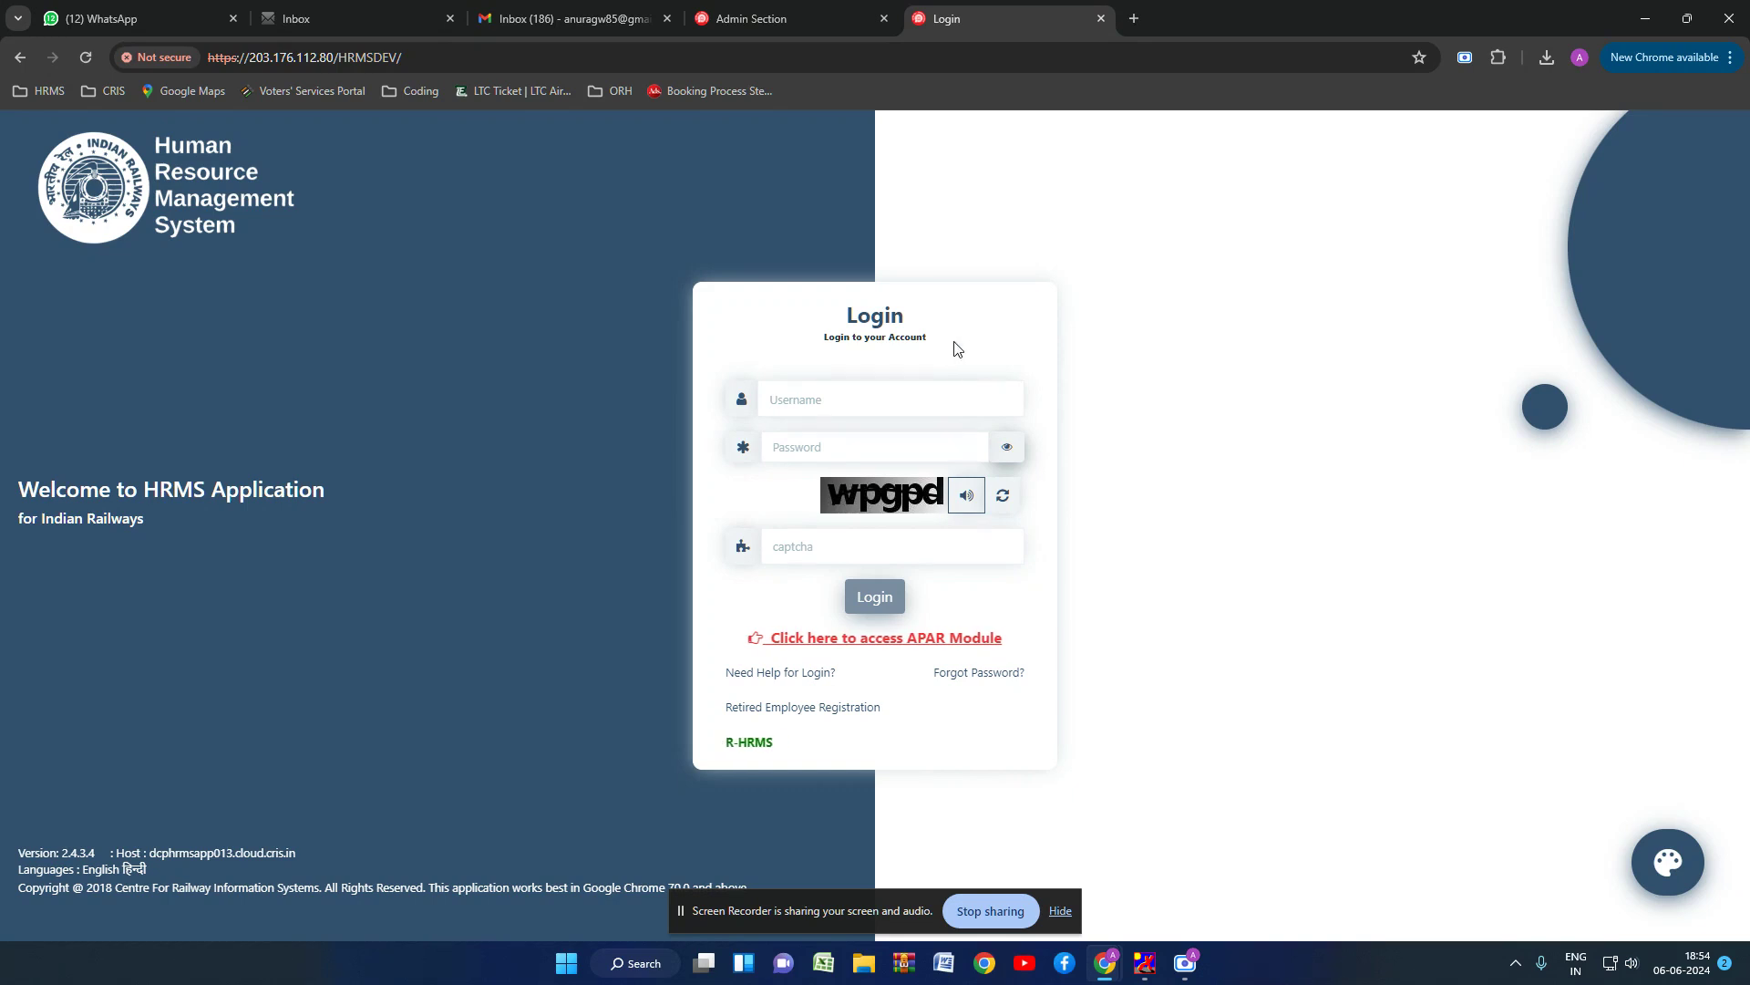
Log in to IR-HRMS with the username, account password and captcha
left_click(951, 392)
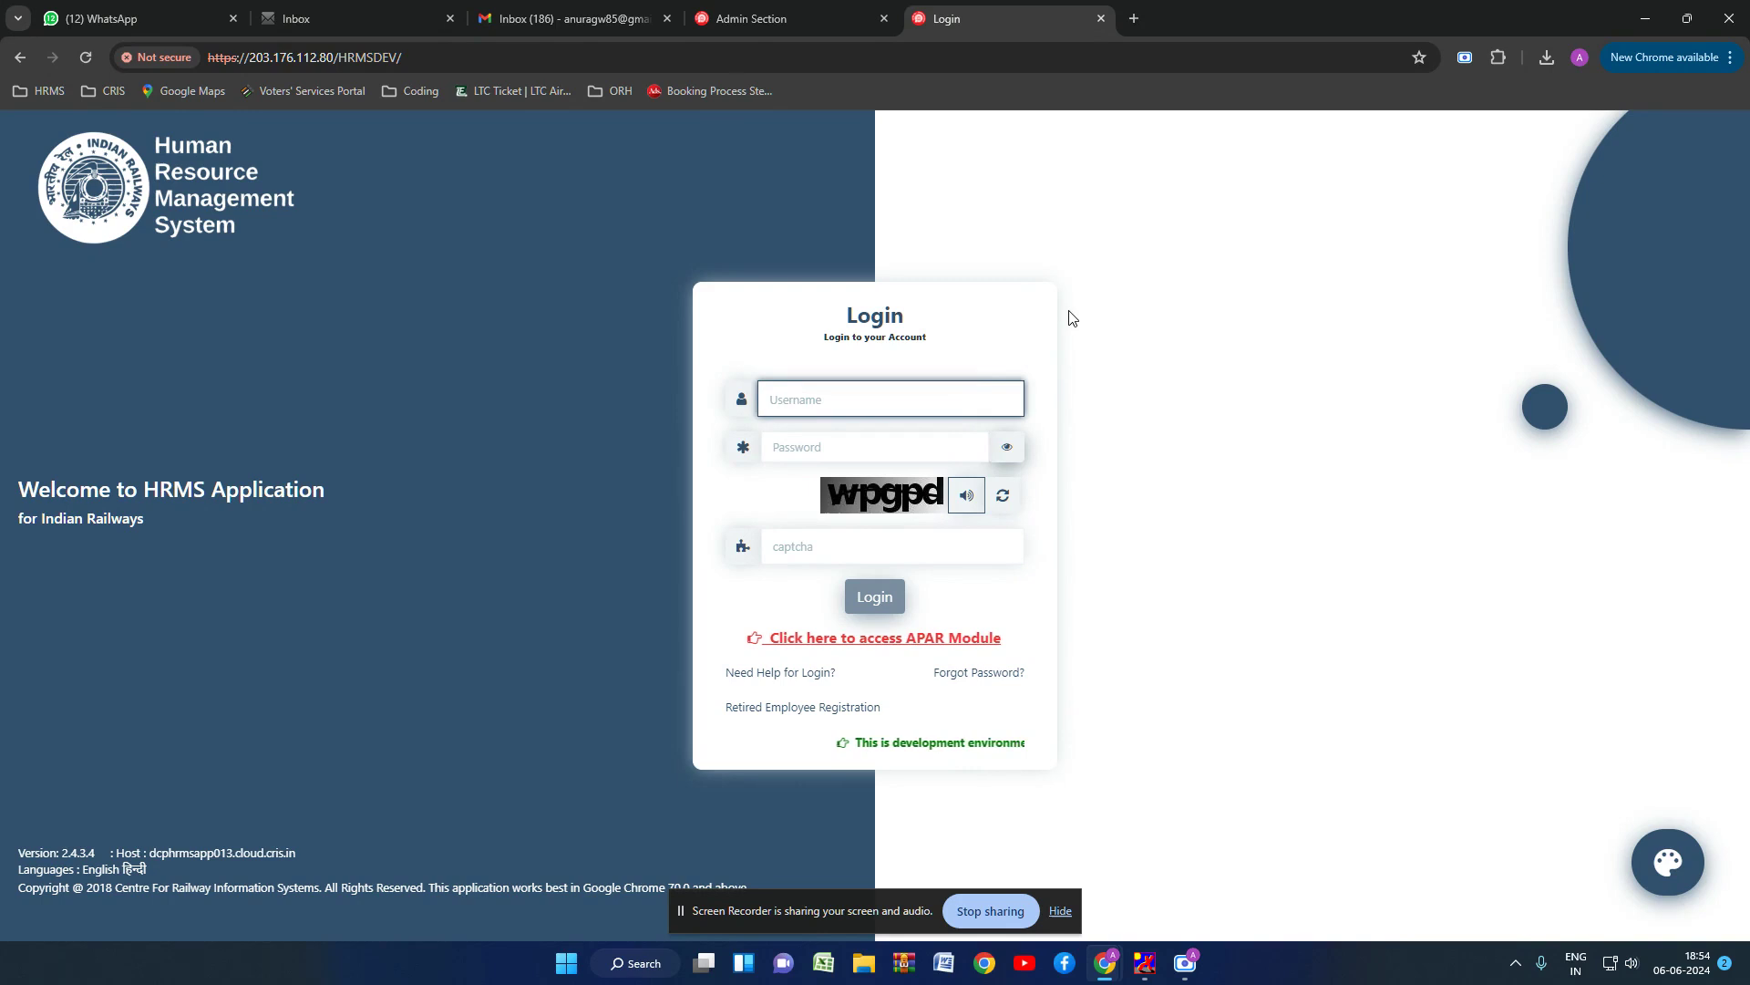
type("H")
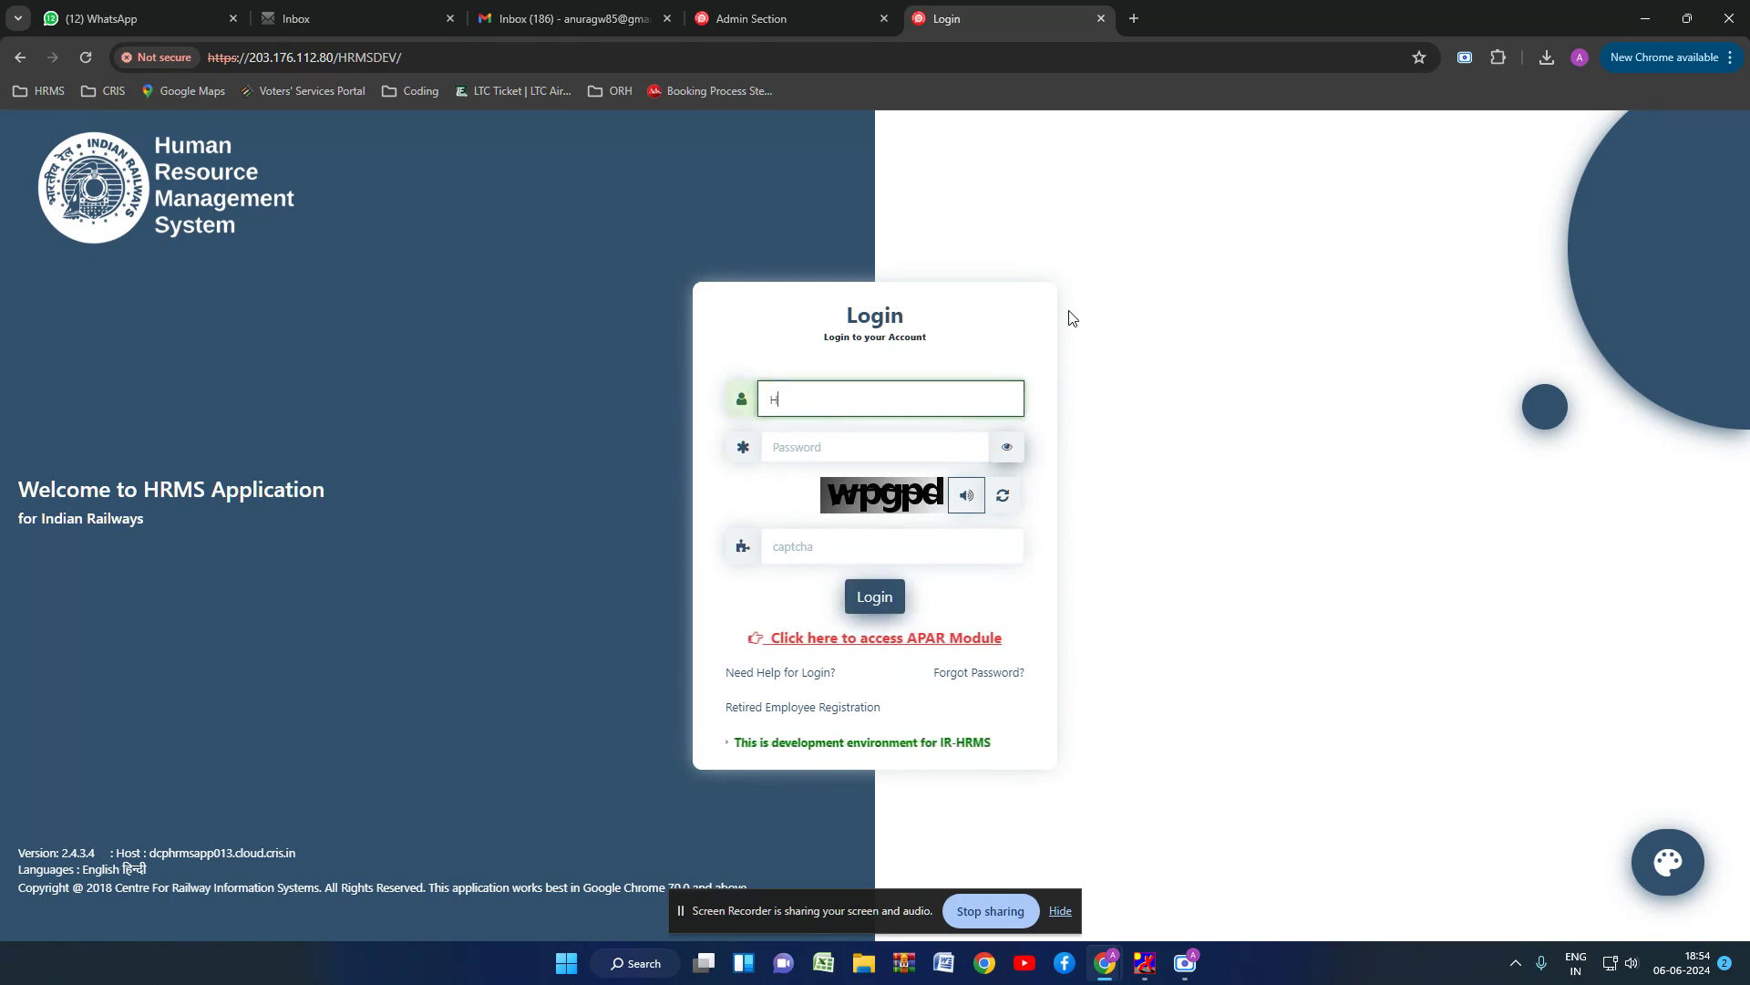
type("UPMTO")
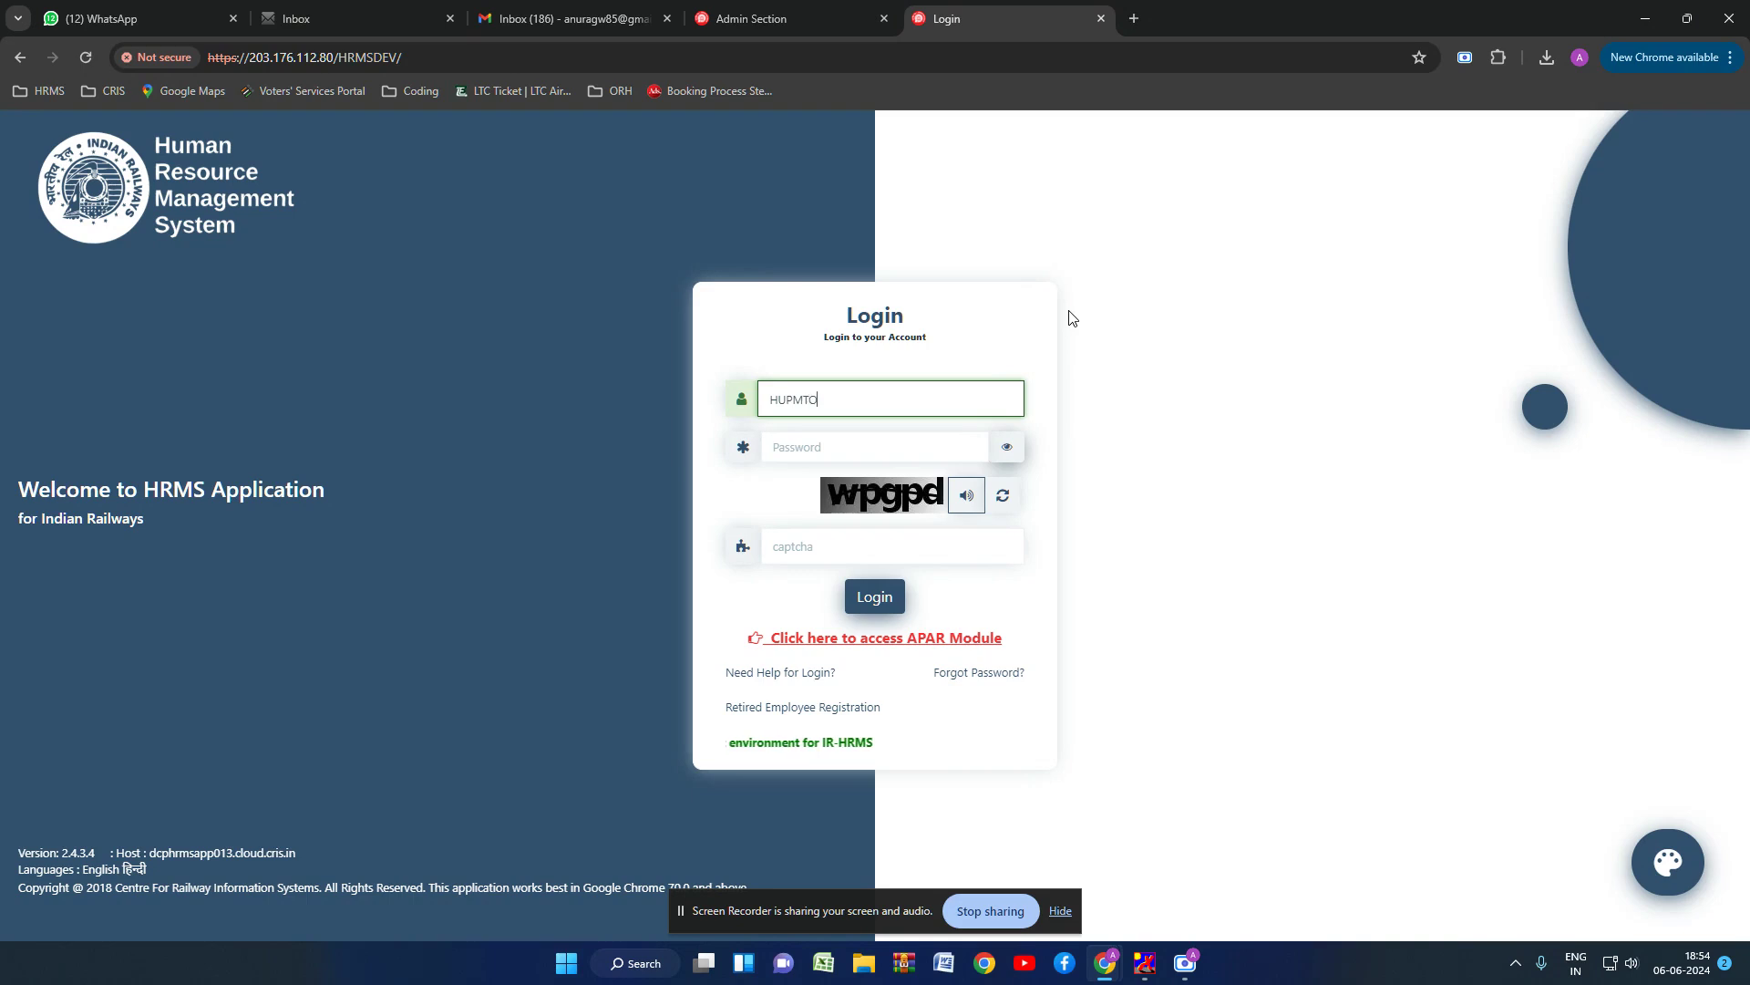
left_click(968, 444)
type("••••••••")
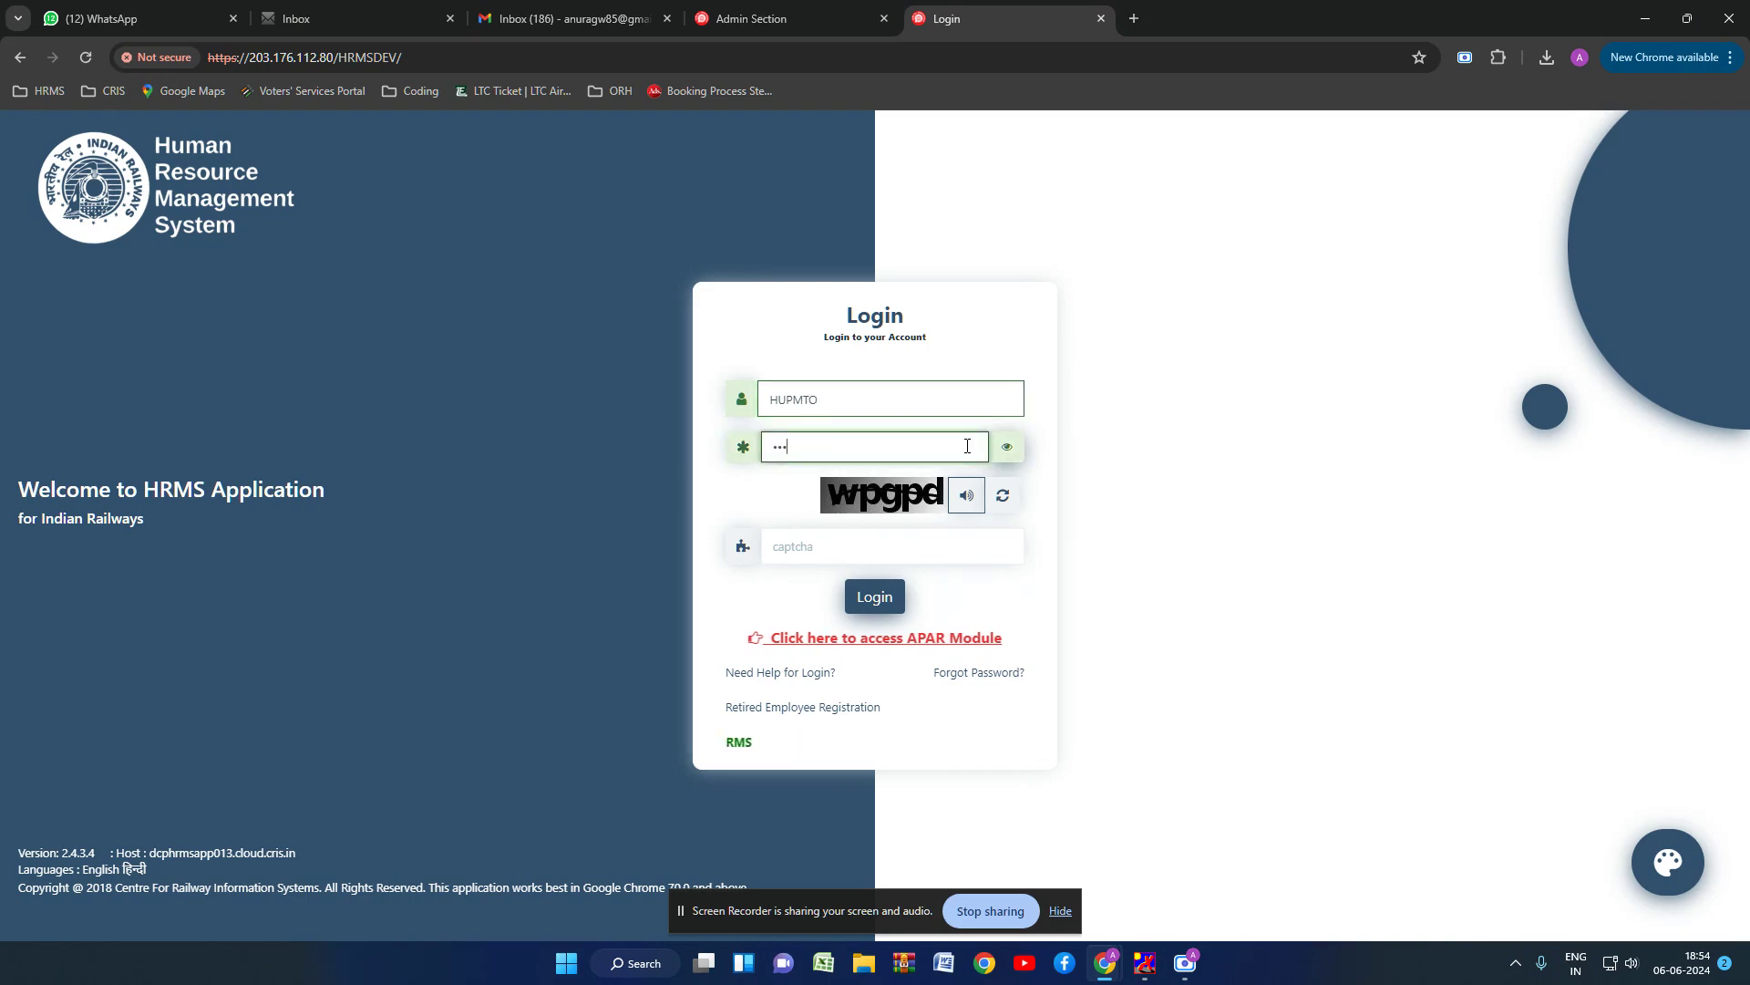
left_click(936, 548)
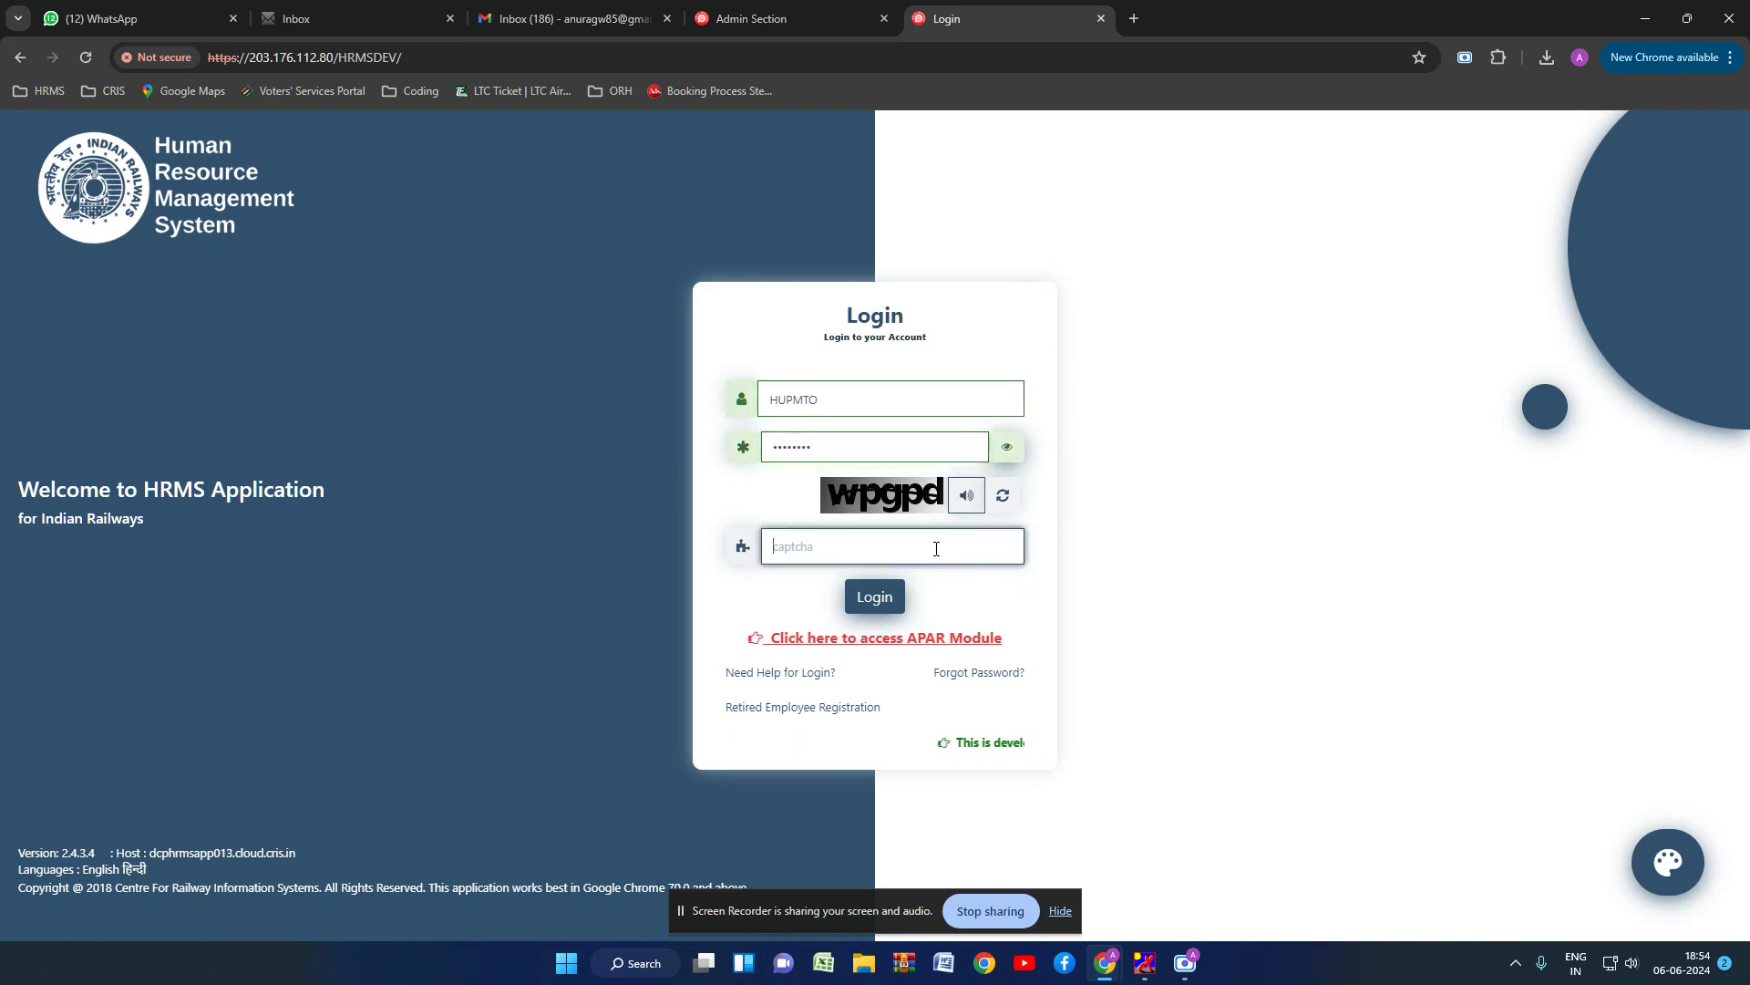
type("wpg")
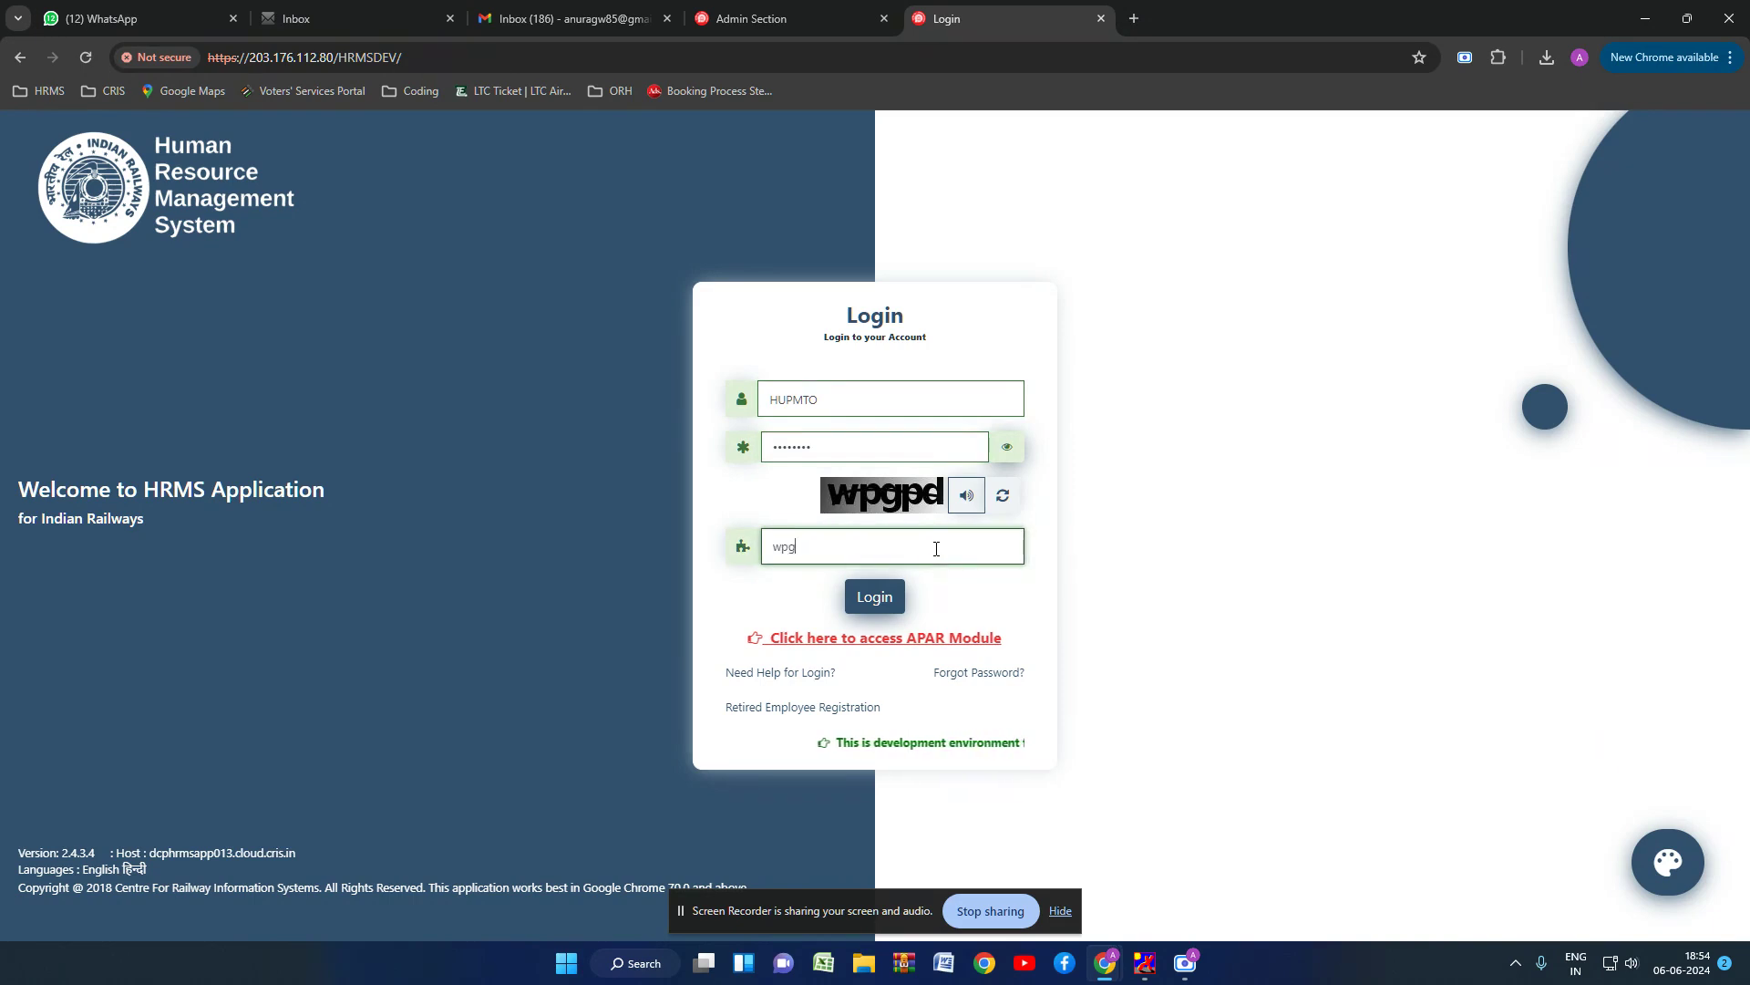
type("pd")
left_click(891, 588)
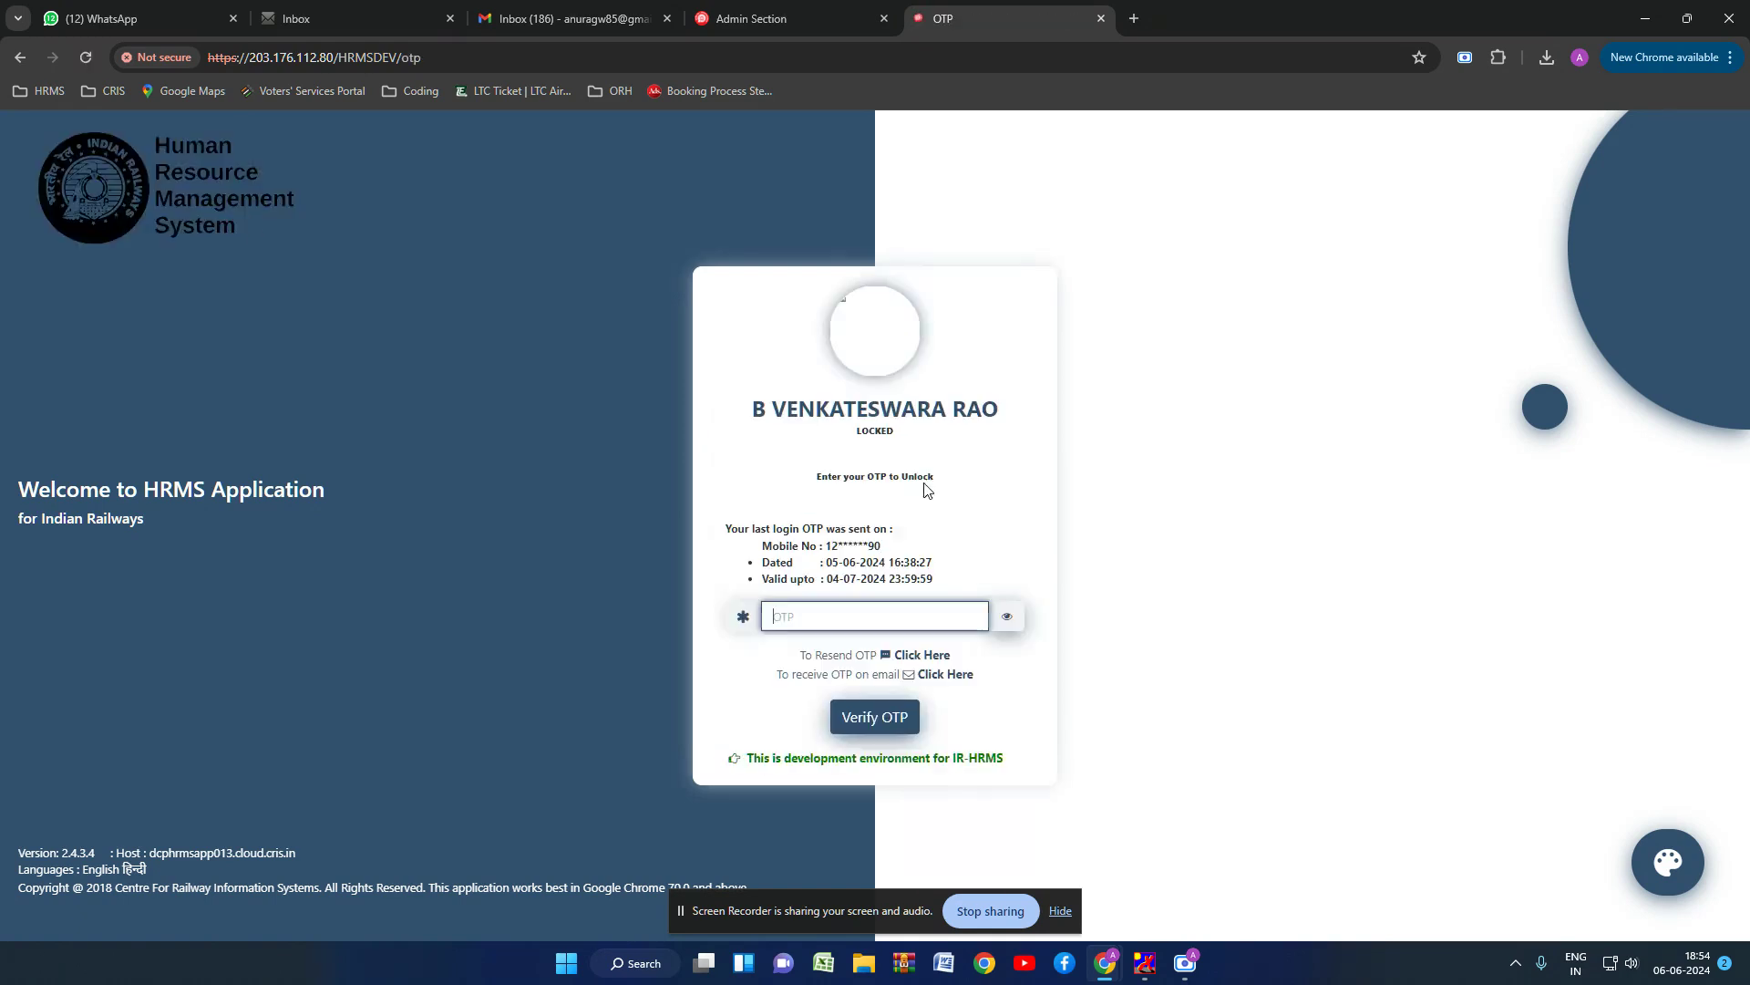
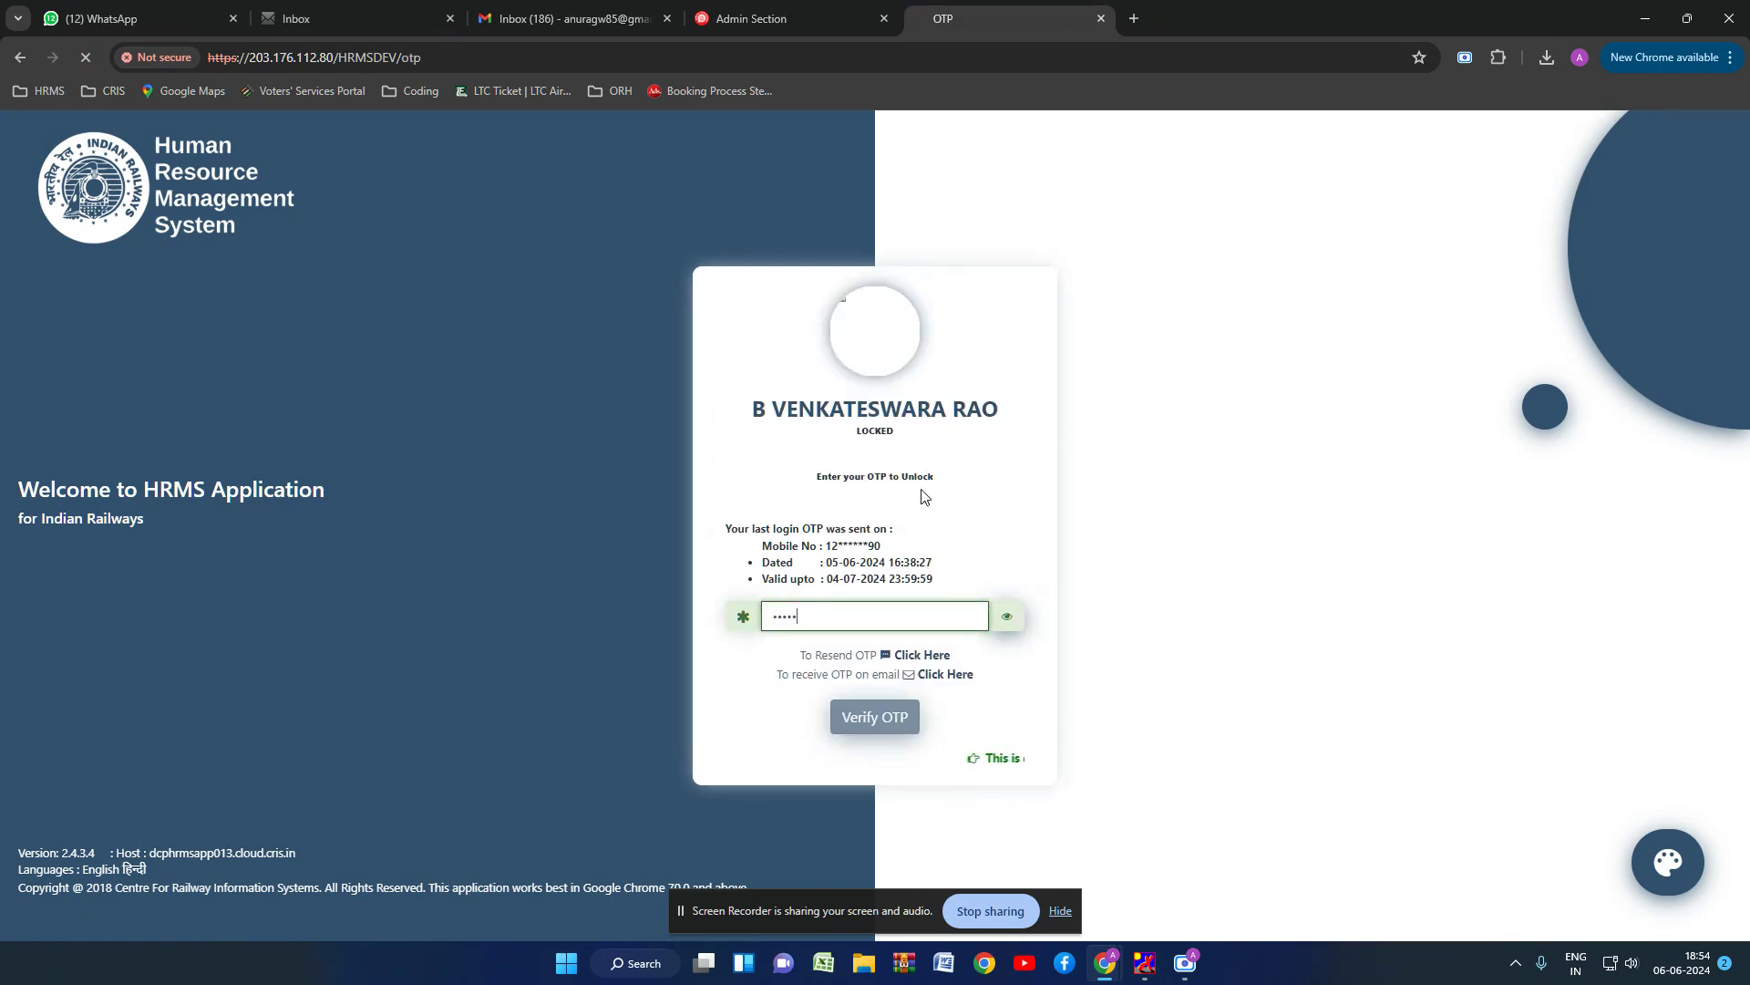
Verify the one-time code and dismiss the feedback prompt with Not Now
key("Return")
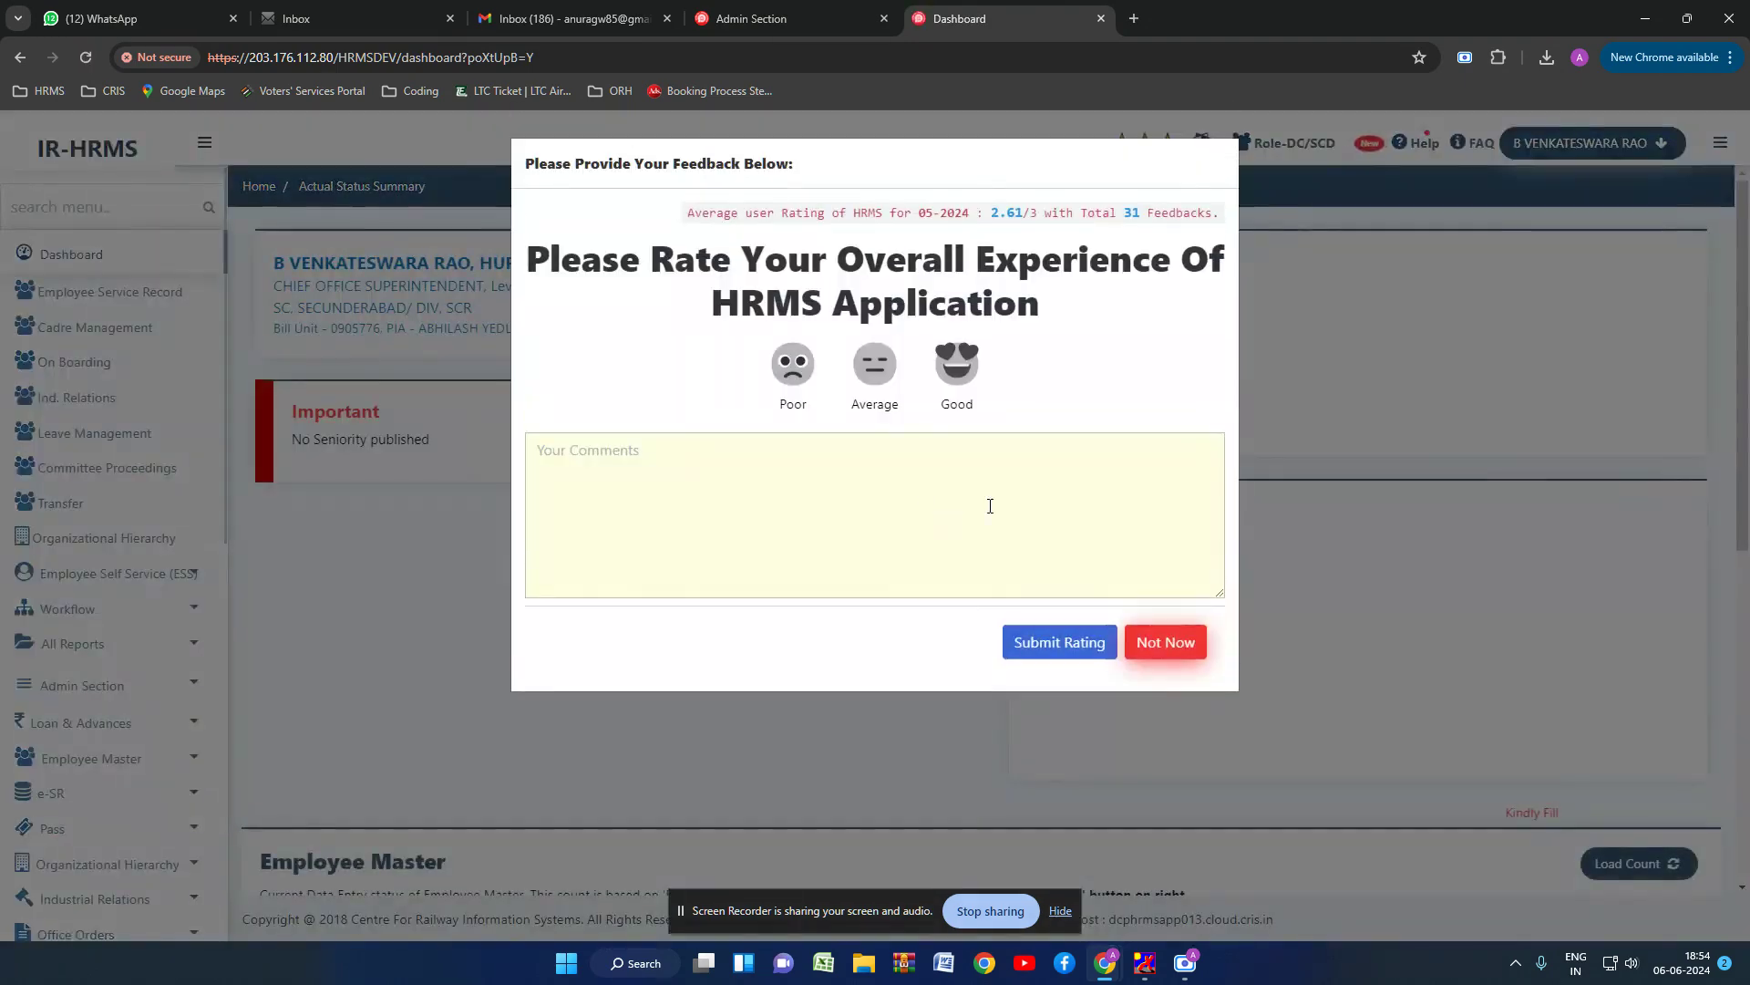
left_click(1165, 642)
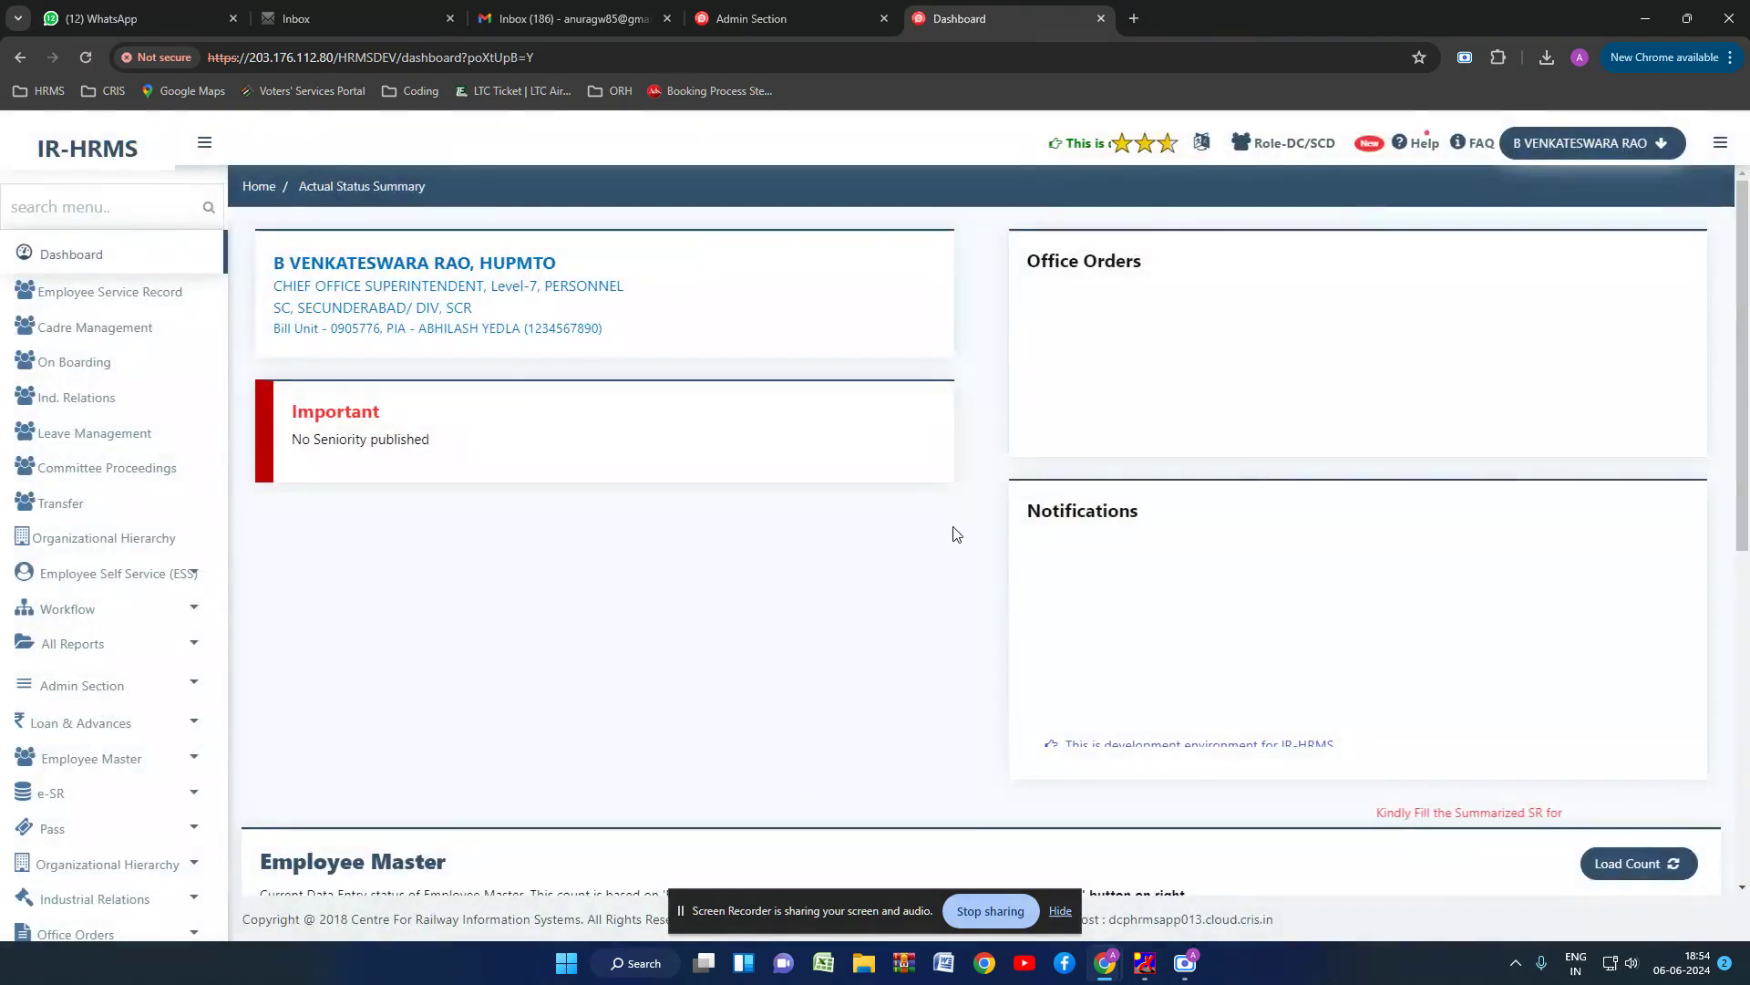
Open Create New Roster under Reservation Rosters in Cadre Management
left_click(124, 330)
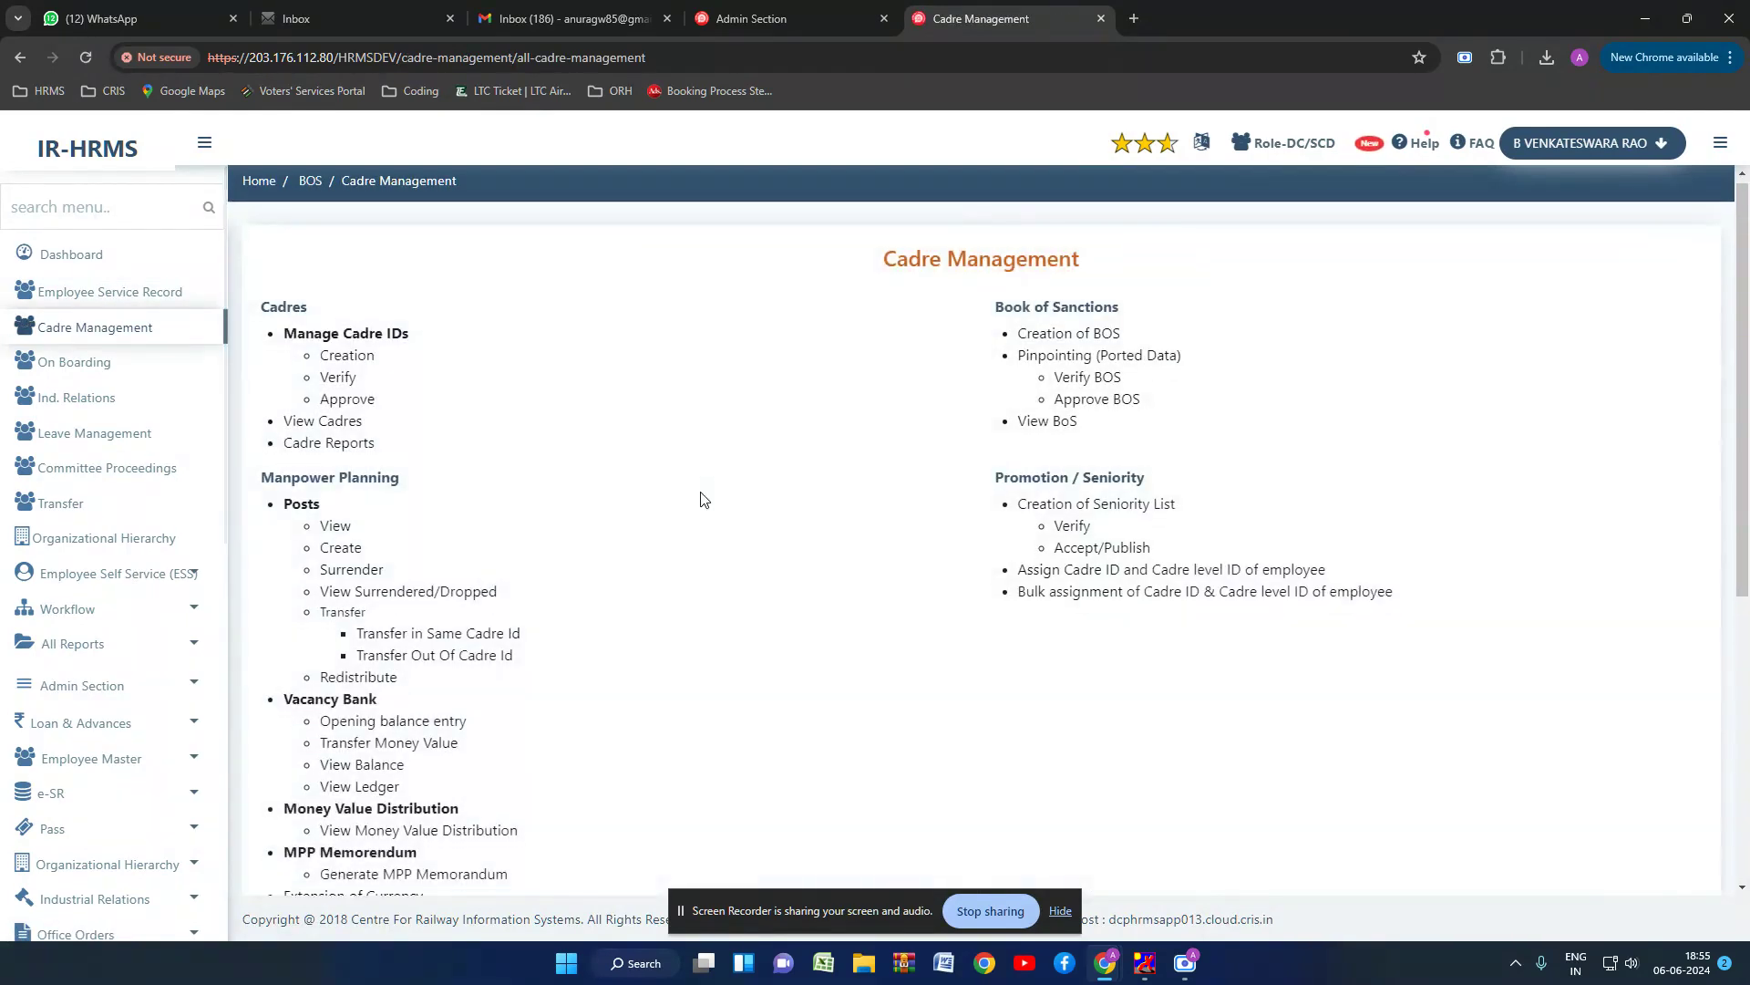
scroll(703, 495, "down", 3)
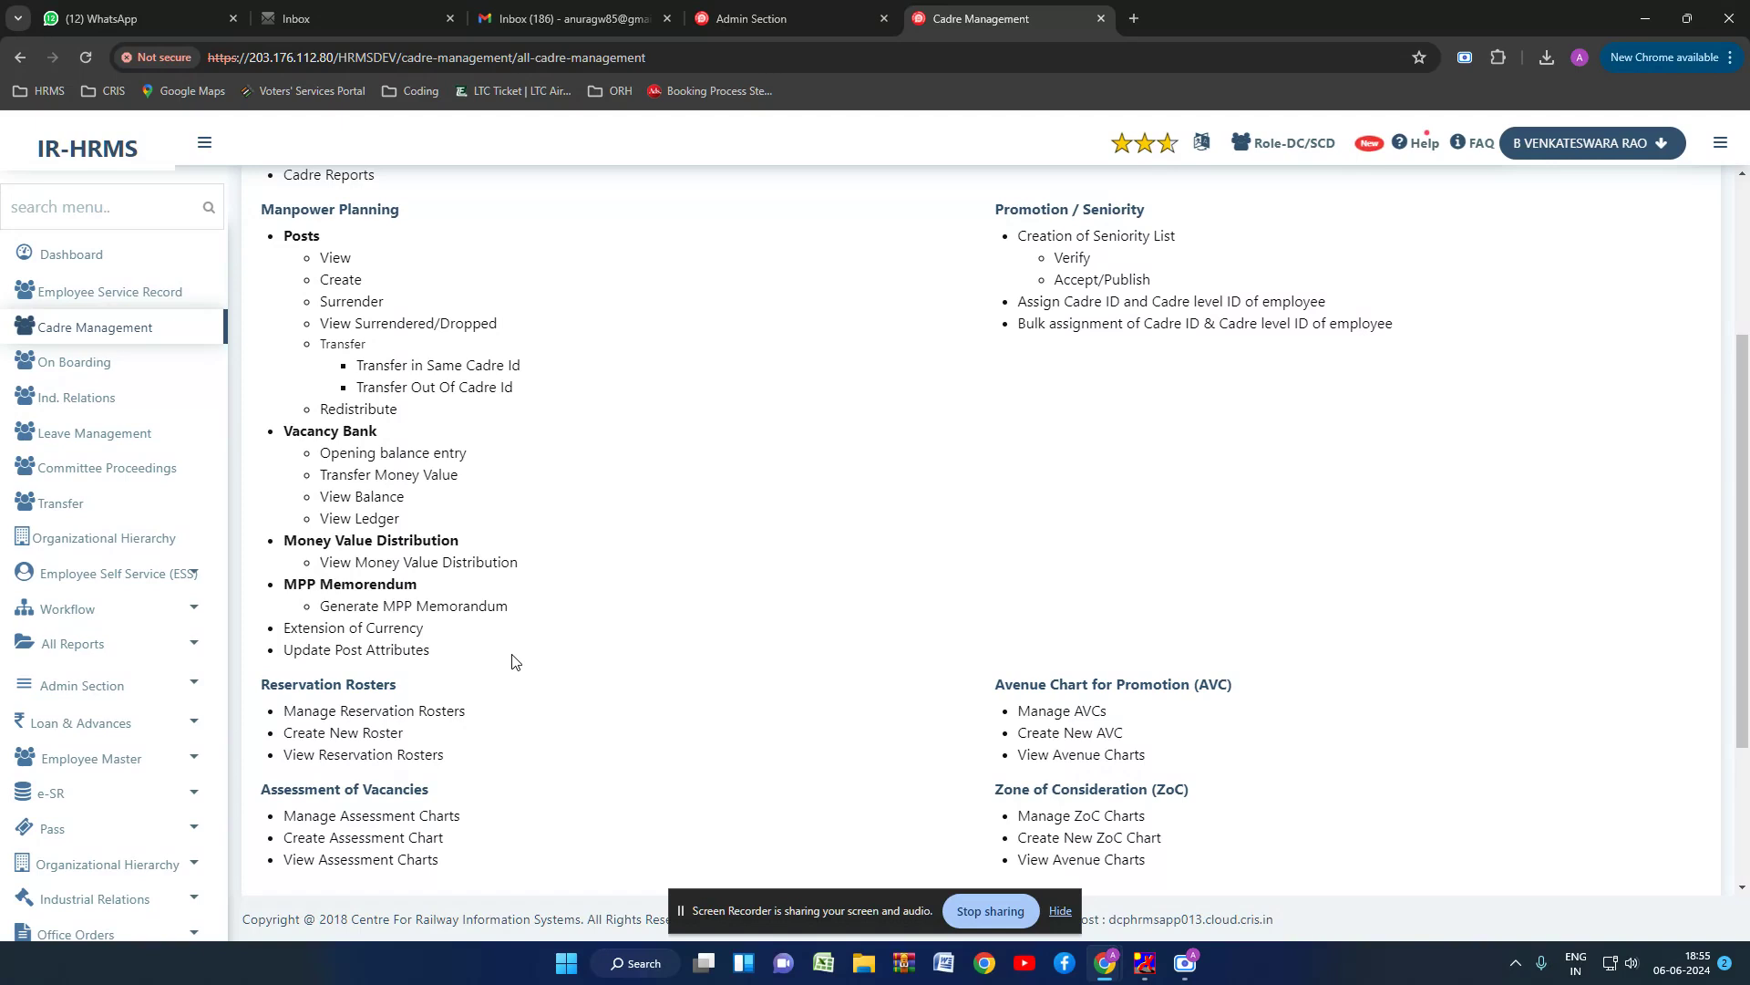
left_click(388, 734)
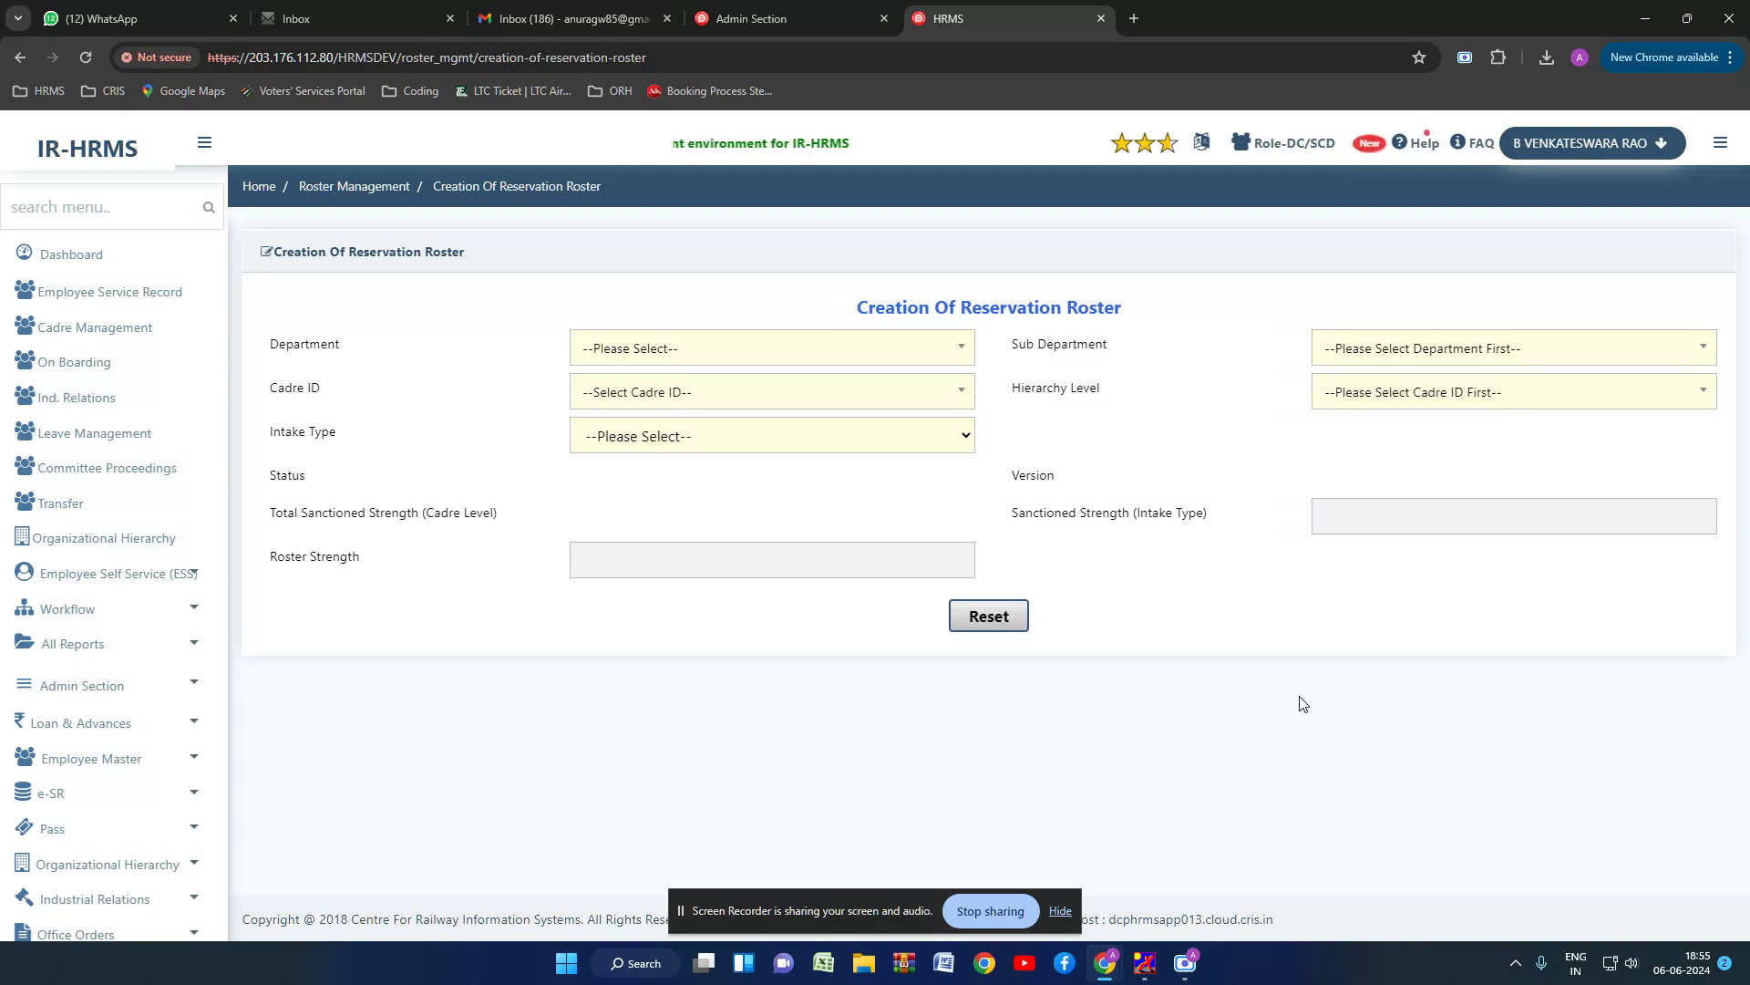
Select department COMMERCIAL, cadre COMMERCIAL / Ministerial (95032) and level Office Supdt (Pay Level-6)
left_click(850, 349)
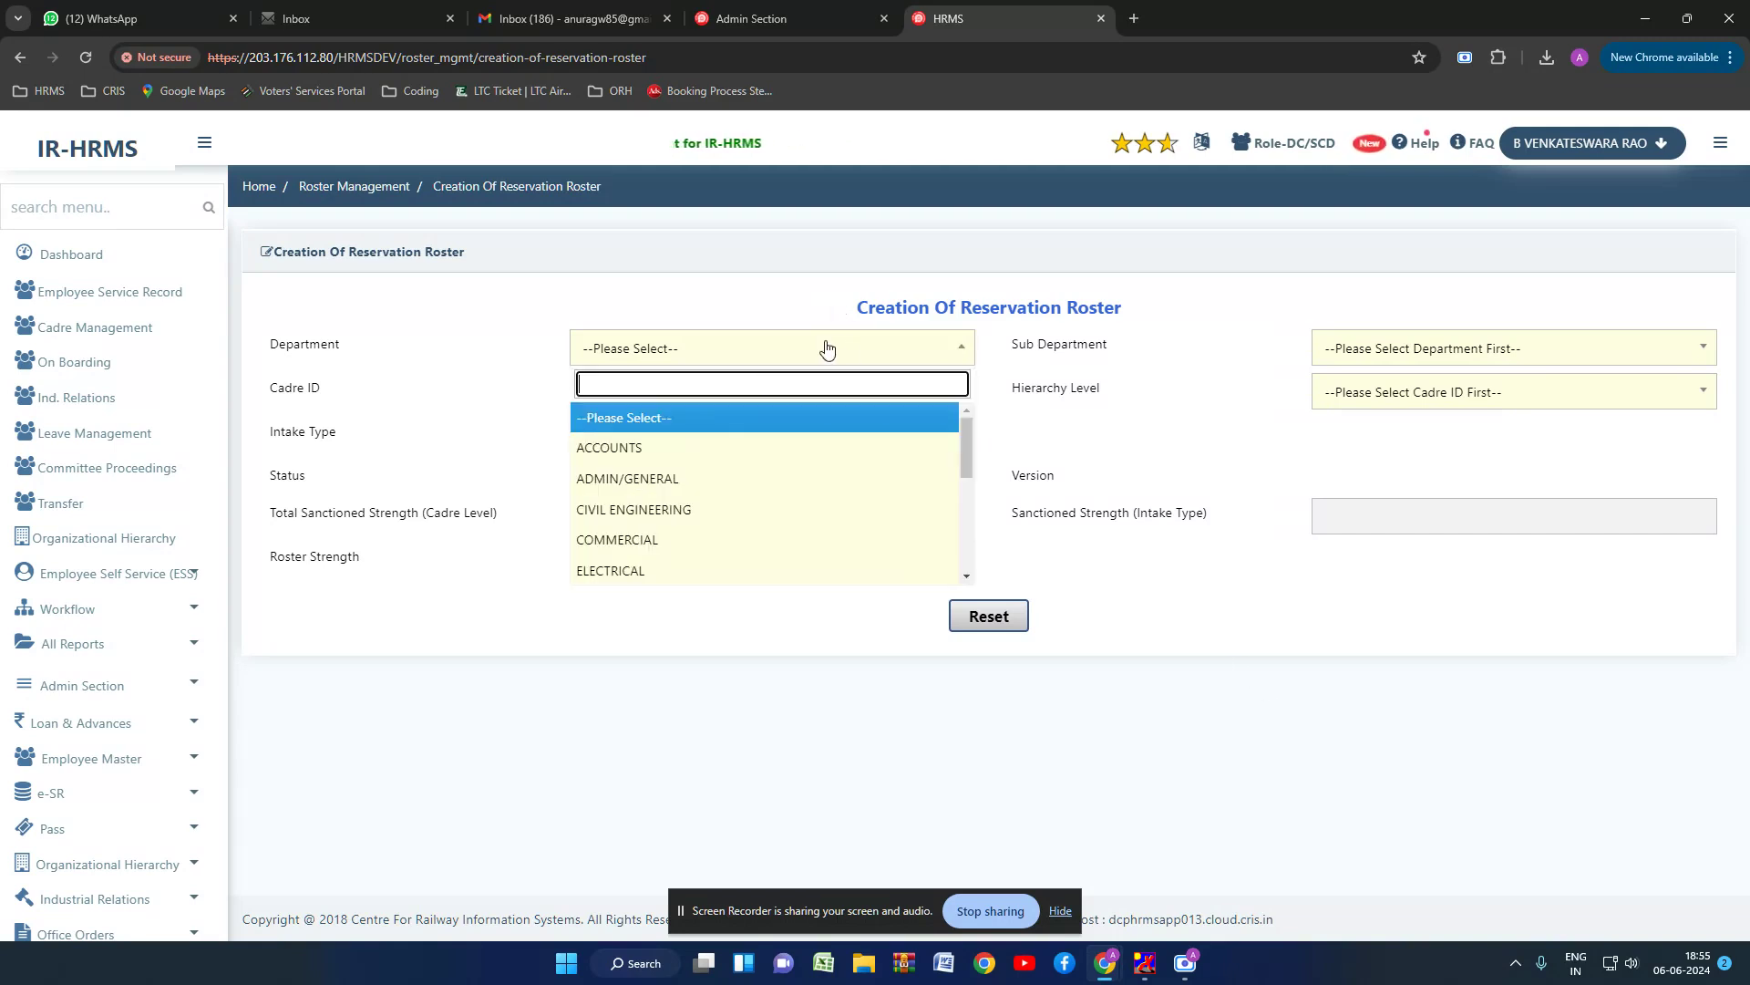
left_click(711, 543)
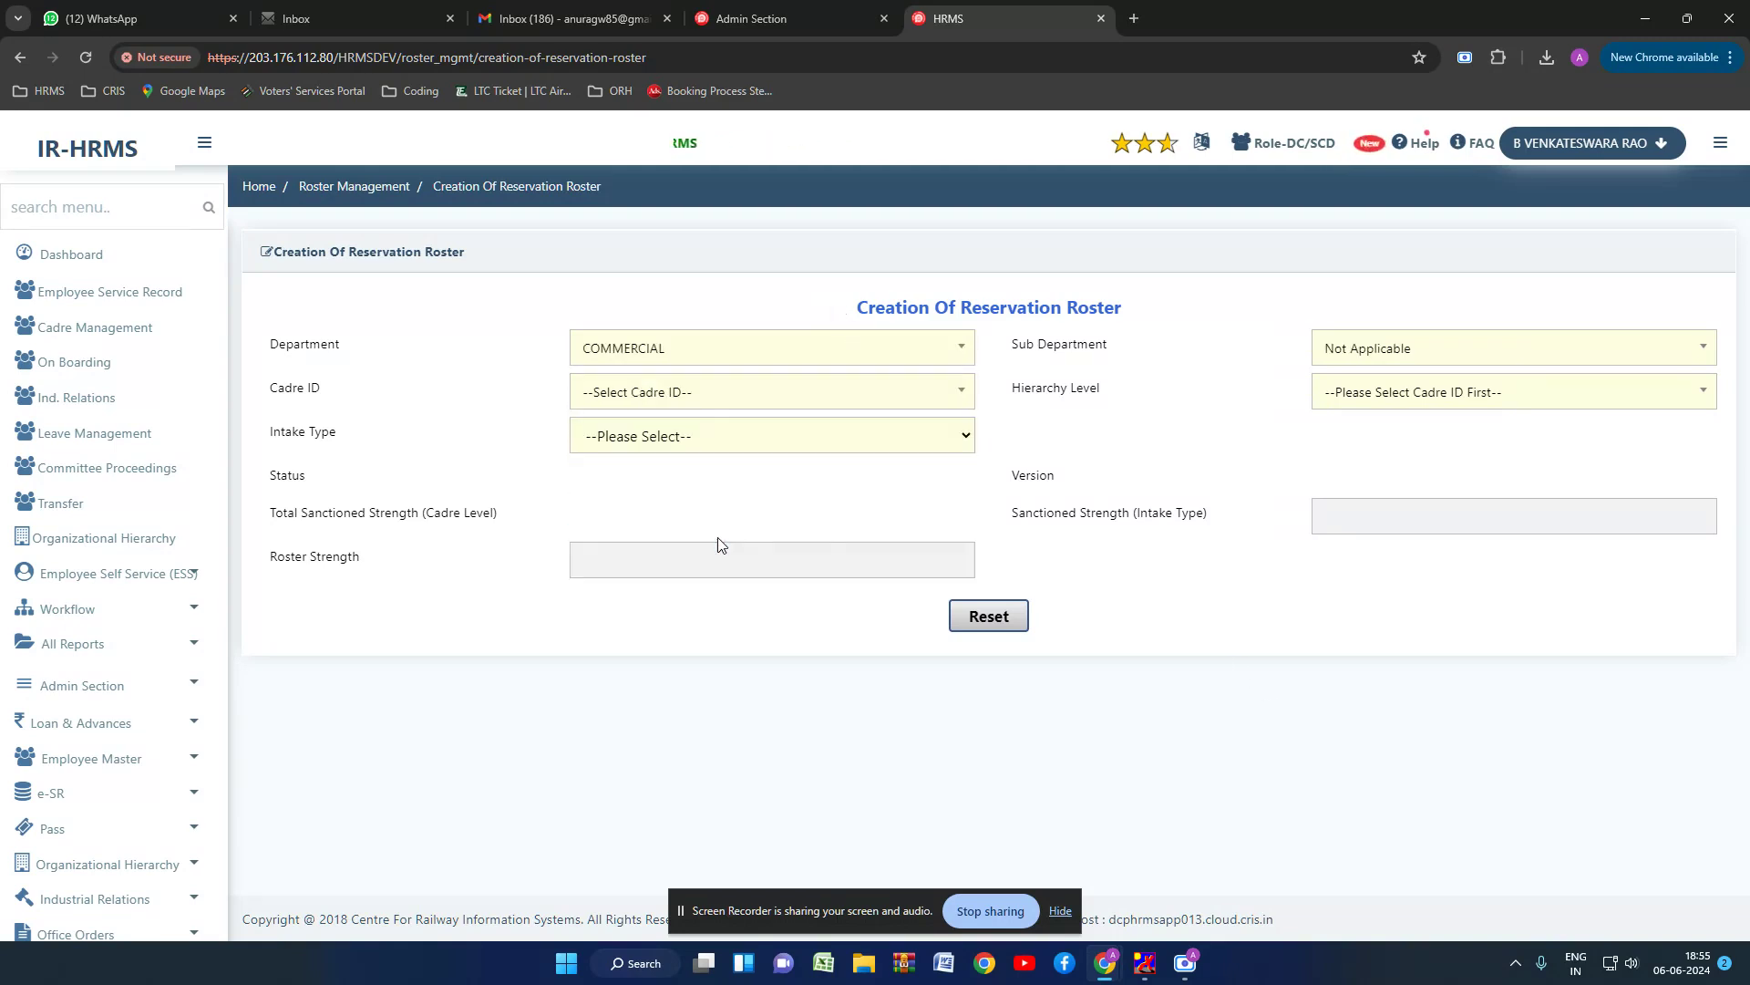
left_click(705, 392)
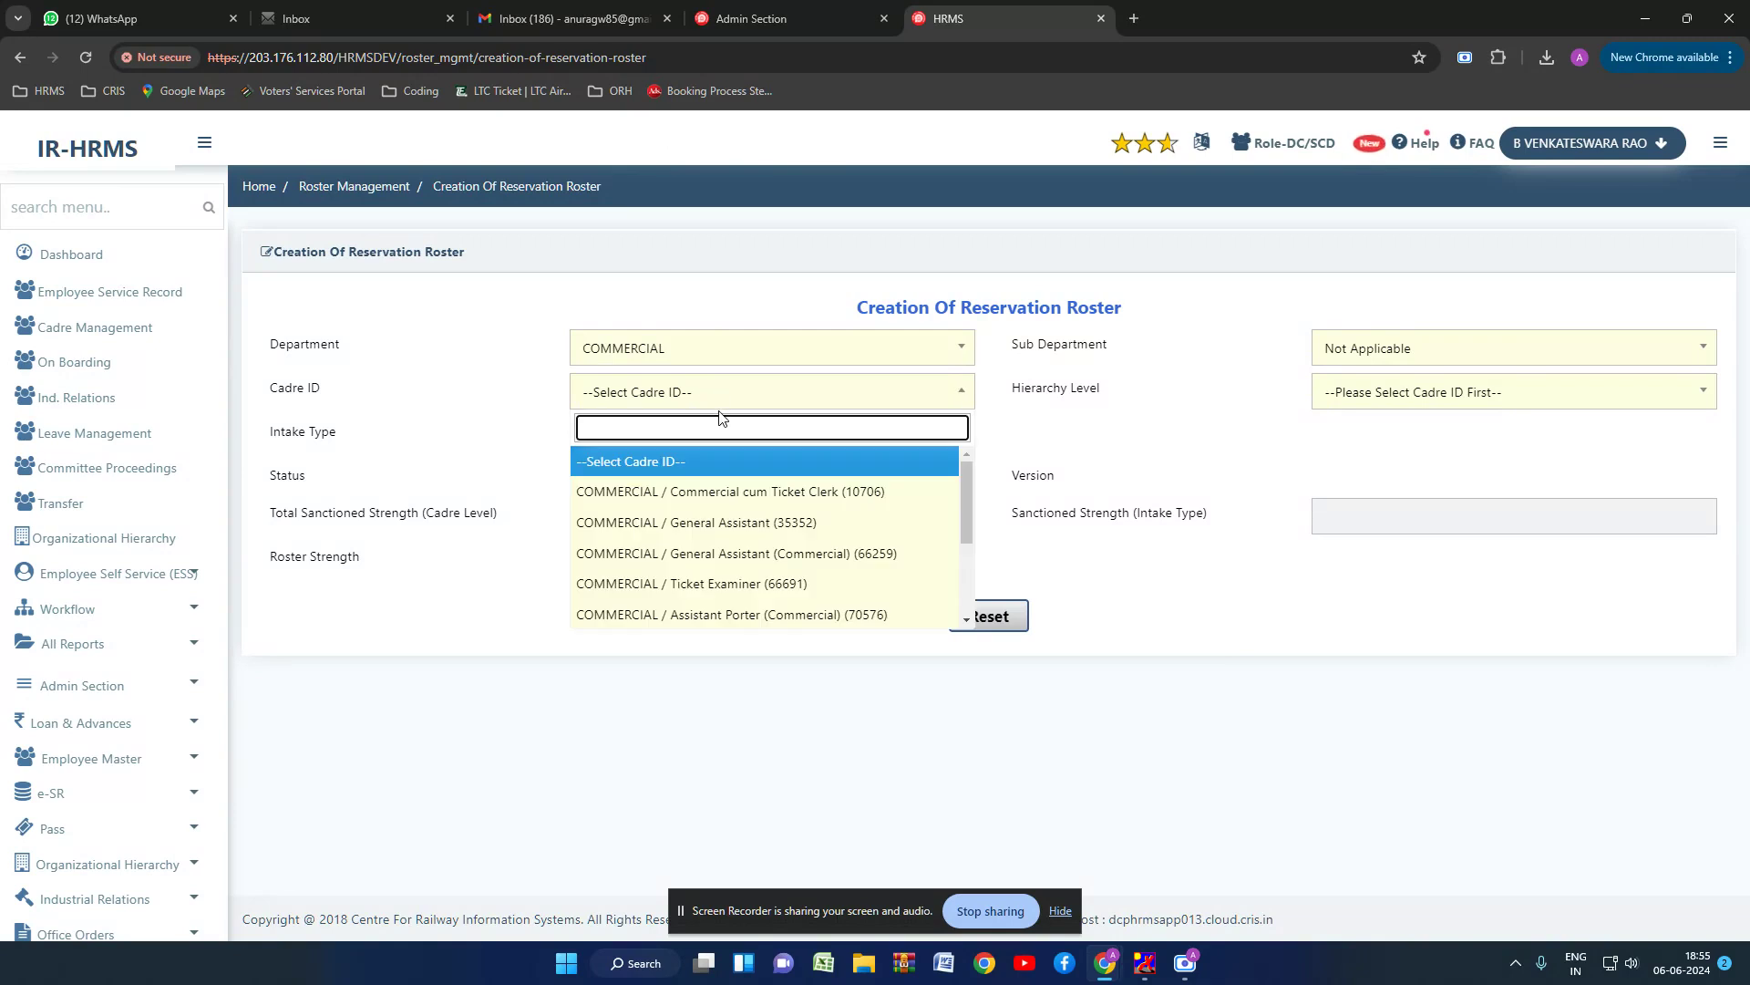
type("mini")
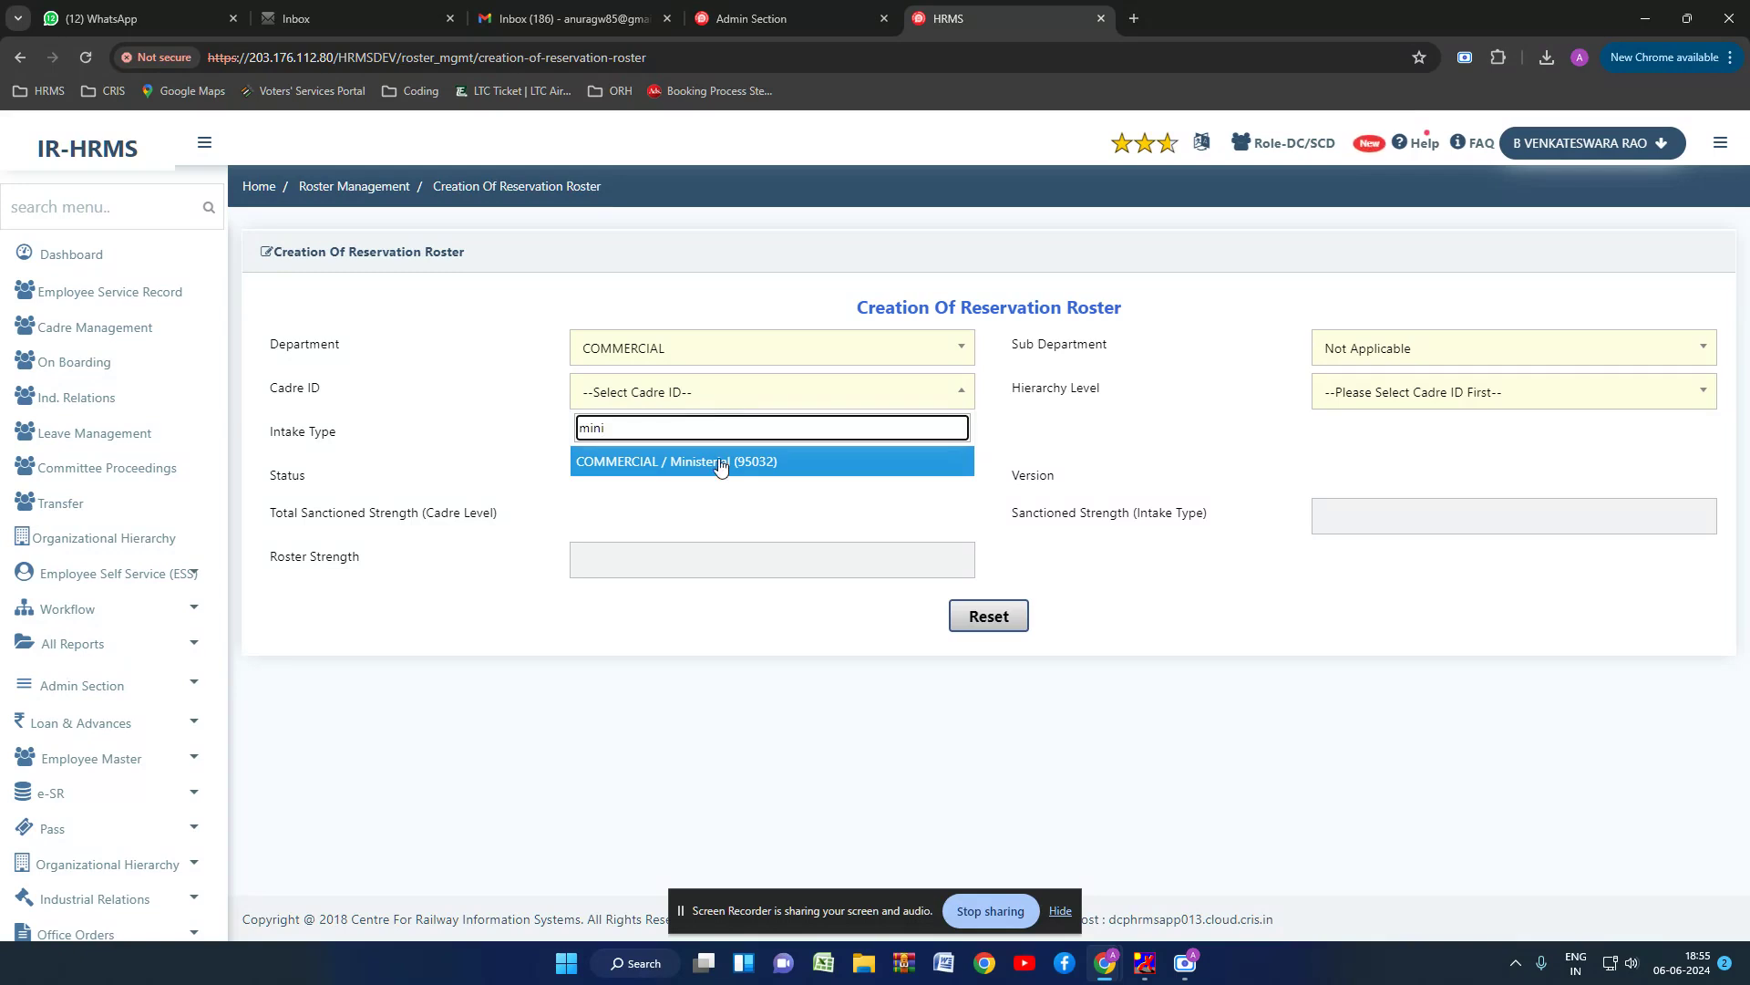
left_click(721, 465)
left_click(1342, 413)
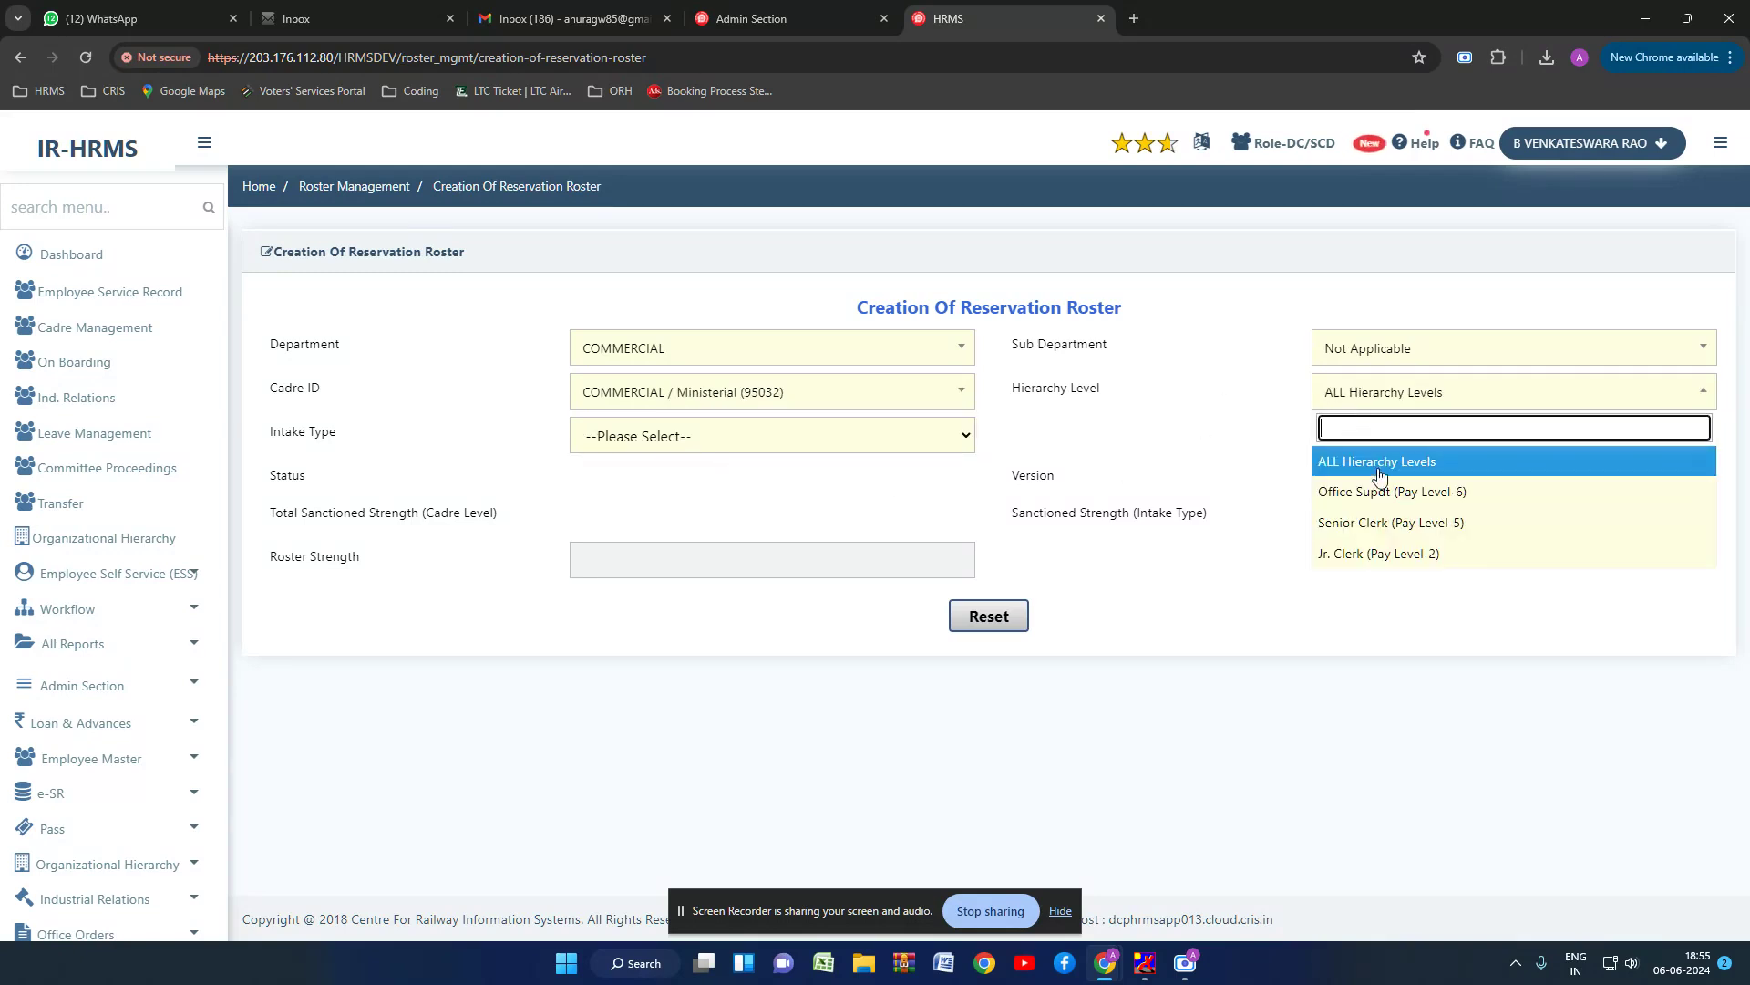
left_click(1375, 493)
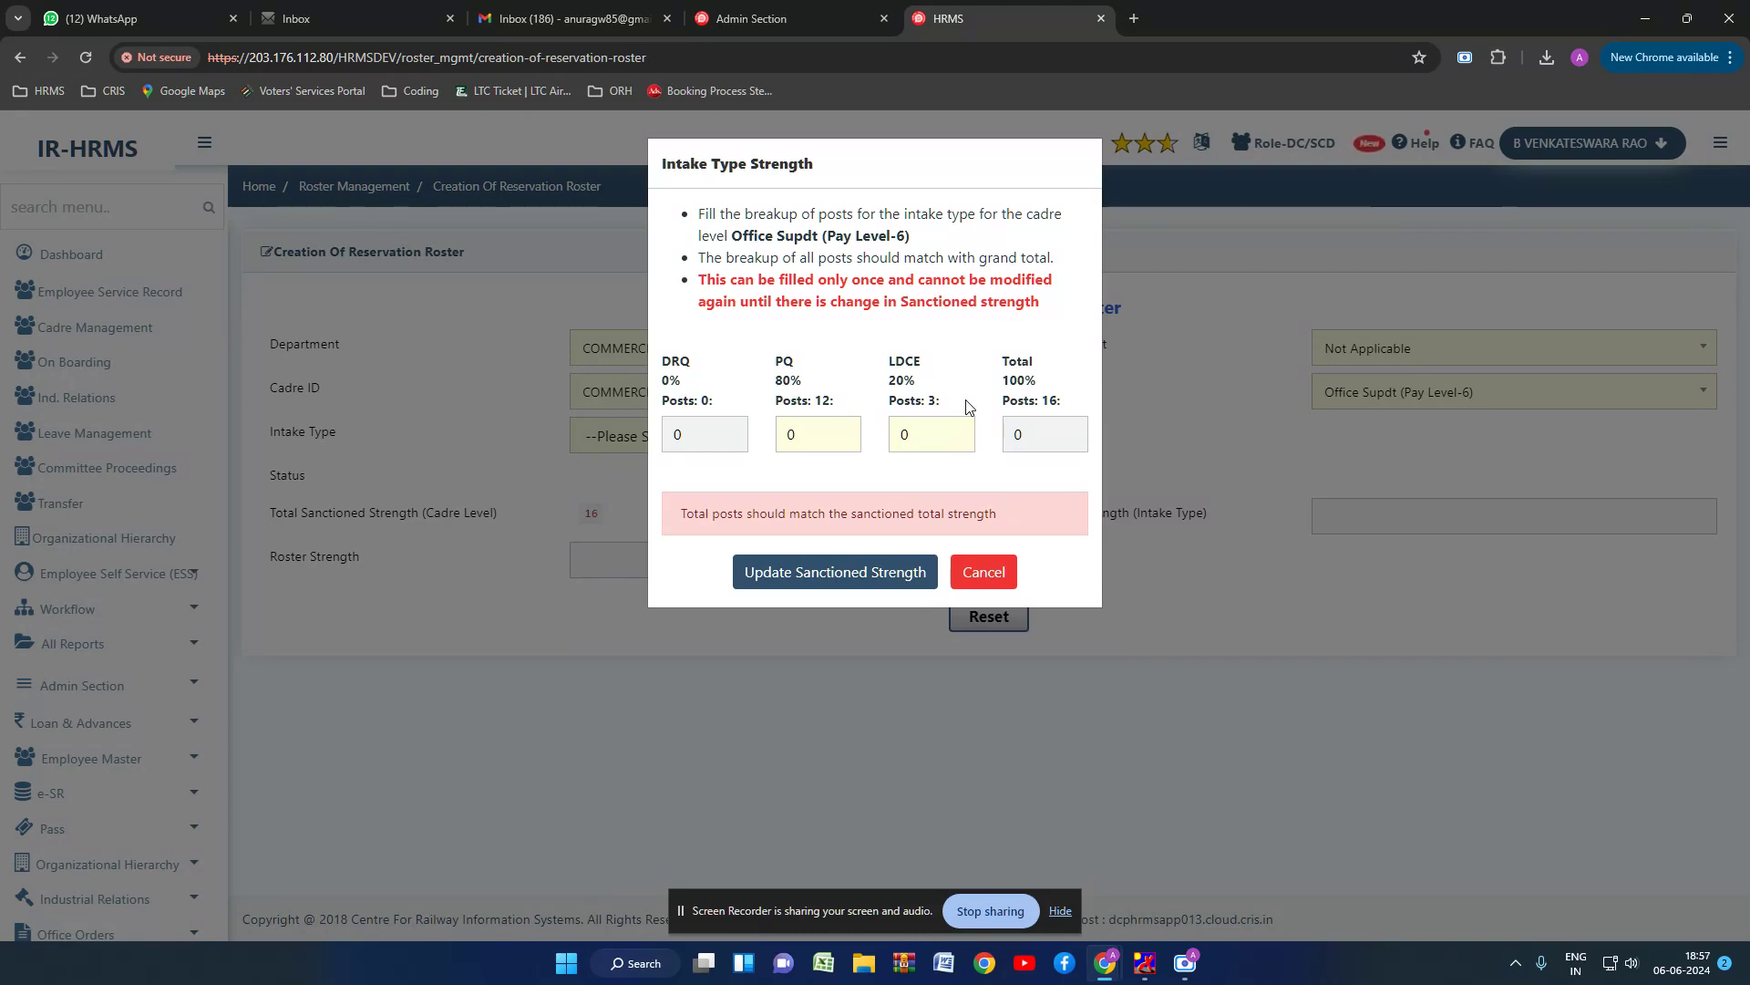
Enter PQ 12 and LDCE 4 in the intake breakup so Total reads 16
left_click(827, 428)
double_click(790, 436)
type("13")
double_click(893, 443)
type("3")
left_click(811, 436)
left_click_drag(811, 437, 795, 441)
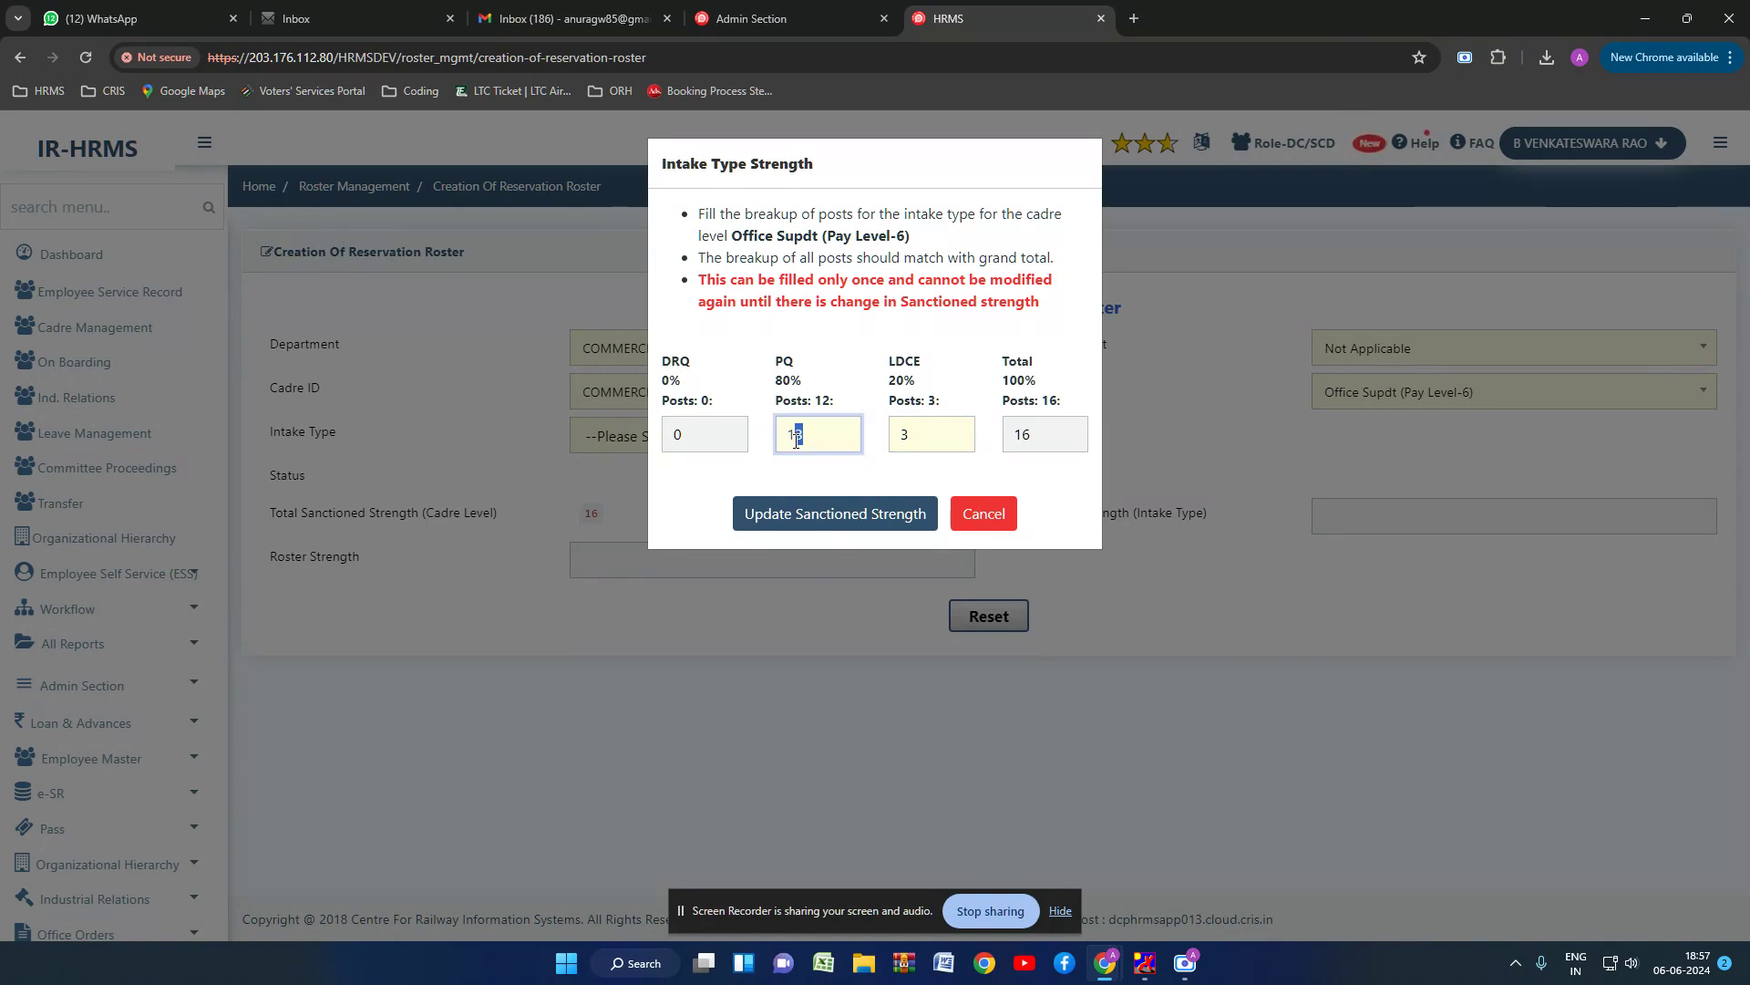
type("2")
double_click(895, 438)
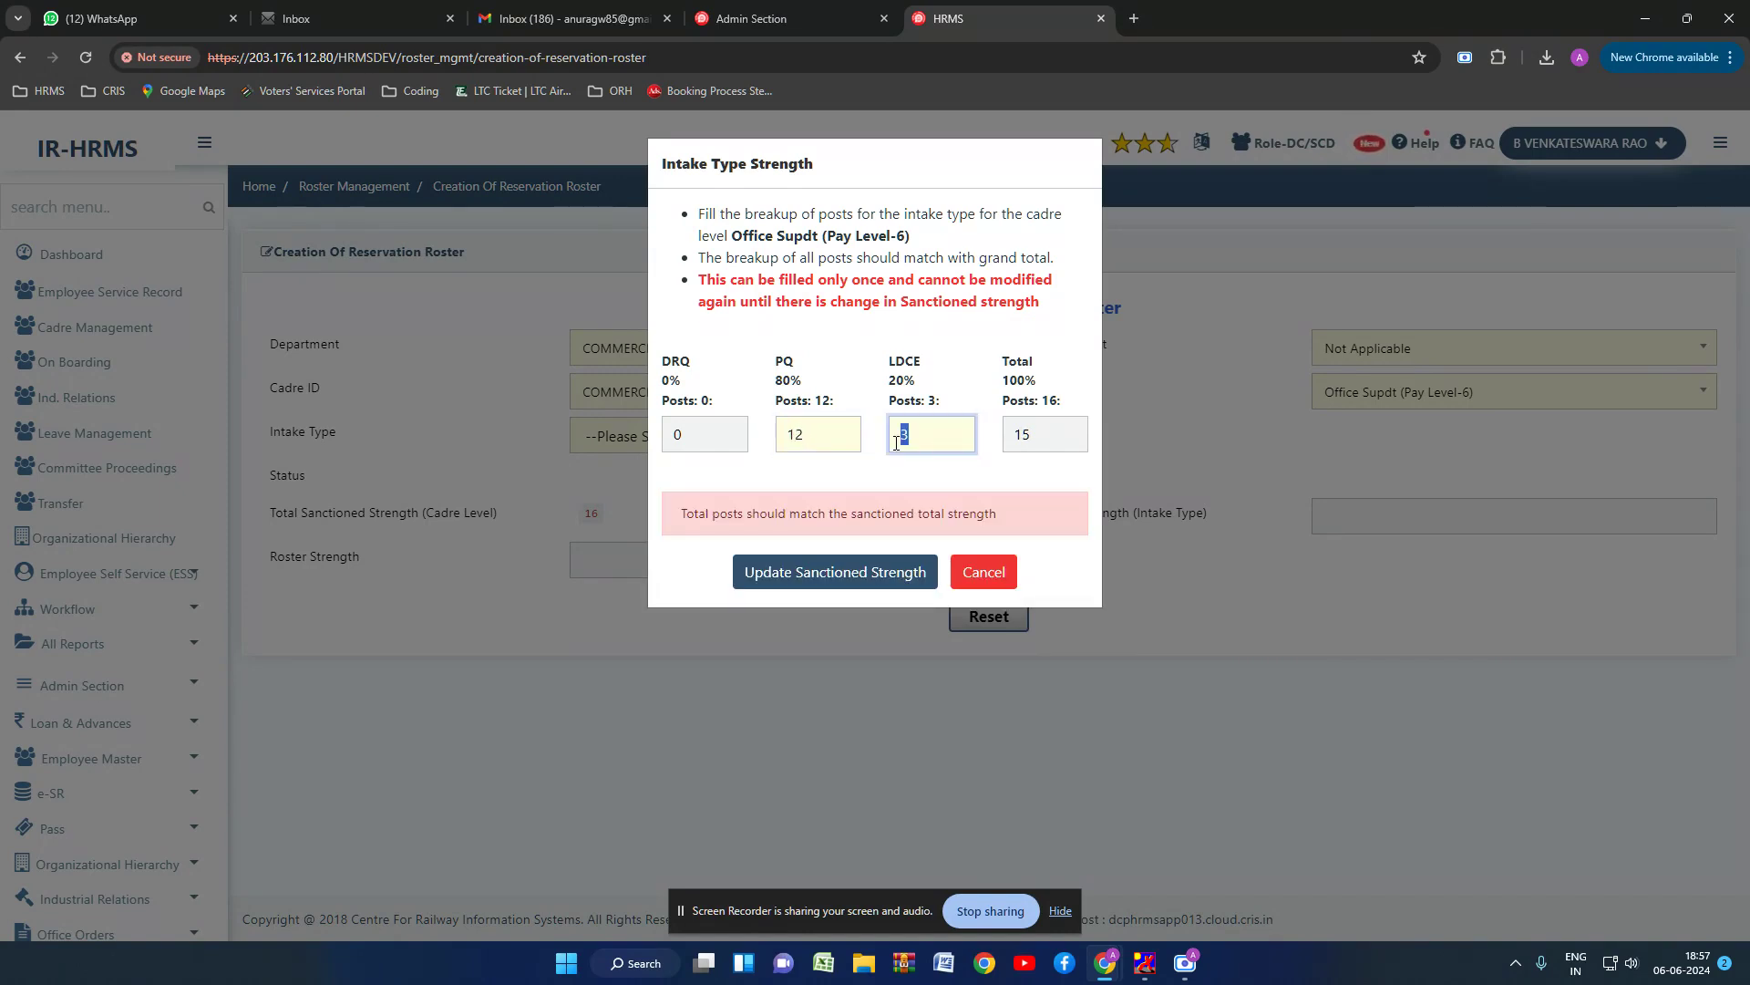
type("4")
left_click(928, 470)
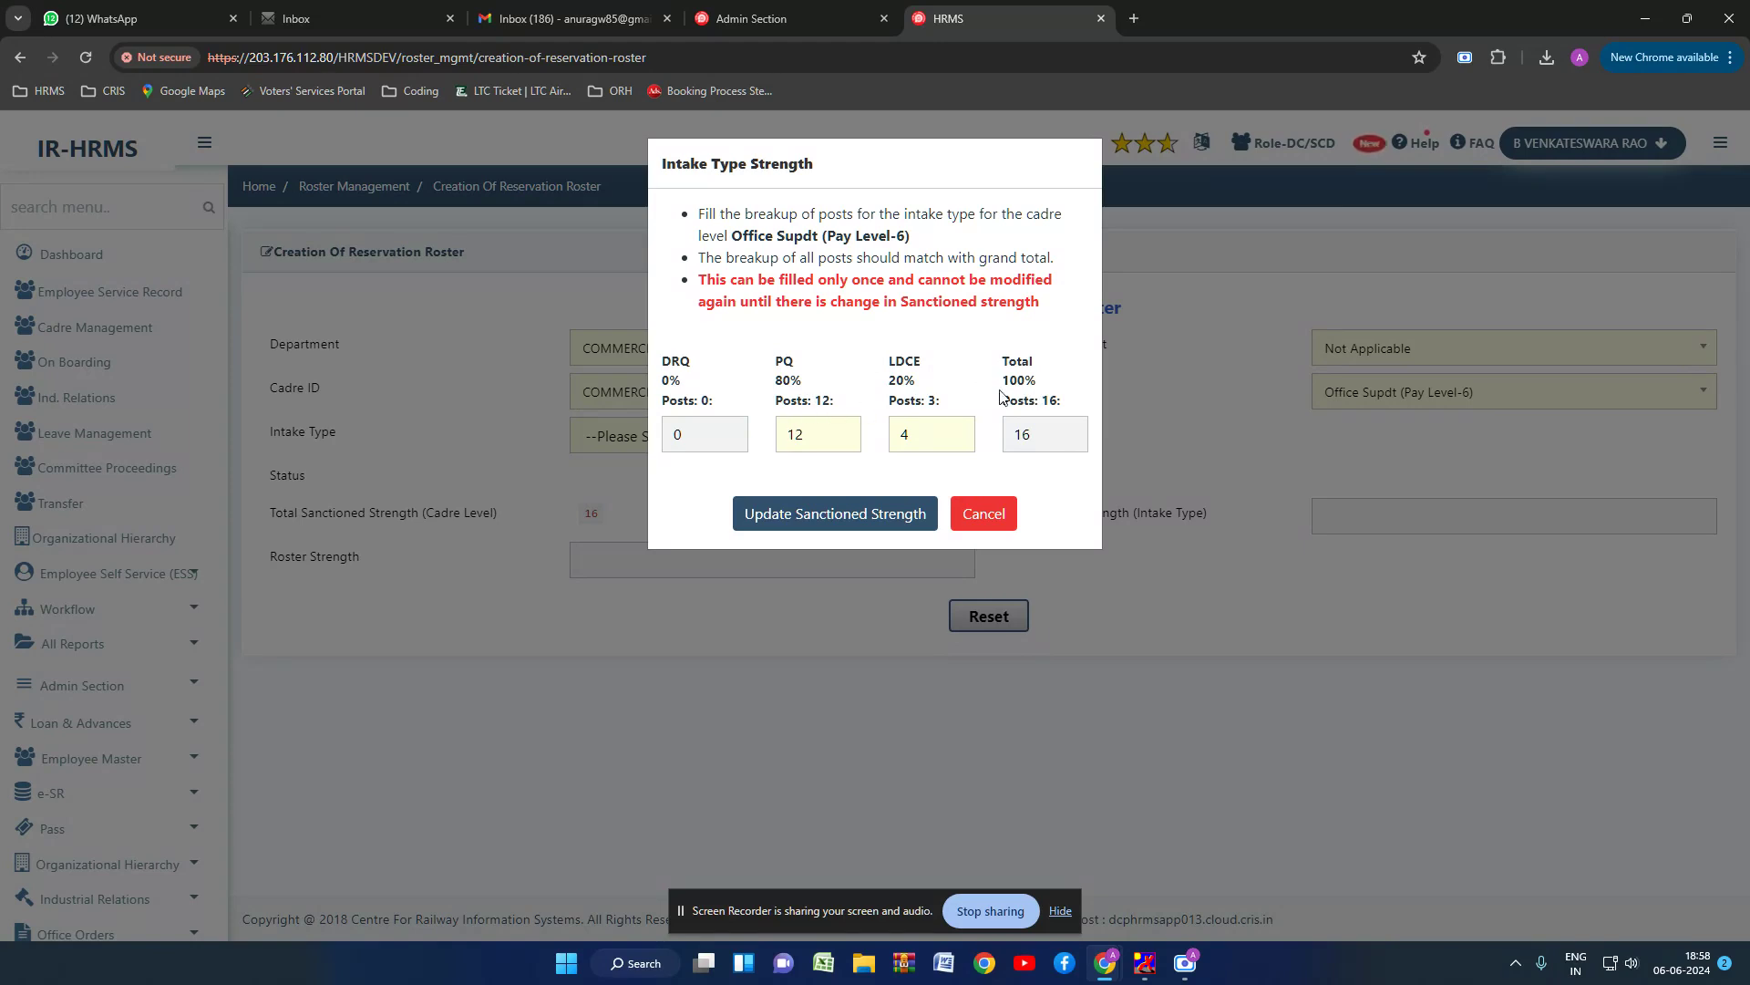
Try other PQ and LDCE post counts in the intake breakup
double_click(829, 402)
left_click(931, 401)
double_click(932, 401)
left_click(884, 414)
left_click(844, 434)
type("3")
key("Tab")
type("3")
left_click(803, 434)
key("BackSpace")
left_click(856, 486)
Restore PQ 12 and LDCE 4, then cancel the intake breakup dialog
left_click(832, 445)
type("4")
double_click(903, 436)
type("4")
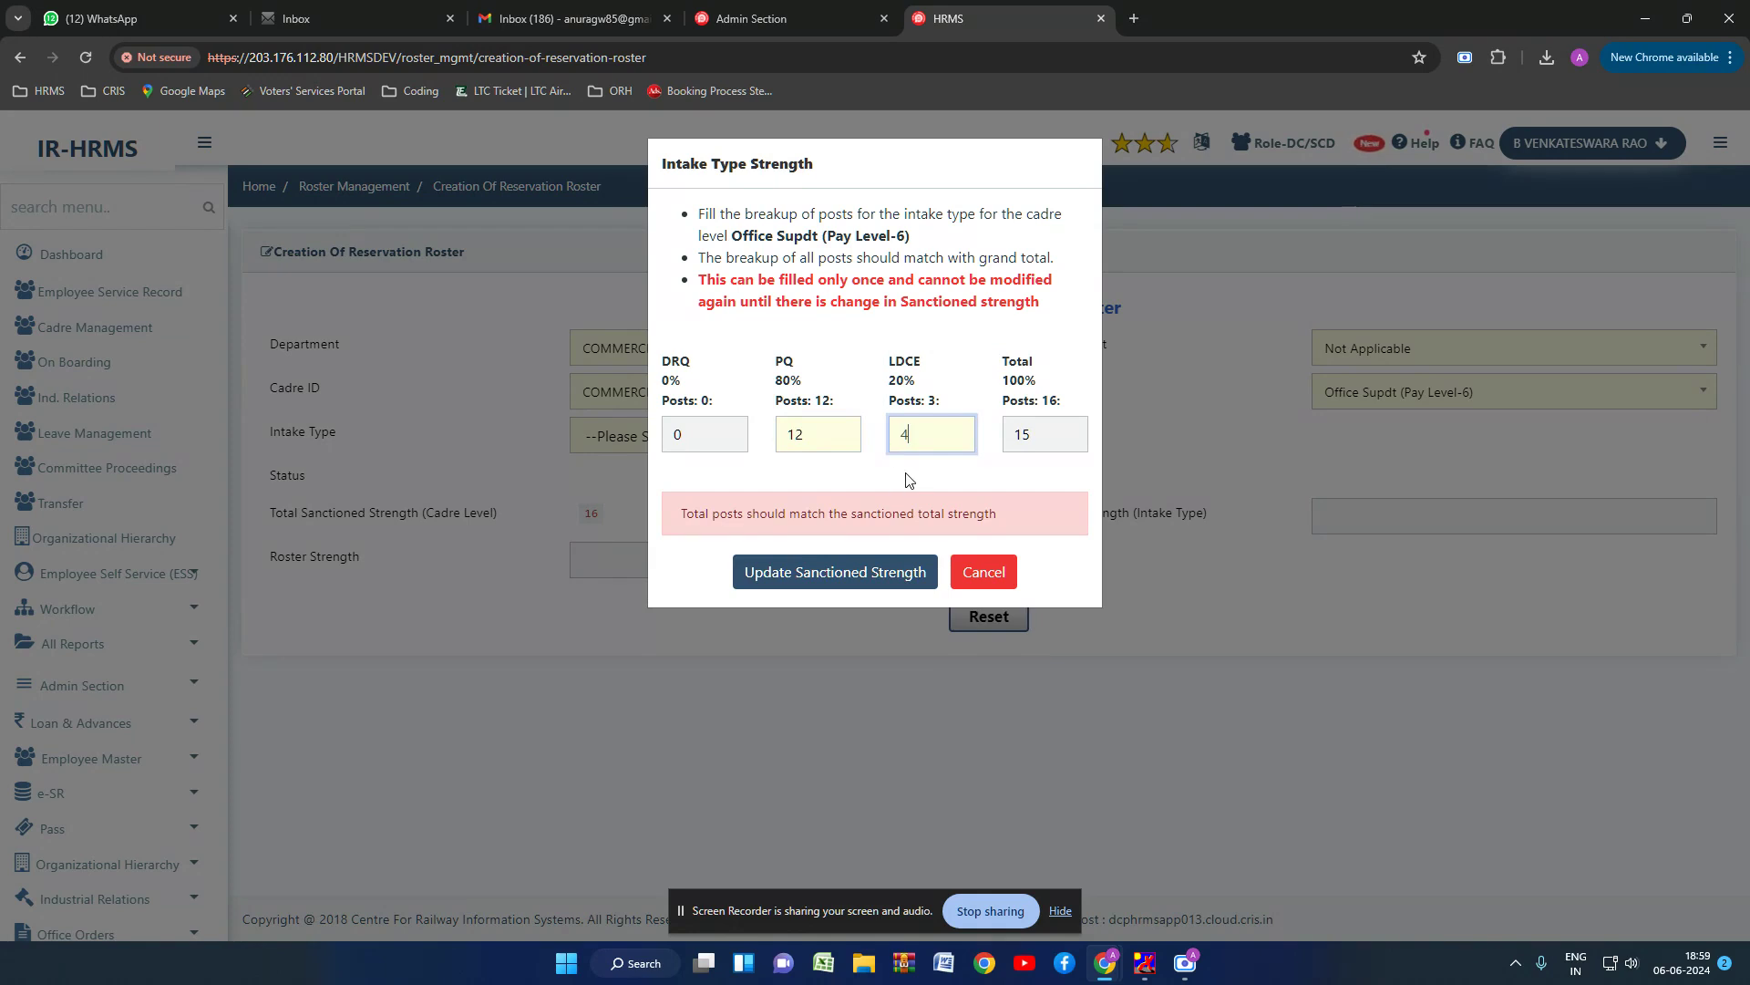
left_click(909, 480)
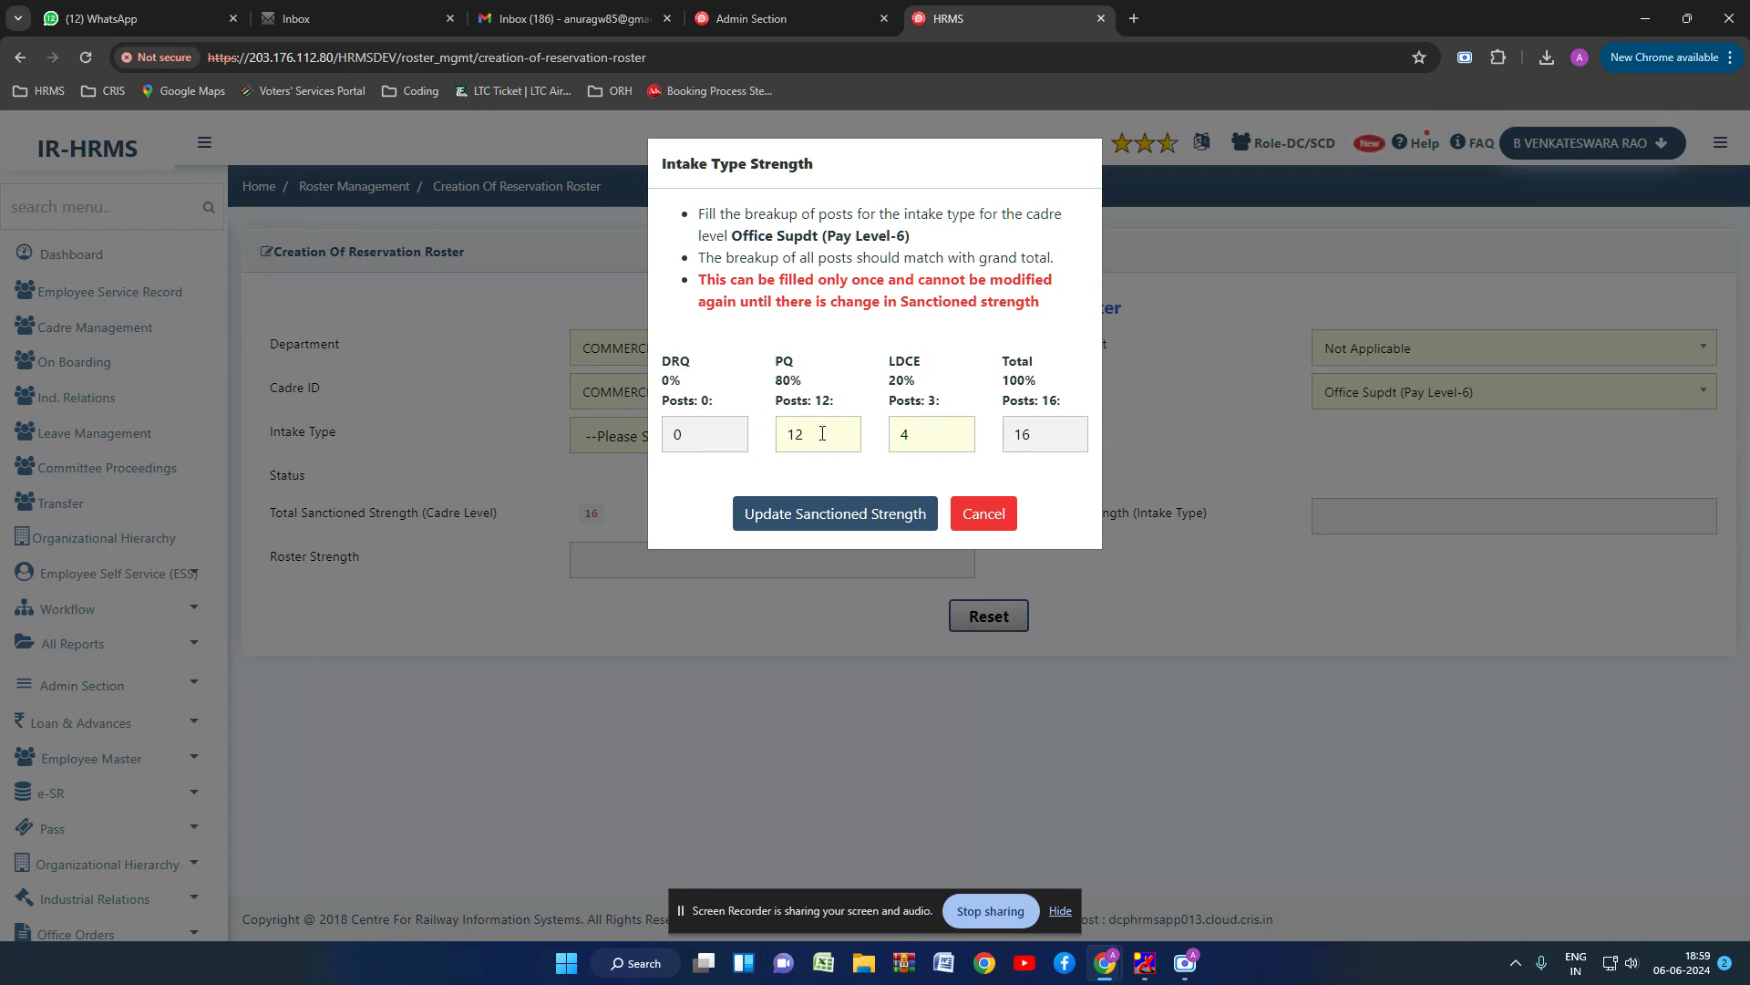
left_click(996, 516)
Switch the form to CIVIL ENGINEERING / Ministerial (46394), Office Supdt (Pay Level-6), DPQ - 80% intake
left_click(891, 359)
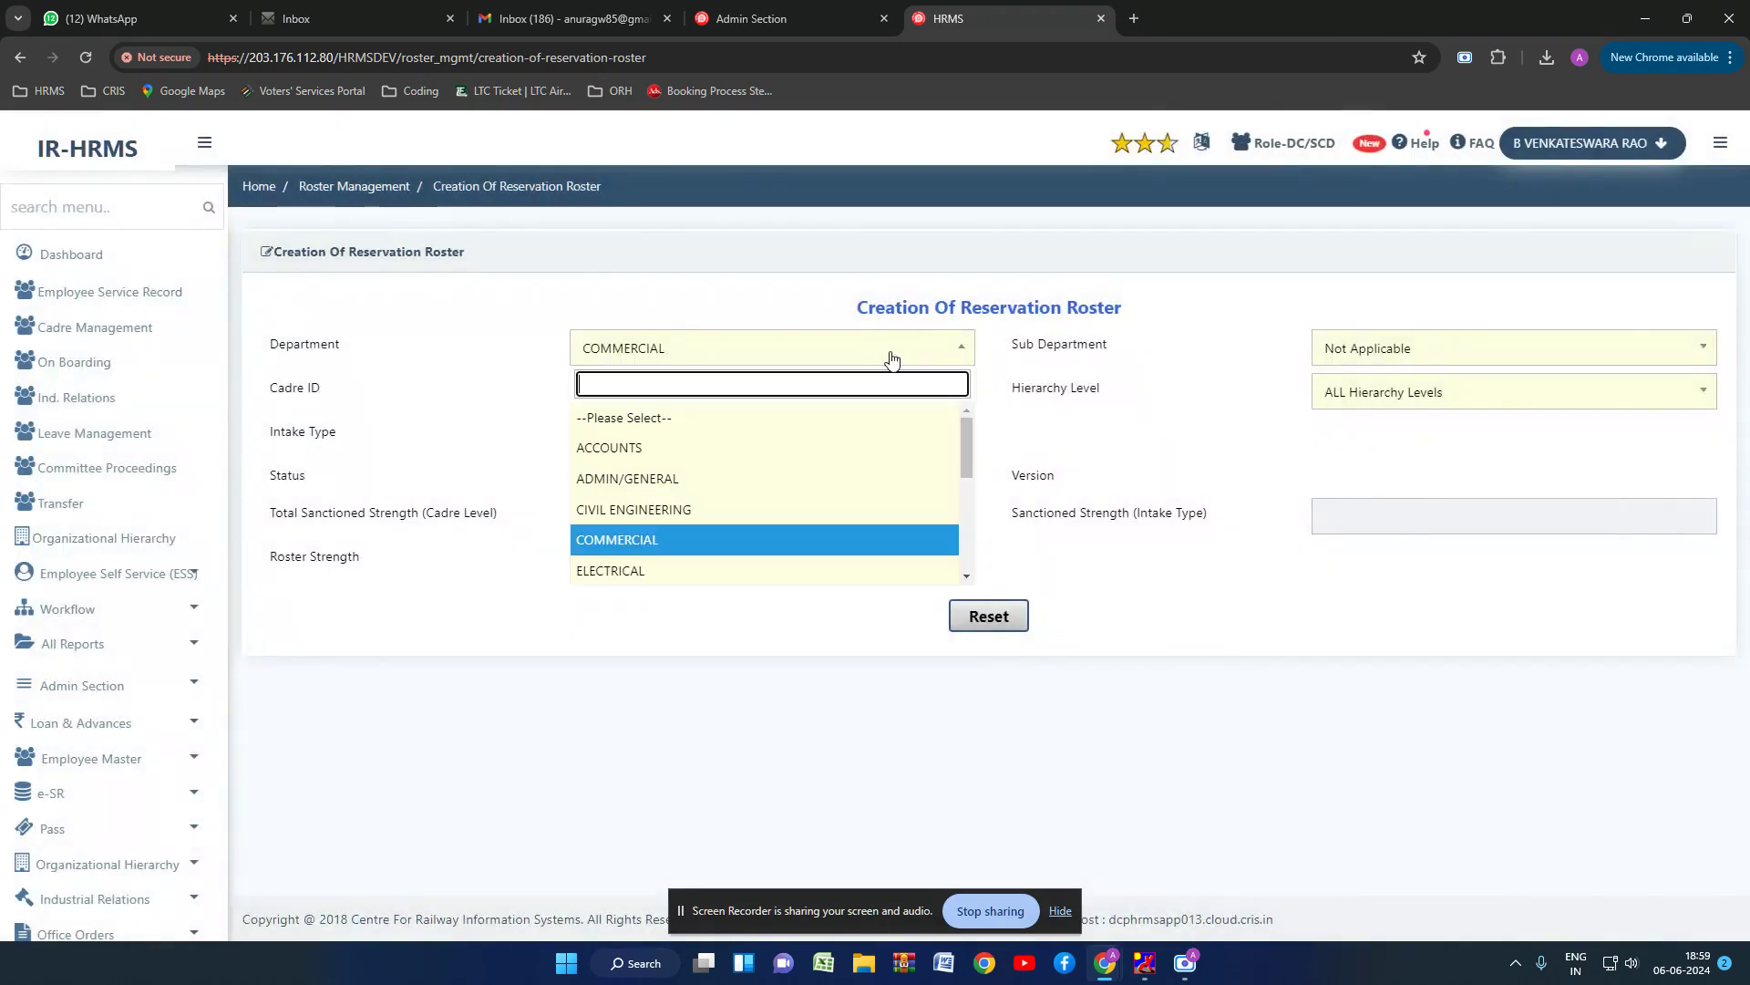
left_click(739, 506)
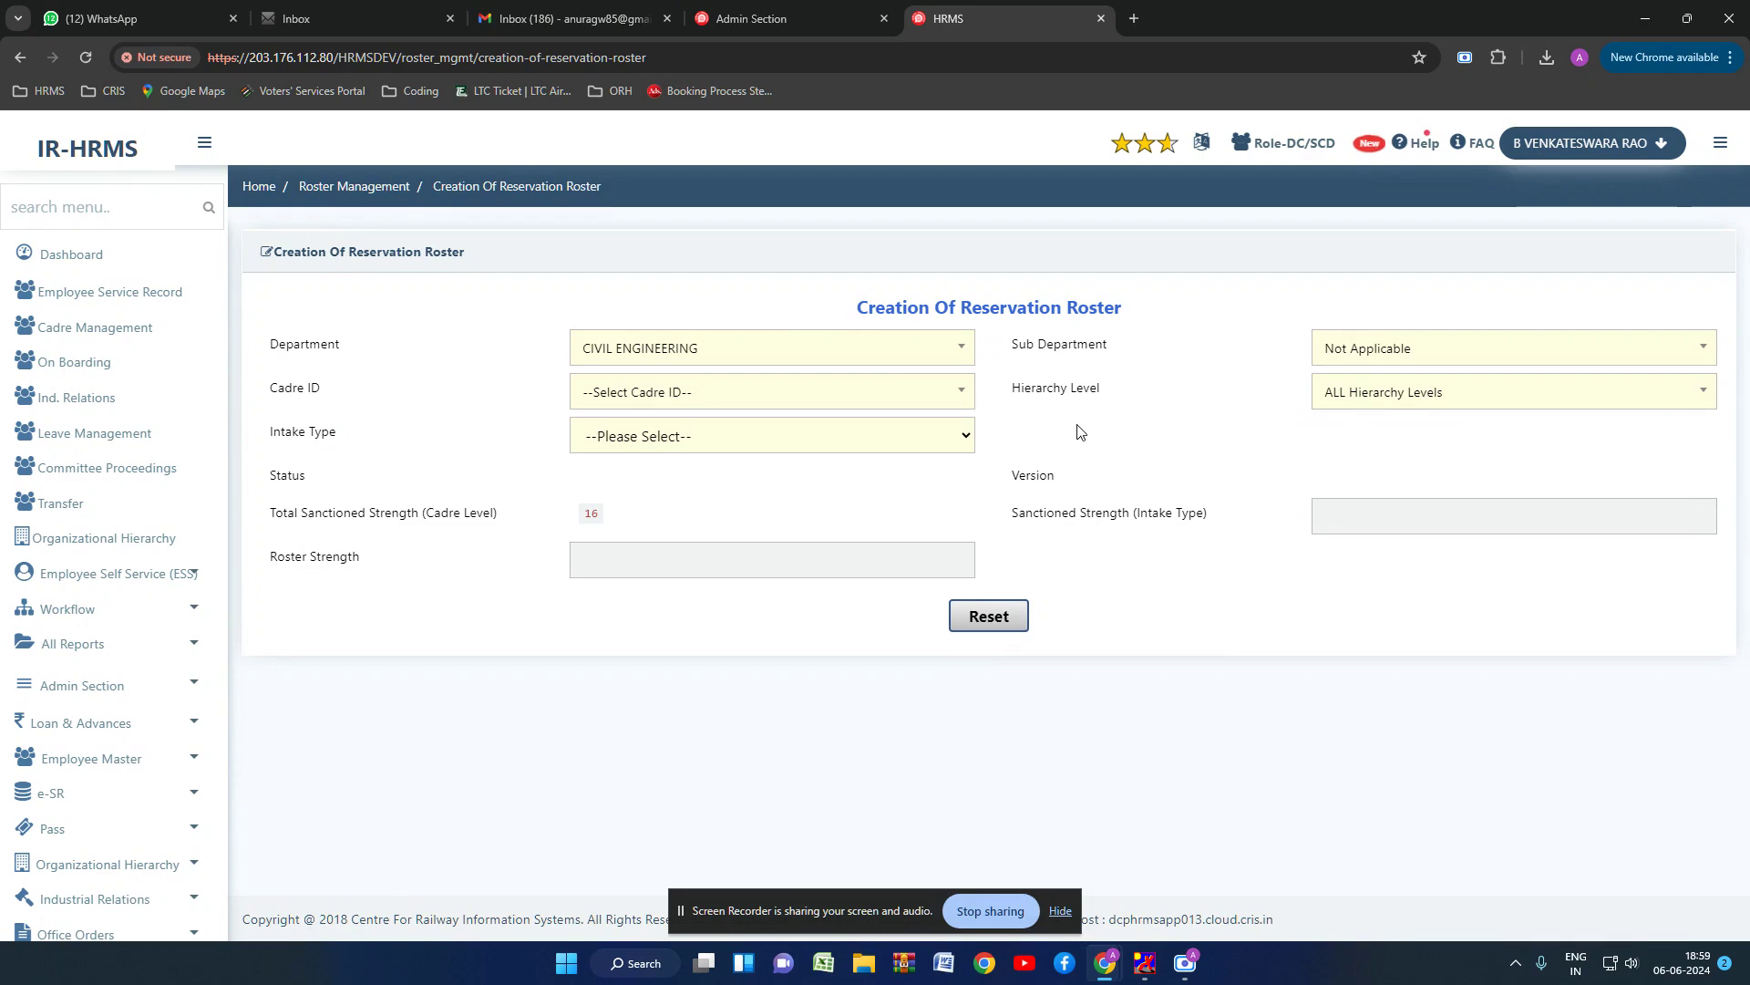
left_click(939, 392)
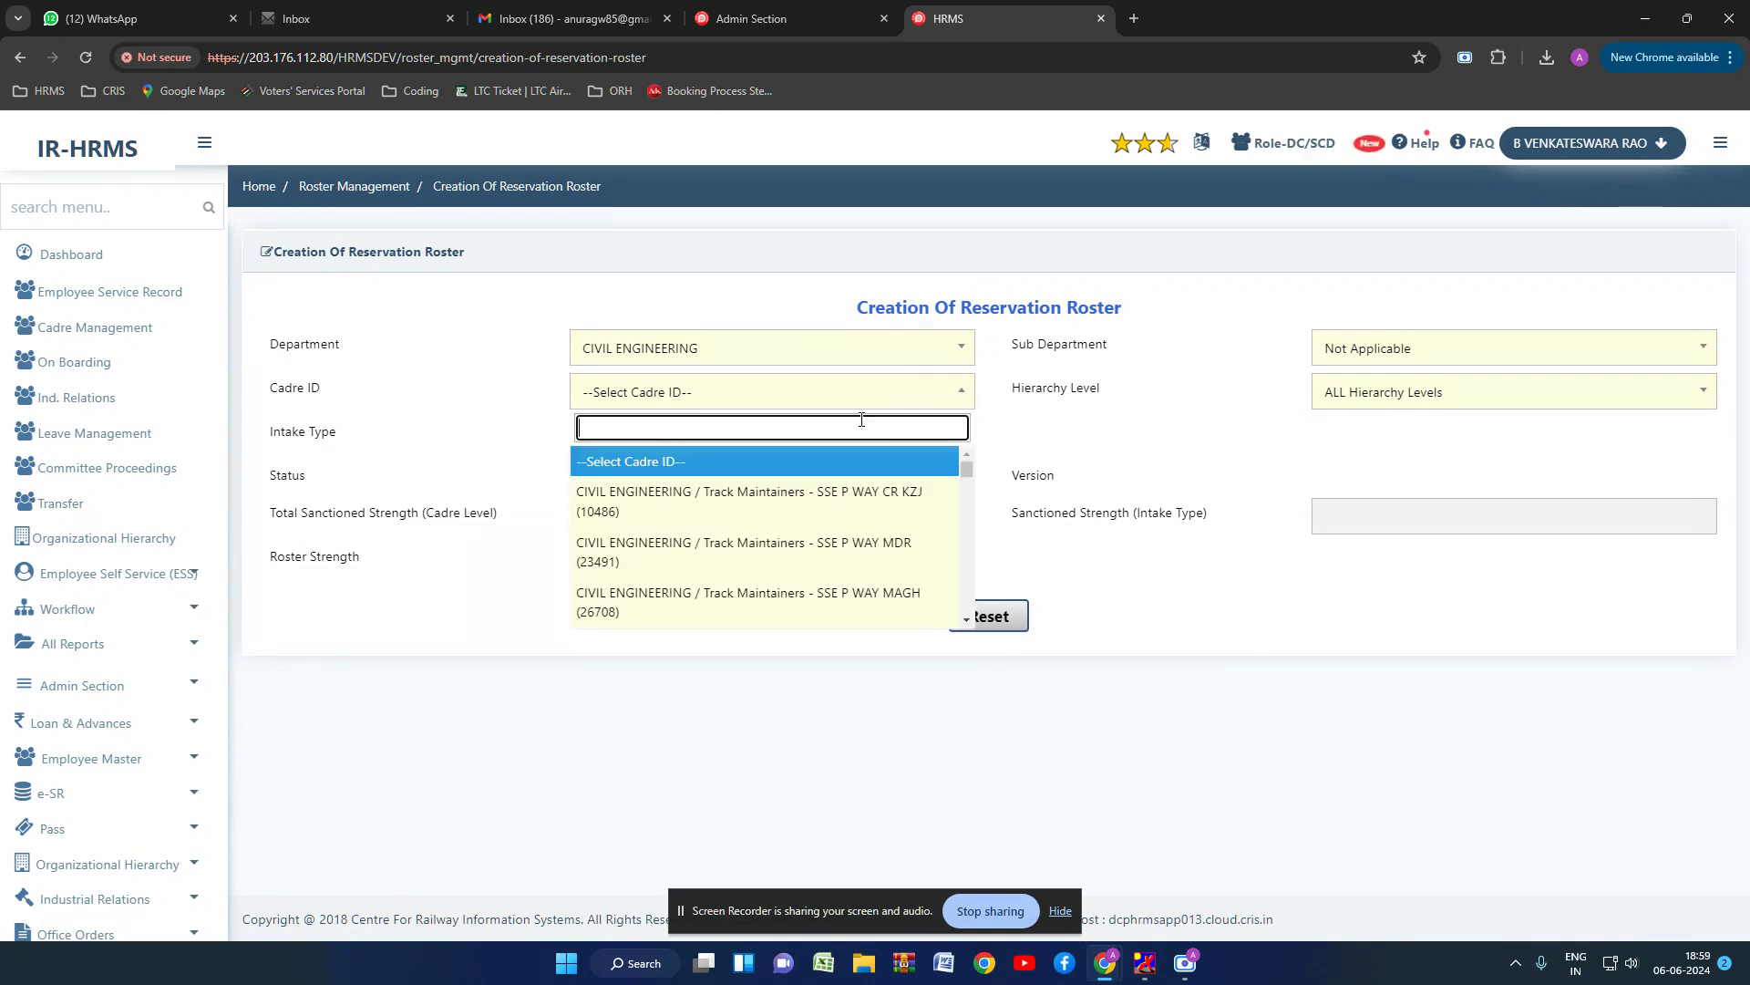
type("mini")
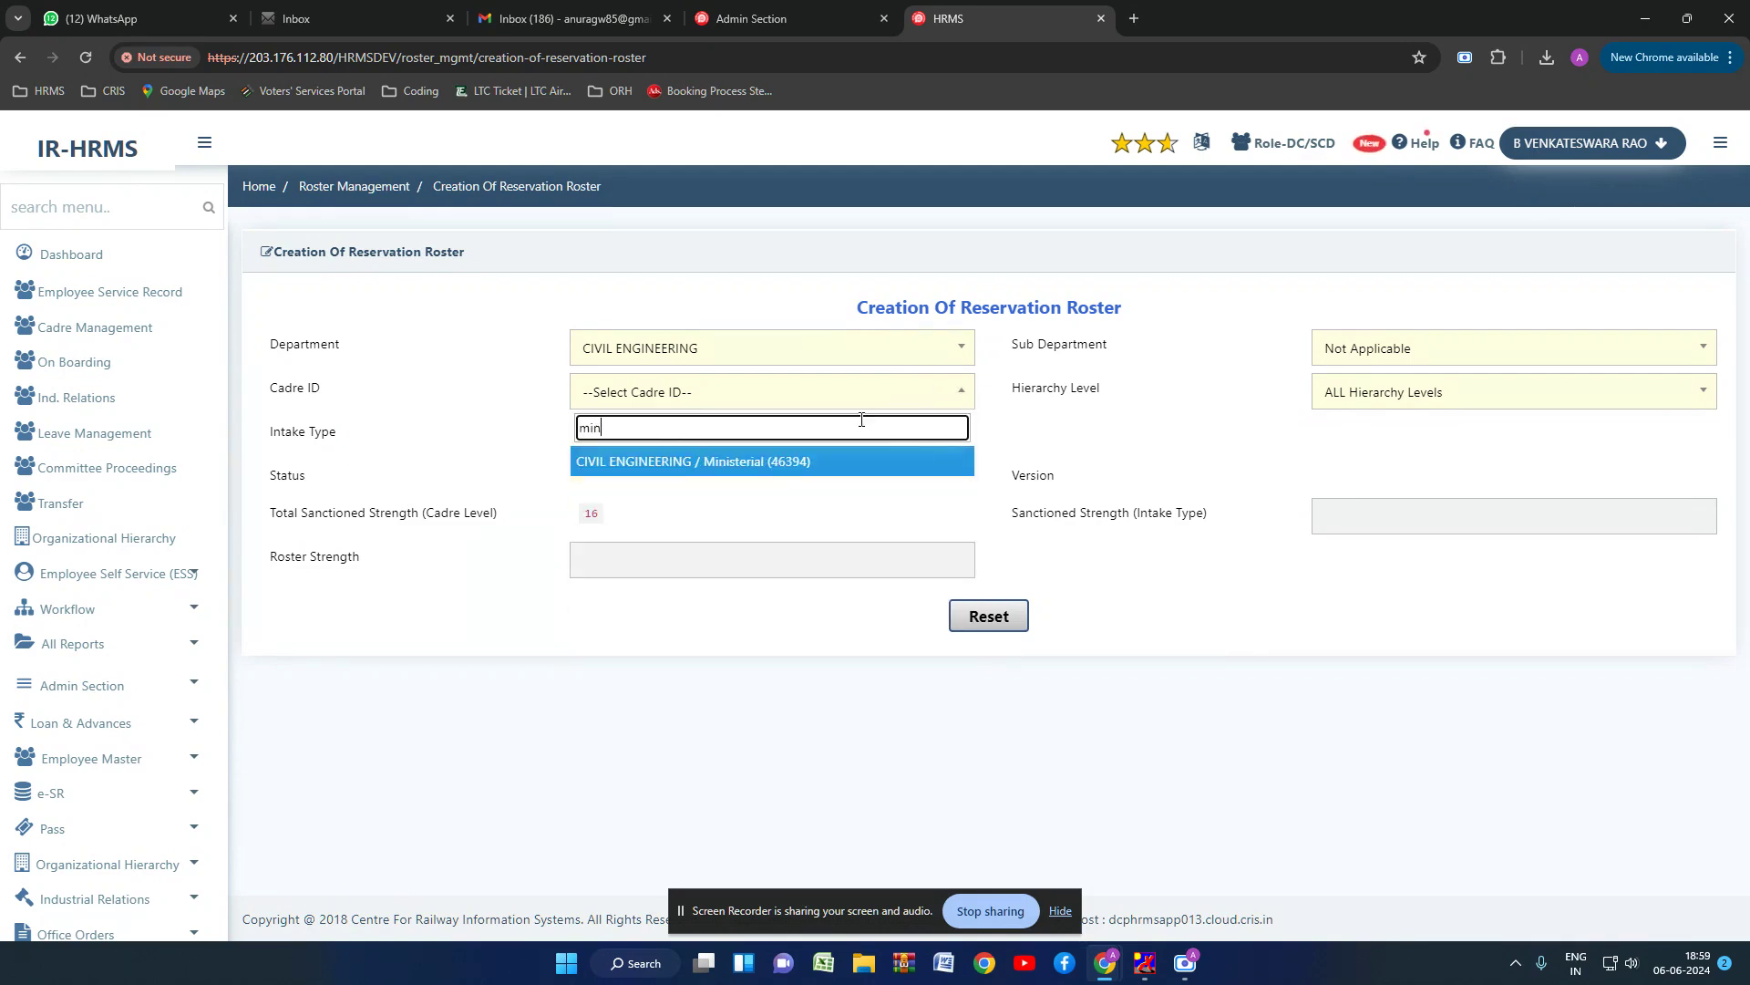
left_click(852, 466)
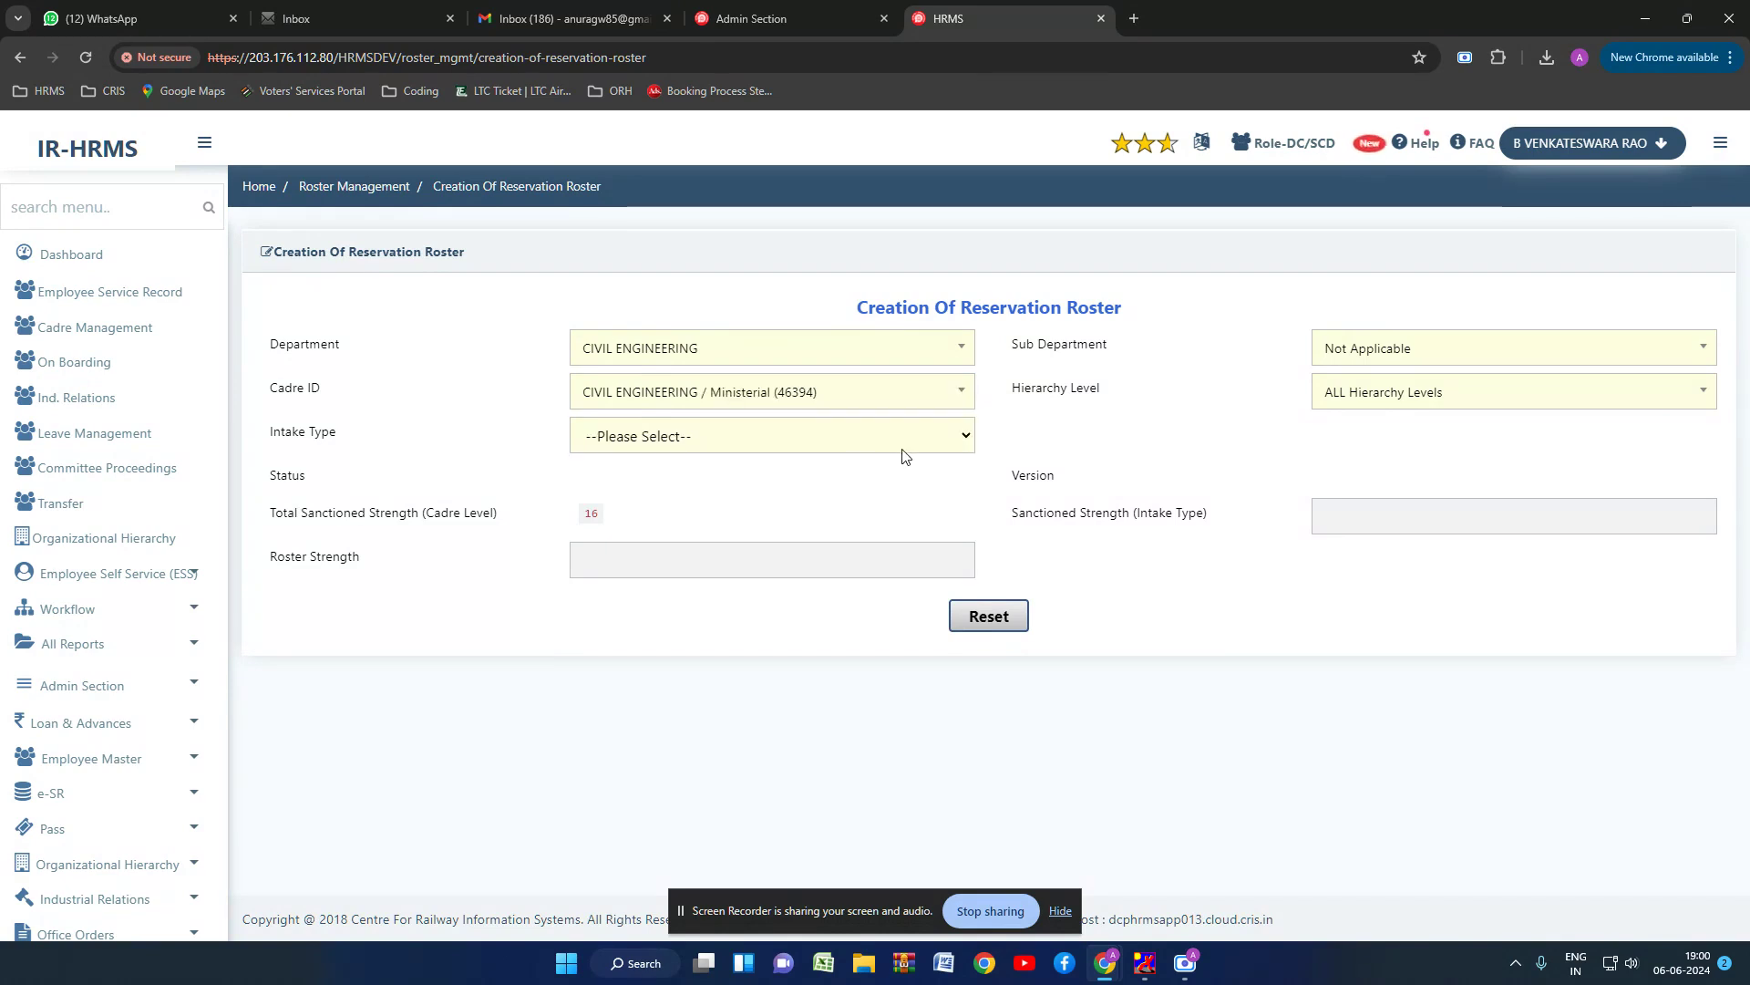
left_click(1356, 406)
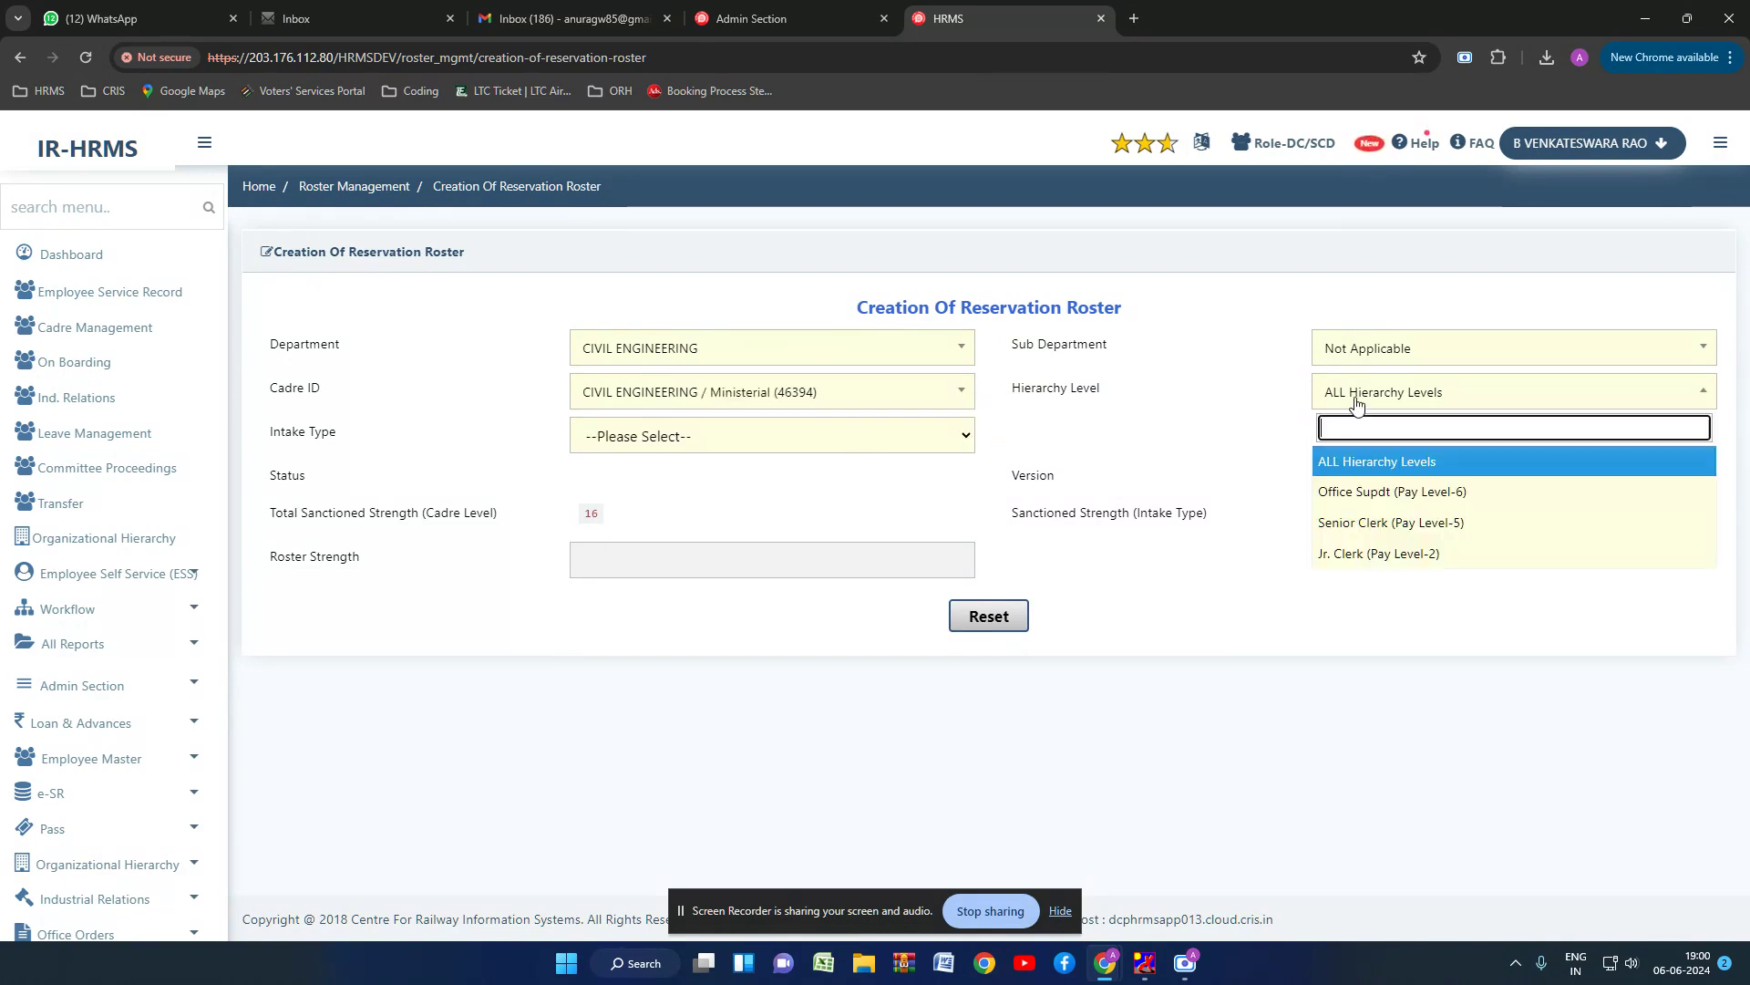
left_click(1397, 497)
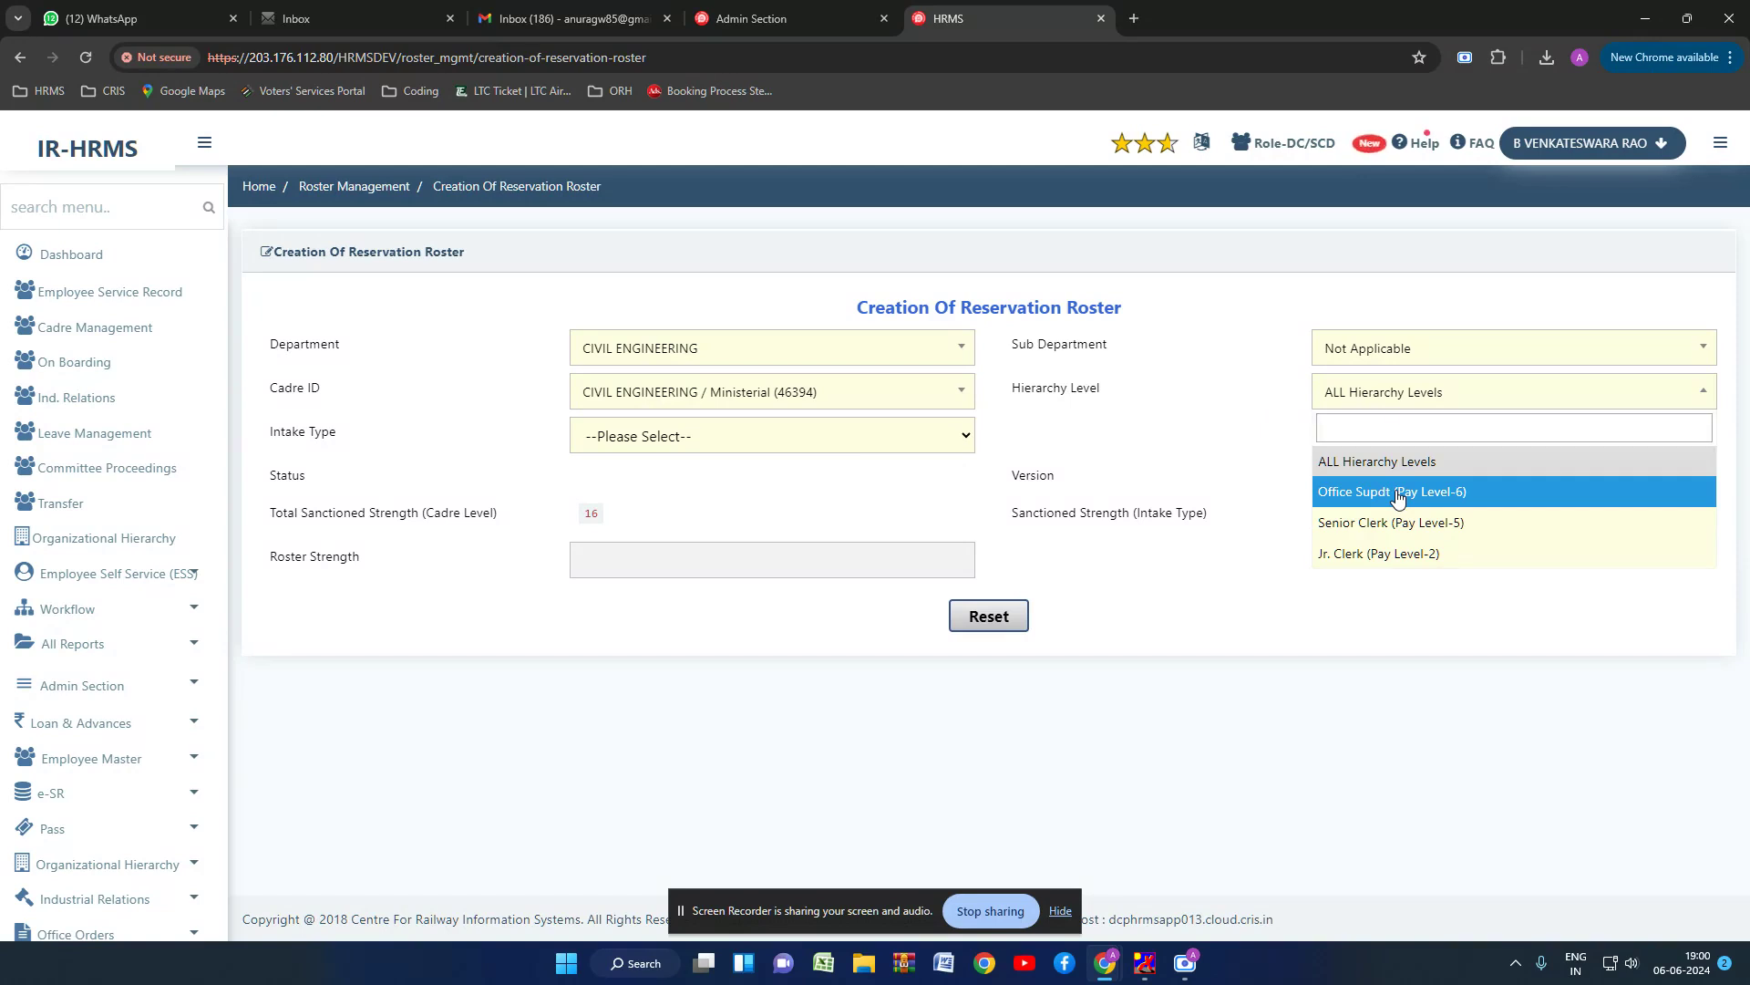
left_click_drag(617, 526, 576, 536)
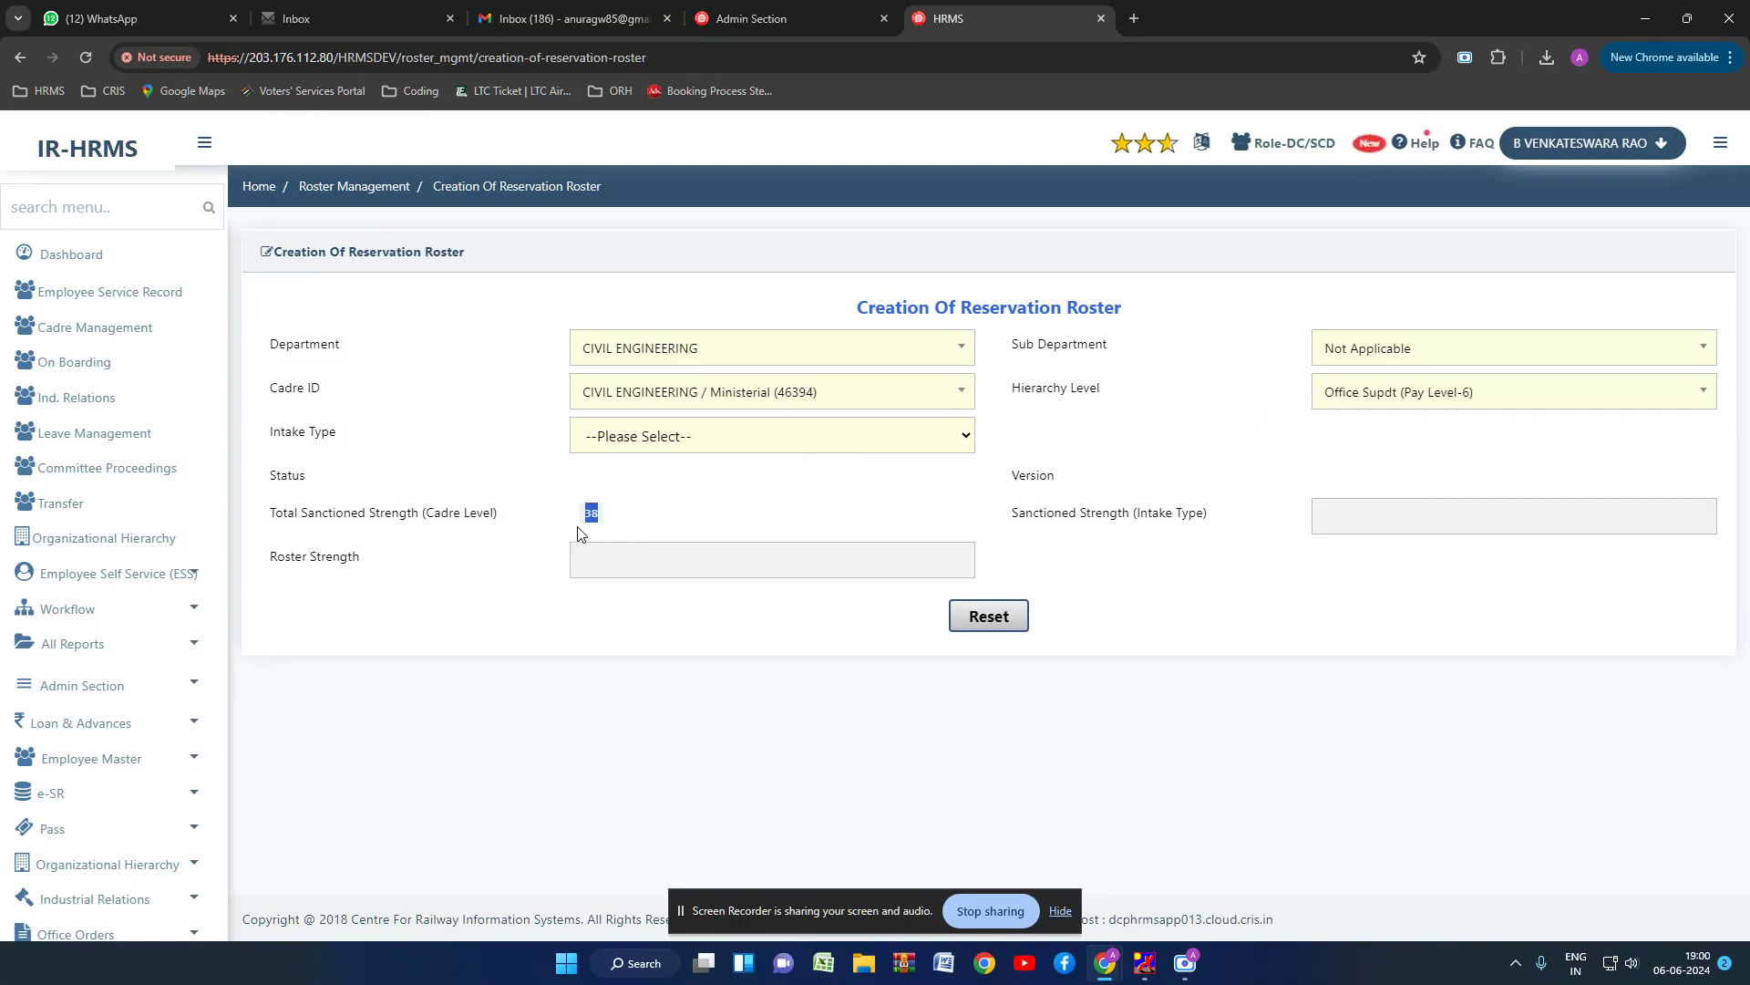
left_click(773, 442)
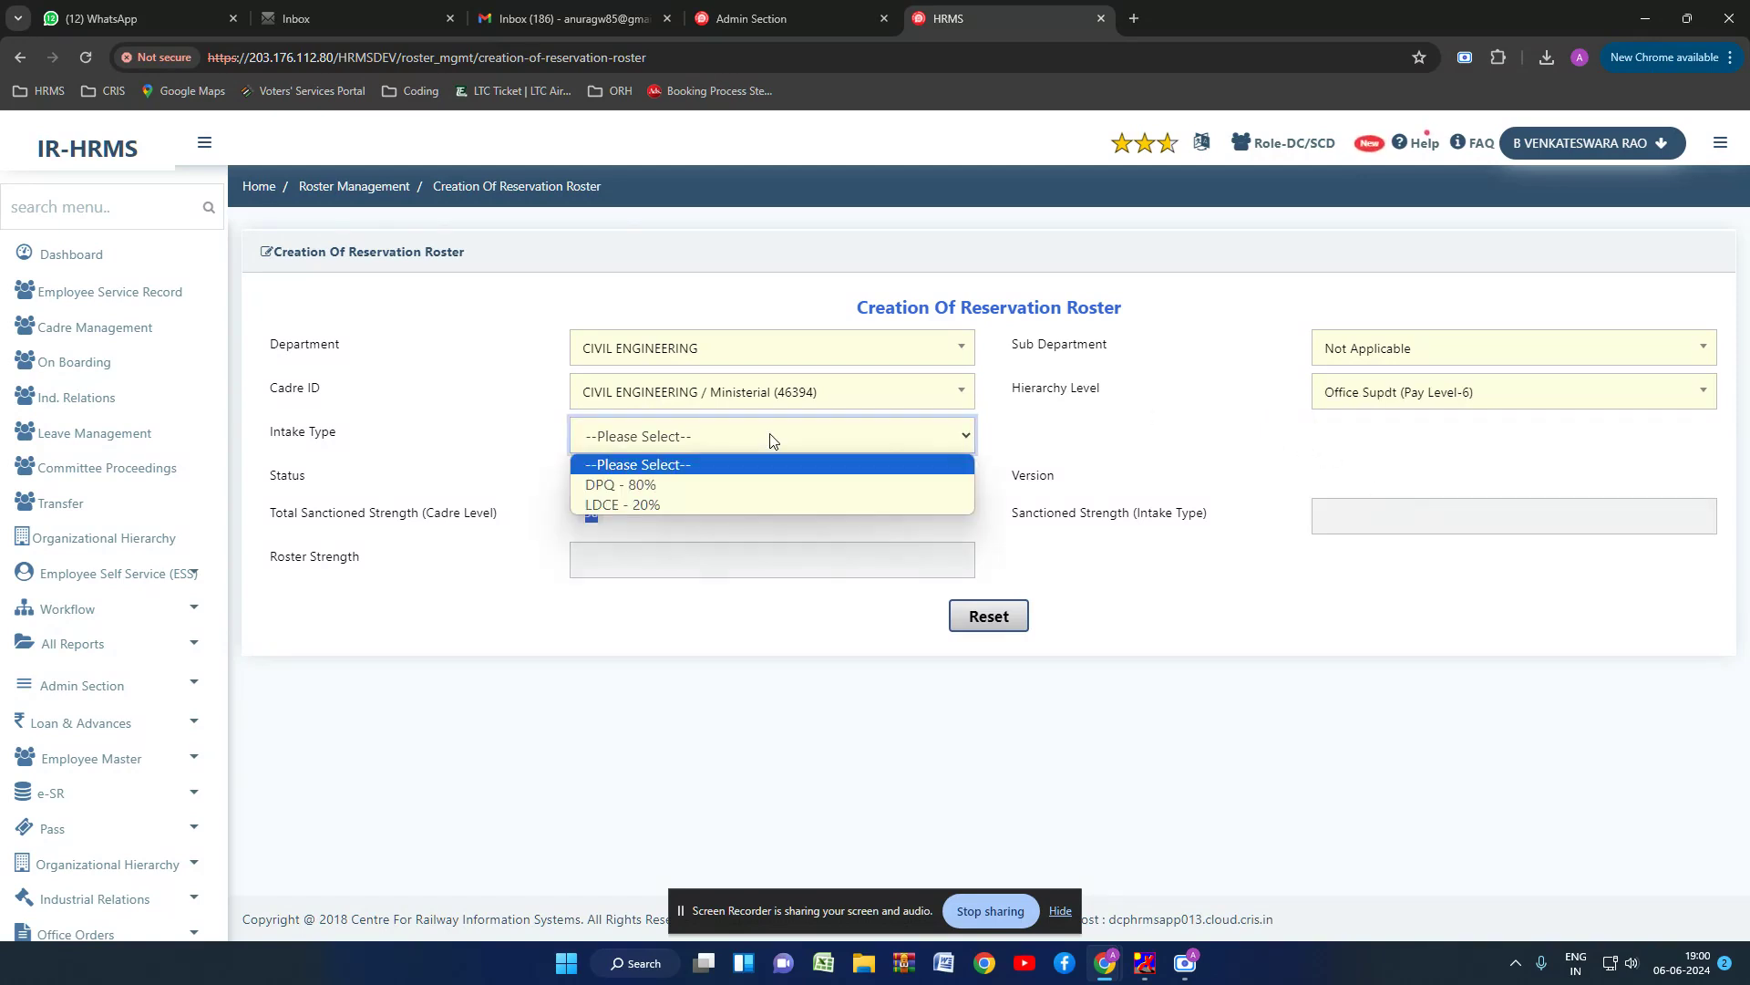
left_click(776, 486)
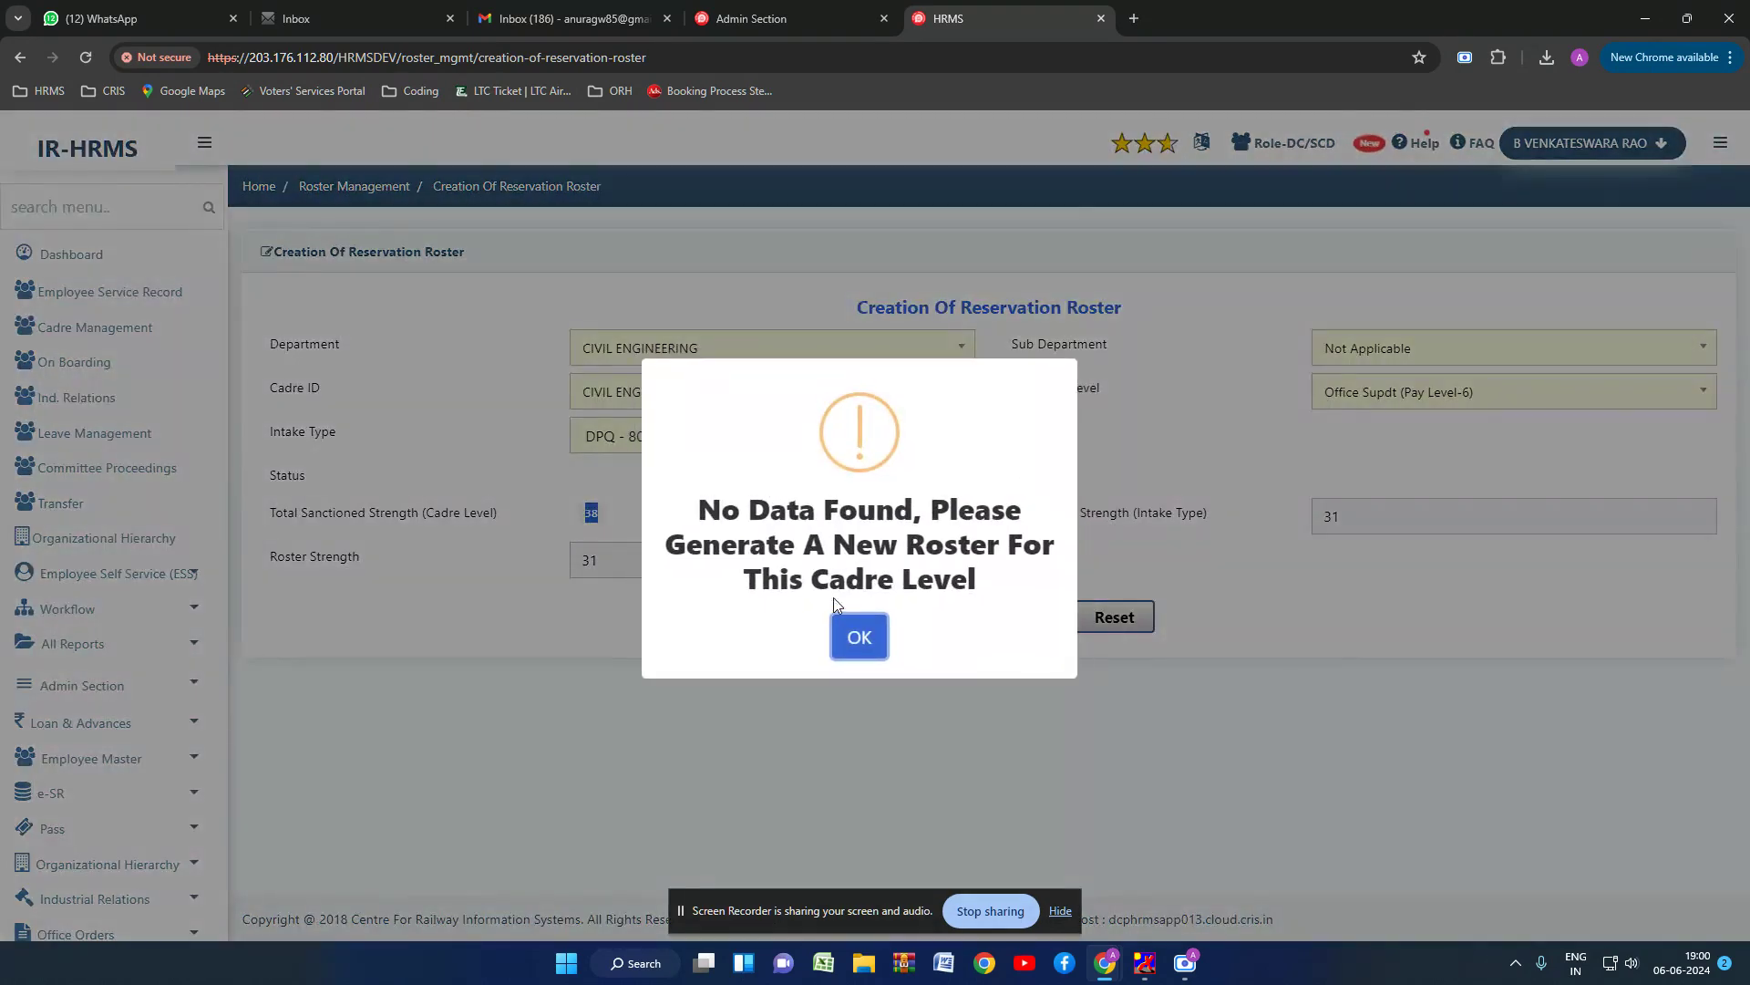
Dismiss the No Data Found alert and reset the form, confirming Yes
left_click(985, 593)
left_click(1128, 441)
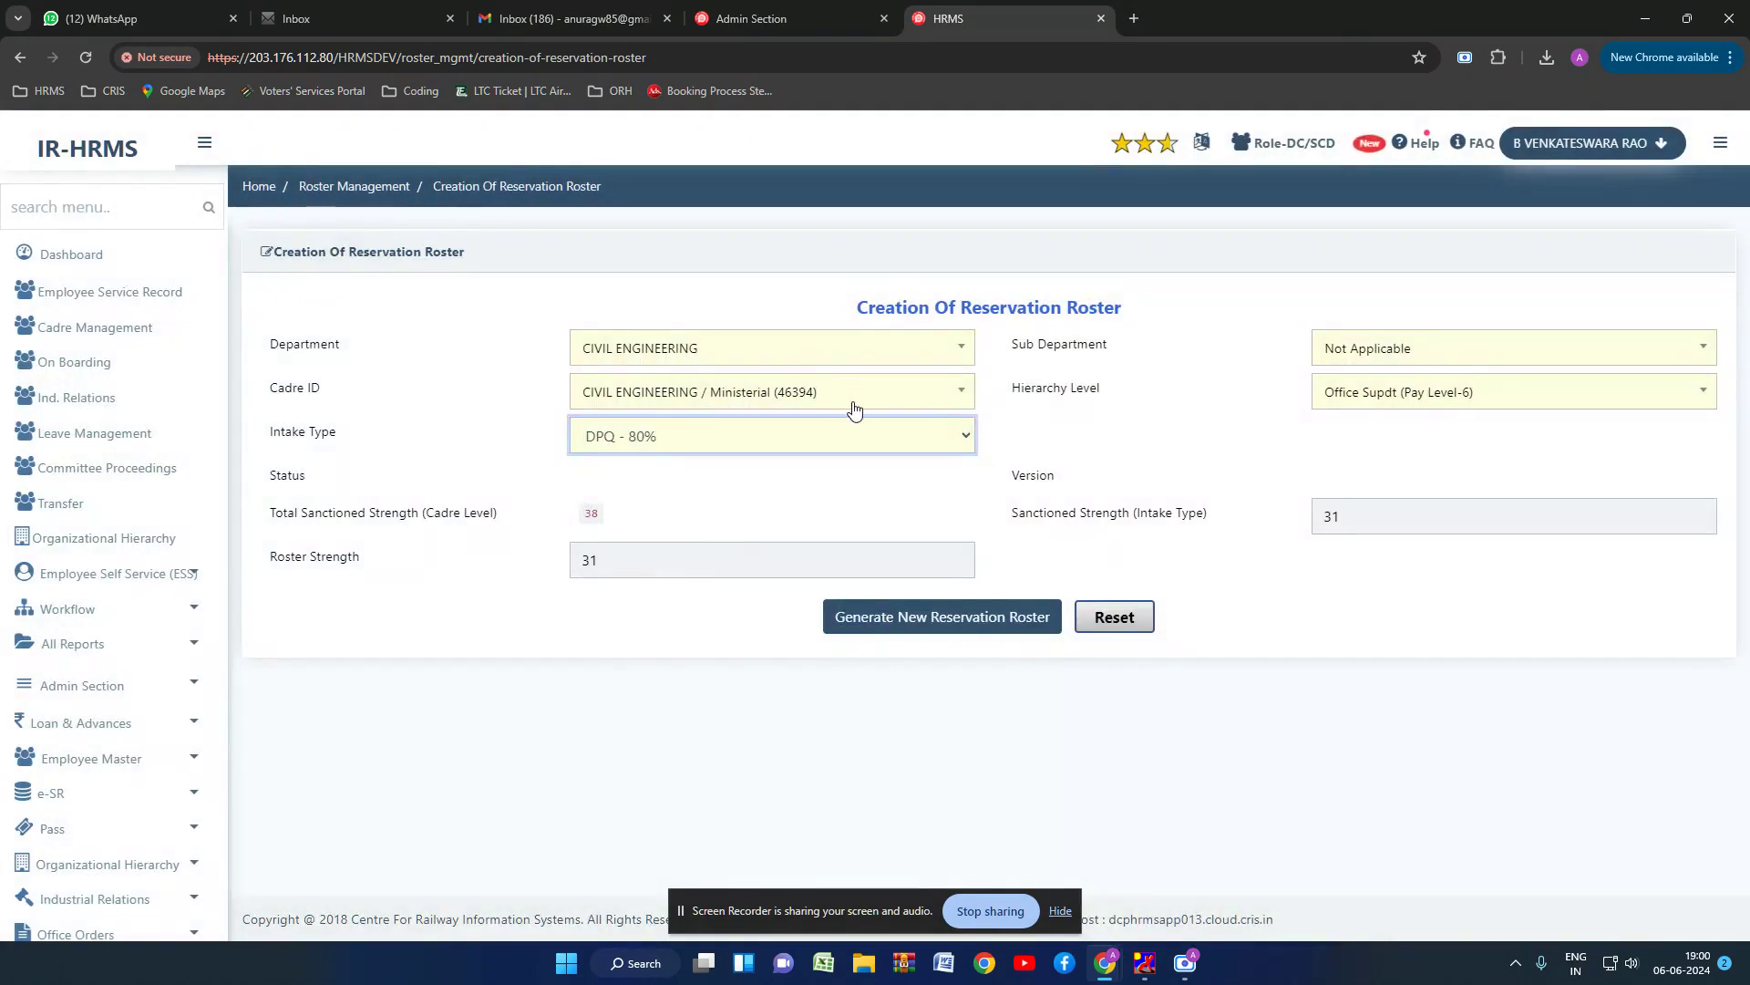
left_click(1105, 617)
left_click(1048, 254)
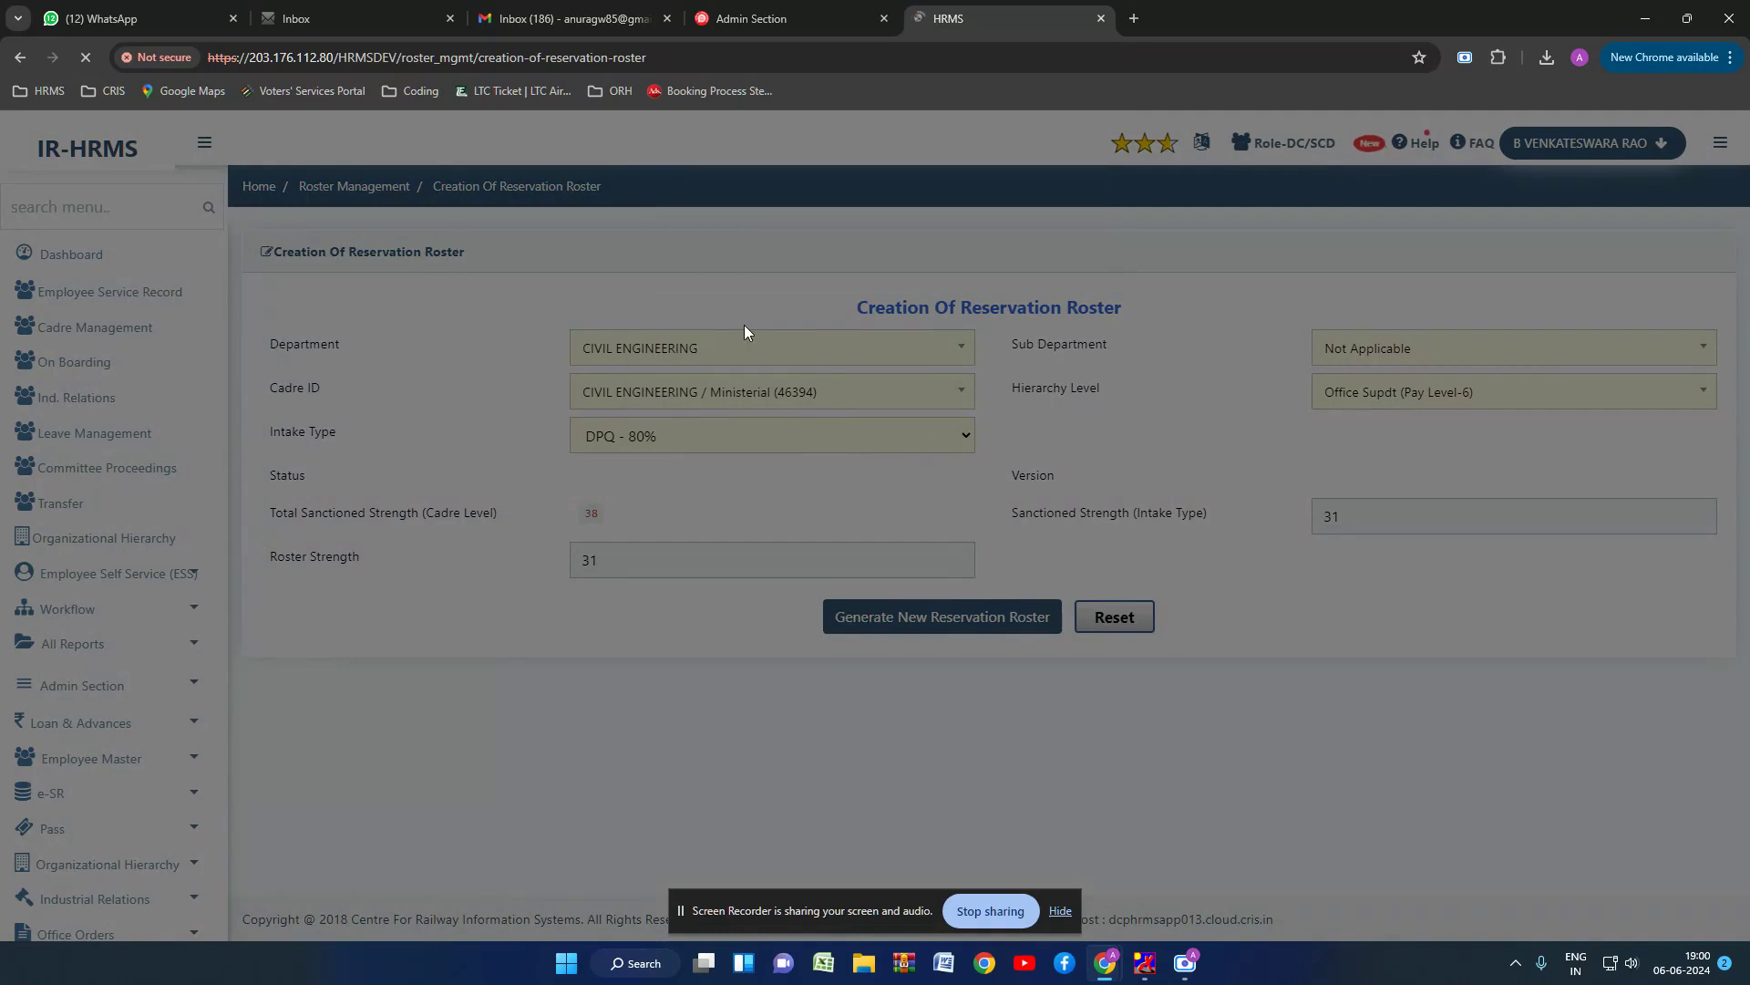
Reselect CIVIL ENGINEERING / Ministerial (46394), Office Supdt (Pay Level-6) and DPQ - 80%, dismissing the alert
left_click(764, 354)
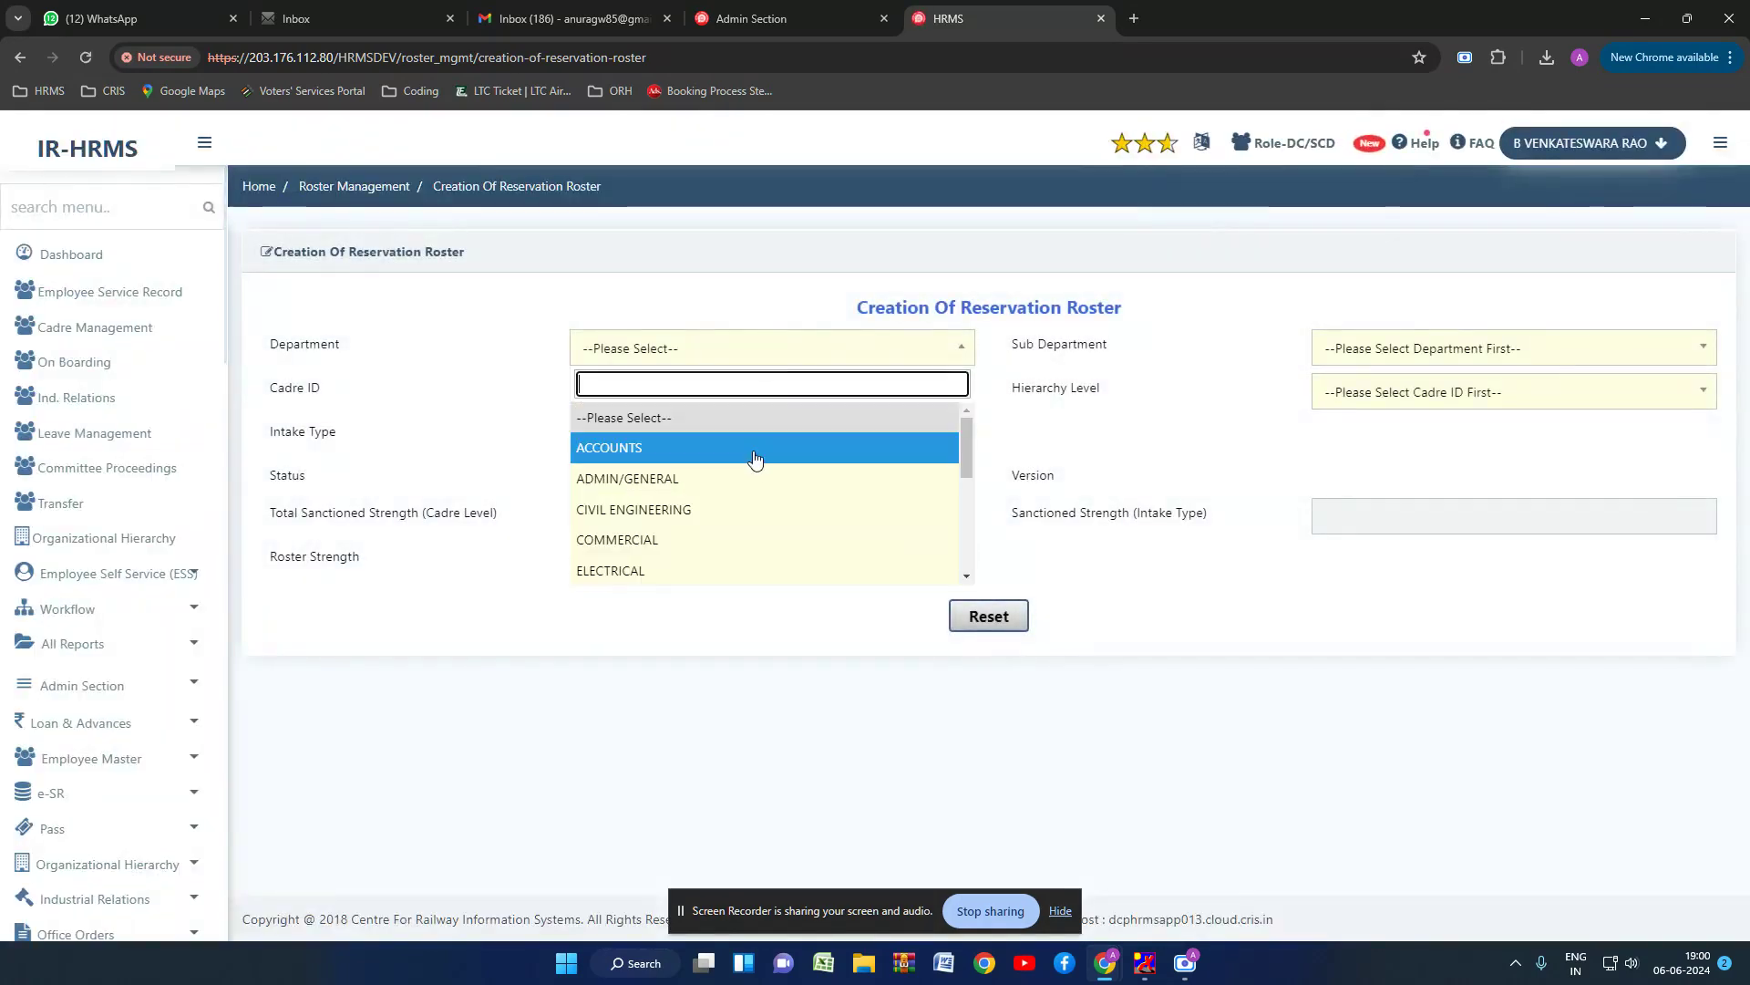
left_click(750, 509)
left_click(763, 391)
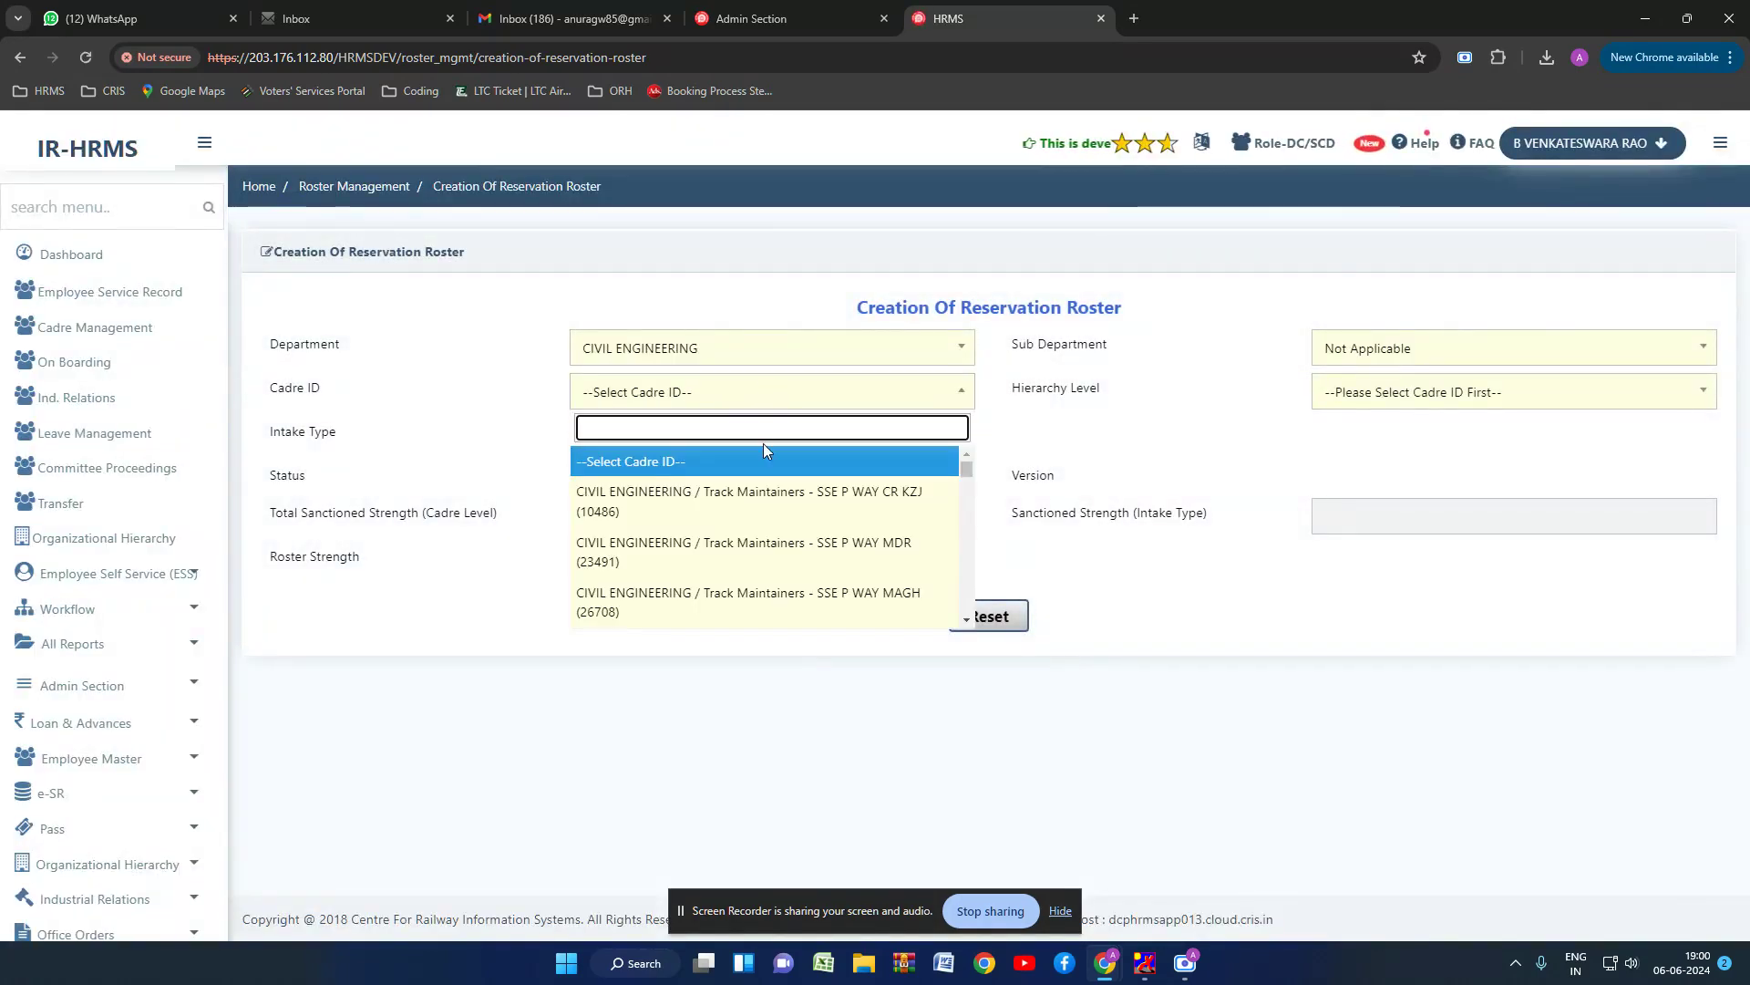
type("mini")
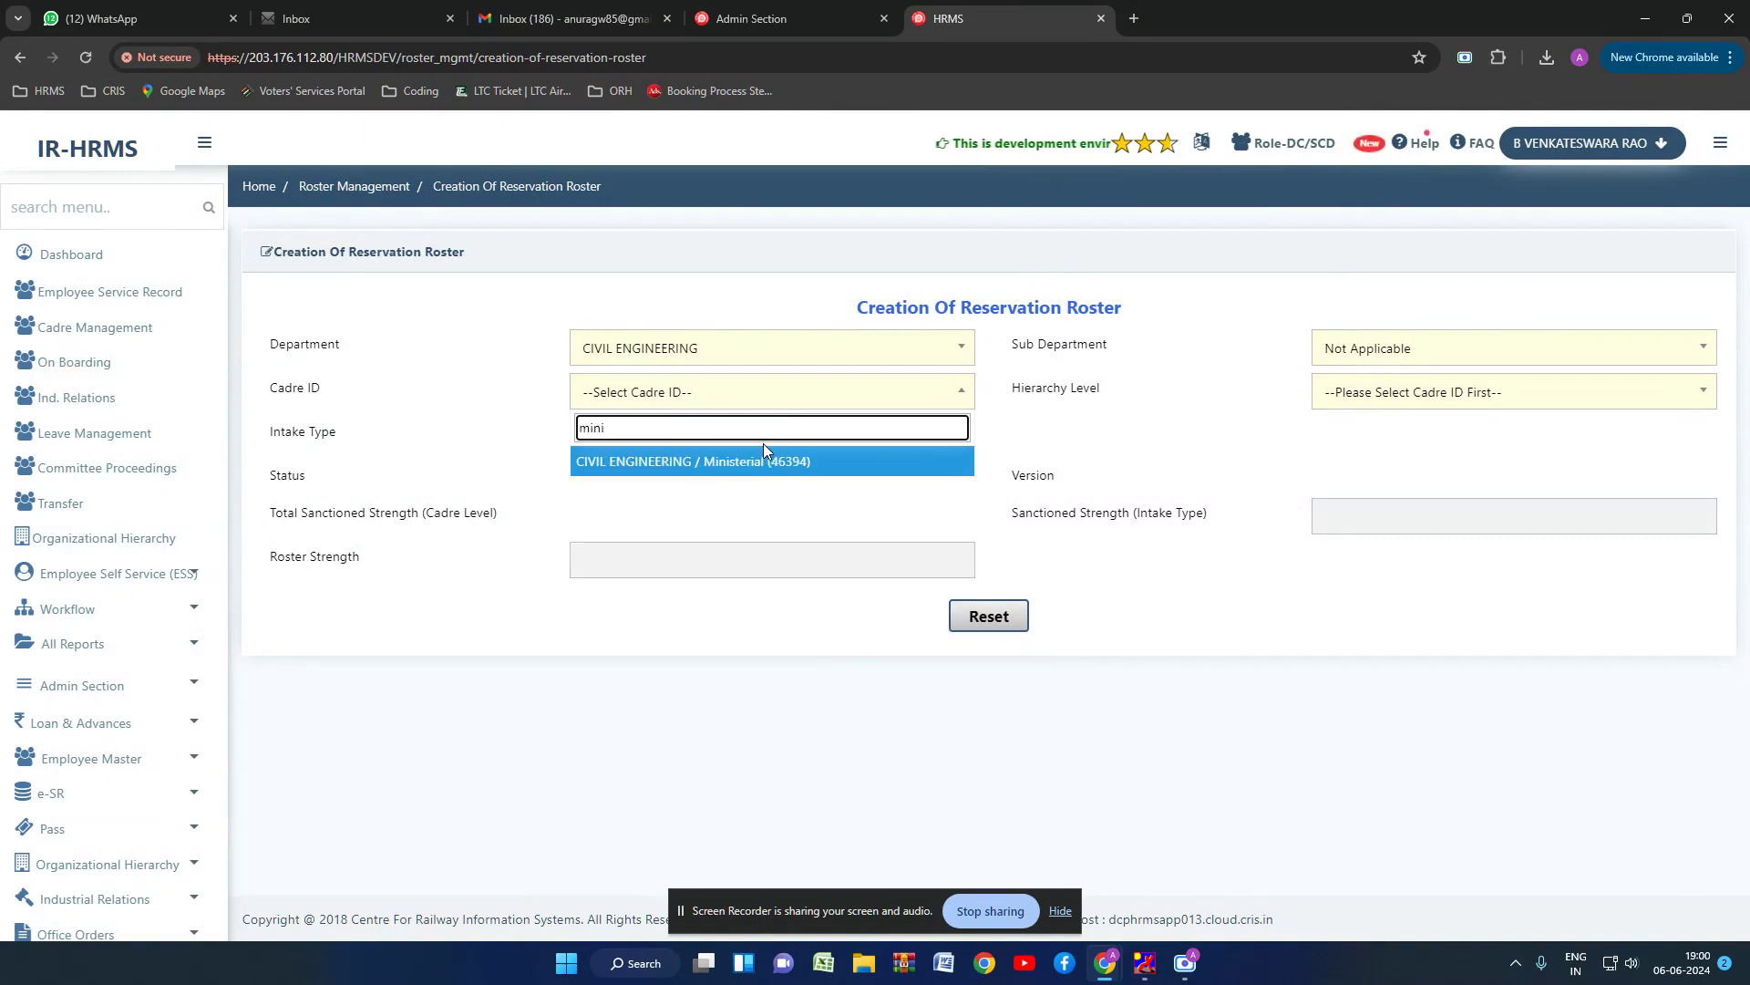
left_click(774, 470)
left_click(1348, 392)
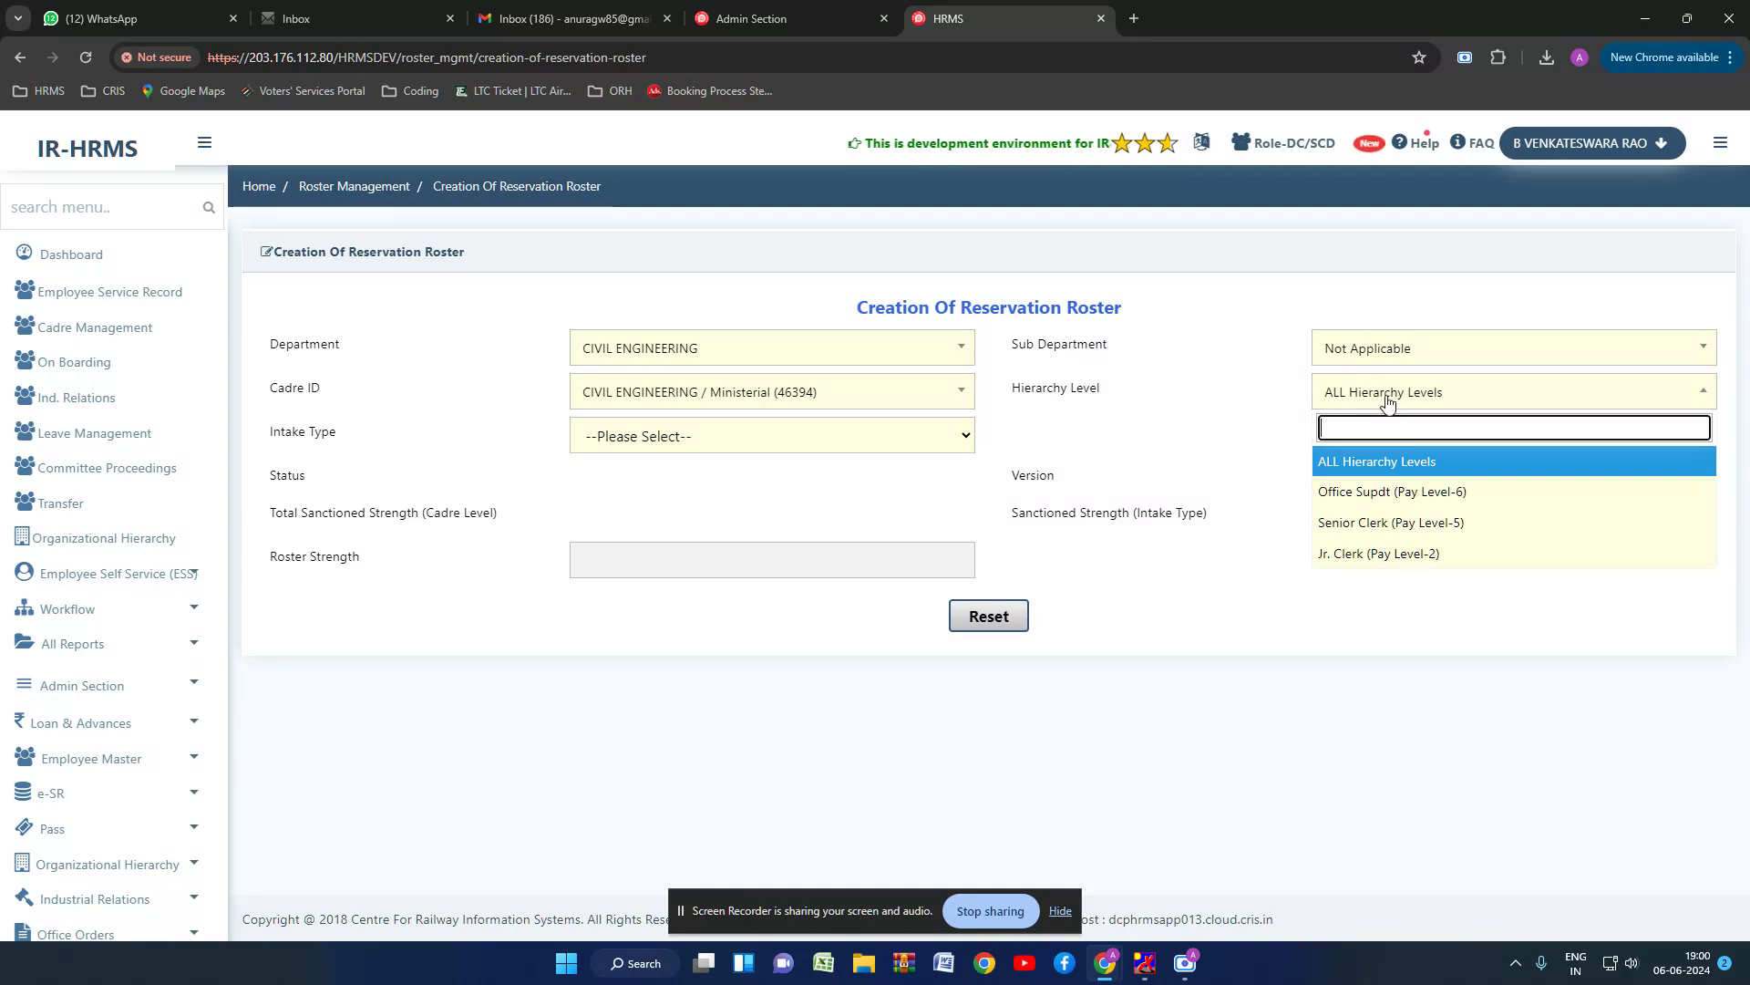
left_click(1416, 491)
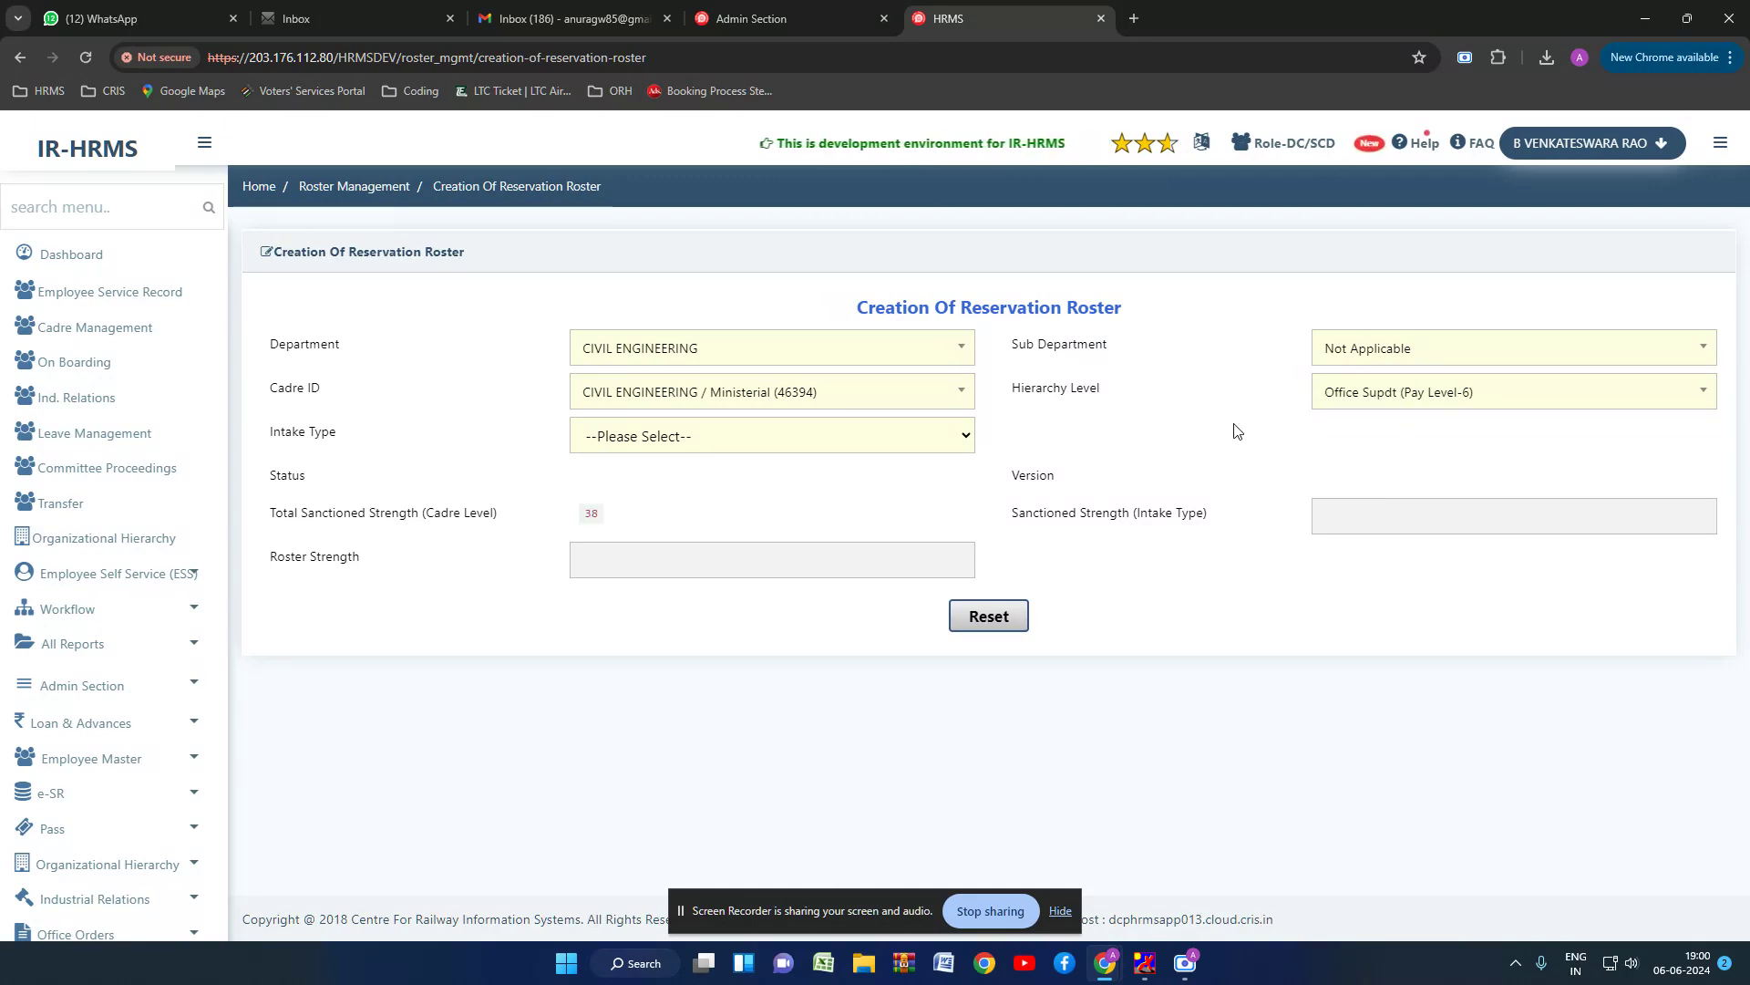
left_click(813, 442)
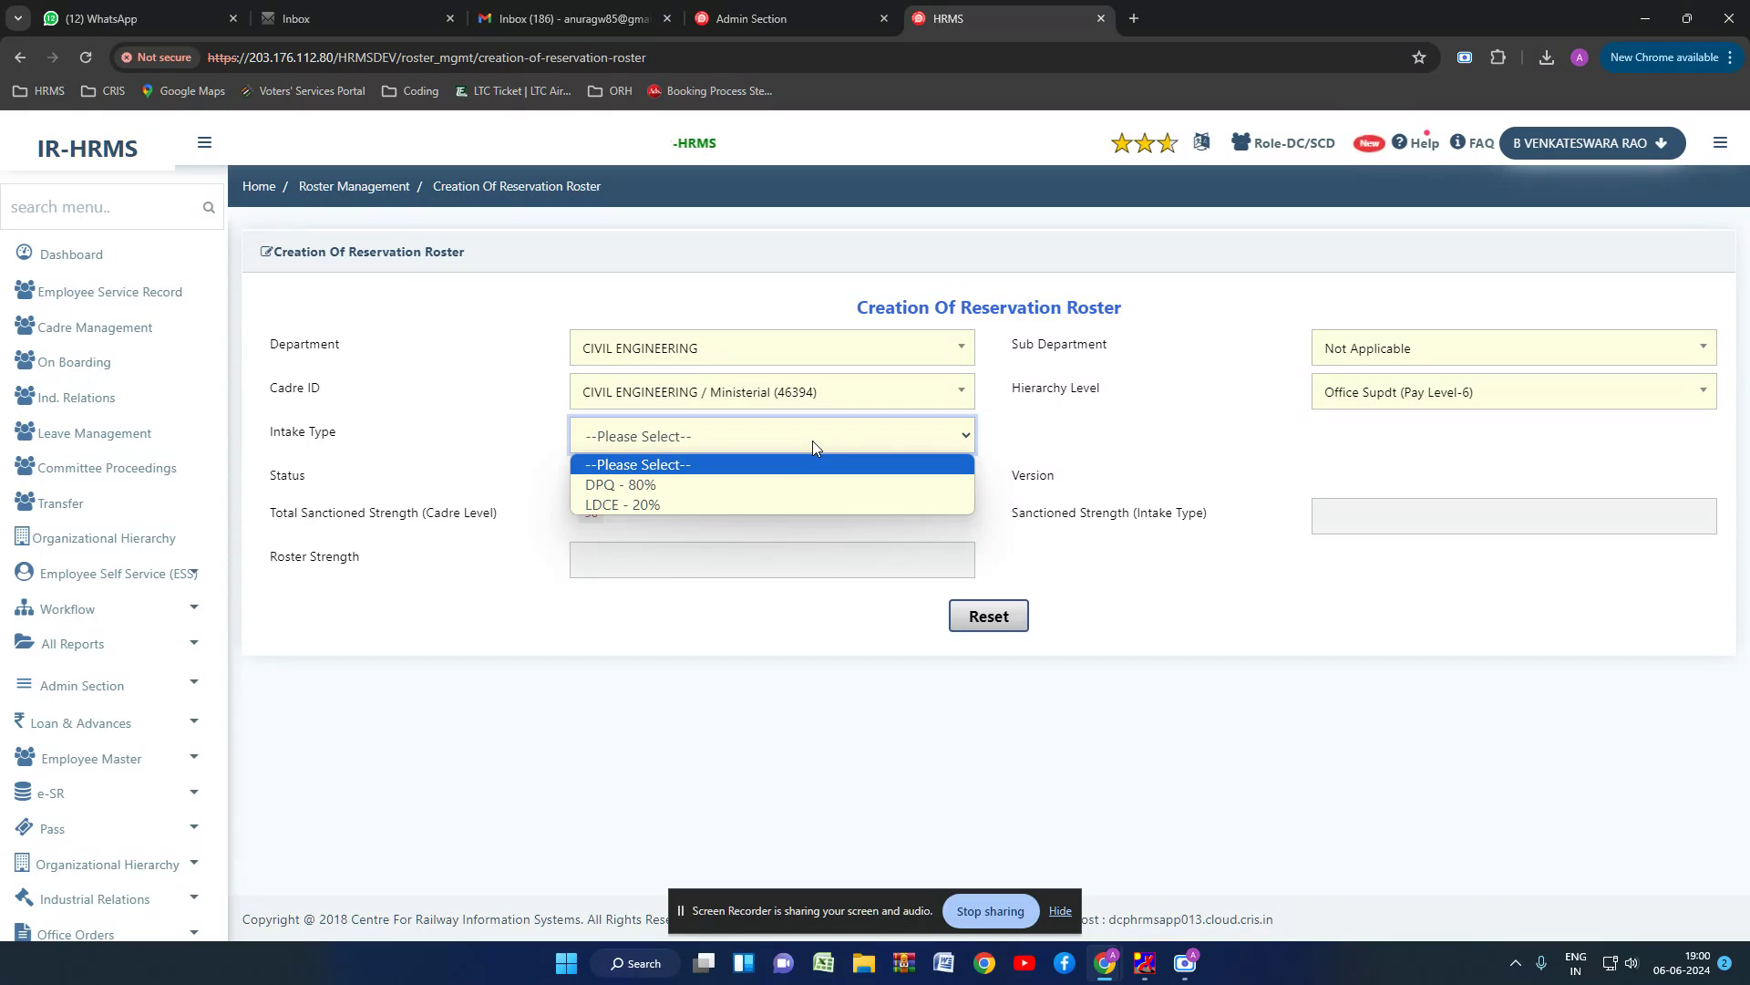
left_click(751, 477)
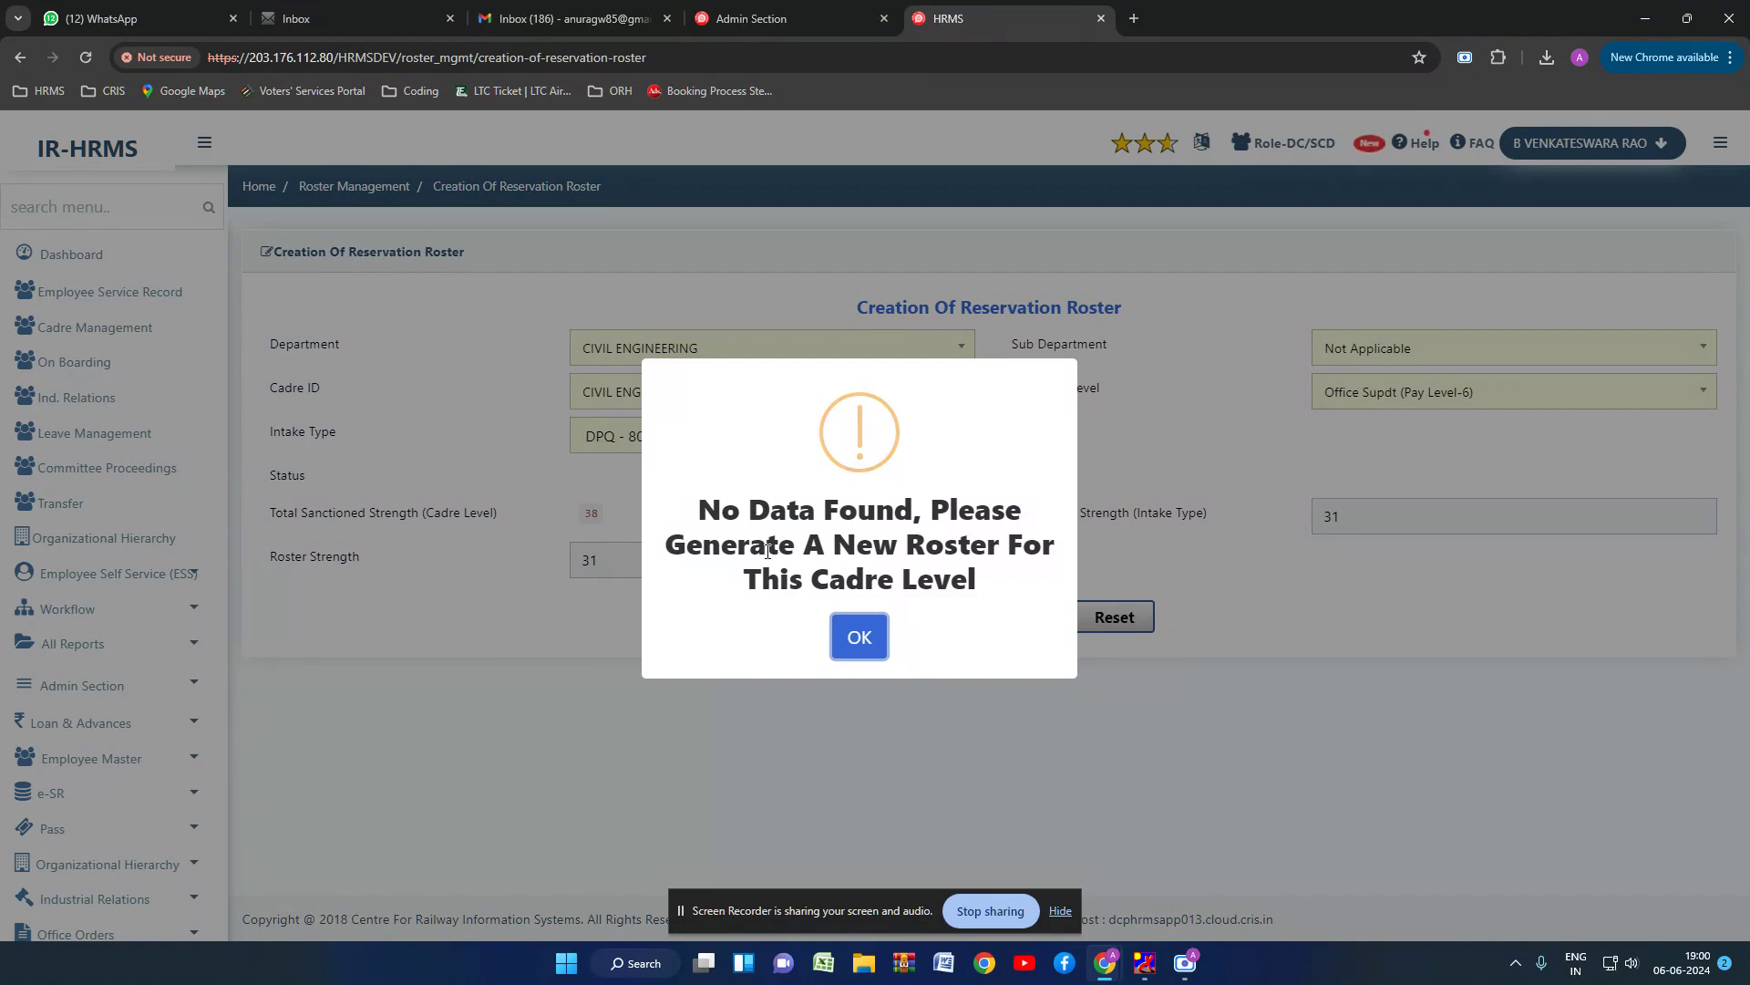
left_click(862, 637)
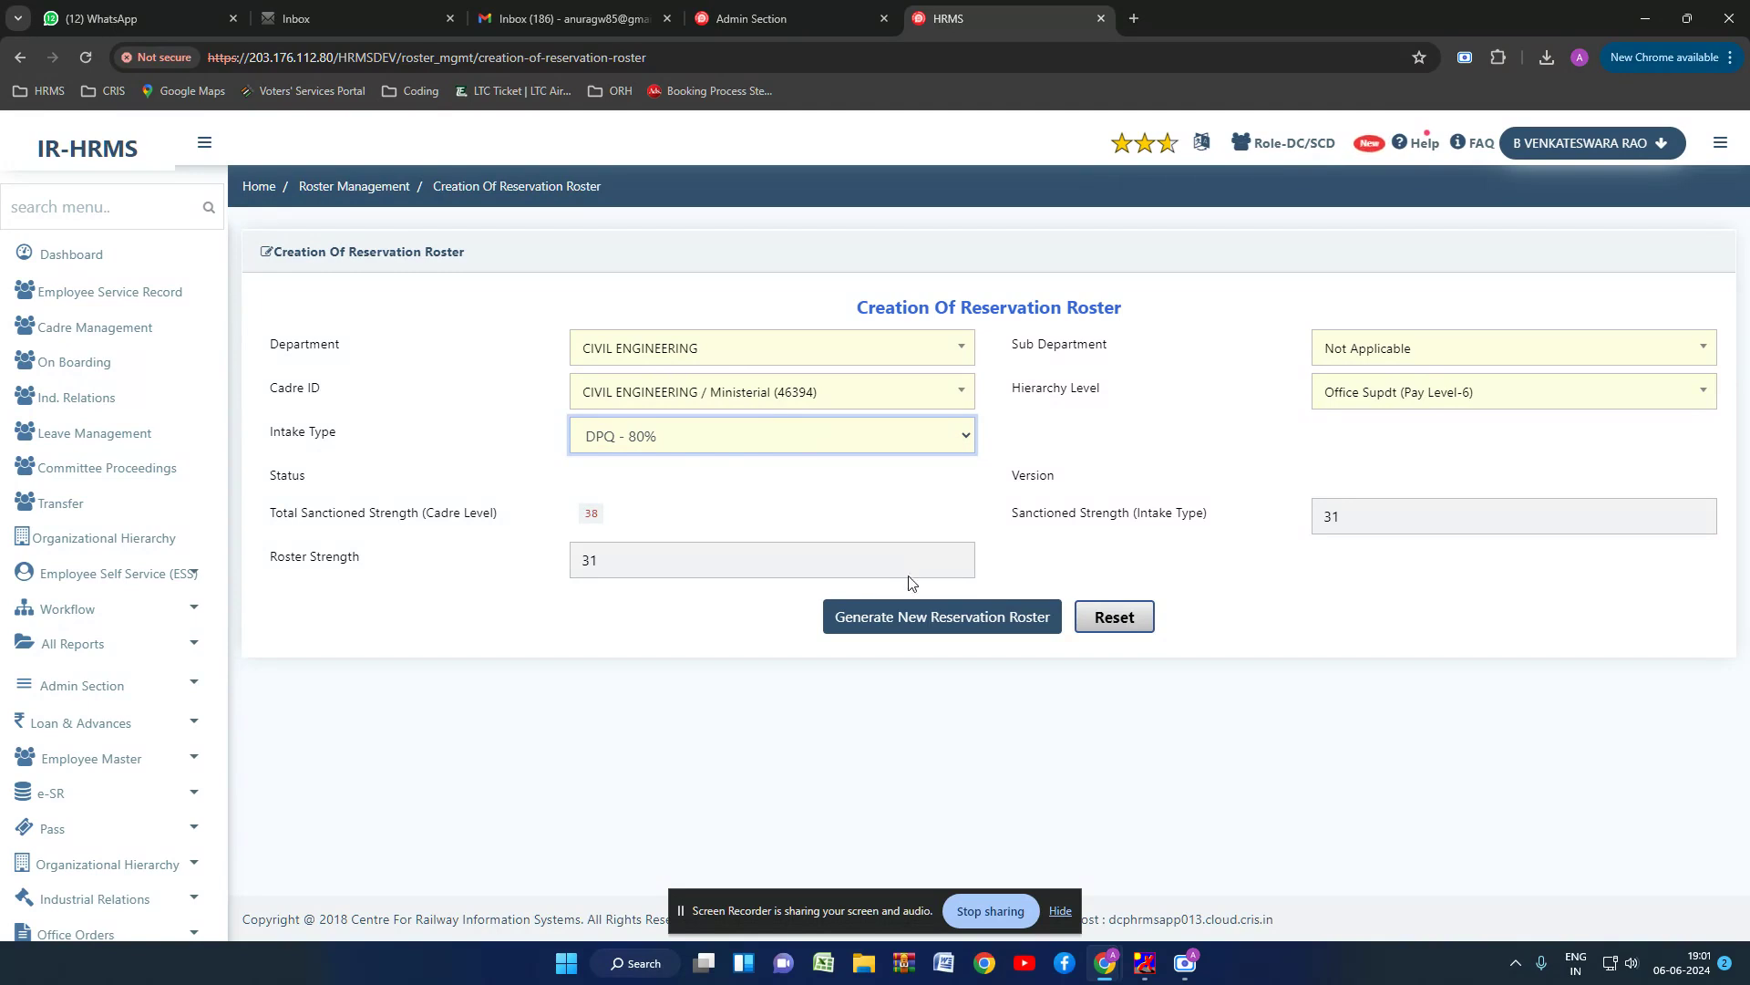
Generate a new reservation roster for Office Supdt with DPQ - 80% intake
left_click(963, 620)
left_click(963, 620)
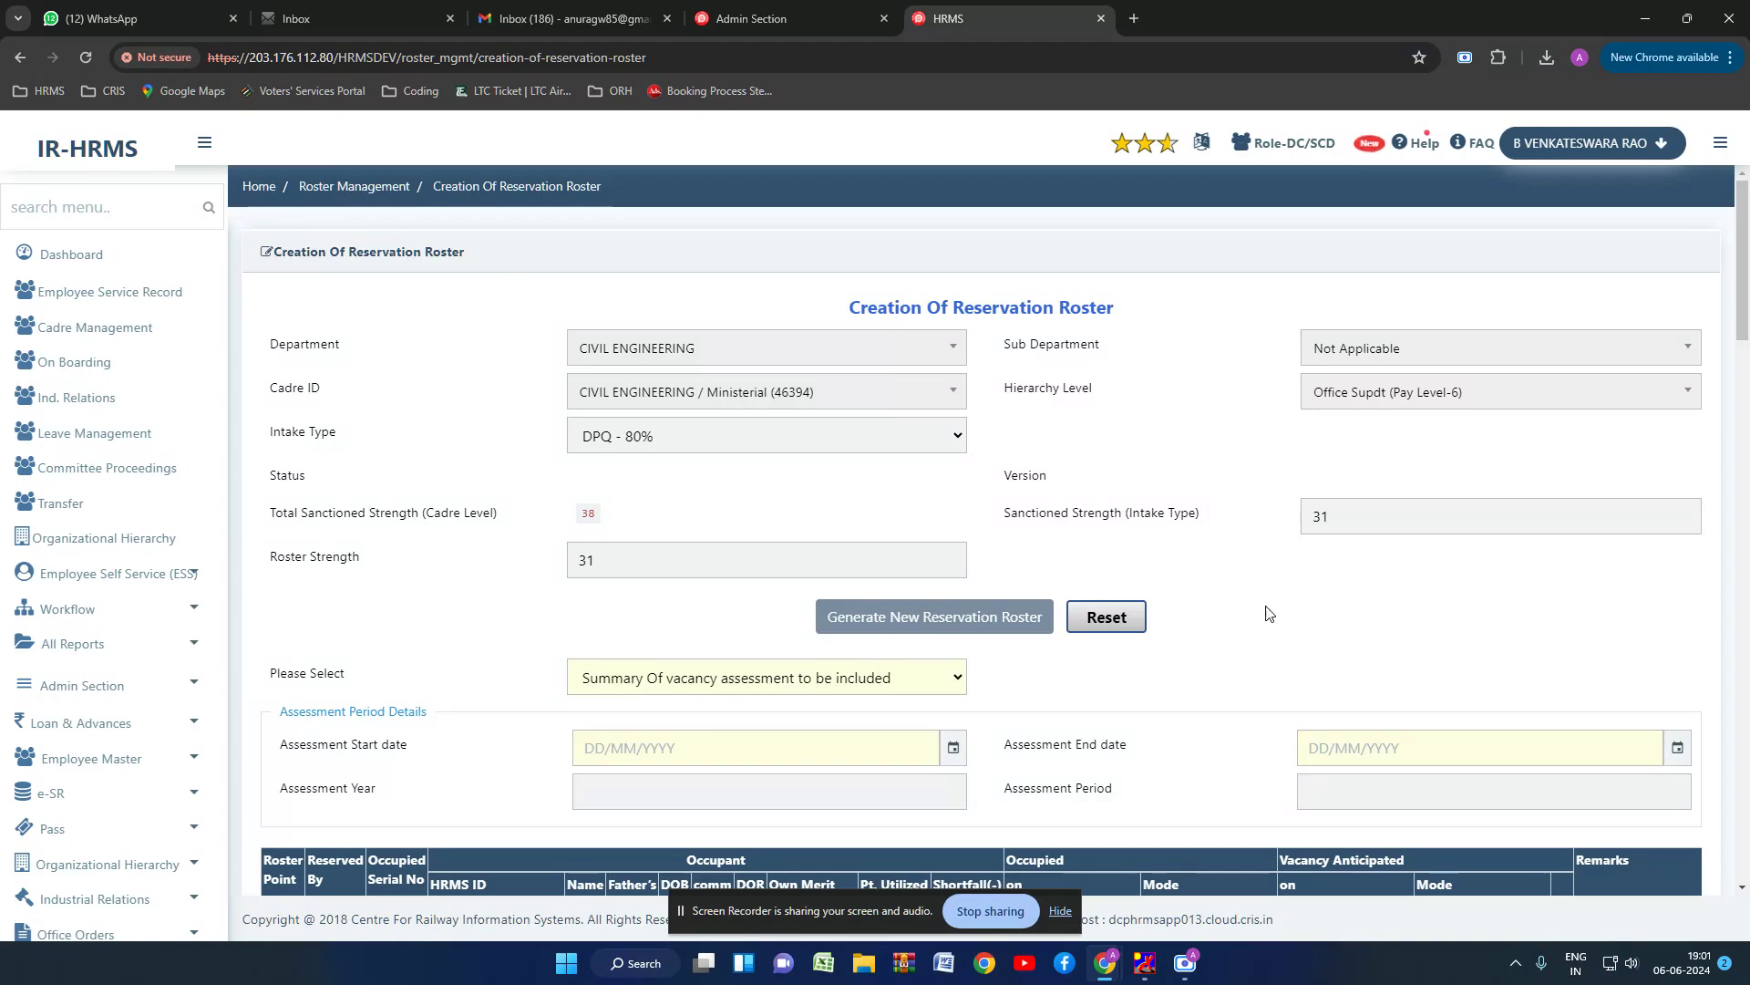
scroll(1269, 620, "down", 3)
scroll(1258, 646, "down", 10)
scroll(1259, 646, "up", 9)
scroll(1259, 646, "up", 5)
scroll(1251, 595, "down", 1)
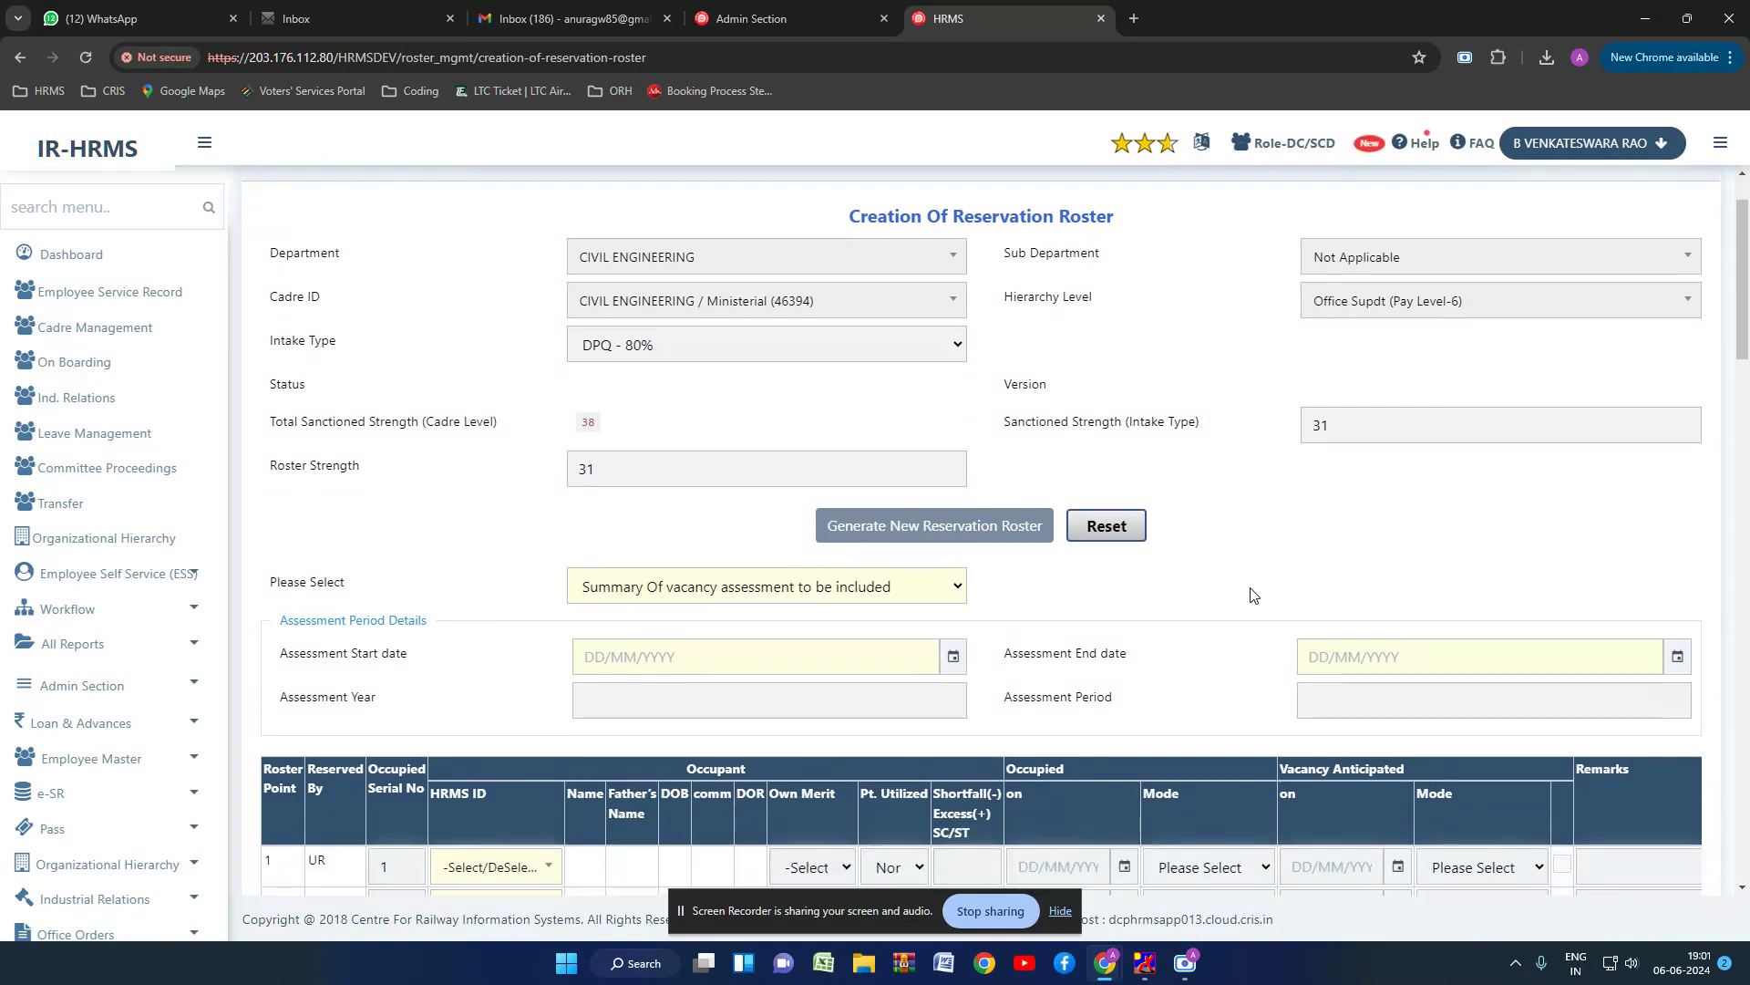
scroll(1277, 567, "down", 1)
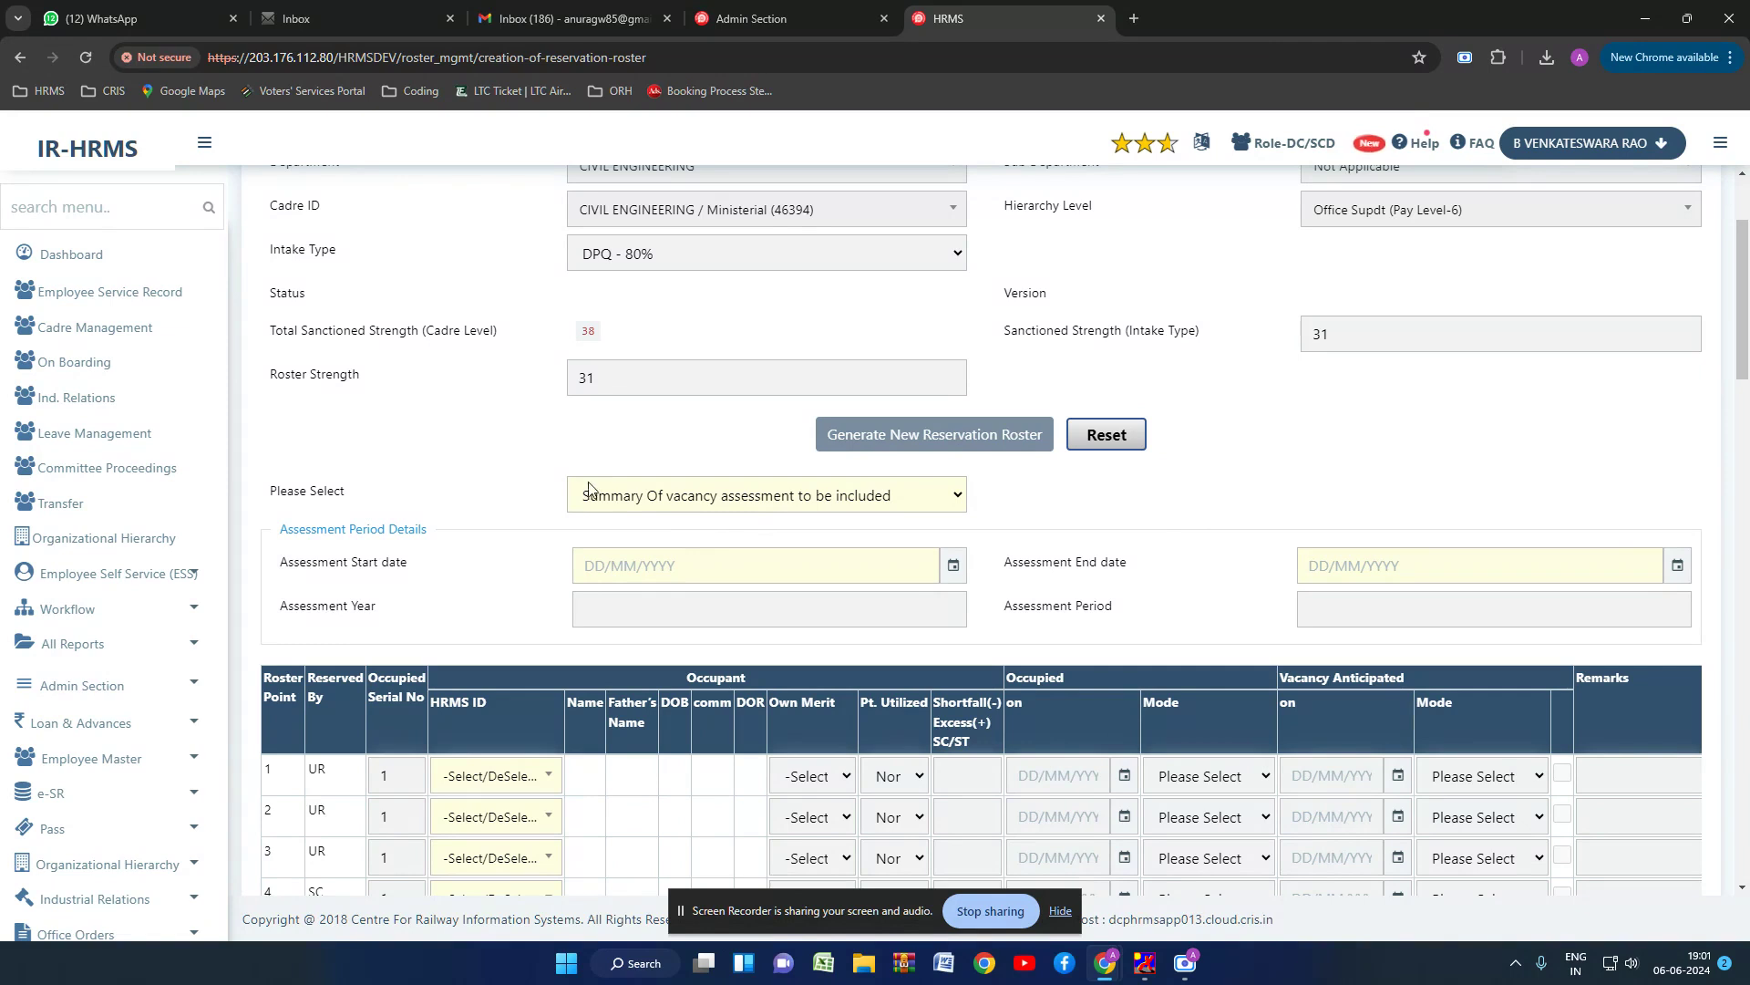
Keep the vacancy assessment summary included and review the roster's SC/ST points and summary table
left_click(740, 498)
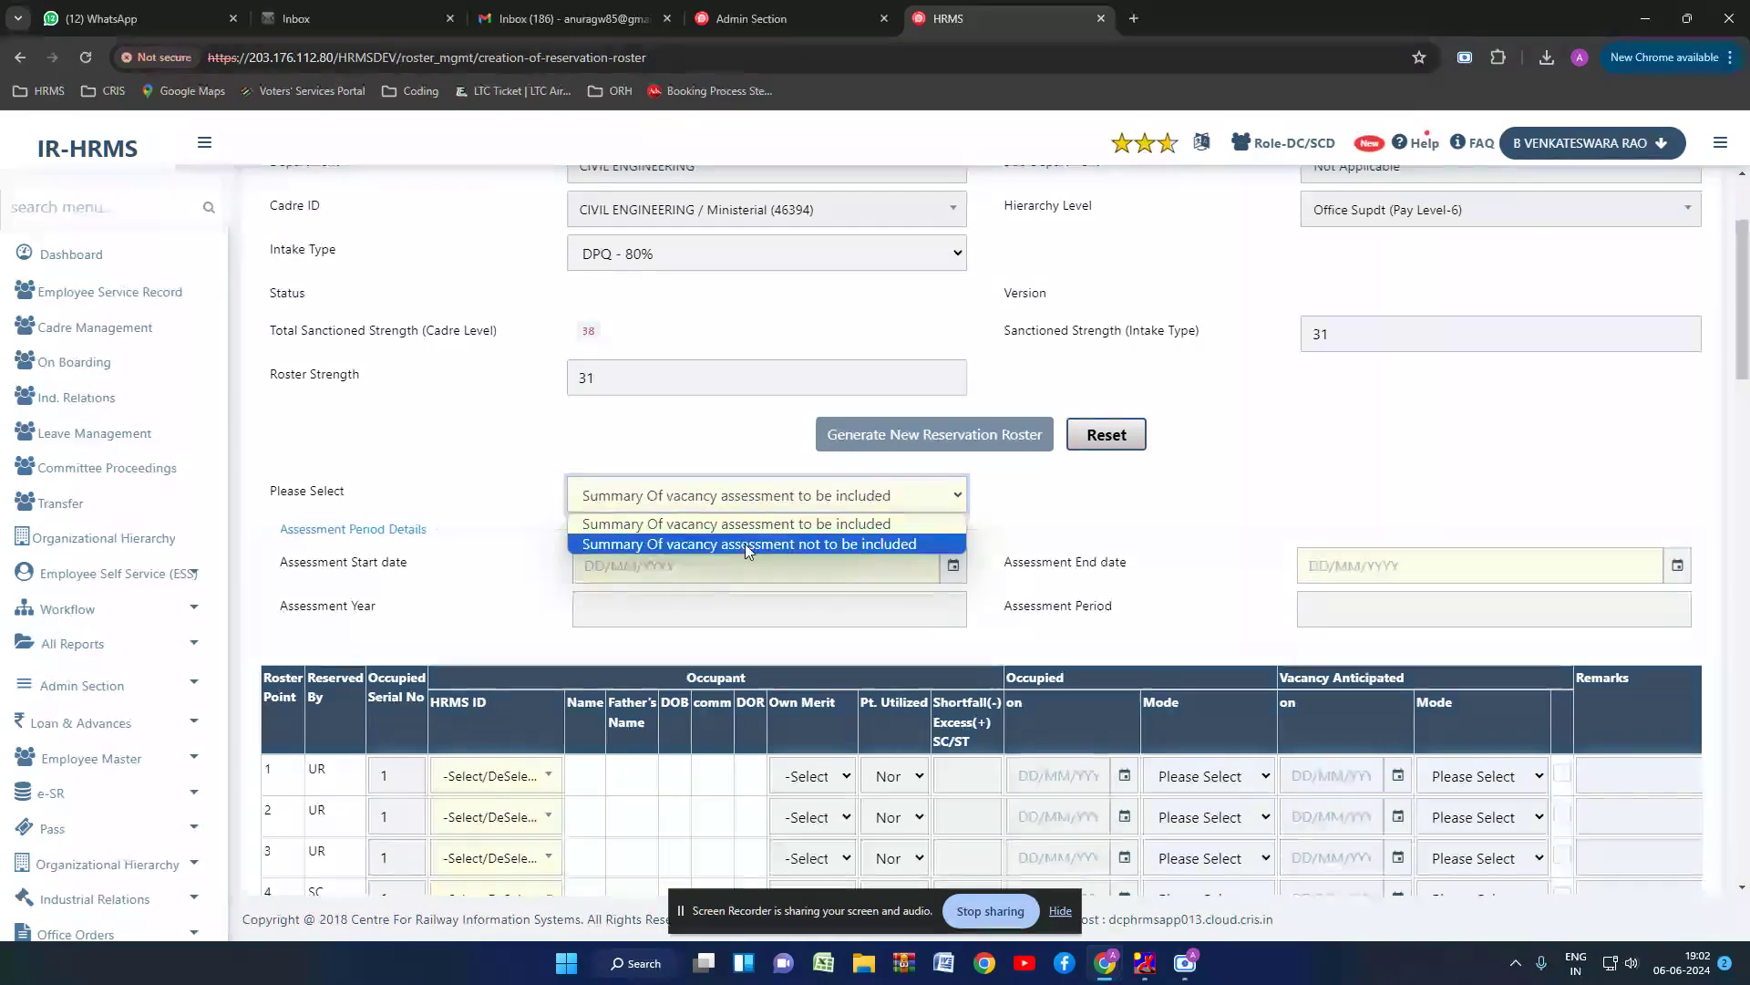
left_click(807, 525)
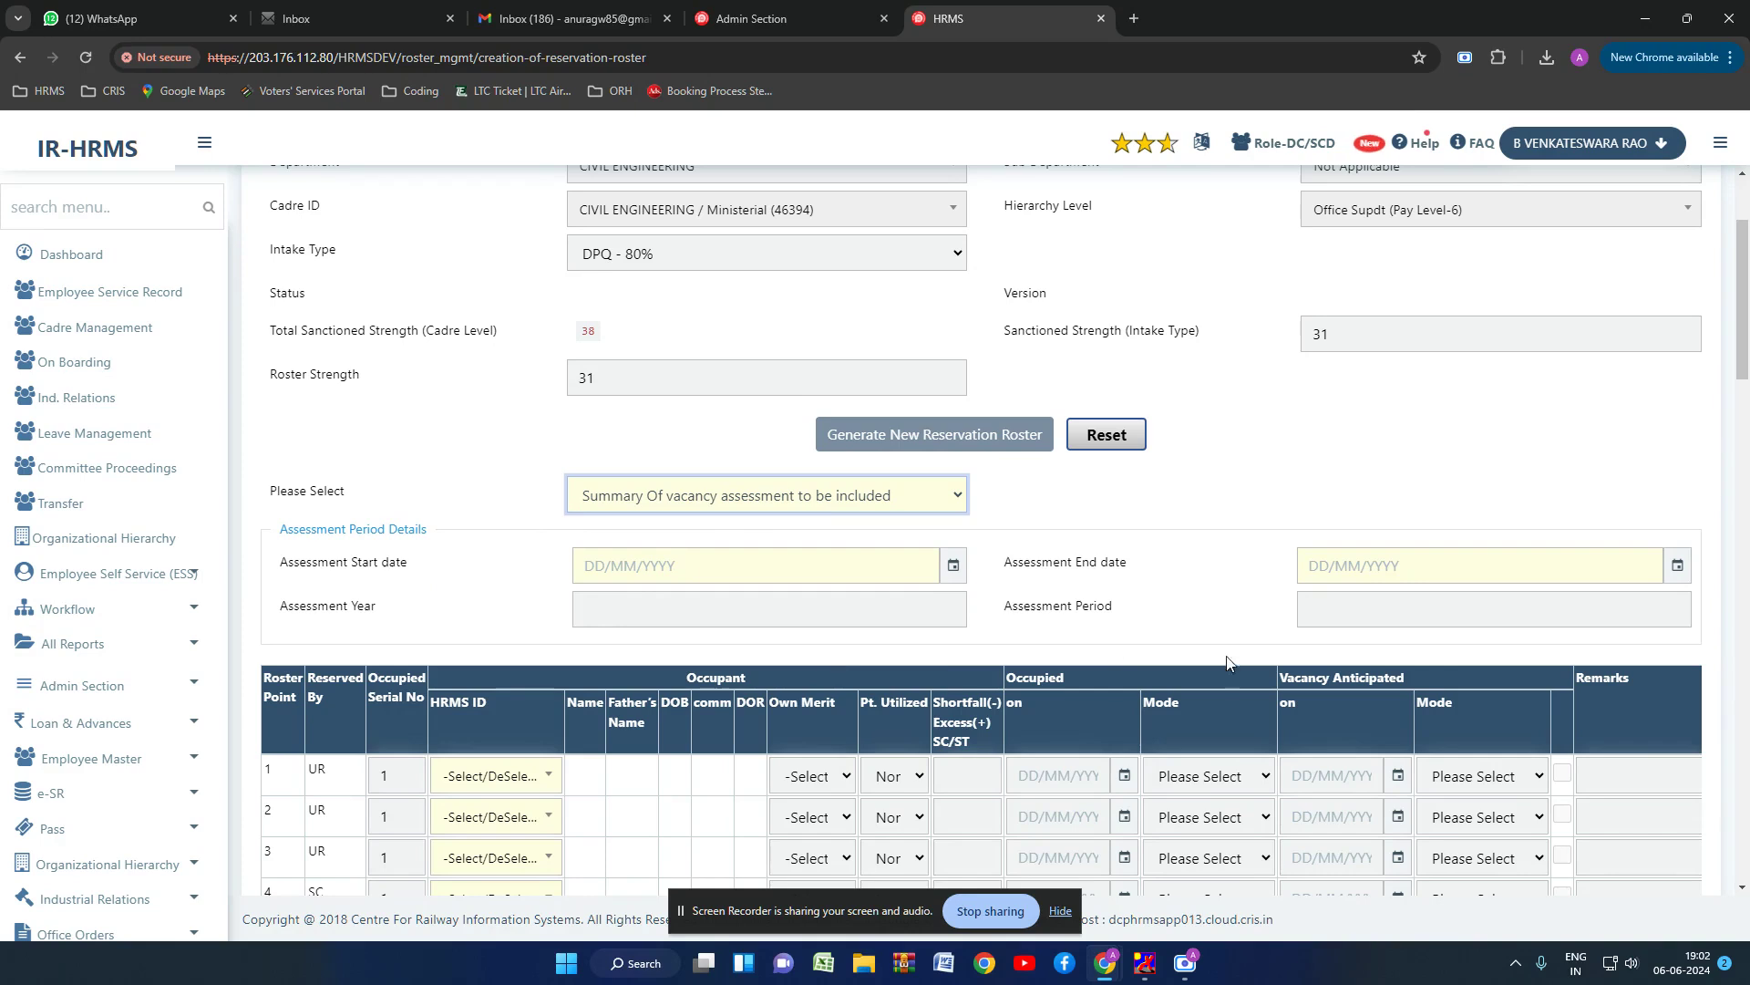
left_click(1086, 503)
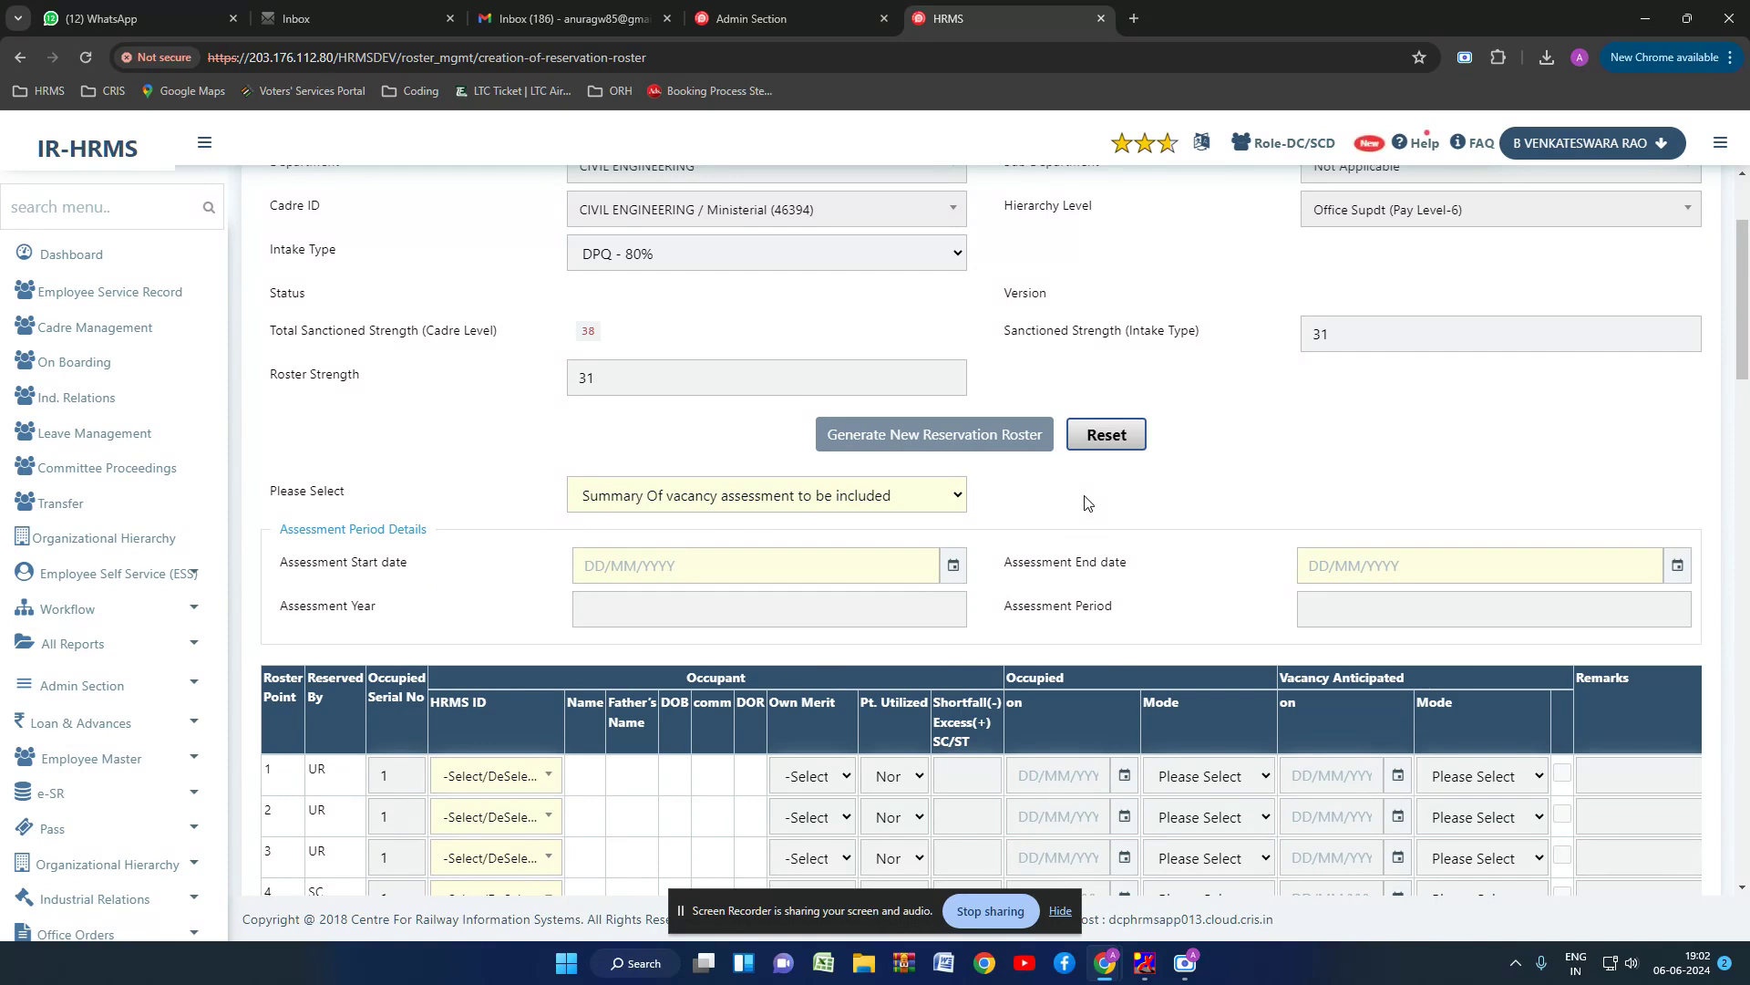
scroll(1087, 502, "down", 15)
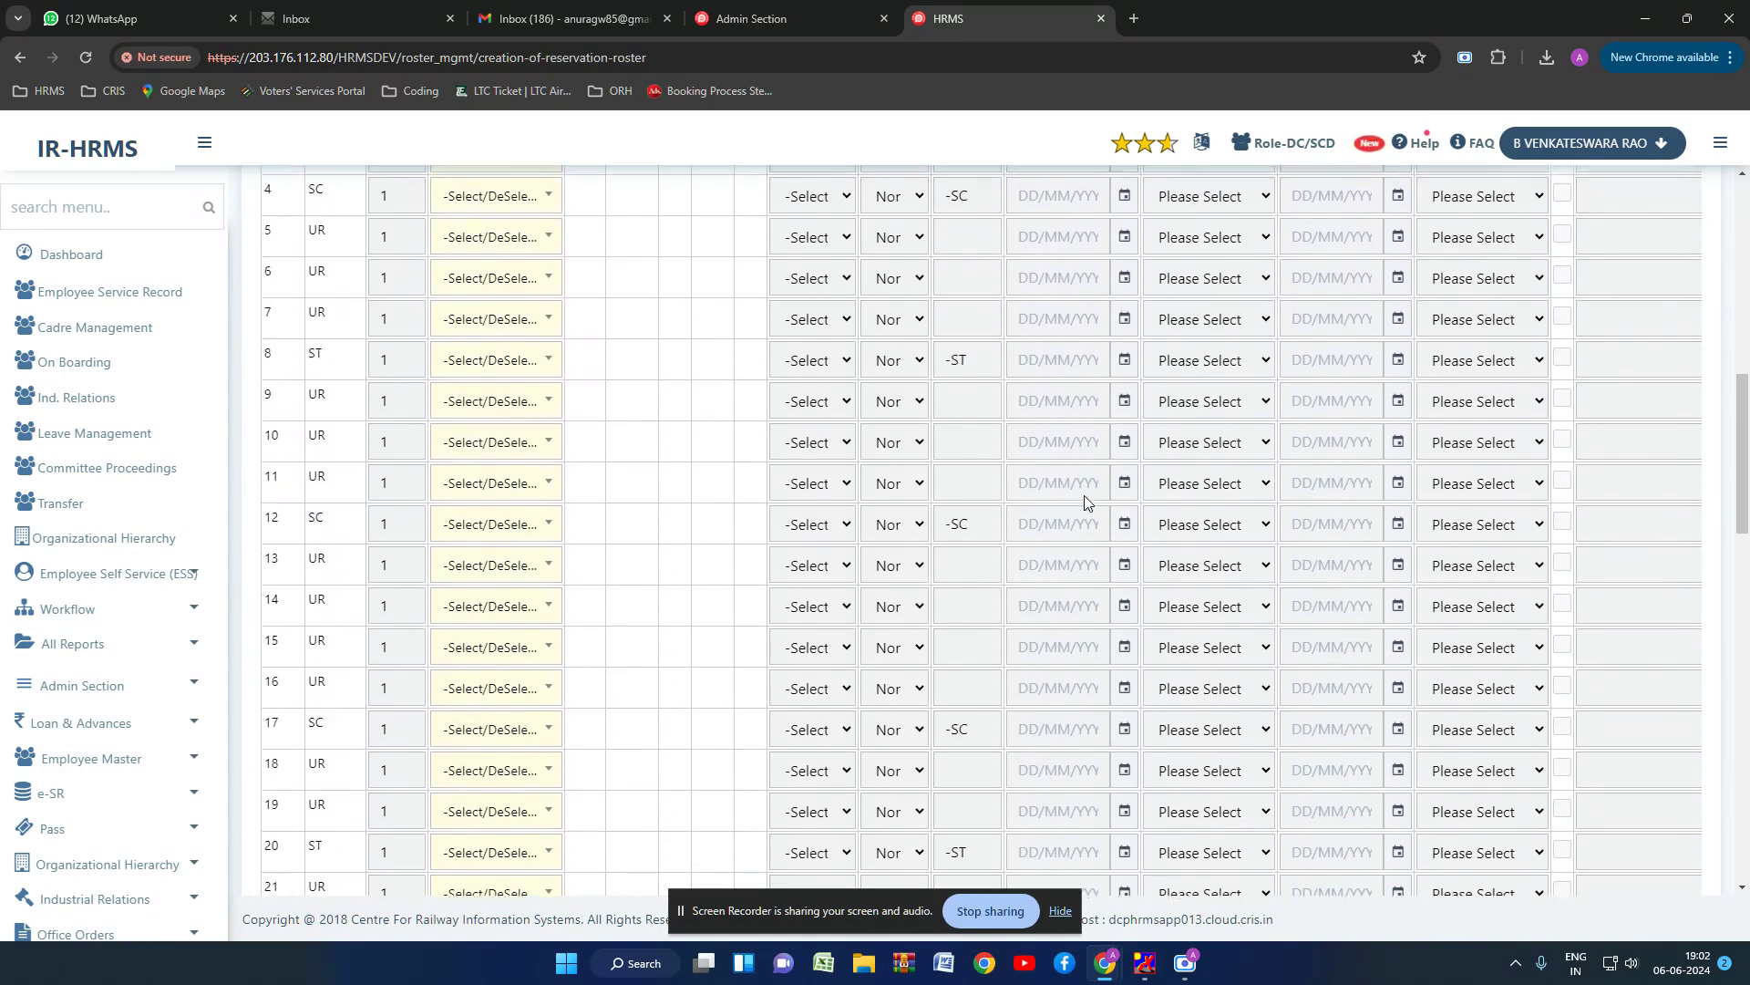
scroll(1087, 502, "down", 6)
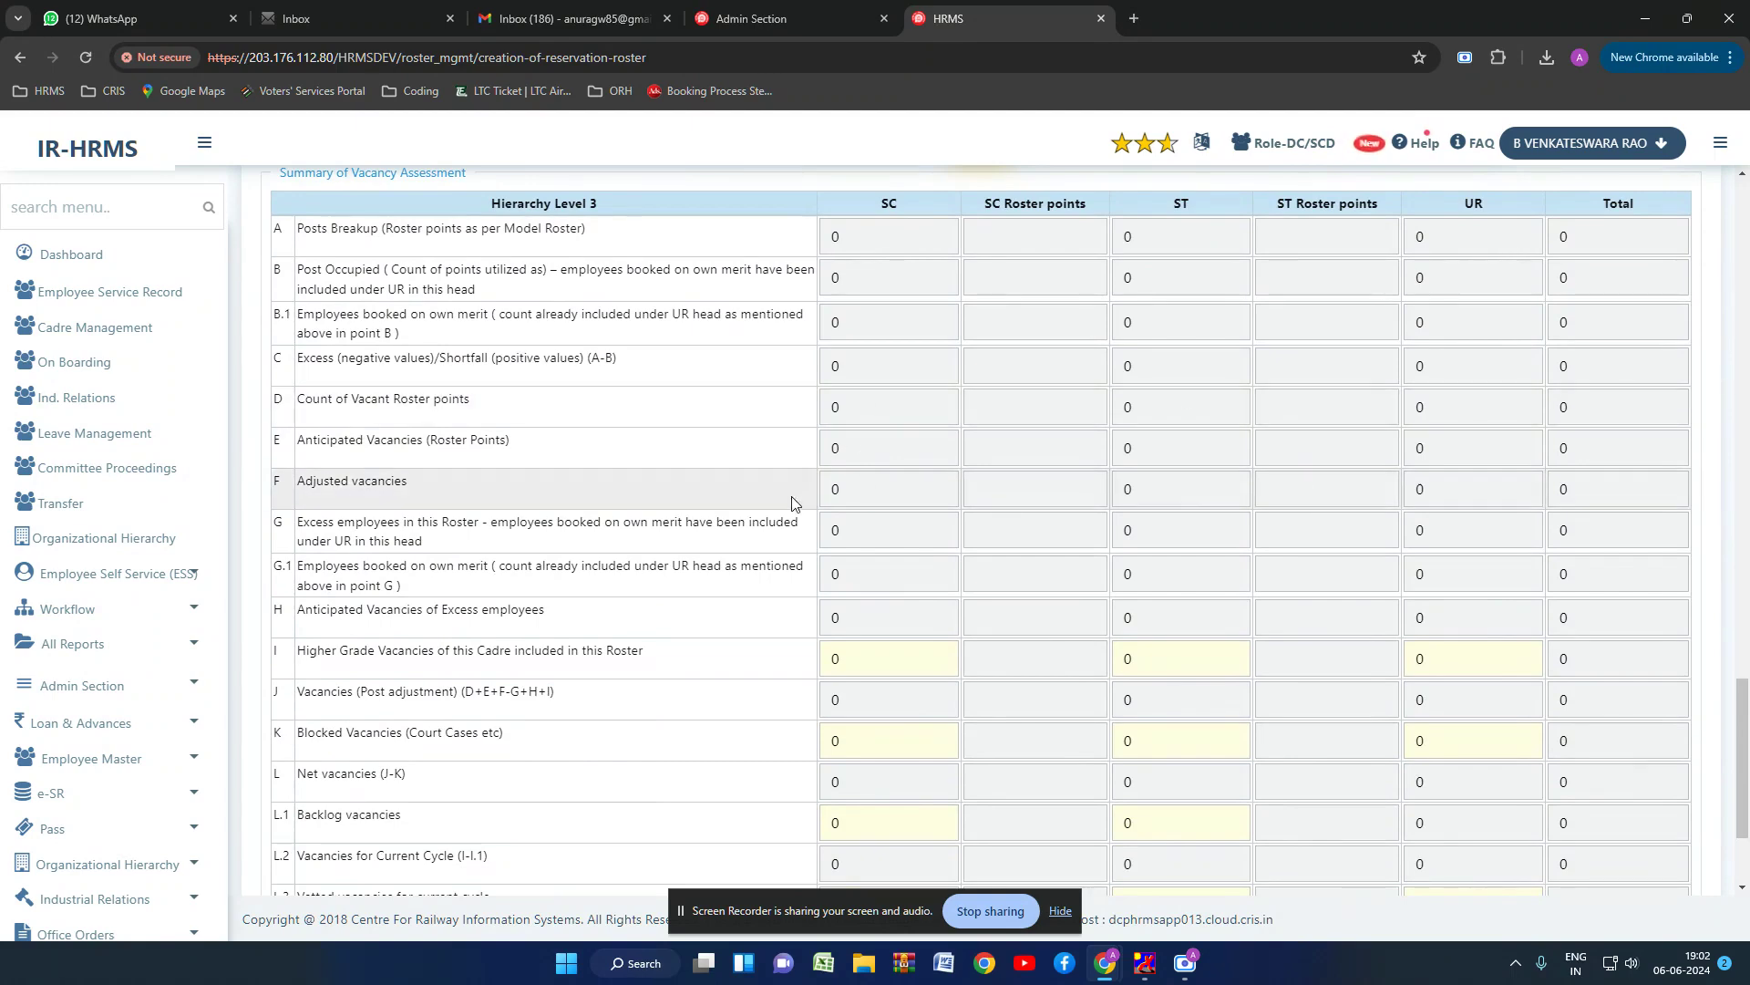
scroll(1273, 474, "up", 15)
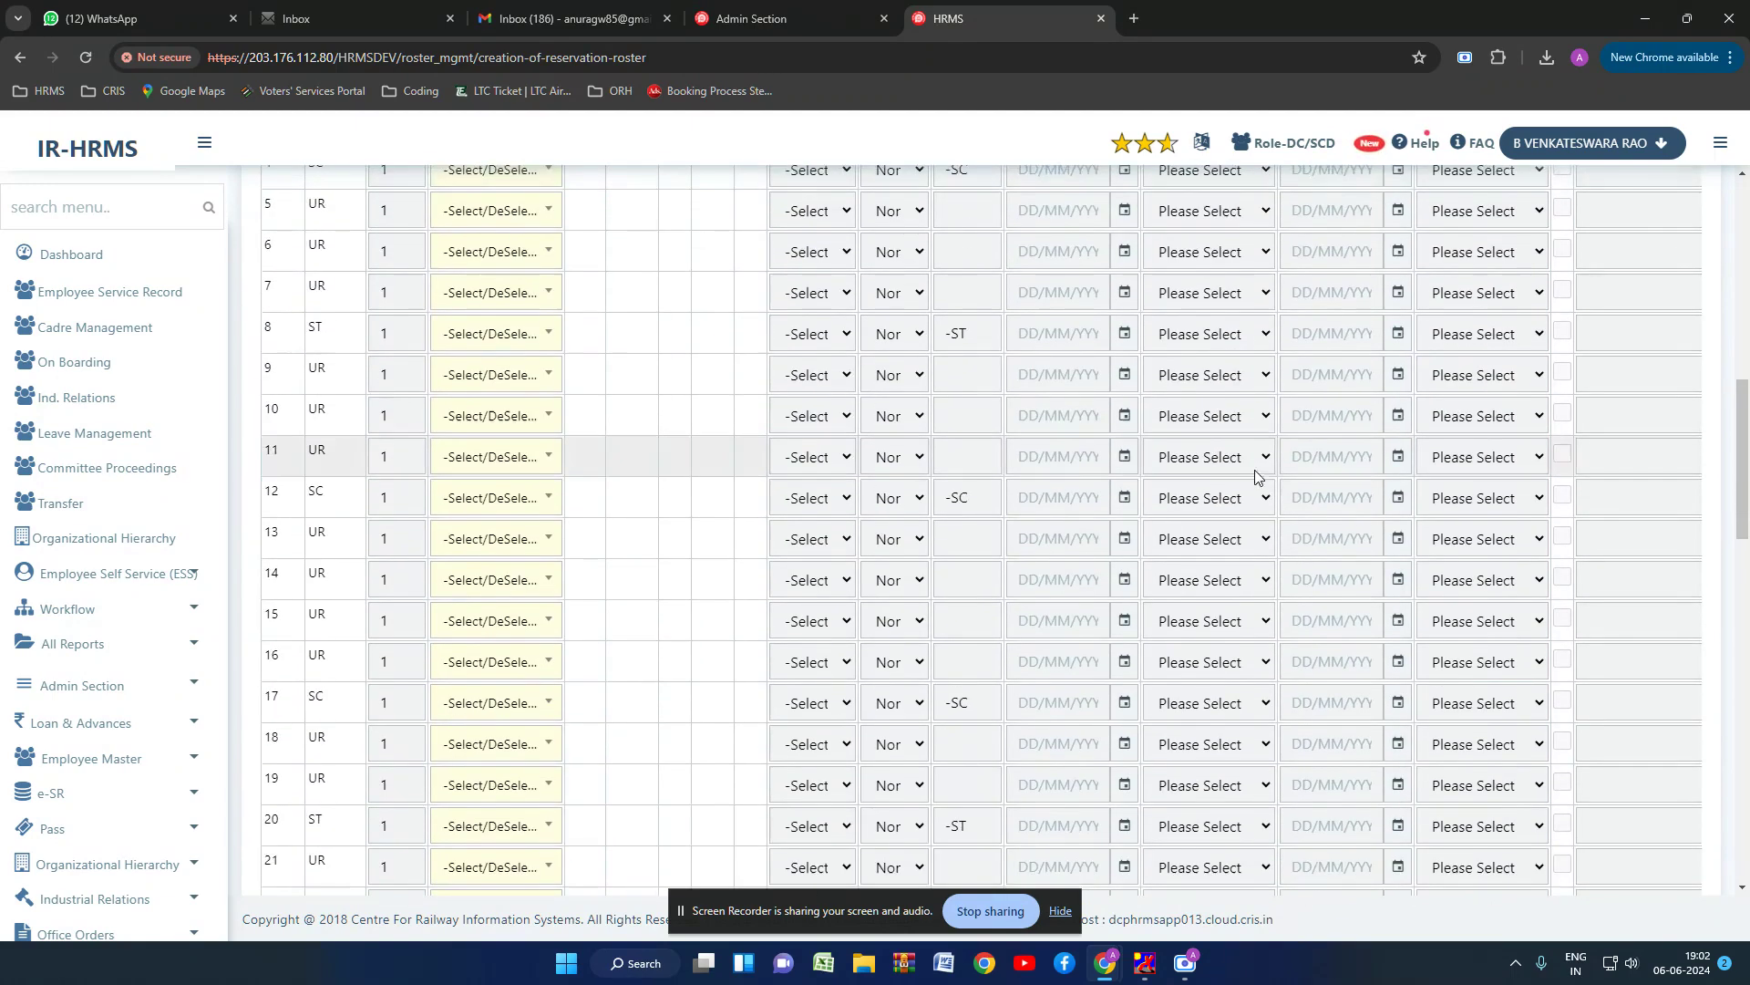
left_click(872, 313)
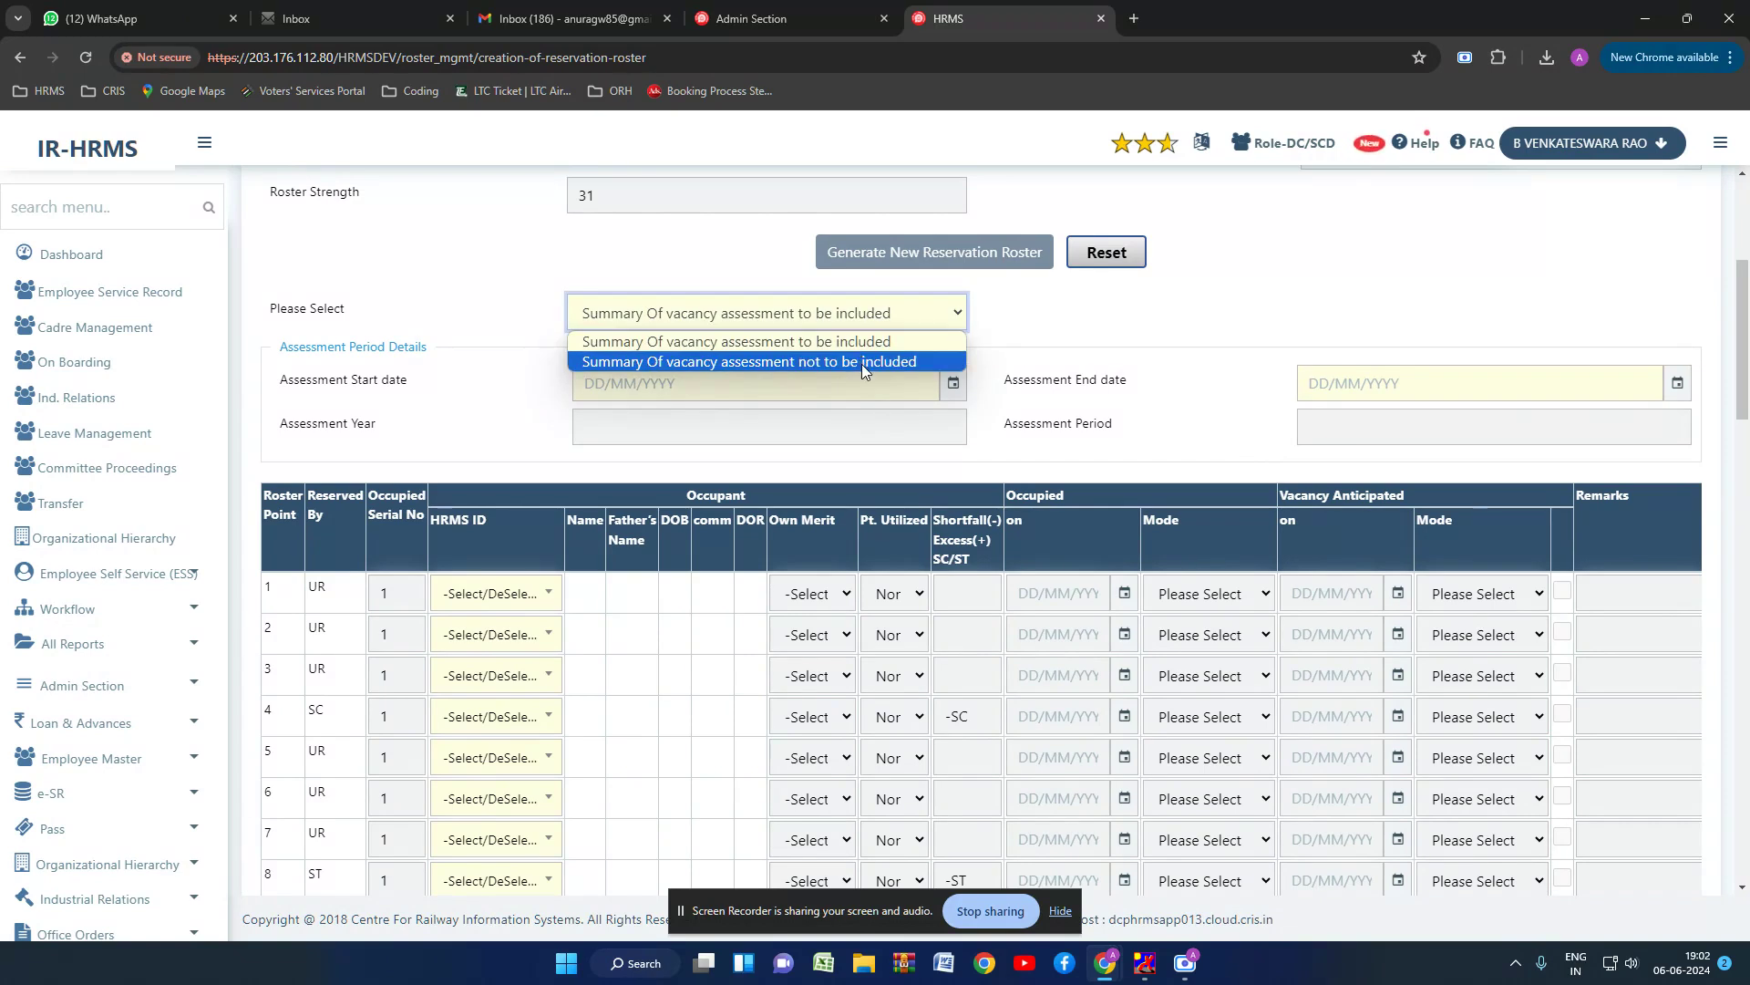
left_click(861, 364)
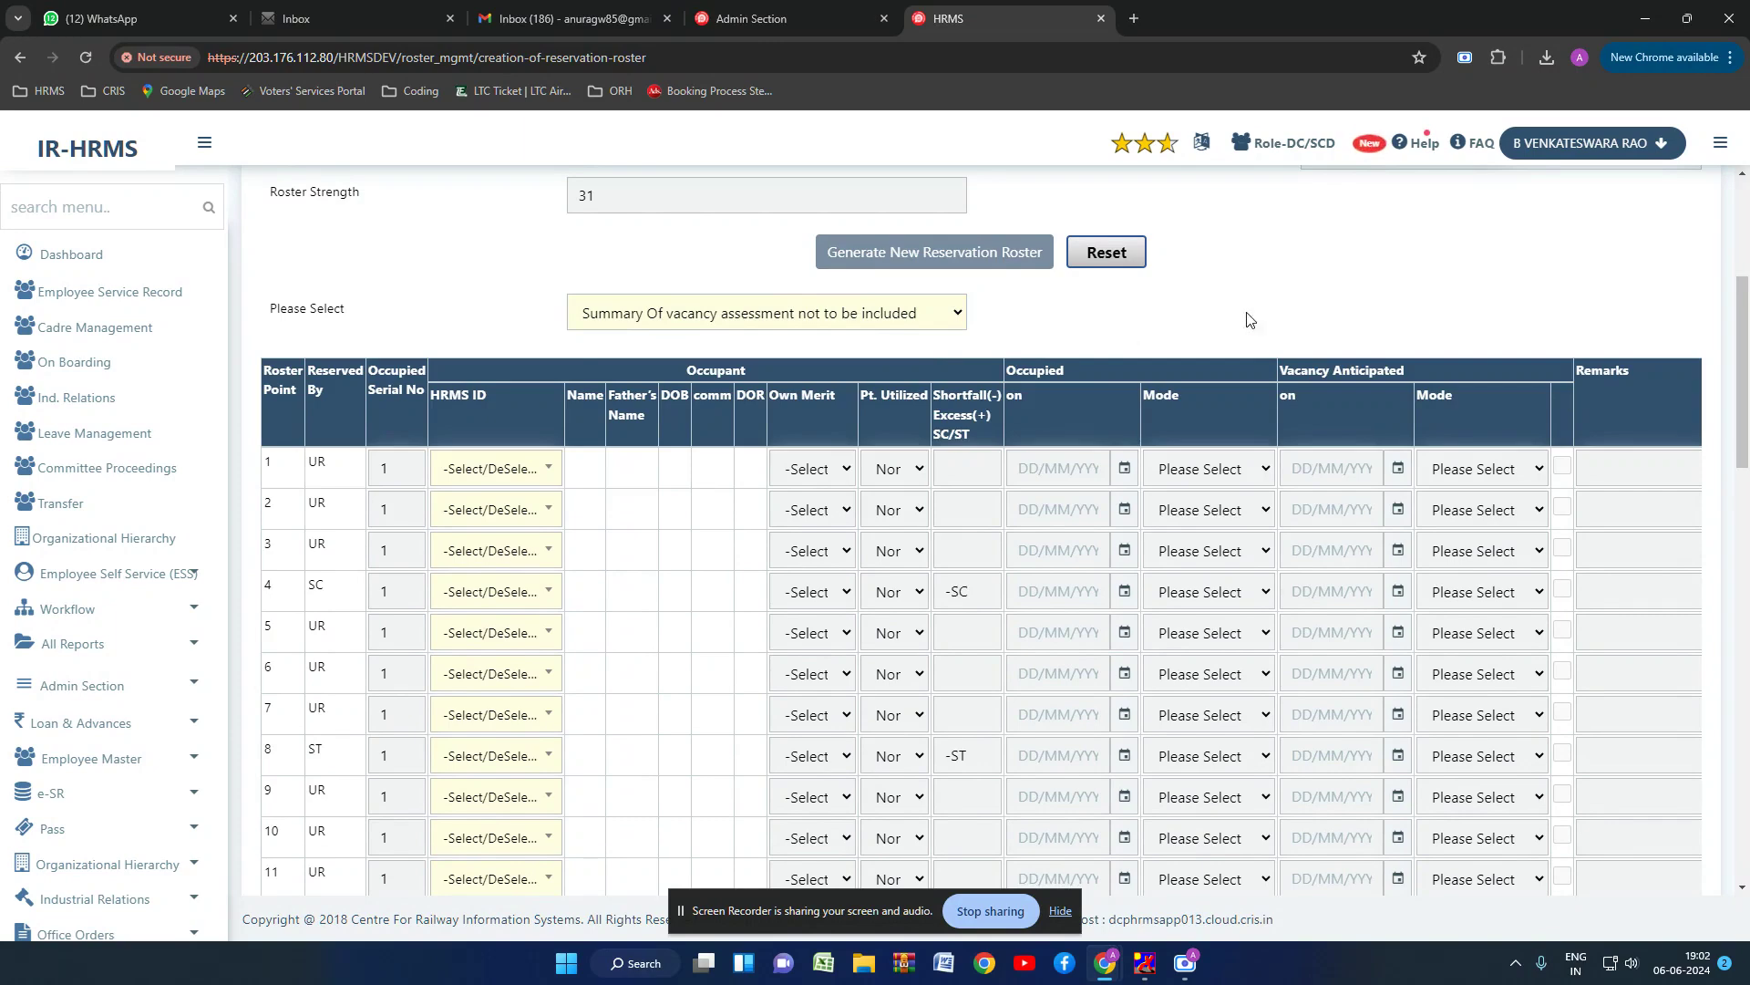
scroll(1344, 497, "down", 15)
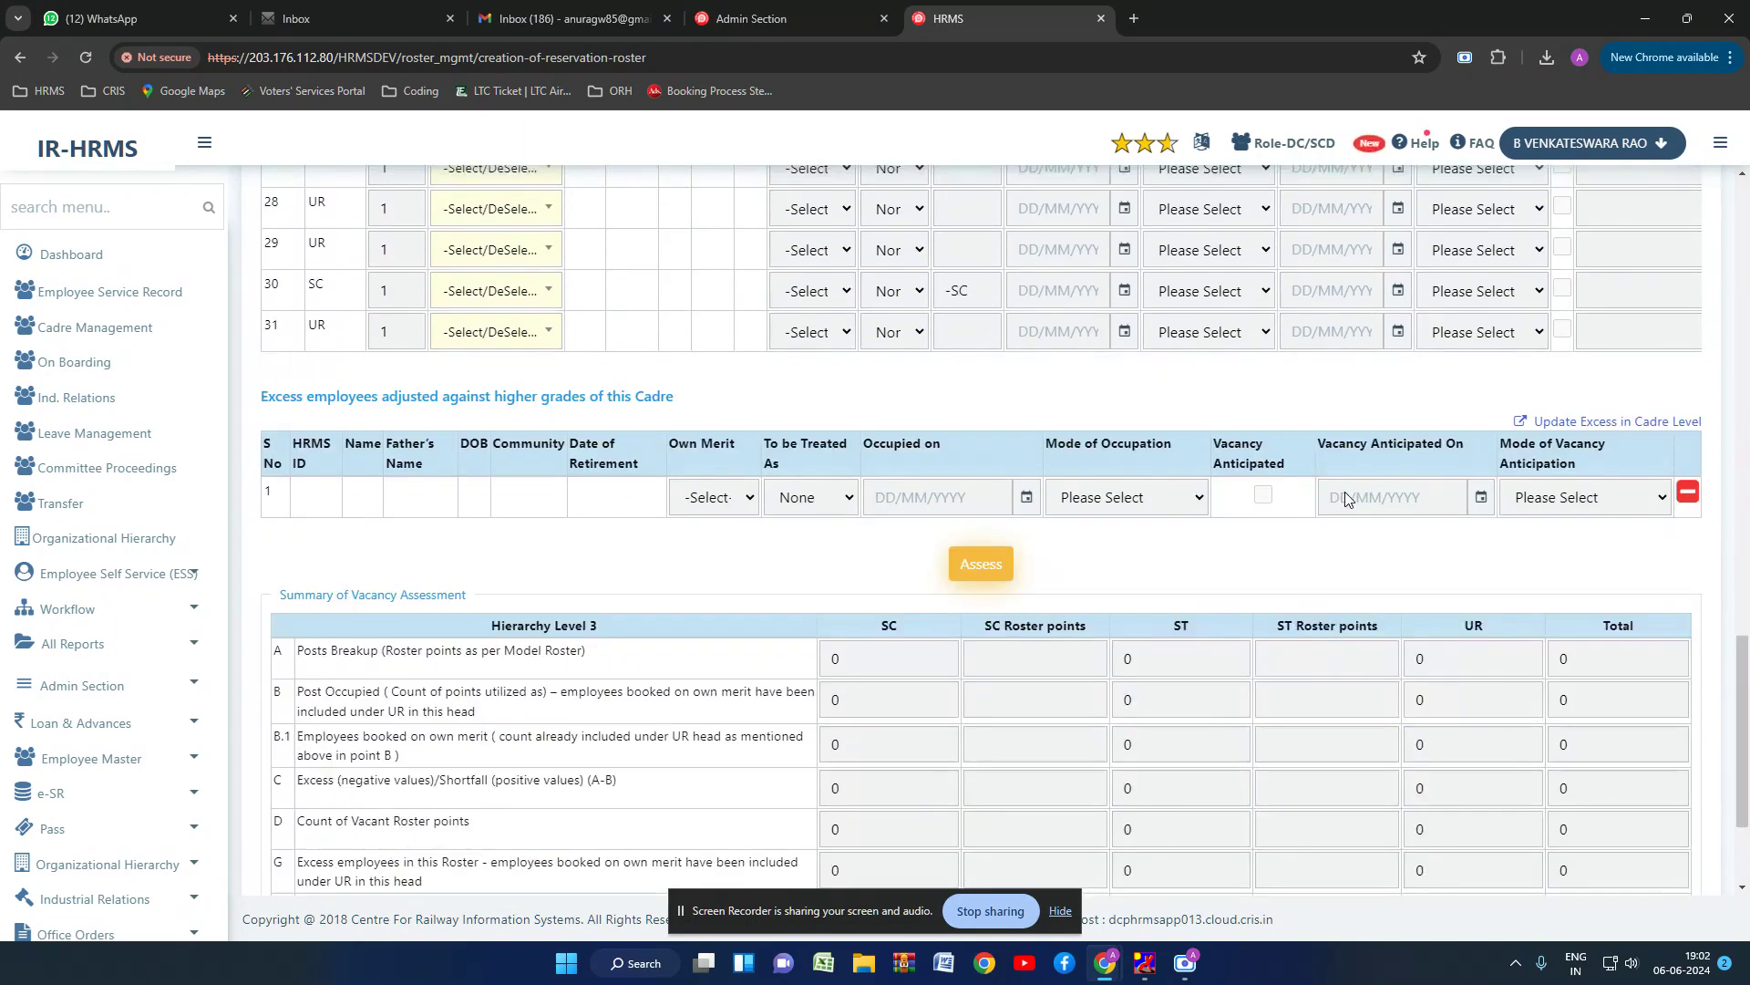
scroll(1344, 497, "down", 3)
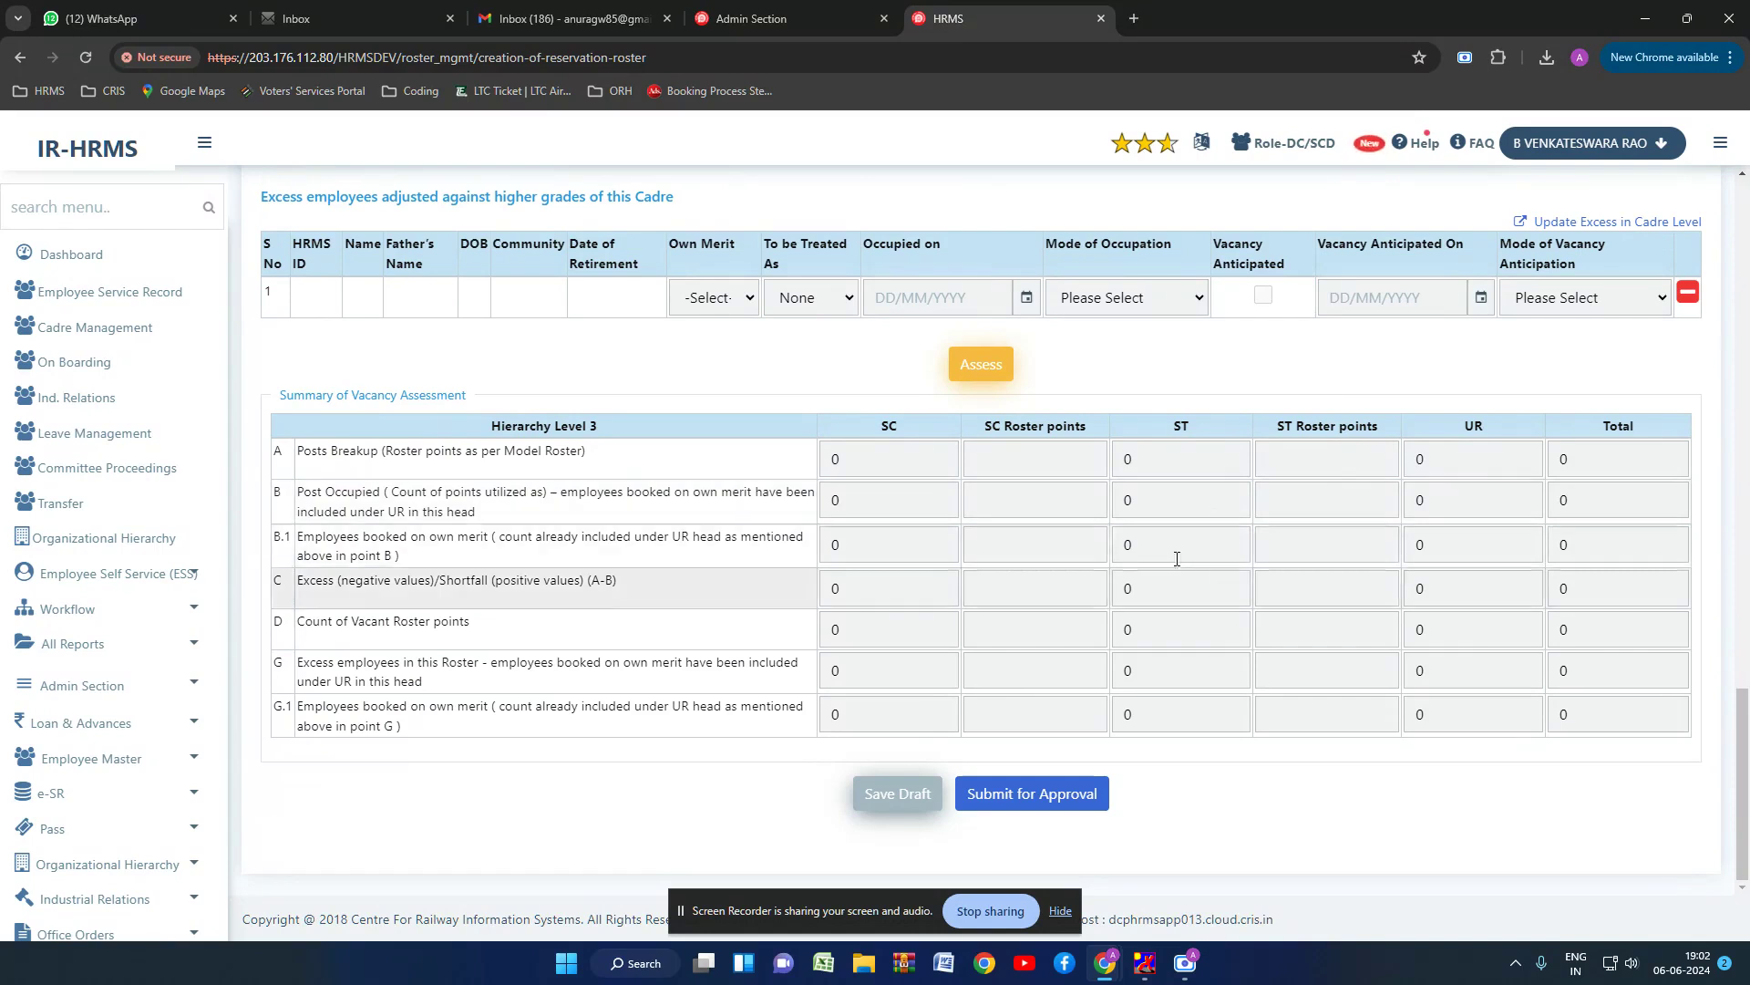
scroll(1141, 544, "up", 10)
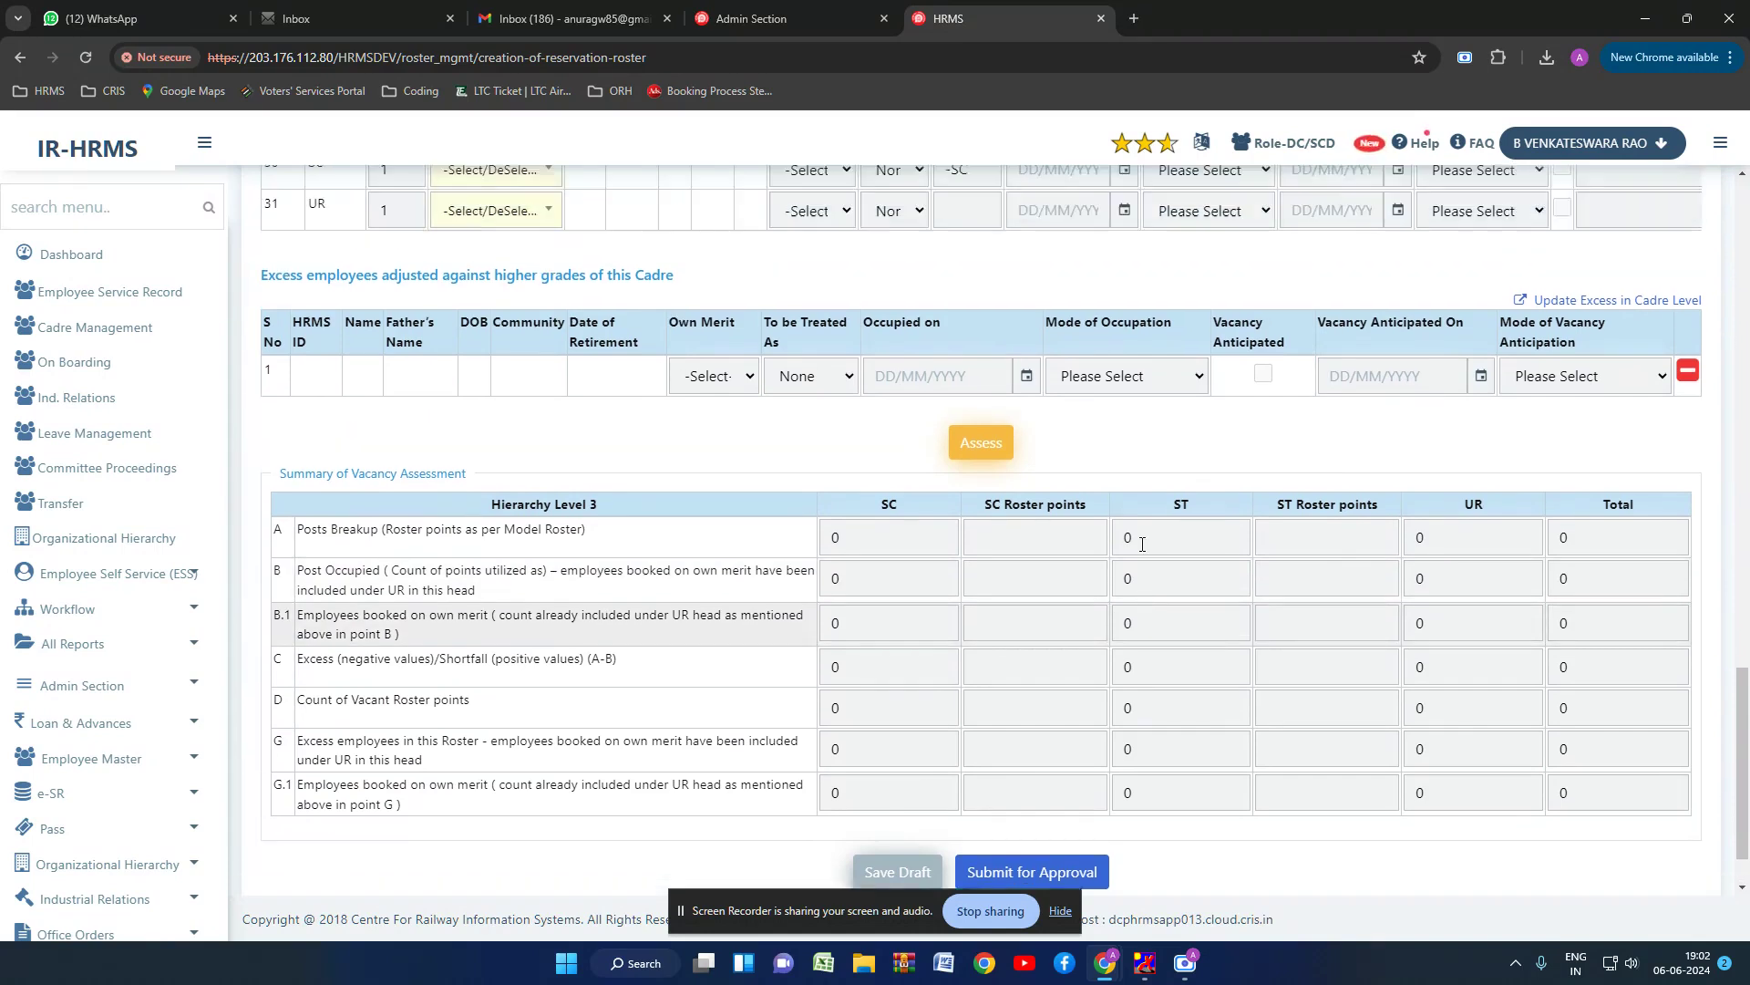
scroll(1142, 551, "up", 8)
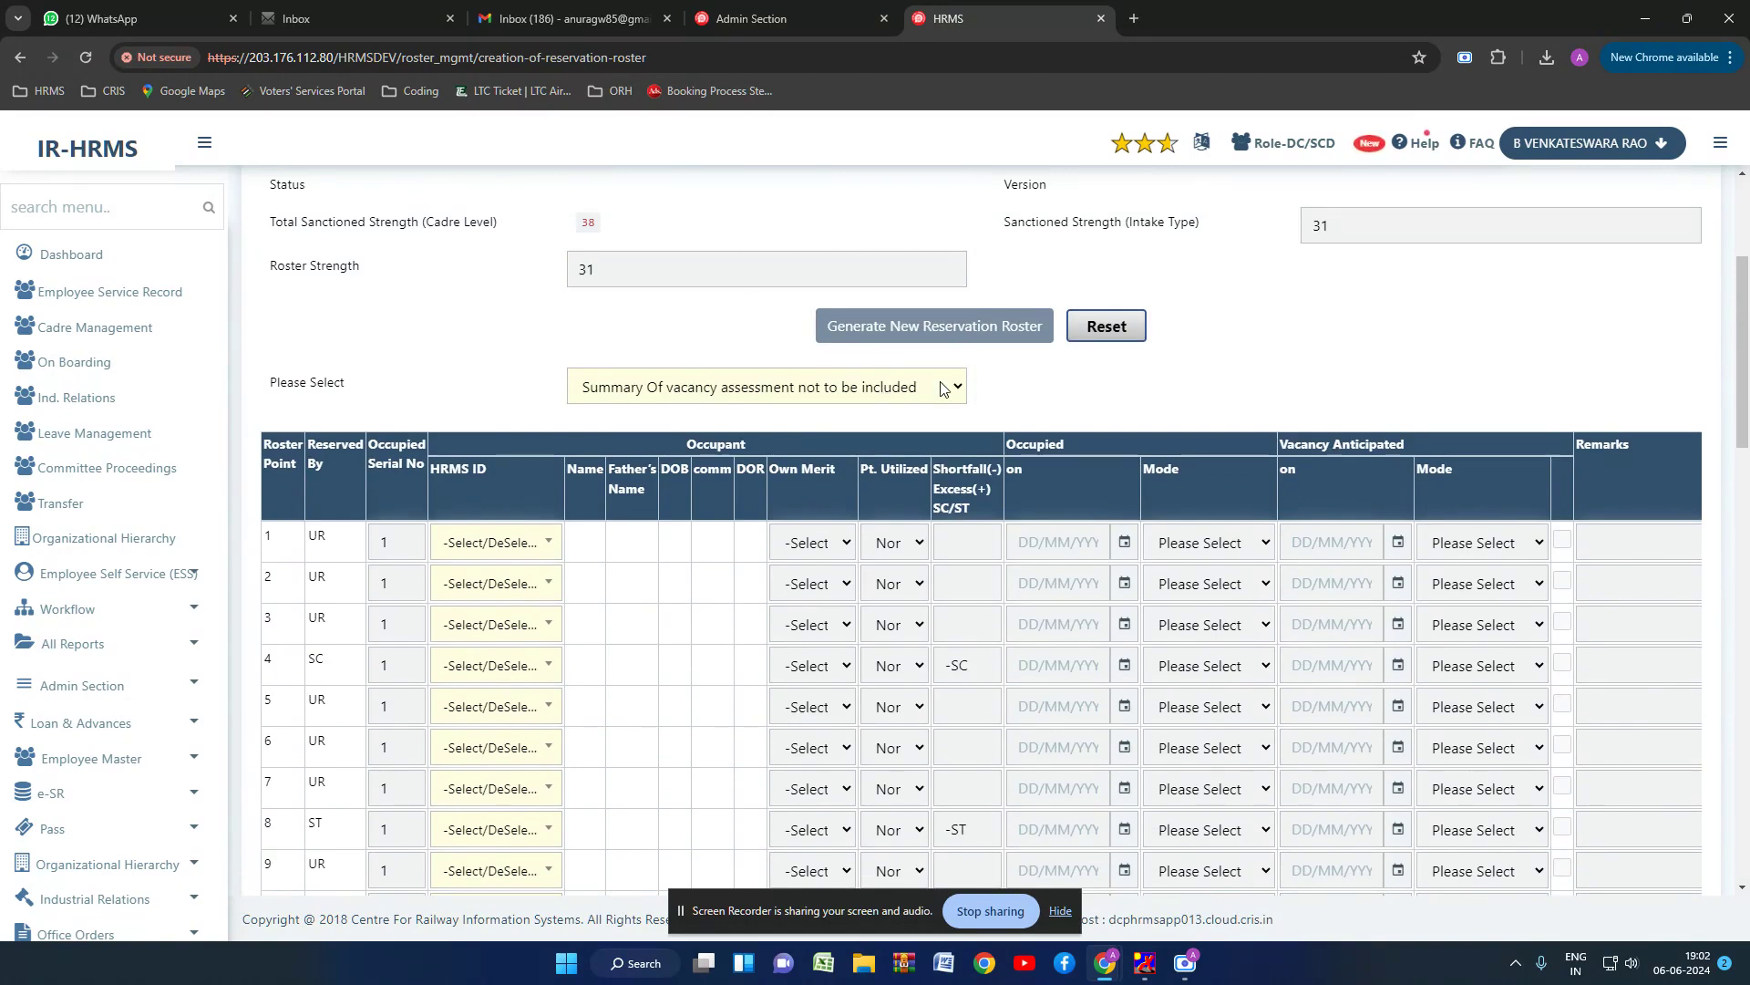
left_click(943, 390)
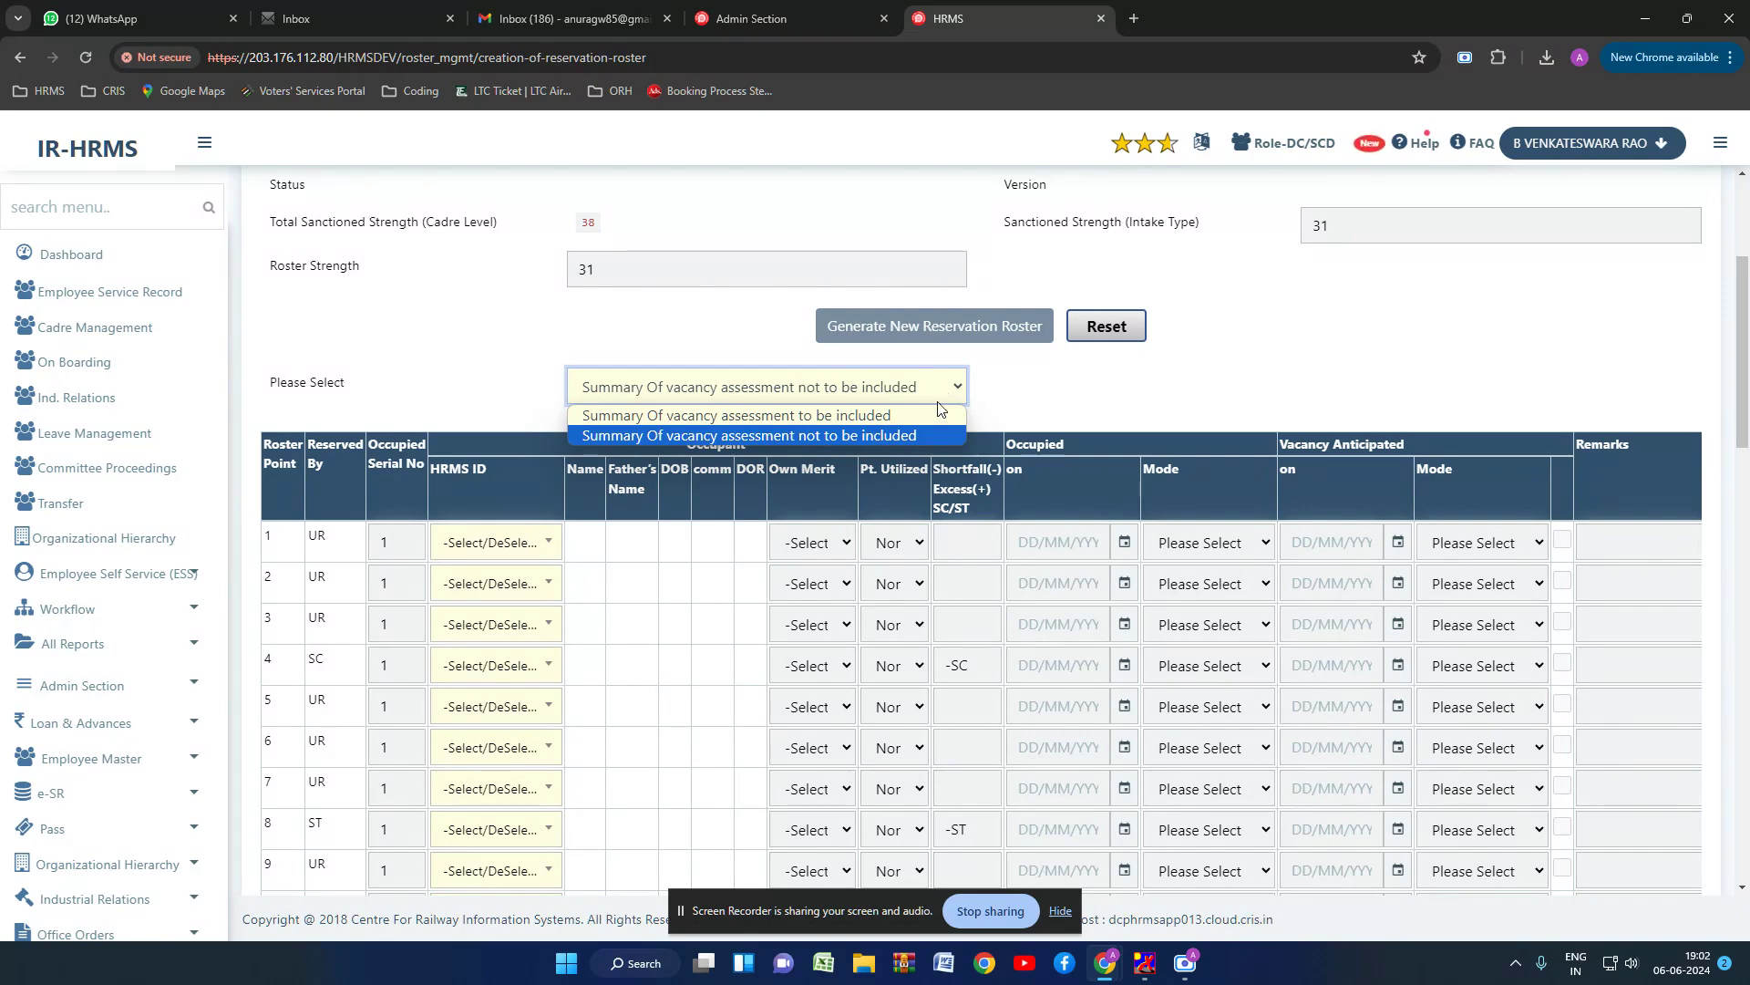
left_click(933, 415)
left_click(1019, 395)
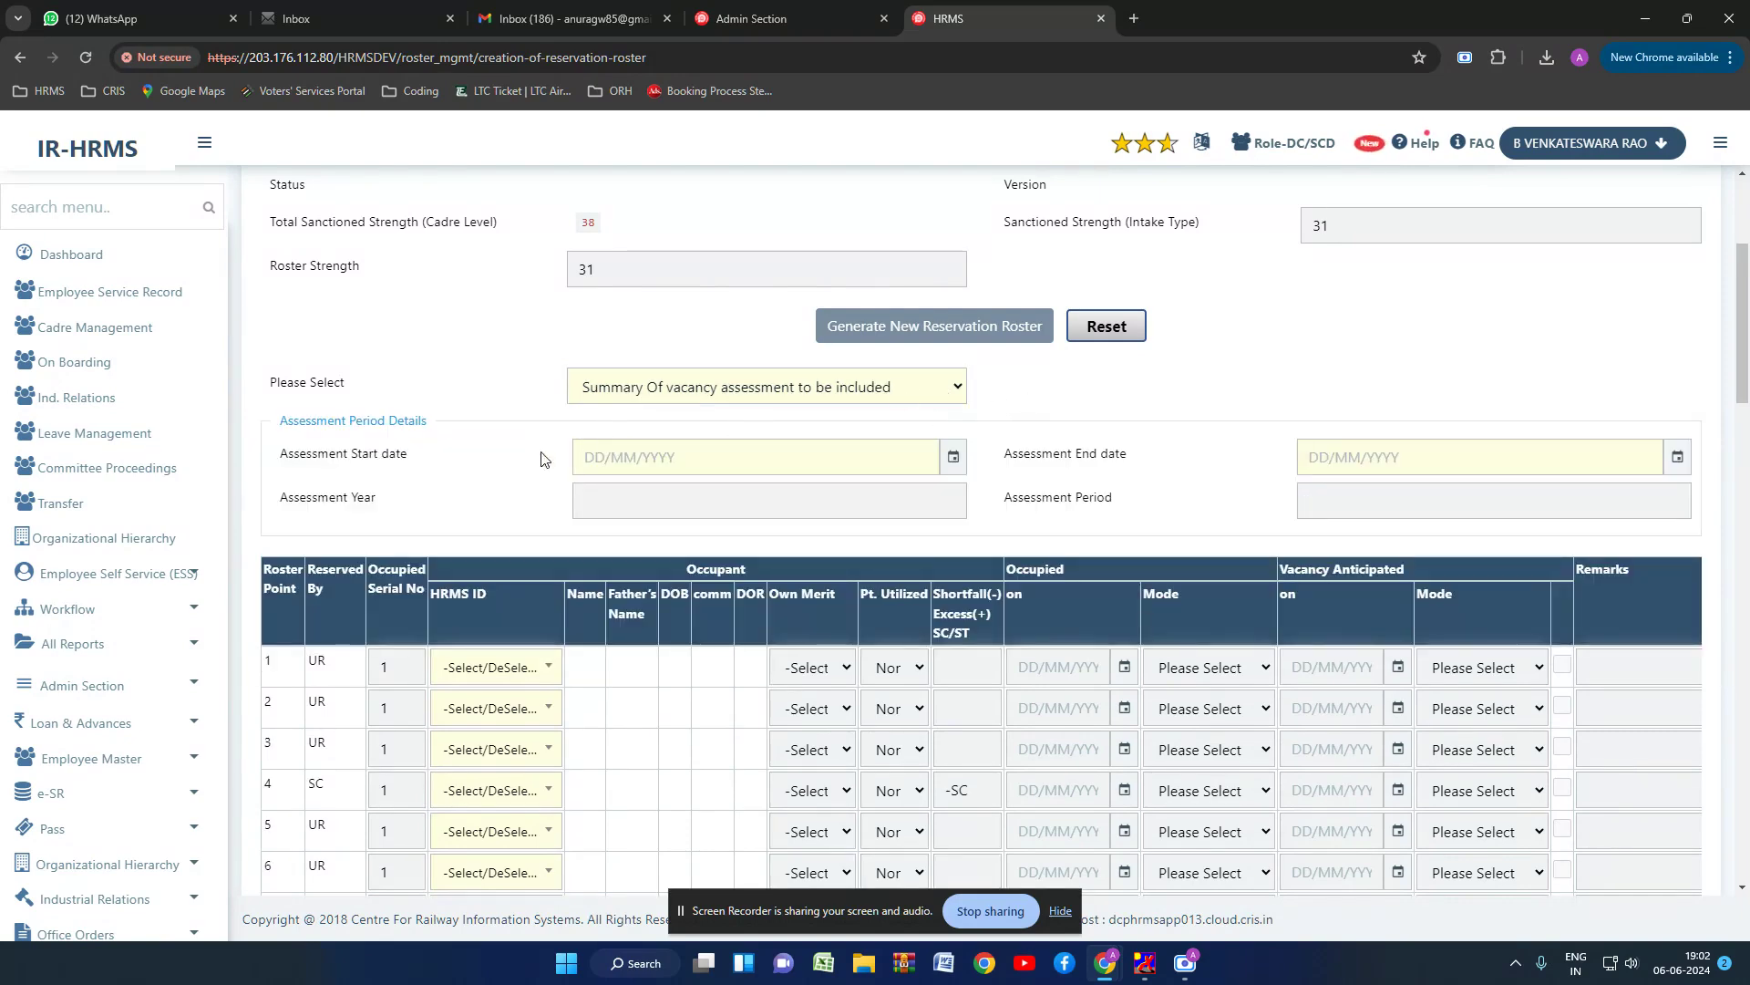
scroll(1028, 476, "down", 17)
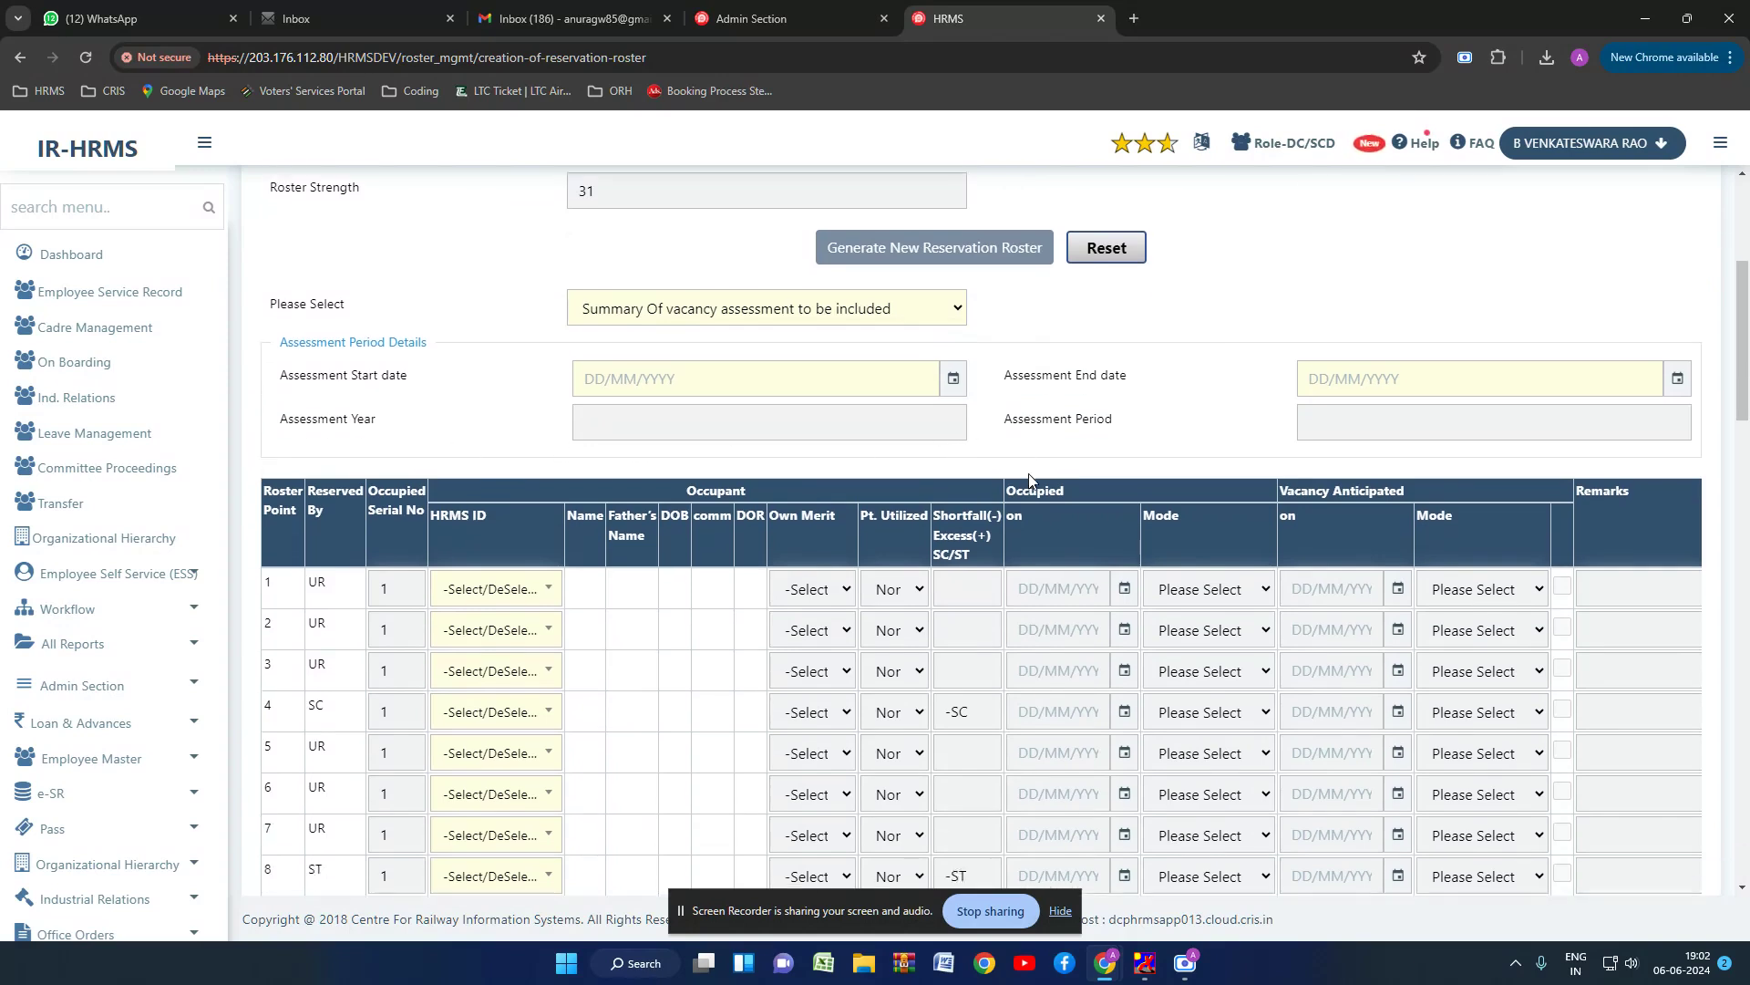
scroll(1028, 473, "down", 3)
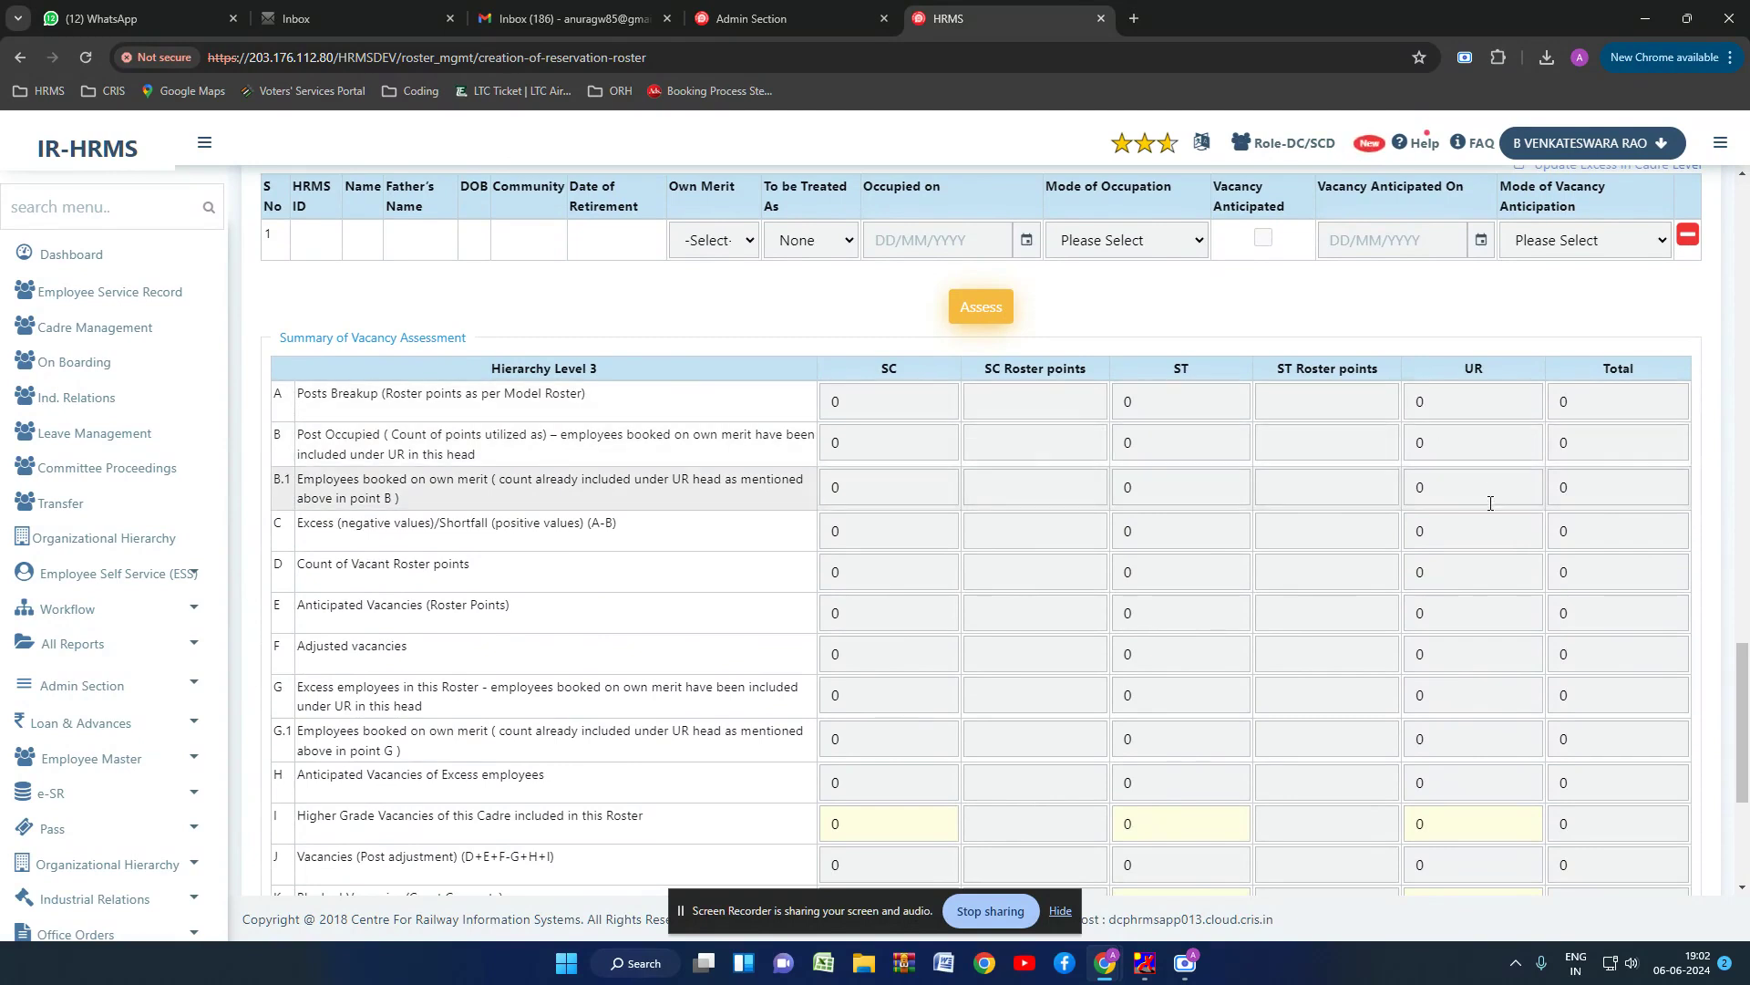
scroll(1488, 500, "down", 1)
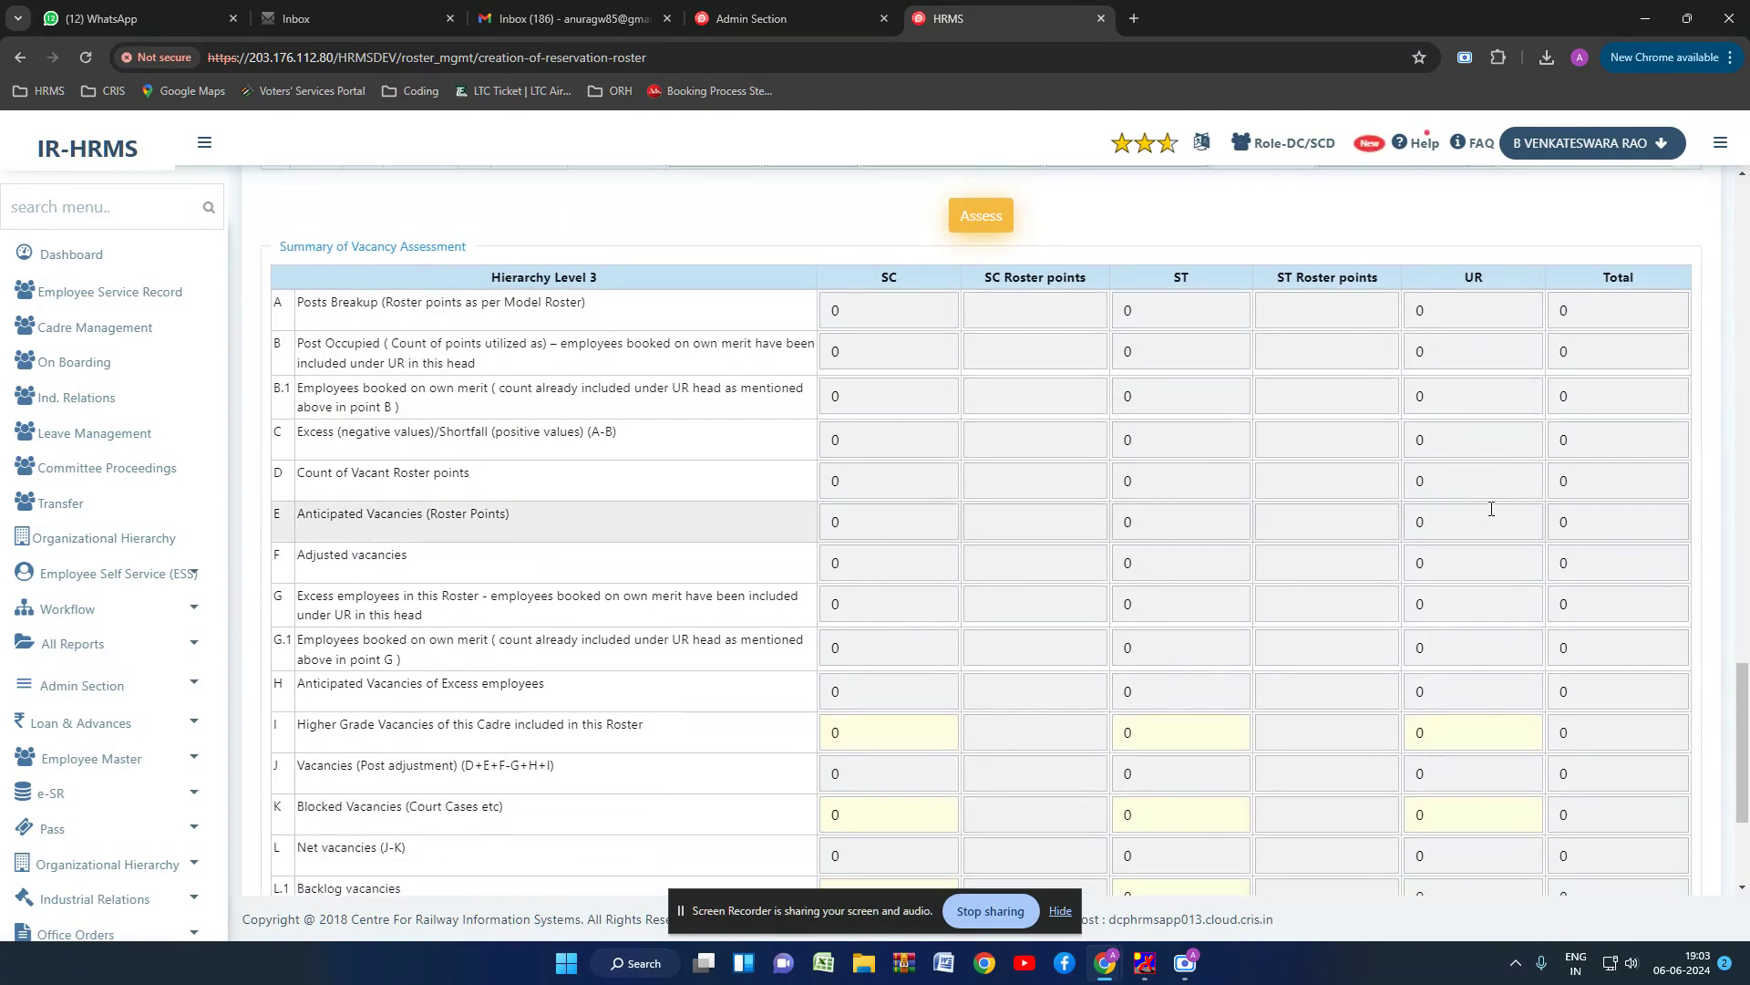
scroll(1492, 509, "down", 1)
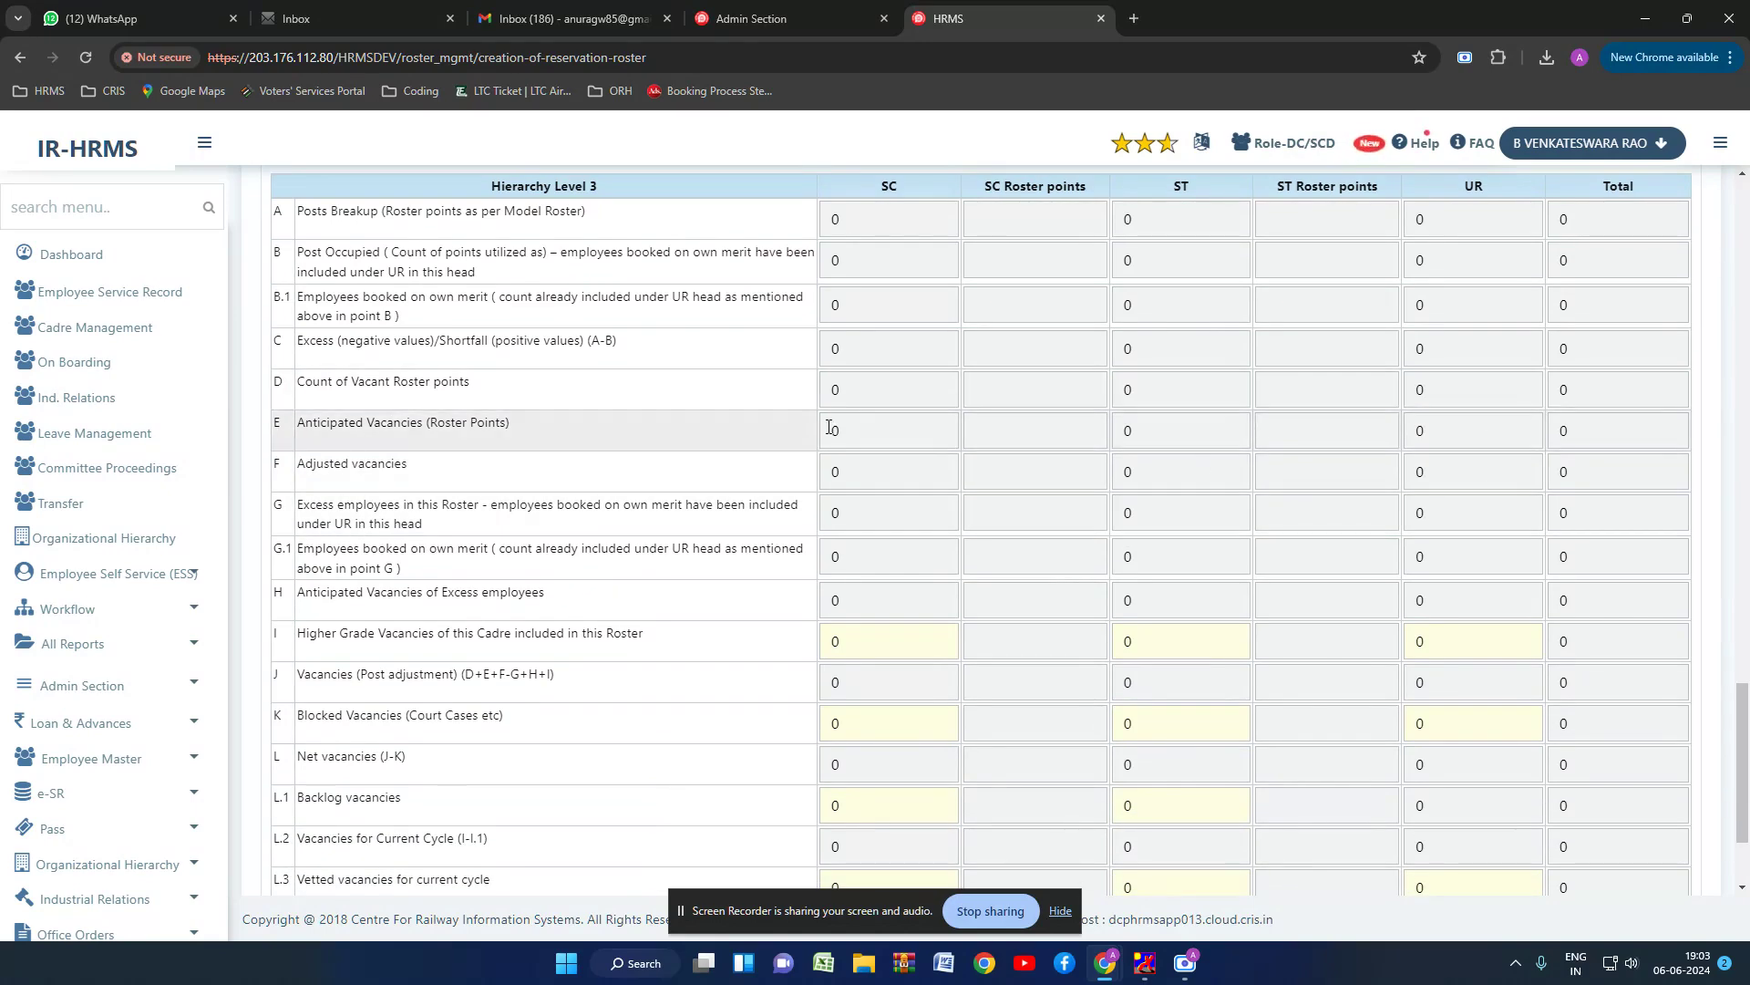
scroll(828, 426, "down", 3)
scroll(829, 427, "up", 10)
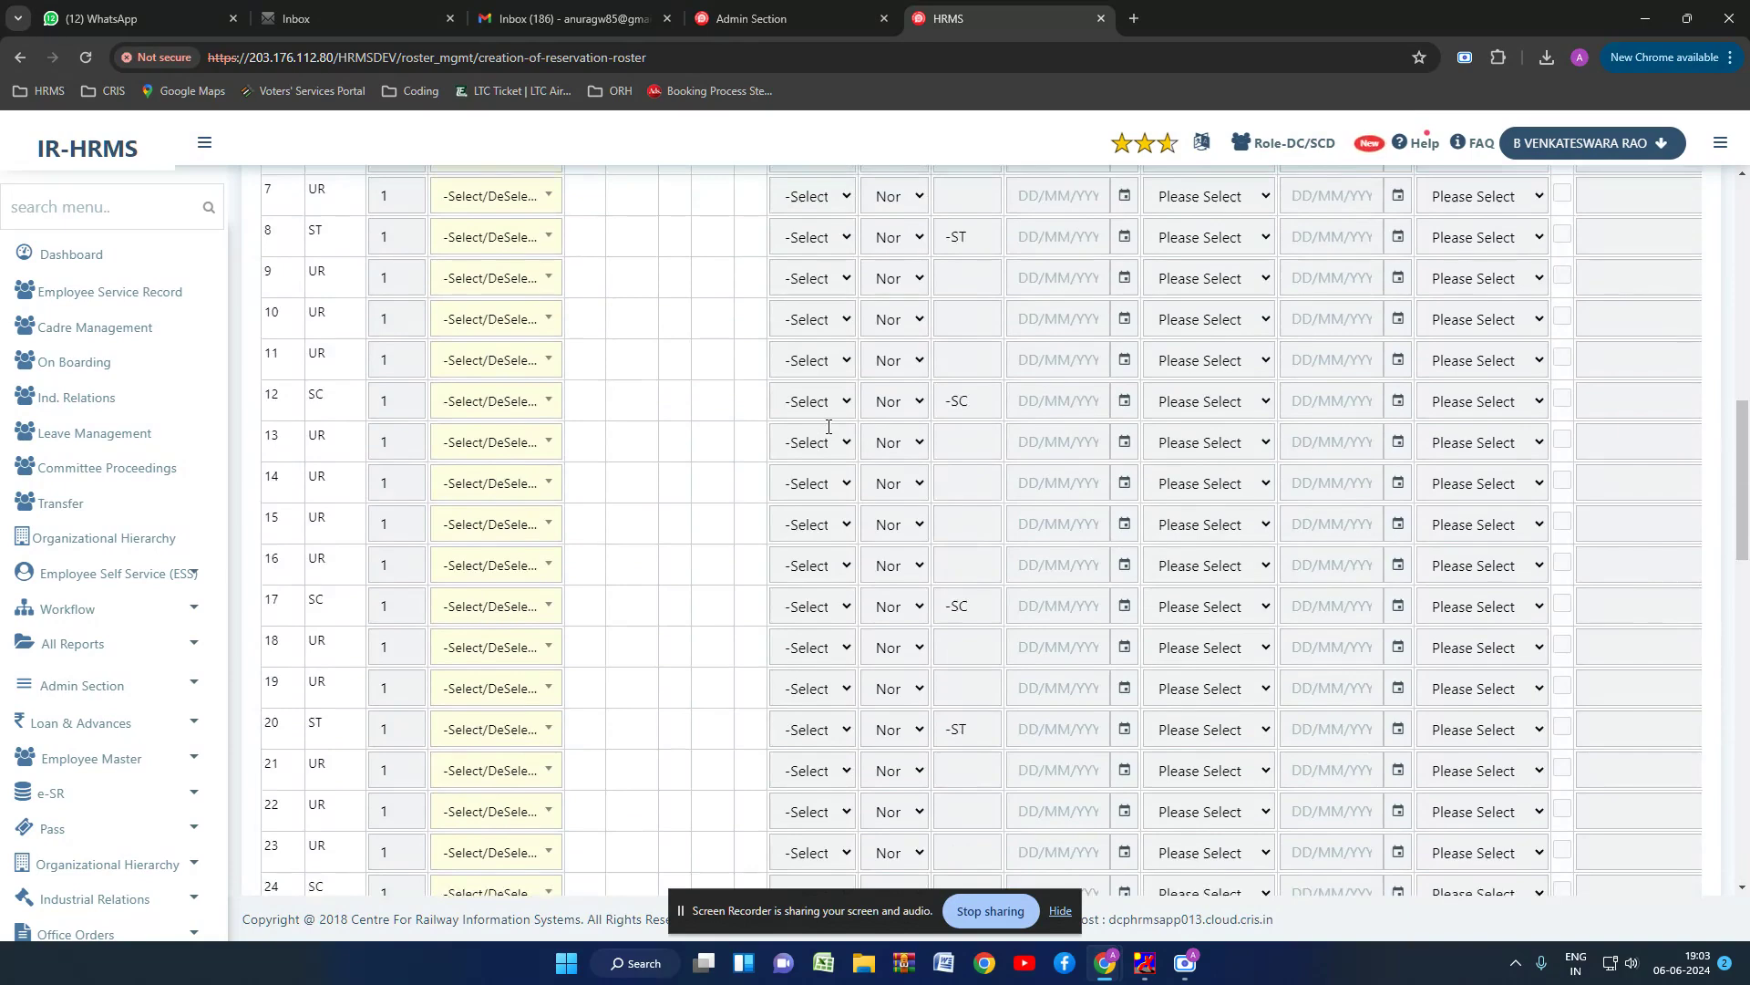
scroll(829, 427, "up", 6)
left_click(811, 217)
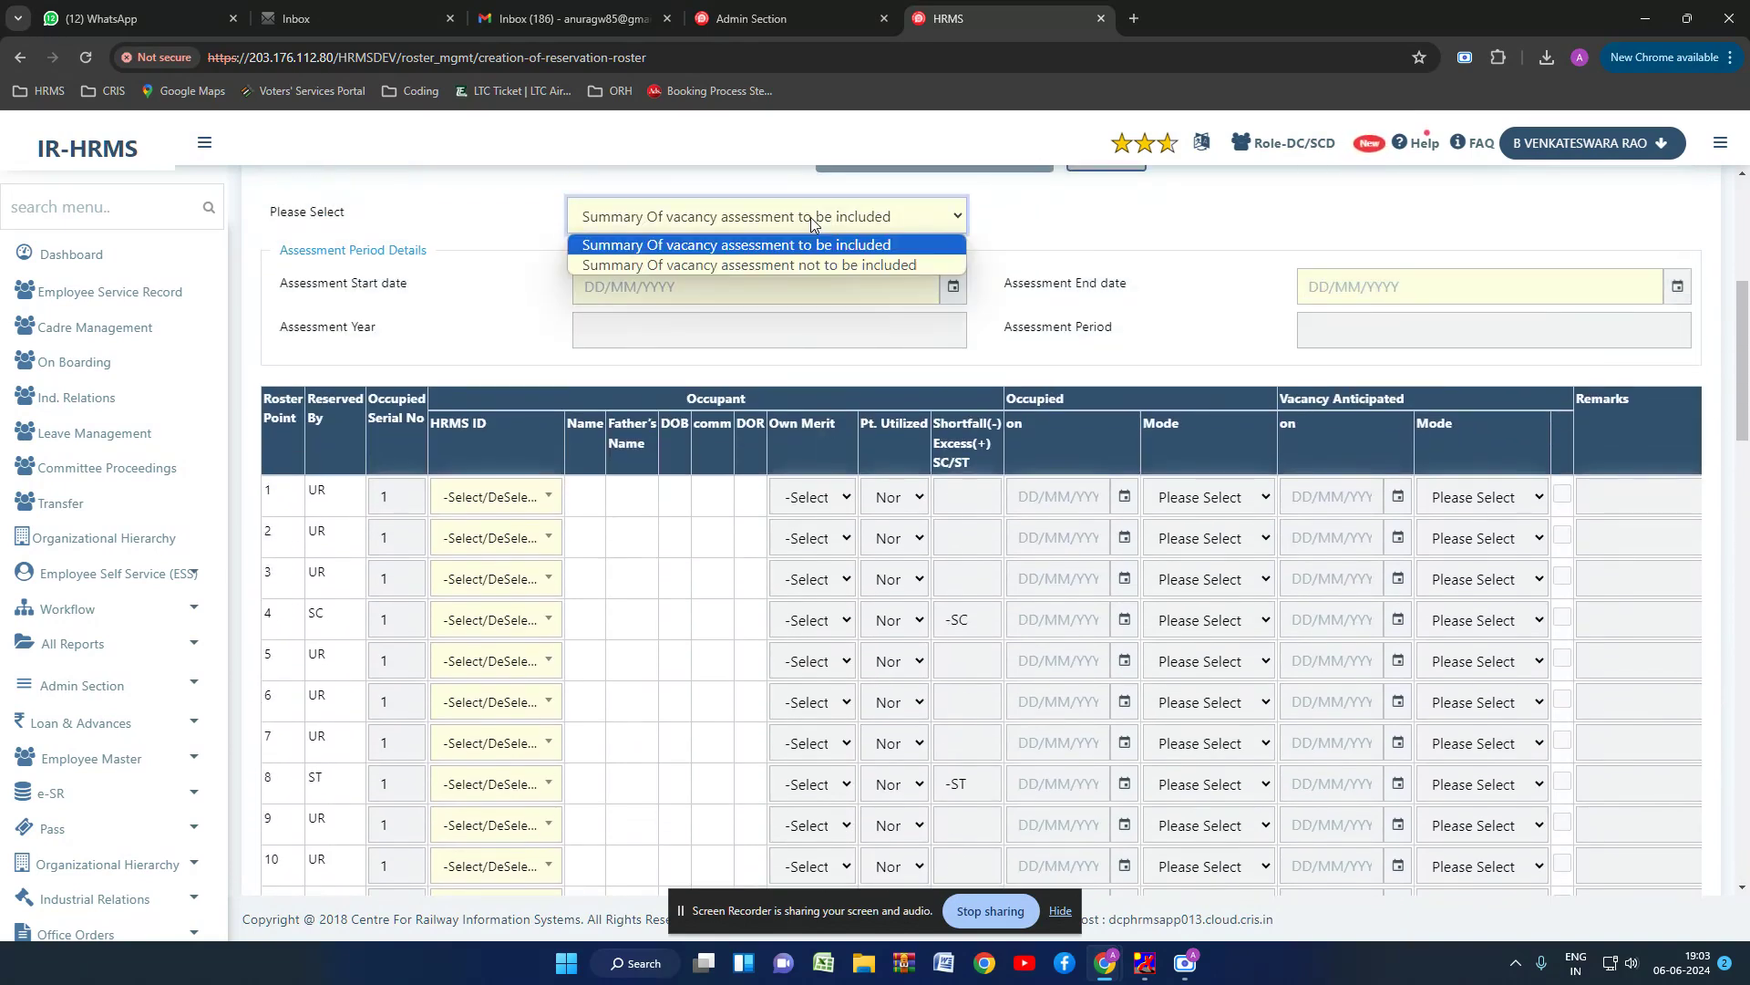
left_click(824, 263)
scroll(1668, 256, "down", 6)
scroll(1657, 255, "down", 10)
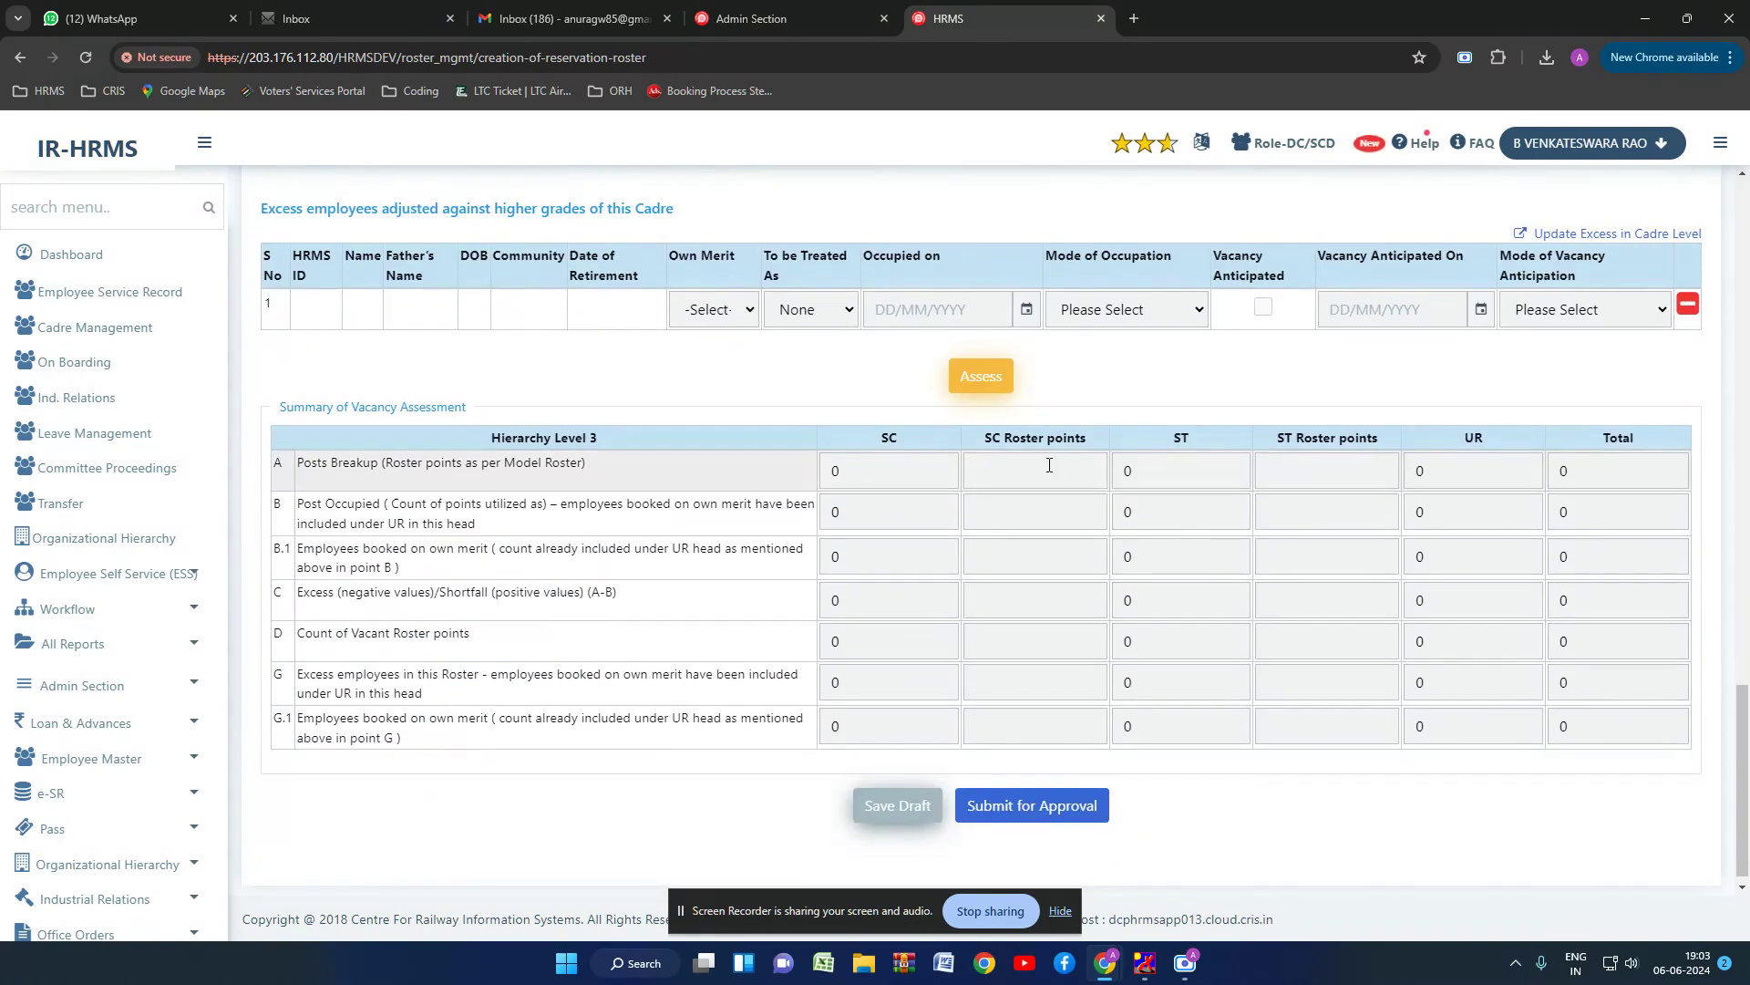
scroll(1287, 620, "up", 15)
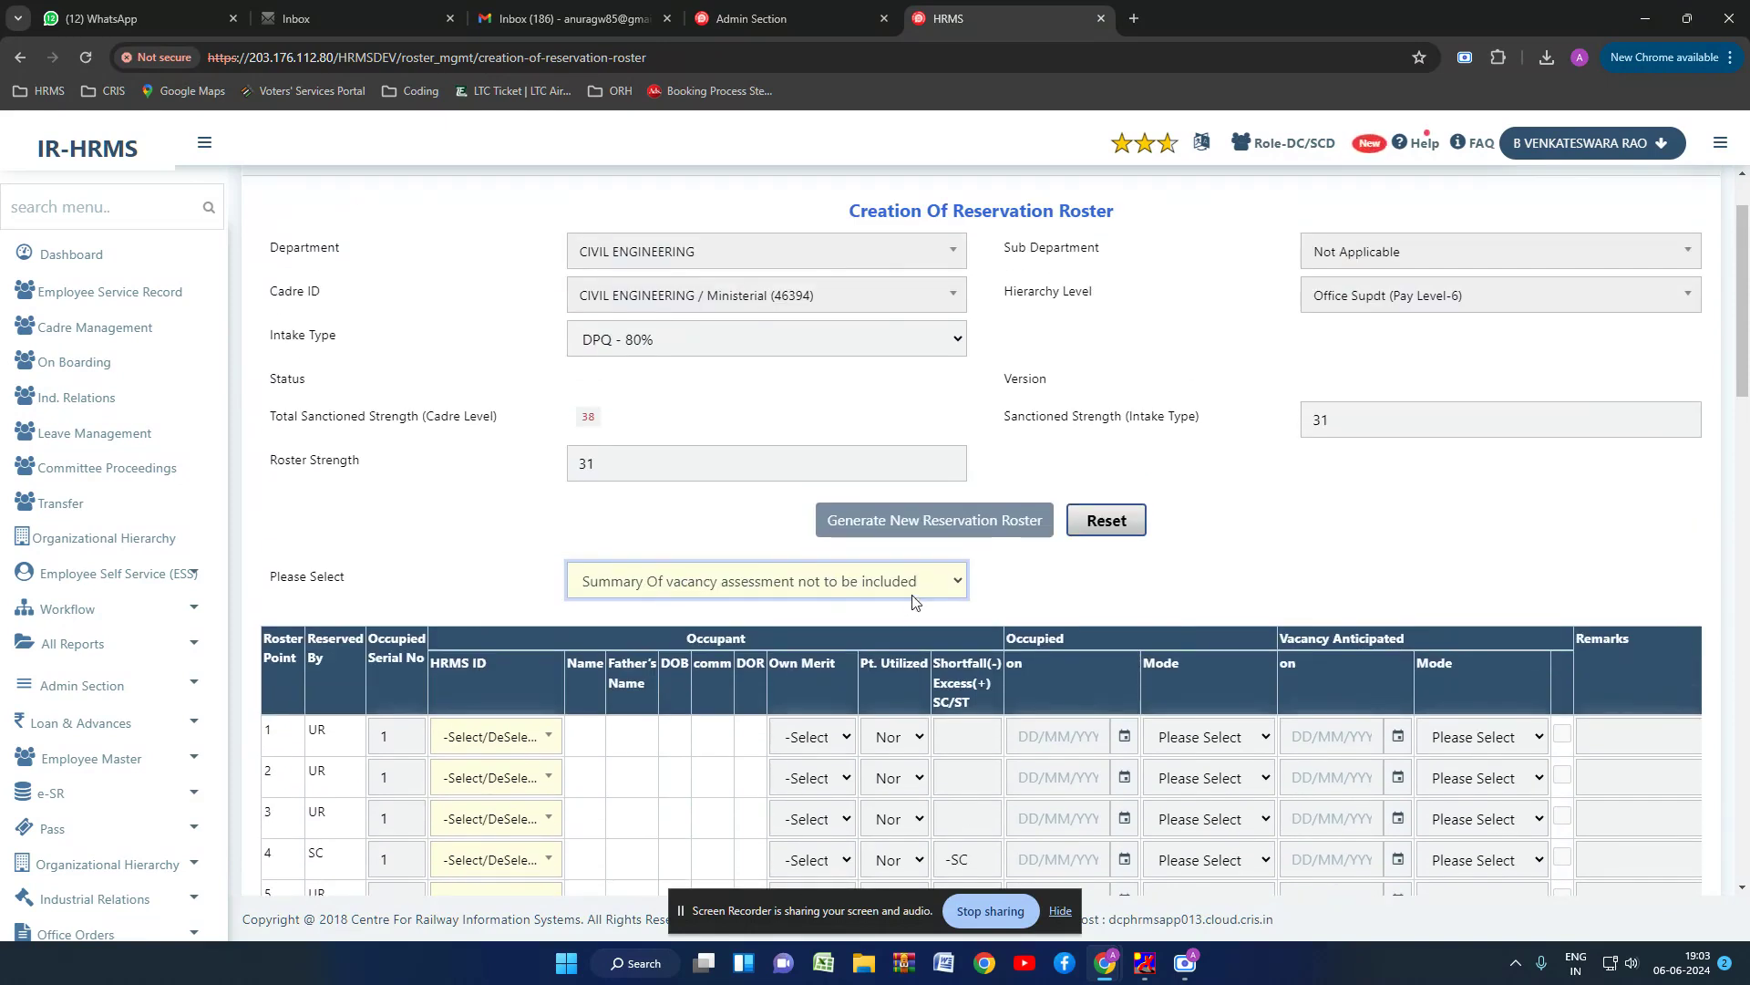
left_click(913, 597)
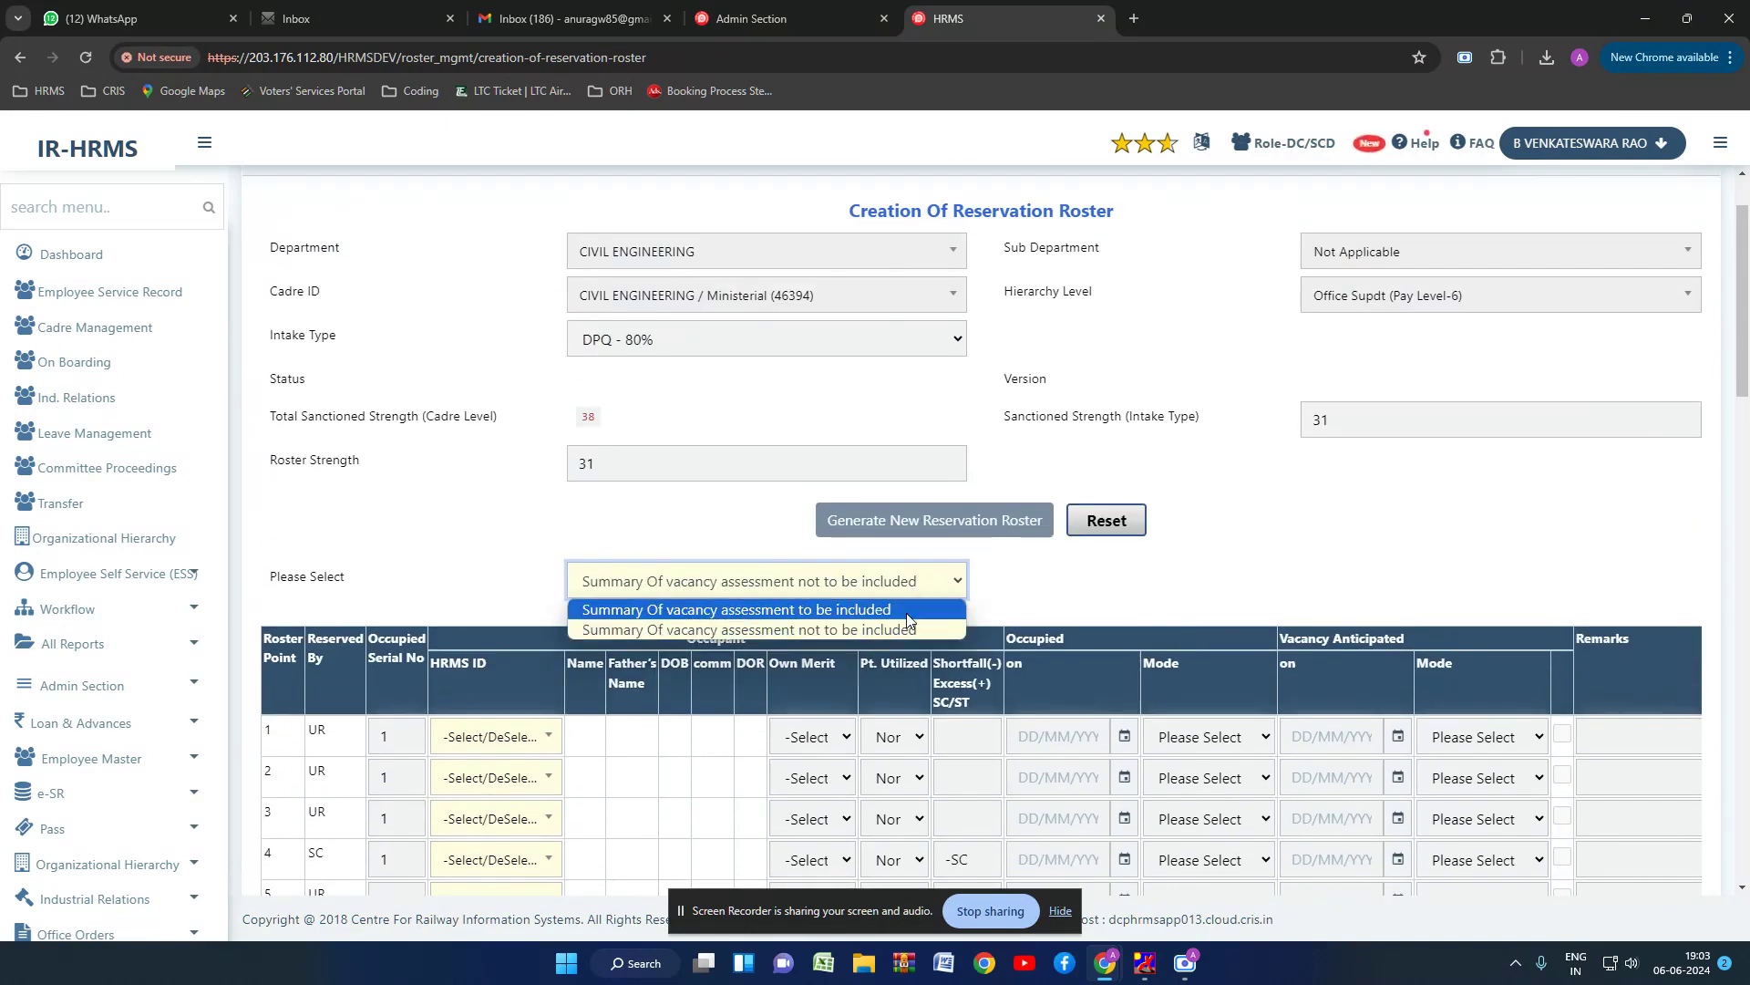
Include the vacancy assessment summary and set the assessment start date to 01/06/2024
left_click(912, 629)
scroll(1312, 529, "down", 2)
left_click(744, 470)
left_click(754, 294)
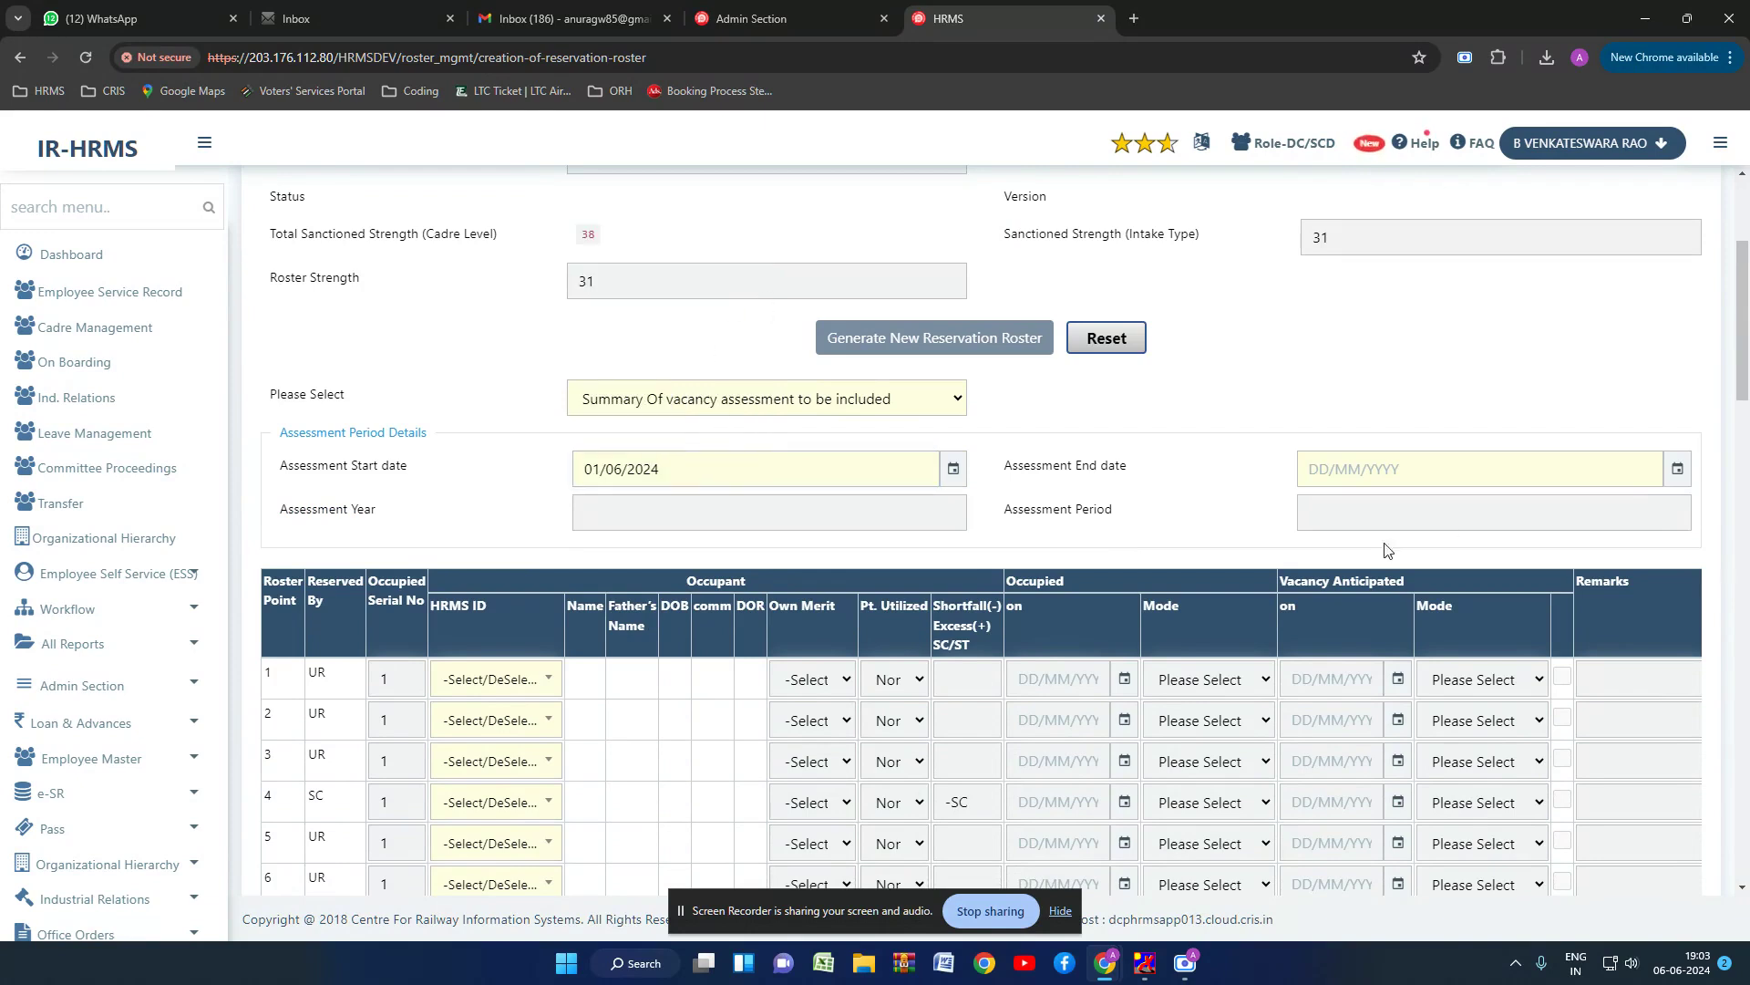
Set the assessment end date to 01/06/2025, giving a 1-year period
left_click(1500, 478)
left_click(1478, 241)
left_click(1479, 240)
left_click(1479, 241)
left_click(1478, 240)
left_click(1478, 241)
left_click(1478, 241)
left_click(1478, 241)
left_click(1479, 241)
left_click(1479, 241)
left_click(1479, 241)
left_click(1479, 241)
left_click(1479, 241)
left_click(1313, 321)
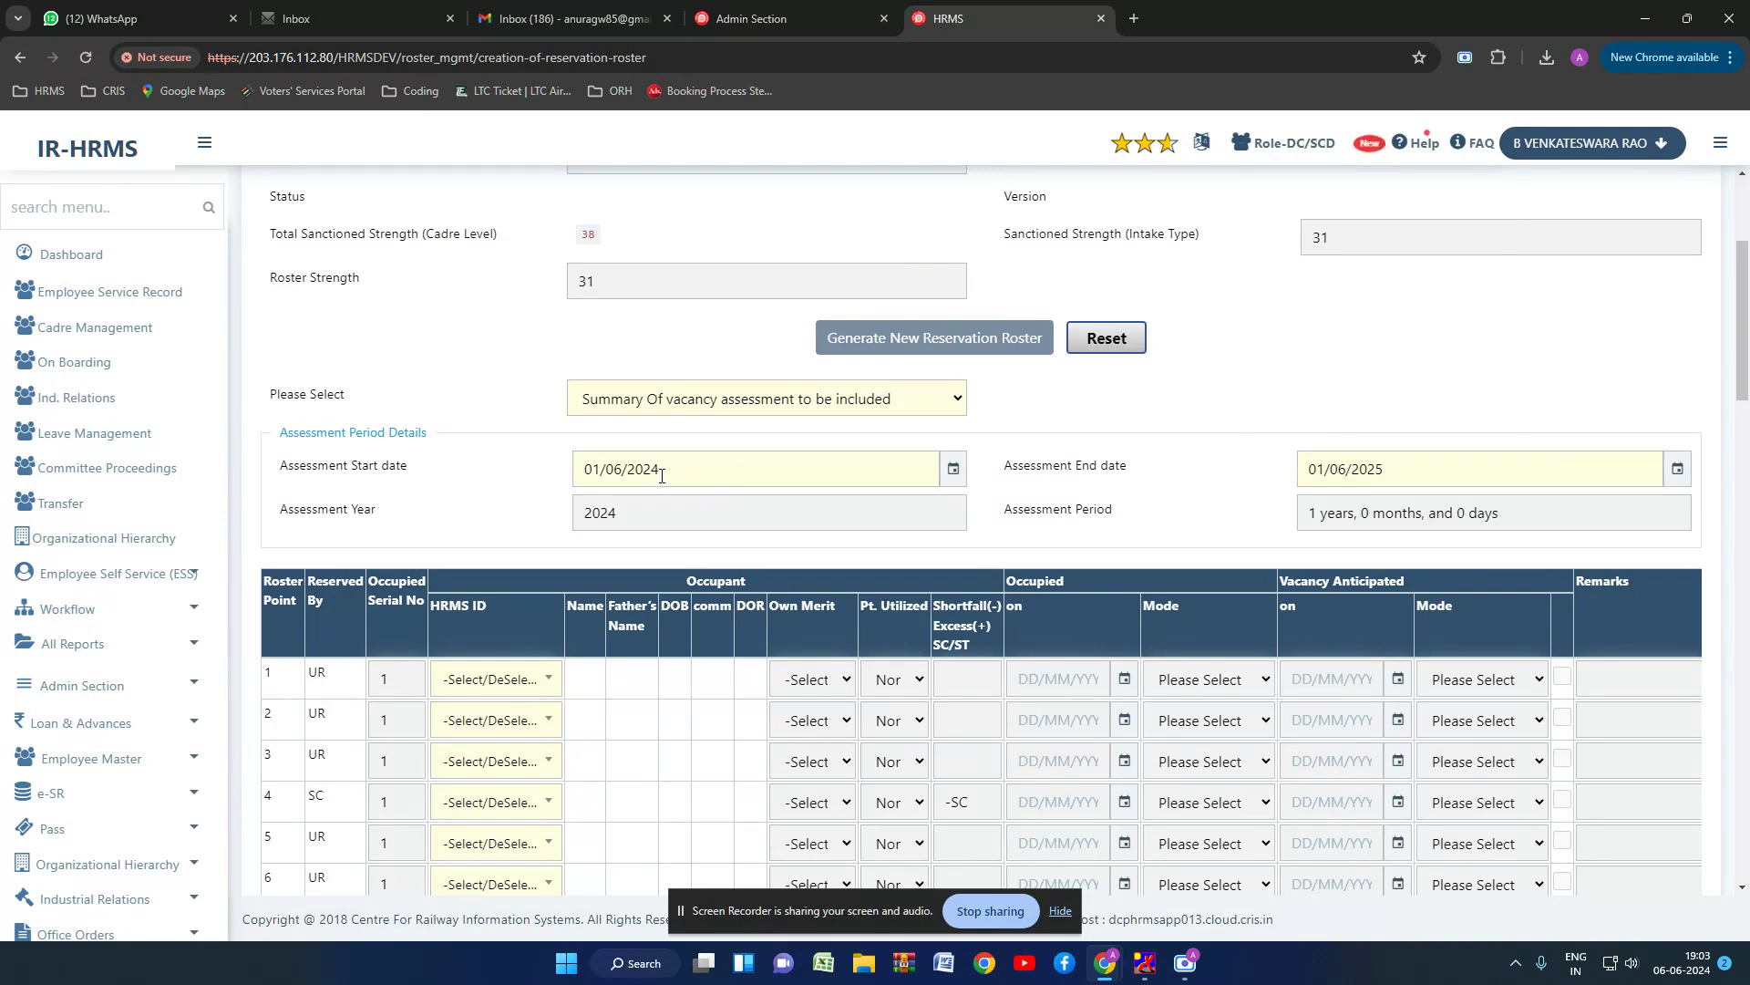
left_click_drag(584, 471, 644, 478)
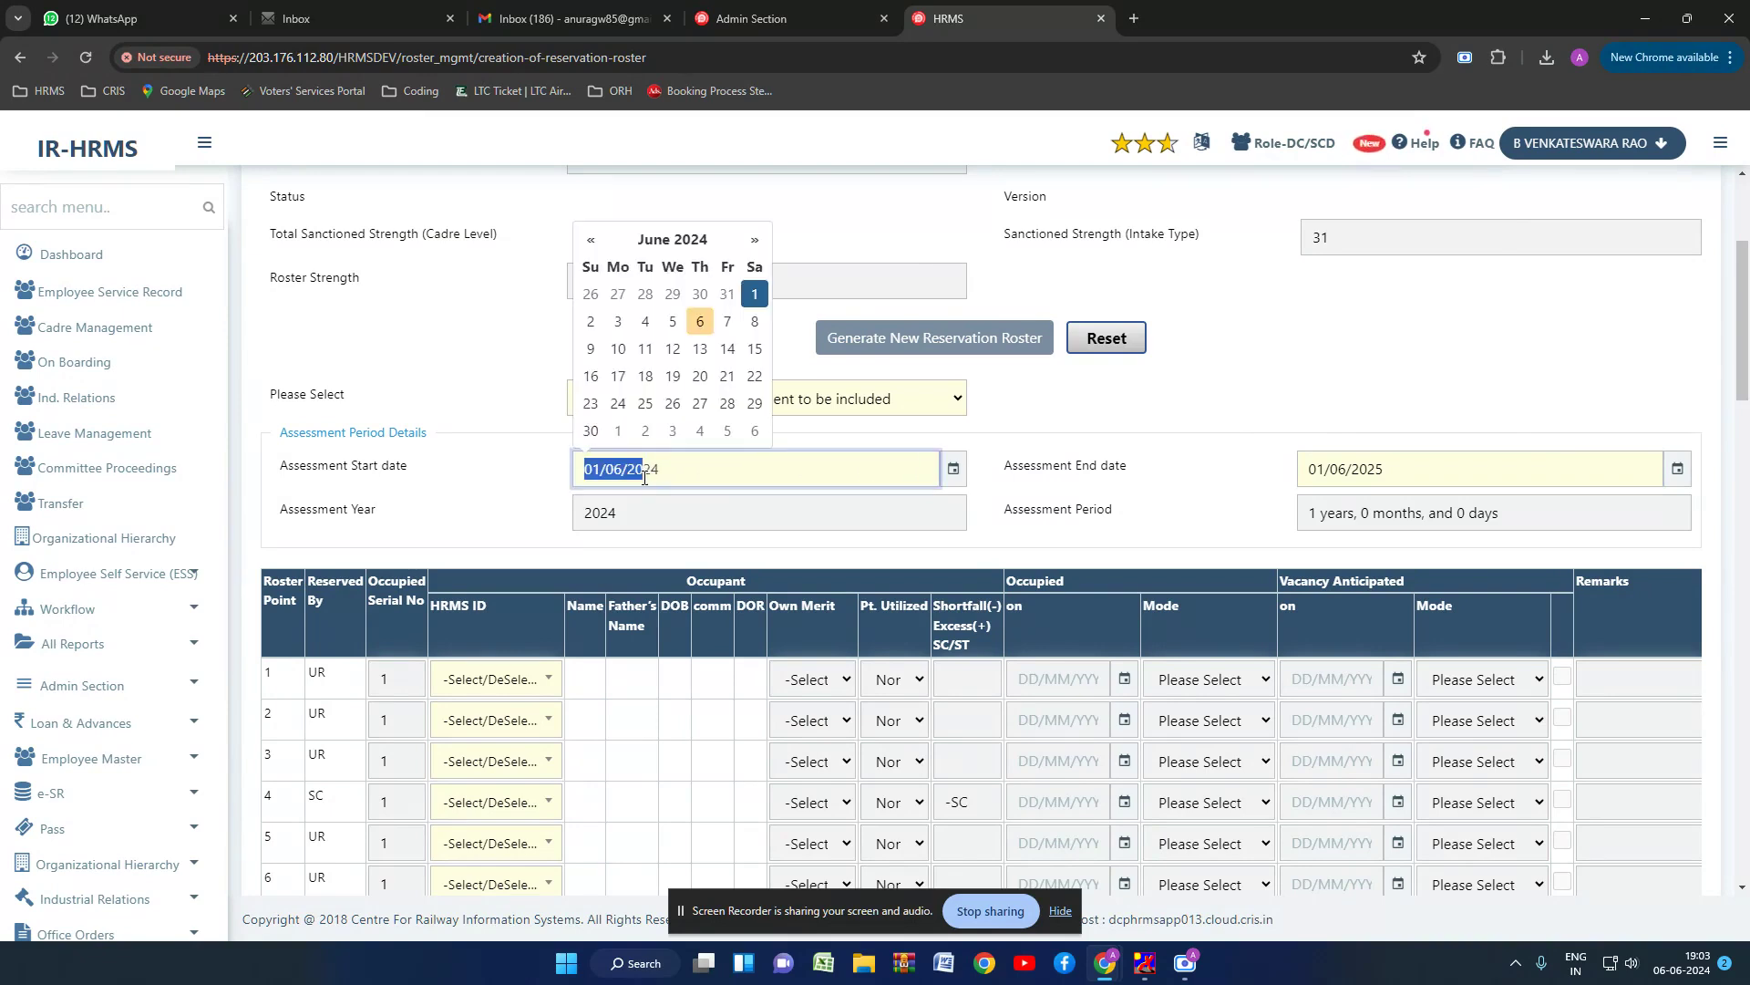
left_click(691, 513)
left_click(498, 527)
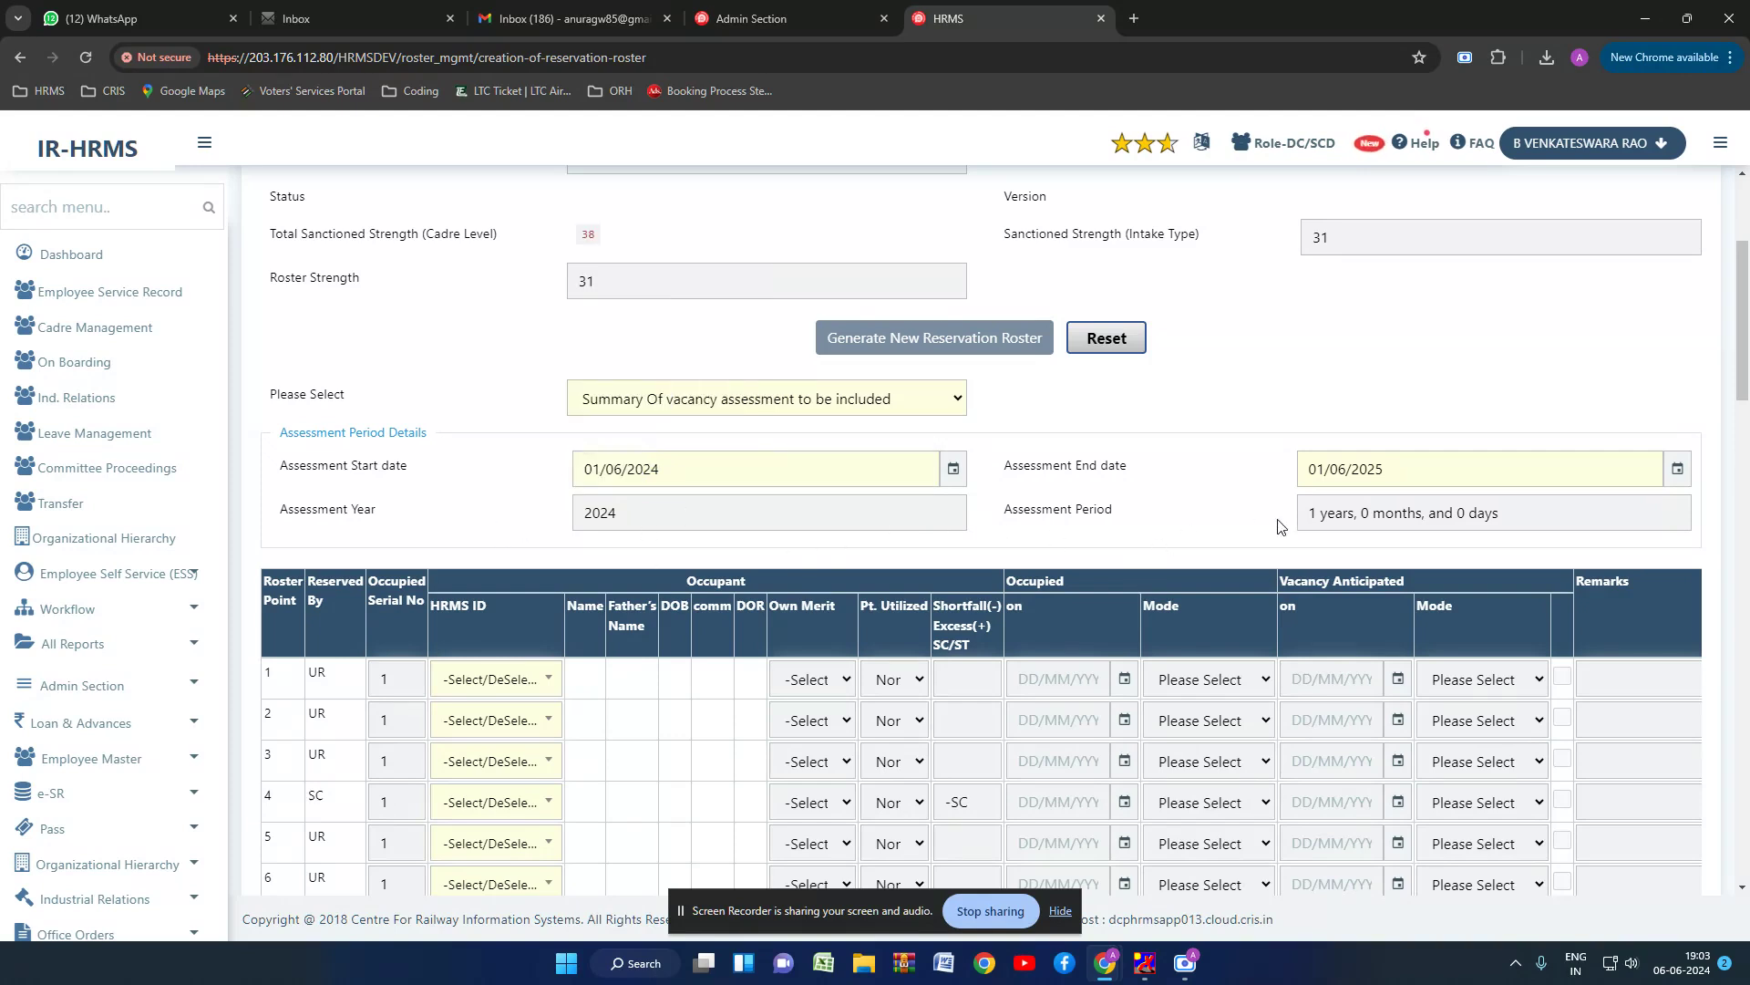
scroll(1277, 526, "down", 2)
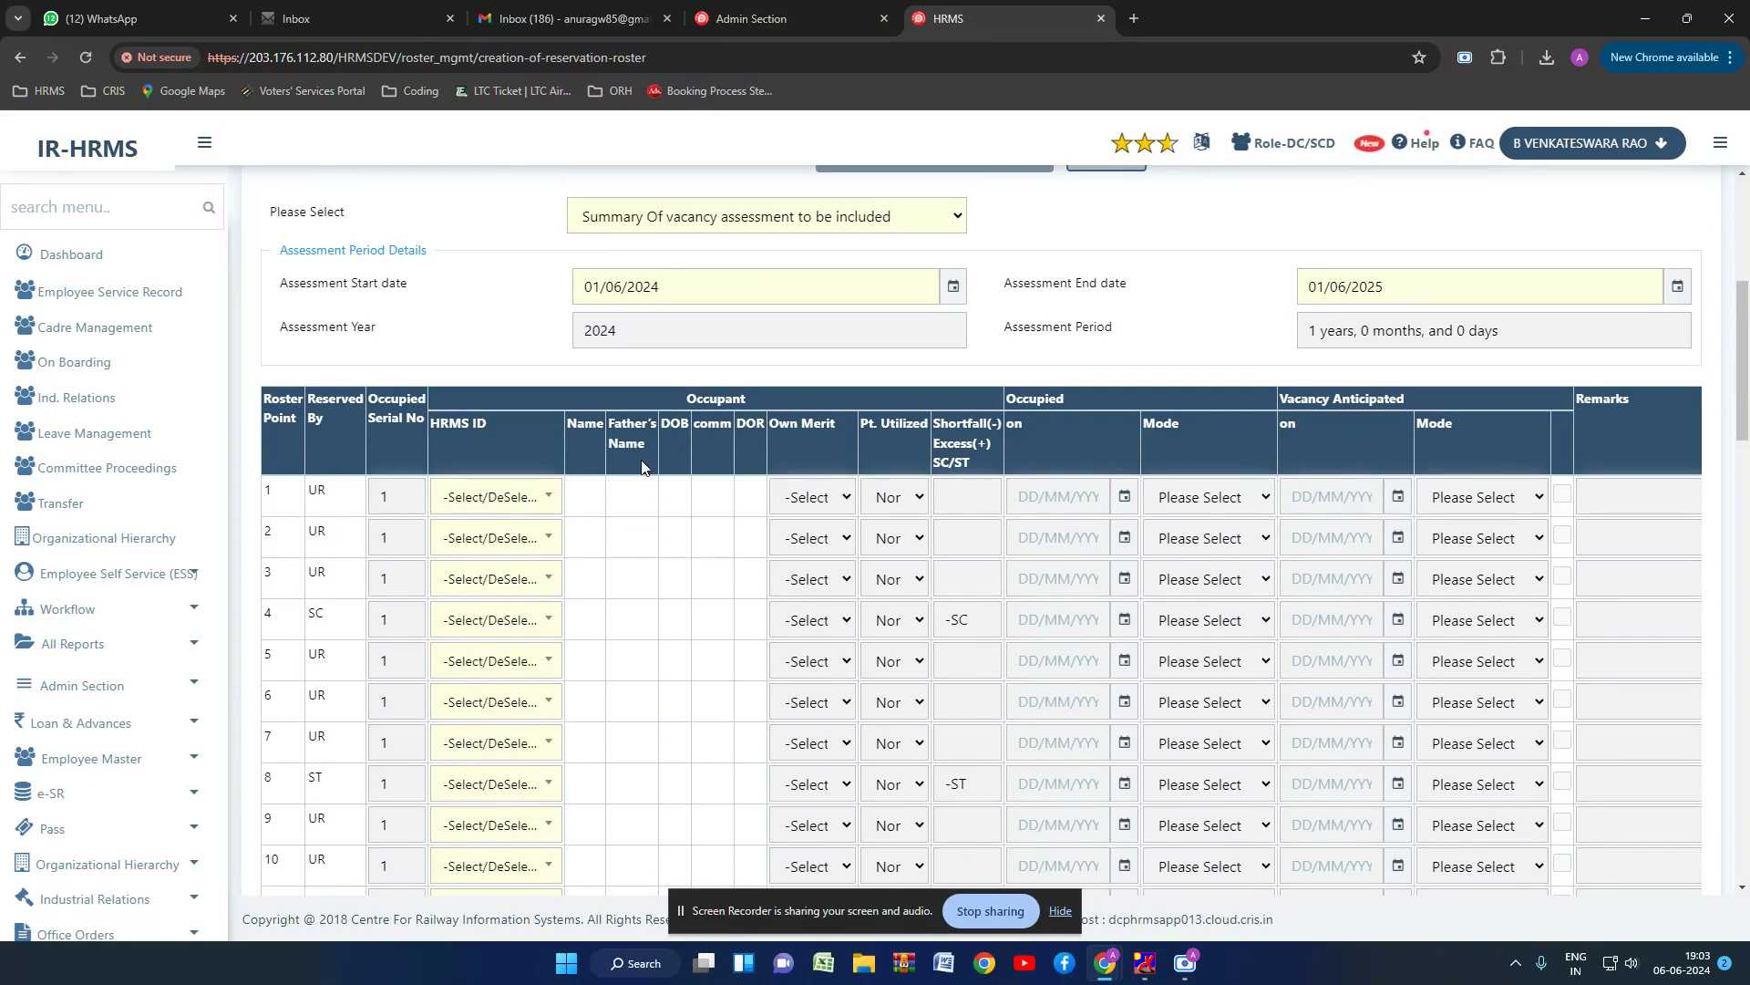
scroll(627, 465, "down", 1)
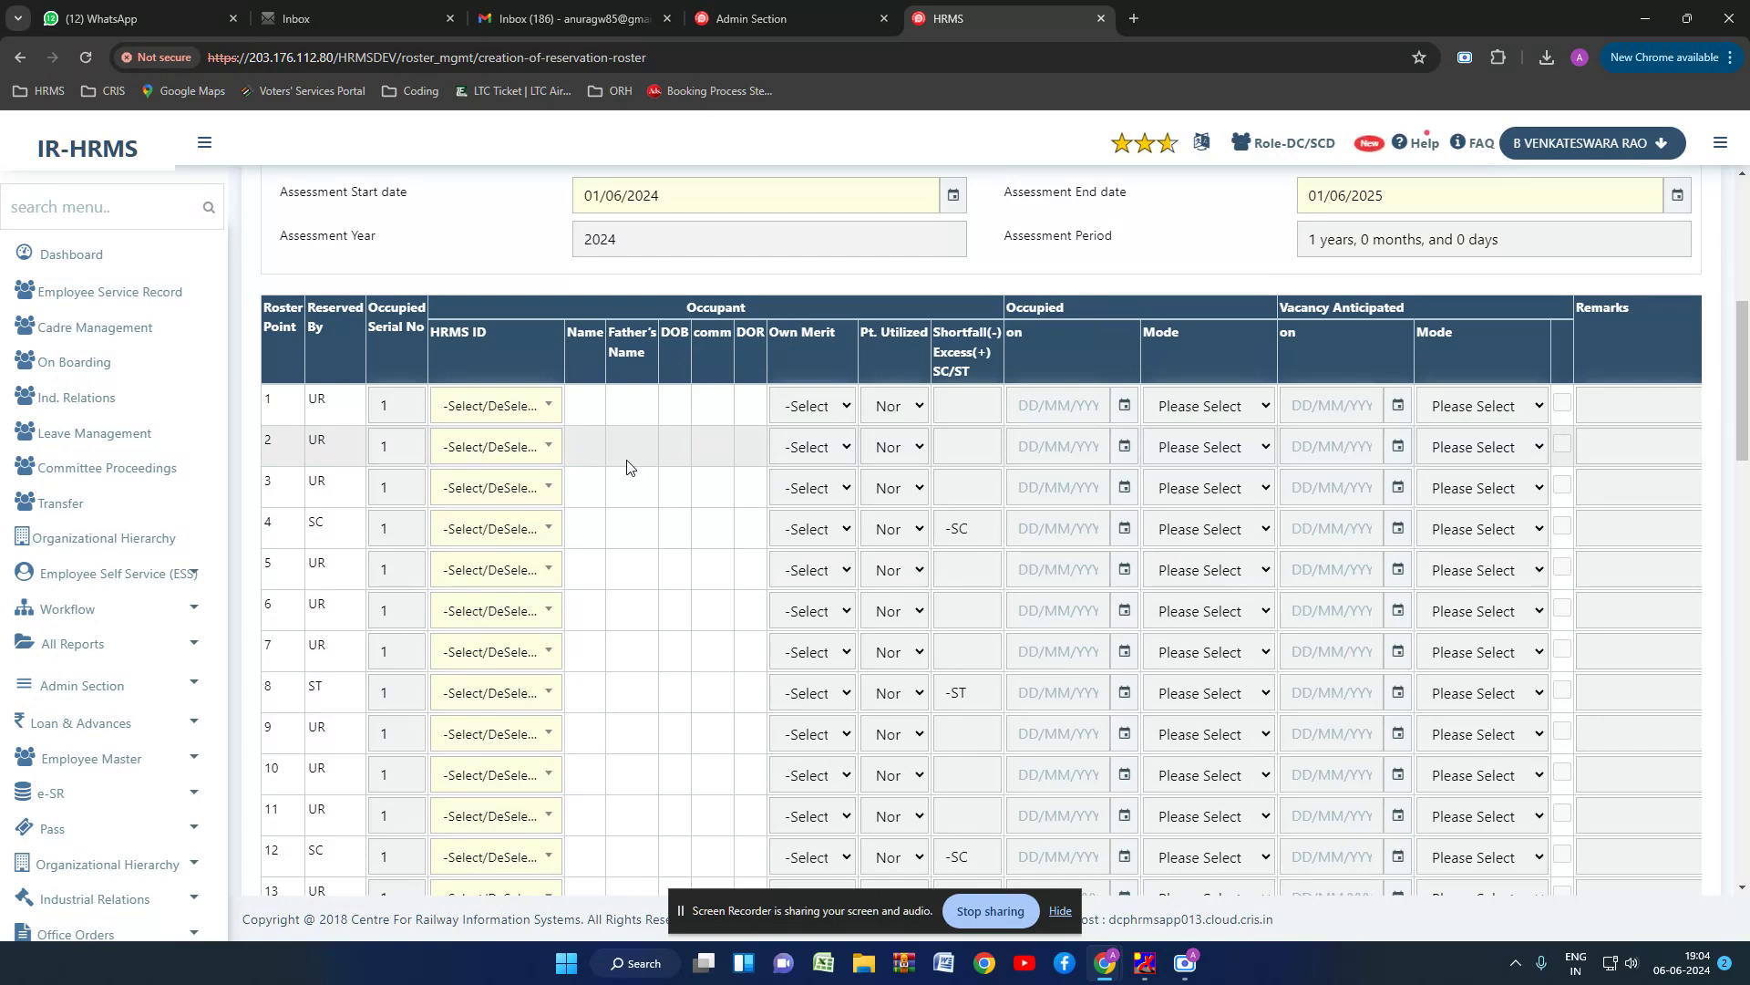
left_click(537, 410)
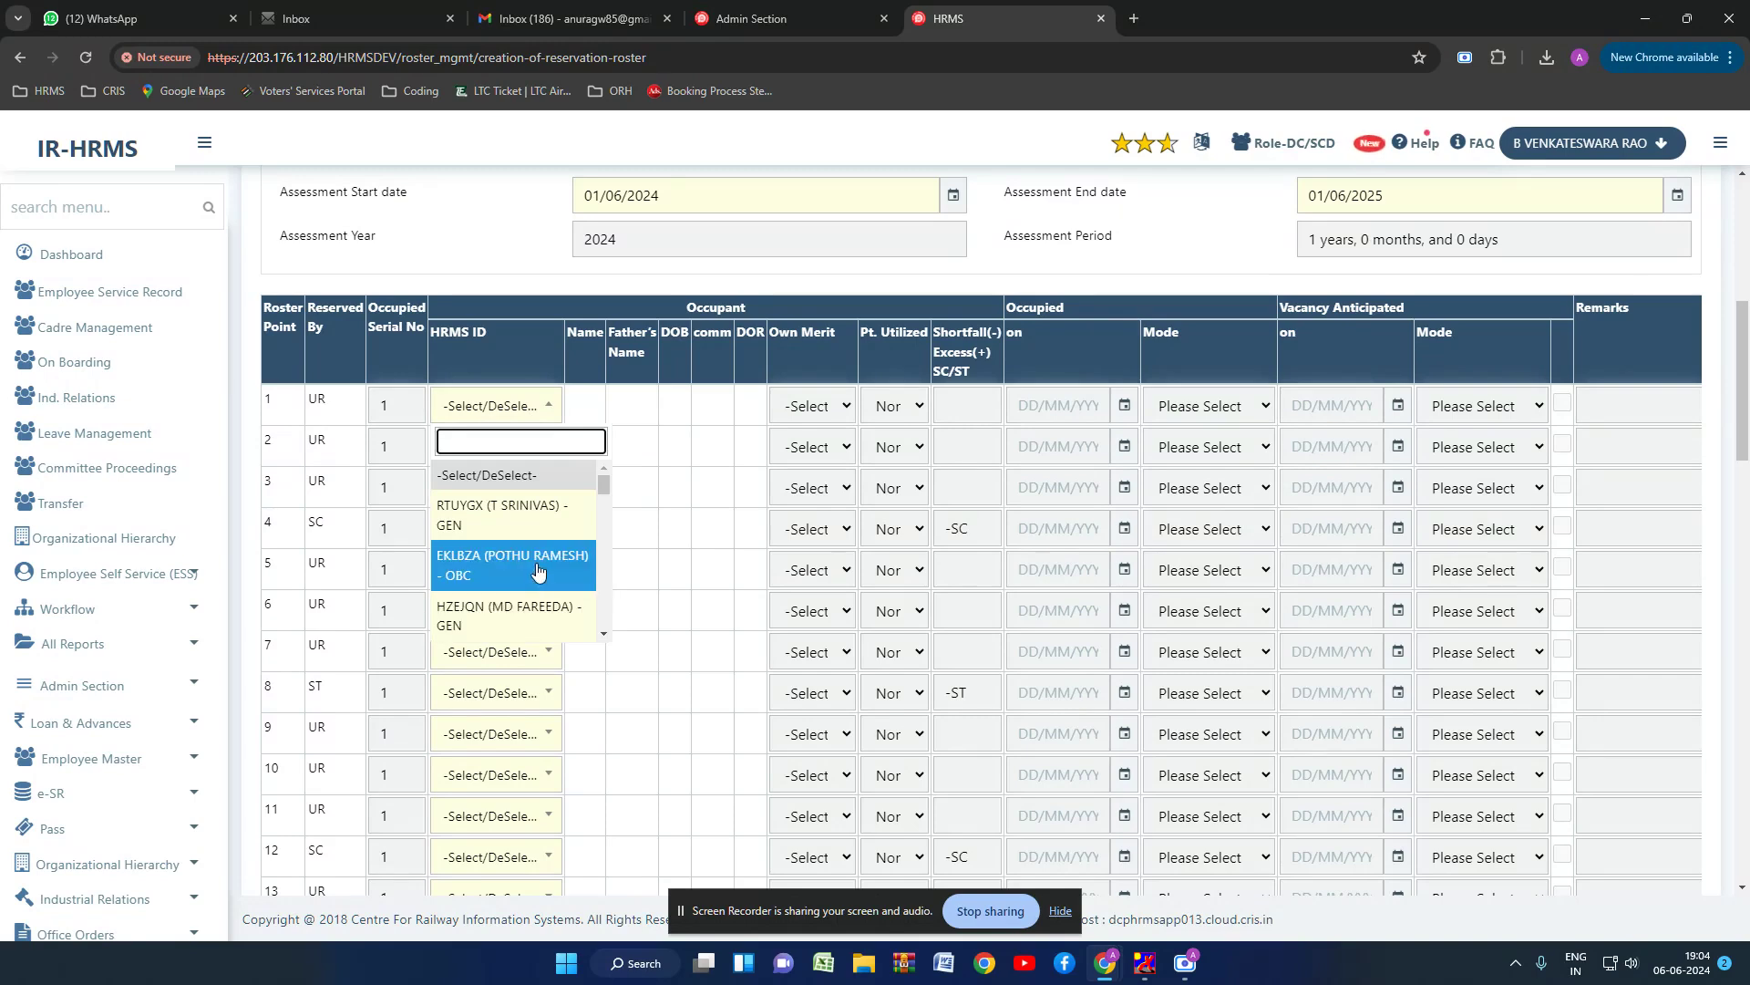
left_click(725, 282)
scroll(813, 301, "up", 3)
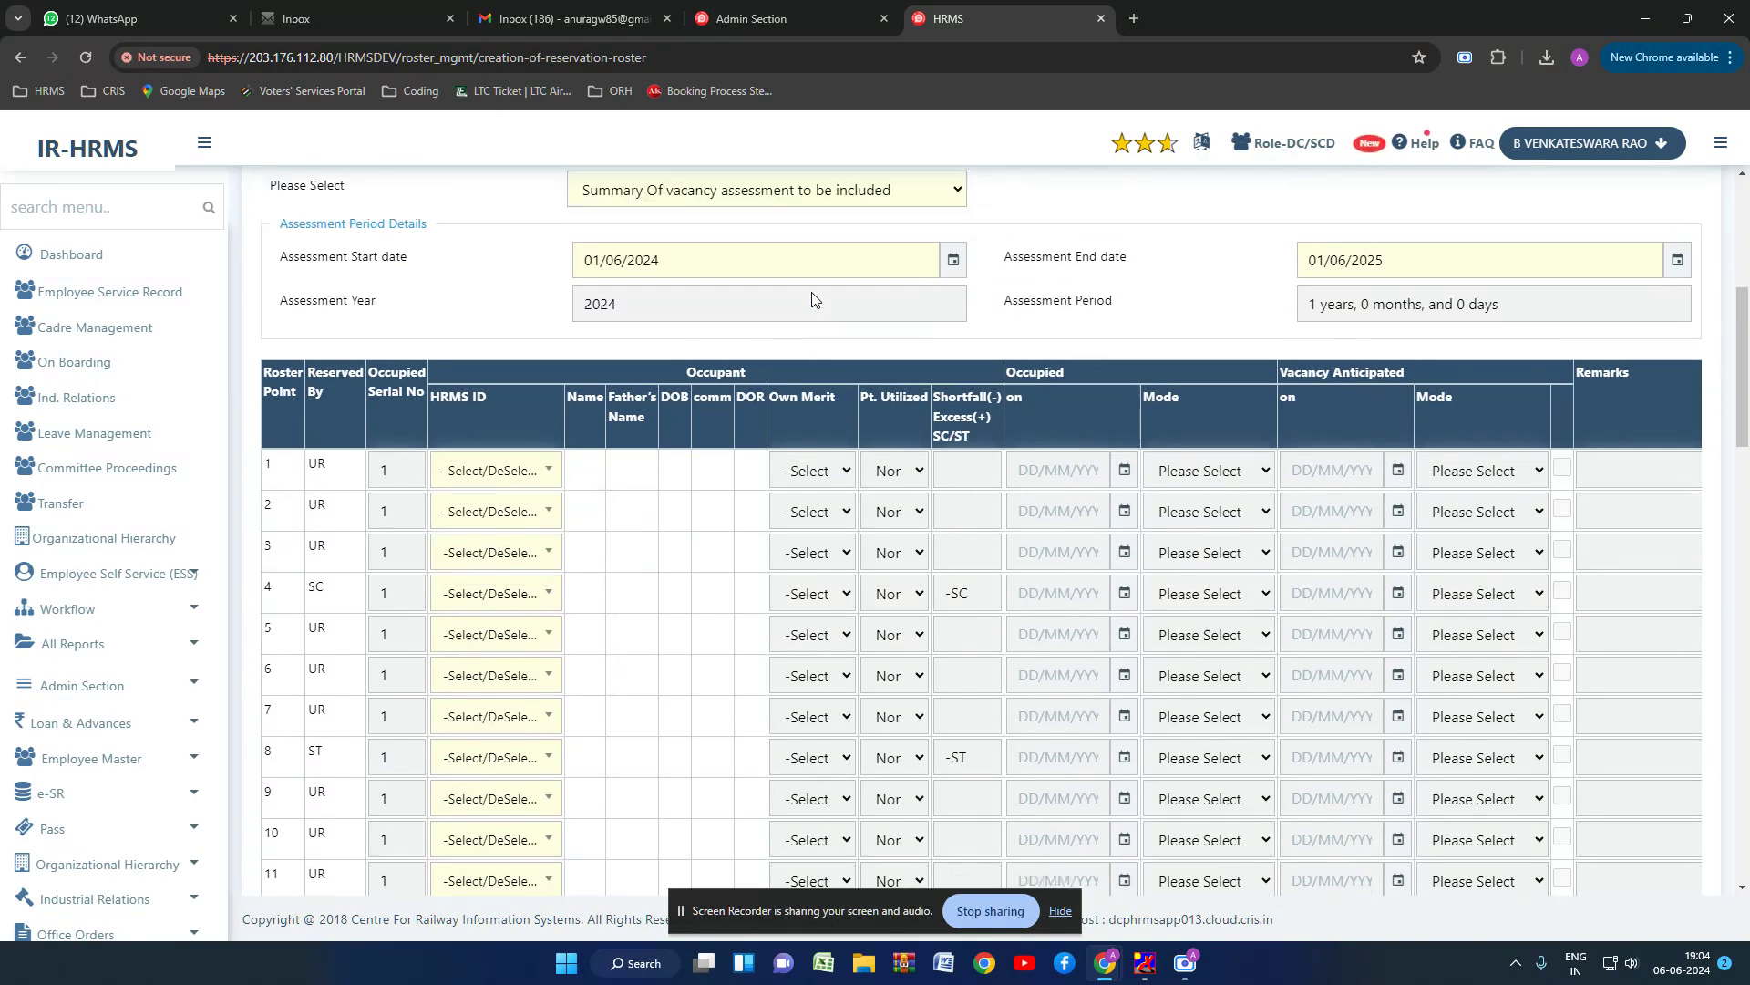
scroll(812, 300, "up", 1)
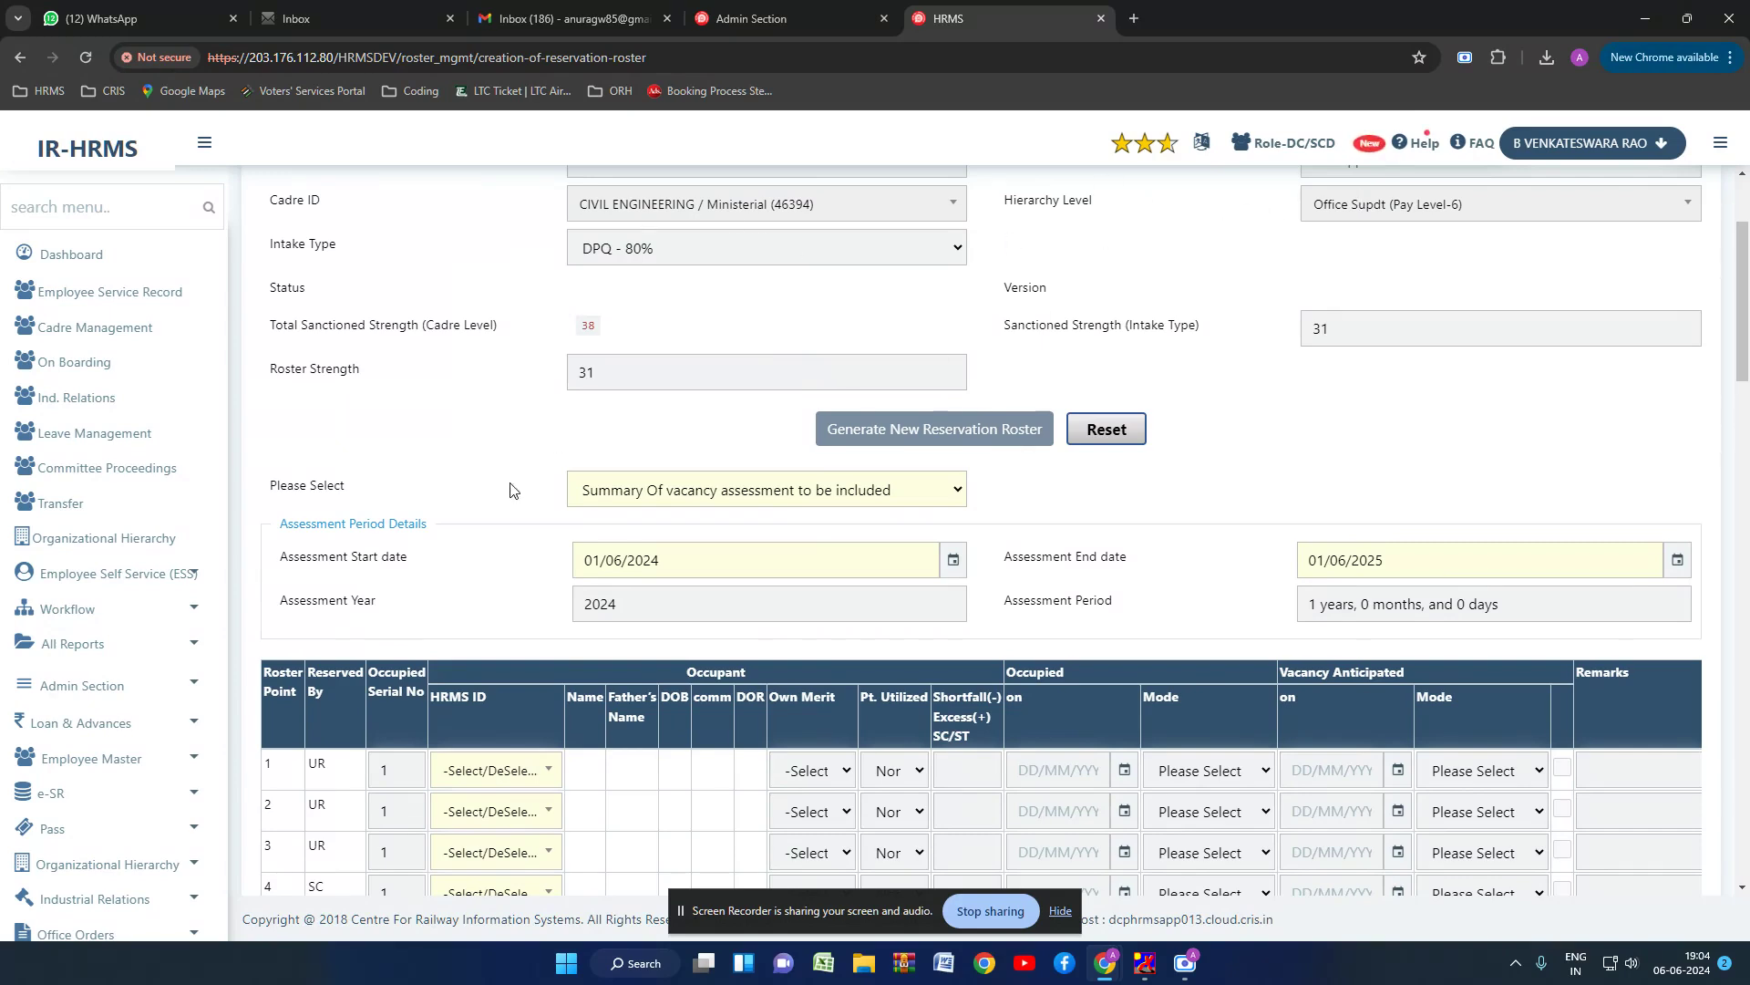
scroll(510, 489, "down", 2)
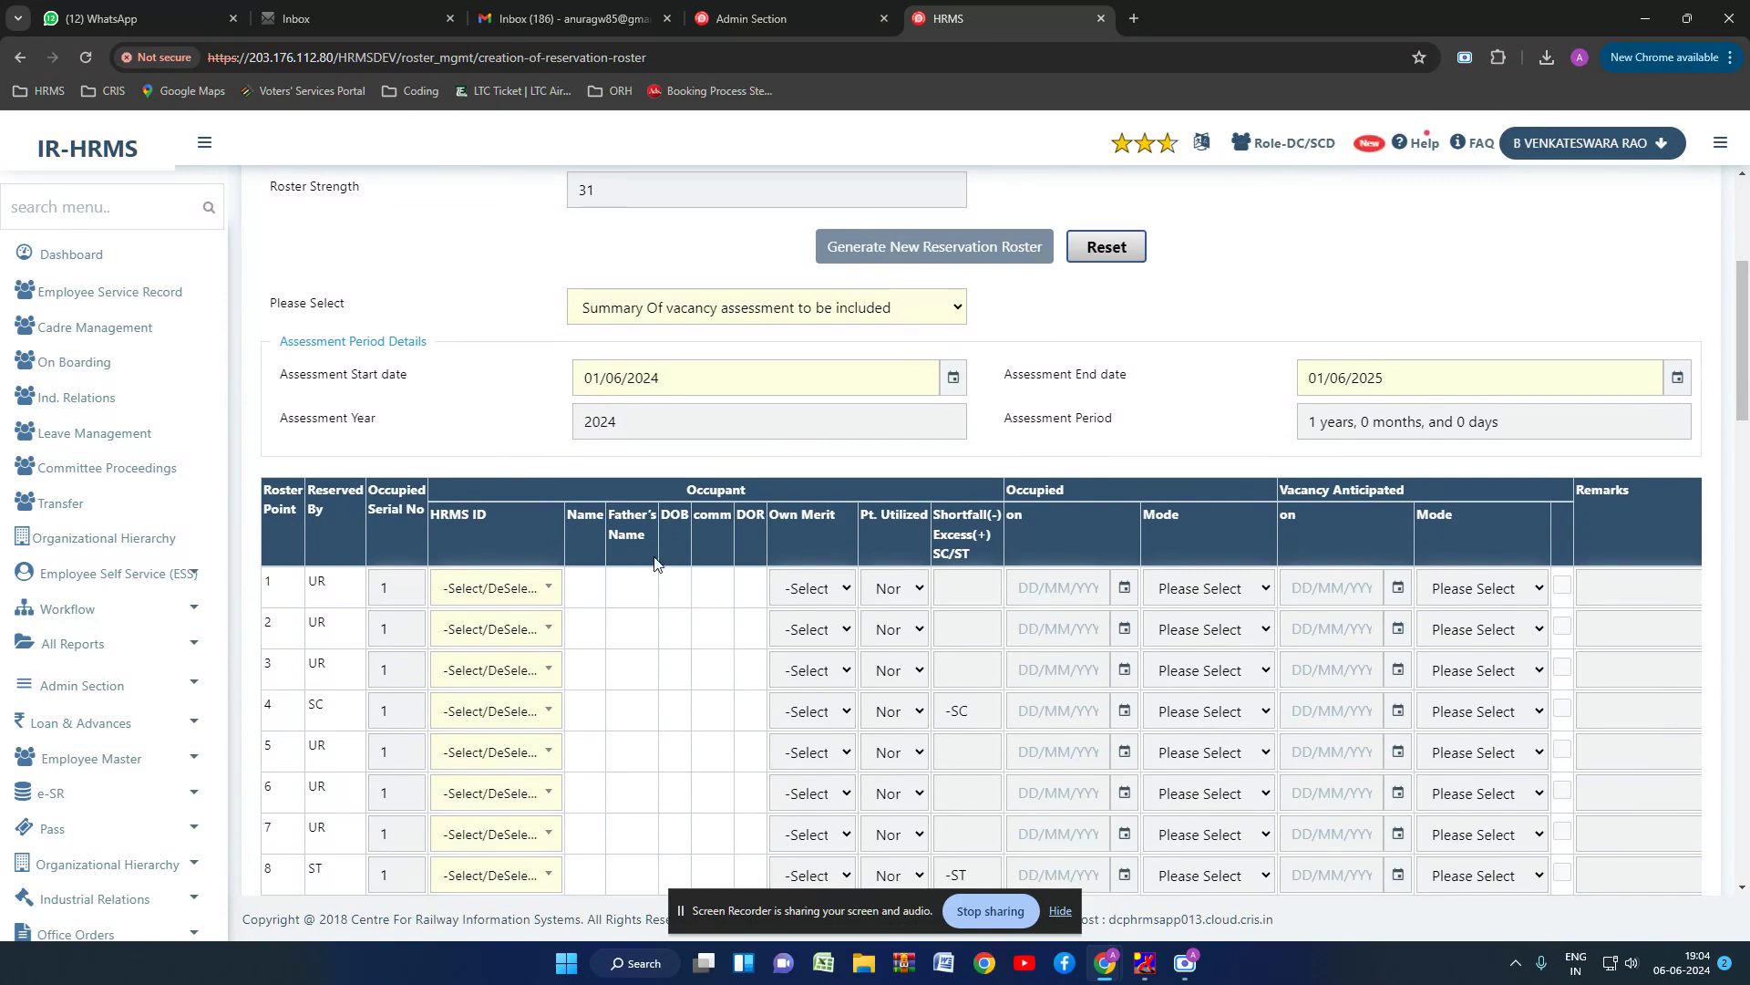
scroll(592, 583, "down", 1)
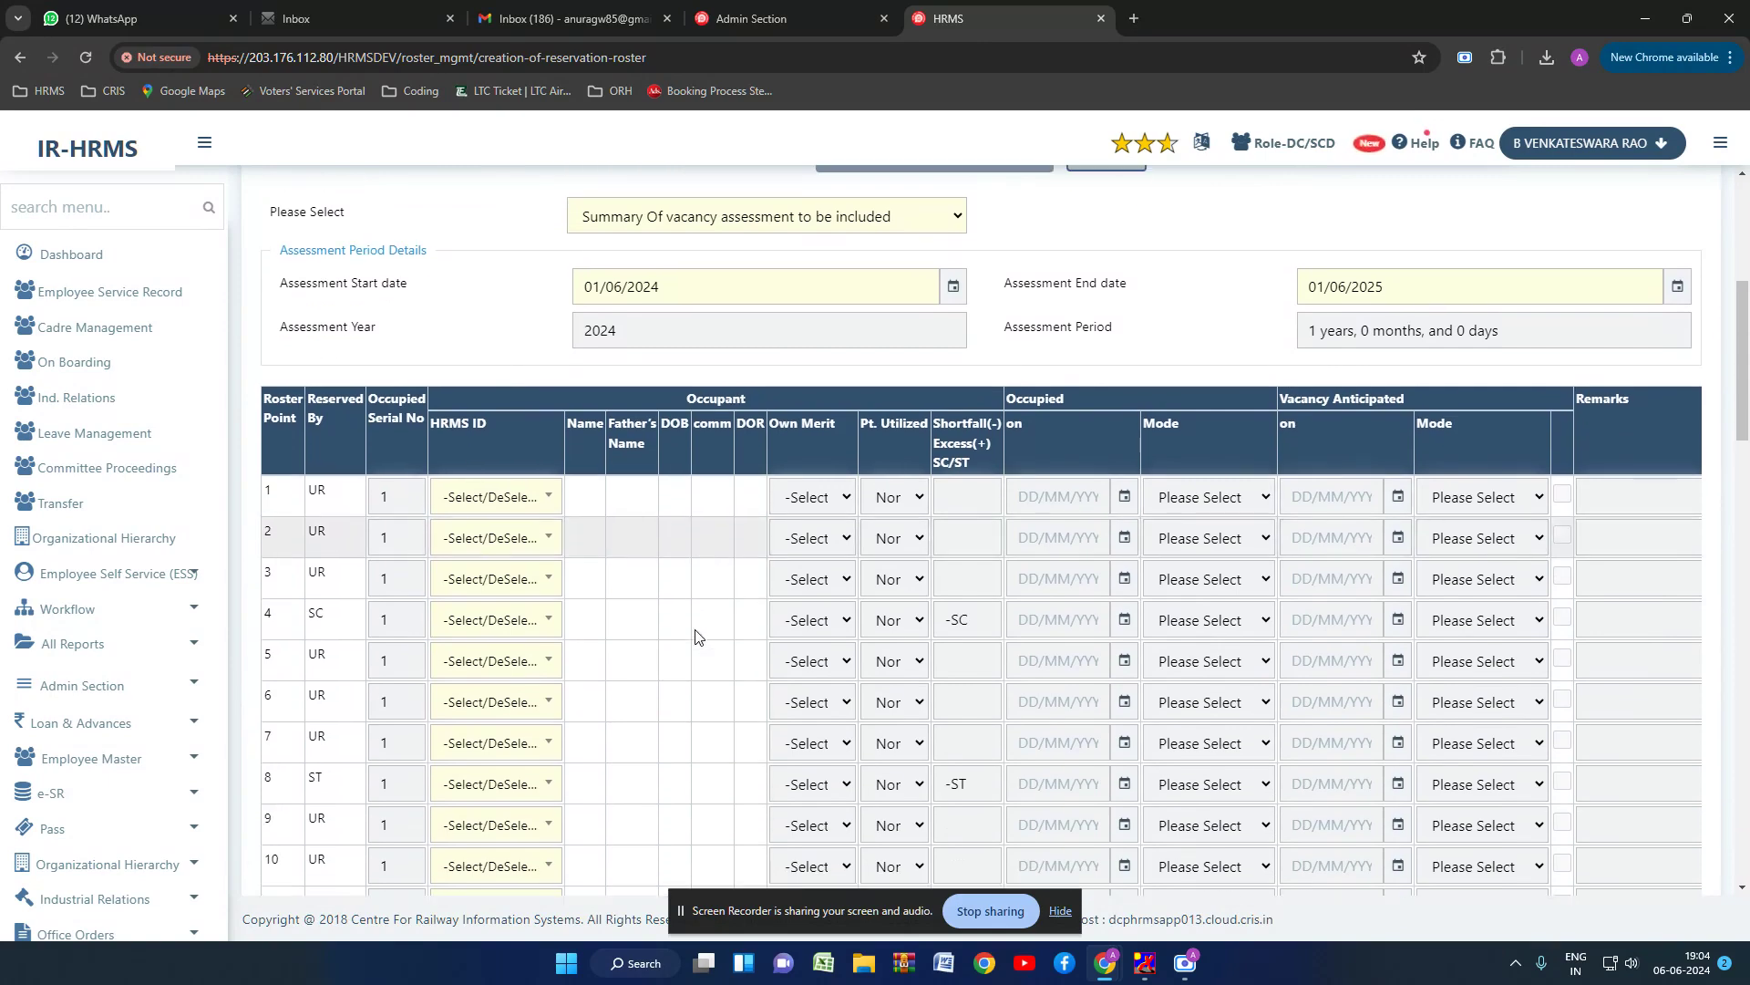
Assign employees to roster points 1, 2 and 3: a GEN, an OBC and an ST employee
left_click(523, 495)
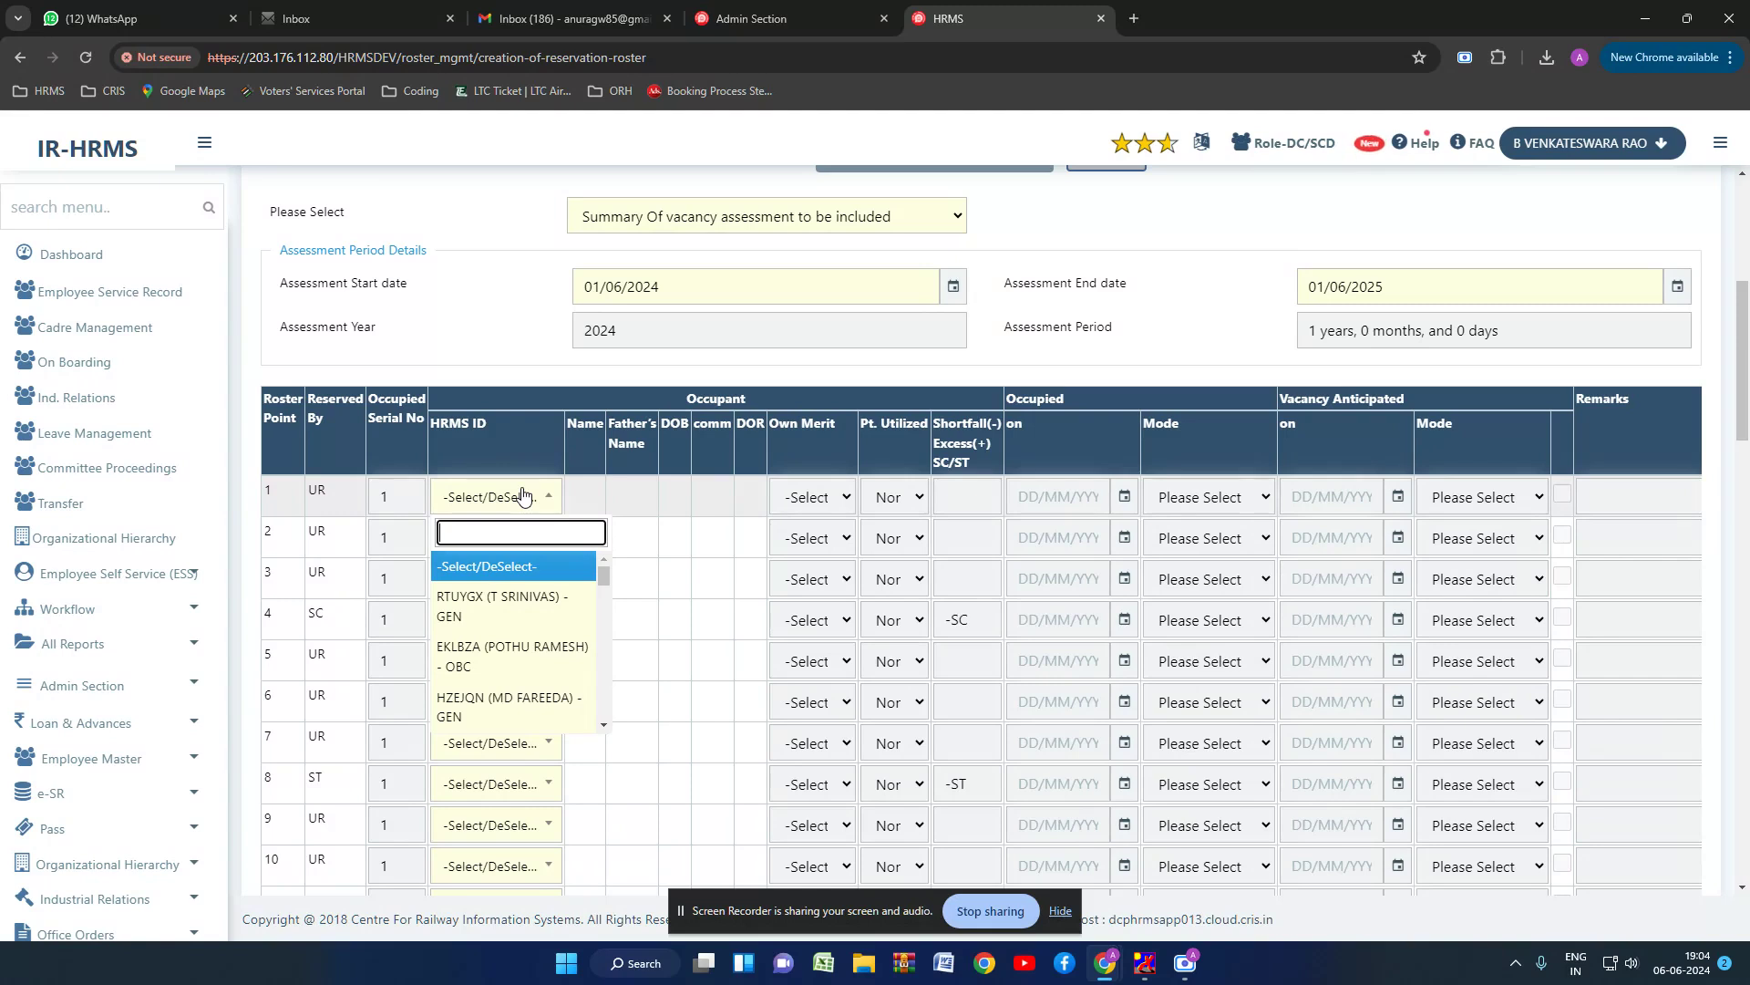
left_click(497, 362)
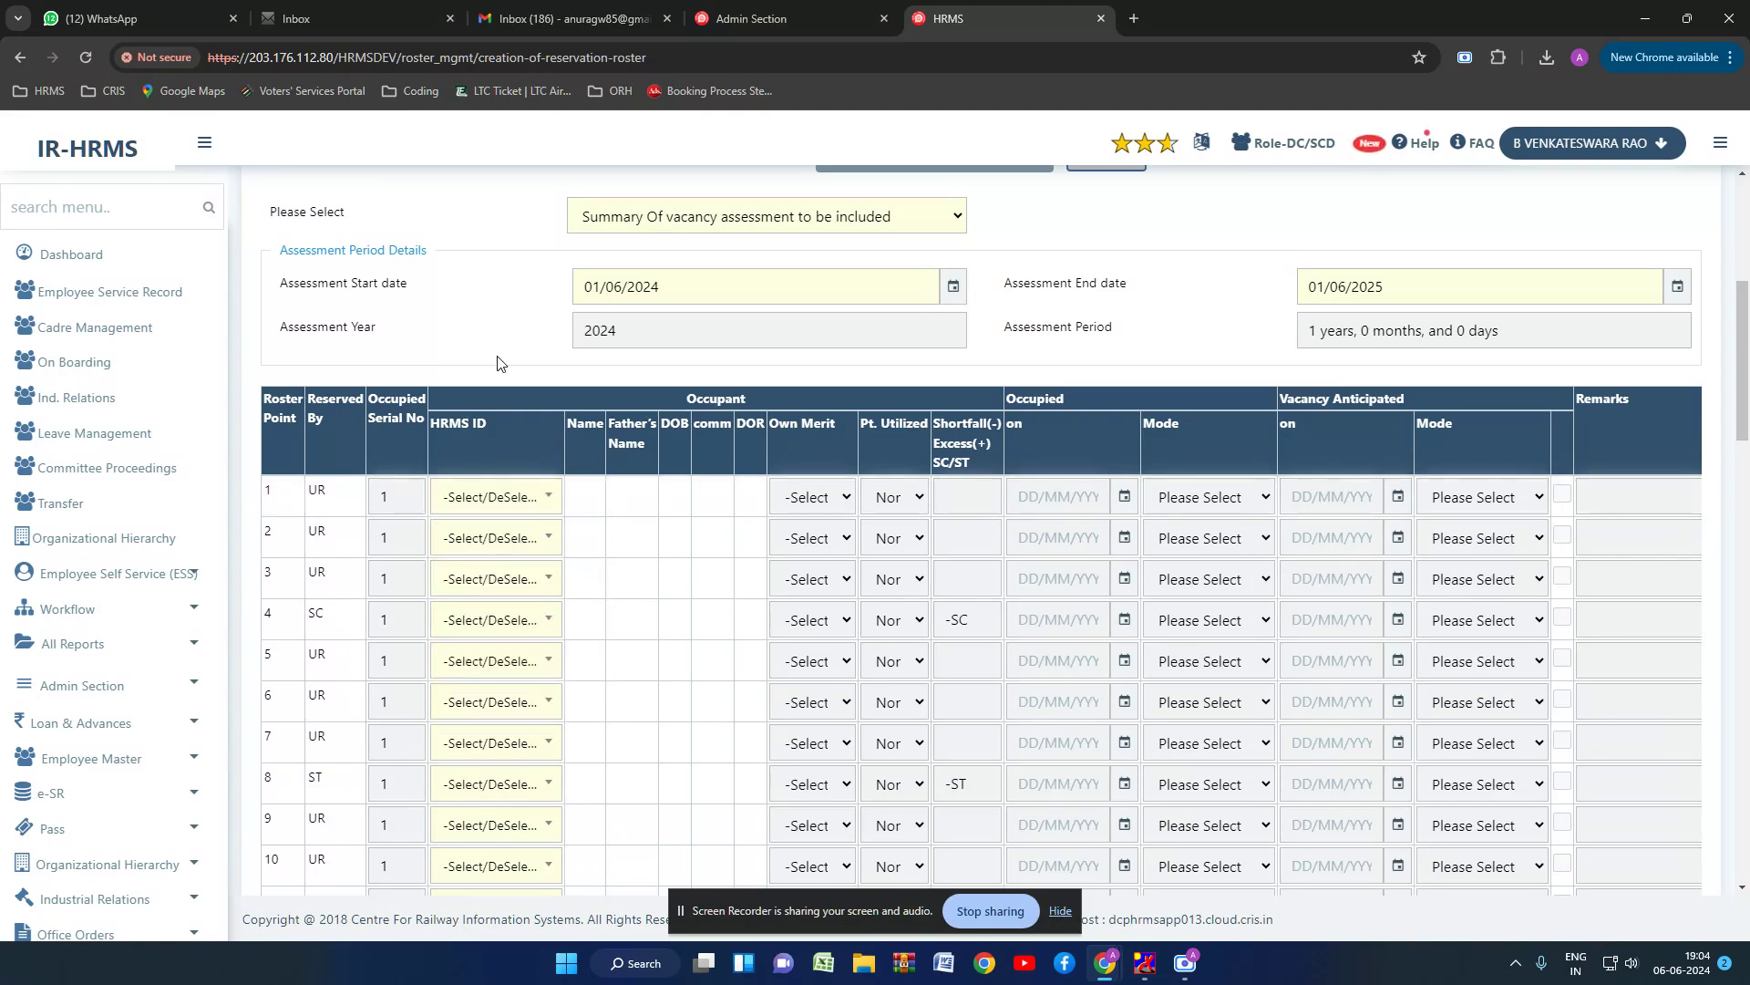
scroll(500, 363, "down", 1)
left_click(518, 410)
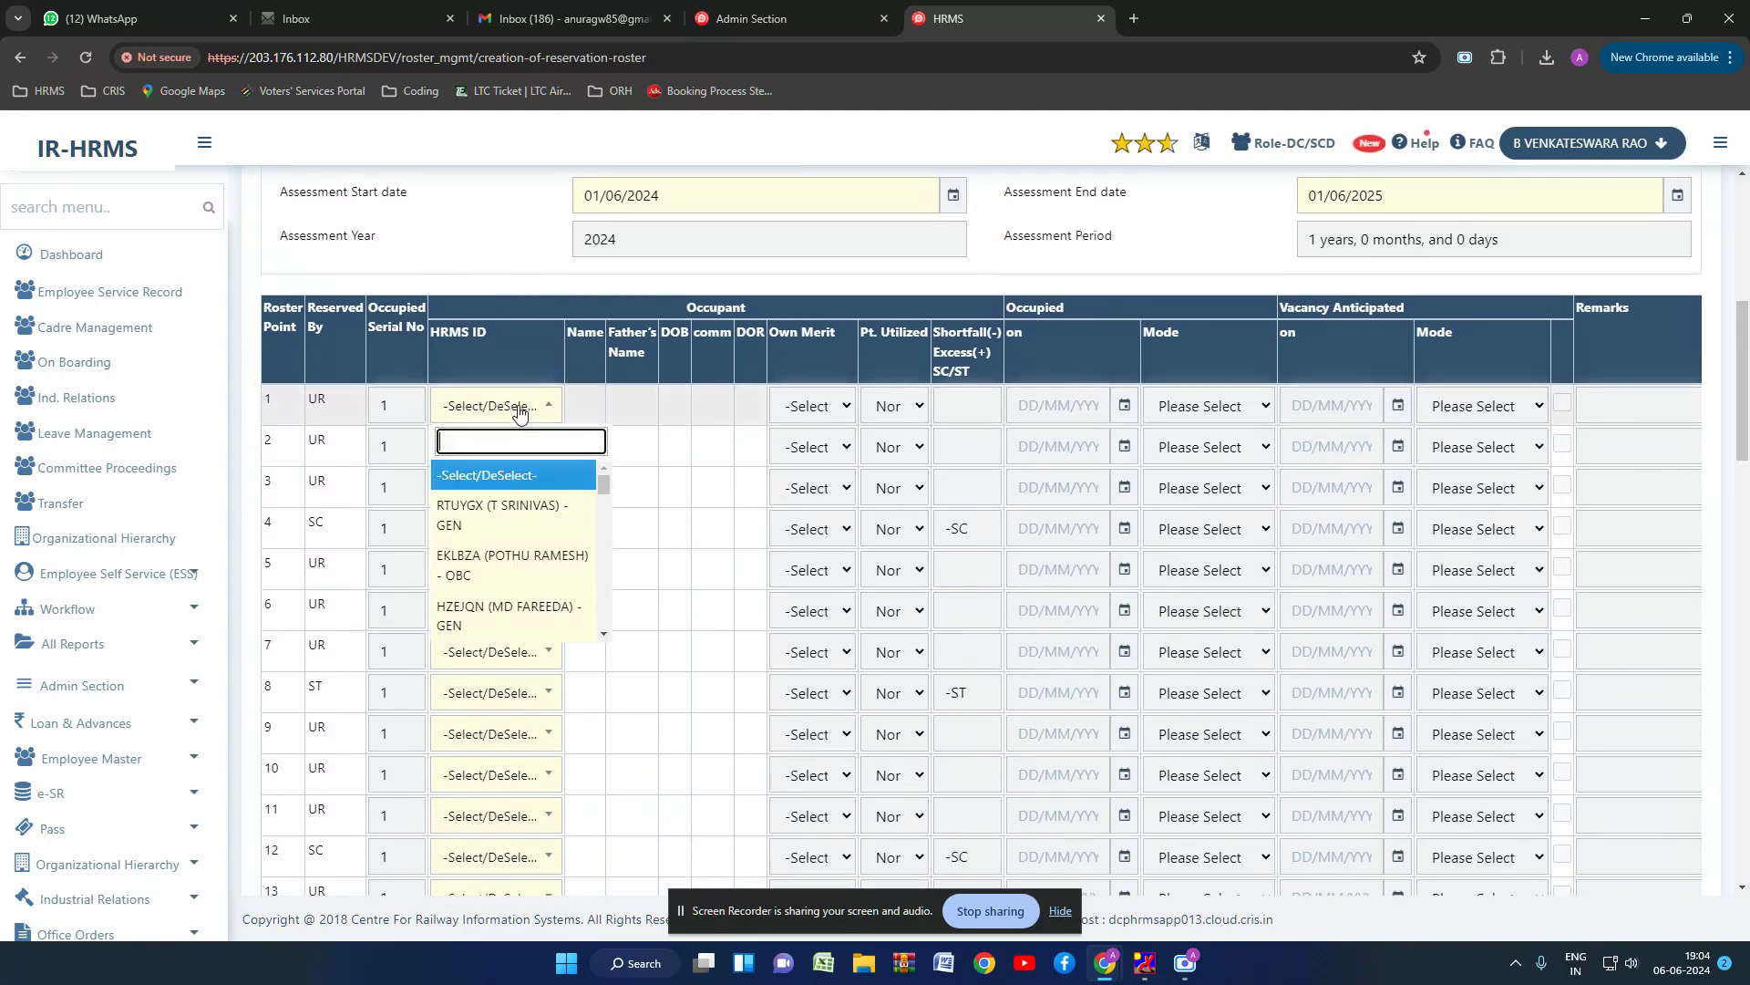
left_click(519, 511)
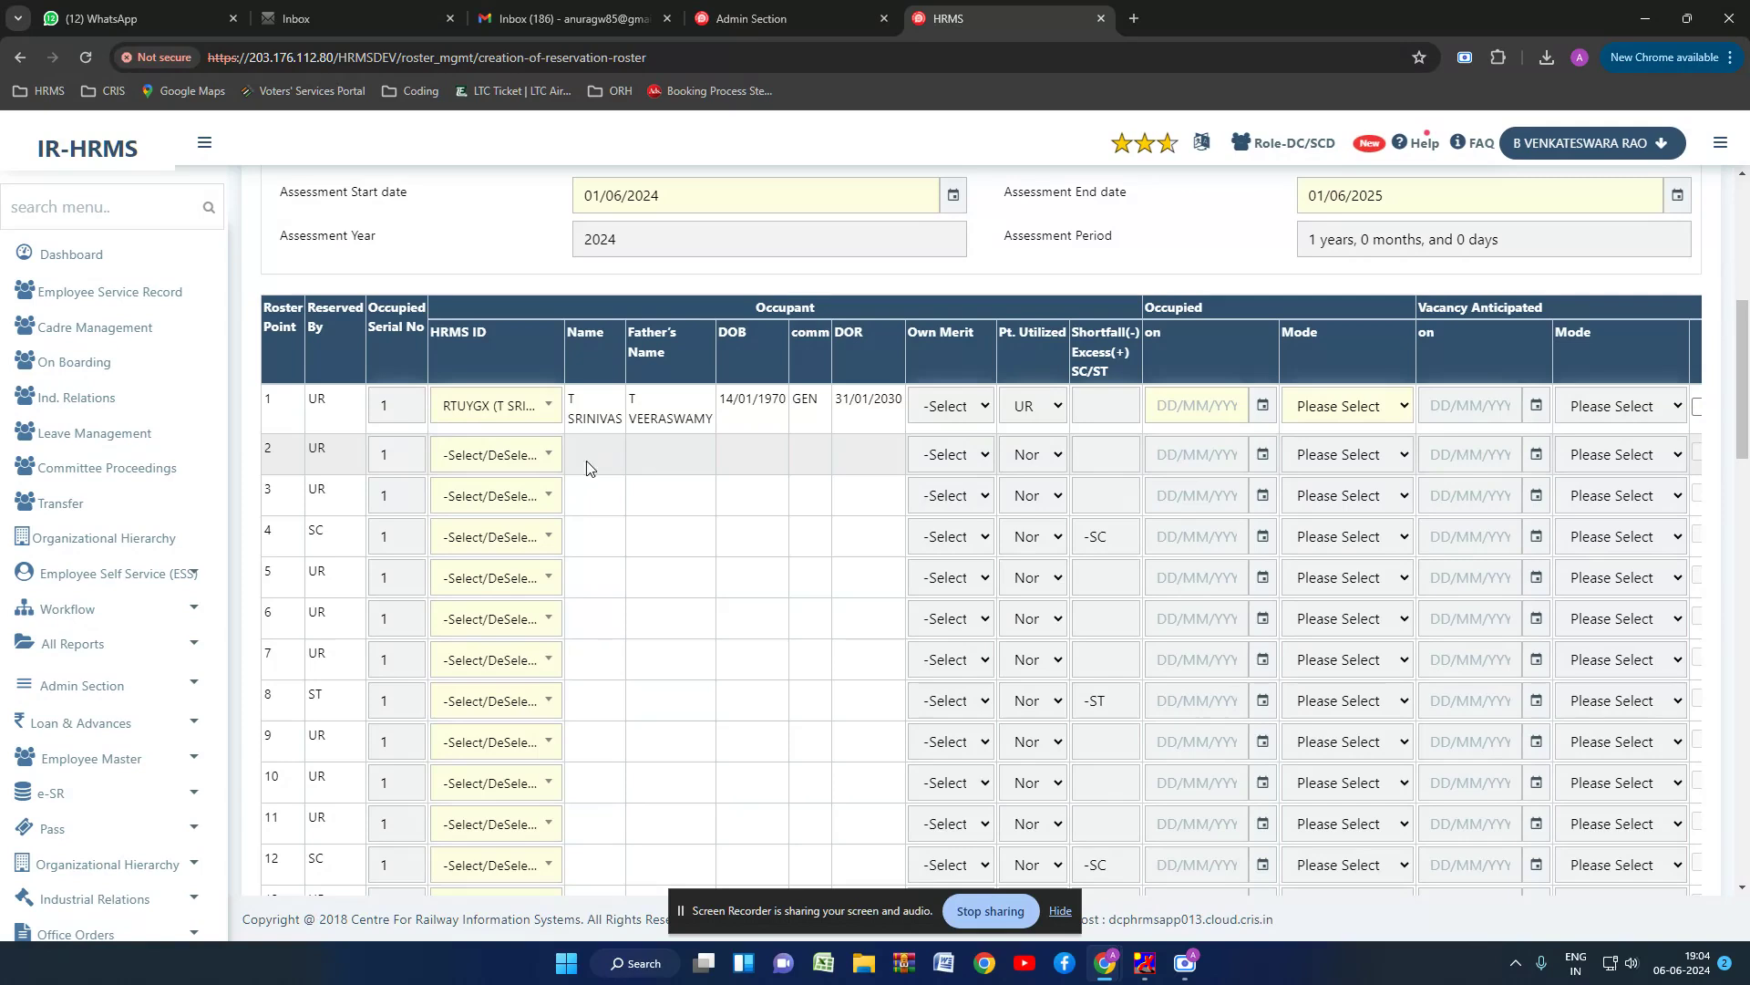
left_click(474, 458)
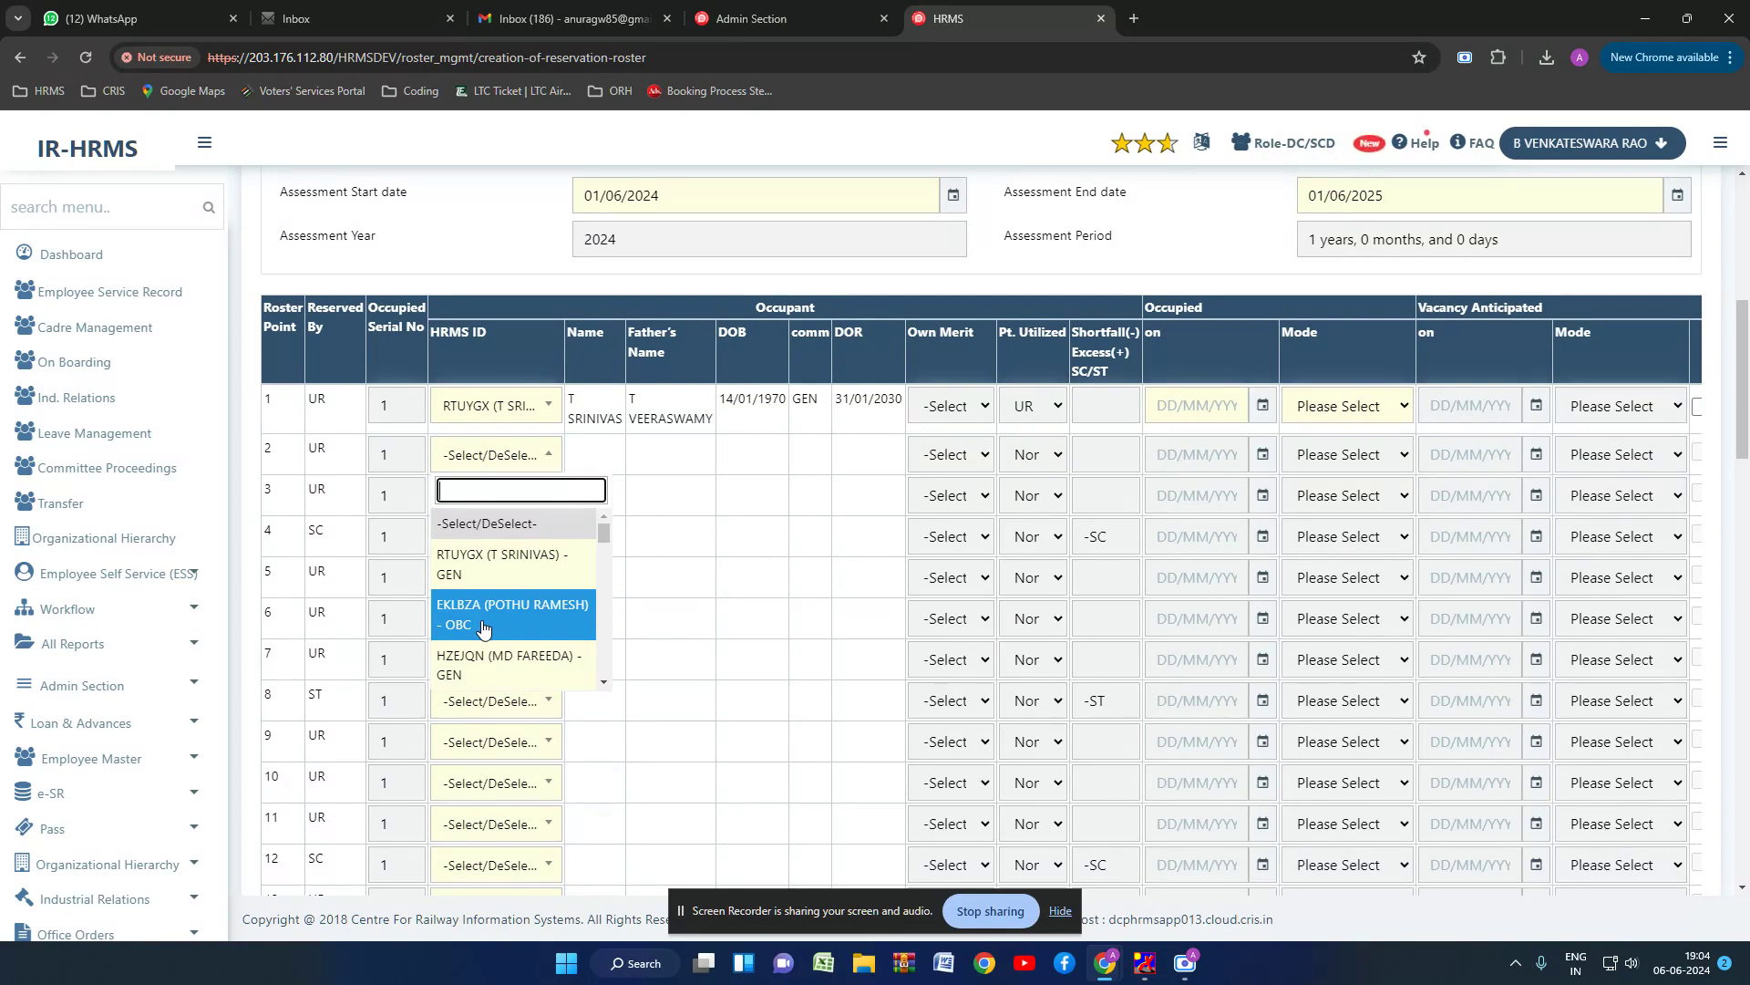
left_click(482, 628)
left_click(507, 501)
scroll(533, 619, "down", 1)
left_click(501, 664)
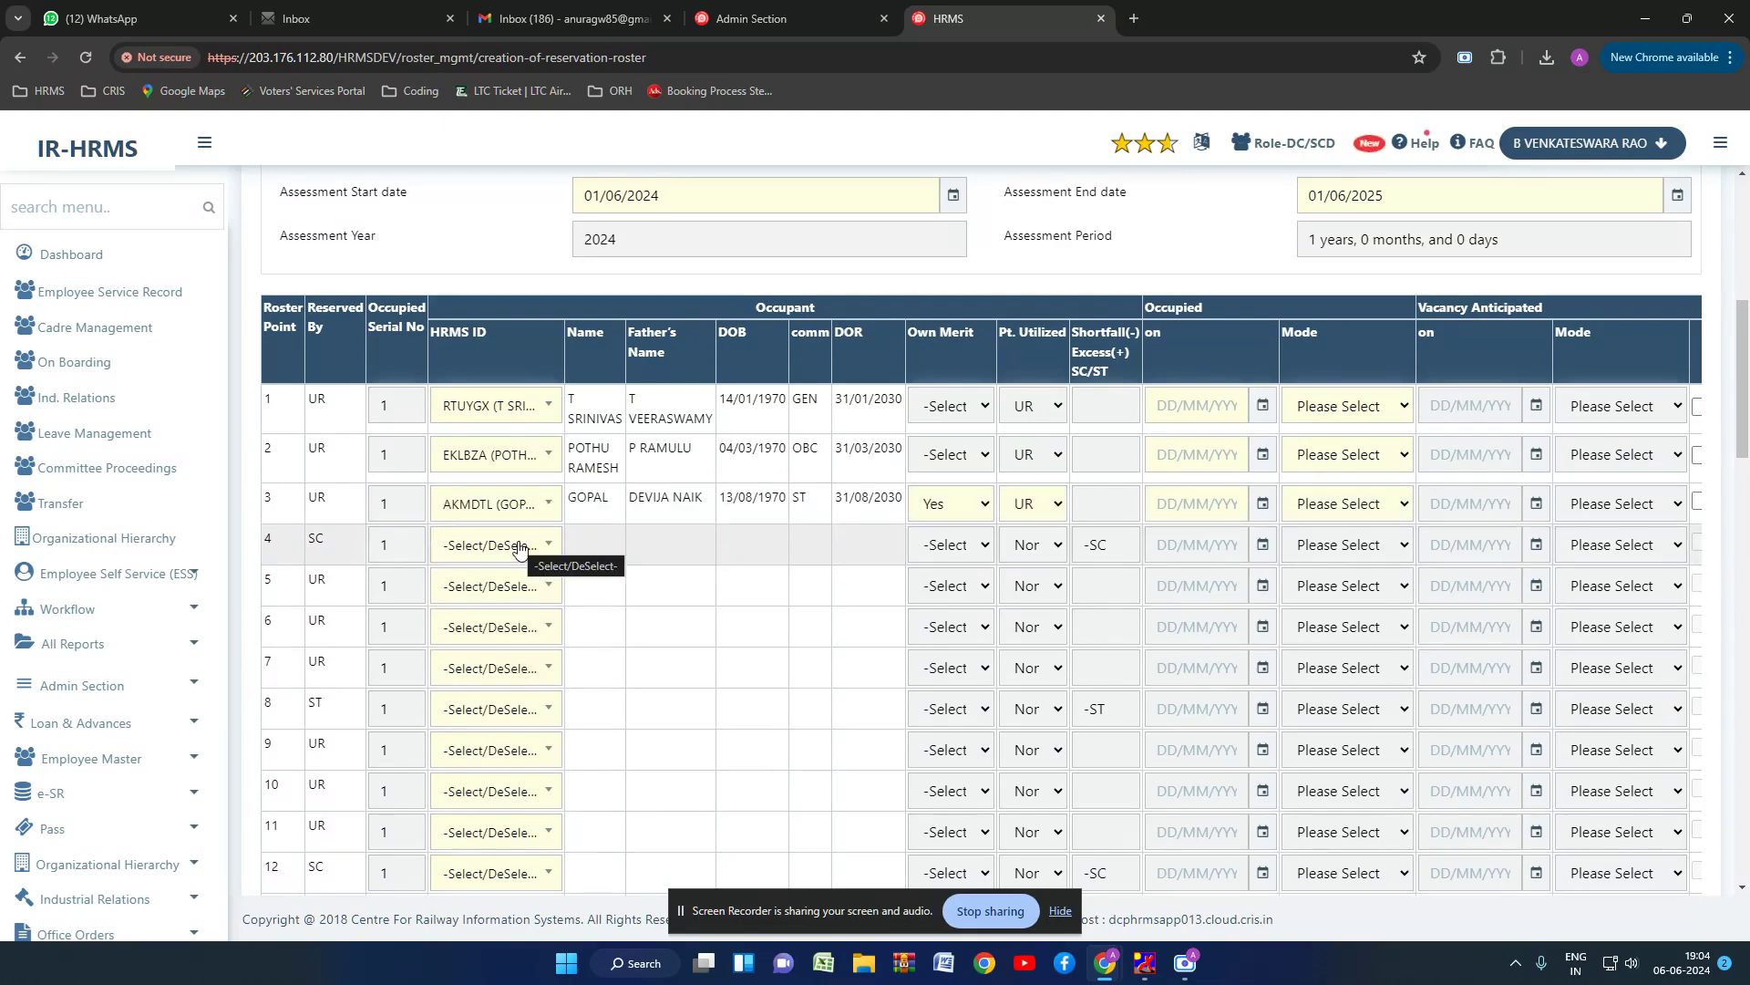
Try assigning a GEN employee to roster point 4
left_click(480, 558)
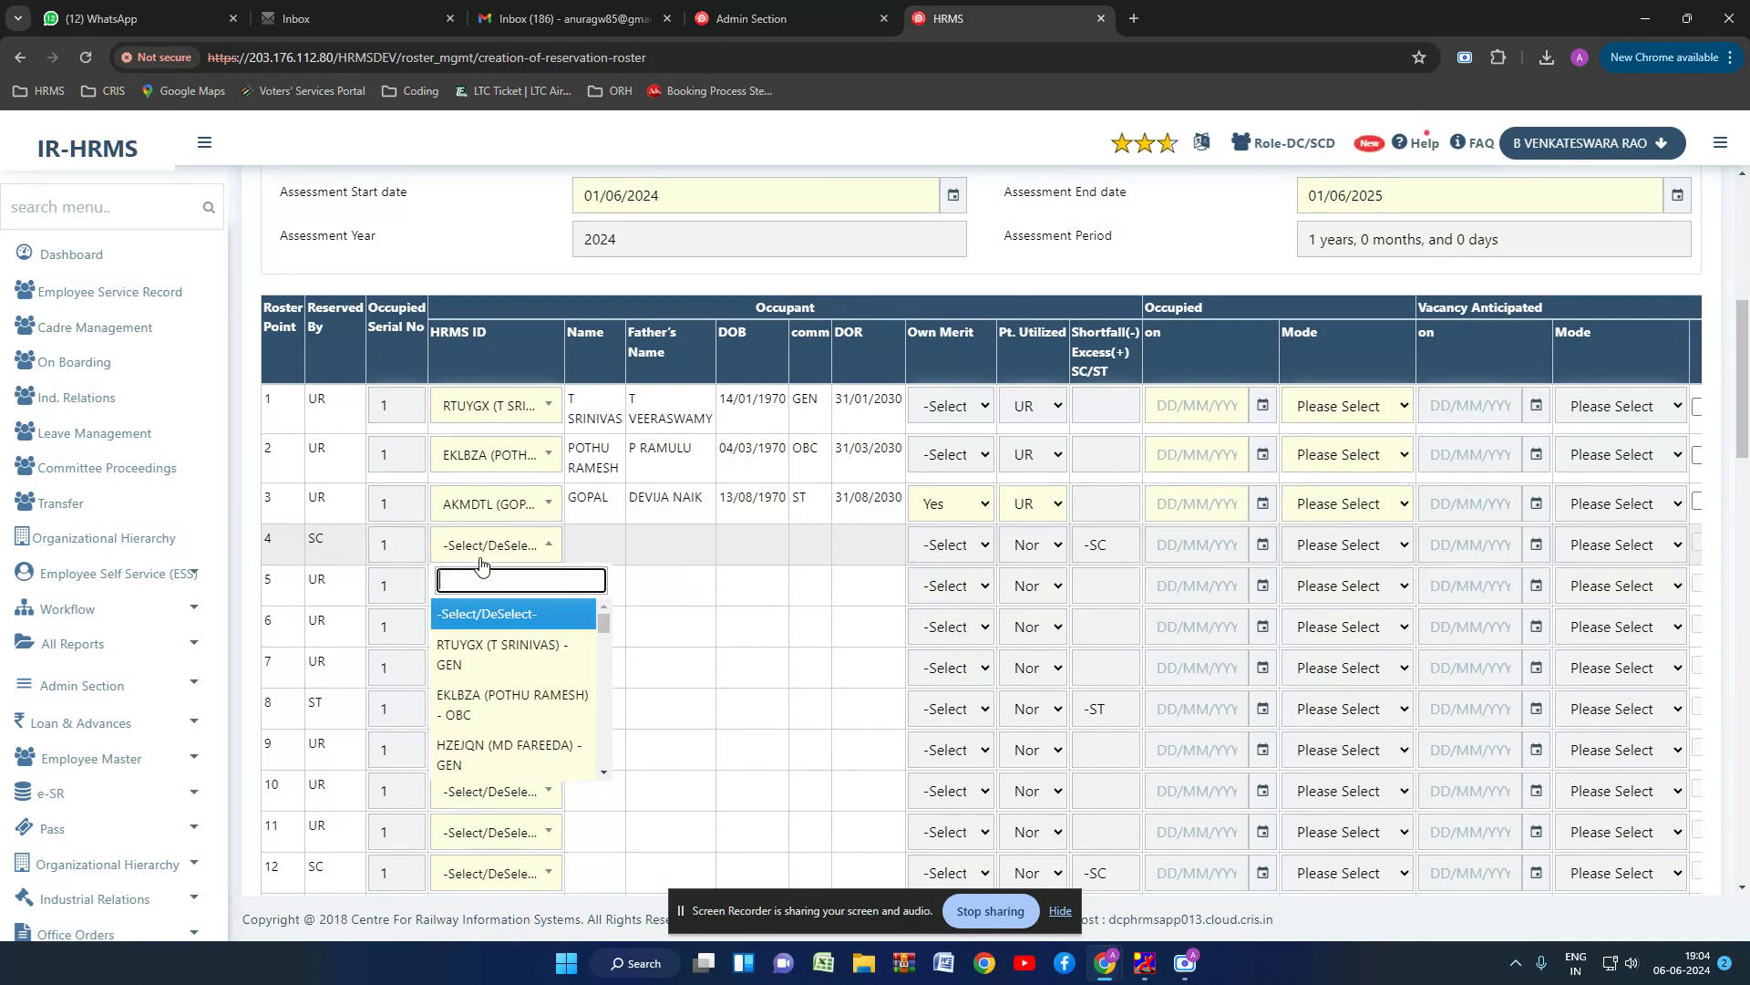
scroll(516, 693, "down", 1)
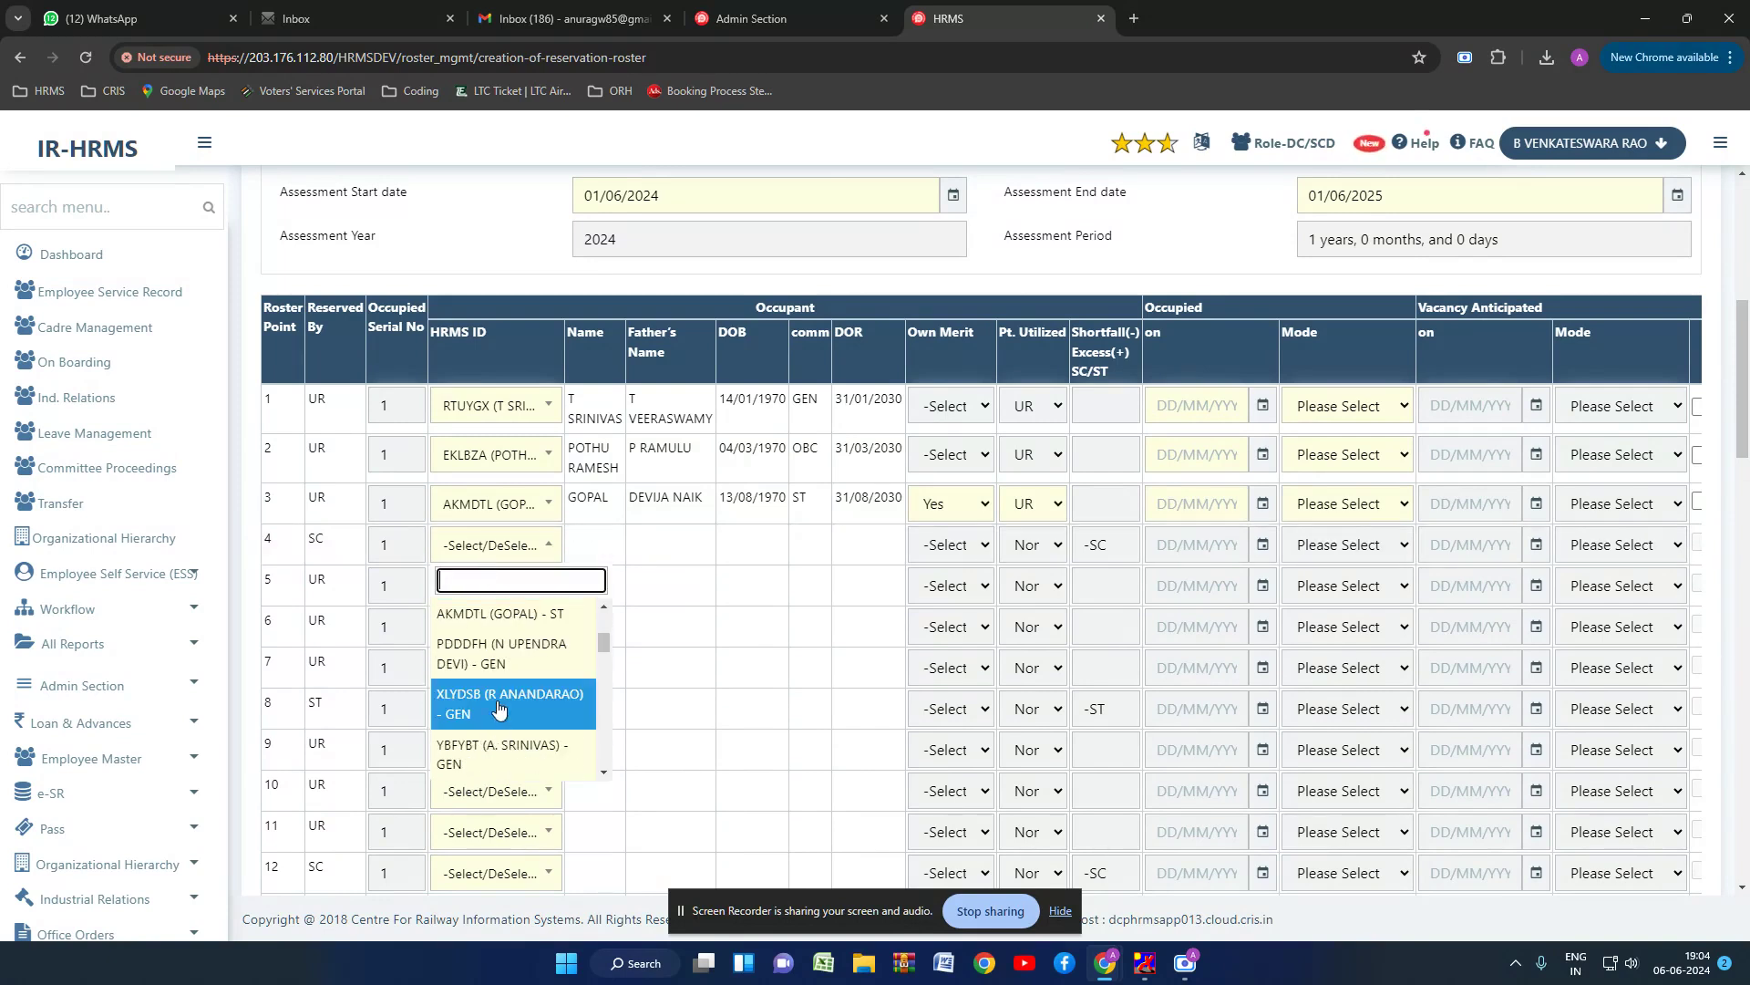
left_click(497, 659)
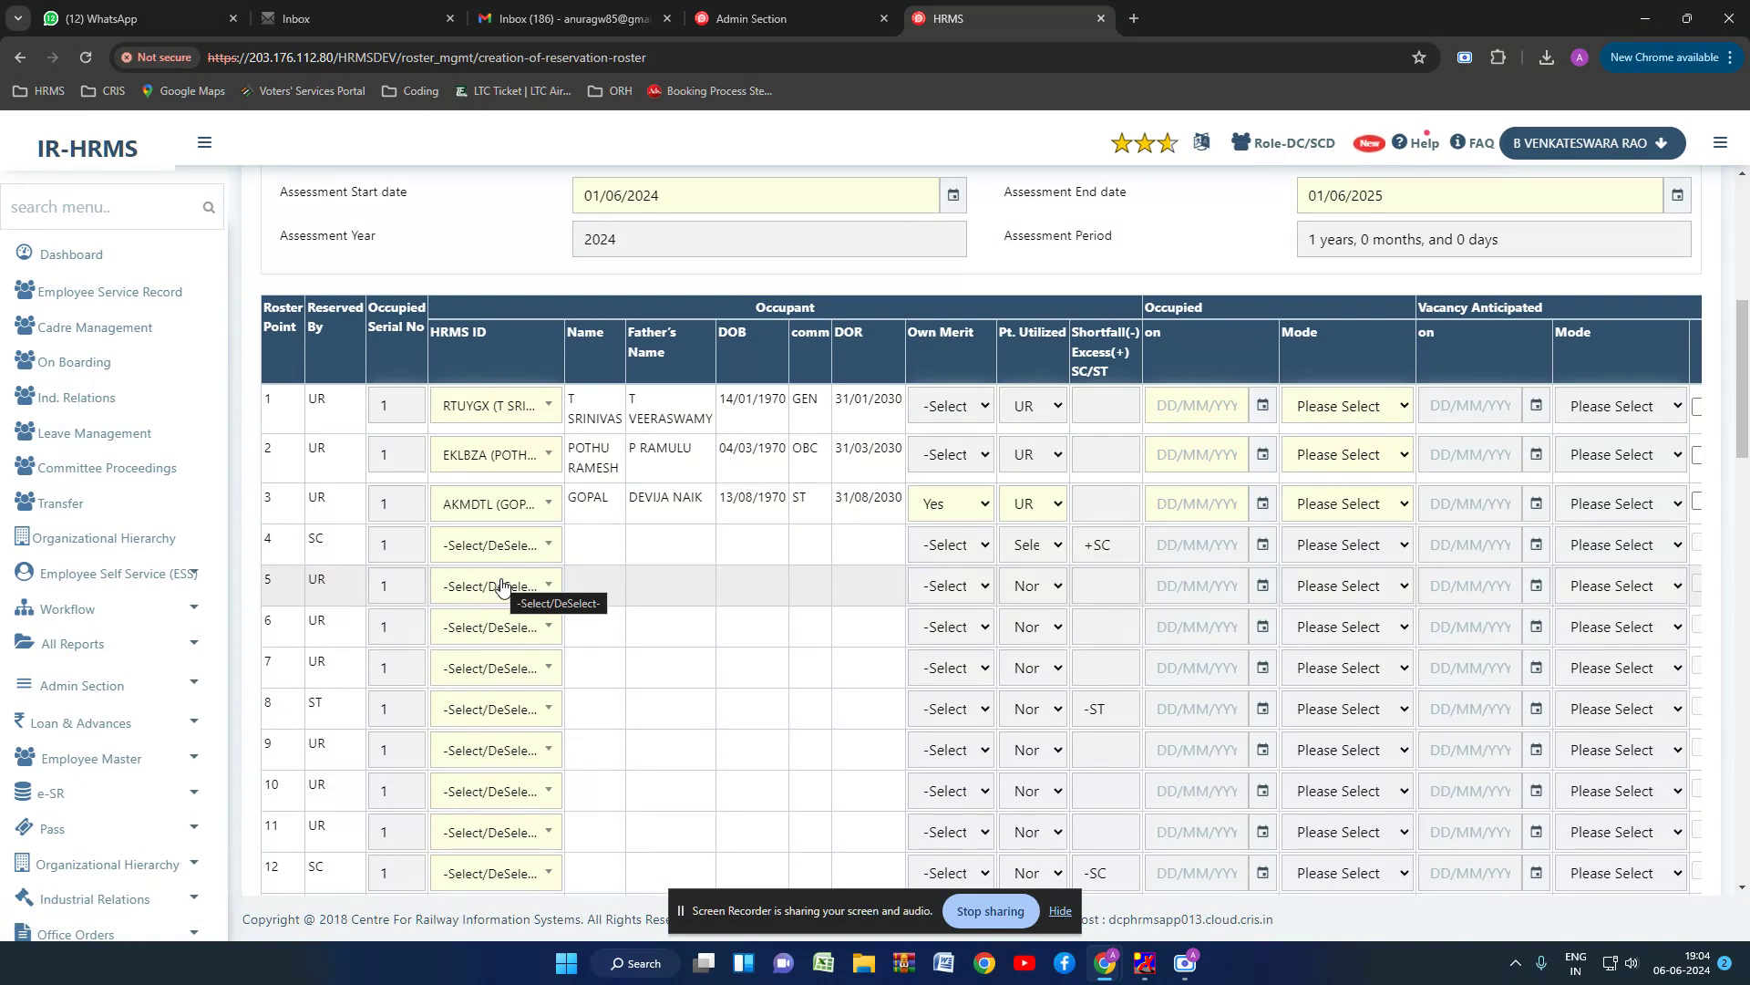
scroll(501, 585, "down", 1)
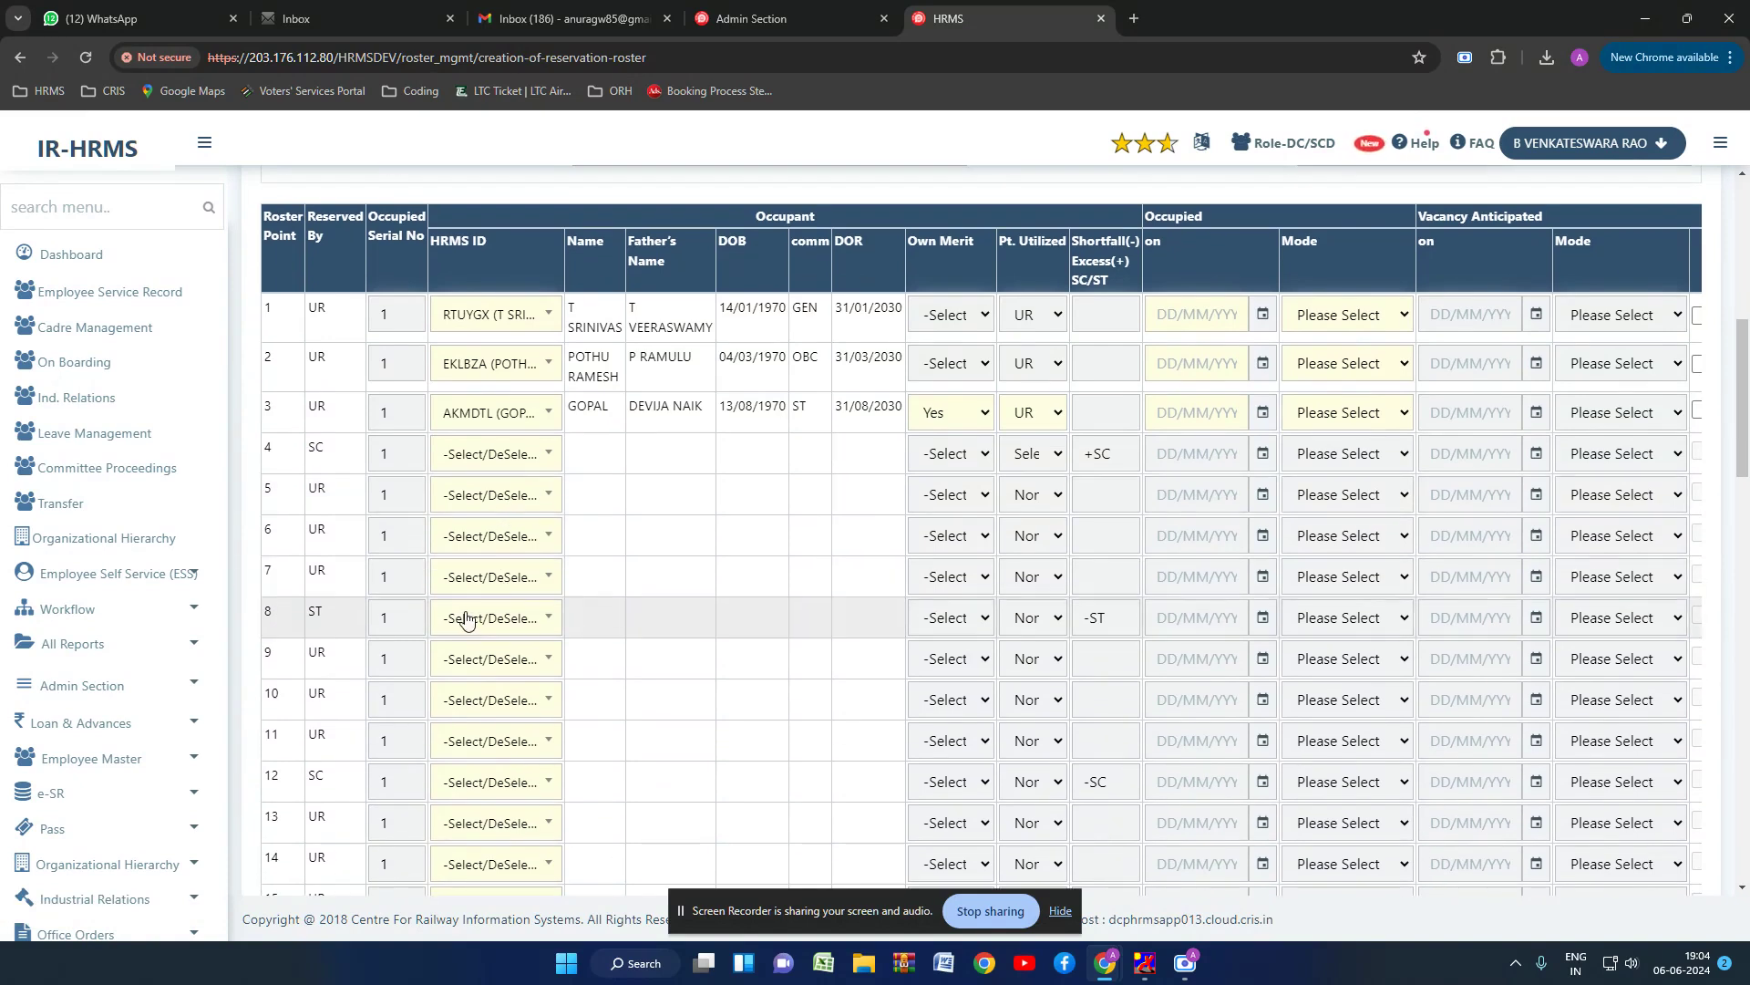
Assign a GEN employee to roster point 5 and an SC employee to point 6
left_click(538, 495)
scroll(536, 645, "down", 2)
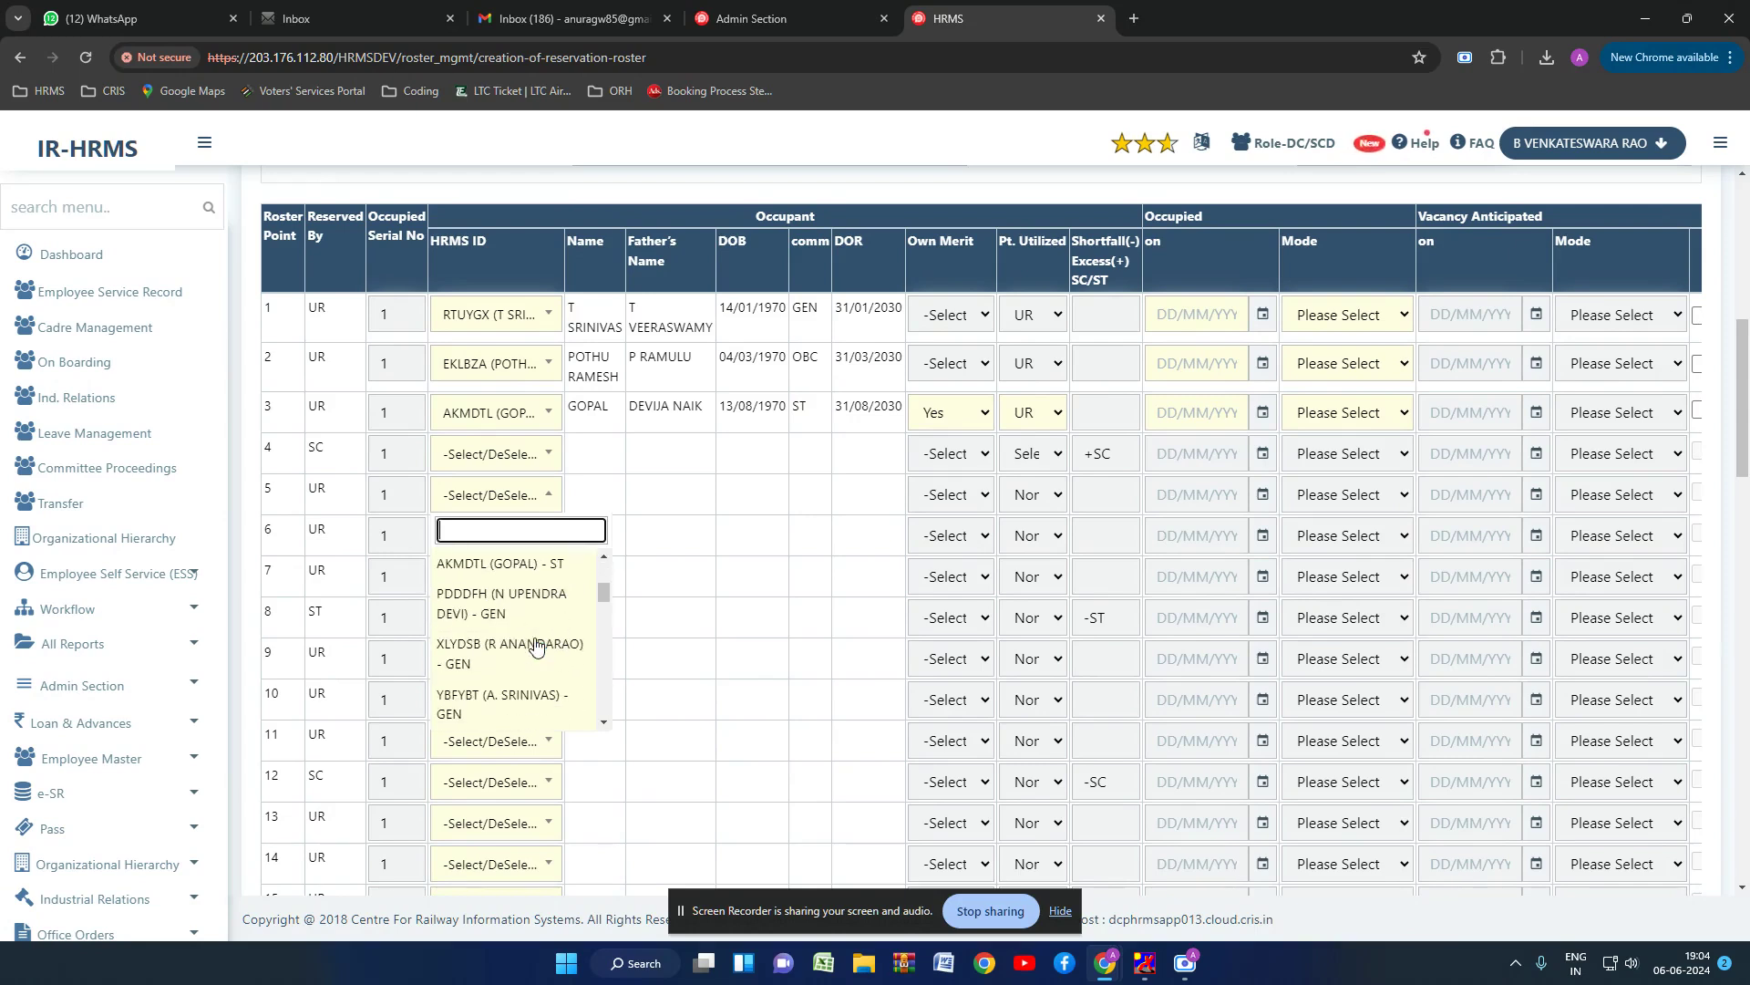
left_click(521, 663)
left_click(509, 547)
scroll(529, 688, "down", 3)
scroll(530, 695, "down", 2)
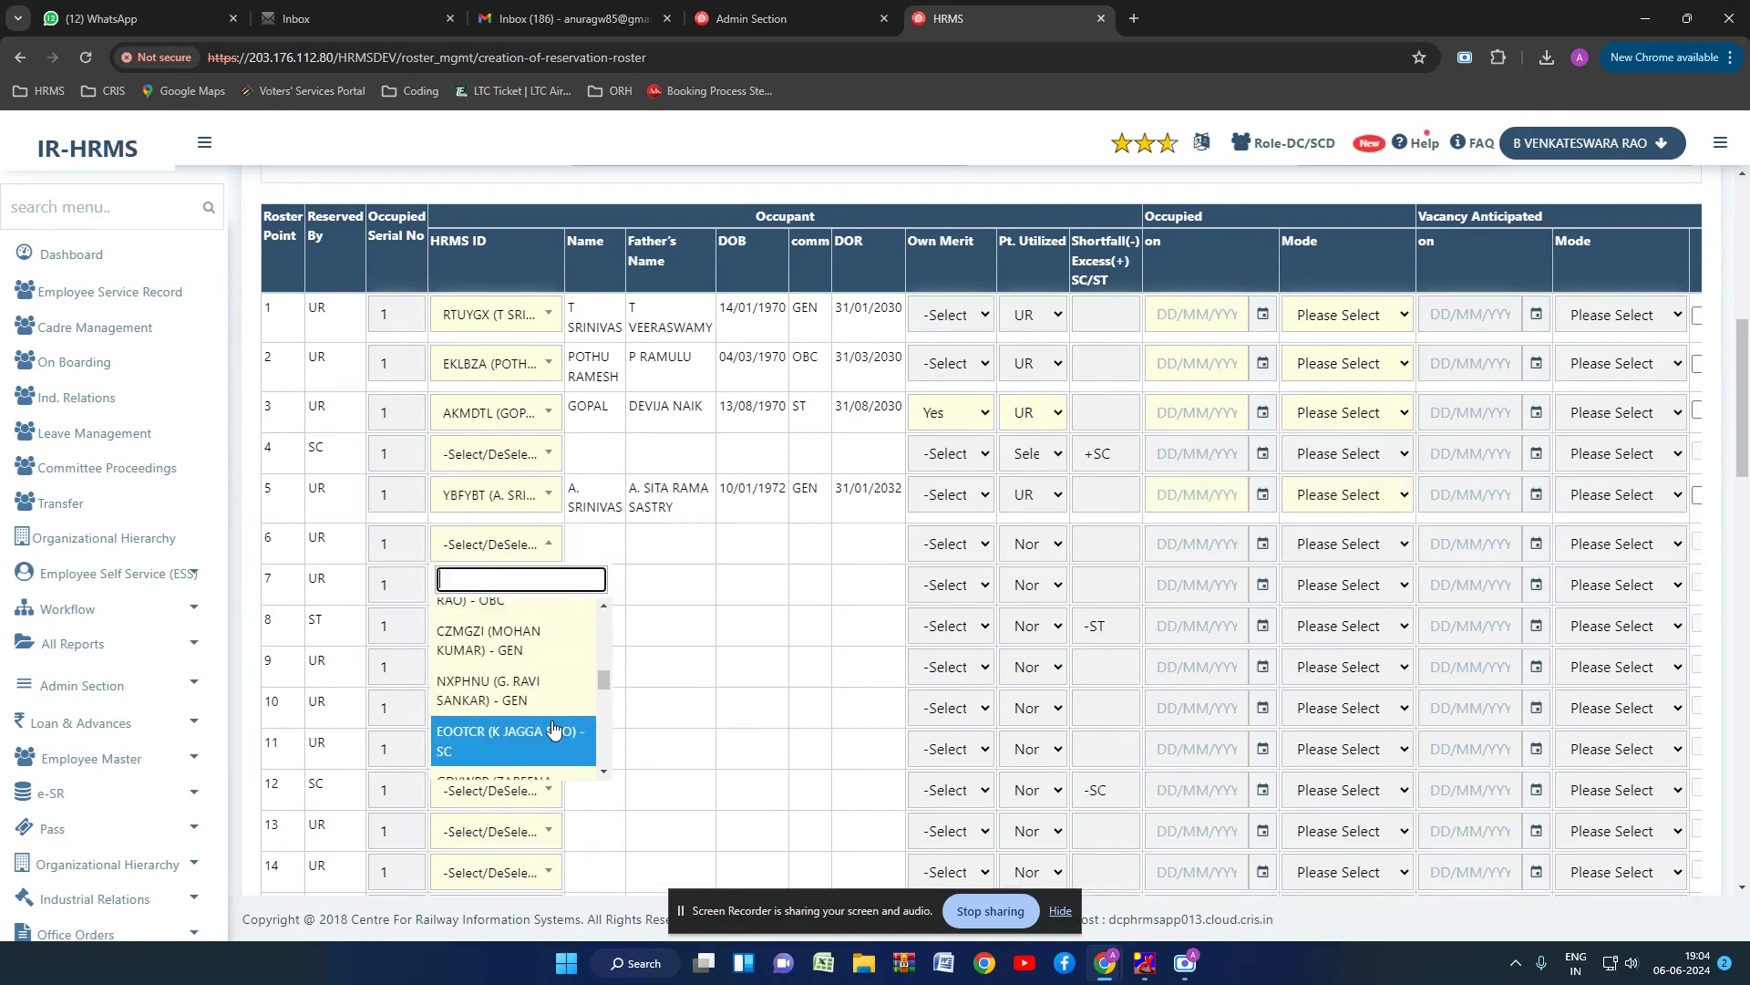
left_click(516, 755)
Leave roster point 7 empty and assign a GEN employee to point 9
left_click(521, 595)
scroll(515, 729, "down", 3)
left_click(724, 695)
left_click(501, 675)
scroll(510, 816, "down", 4)
scroll(513, 818, "down", 2)
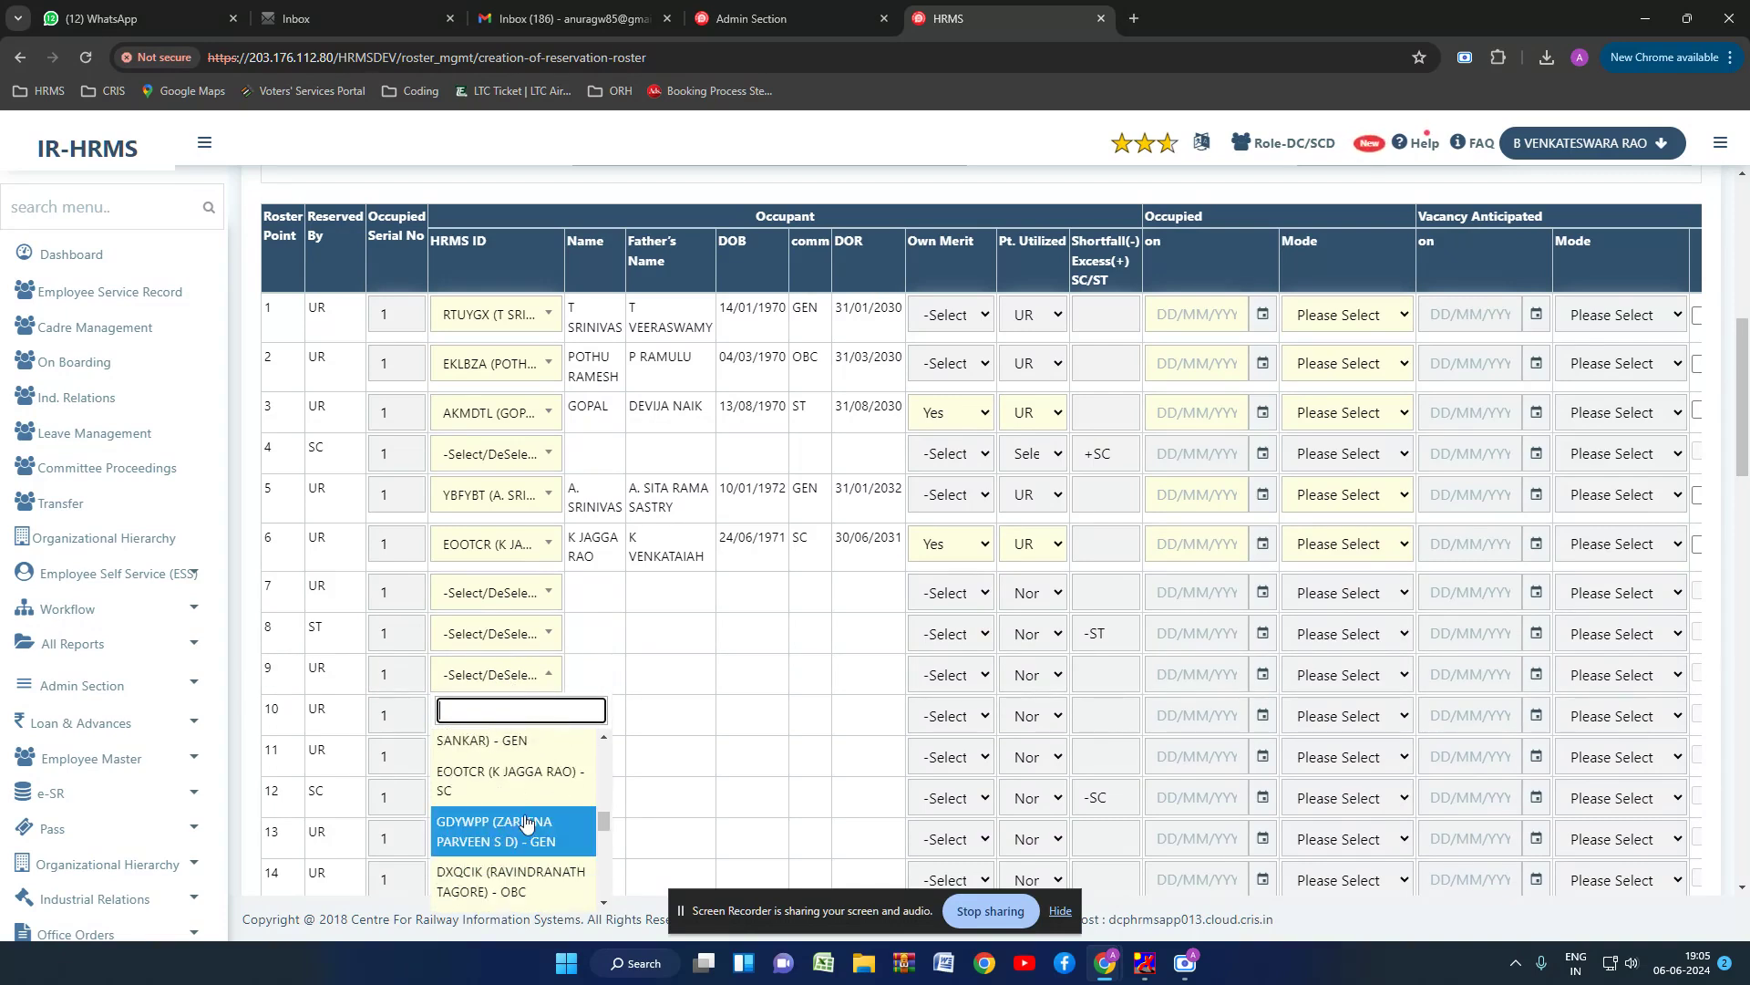
left_click(516, 825)
Fill roster point 8 with an ST employee after a duplicate choice is rejected
left_click(507, 636)
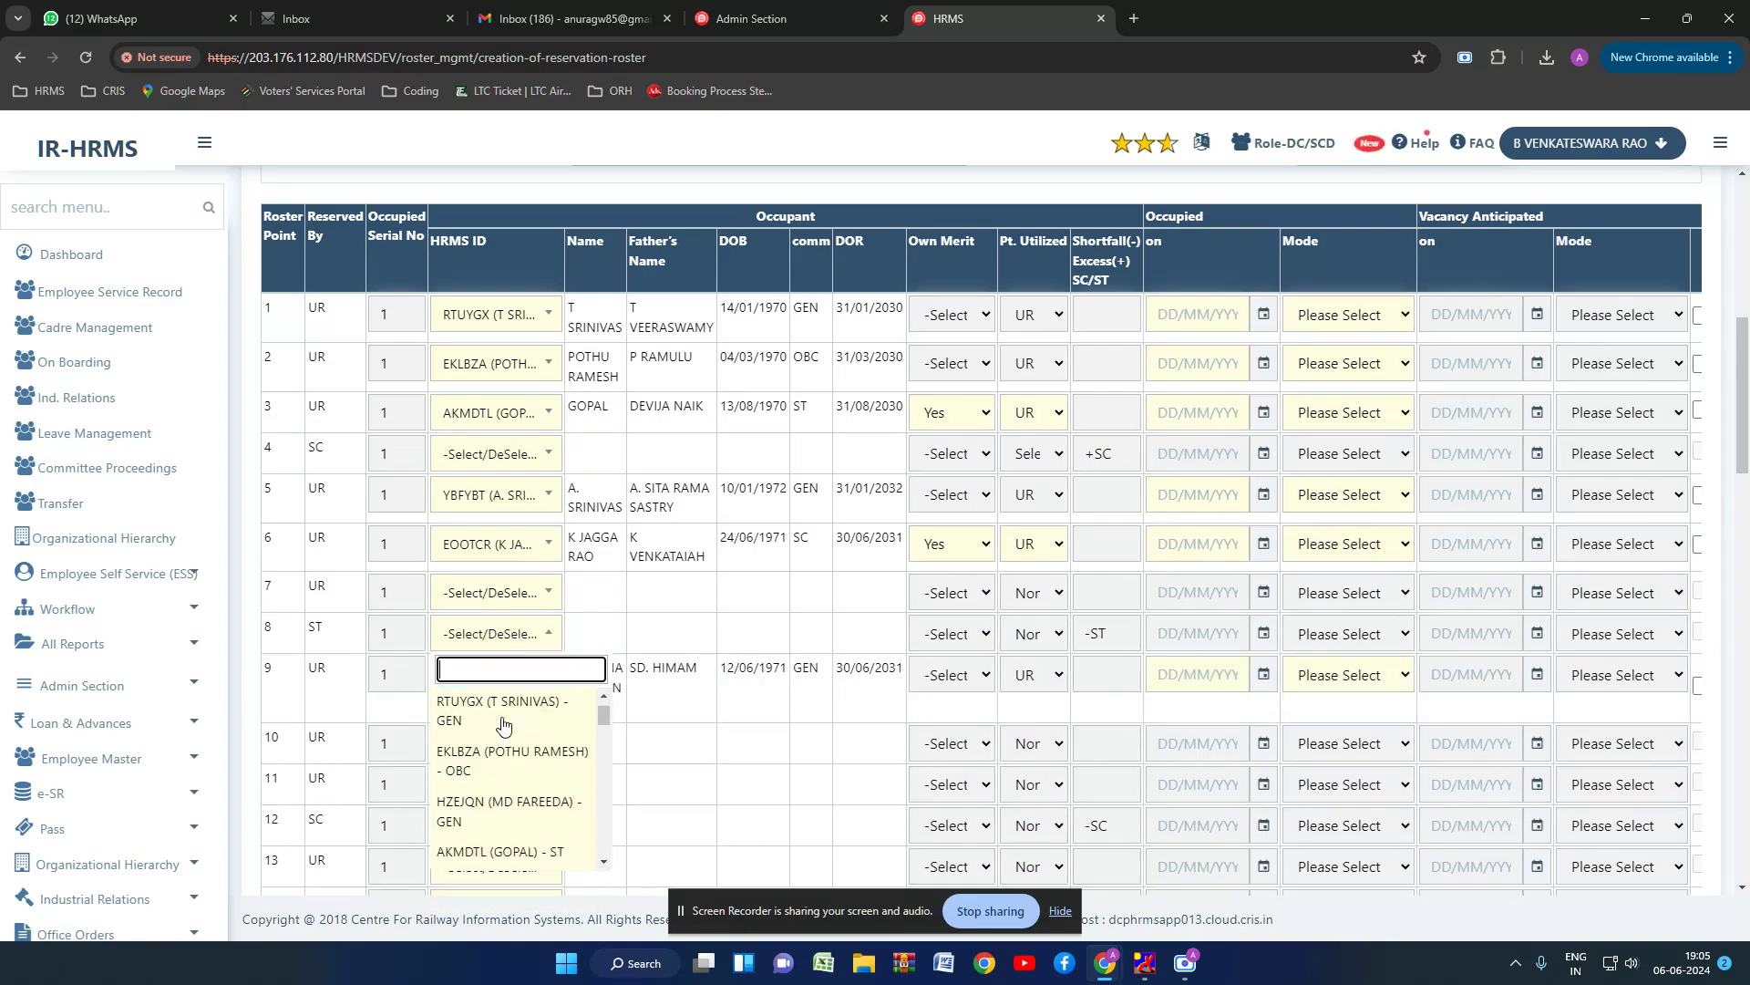
left_click(516, 703)
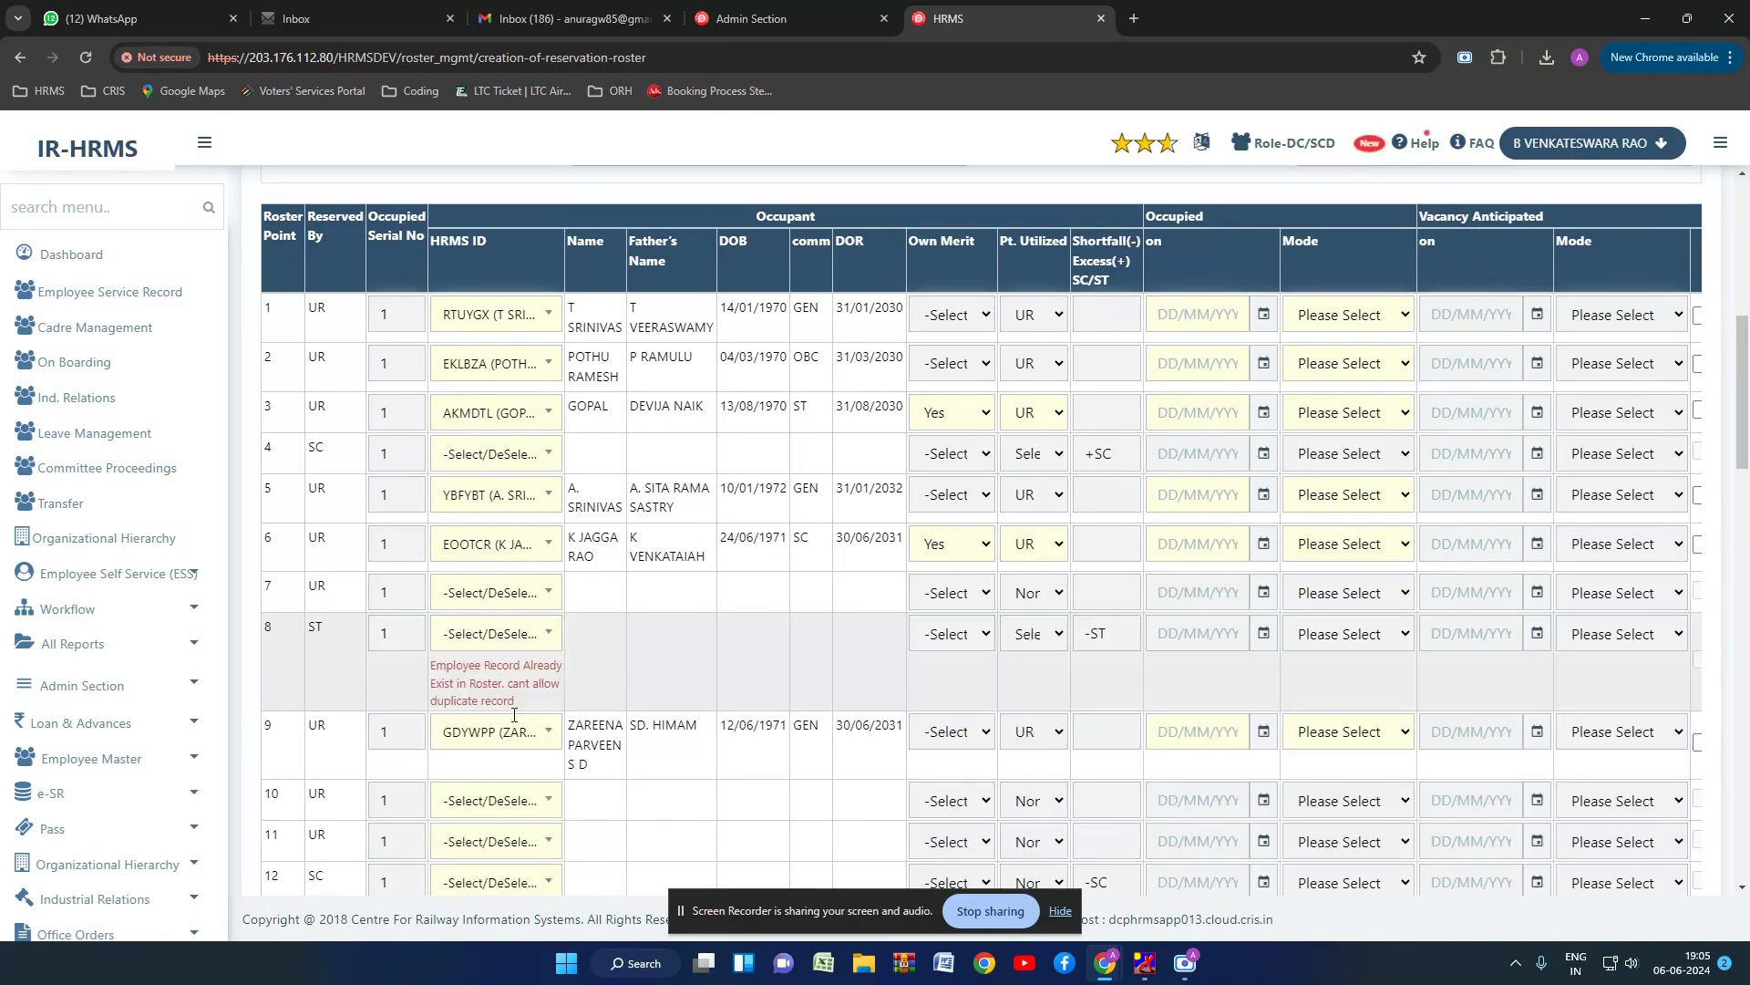
left_click(545, 640)
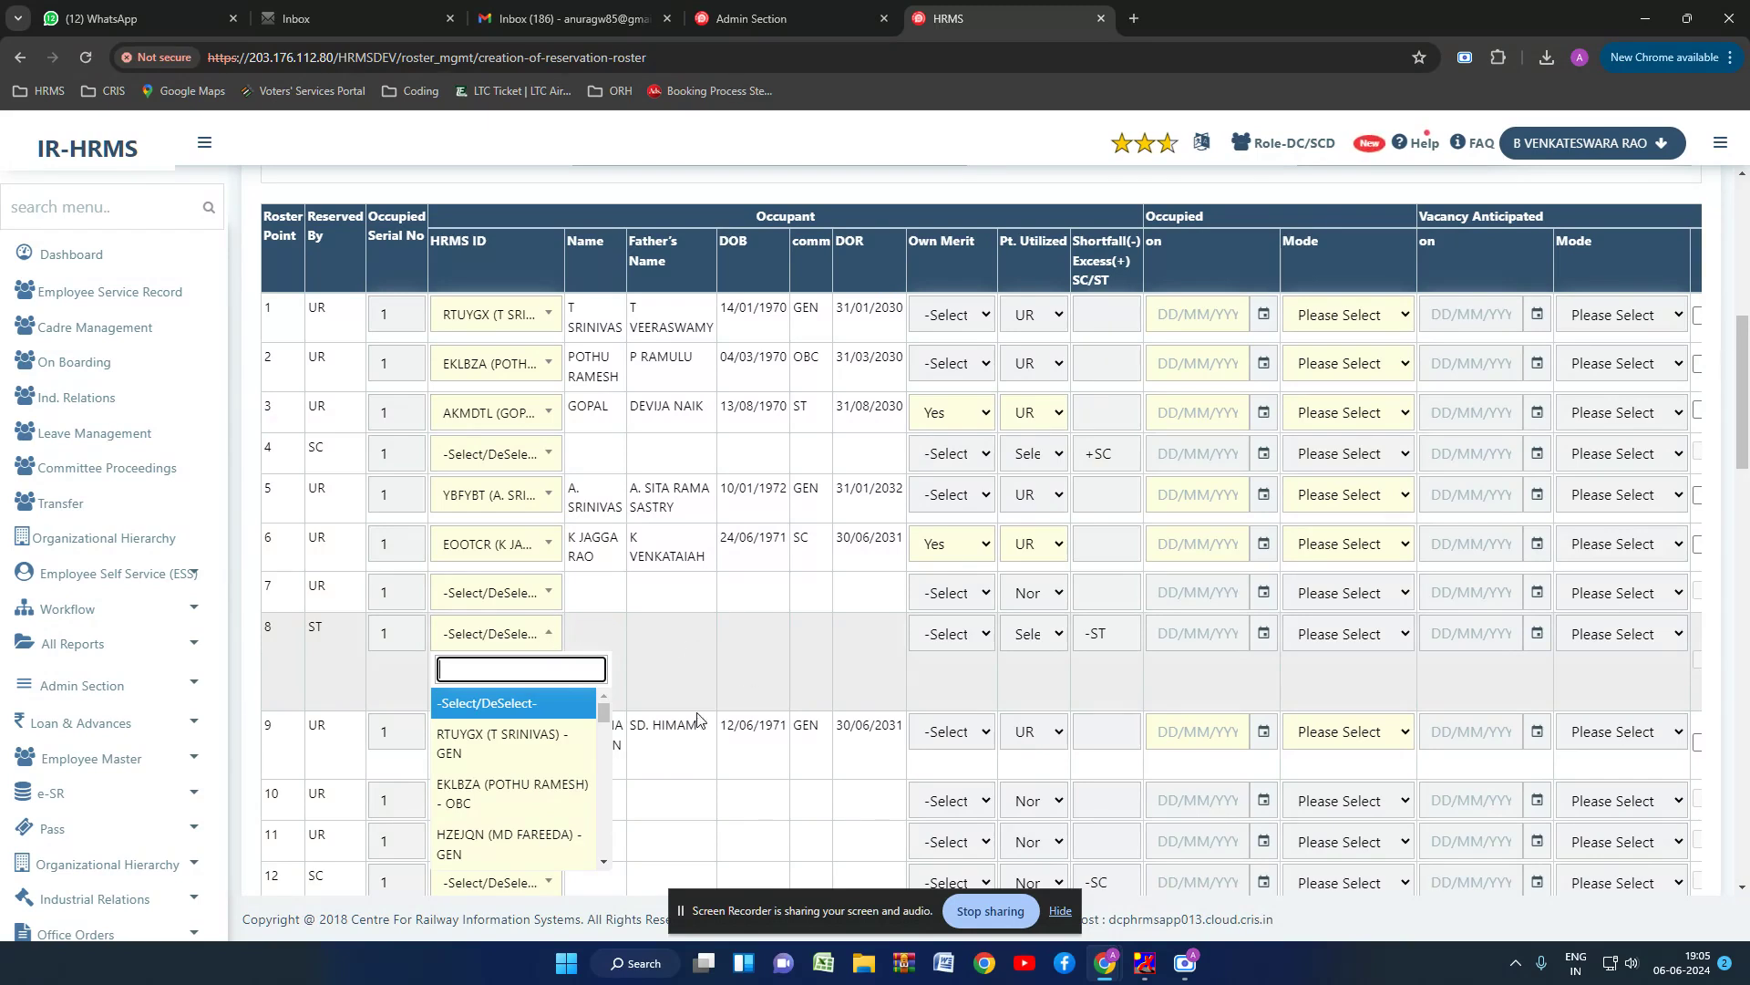
left_click(726, 840)
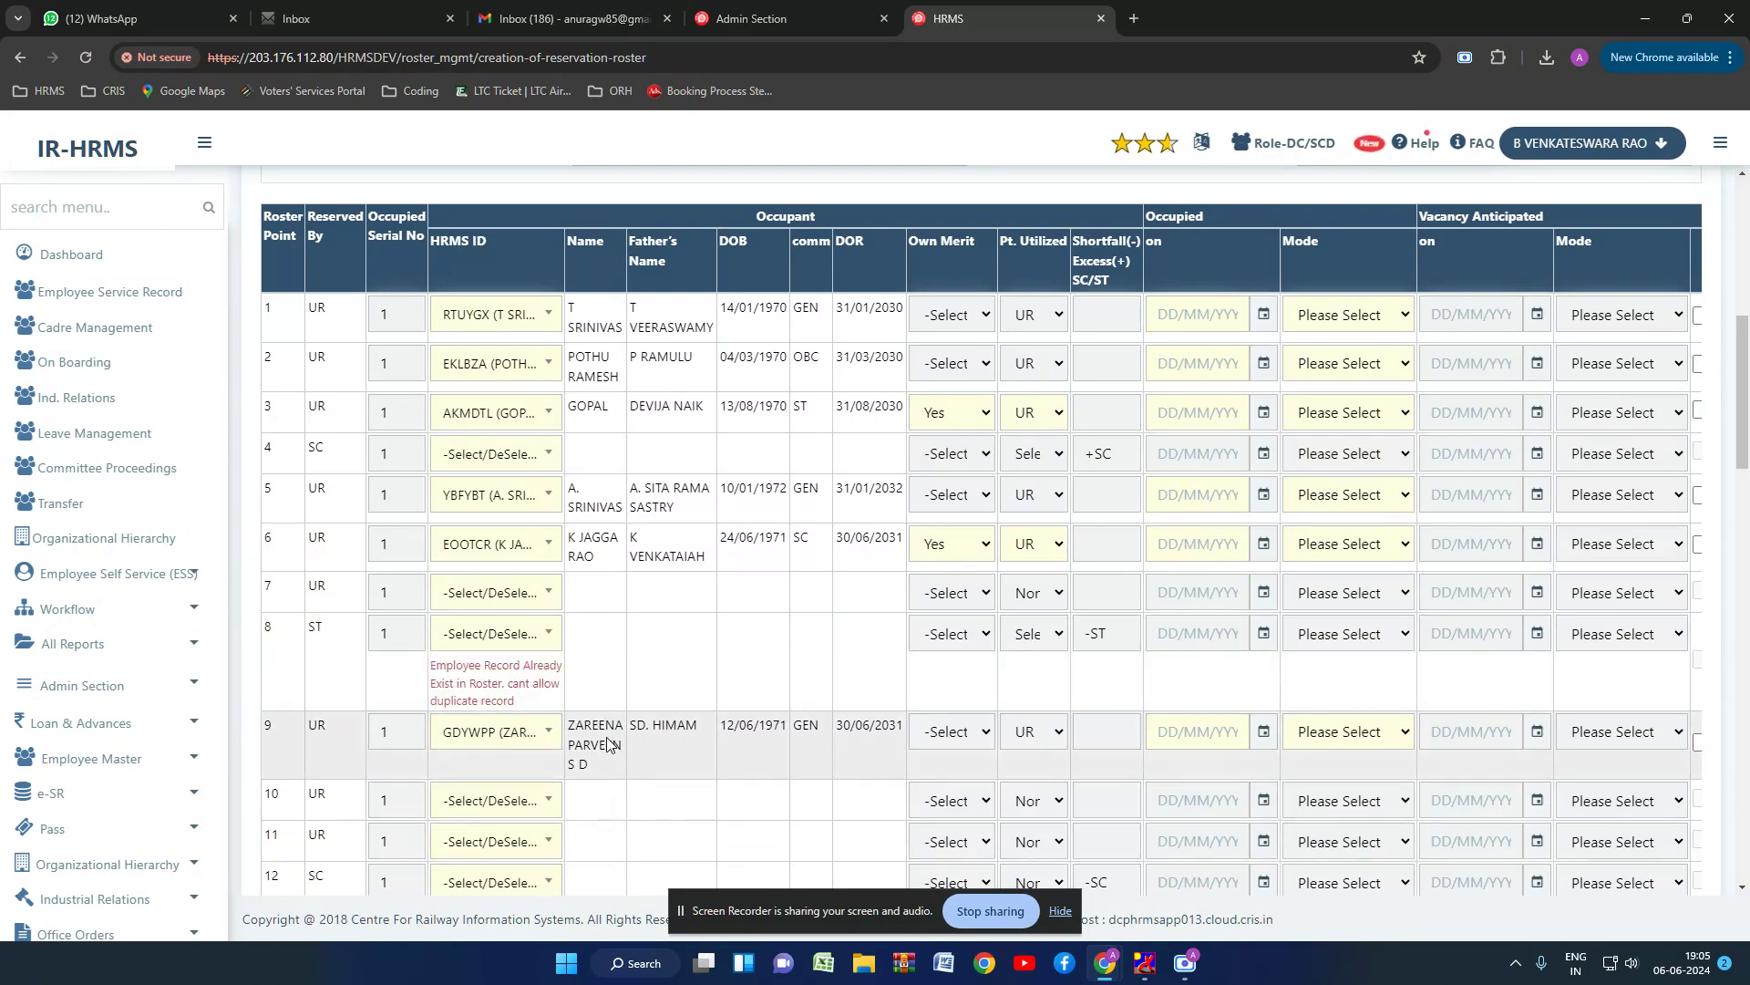
scroll(609, 744, "down", 2)
left_click(497, 451)
scroll(524, 677, "down", 2)
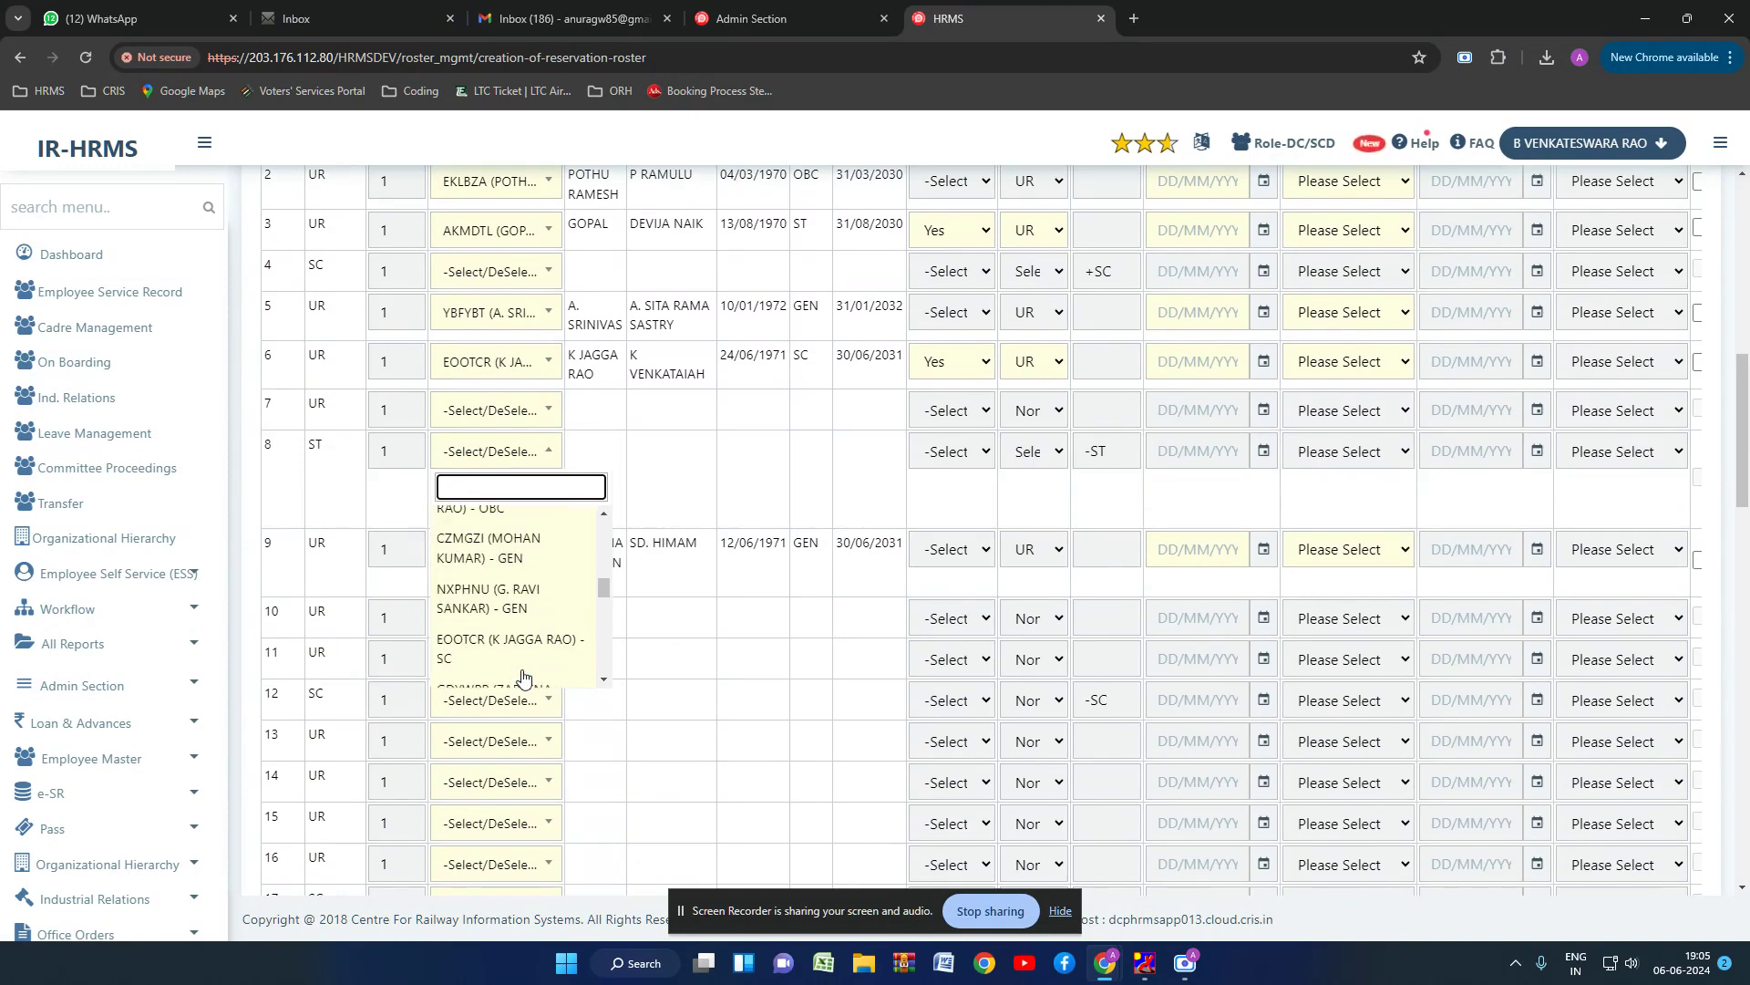
scroll(538, 602, "down", 4)
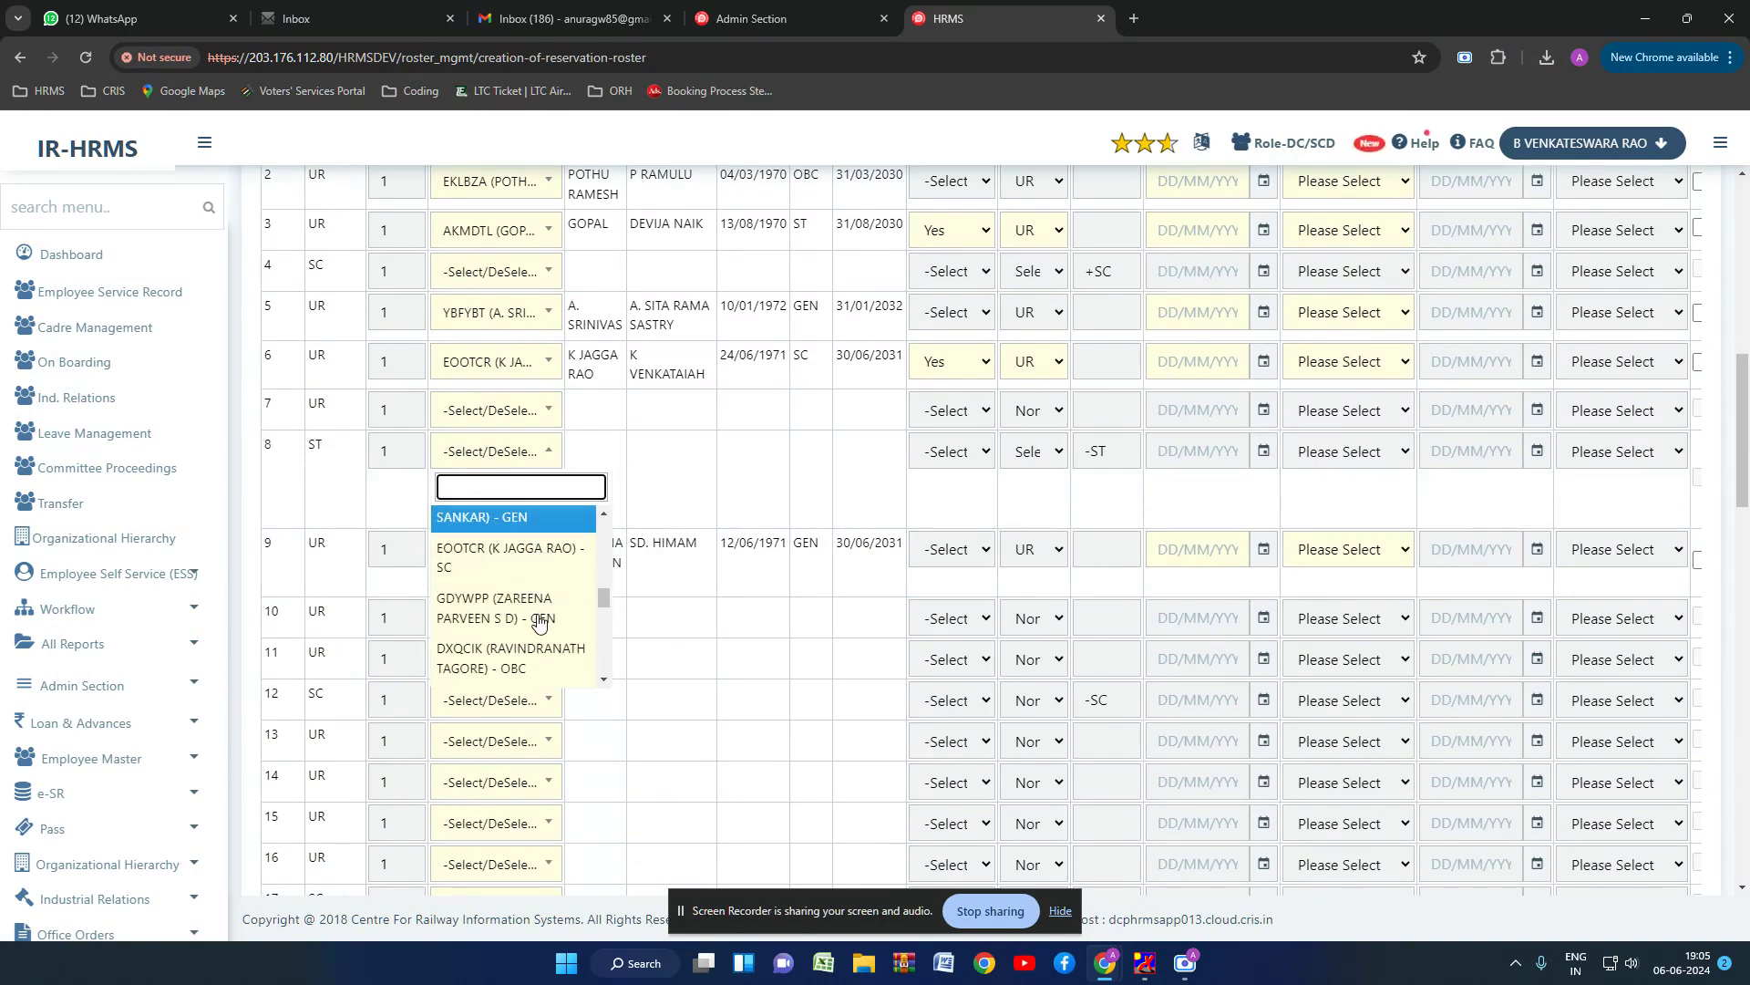
scroll(538, 621, "down", 5)
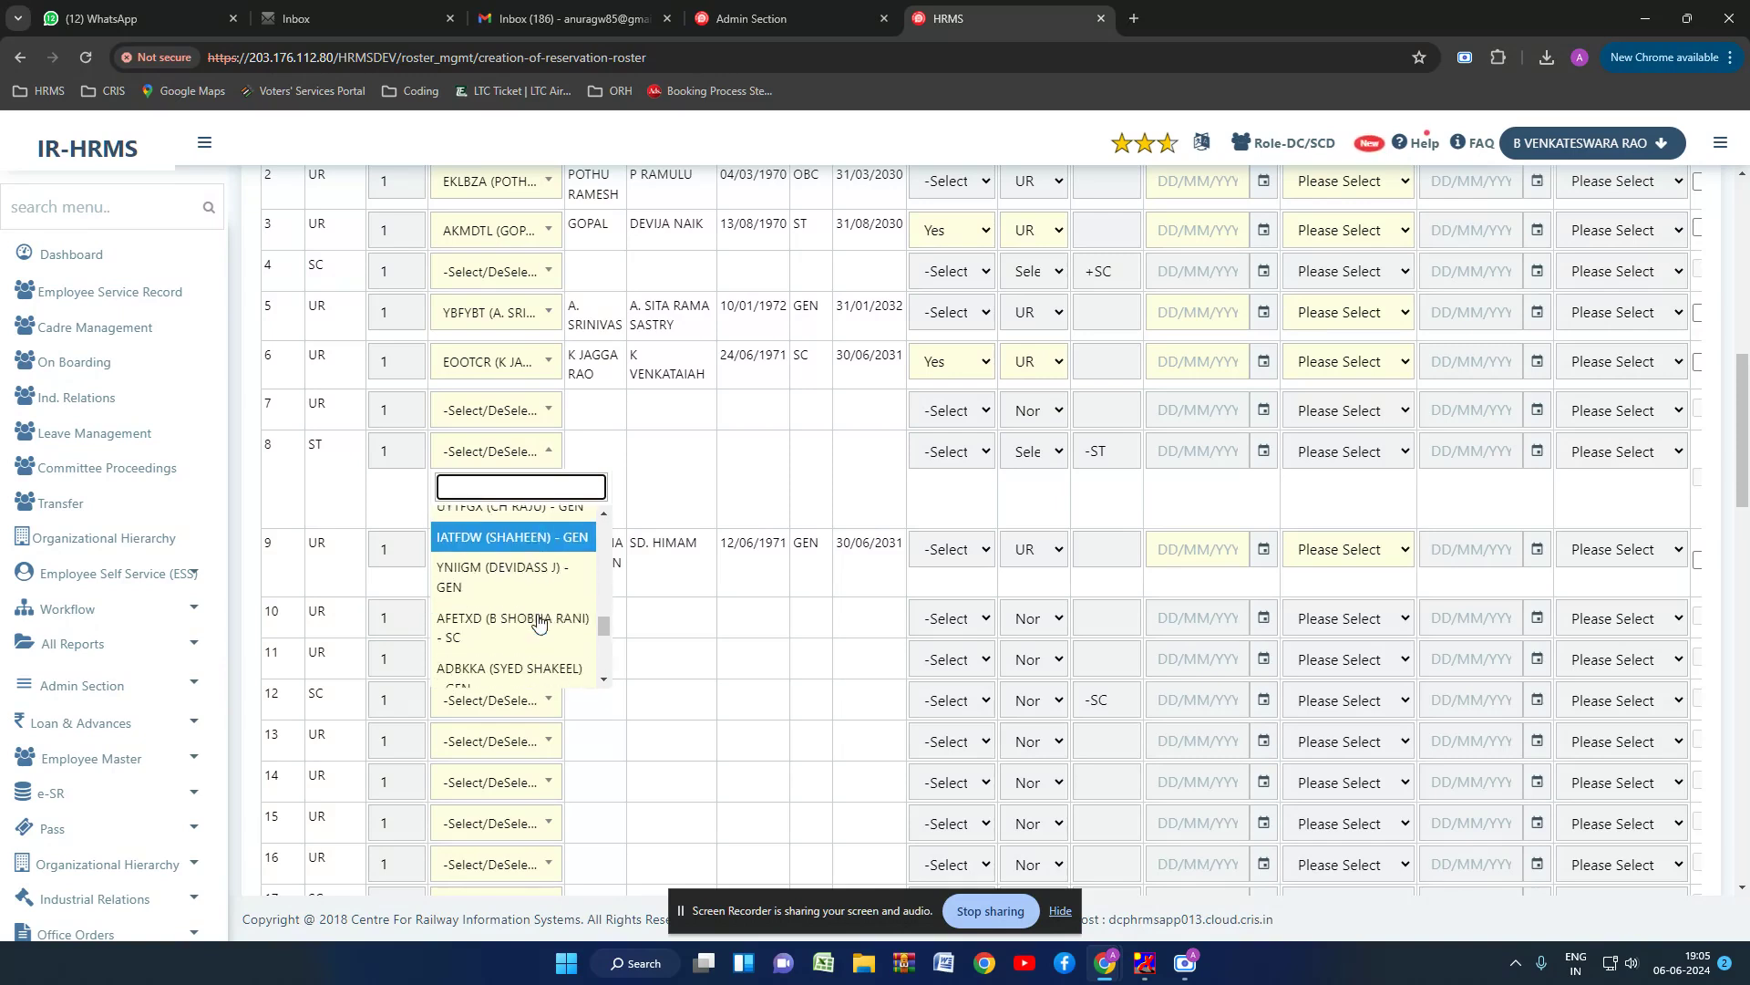
scroll(538, 621, "down", 4)
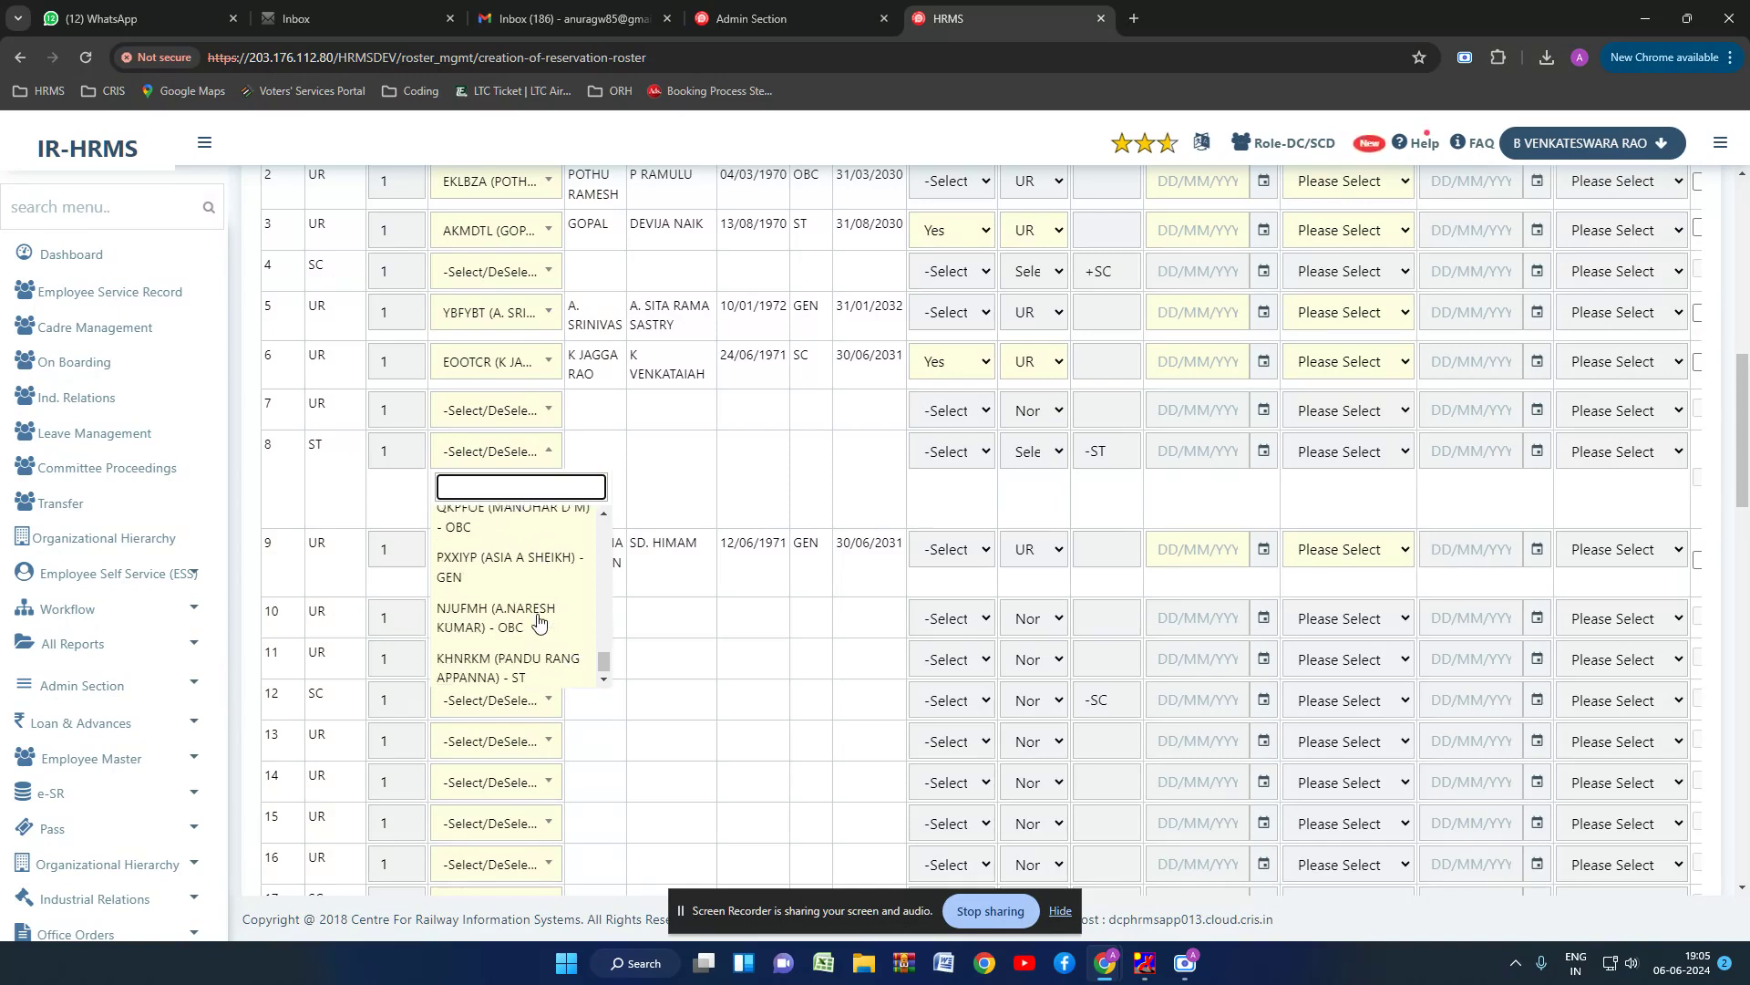
left_click(517, 658)
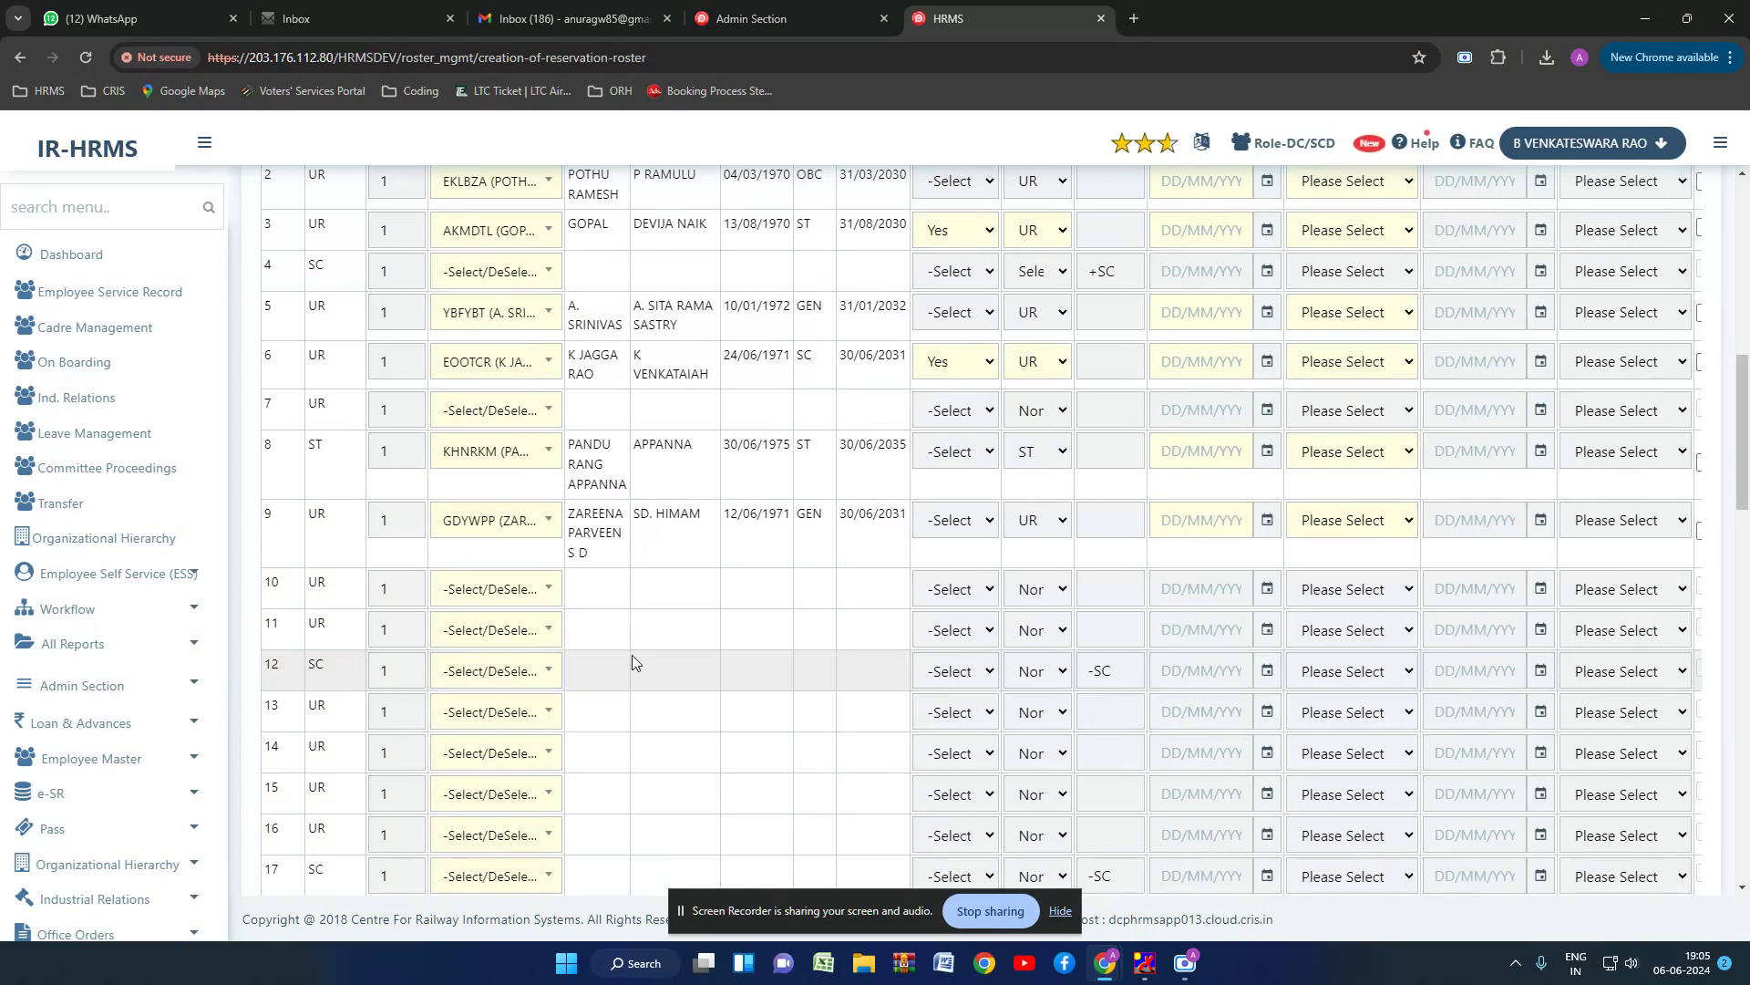
scroll(799, 690, "up", 2)
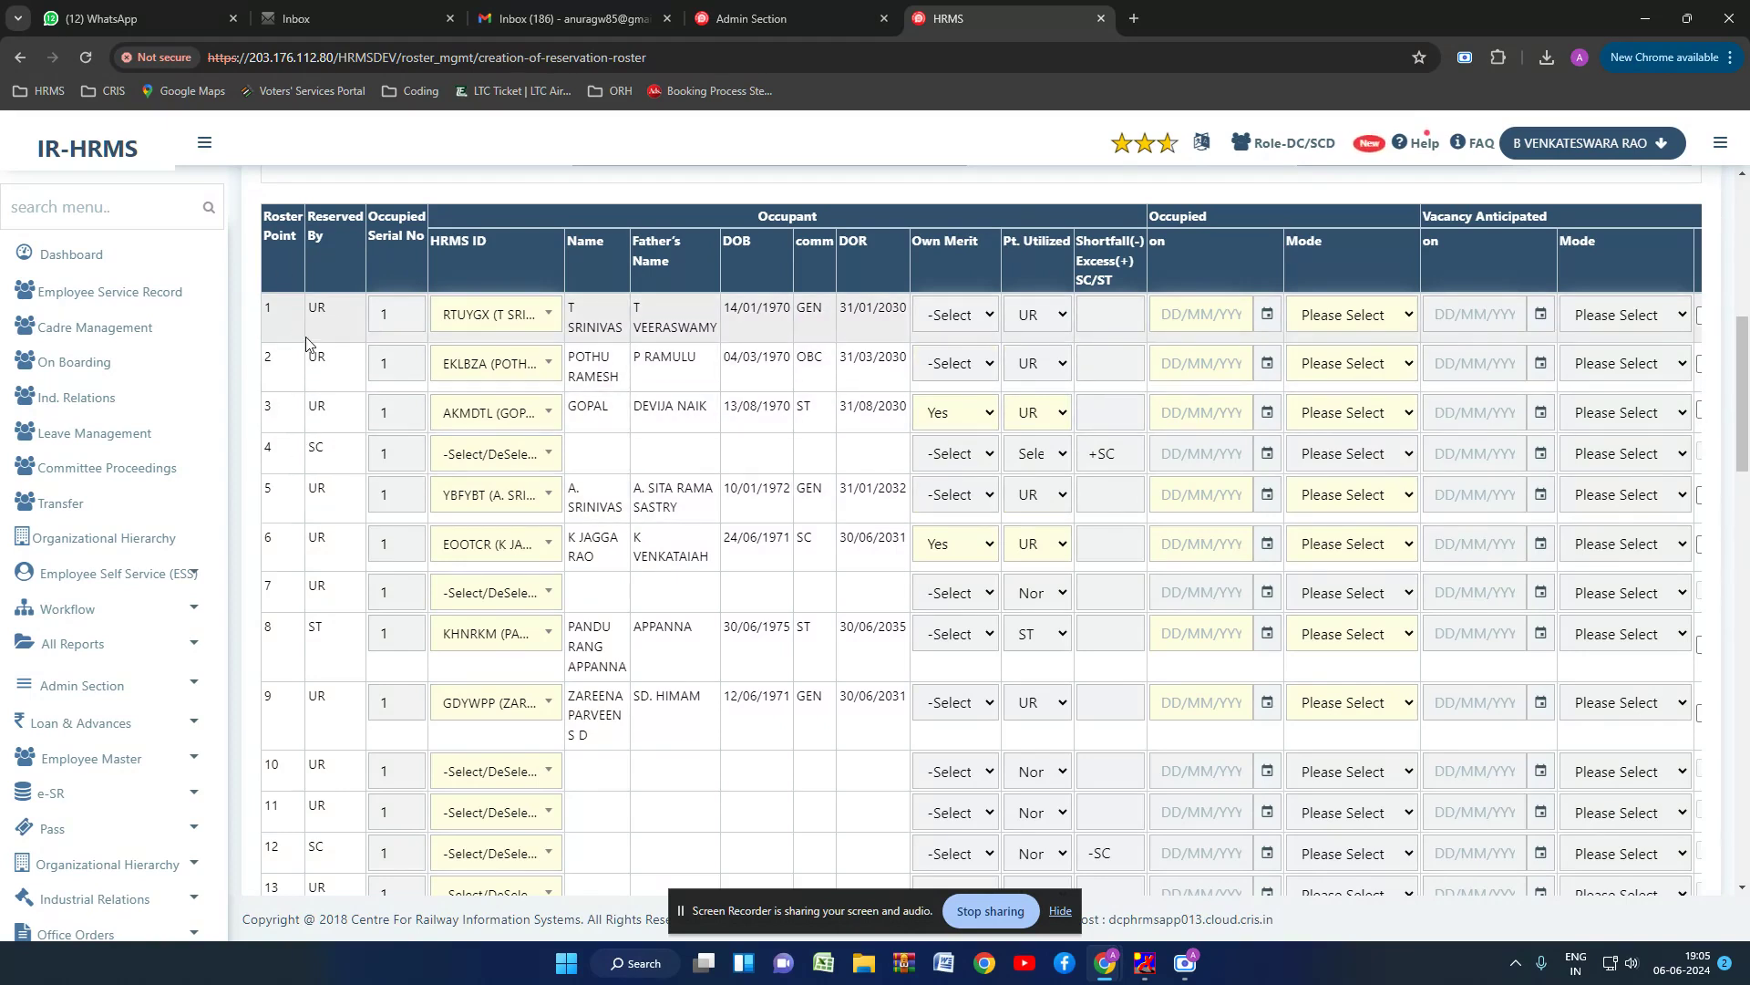
scroll(304, 336, "up", 1)
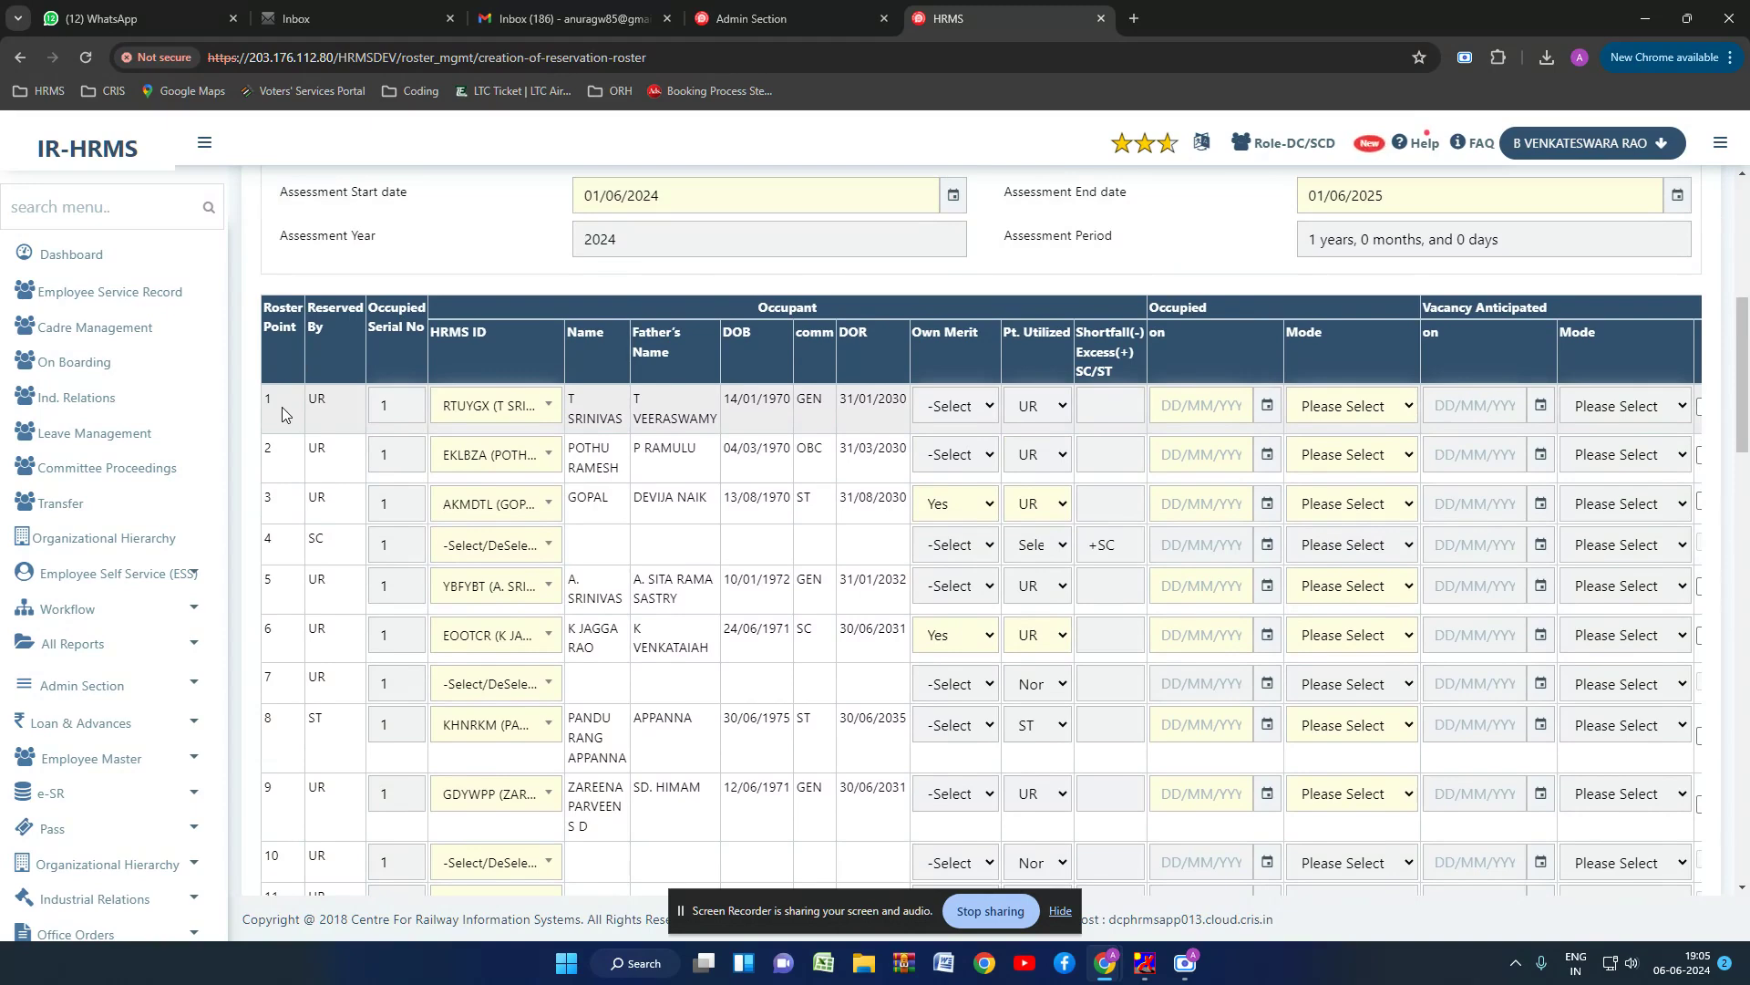
scroll(282, 407, "up", 3)
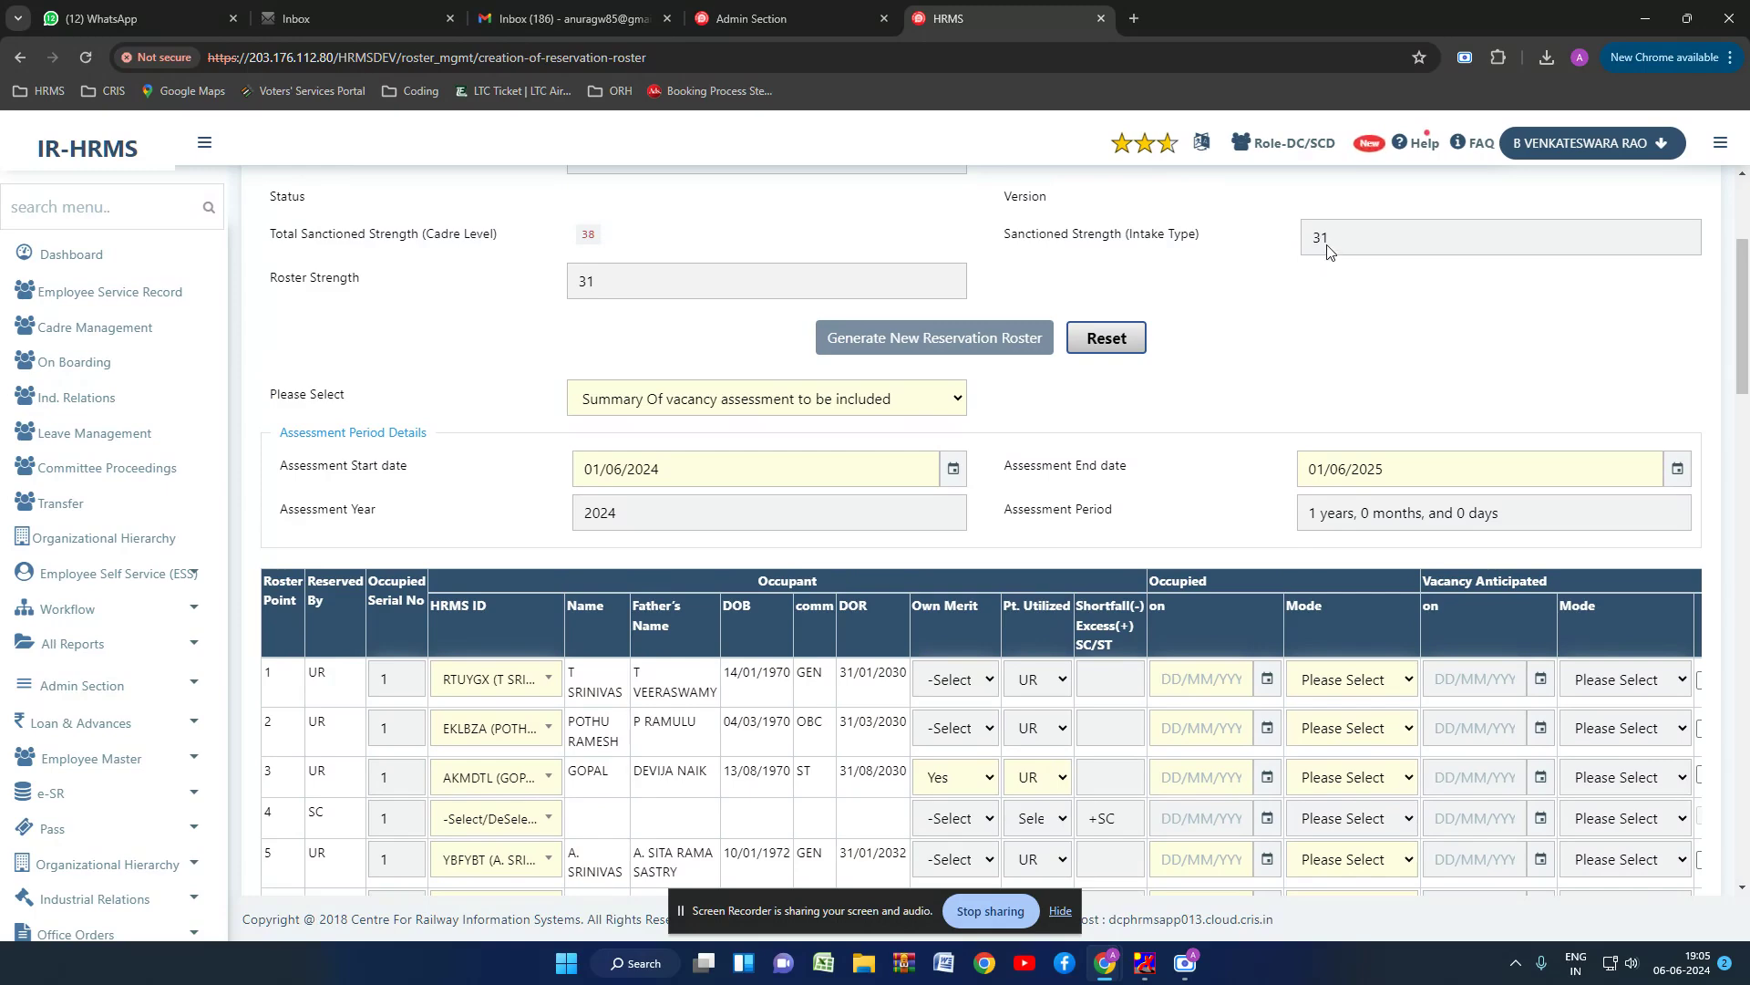
scroll(821, 447, "down", 3)
scroll(1381, 440, "up", 3)
scroll(301, 620, "down", 15)
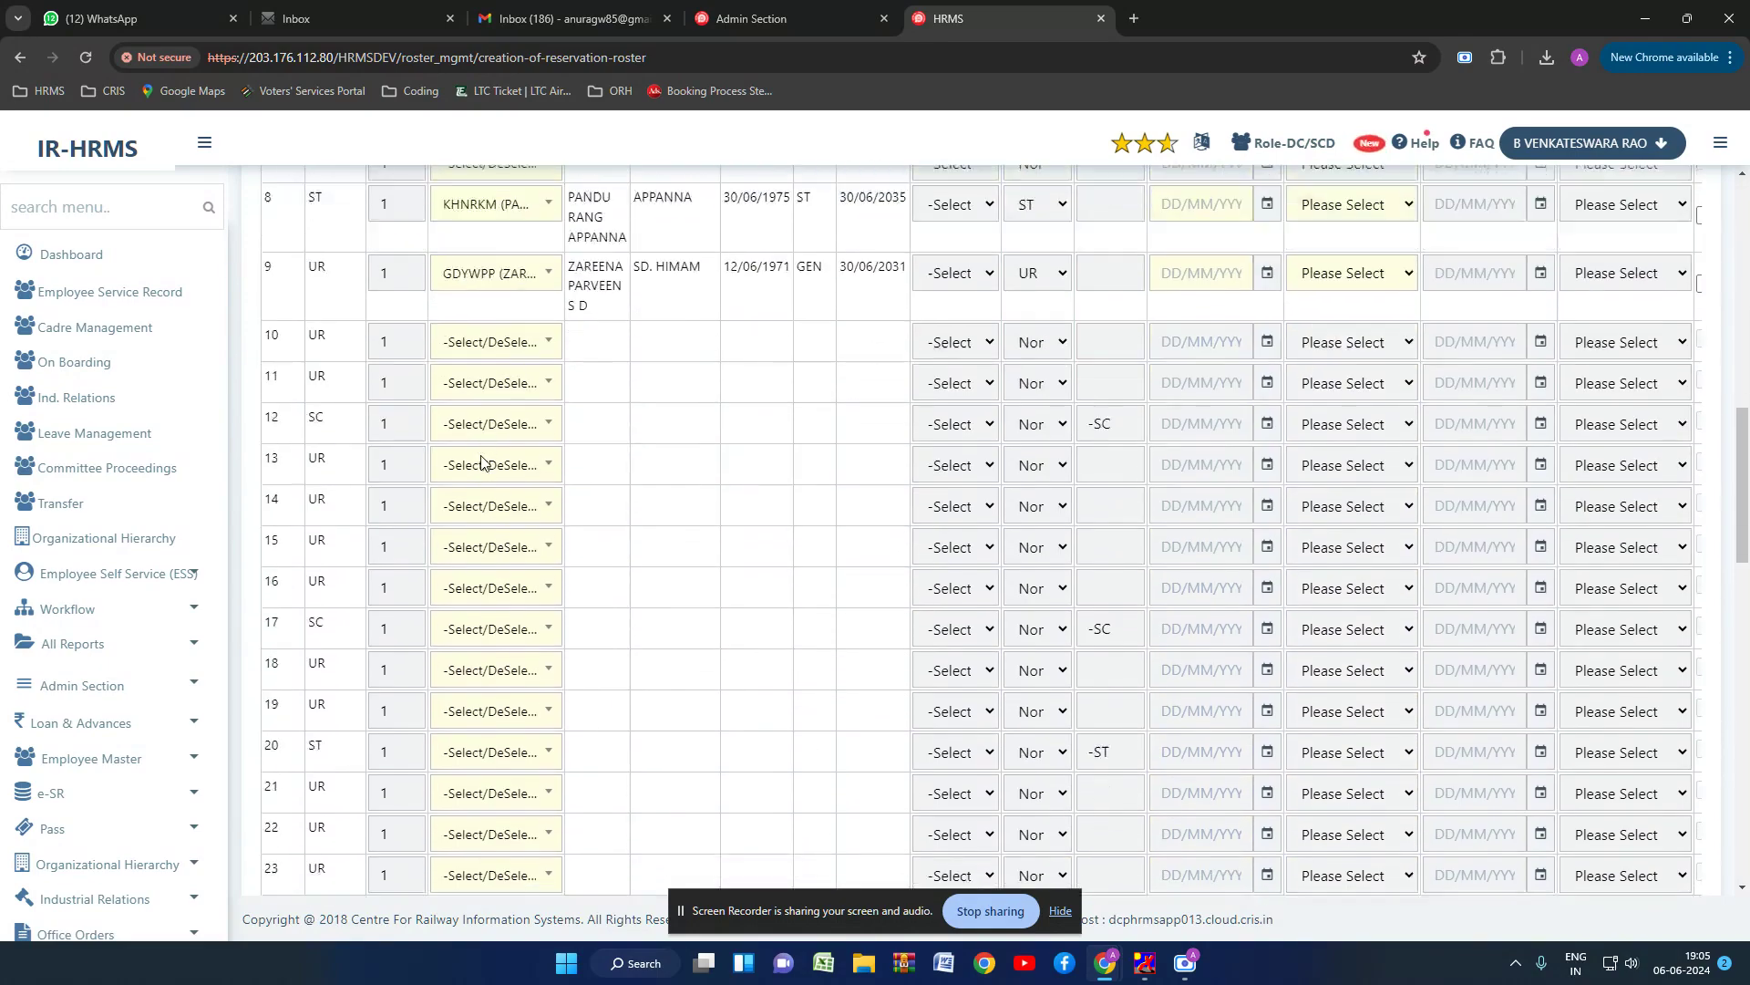
scroll(303, 631, "up", 15)
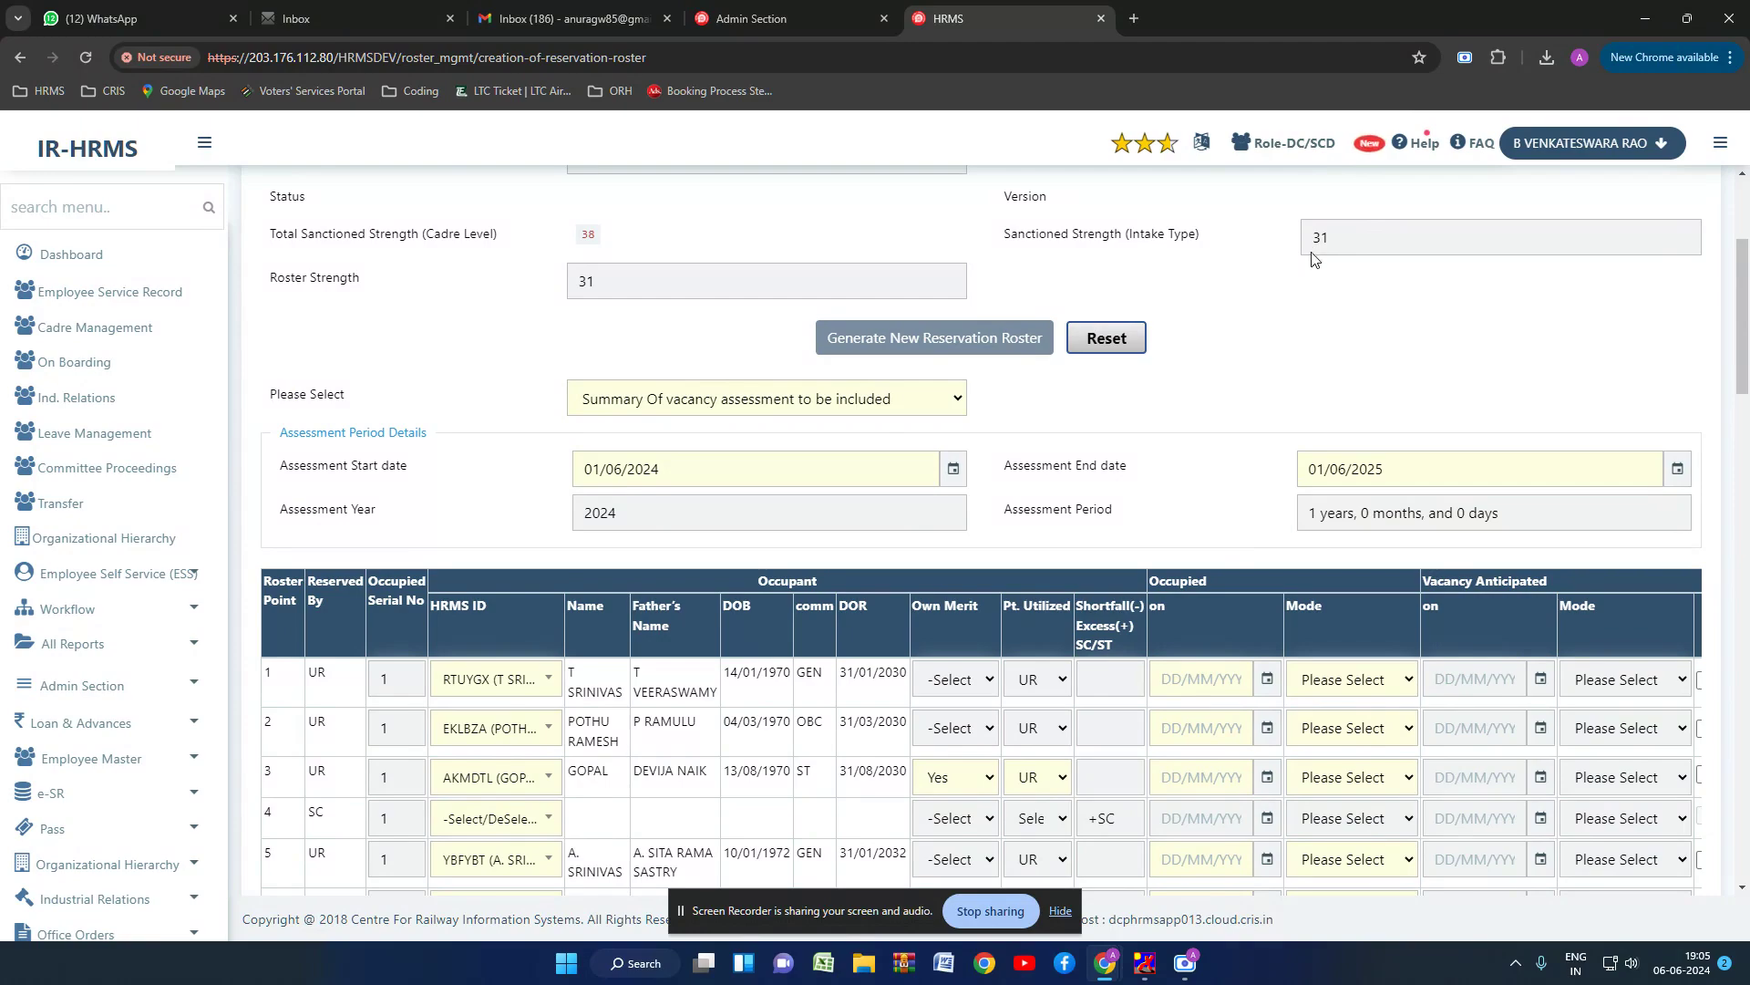
scroll(278, 643, "down", 1)
scroll(278, 642, "down", 7)
scroll(268, 442, "up", 6)
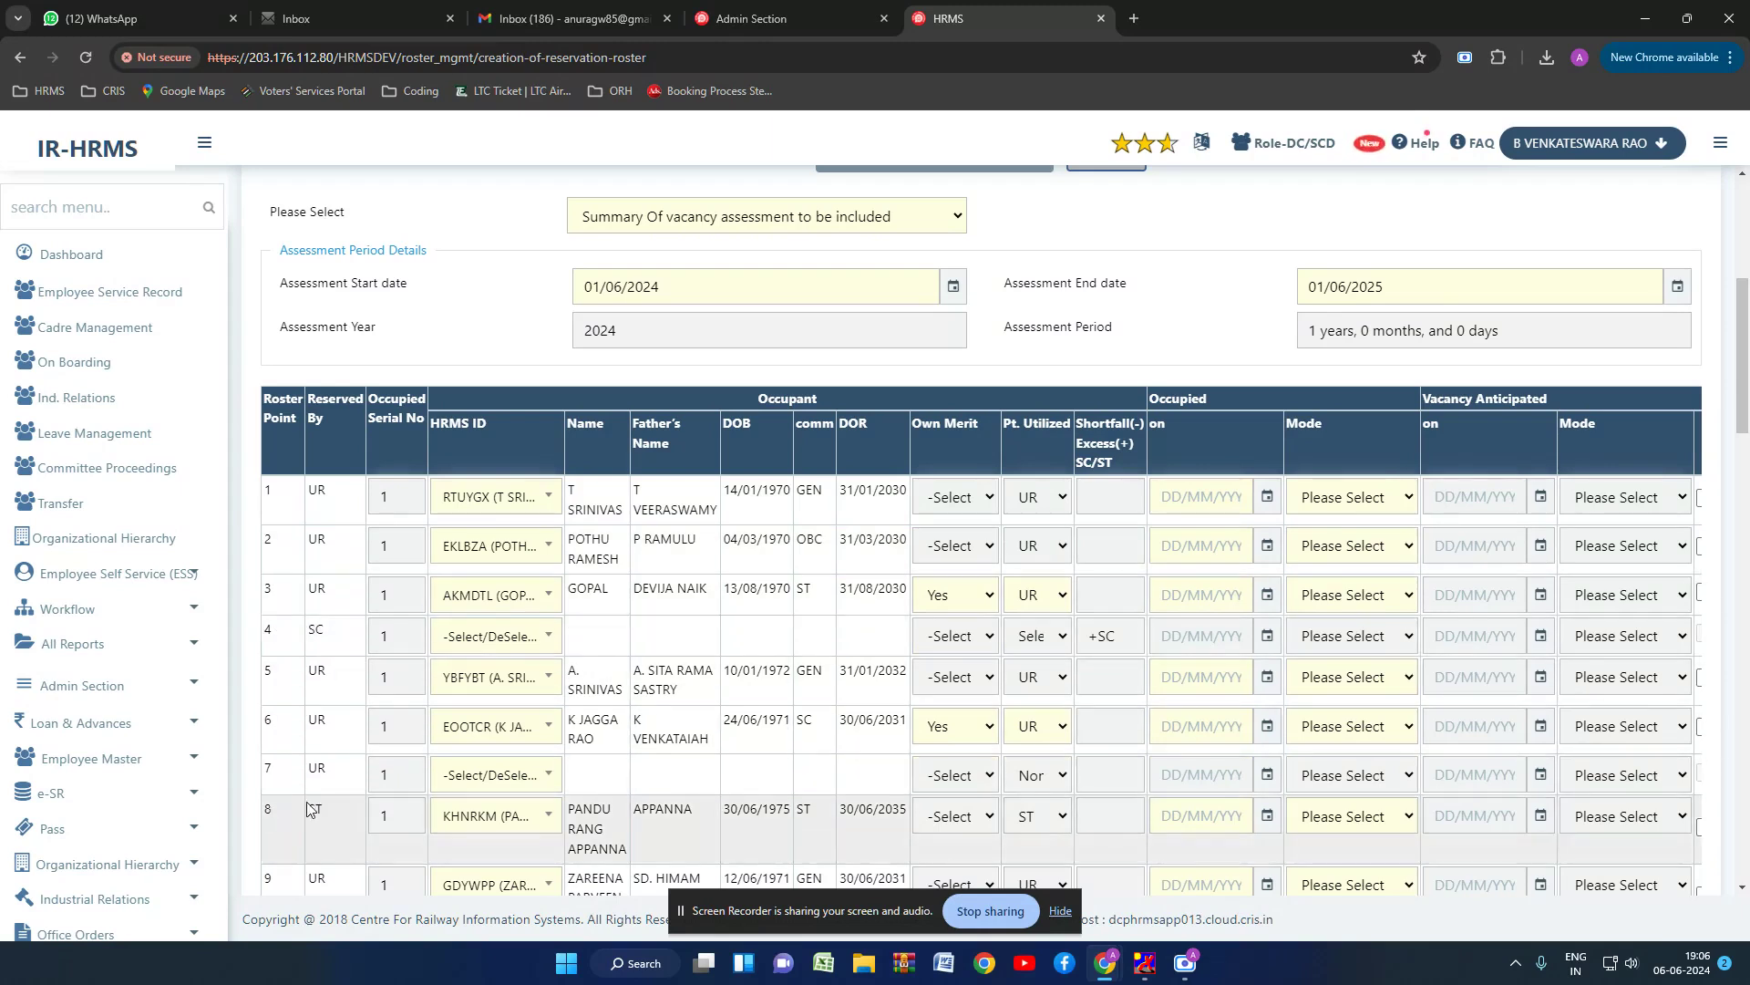
scroll(305, 802, "down", 2)
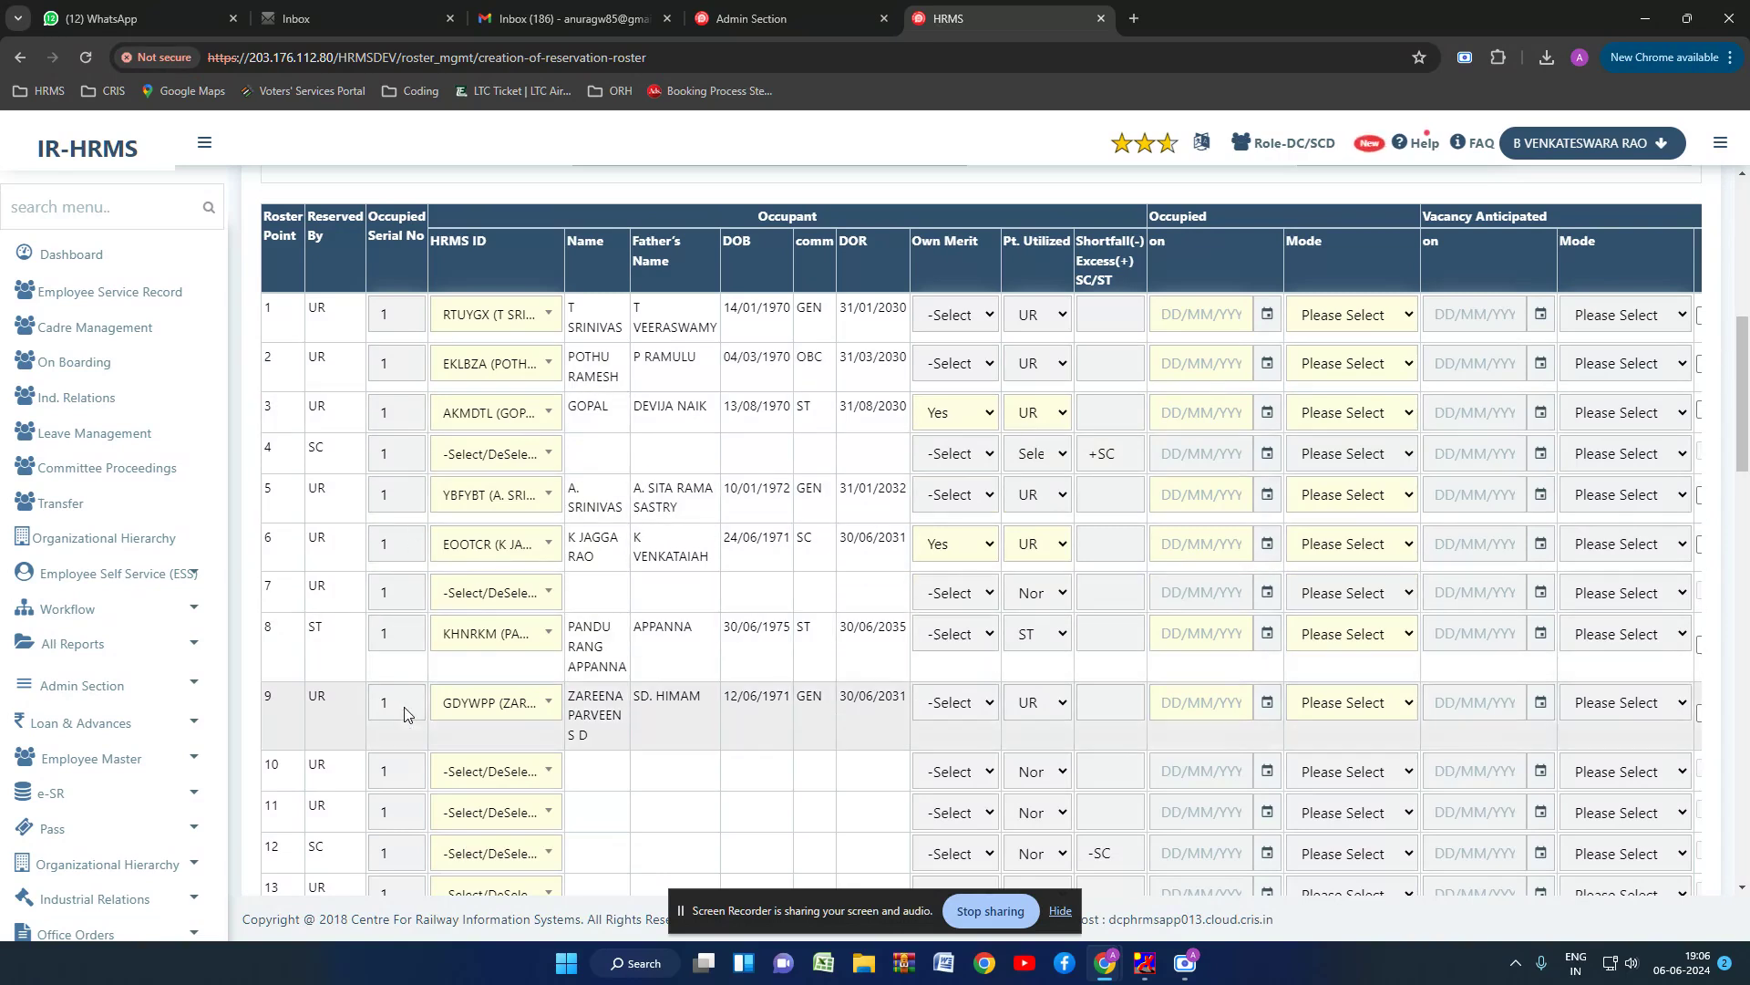
scroll(404, 714, "up", 1)
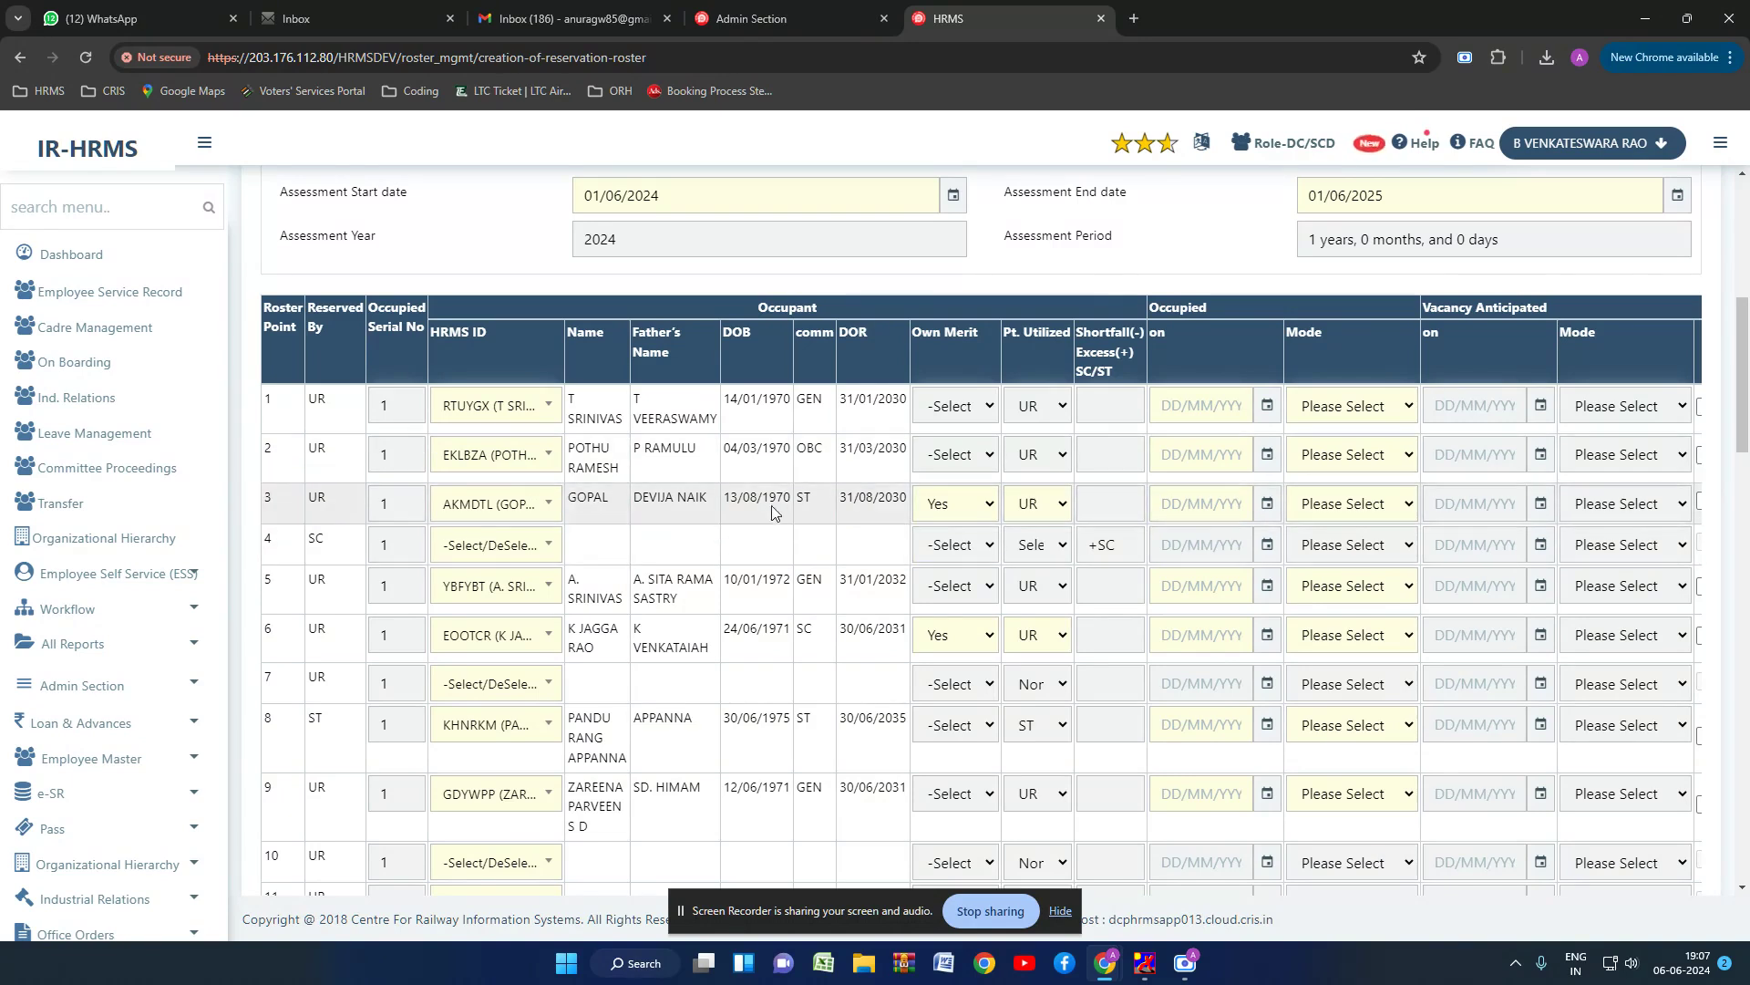
Change roster point 3's own merit from Yes to No, so it shows +ST
left_click(942, 509)
left_click(940, 508)
left_click(963, 509)
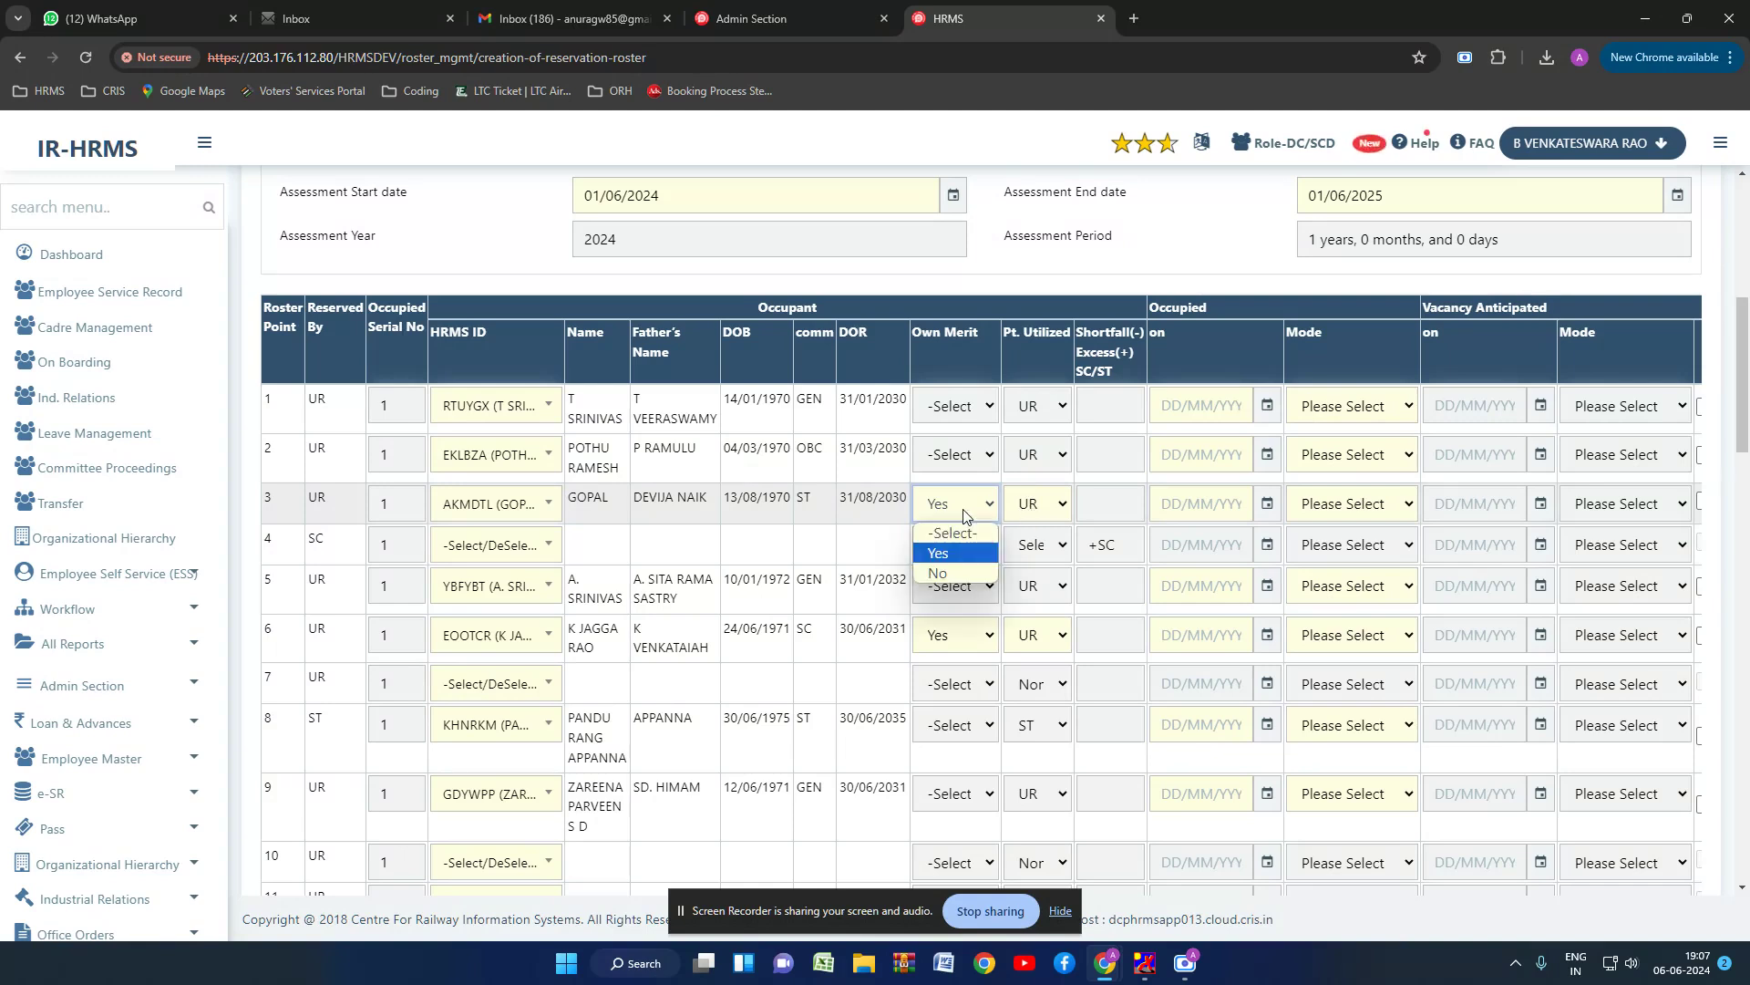
left_click(950, 575)
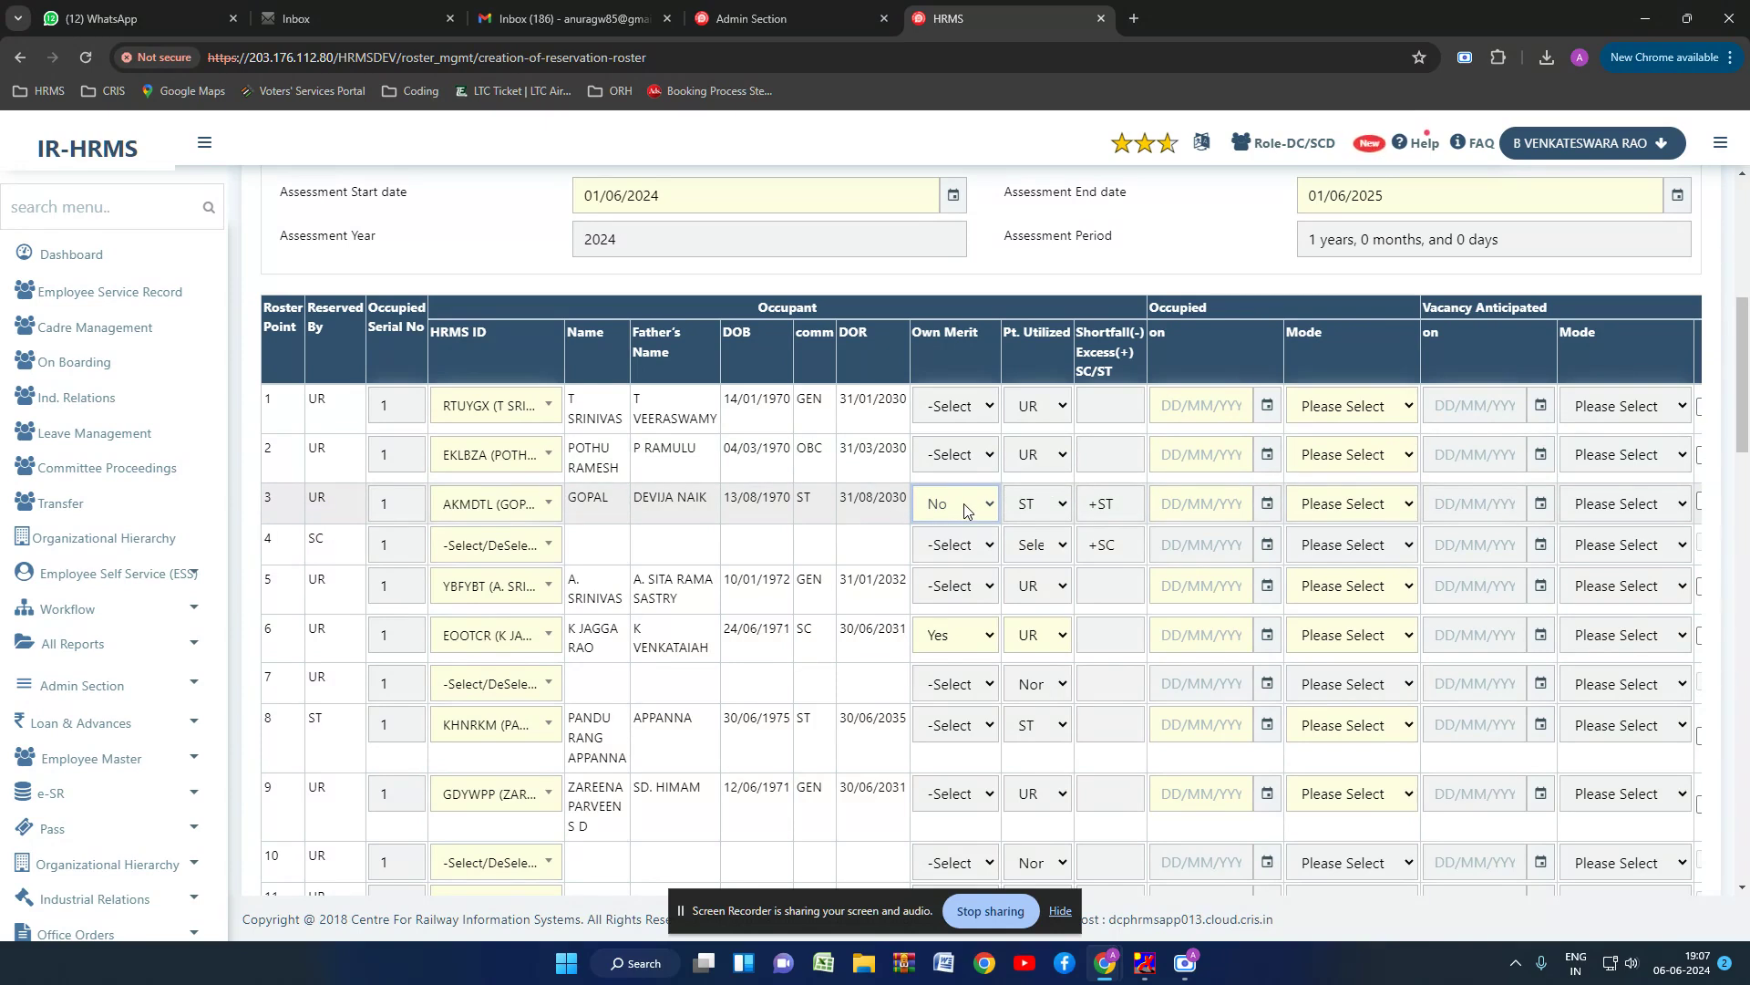
left_click(964, 503)
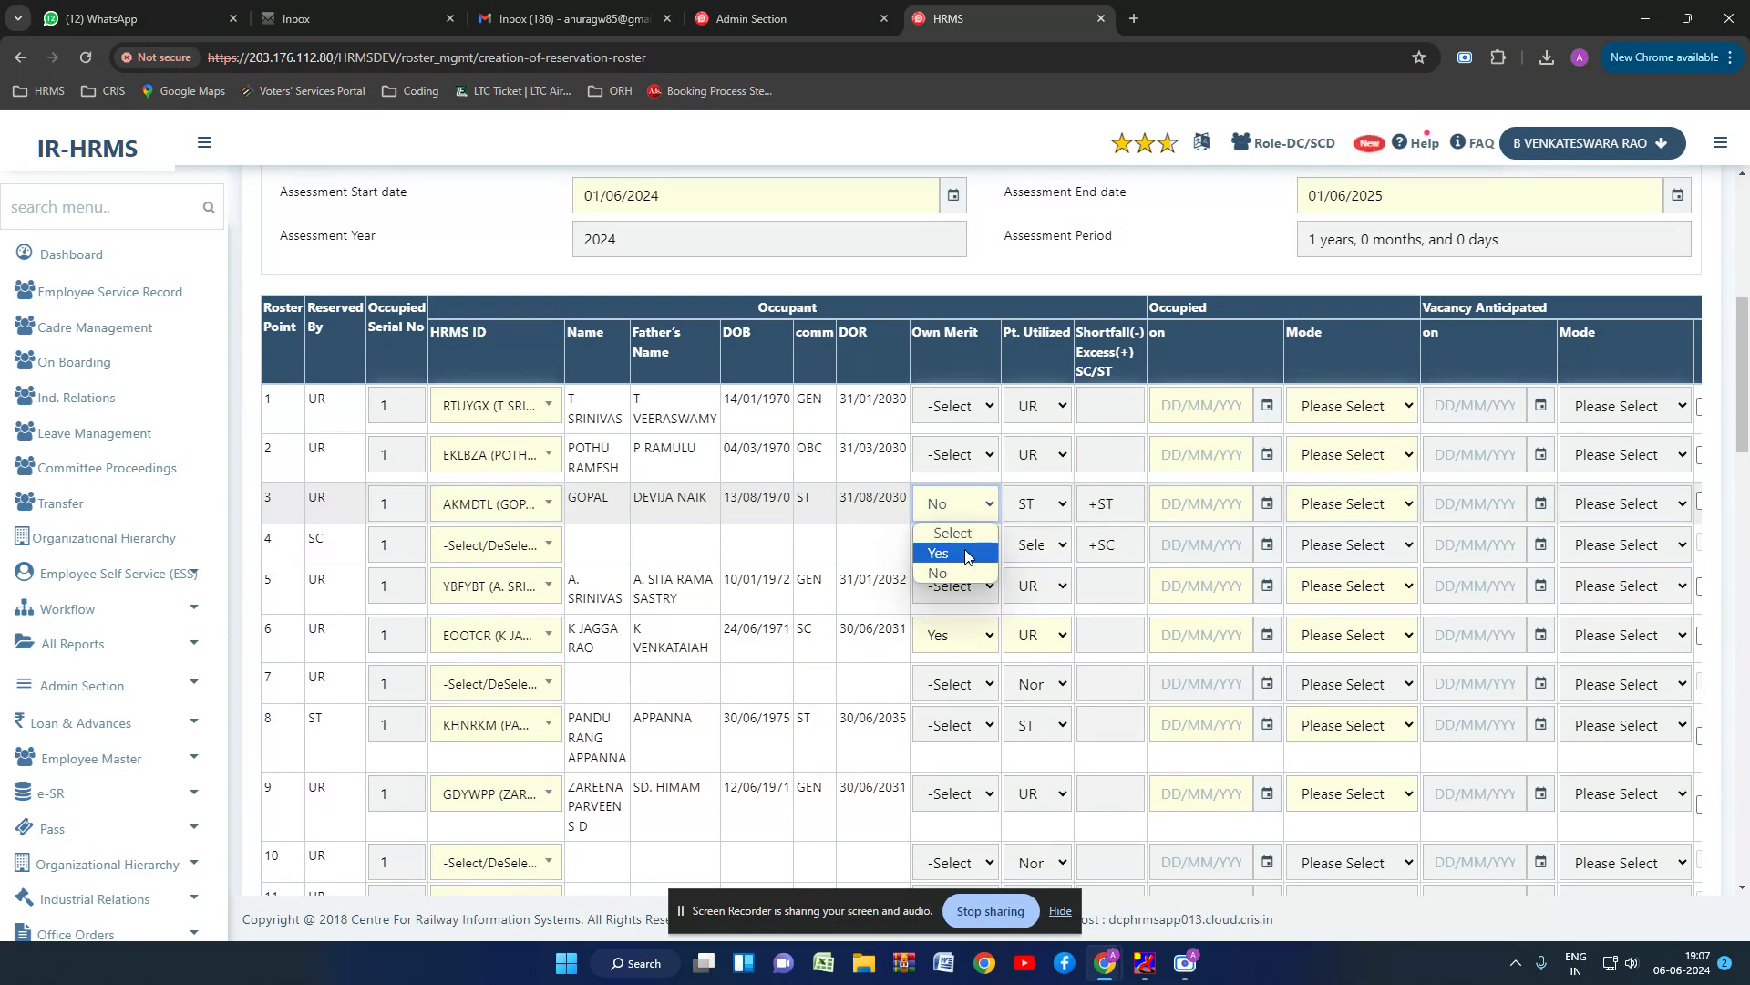
left_click(937, 511)
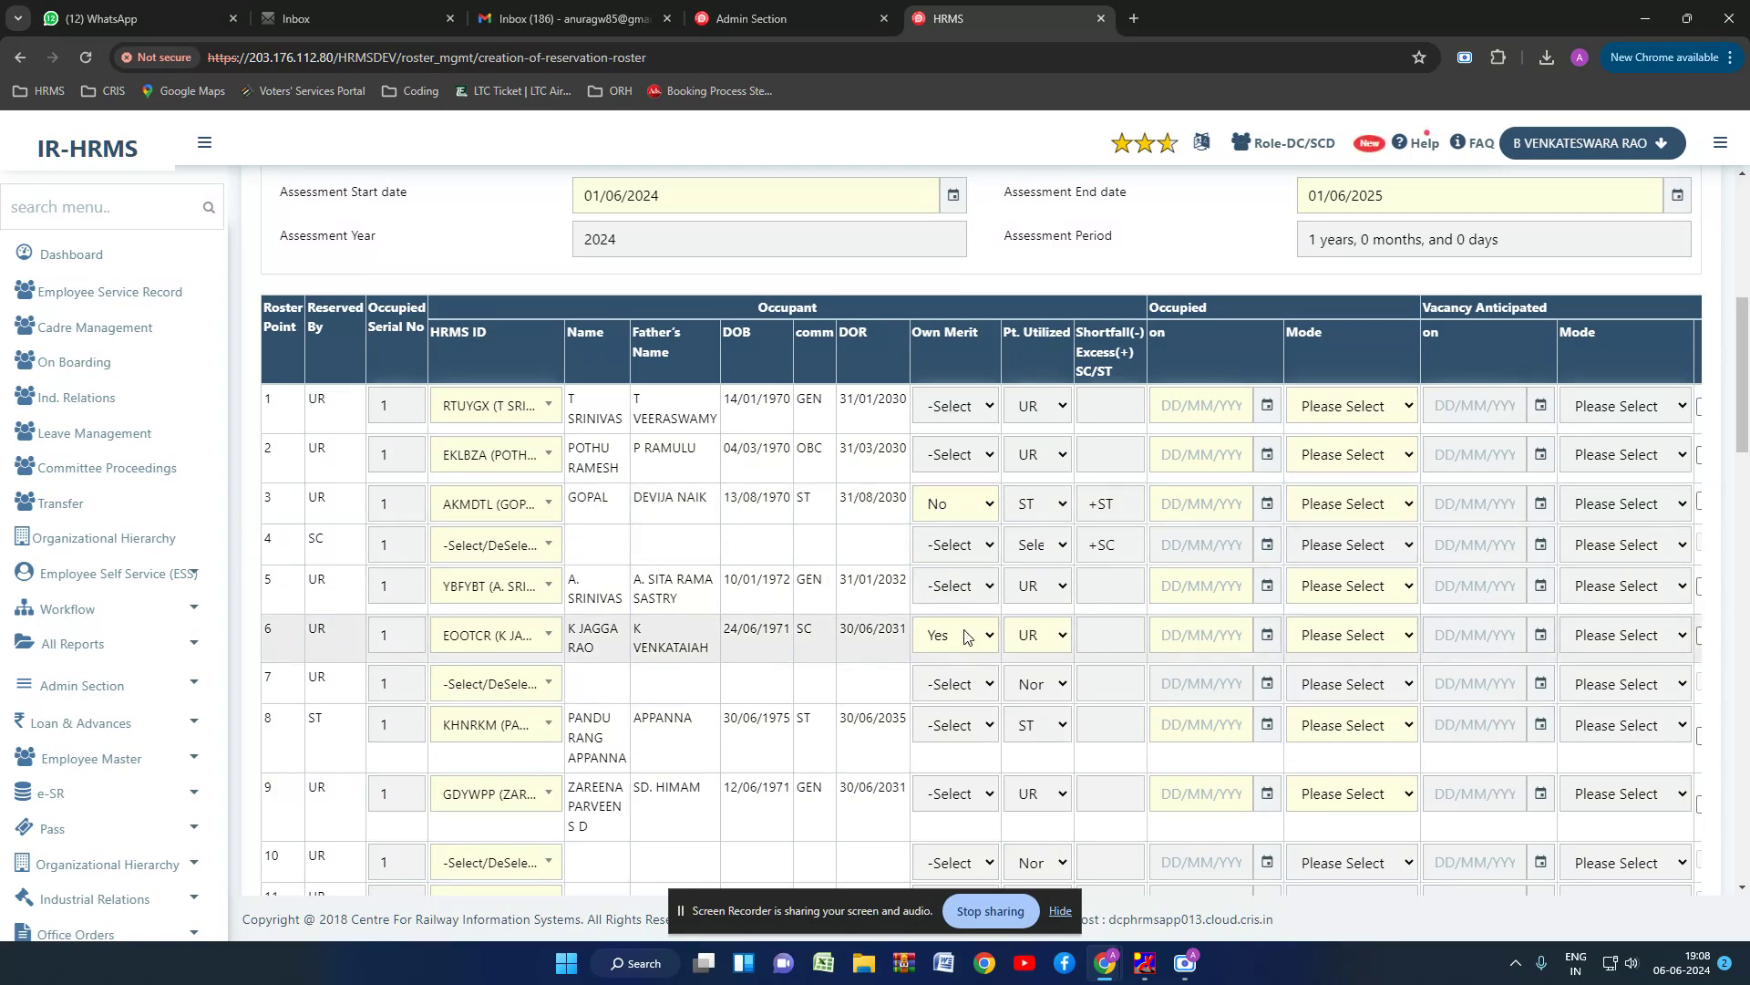
Save the reservation roster as a draft, confirmed under Roster Id 114
scroll(1262, 559, "down", 15)
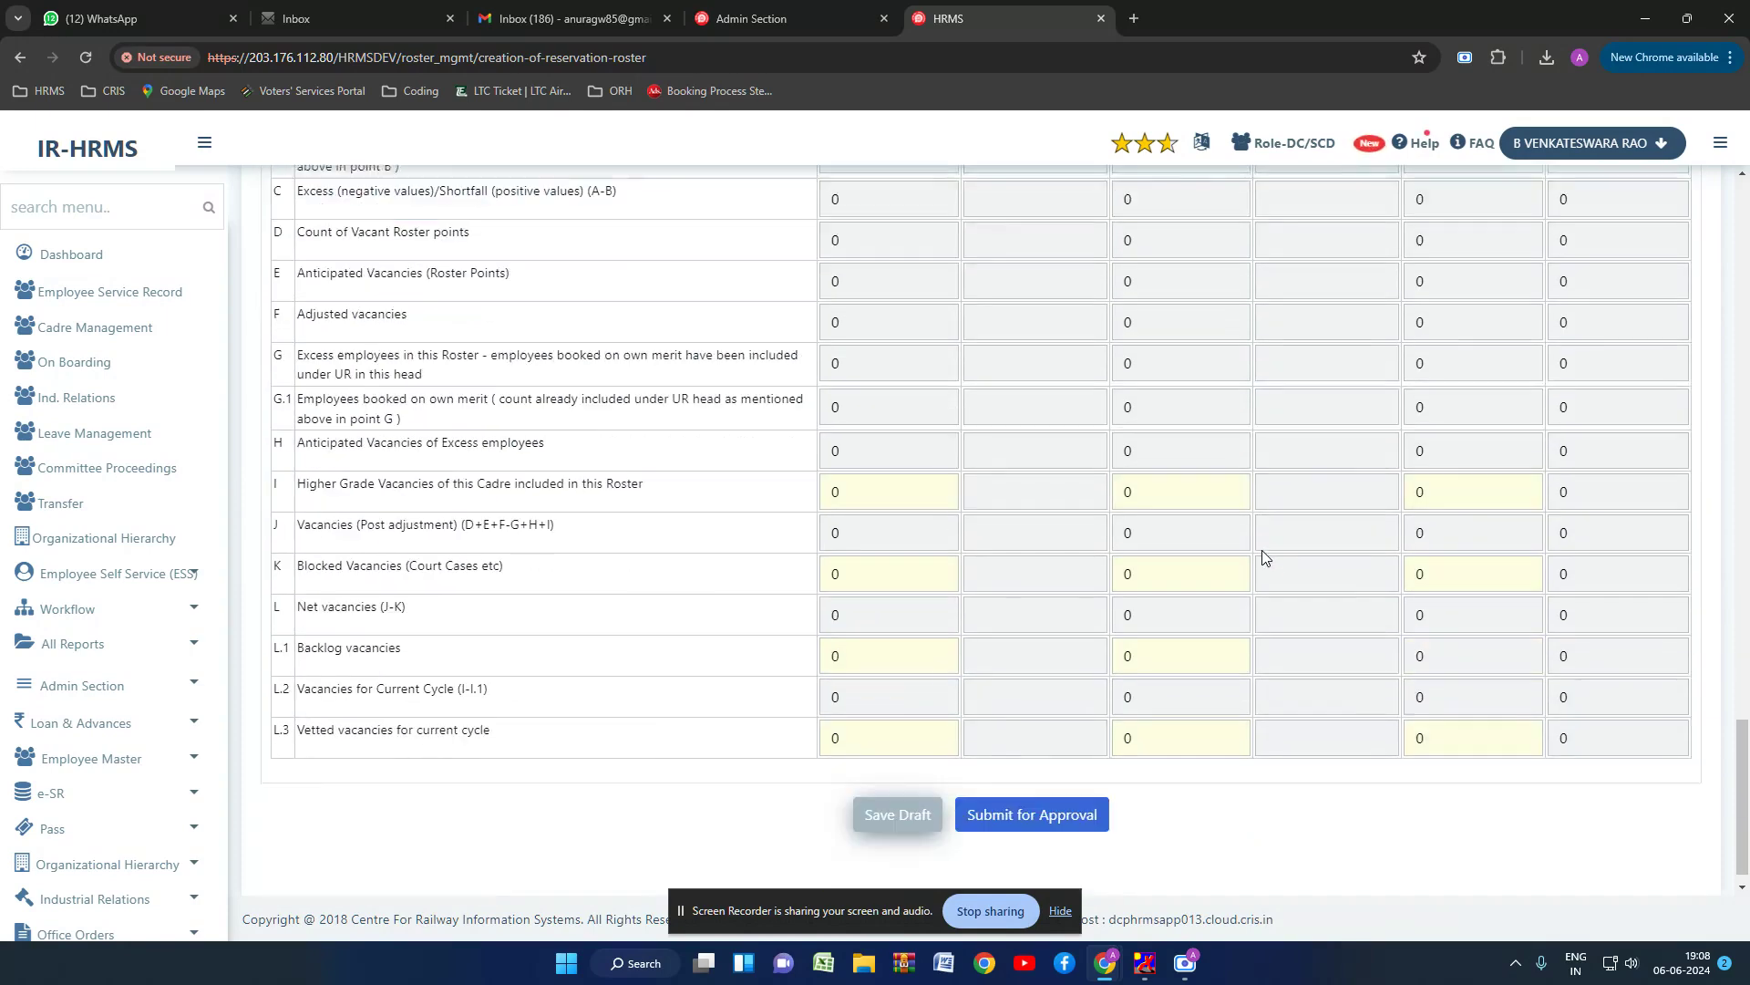
left_click(901, 791)
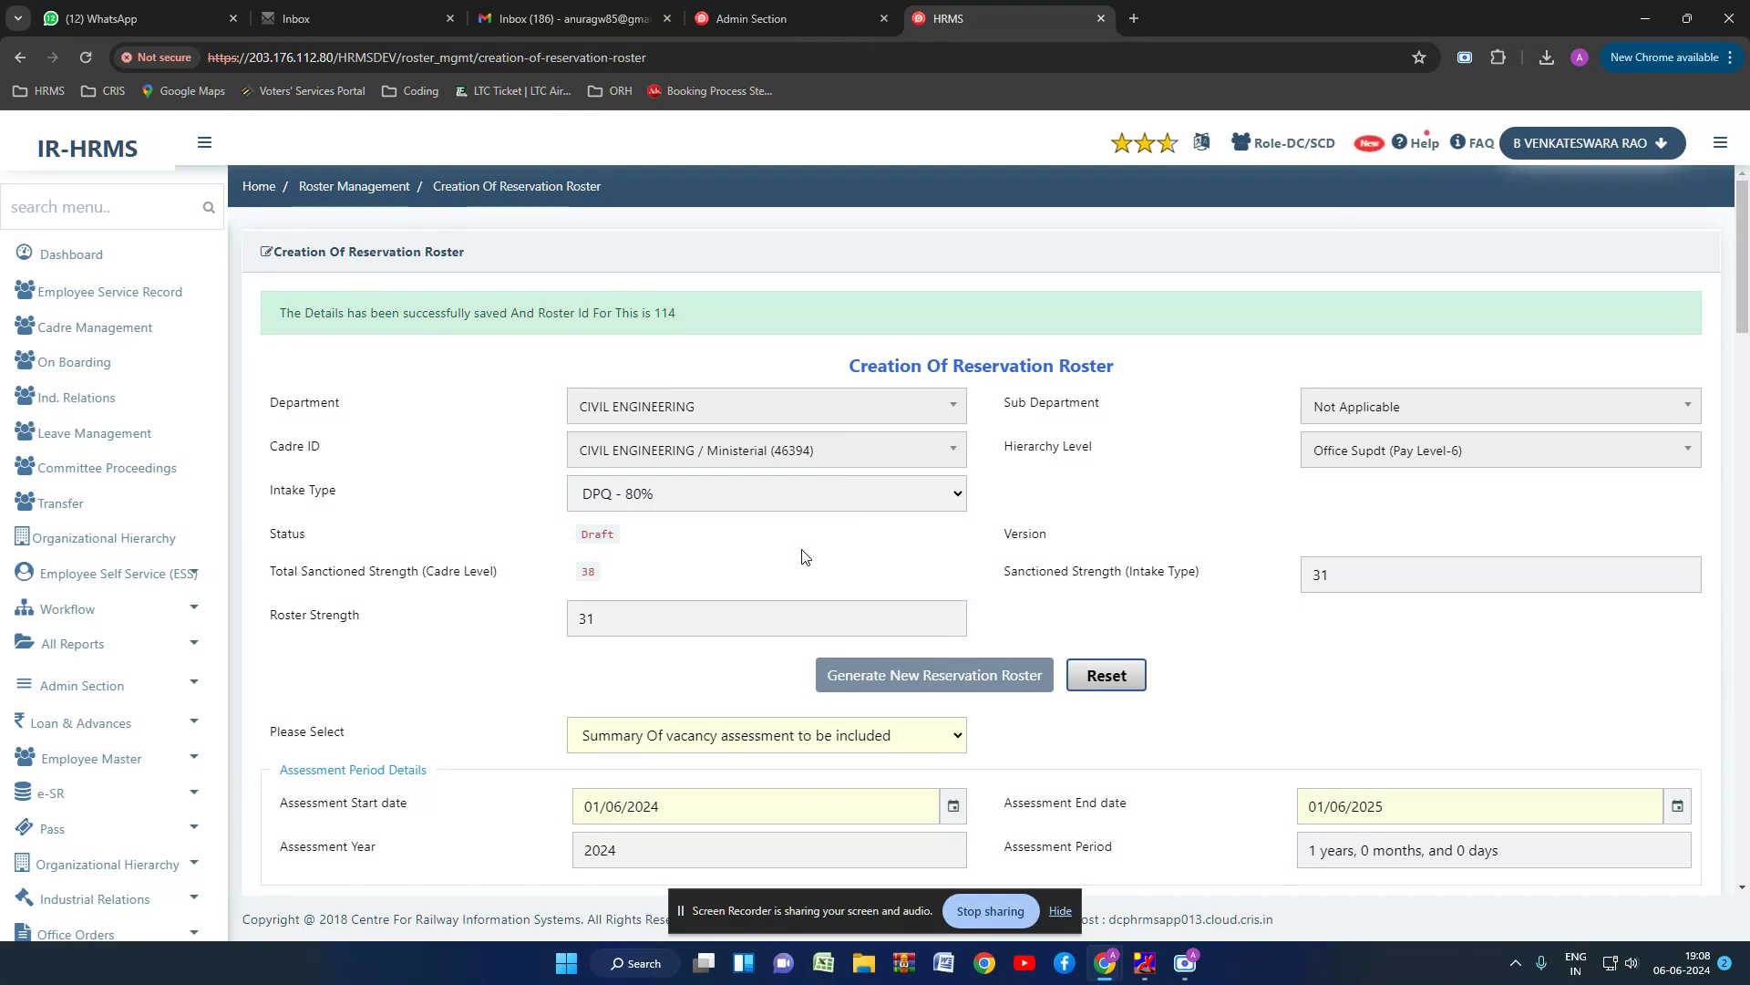
scroll(803, 556, "down", 6)
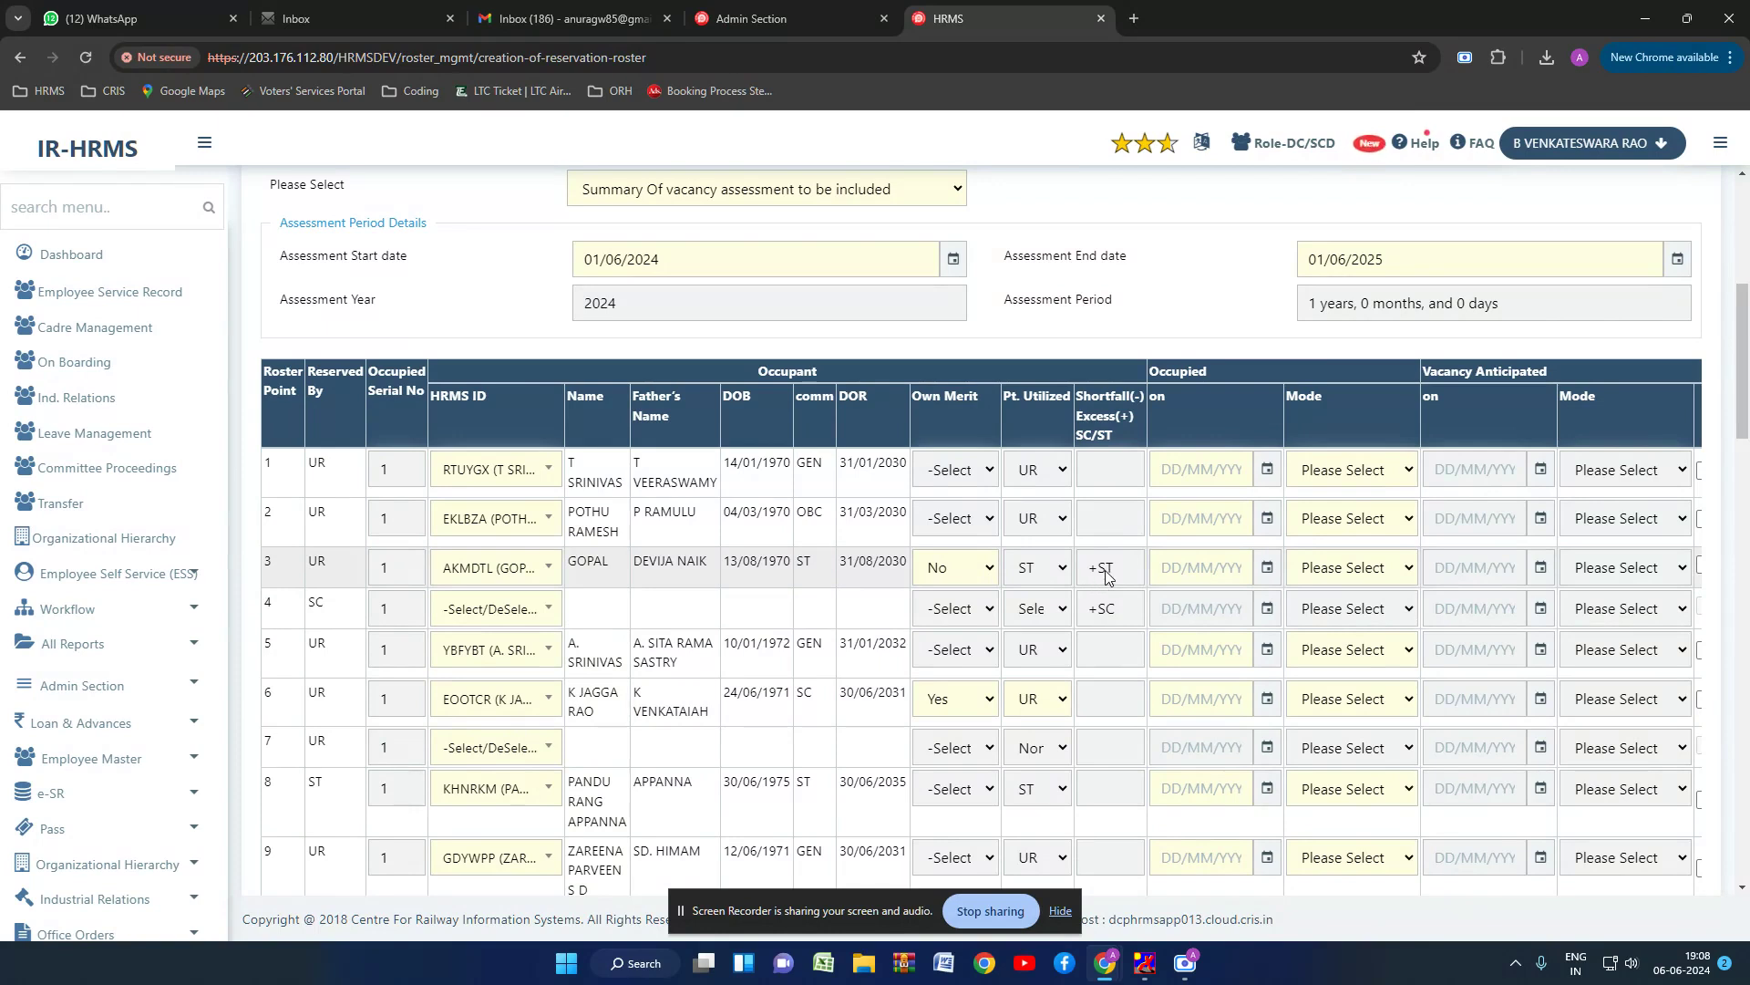
Set occupied-on dates for rows 1–3: 31/05/2024, 01/06/2024 and 31/05/2024
scroll(1103, 574, "down", 1)
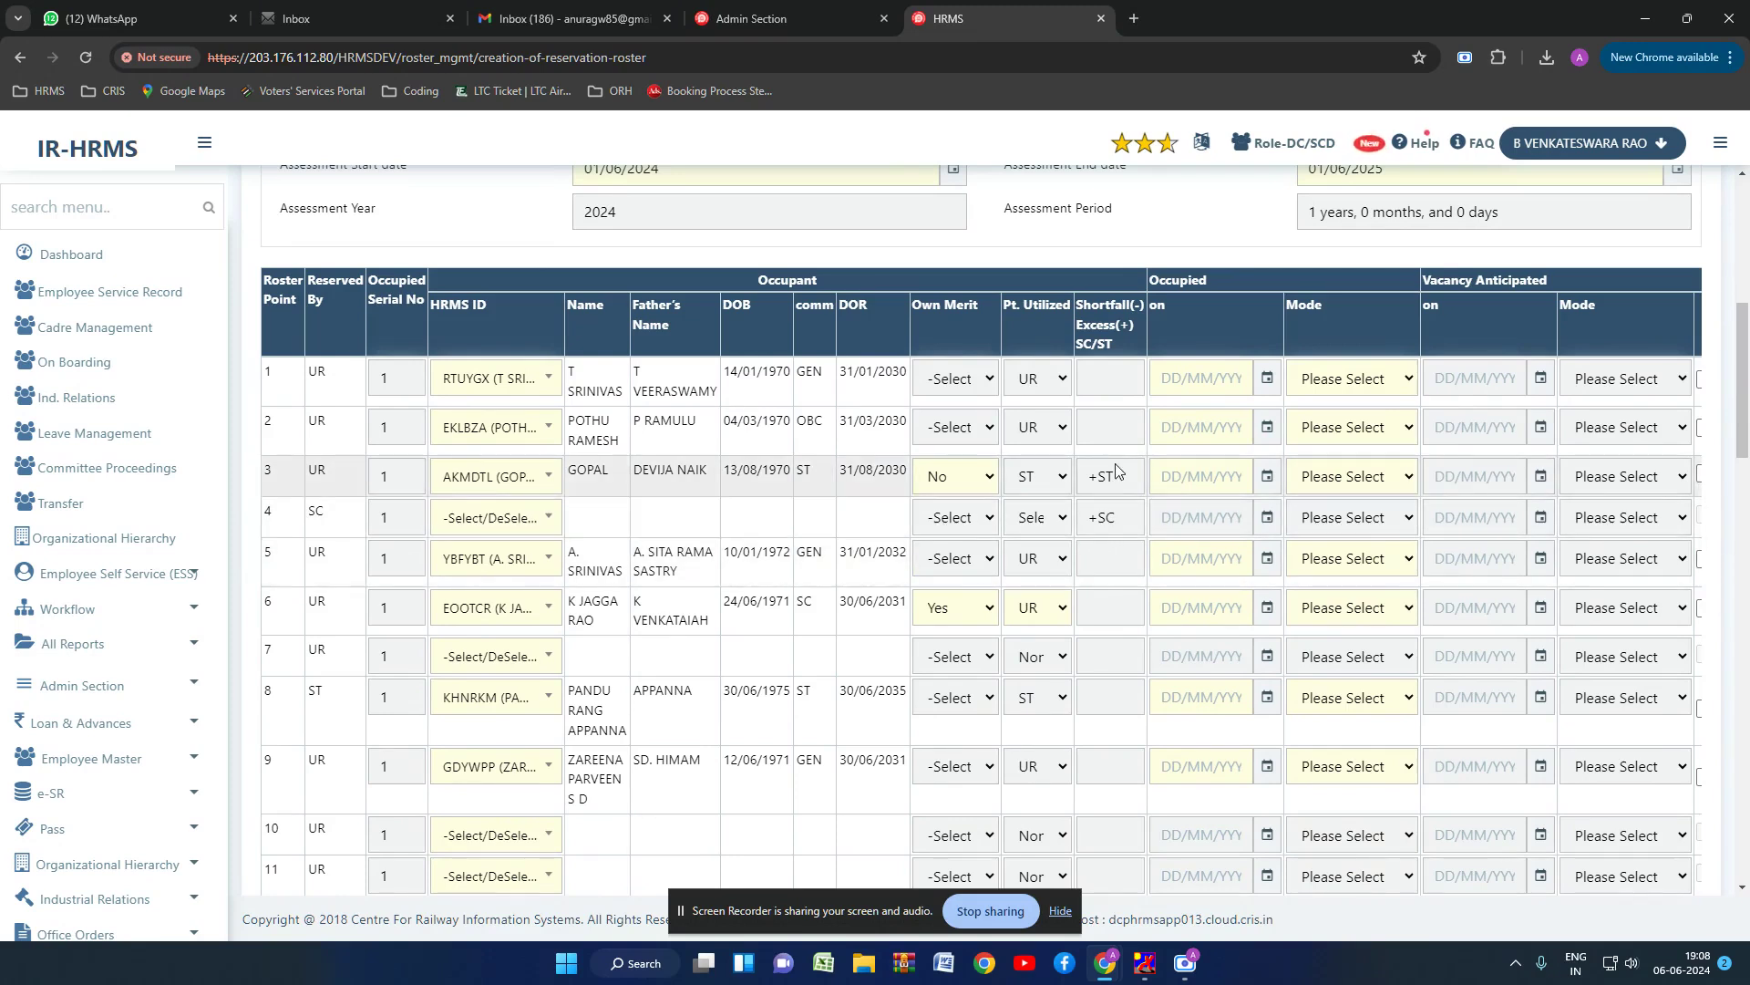
scroll(1116, 470, "up", 1)
scroll(1185, 437, "down", 1)
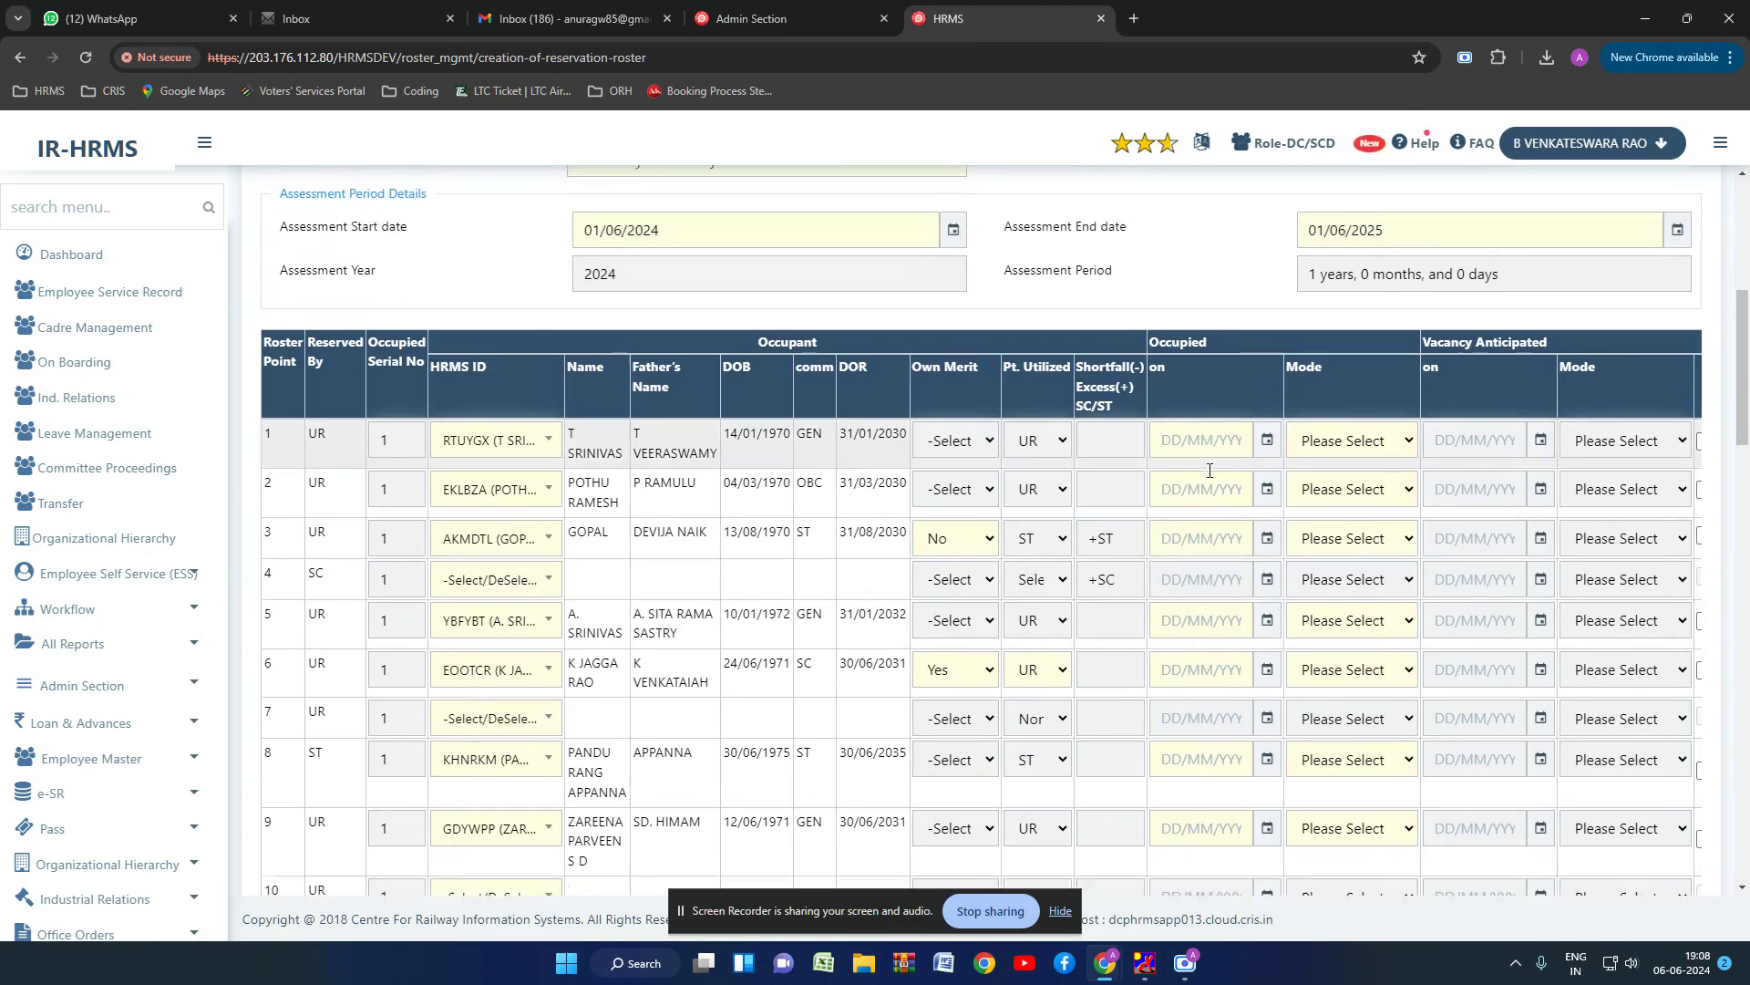
left_click(1231, 377)
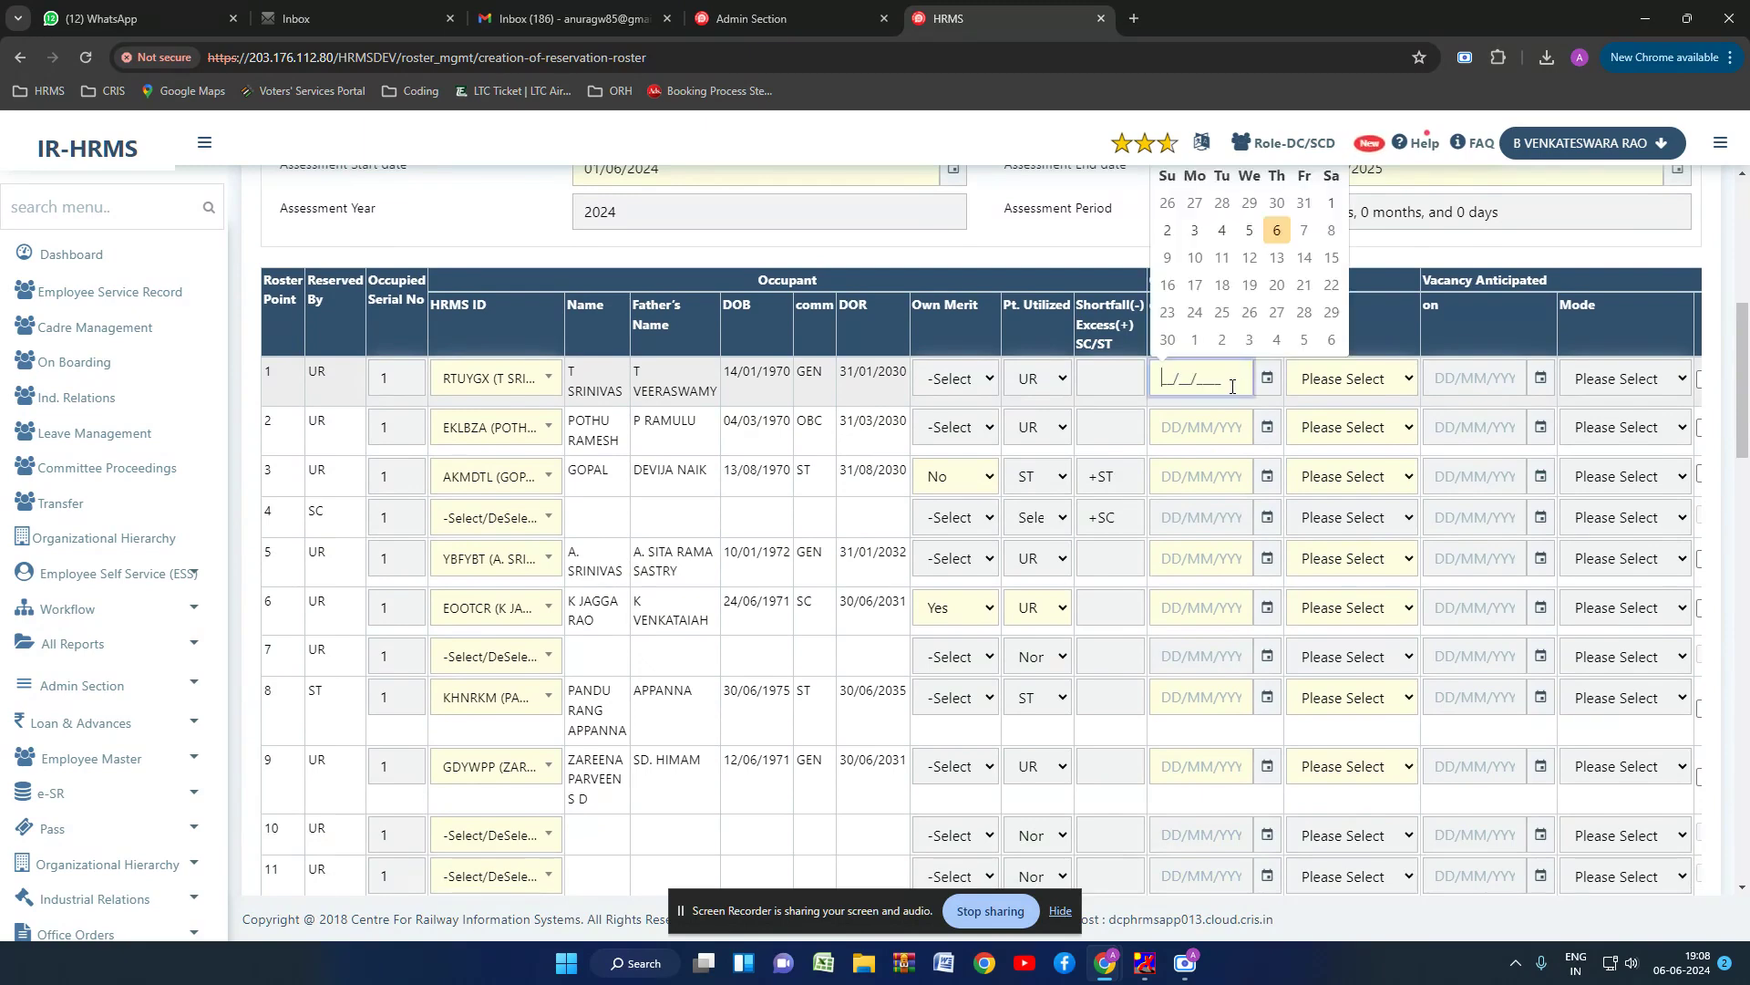
left_click(1304, 206)
left_click(1203, 427)
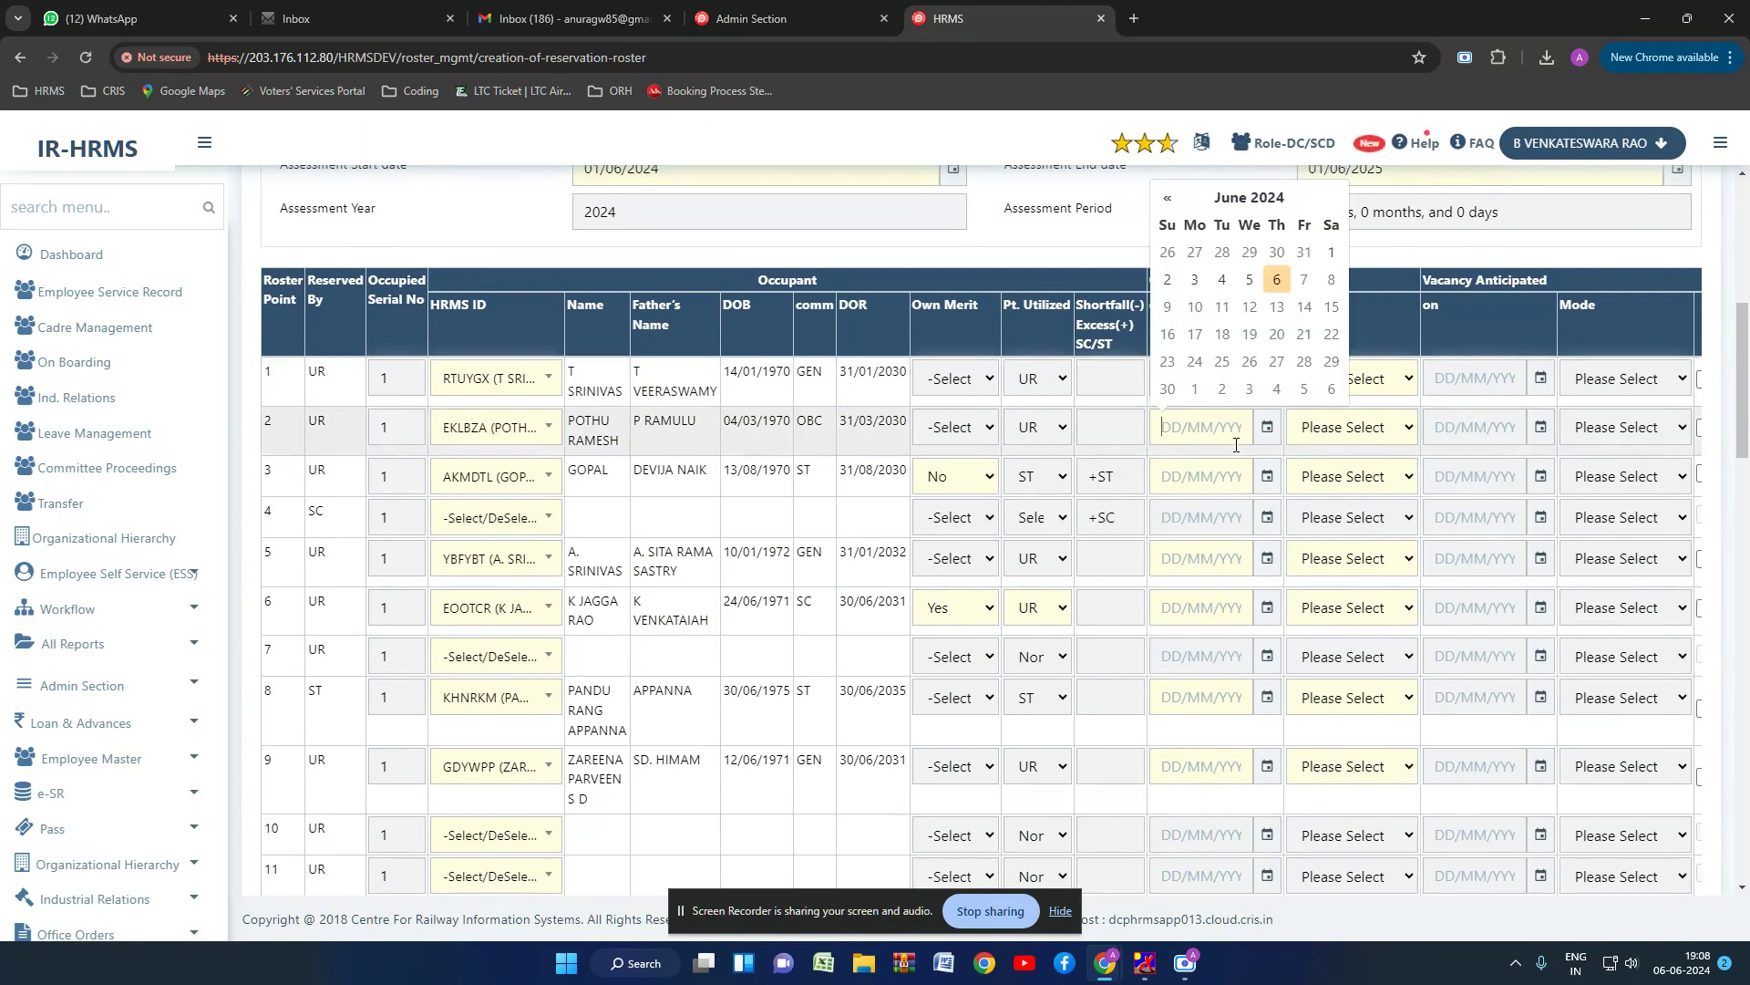
left_click(1331, 250)
left_click(1209, 476)
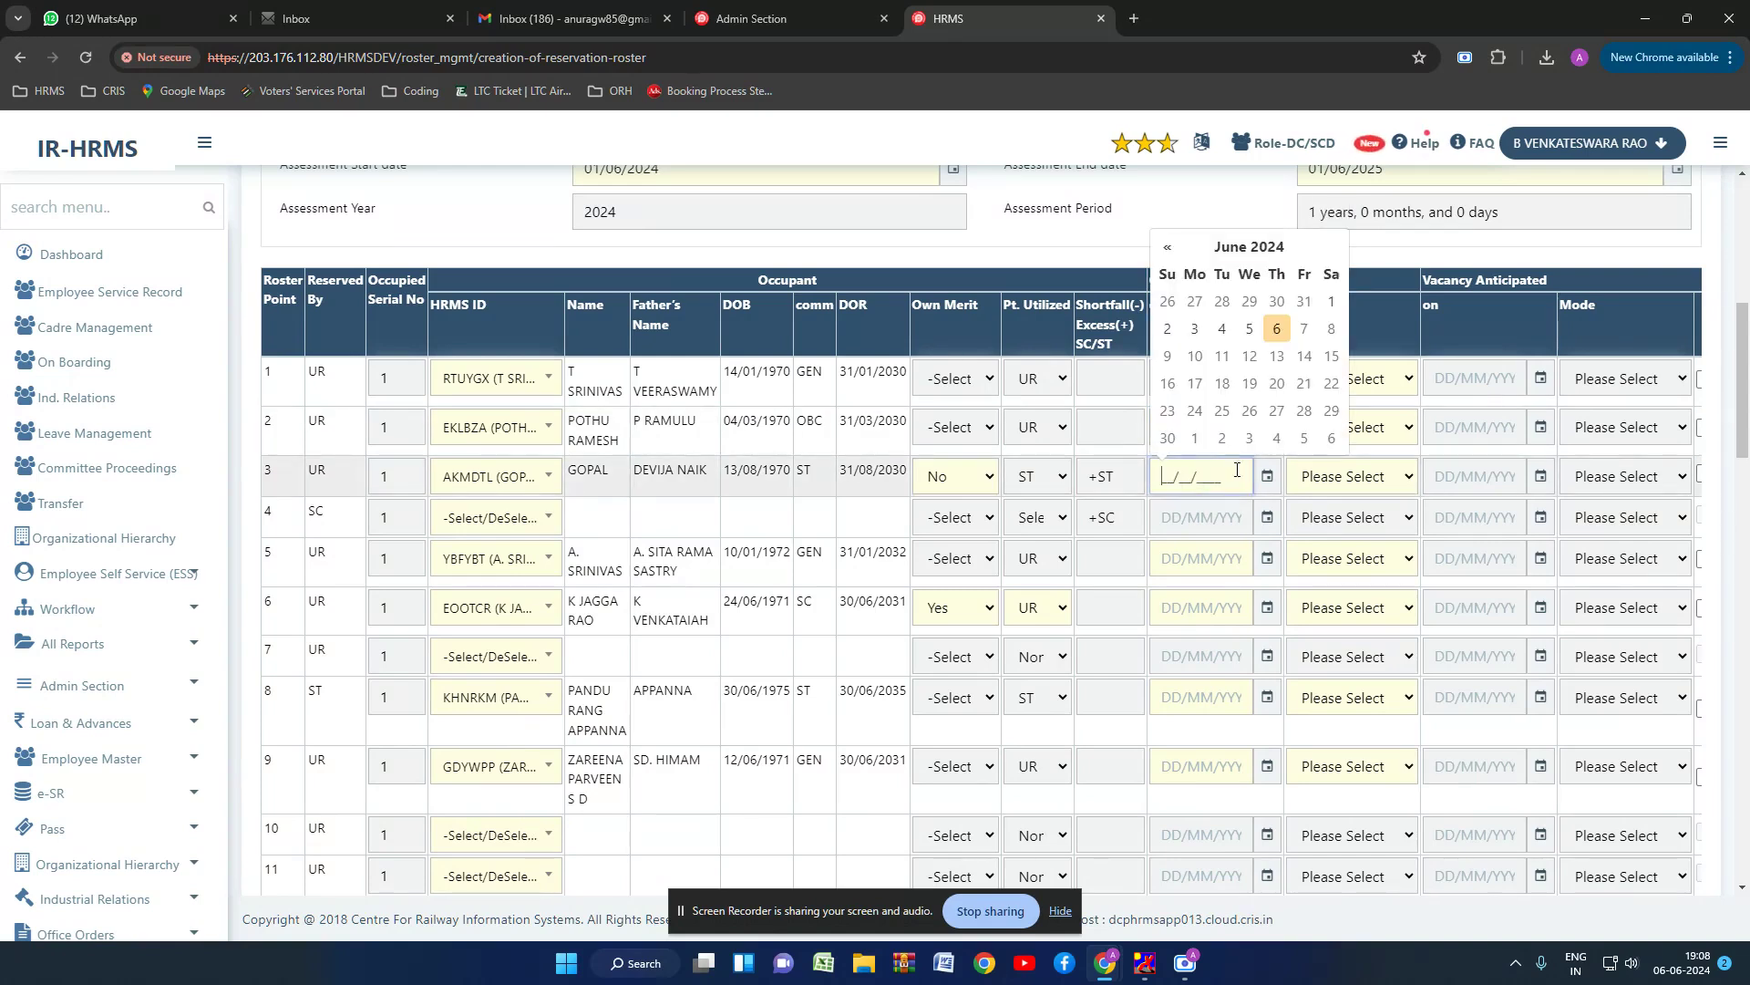
left_click(1305, 300)
Set the occupied-on date 01/06/2024 for rows 5, 6, 8 and 9
left_click(1201, 558)
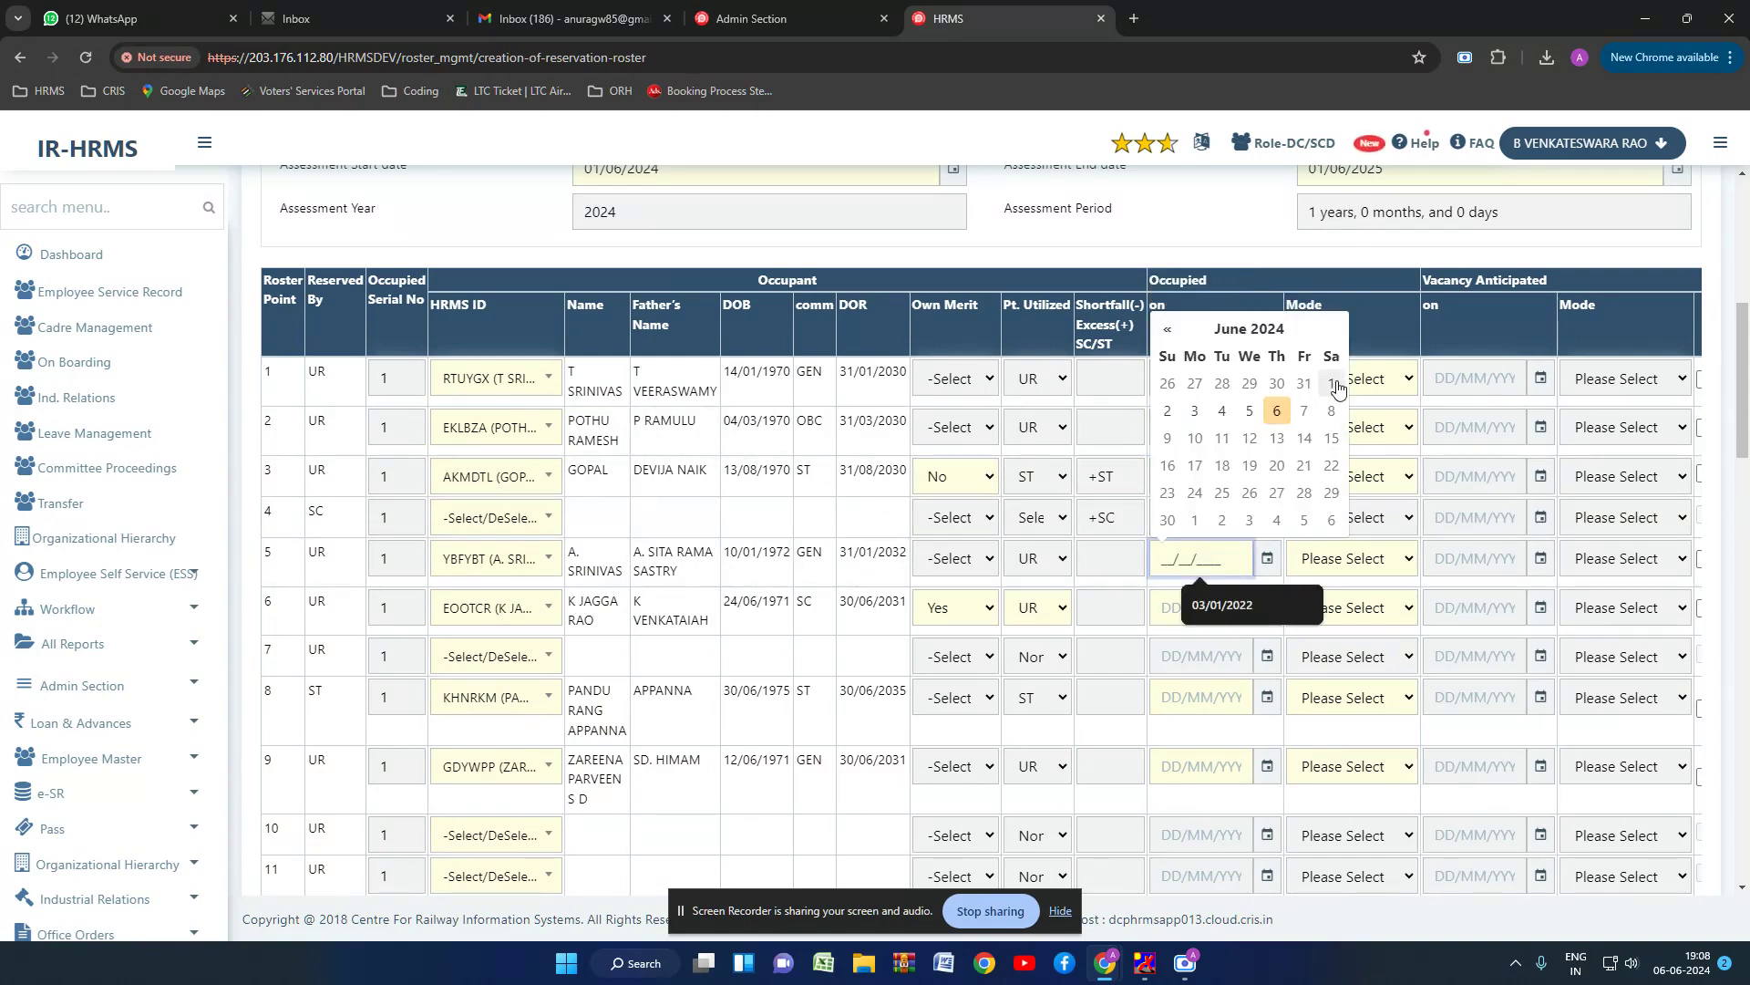
left_click(1331, 382)
left_click(1201, 607)
left_click(1327, 444)
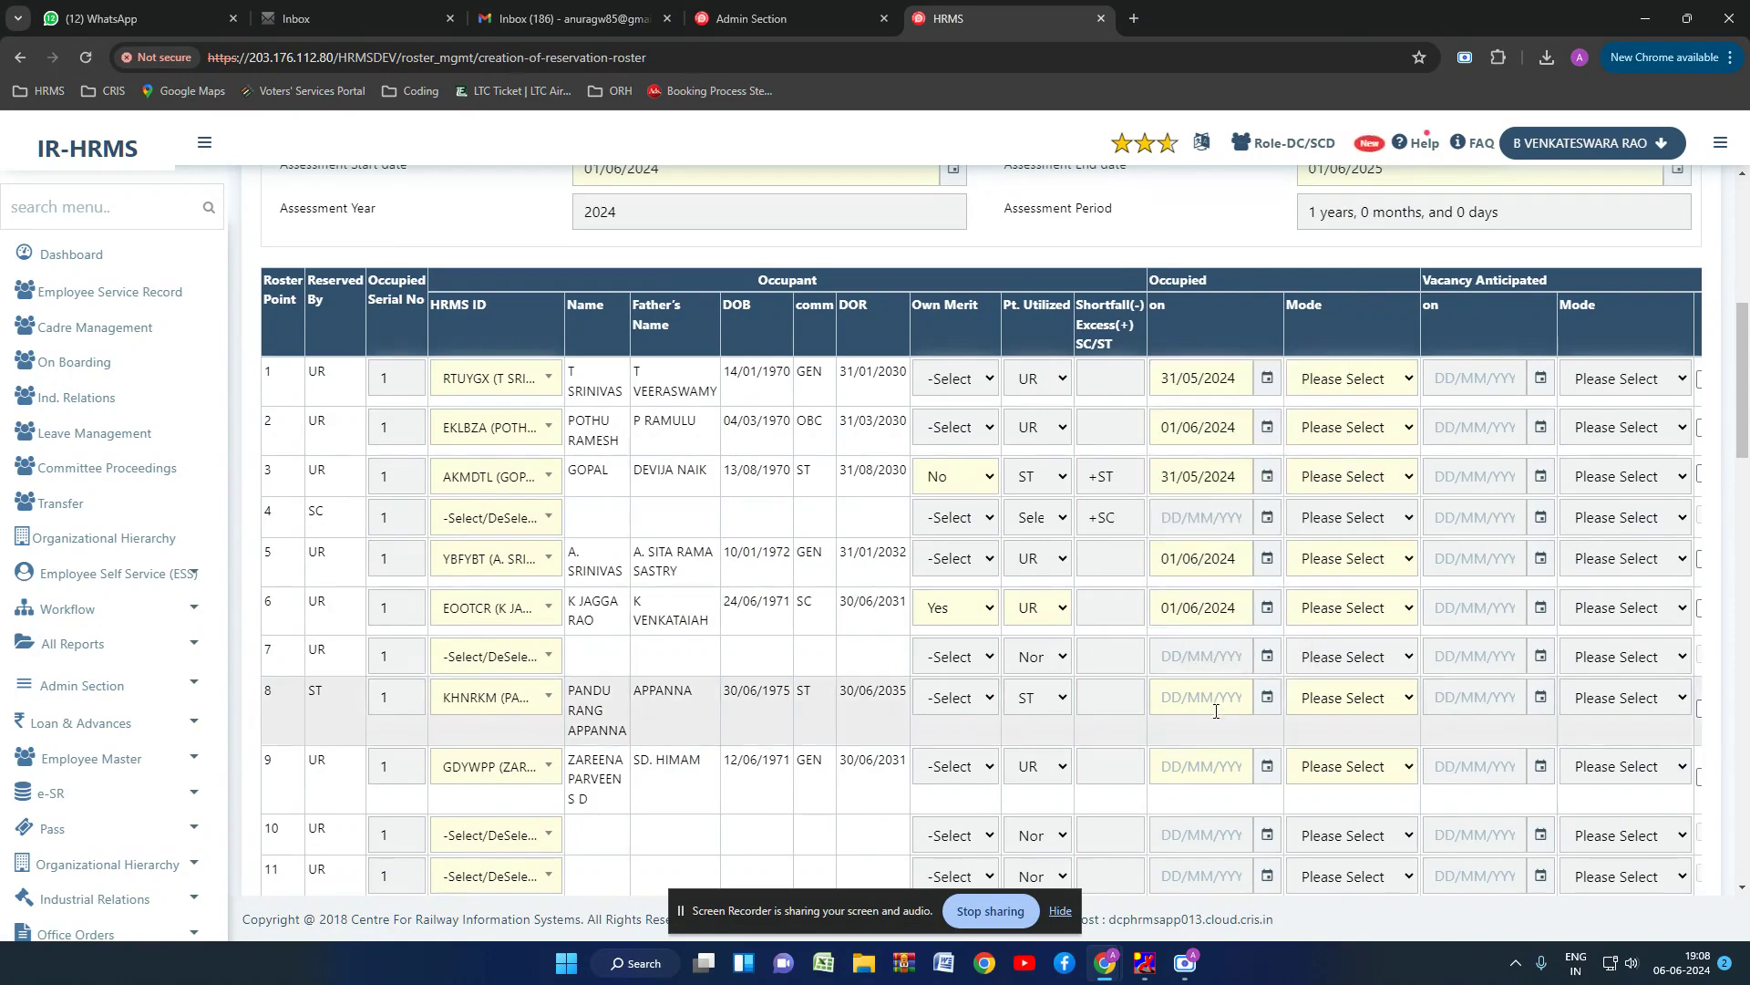
left_click(1202, 697)
left_click(1317, 531)
left_click(1202, 765)
left_click(1332, 593)
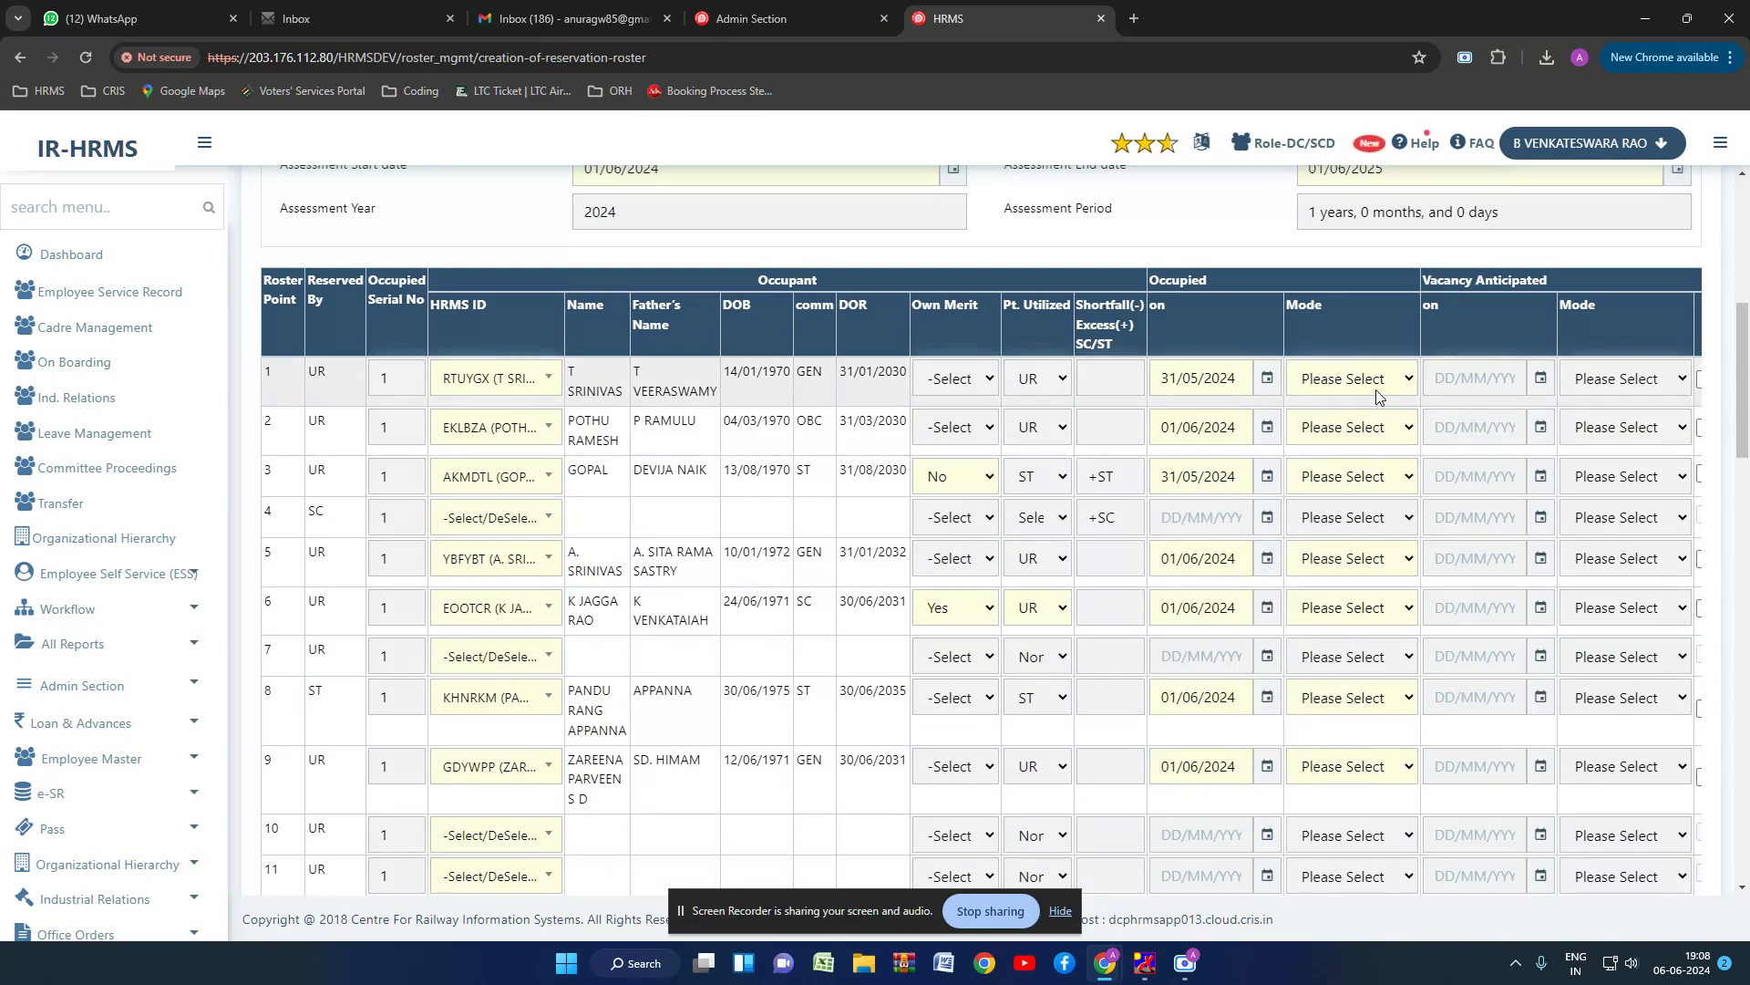
Set occupation modes: row 1 Promoted, row 2 IRMT/IDMT, row 3 Med Decat Absorption, row 5 Surplus Absorption
left_click(1386, 379)
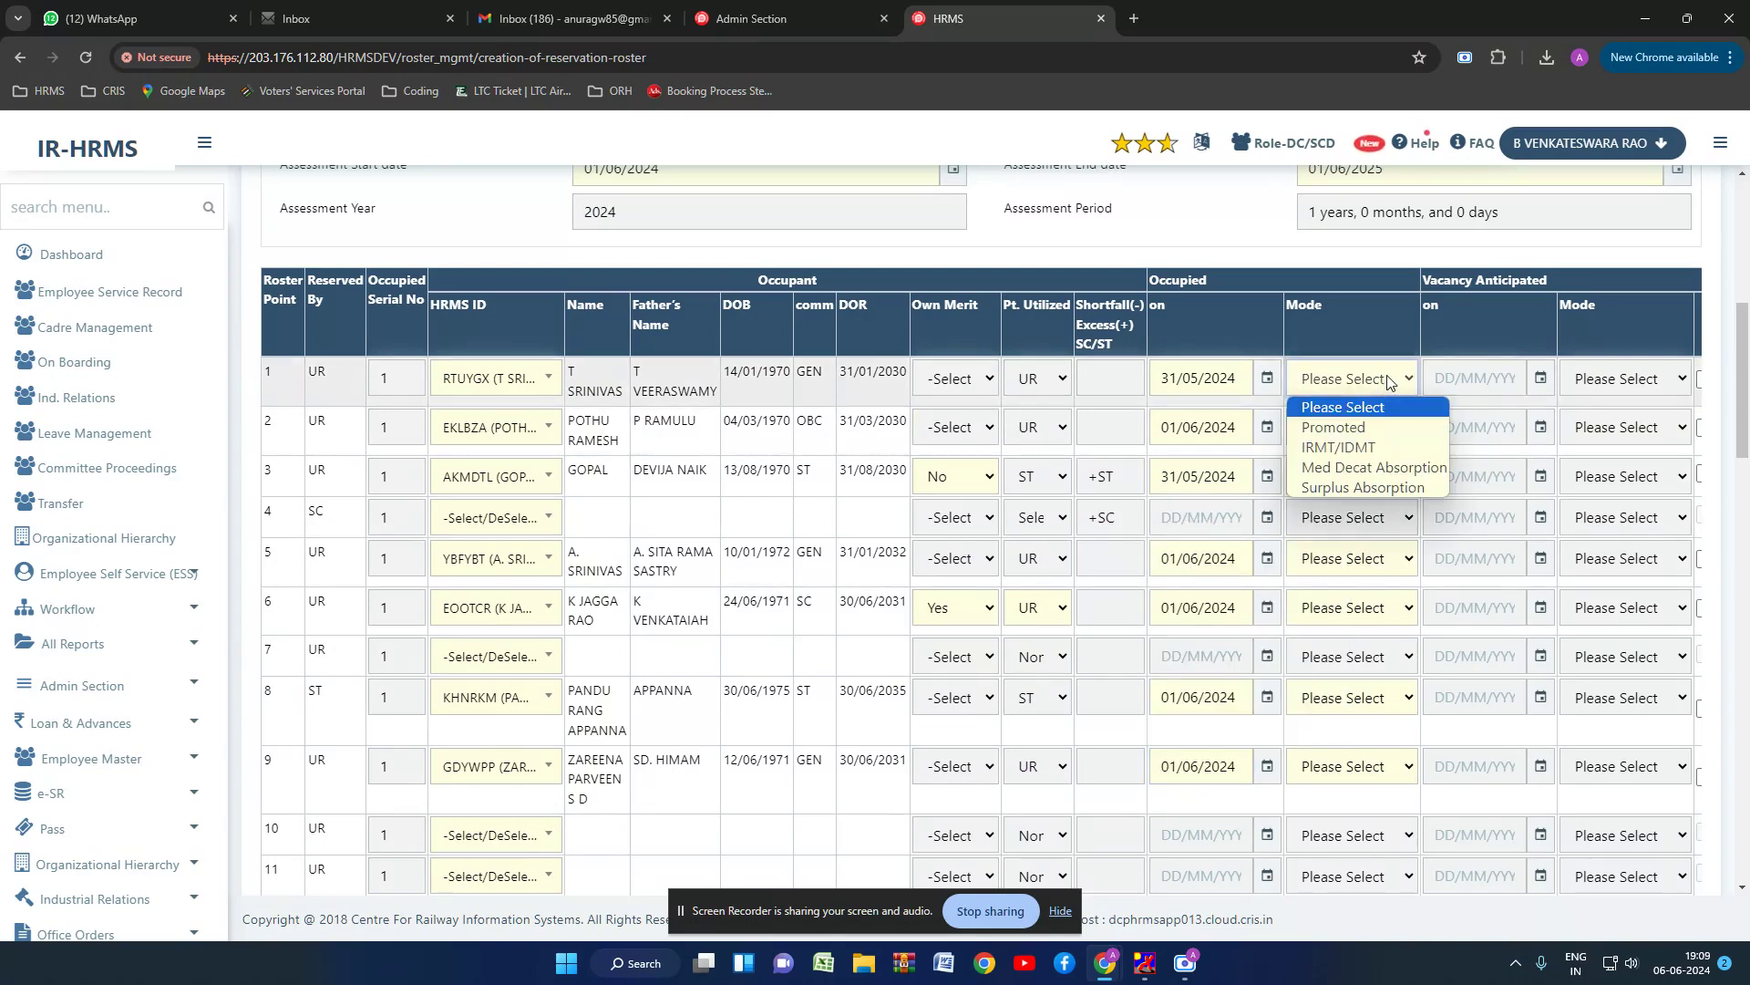
left_click(1365, 427)
left_click(1367, 430)
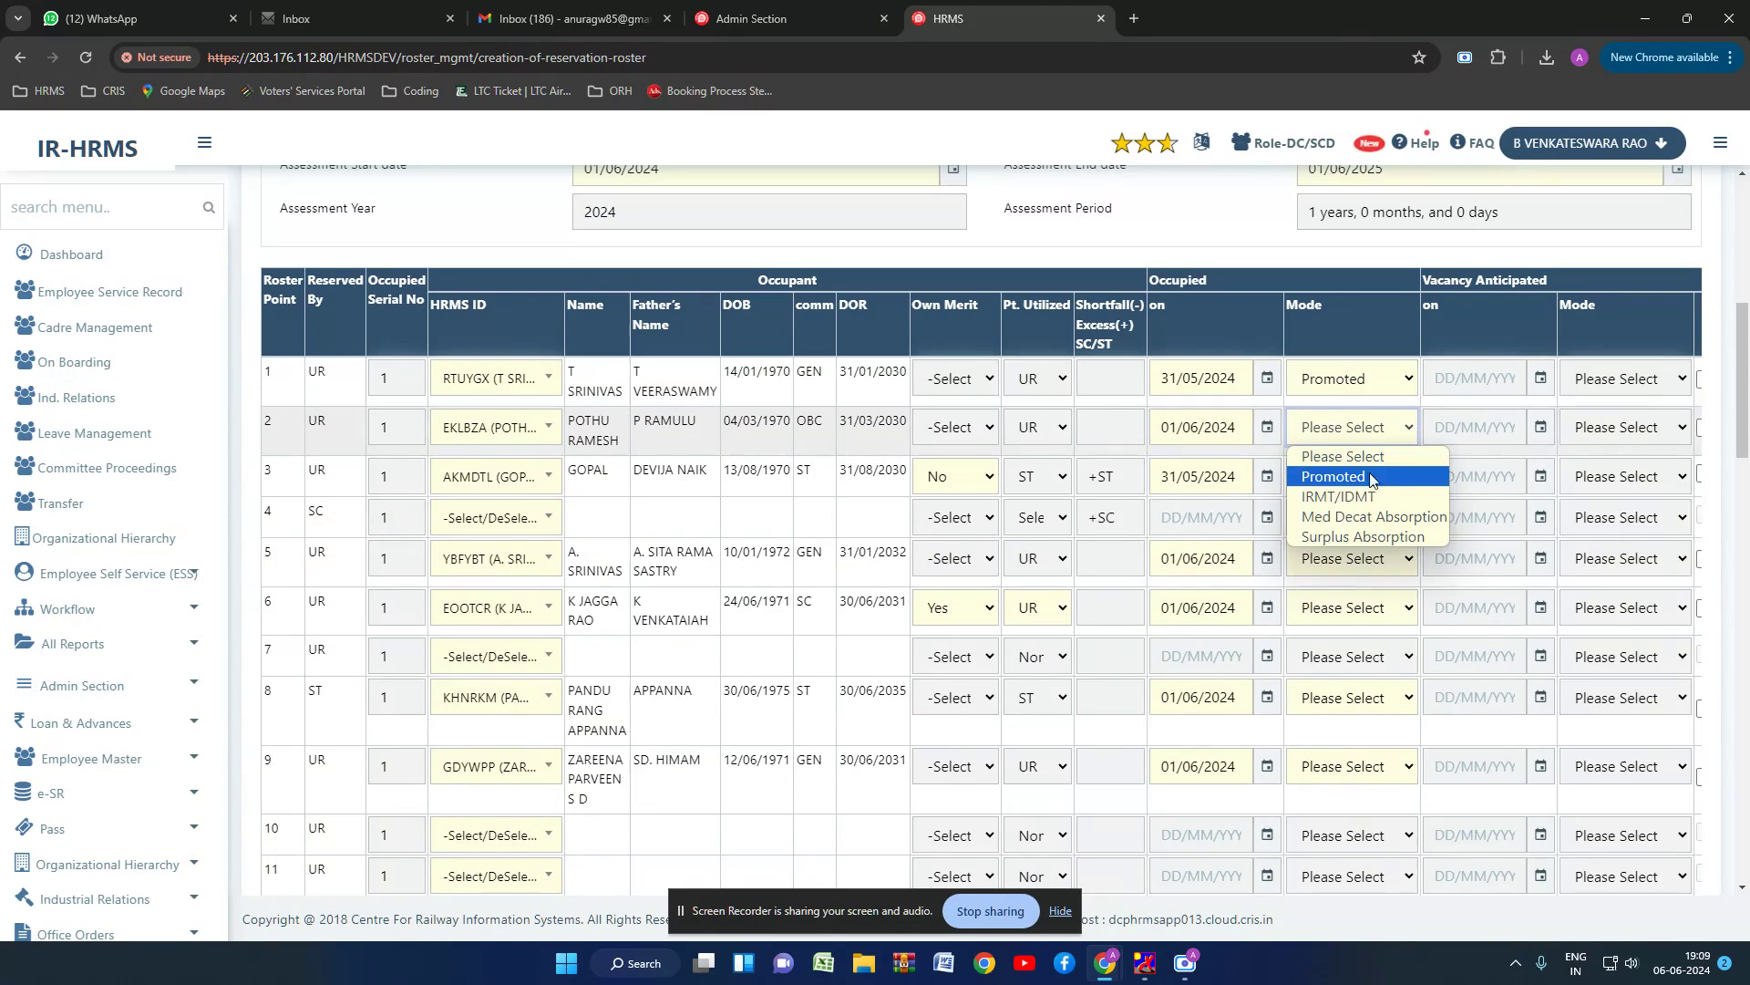
left_click(1339, 496)
left_click(1352, 475)
left_click(1349, 558)
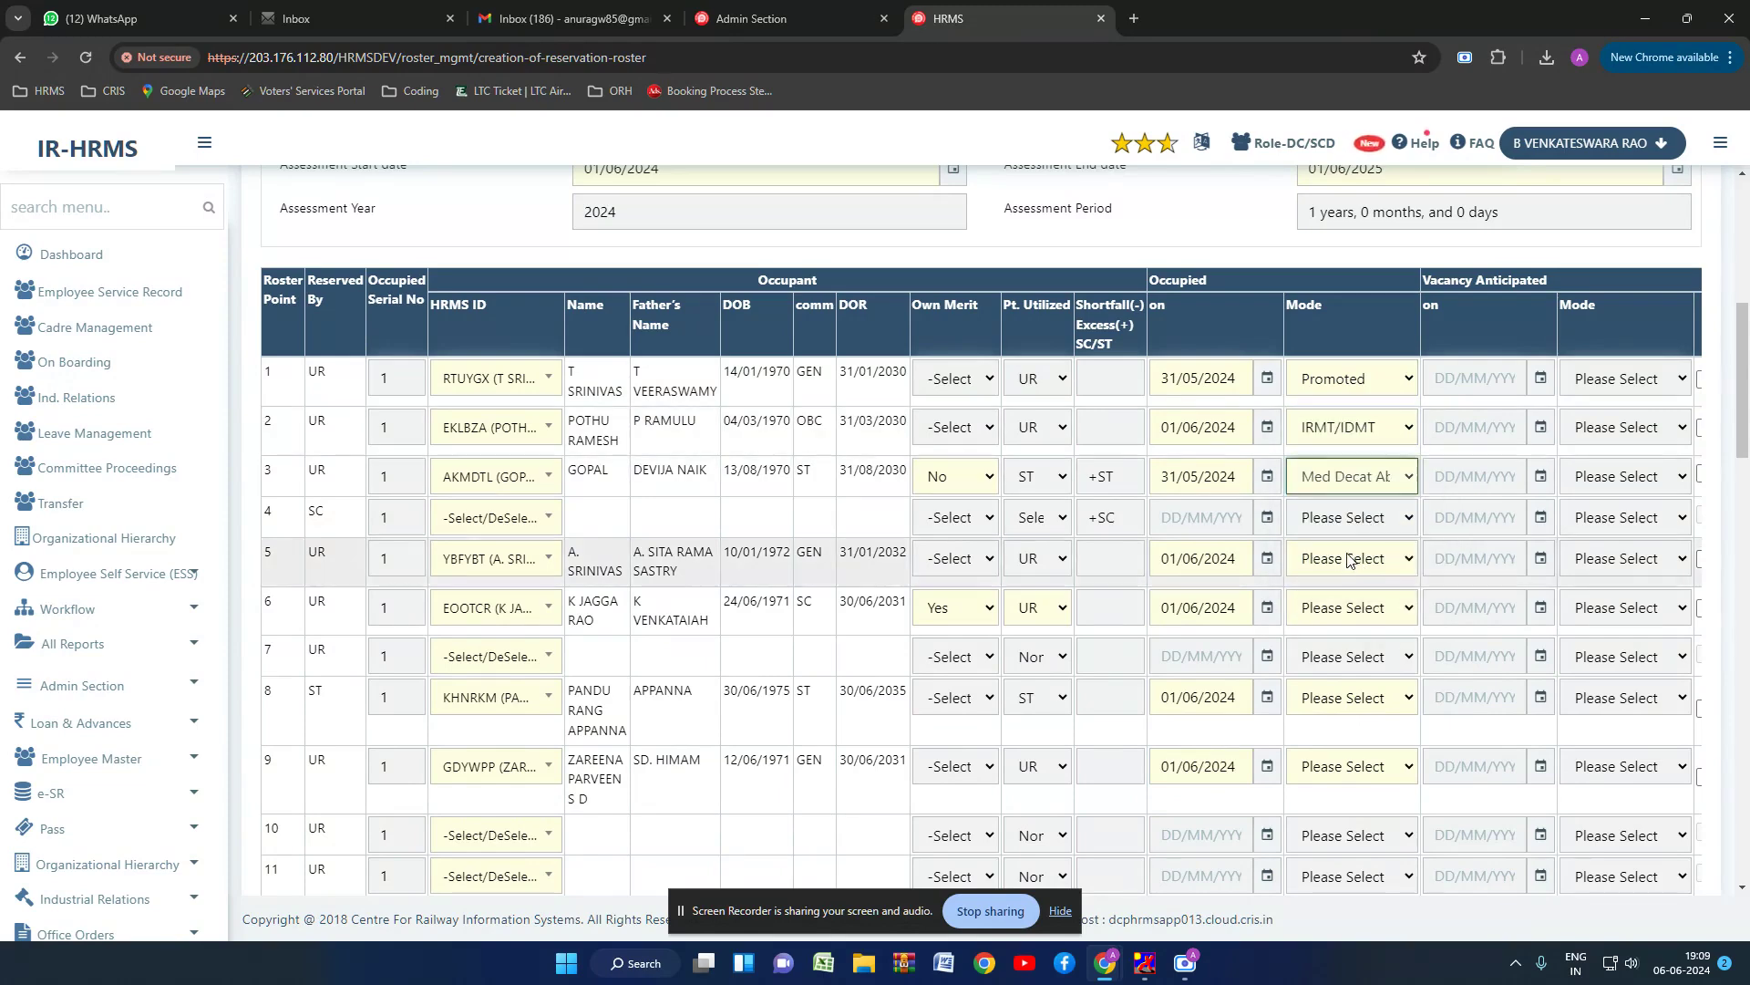
left_click(1349, 564)
left_click(1359, 673)
Set occupation modes for rows 6 and 9 to Promoted and row 8 to IRMT/IDMT
left_click(1336, 609)
left_click(1337, 655)
left_click(1354, 697)
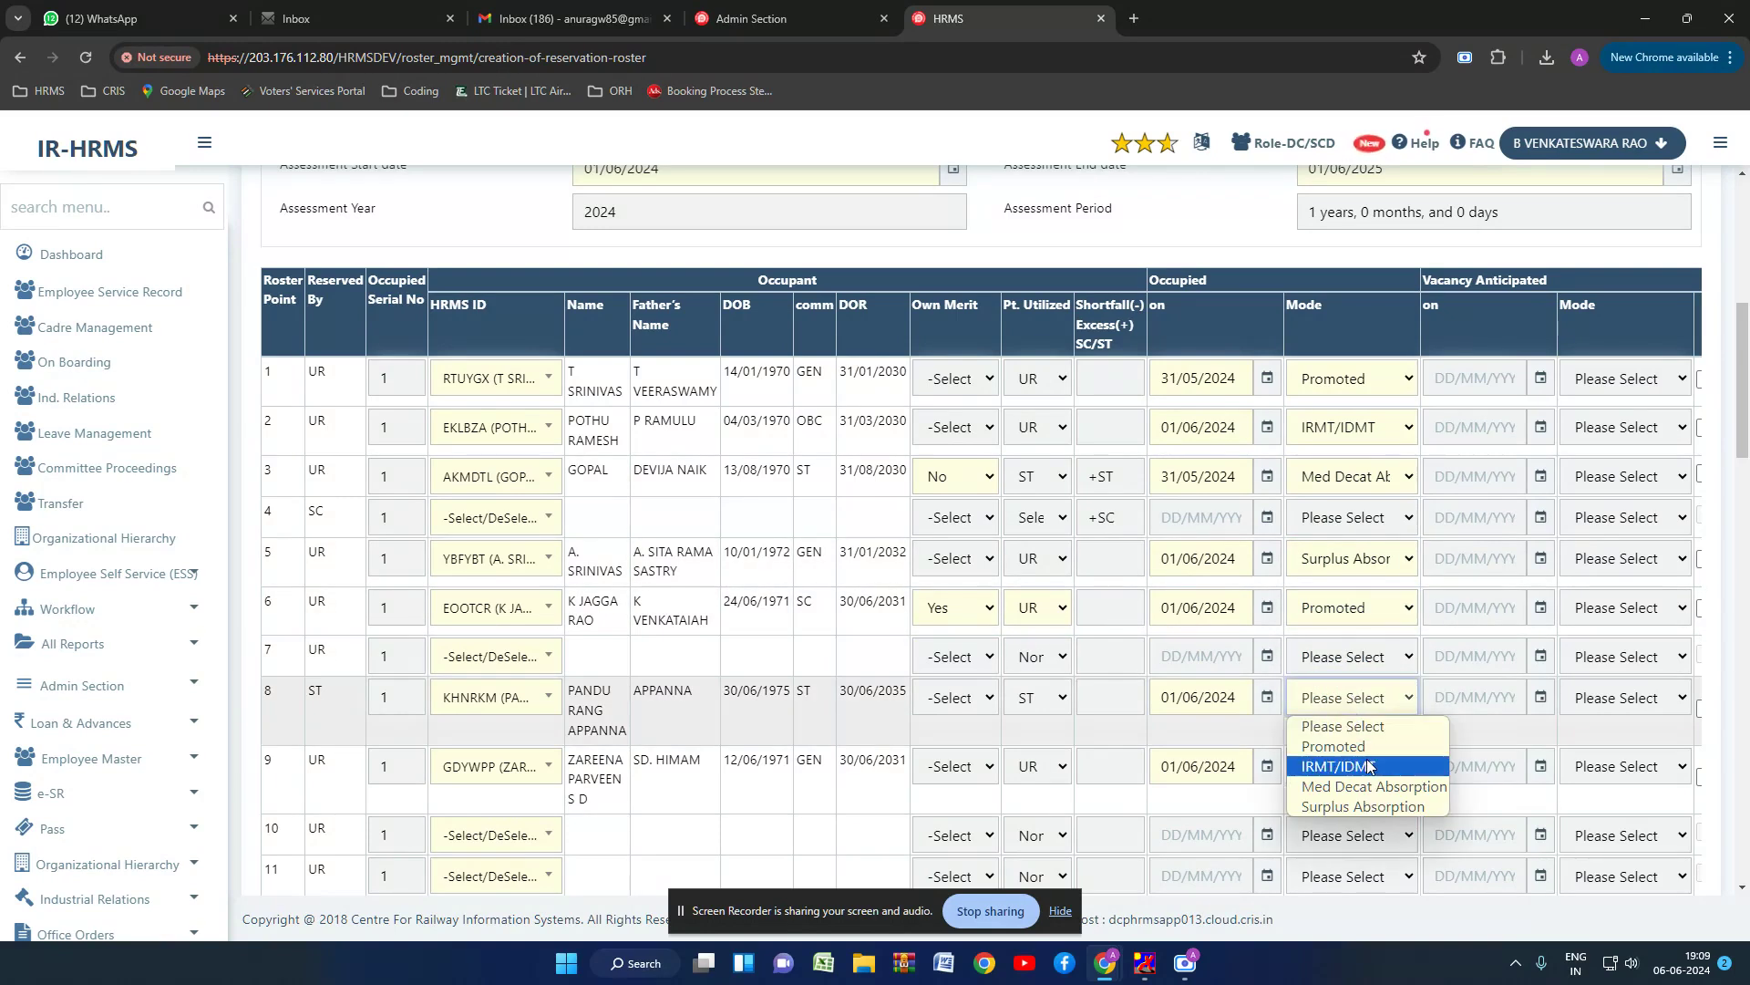
left_click(1367, 765)
left_click(1349, 766)
left_click(1340, 806)
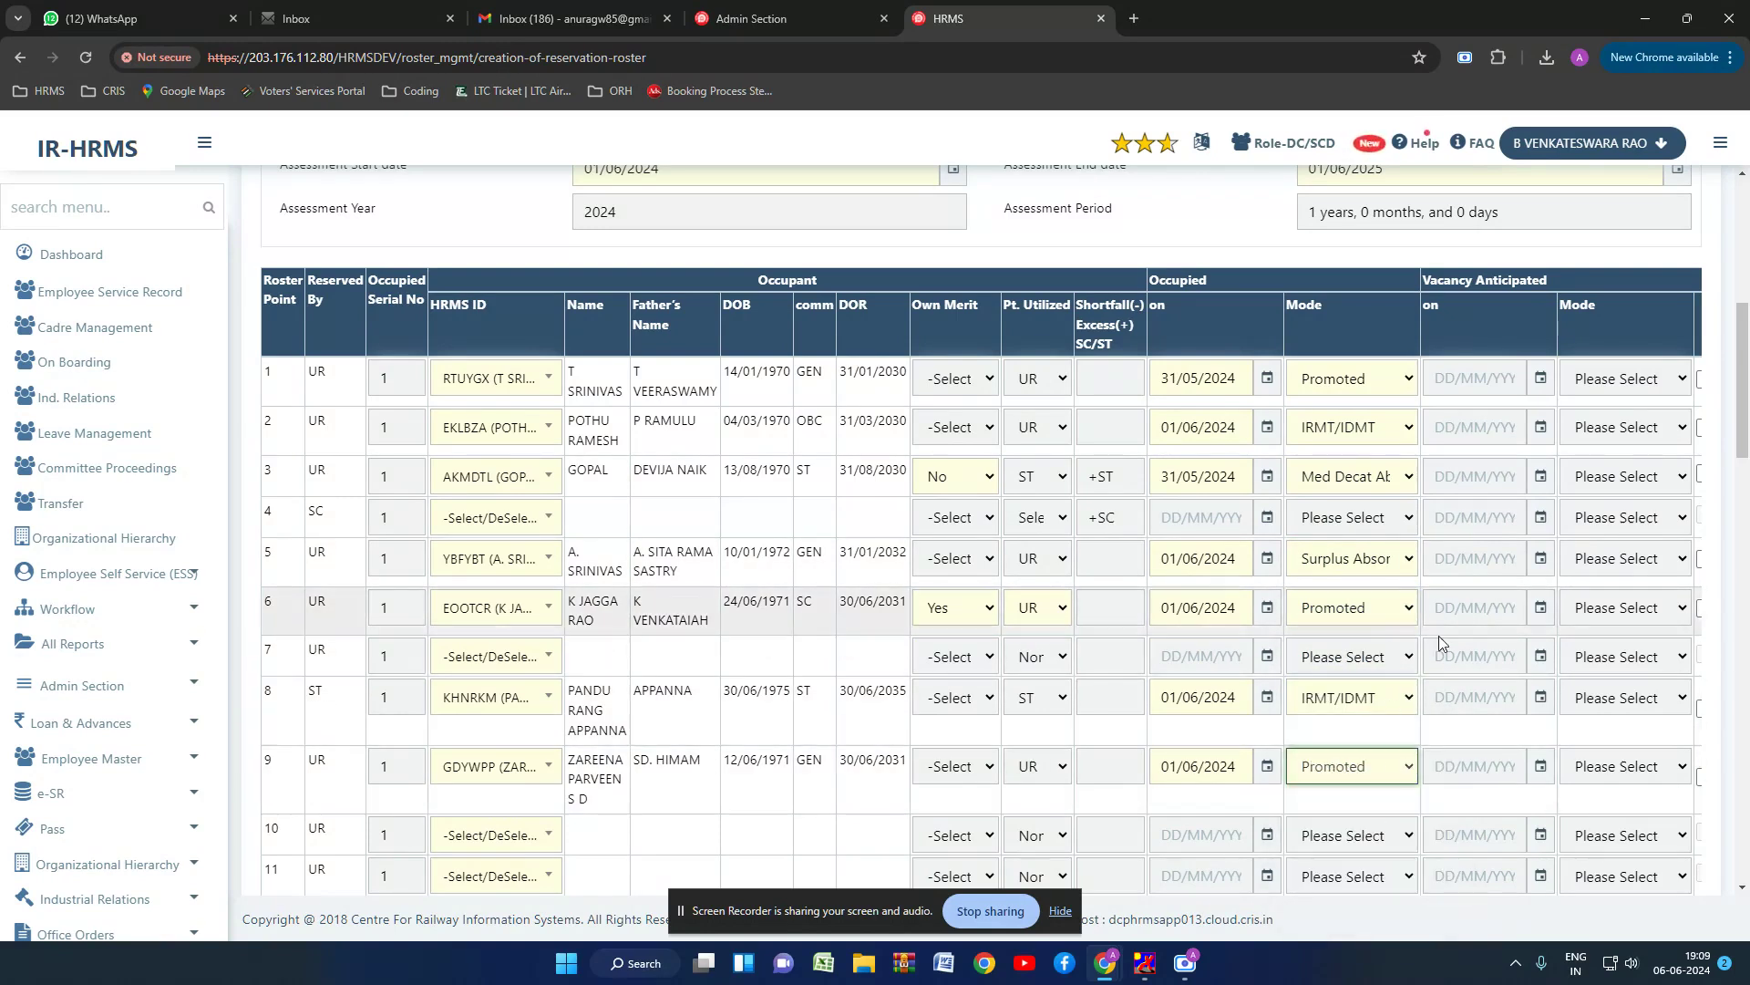
Flag roster row 1 as an anticipated vacancy
scroll(1439, 636, "down", 12)
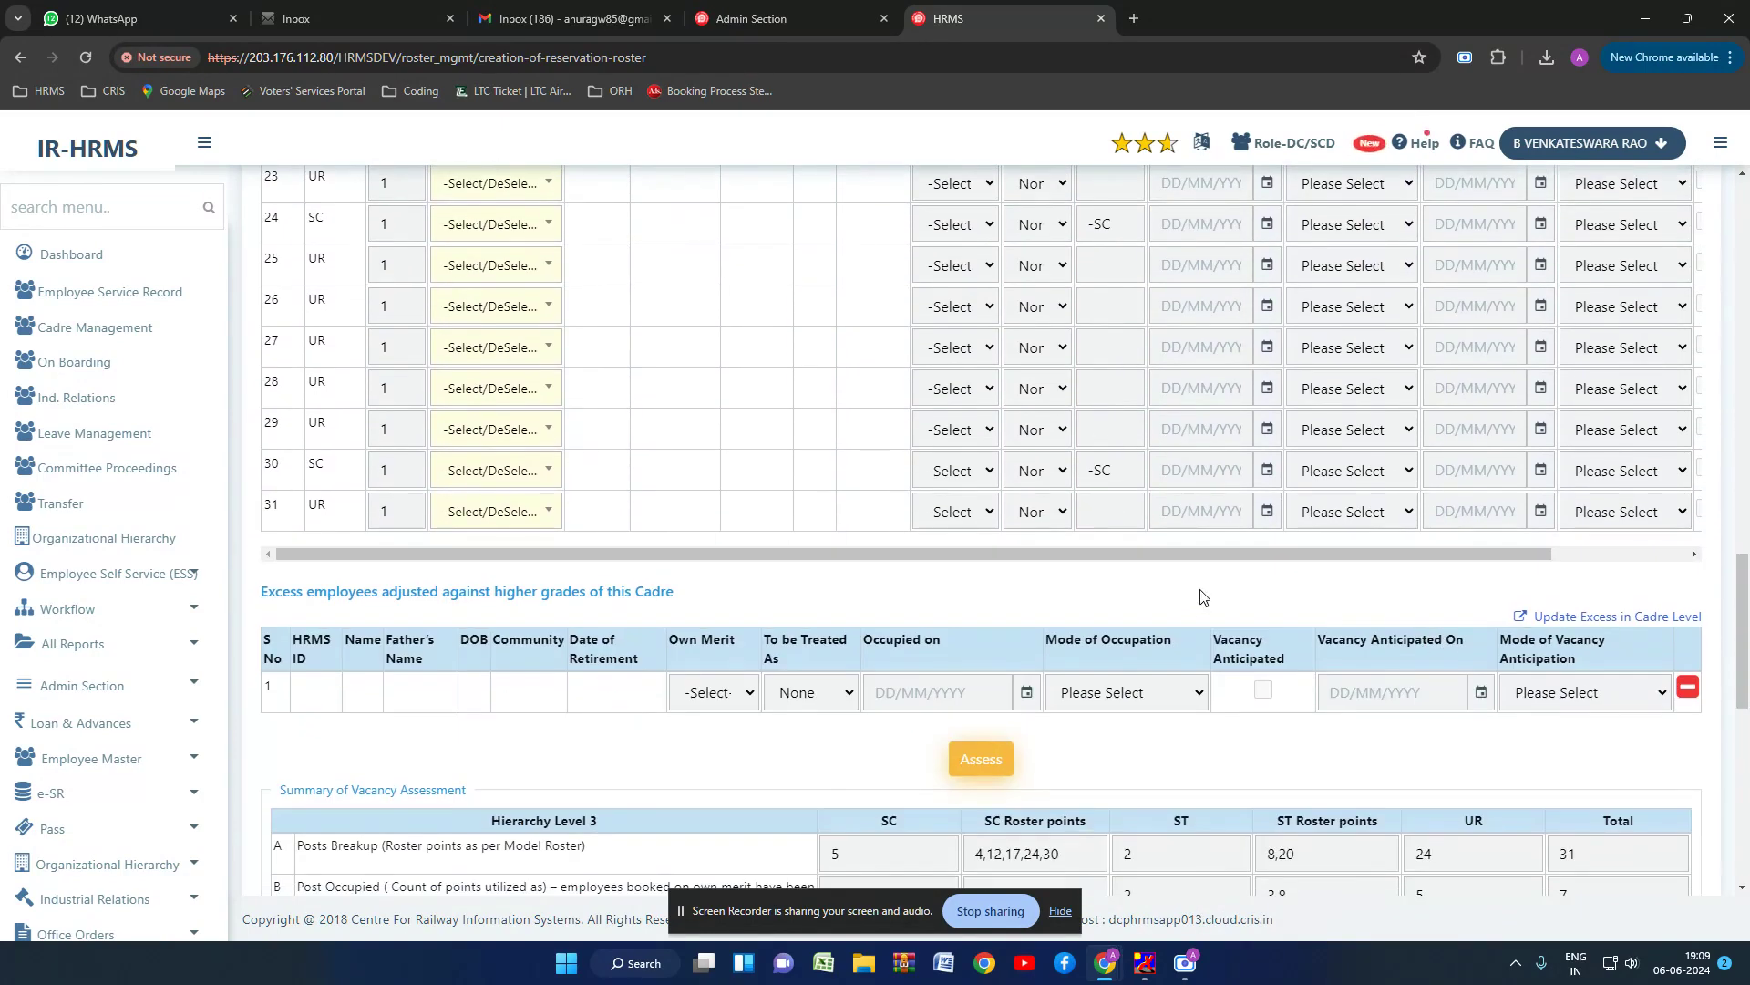
left_click_drag(1258, 553, 1404, 553)
scroll(1507, 496, "up", 6)
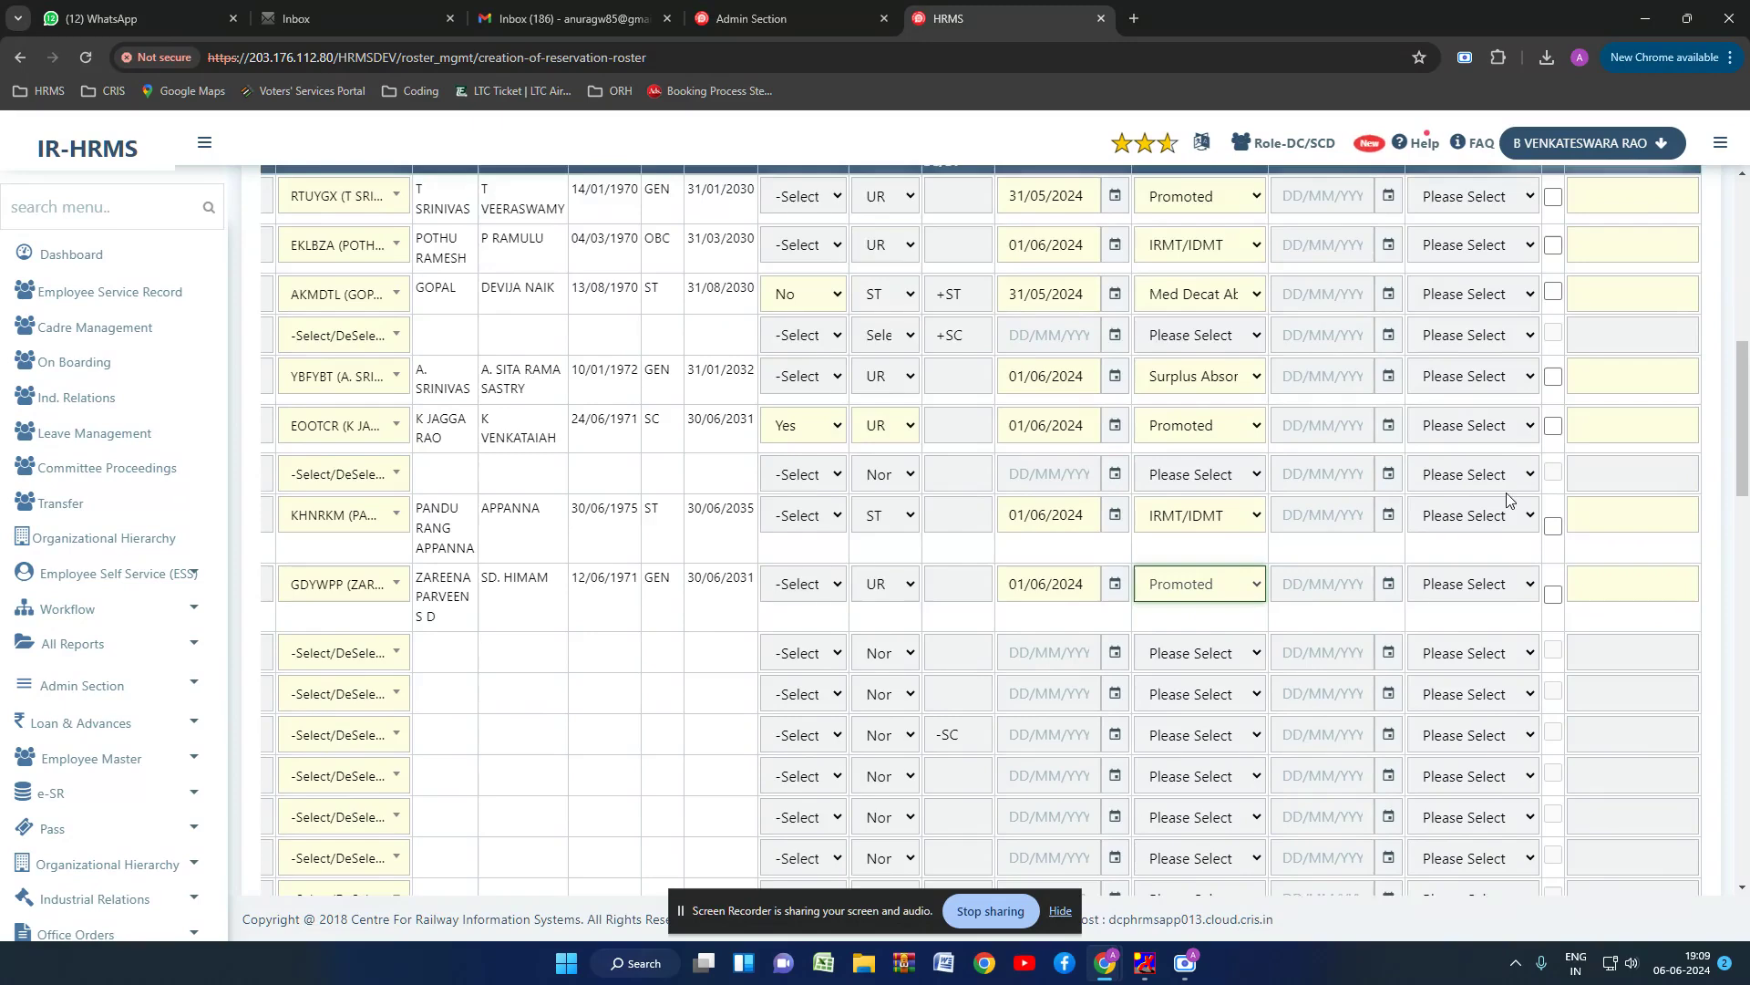
scroll(1506, 497, "up", 3)
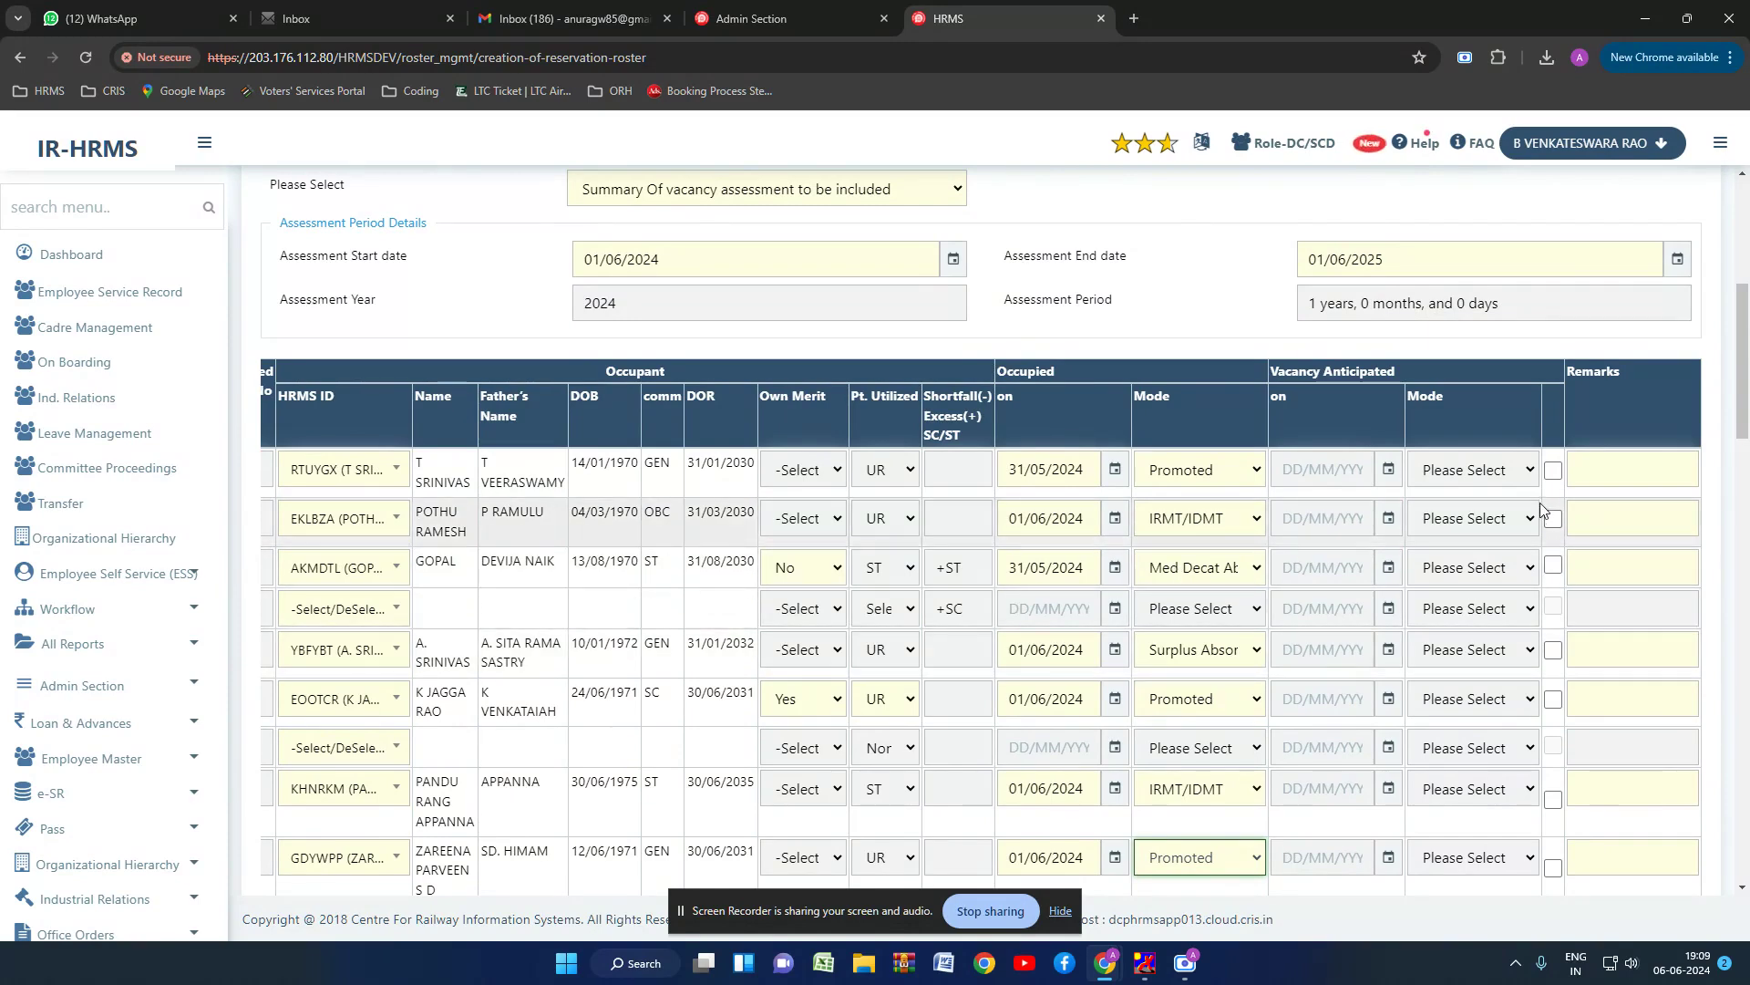
left_click(1553, 472)
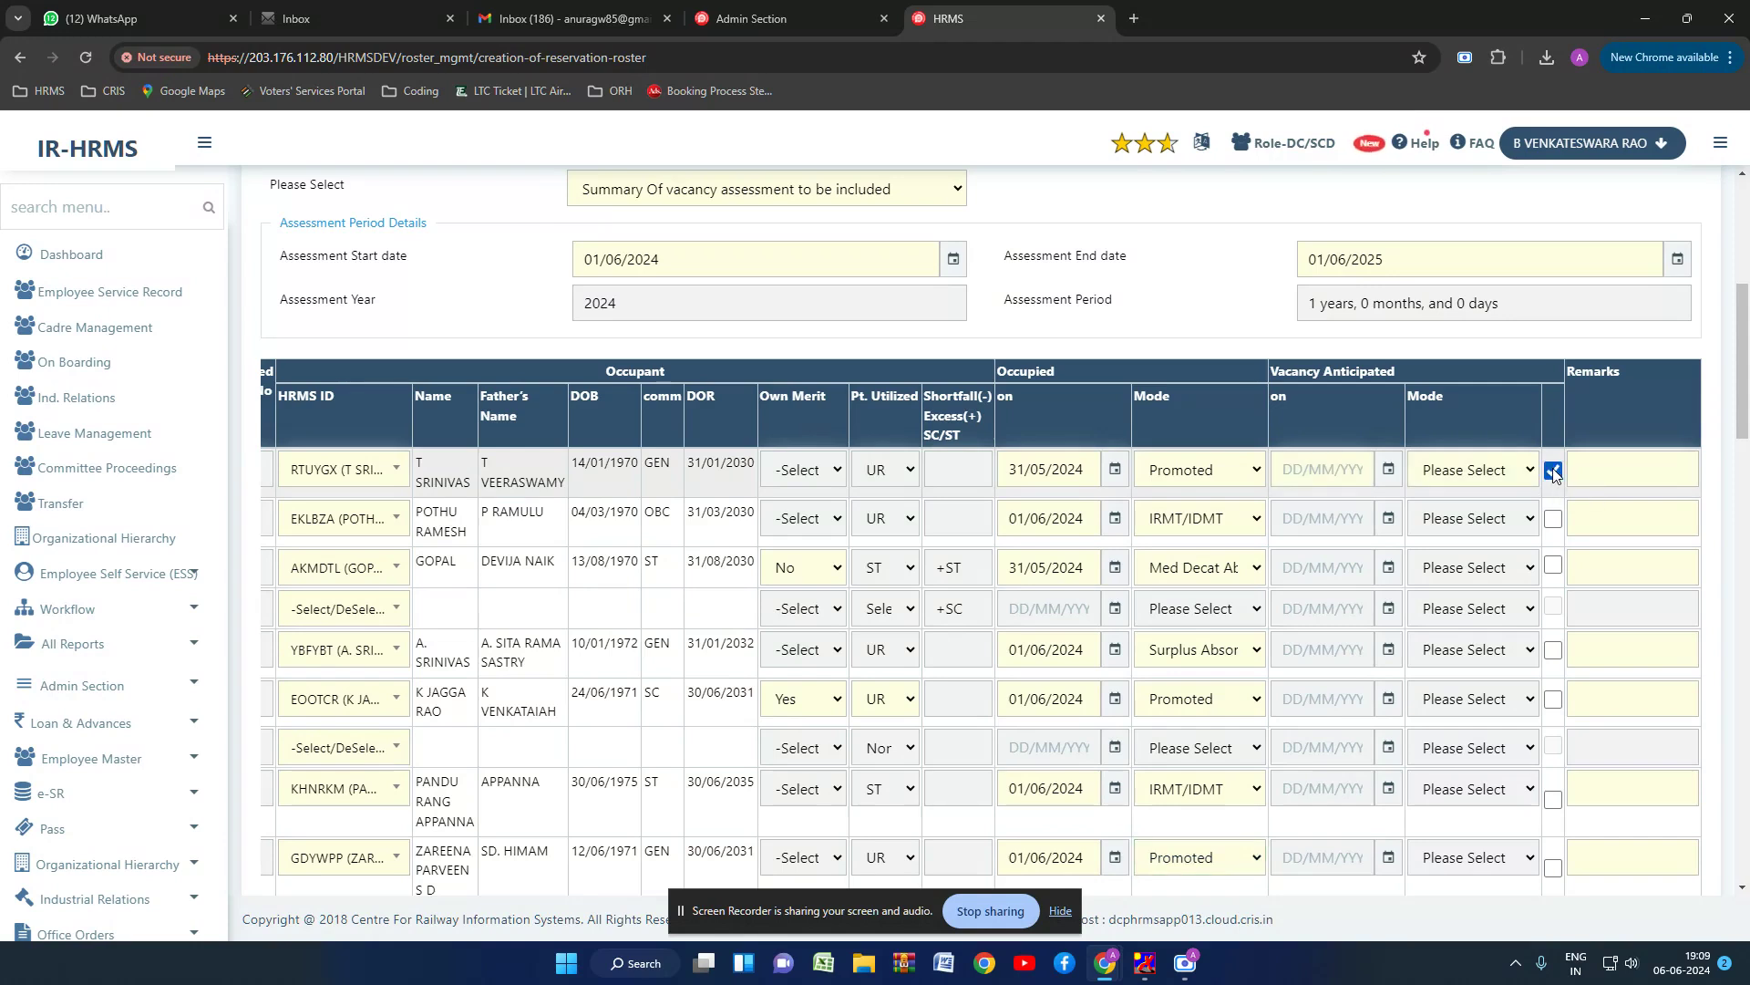
Date row 1's anticipated vacancy 12/10/2024 with mode Deputation approved
left_click(1329, 470)
left_click(1453, 241)
left_click(1453, 241)
left_click(1453, 241)
left_click(1453, 241)
left_click(1454, 321)
left_click(1477, 472)
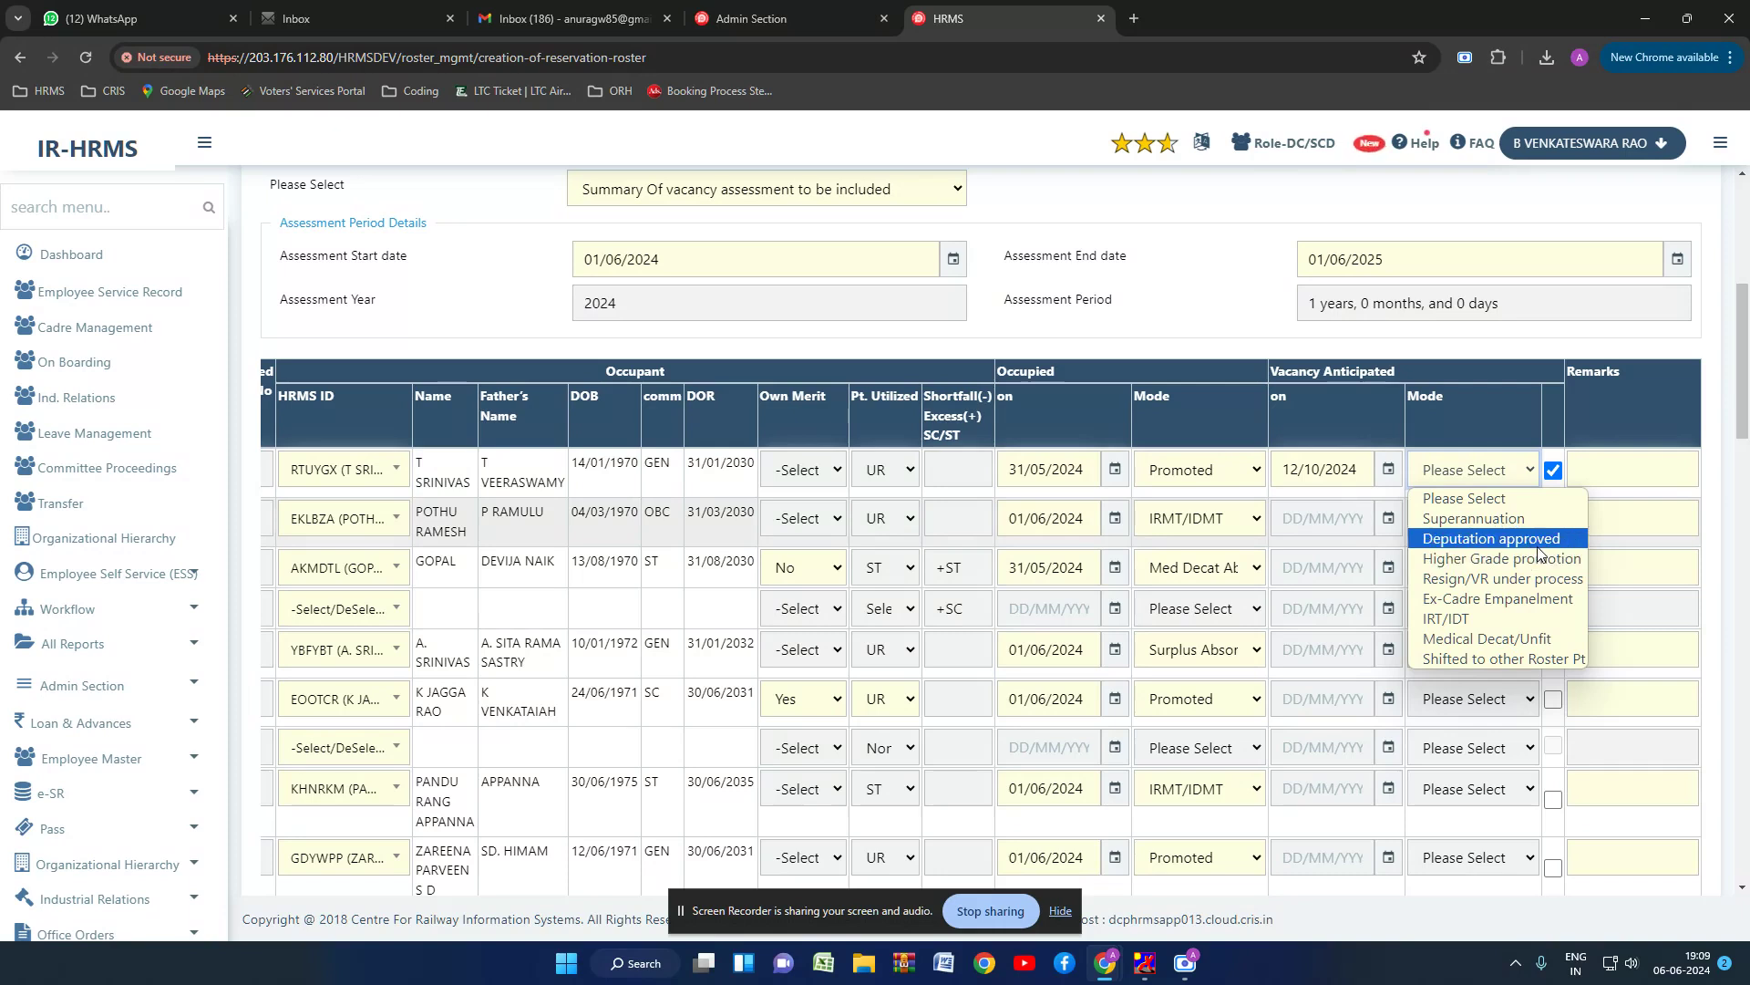
left_click(1539, 547)
left_click(1653, 461)
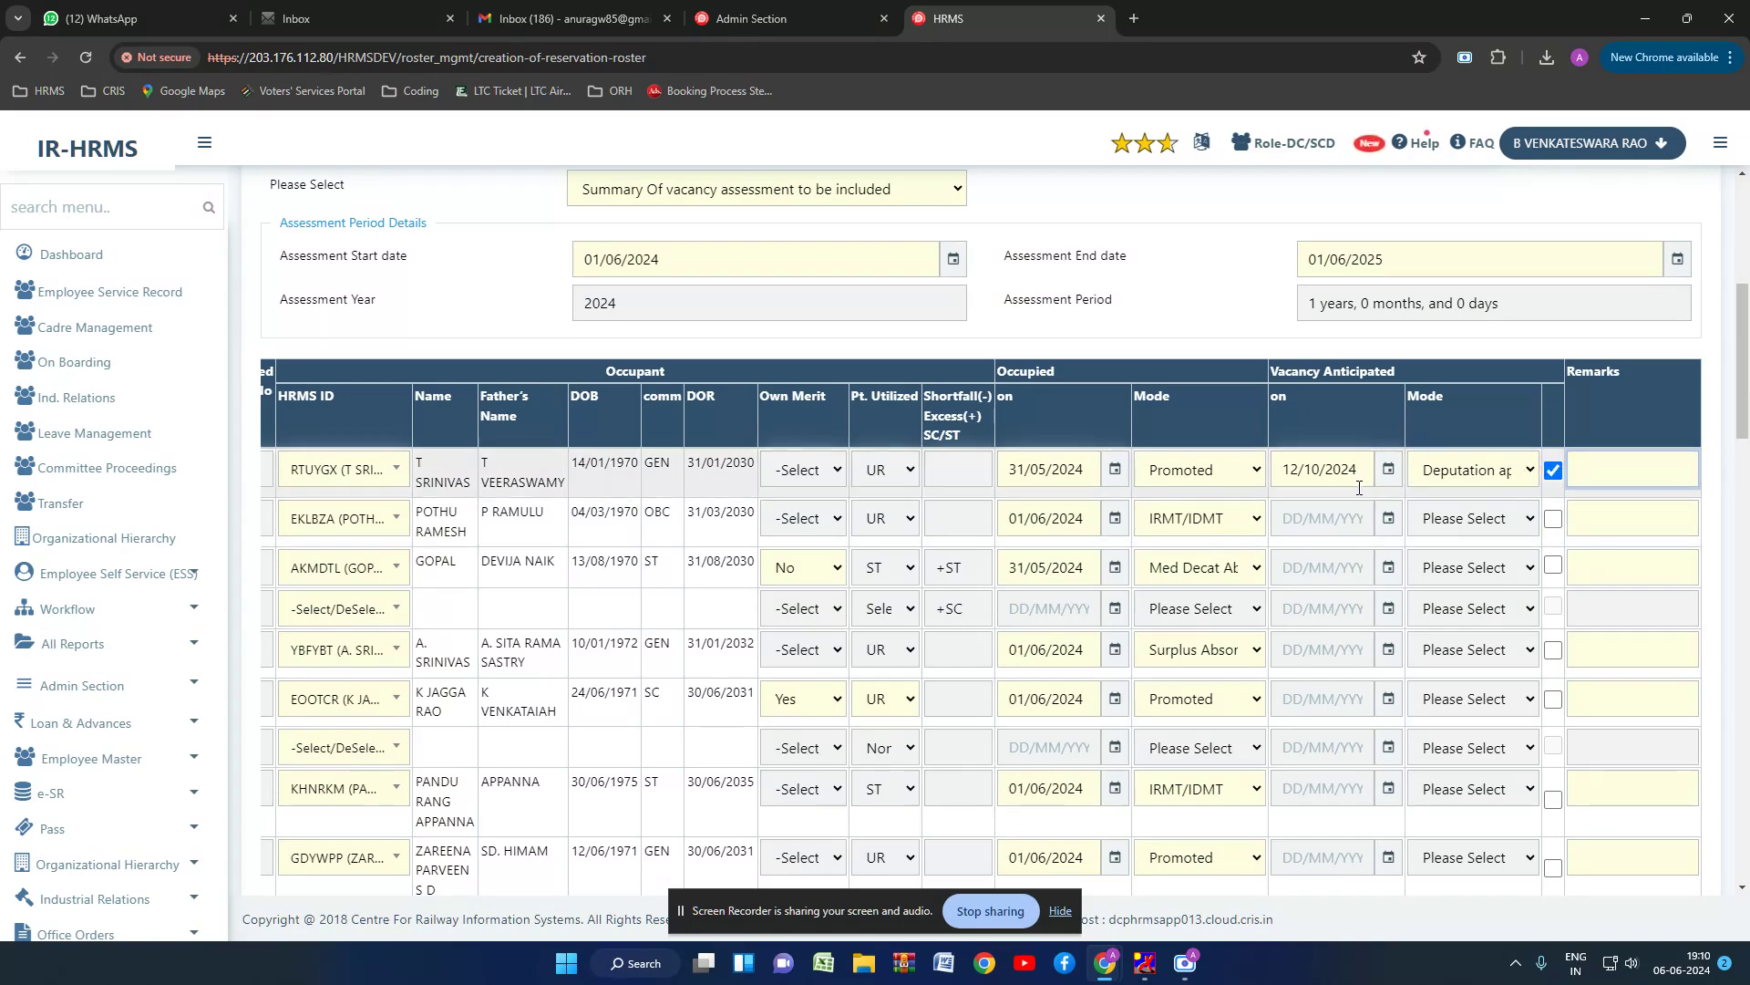
Save the roster draft and check the summary: 31 posts (5 SC, 2 ST, 24 UR), 7 occupied
scroll(1467, 469, "down", 20)
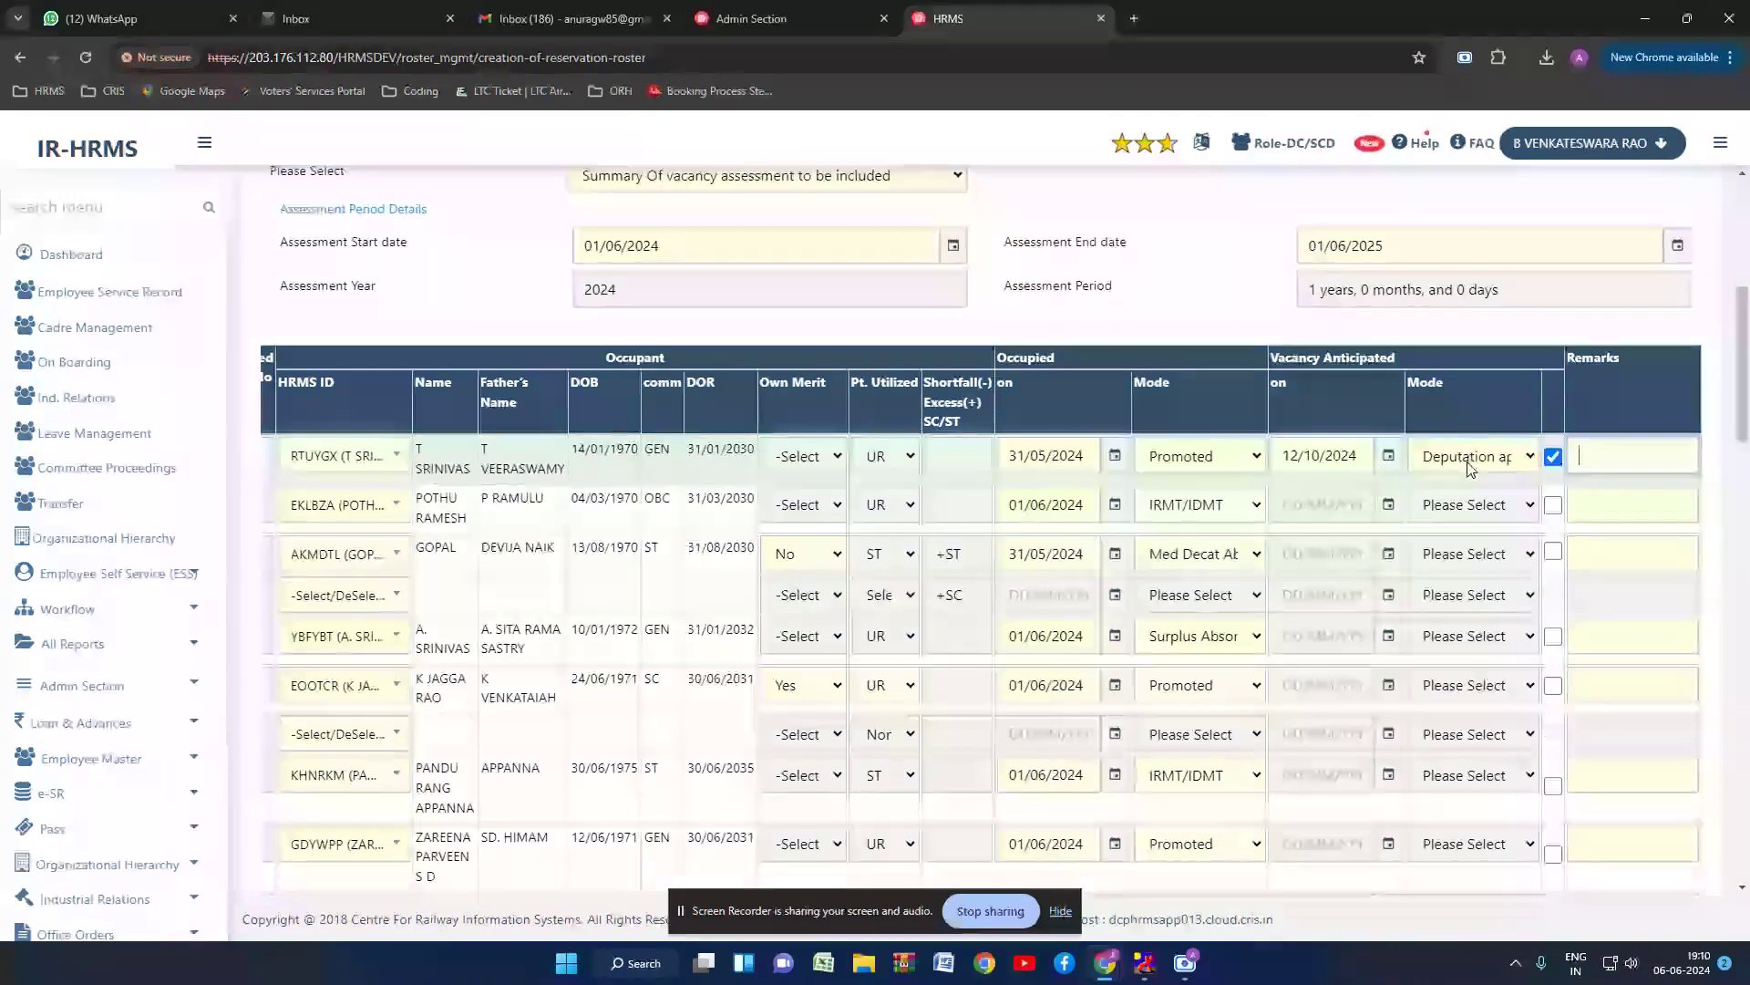
scroll(1468, 469, "down", 5)
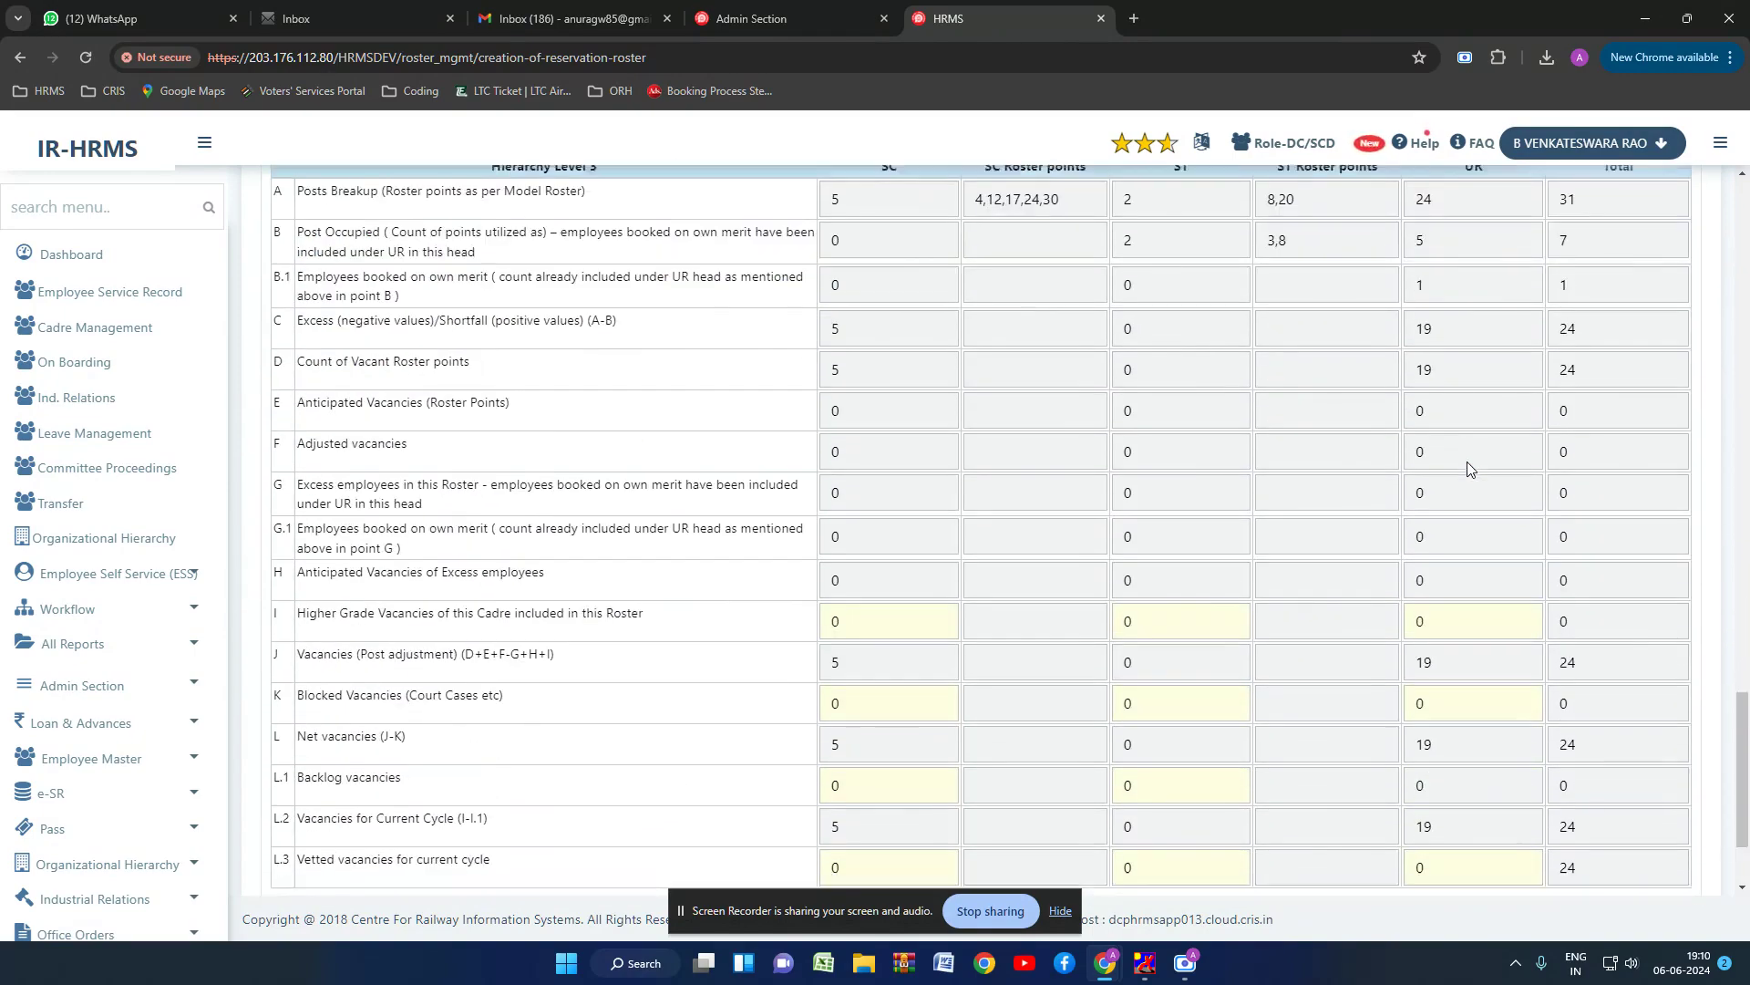
left_click(898, 793)
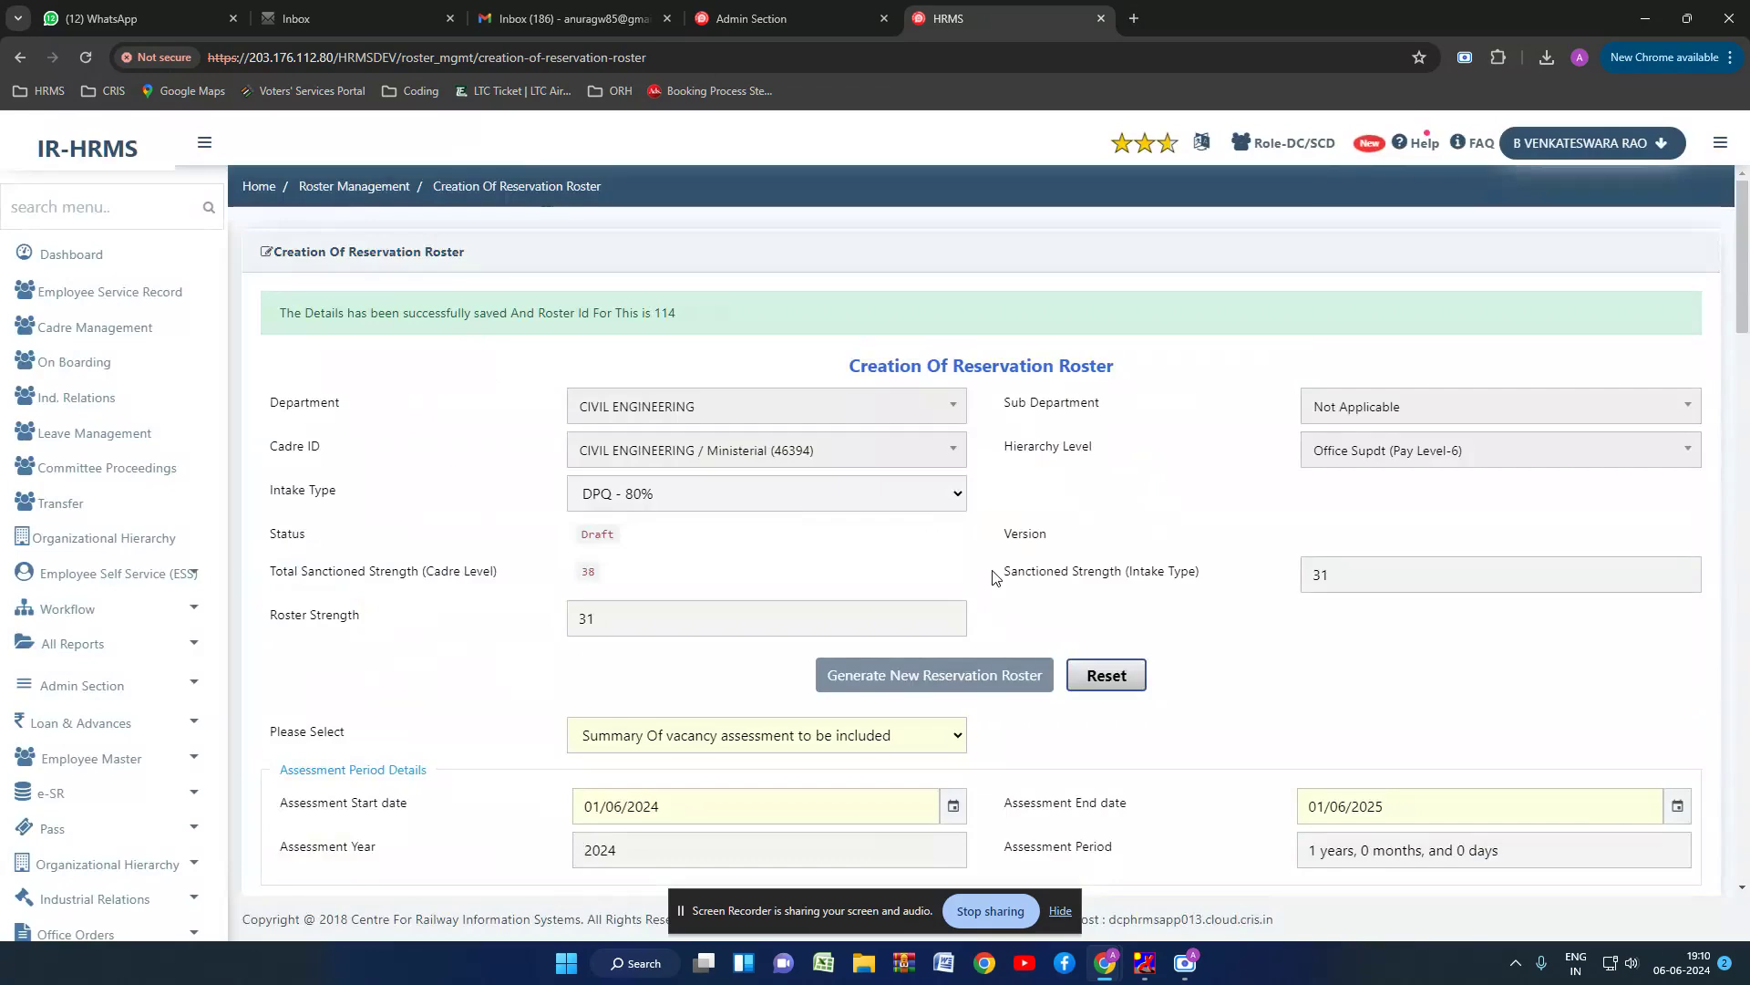
scroll(1002, 575, "down", 10)
scroll(994, 576, "down", 4)
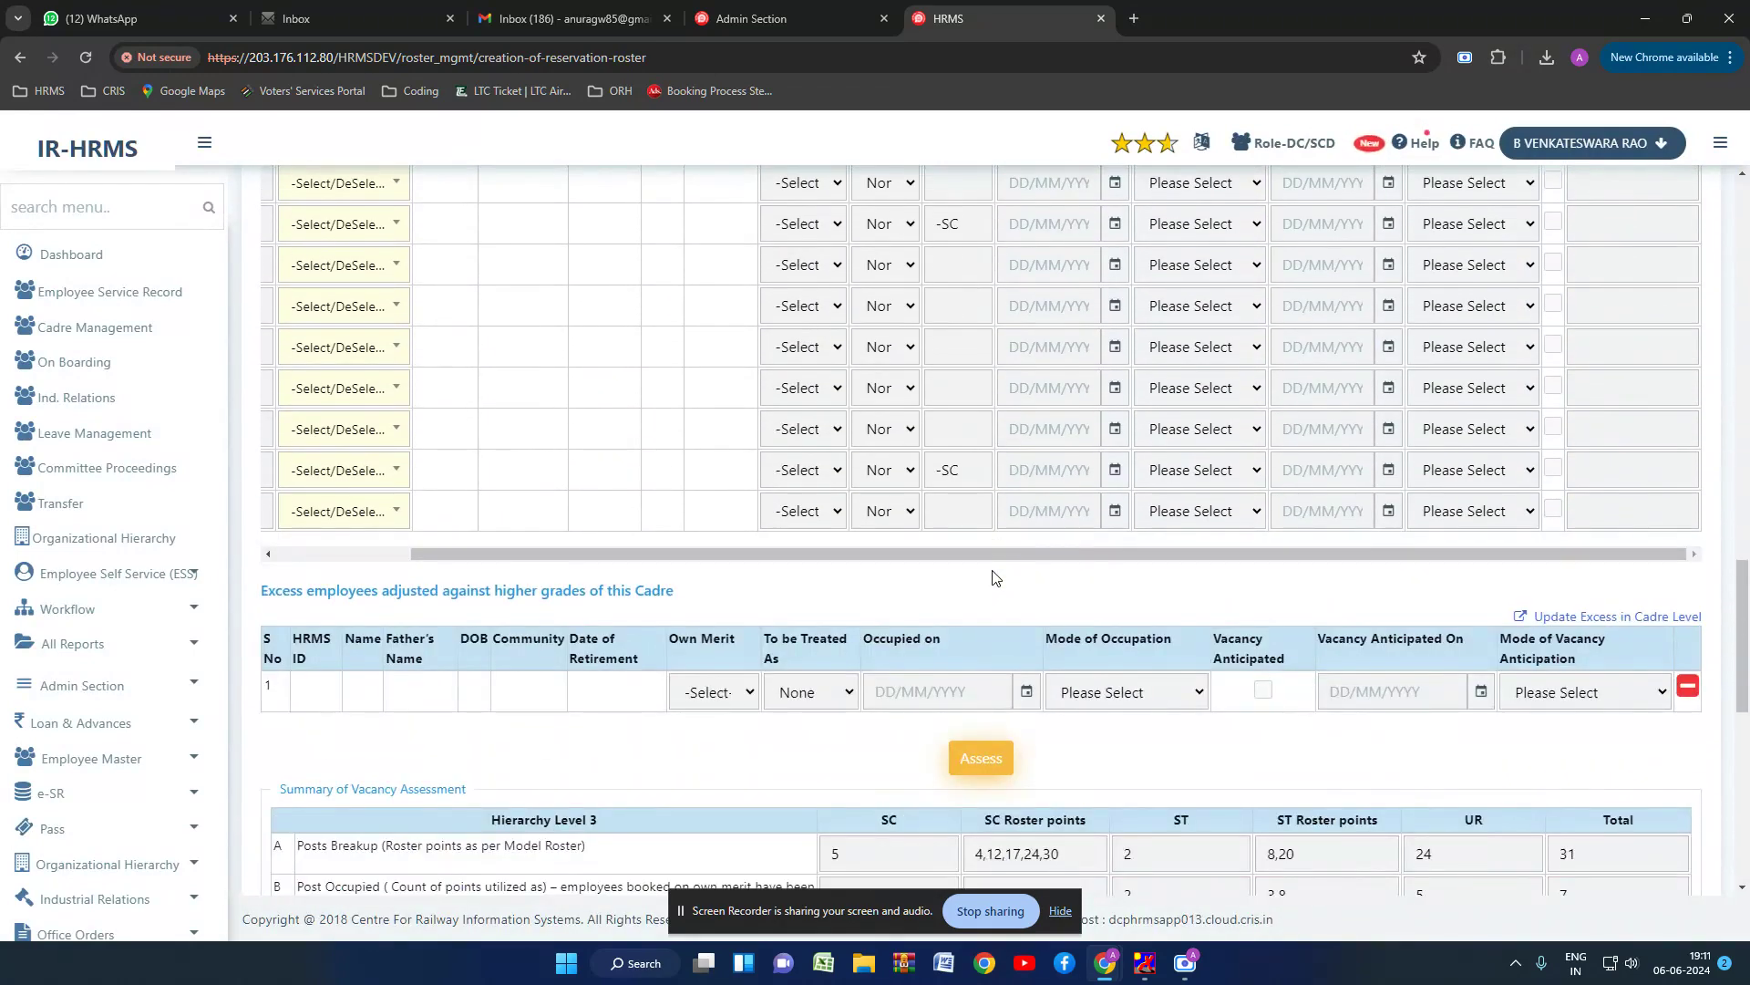
scroll(993, 577, "down", 1)
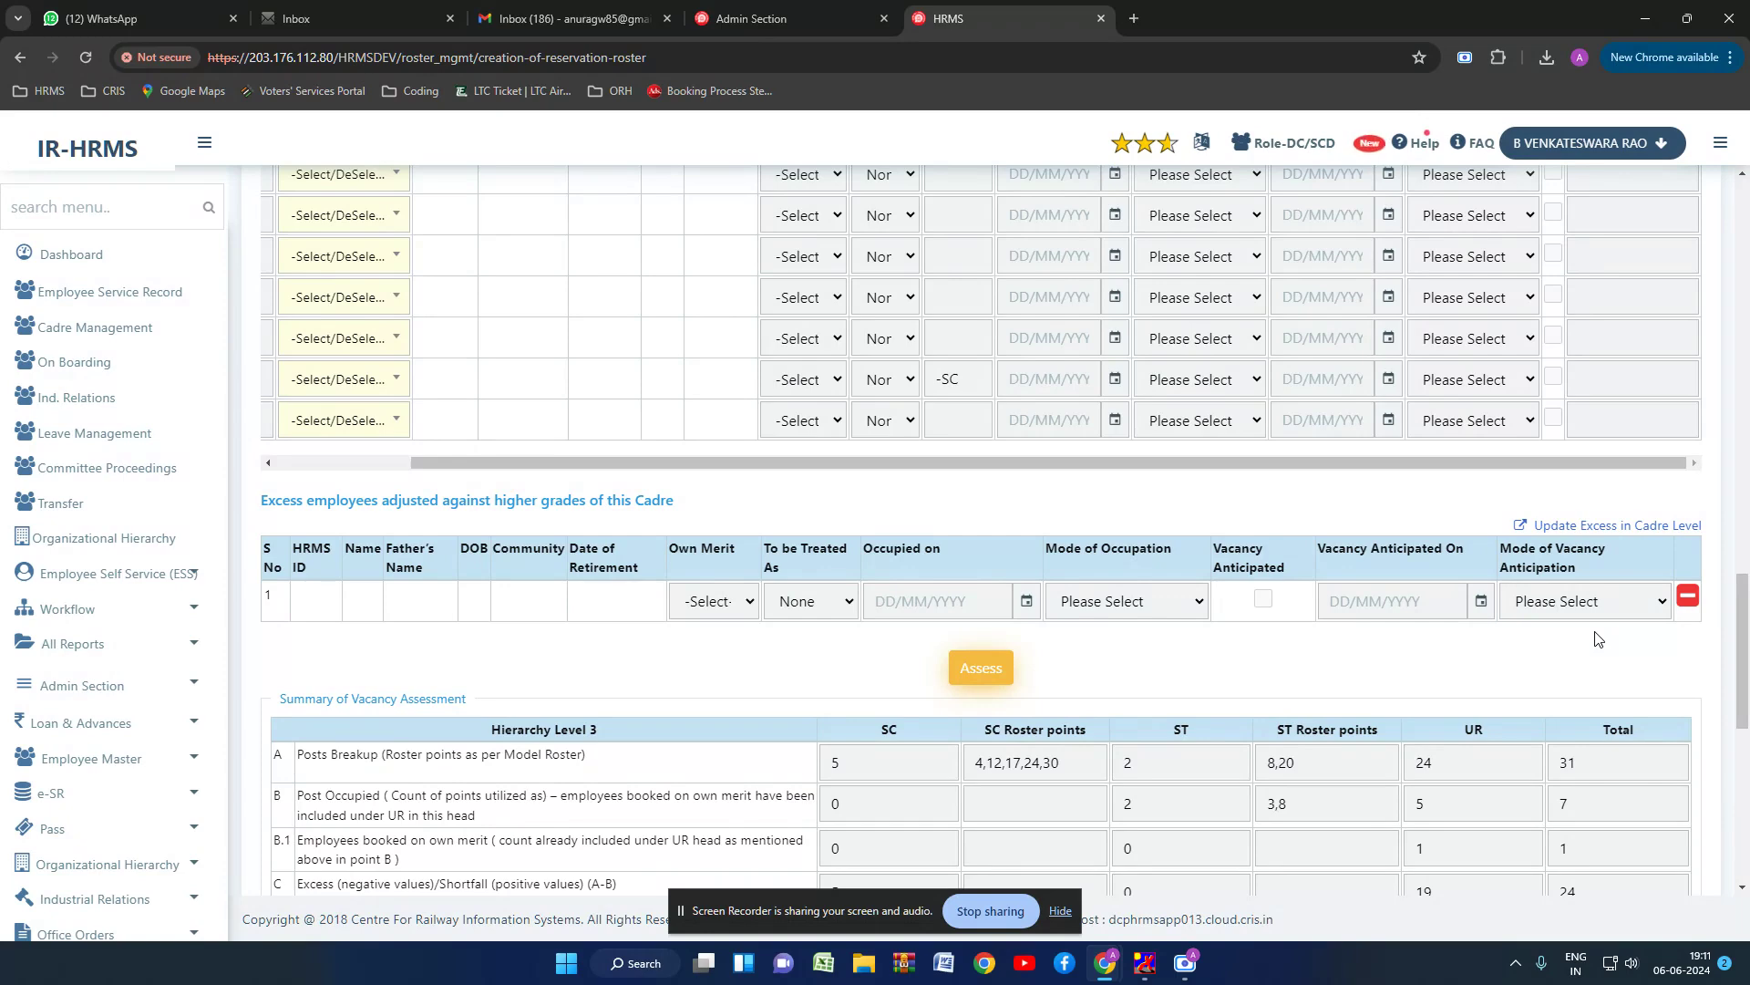
scroll(1276, 474, "up", 10)
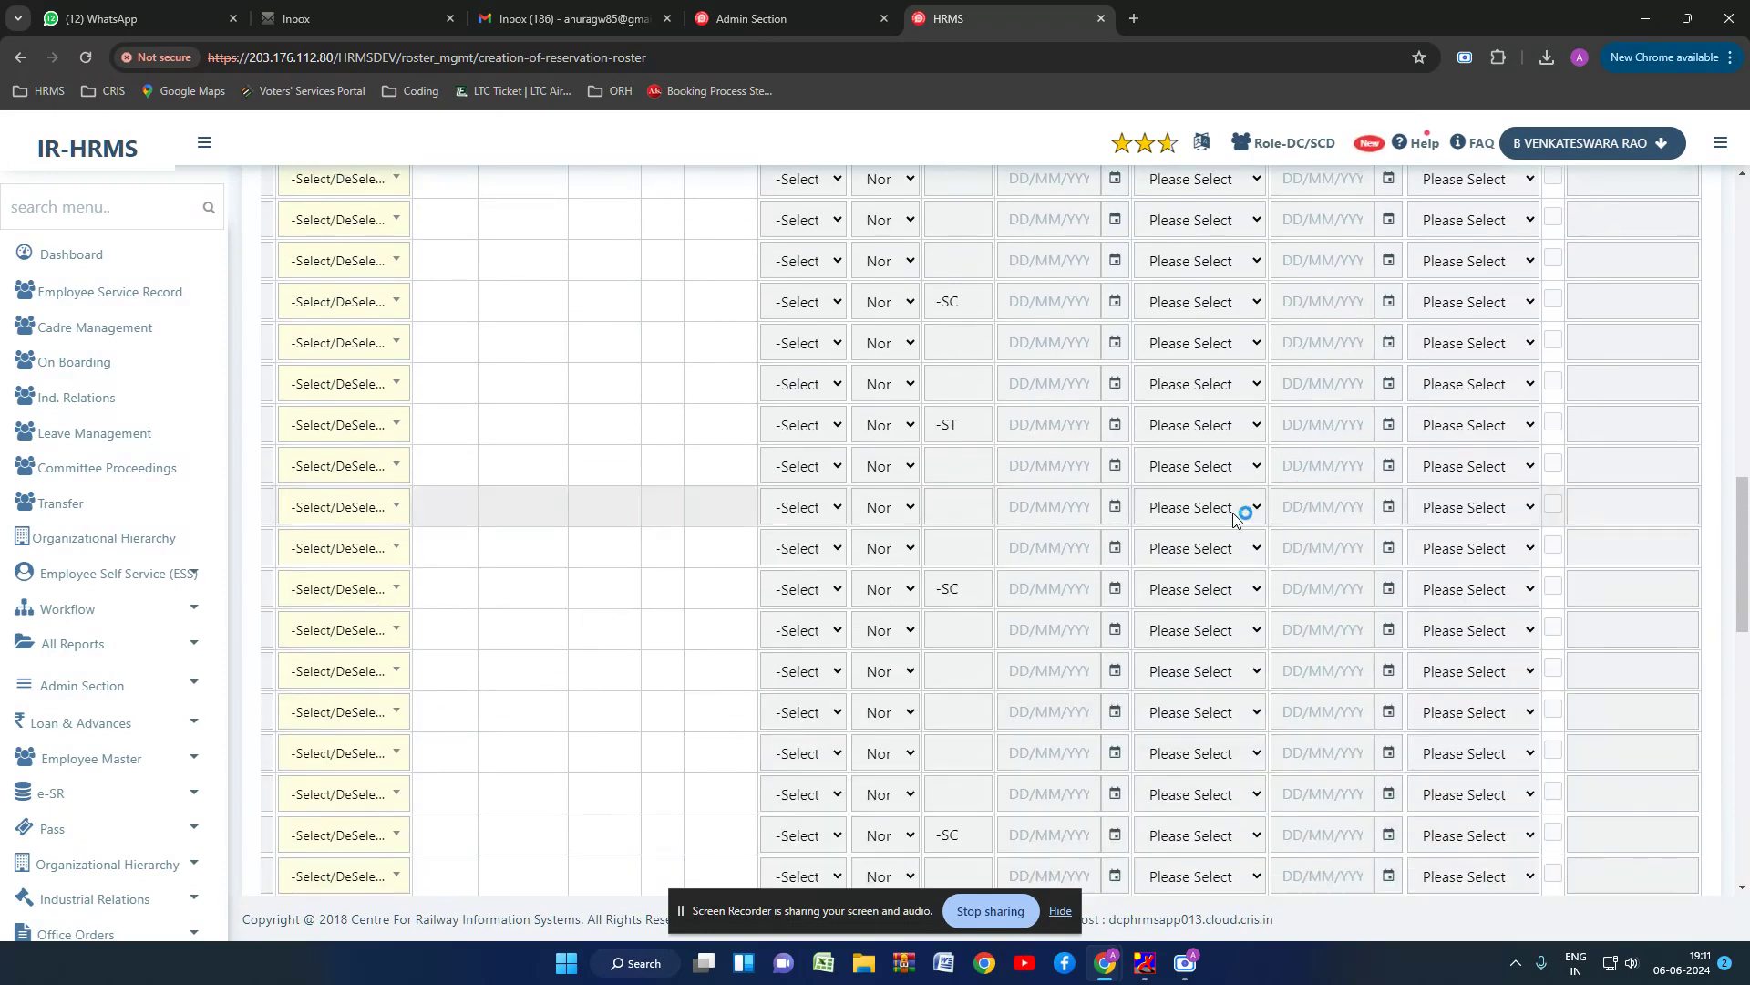
scroll(692, 365, "up", 5)
scroll(770, 456, "down", 15)
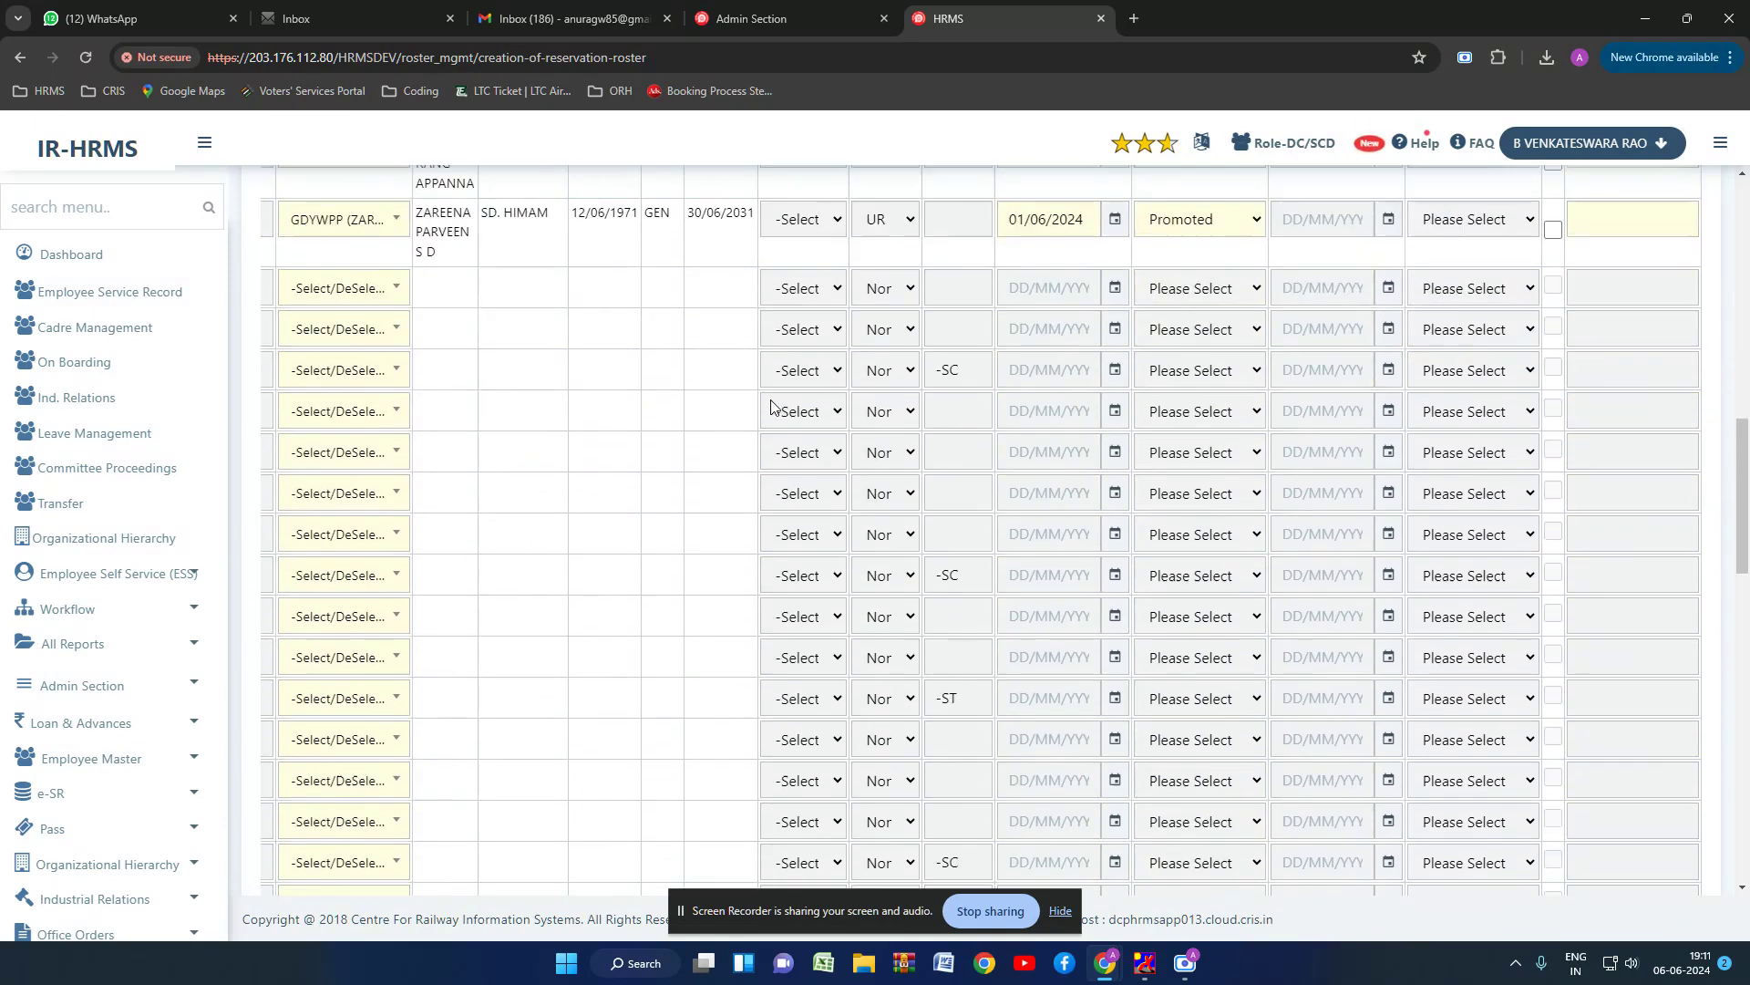
scroll(768, 572, "up", 1)
scroll(775, 583, "down", 2)
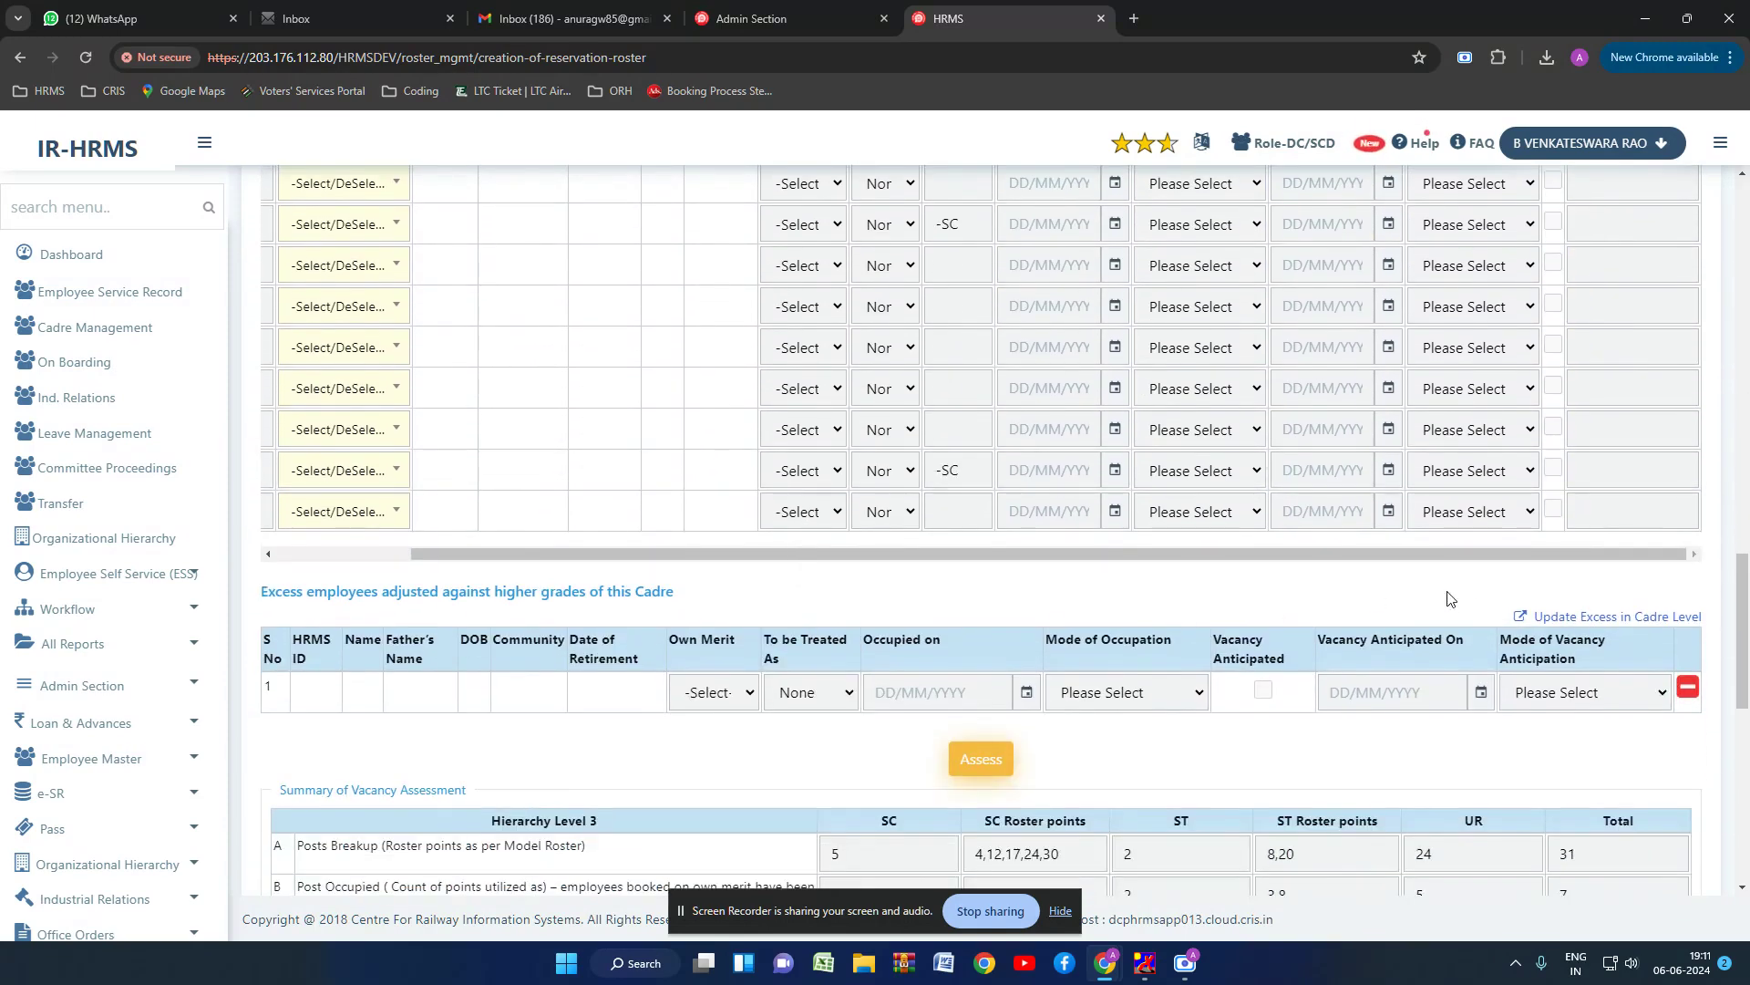
Add four excess employees (one SC, one OBC, two GEN) to the Excess employees table
left_click(1579, 617)
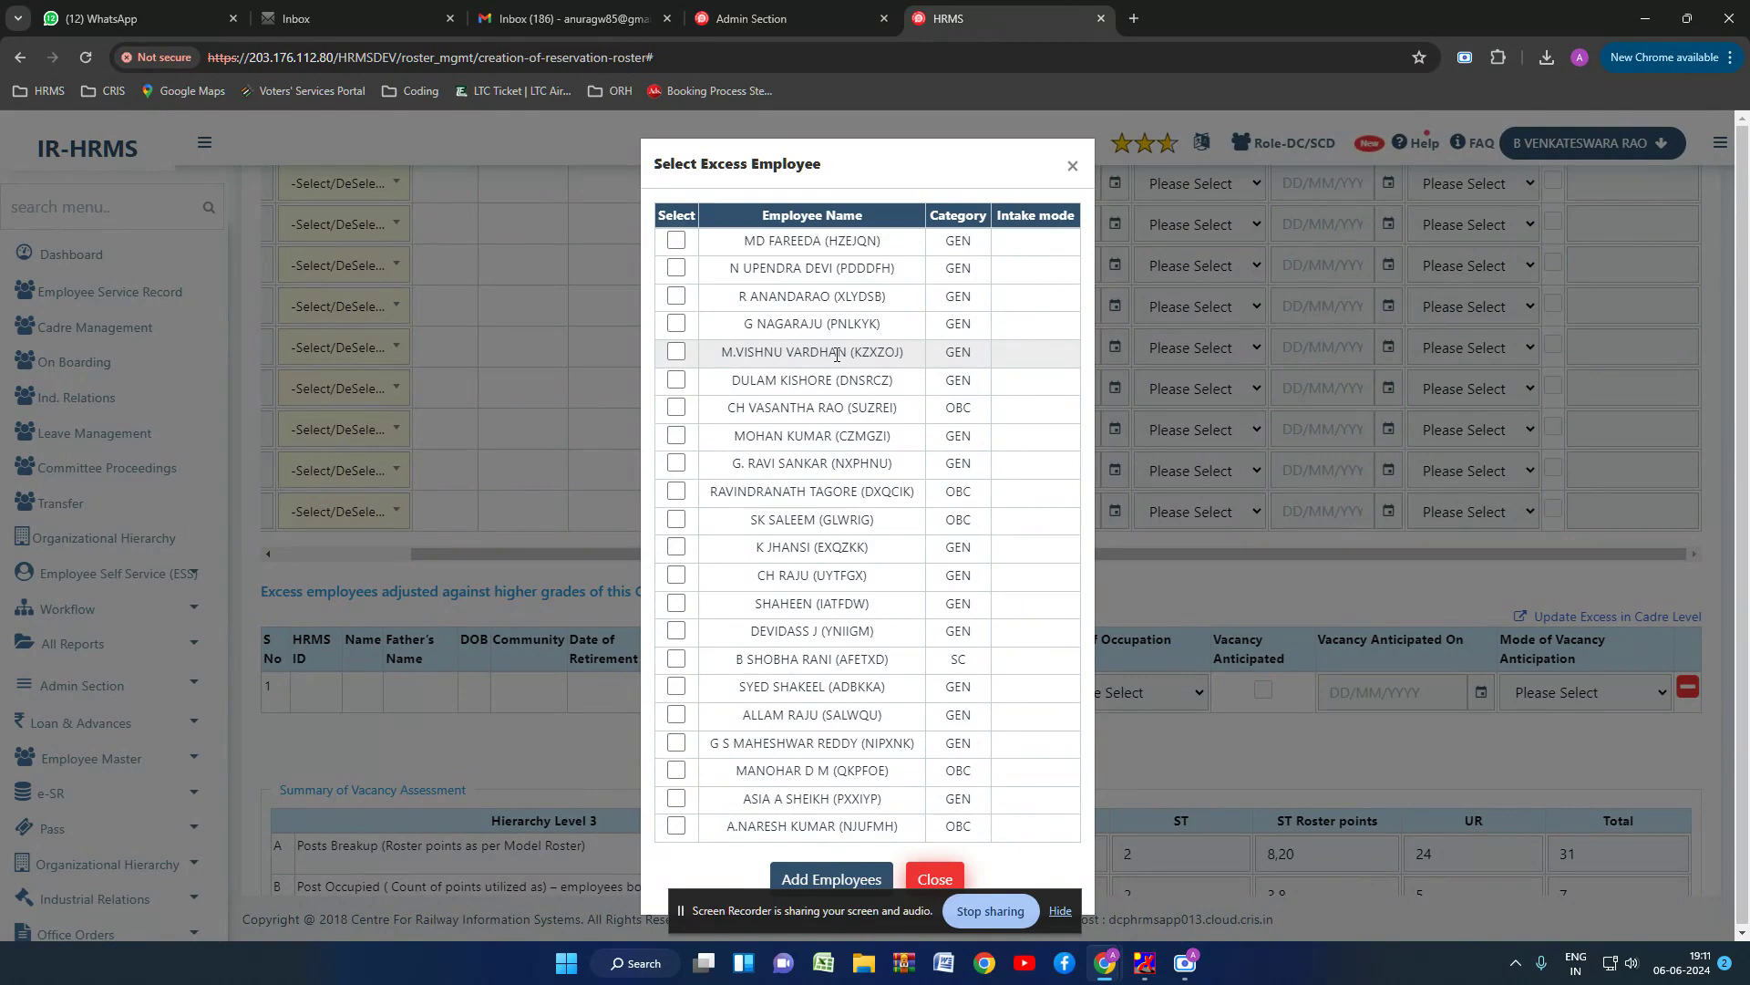
left_click(676, 658)
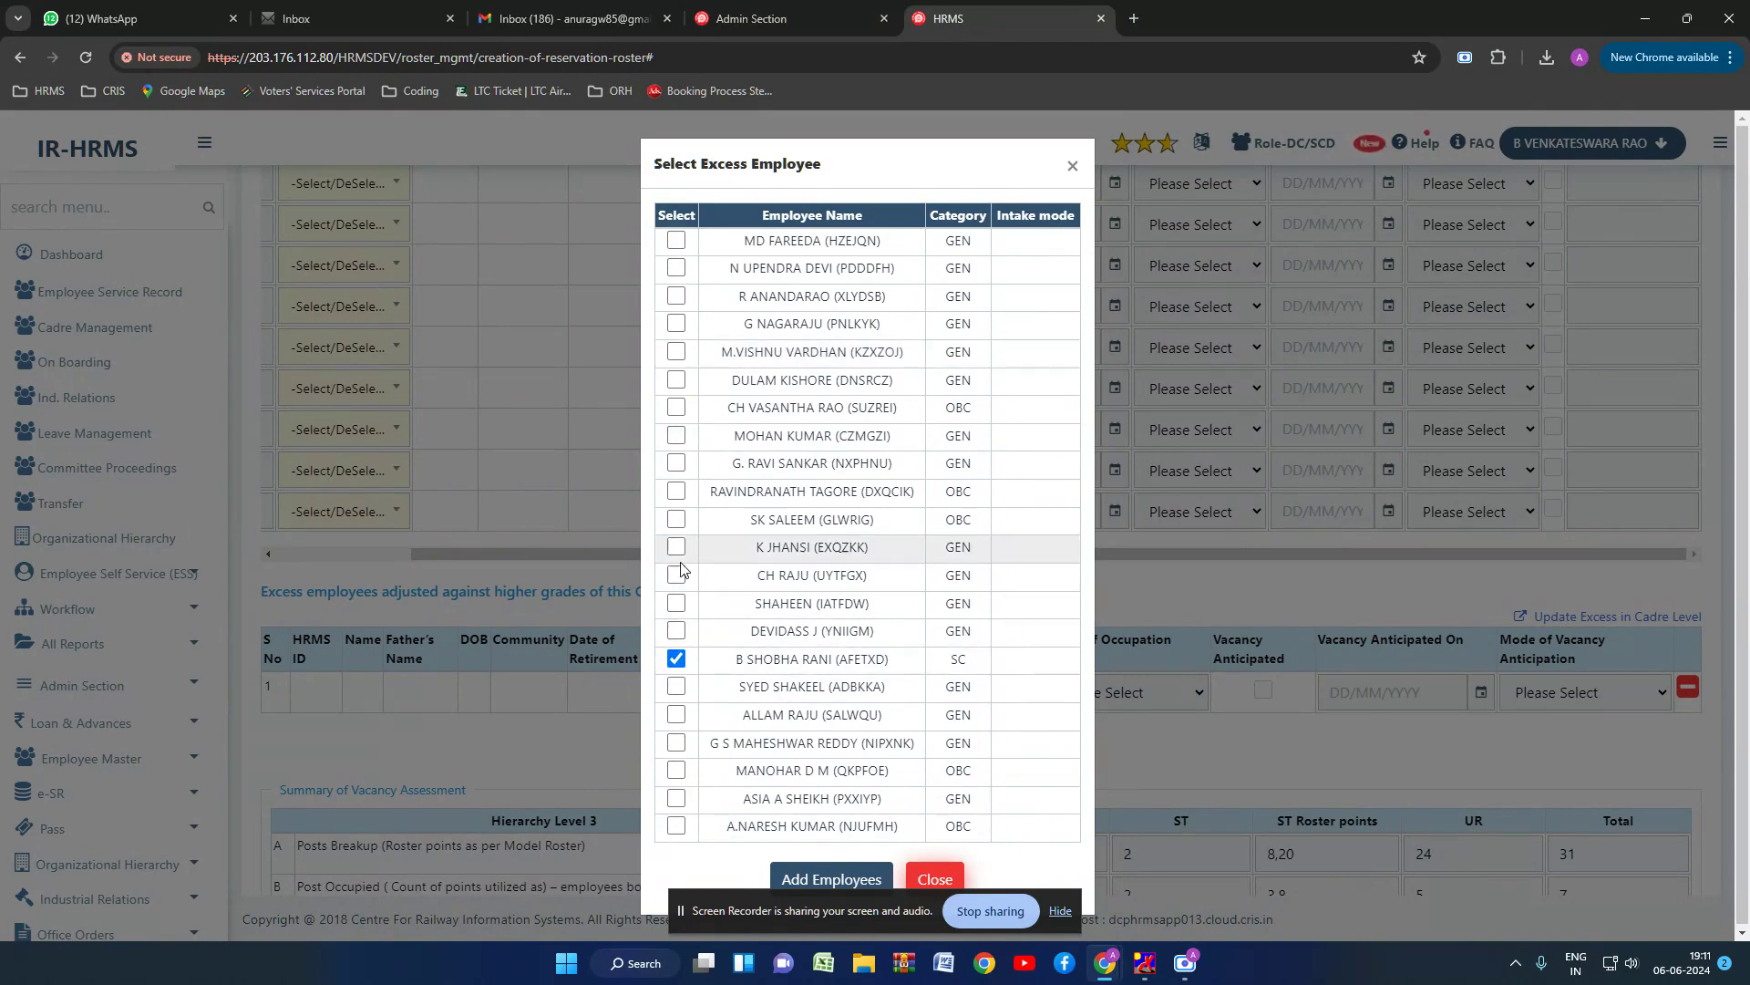
left_click(676, 519)
left_click(675, 464)
left_click(676, 379)
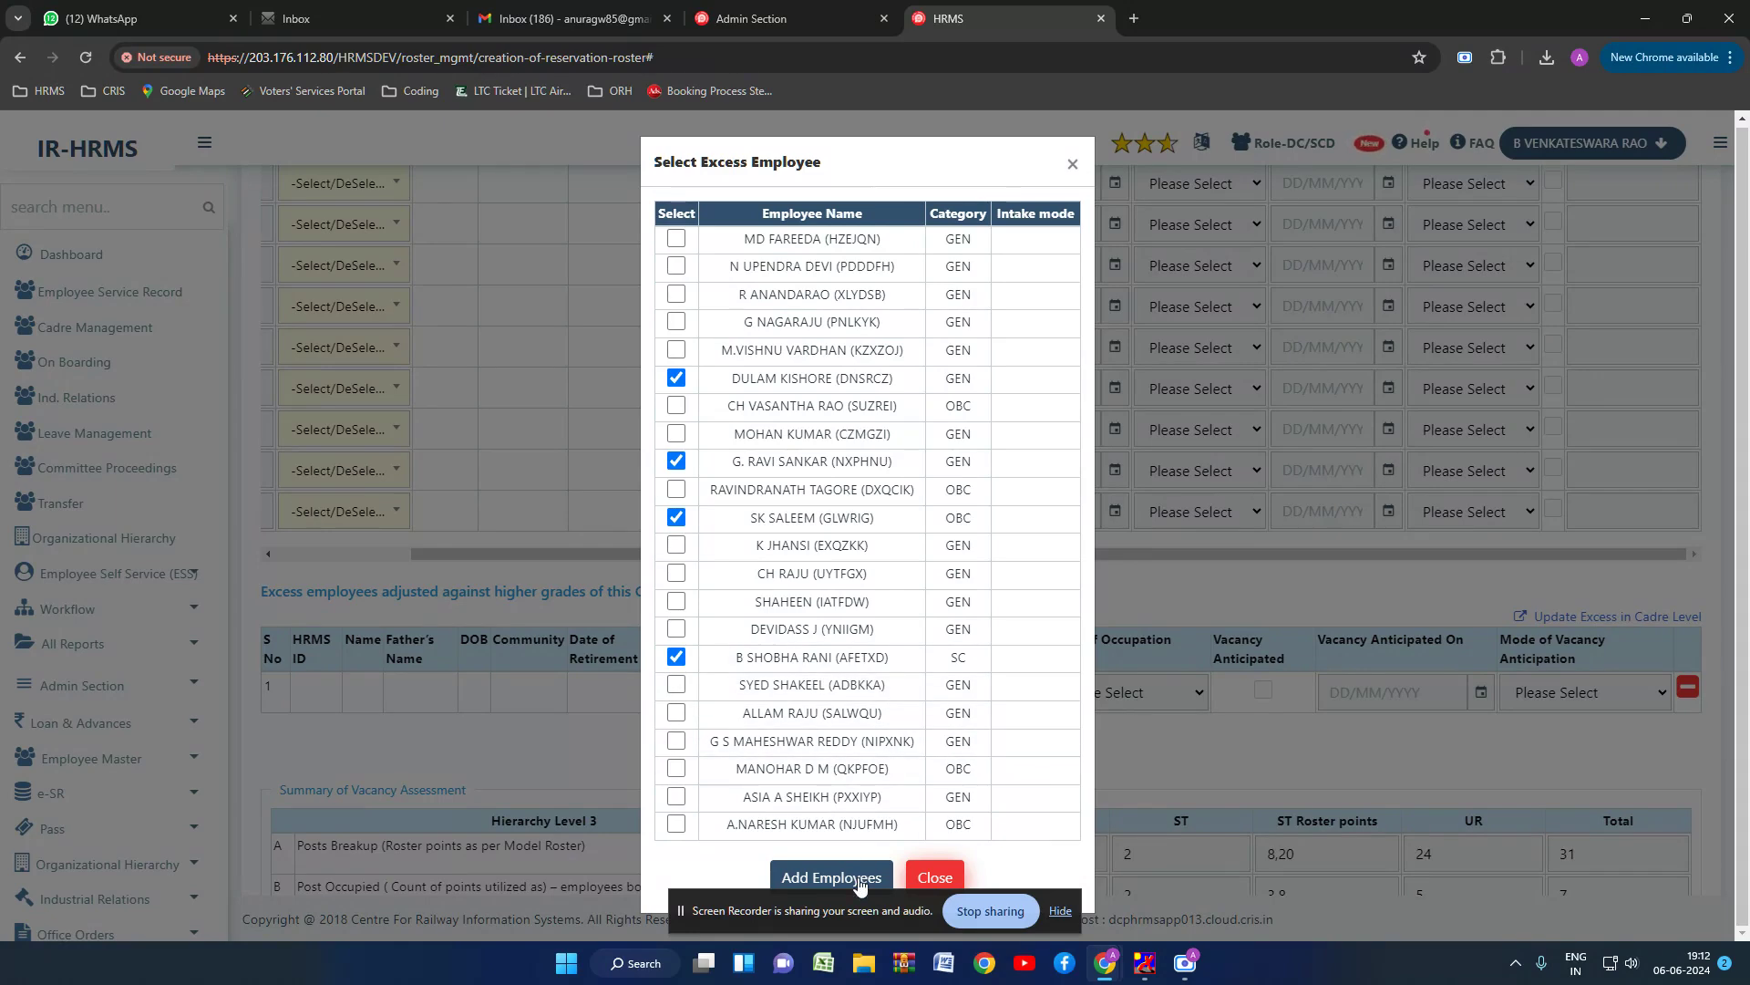
left_click(830, 877)
scroll(957, 722, "down", 1)
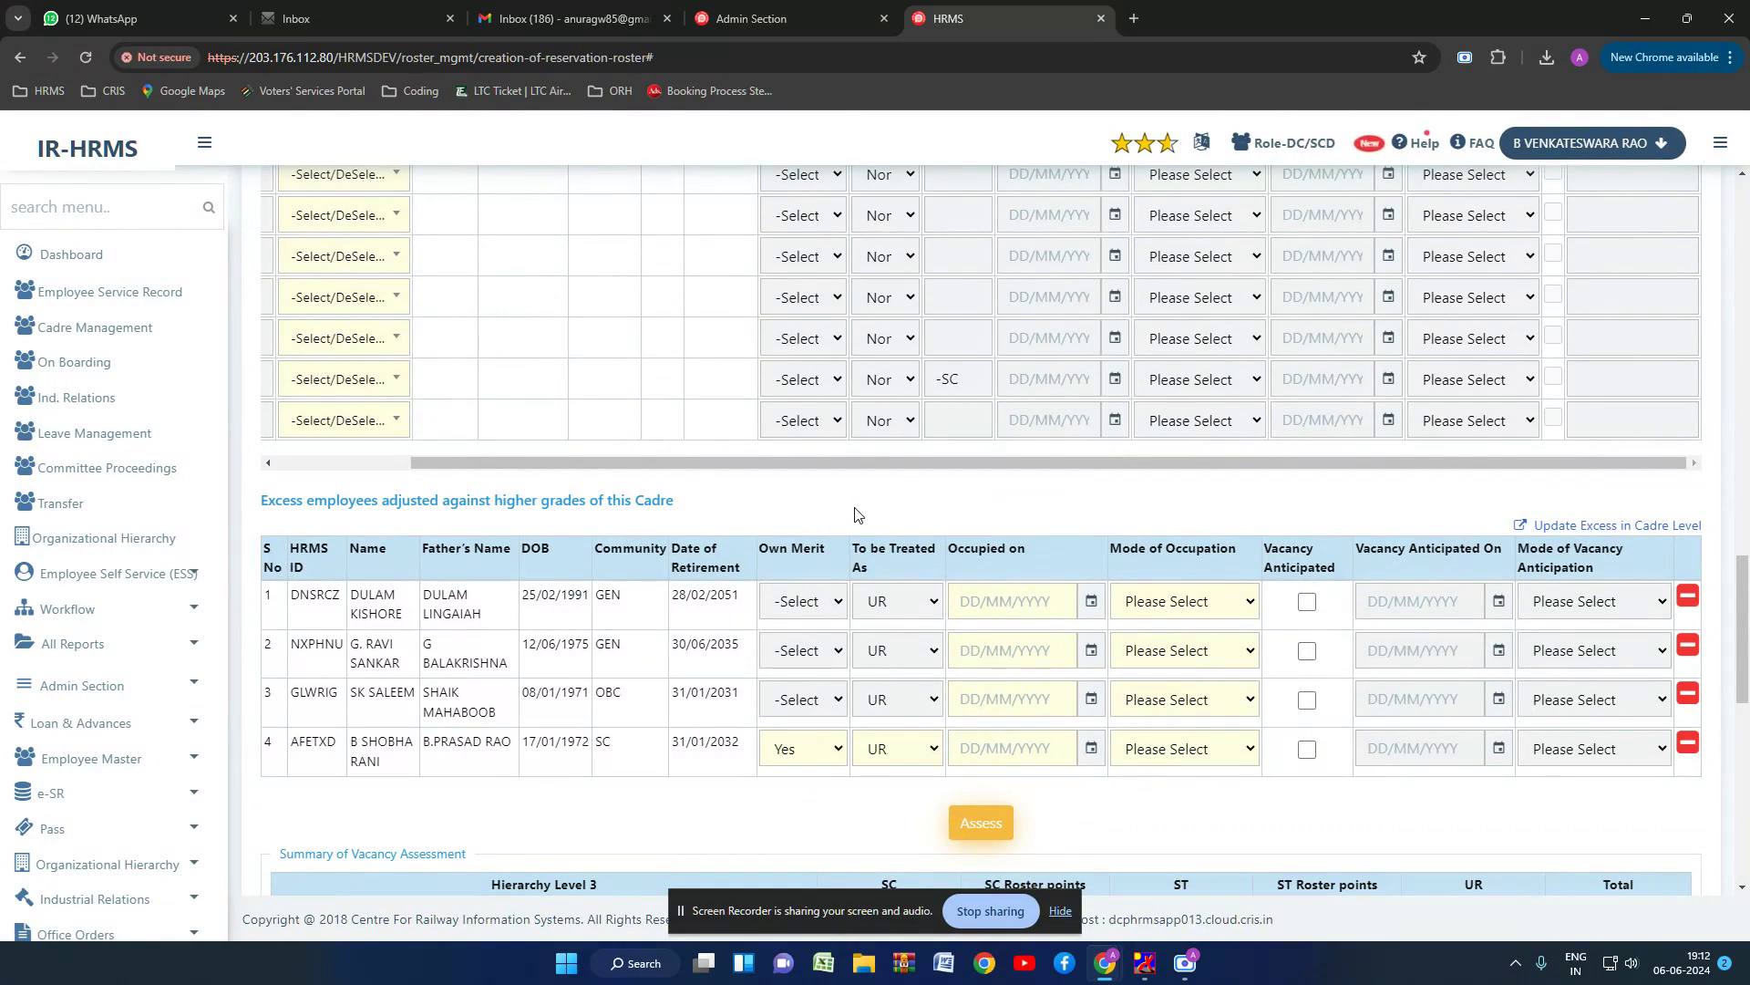
Set excess employee row 4's own merit to No
scroll(934, 565, "up", 3)
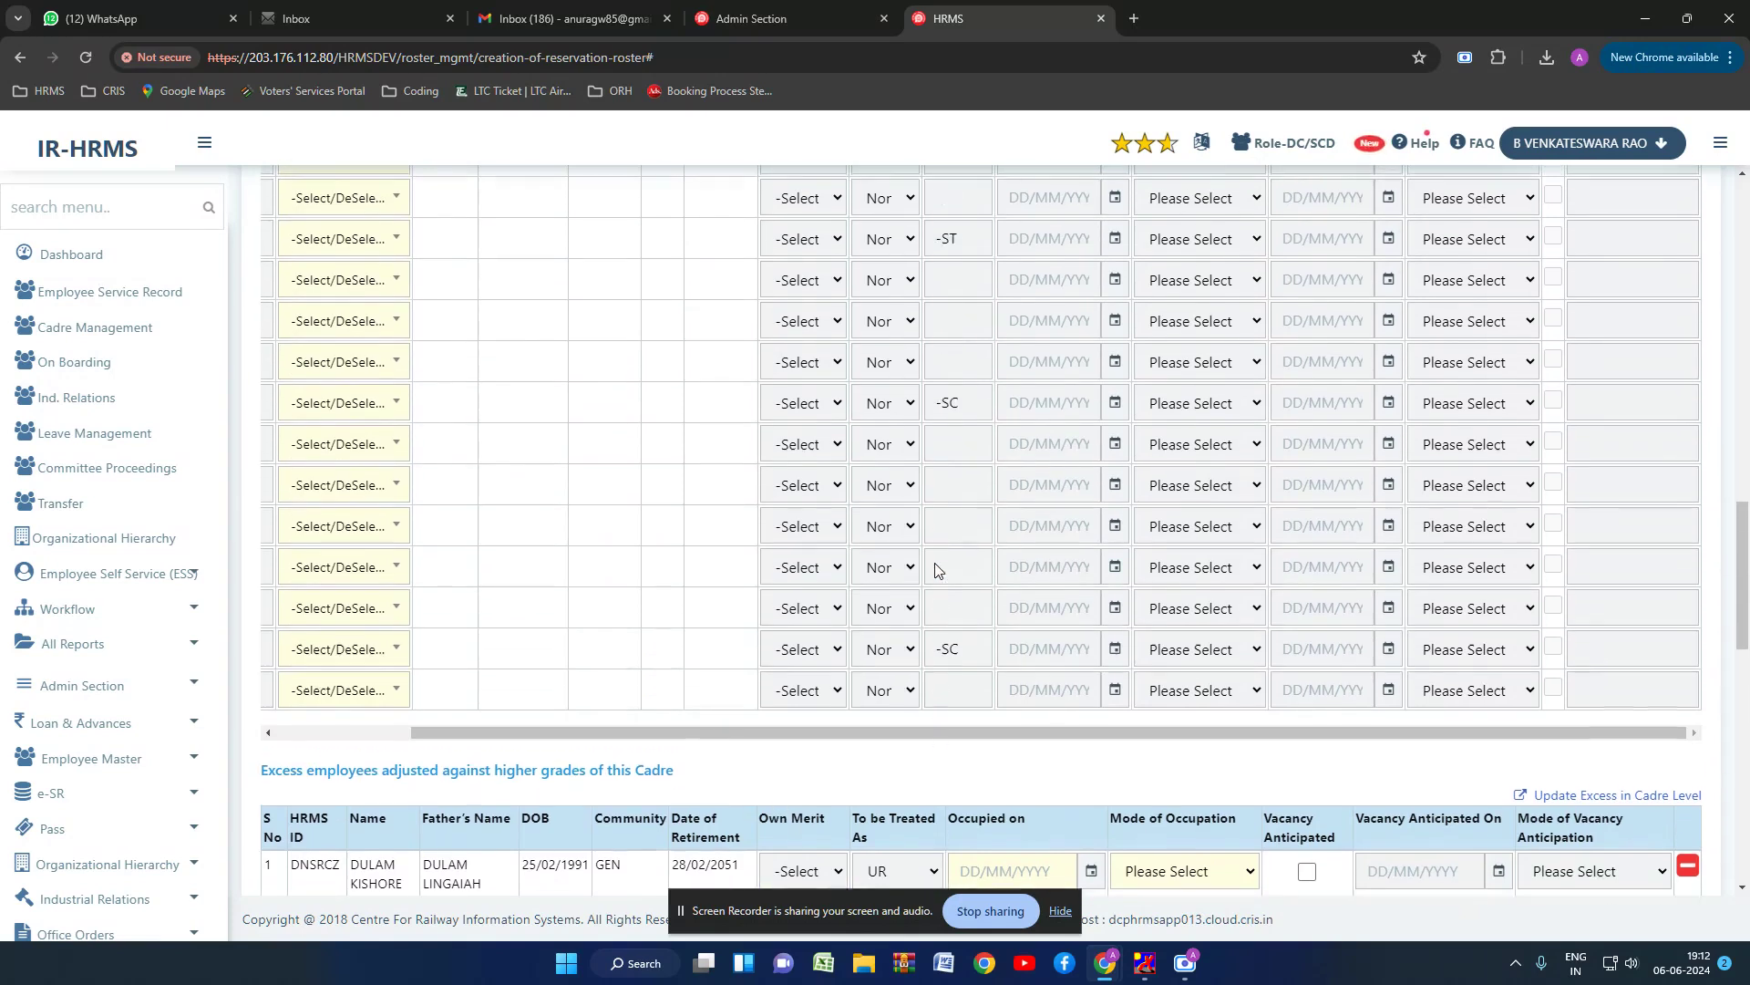
scroll(934, 567, "down", 2)
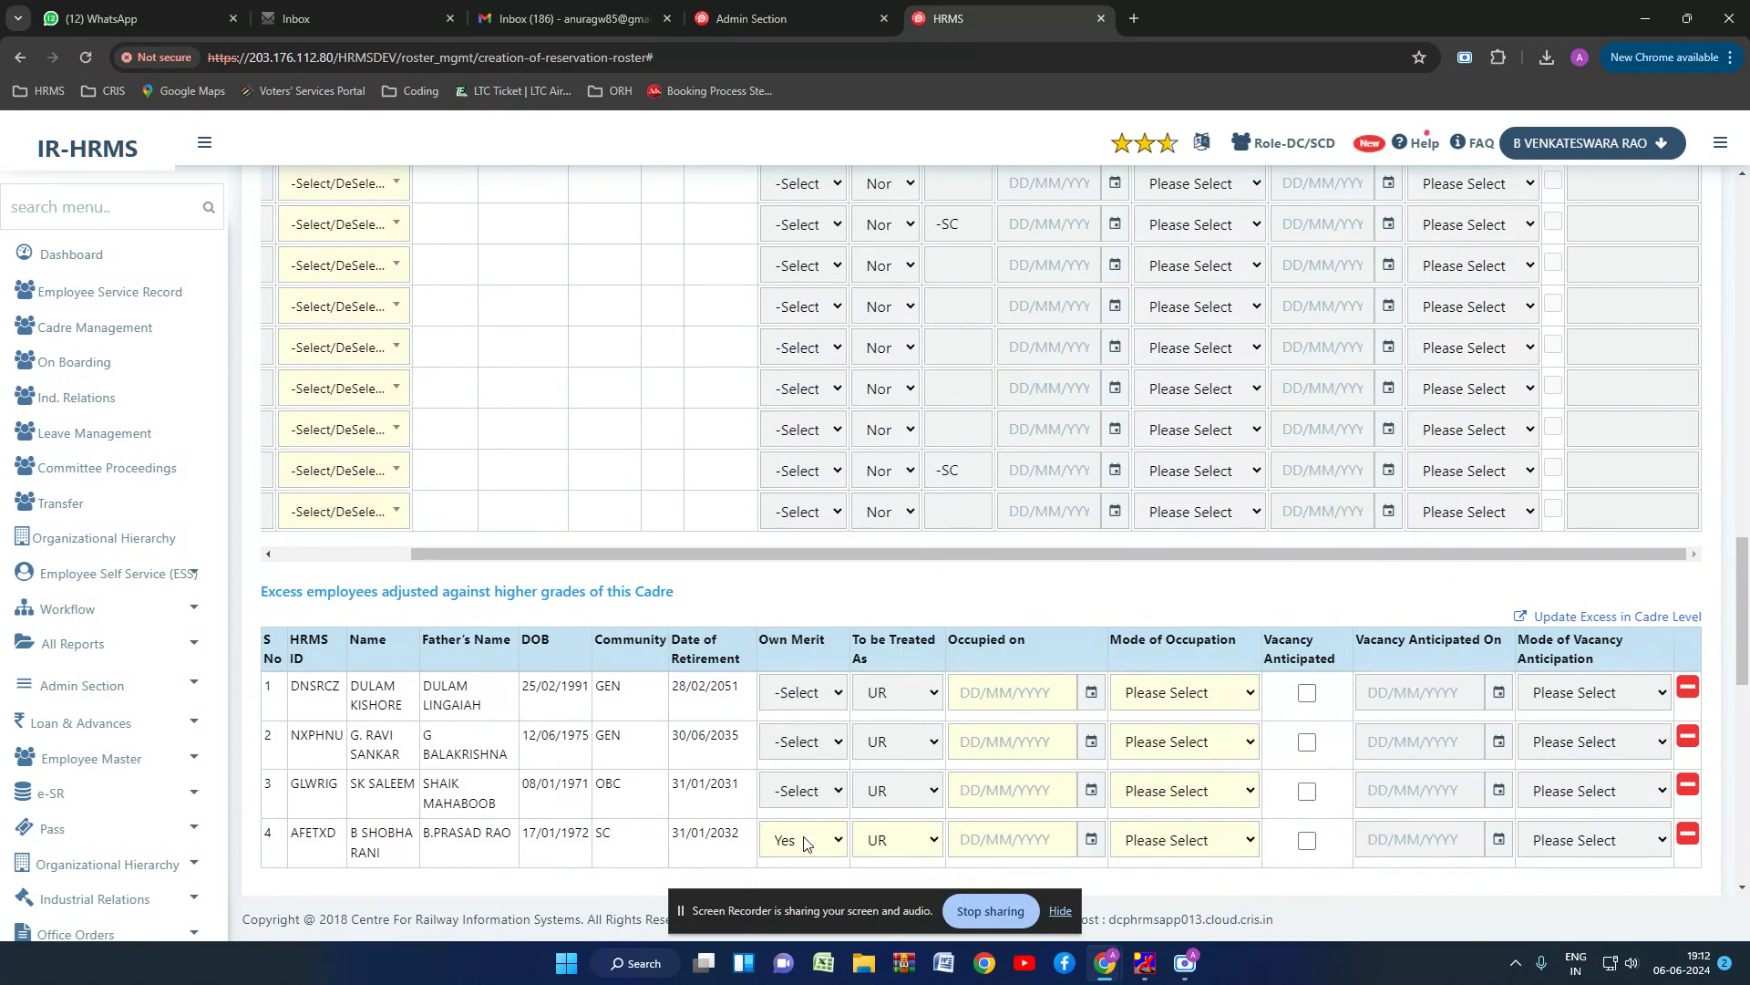
scroll(784, 696, "down", 2)
left_click(803, 660)
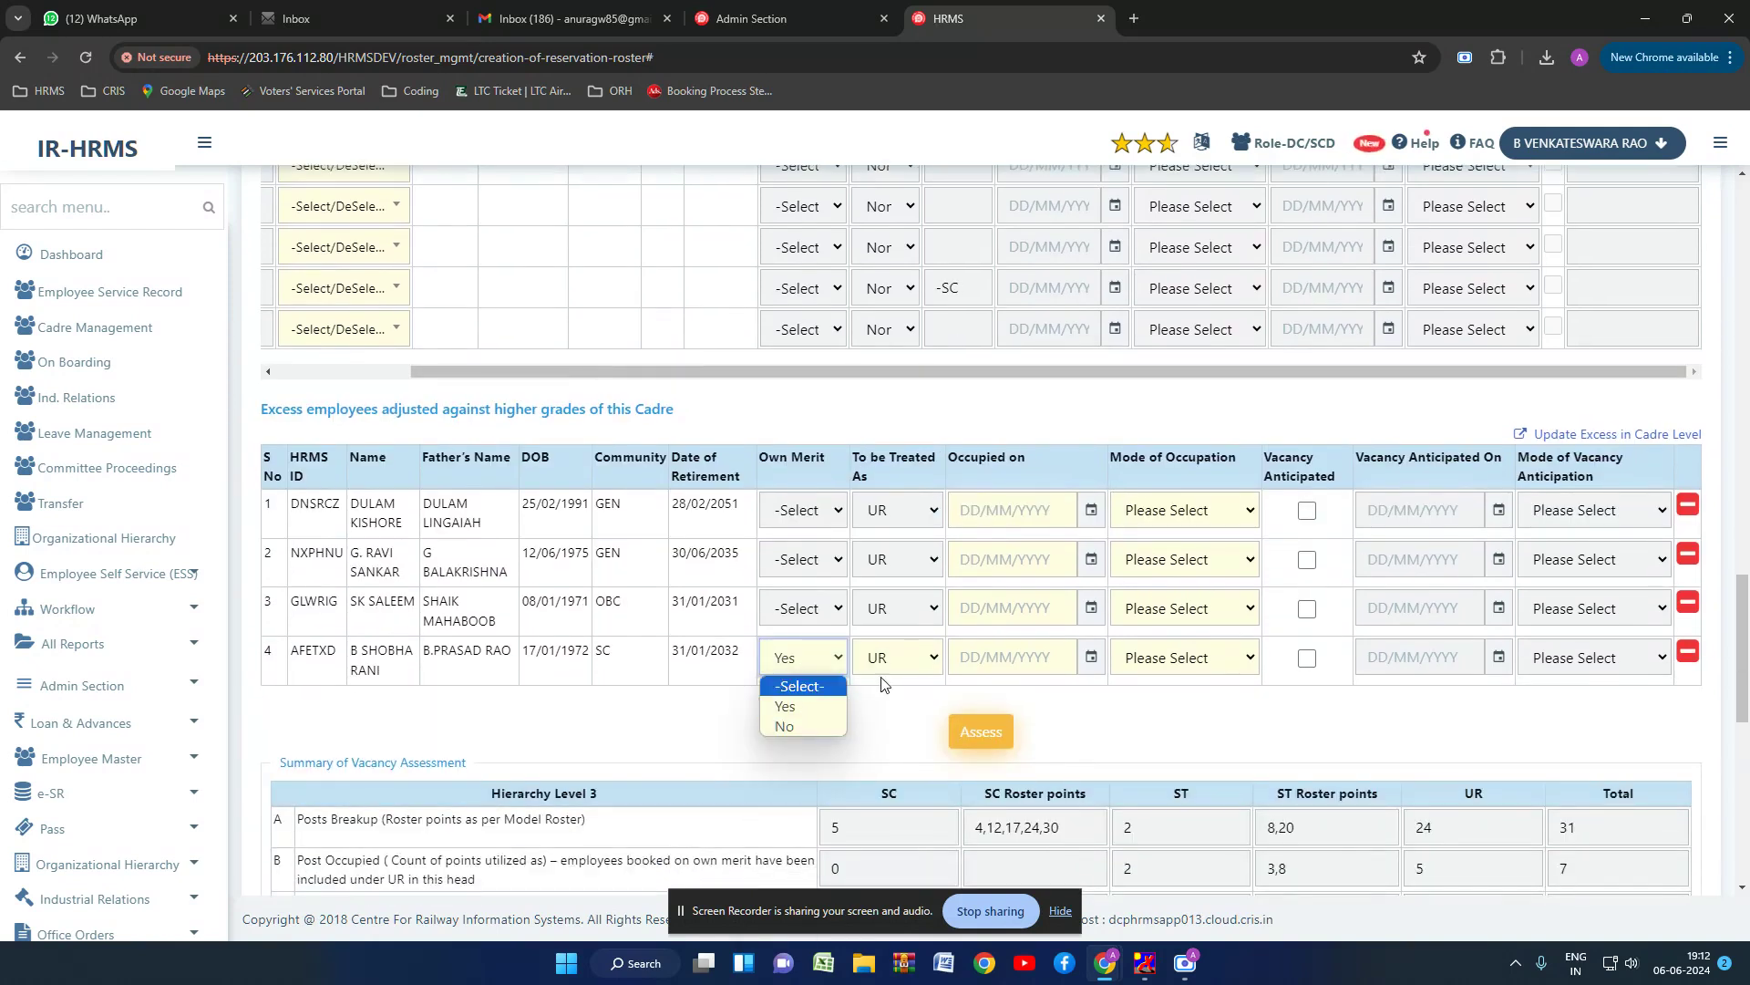
left_click(806, 728)
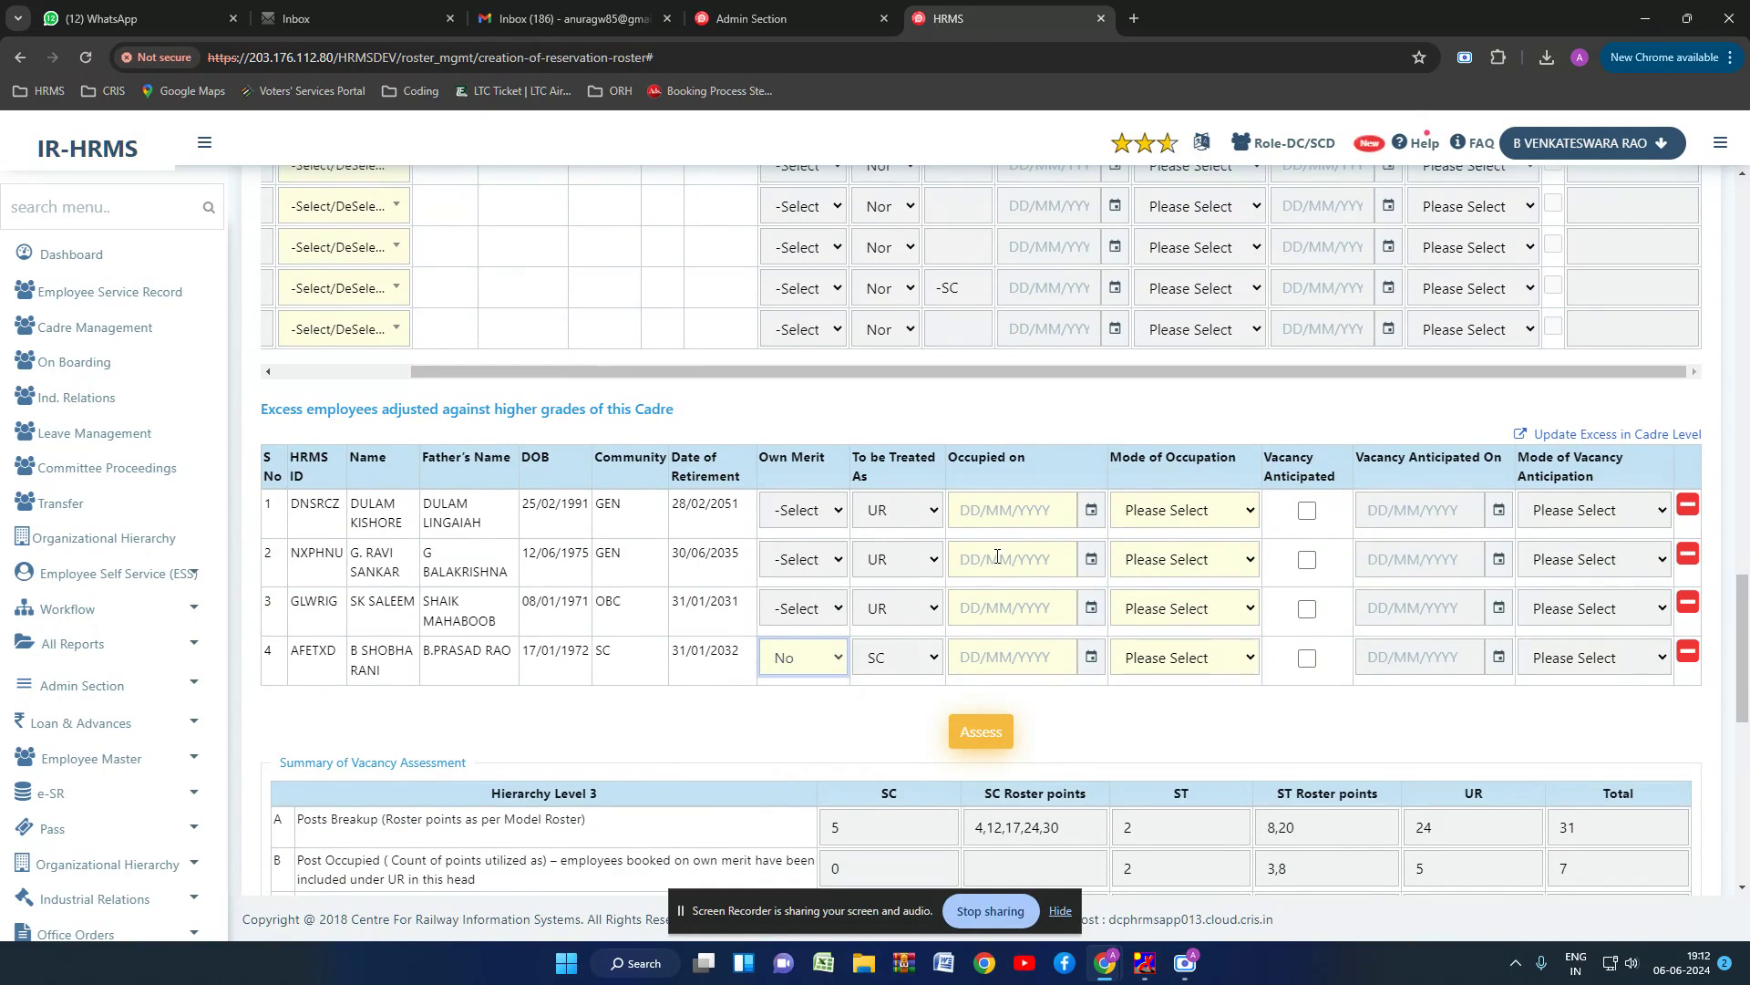
Set excess rows' occupied-on dates: 05/06/2024, 29/05/2024, 31/05/2024 and 01/06/2024
left_click(997, 510)
left_click(1041, 365)
left_click(1008, 565)
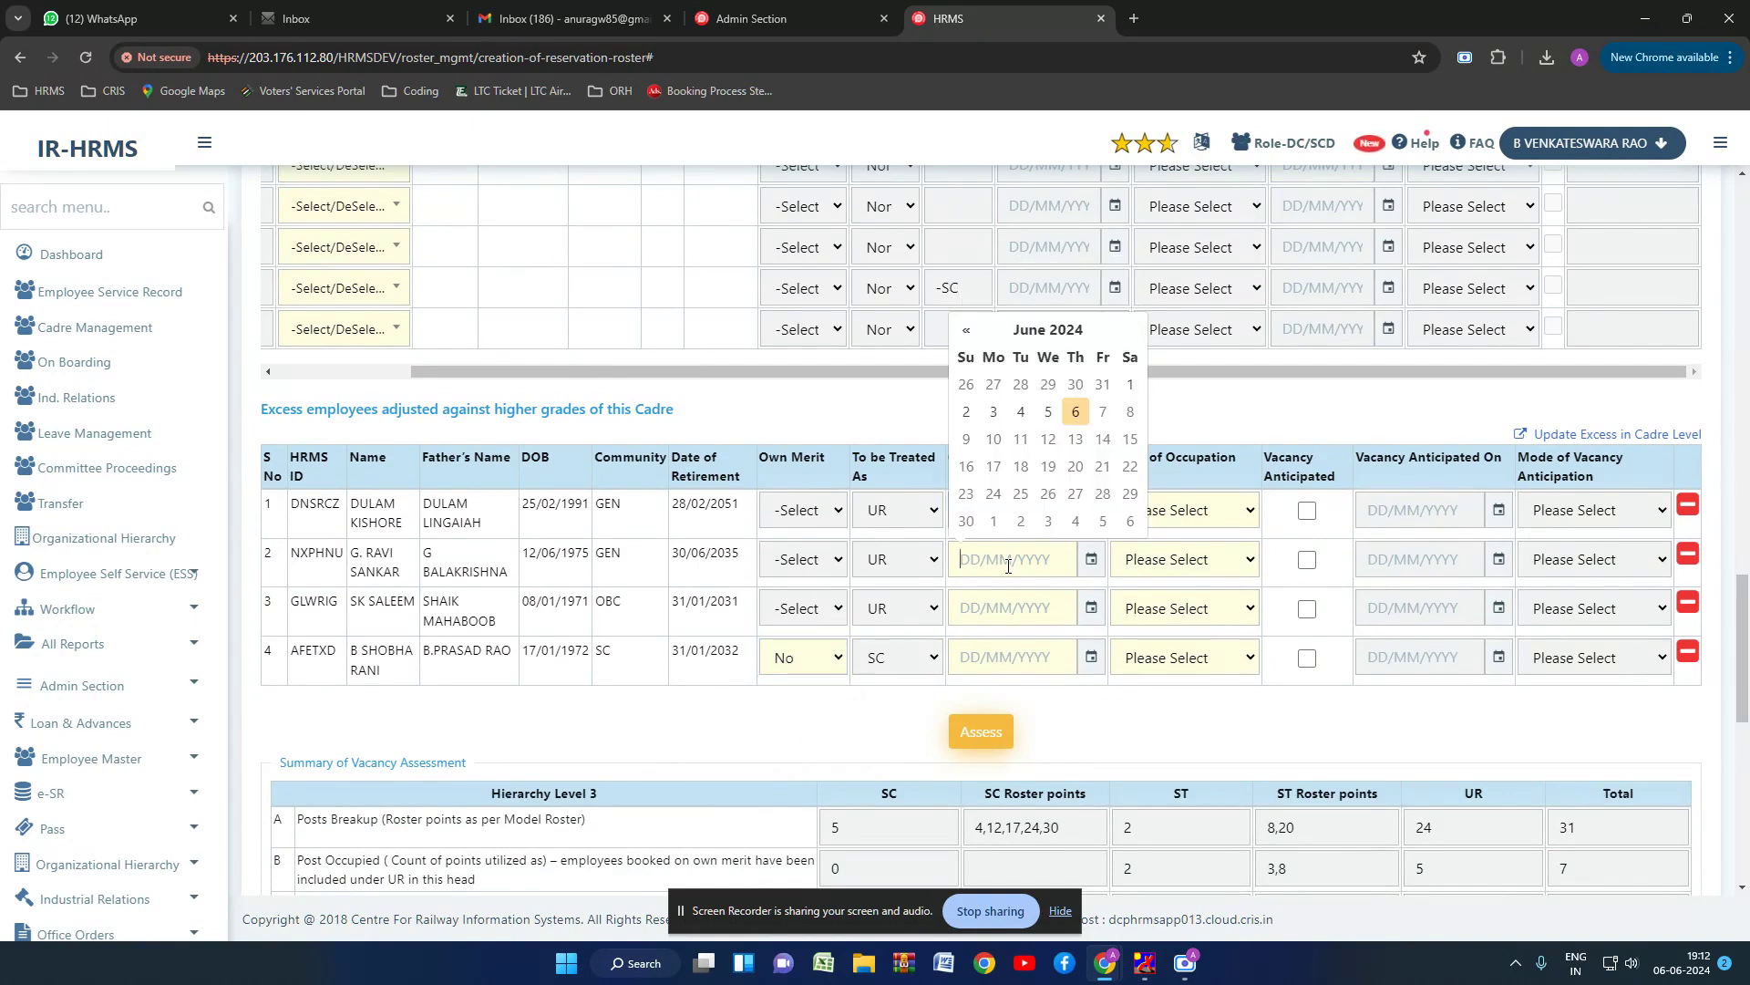
left_click(1050, 407)
left_click(1058, 606)
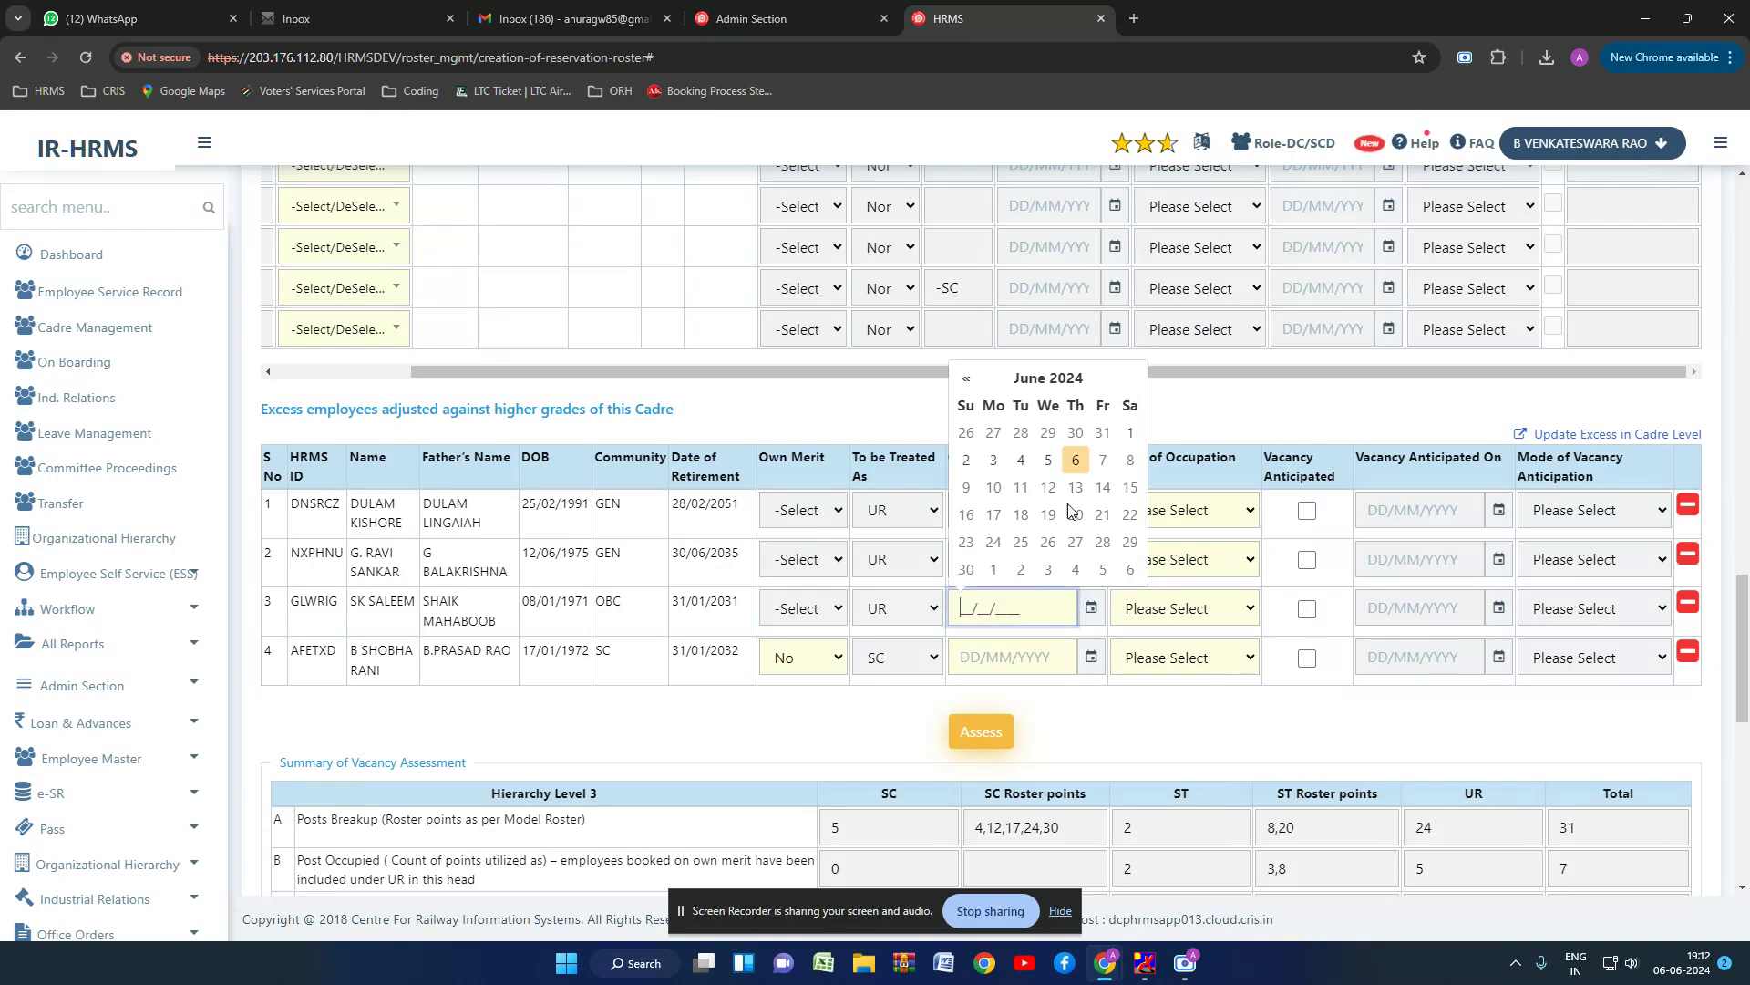
left_click(1103, 430)
left_click(1002, 658)
left_click(1130, 482)
Set excess rows' occupation modes: Promoted for rows 1, 2 and 4, IRMT/IDMT for row 3
left_click(1176, 510)
left_click(1189, 558)
left_click(1189, 560)
left_click(1198, 620)
left_click(1185, 608)
left_click(1199, 656)
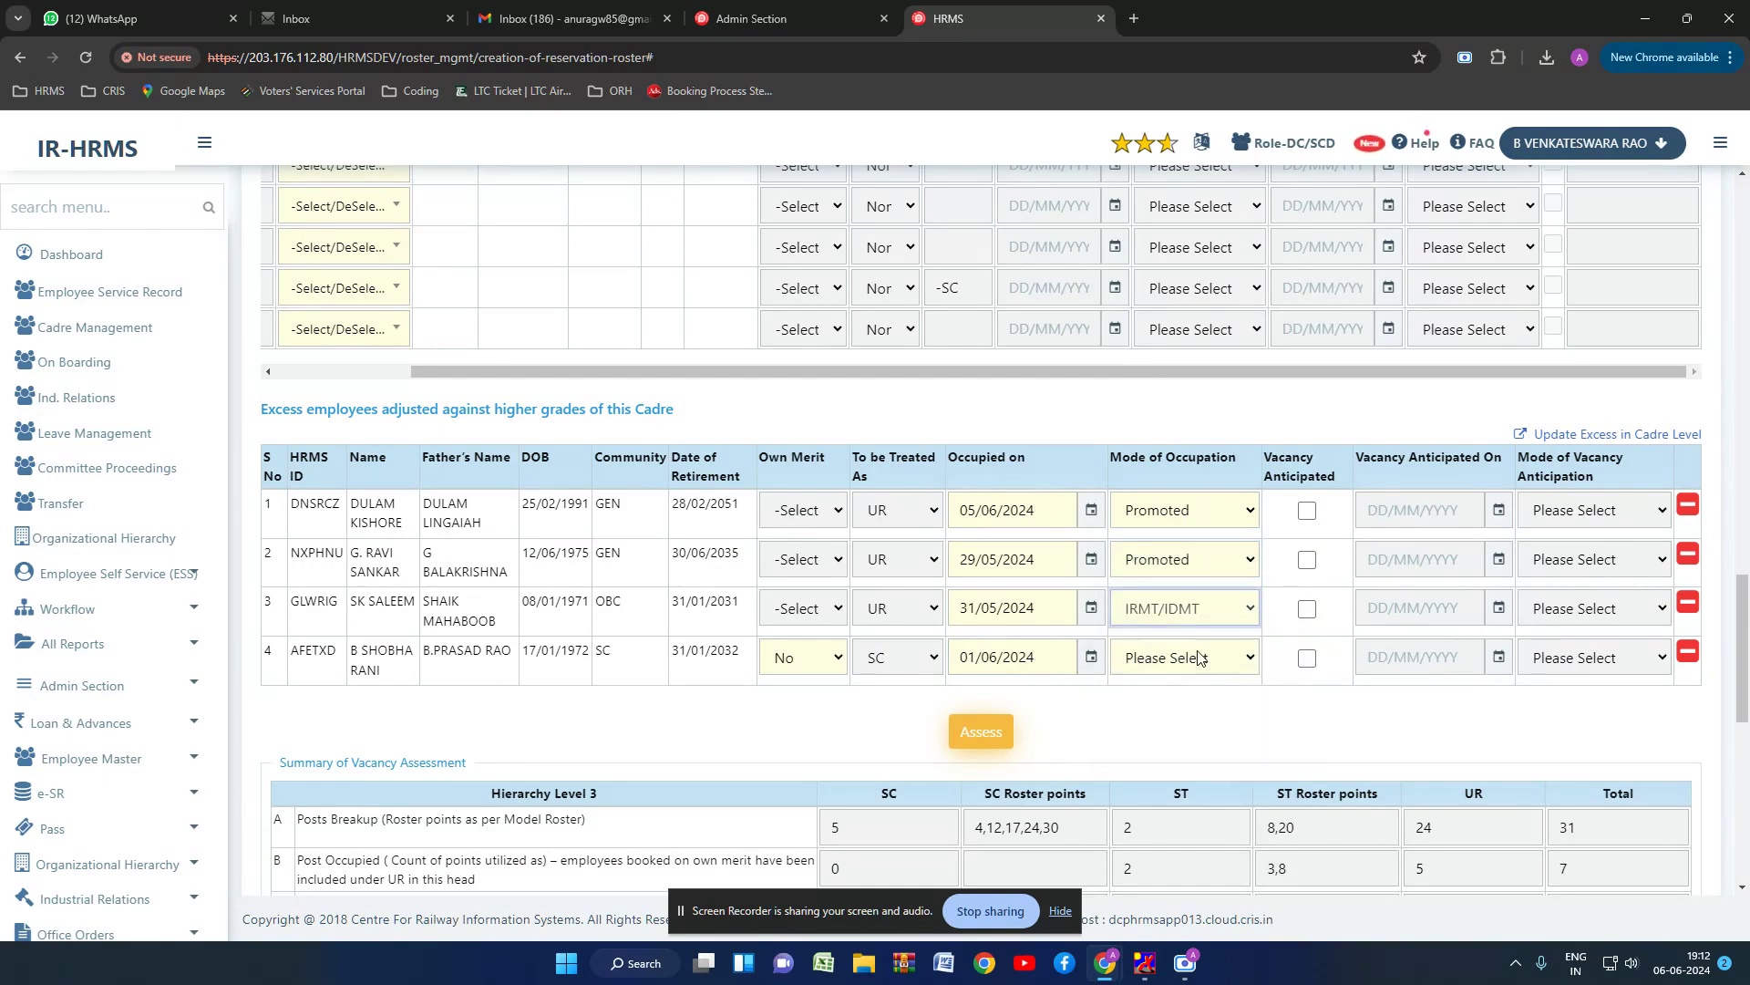
left_click(1199, 656)
left_click(1194, 709)
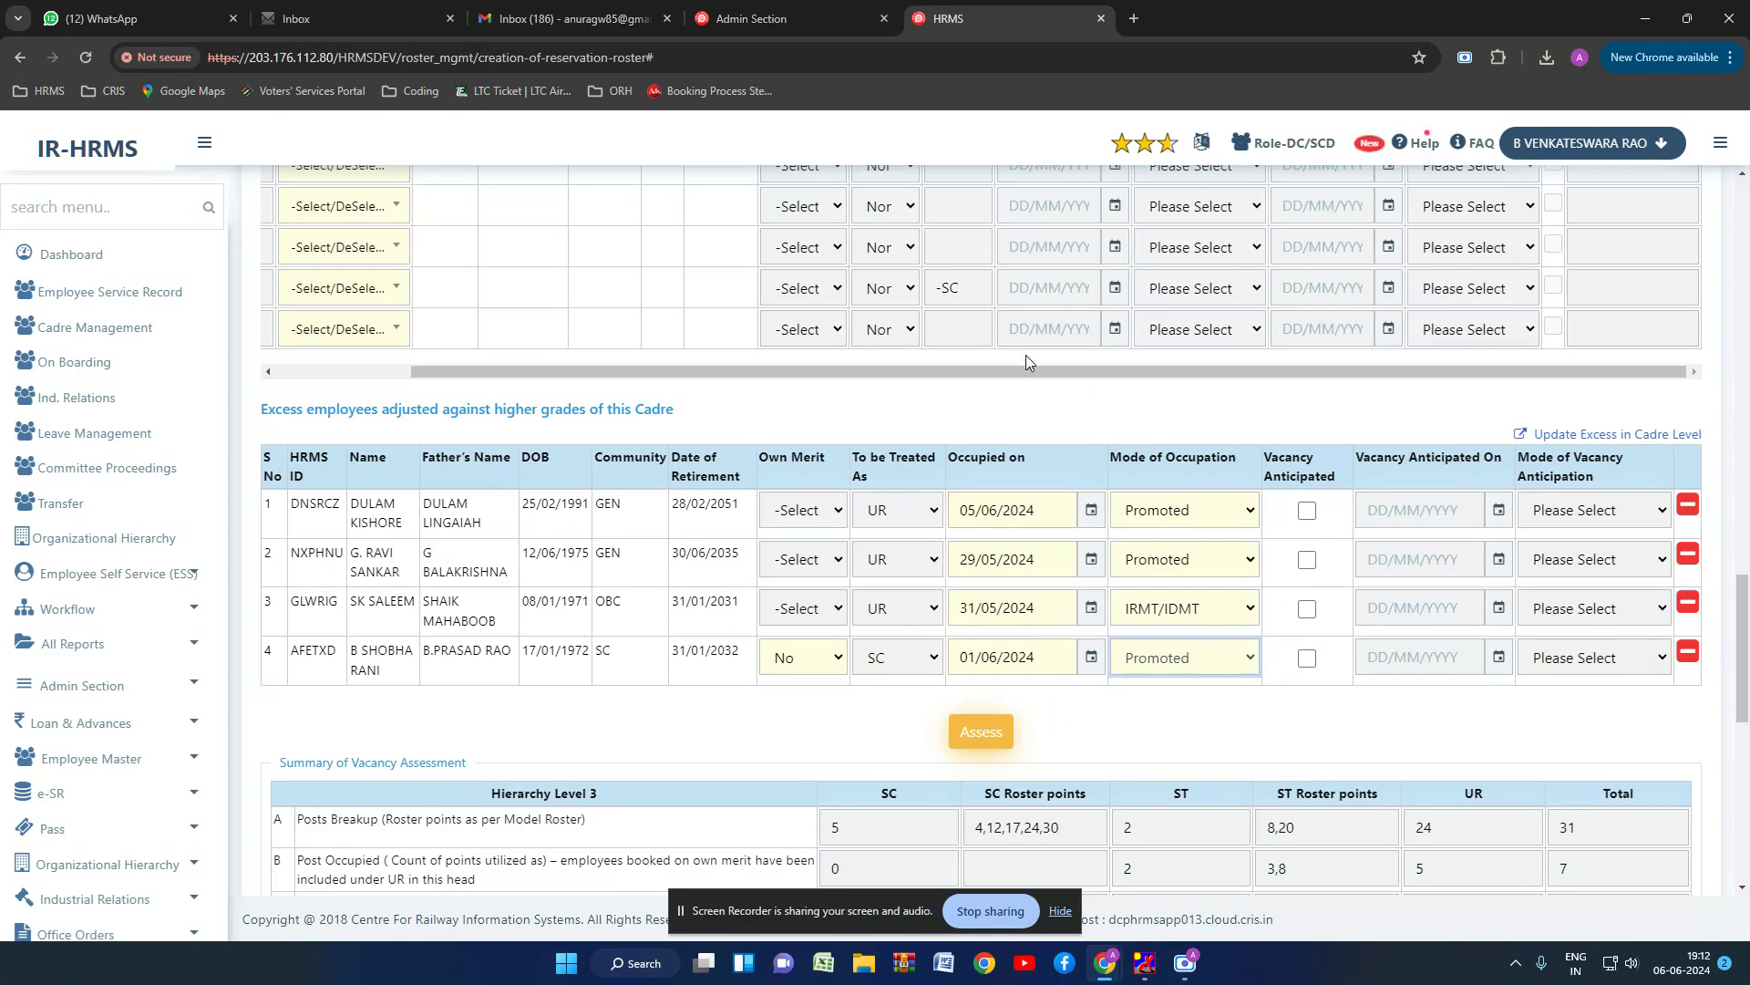
scroll(1047, 465, "down", 3)
left_click(978, 476)
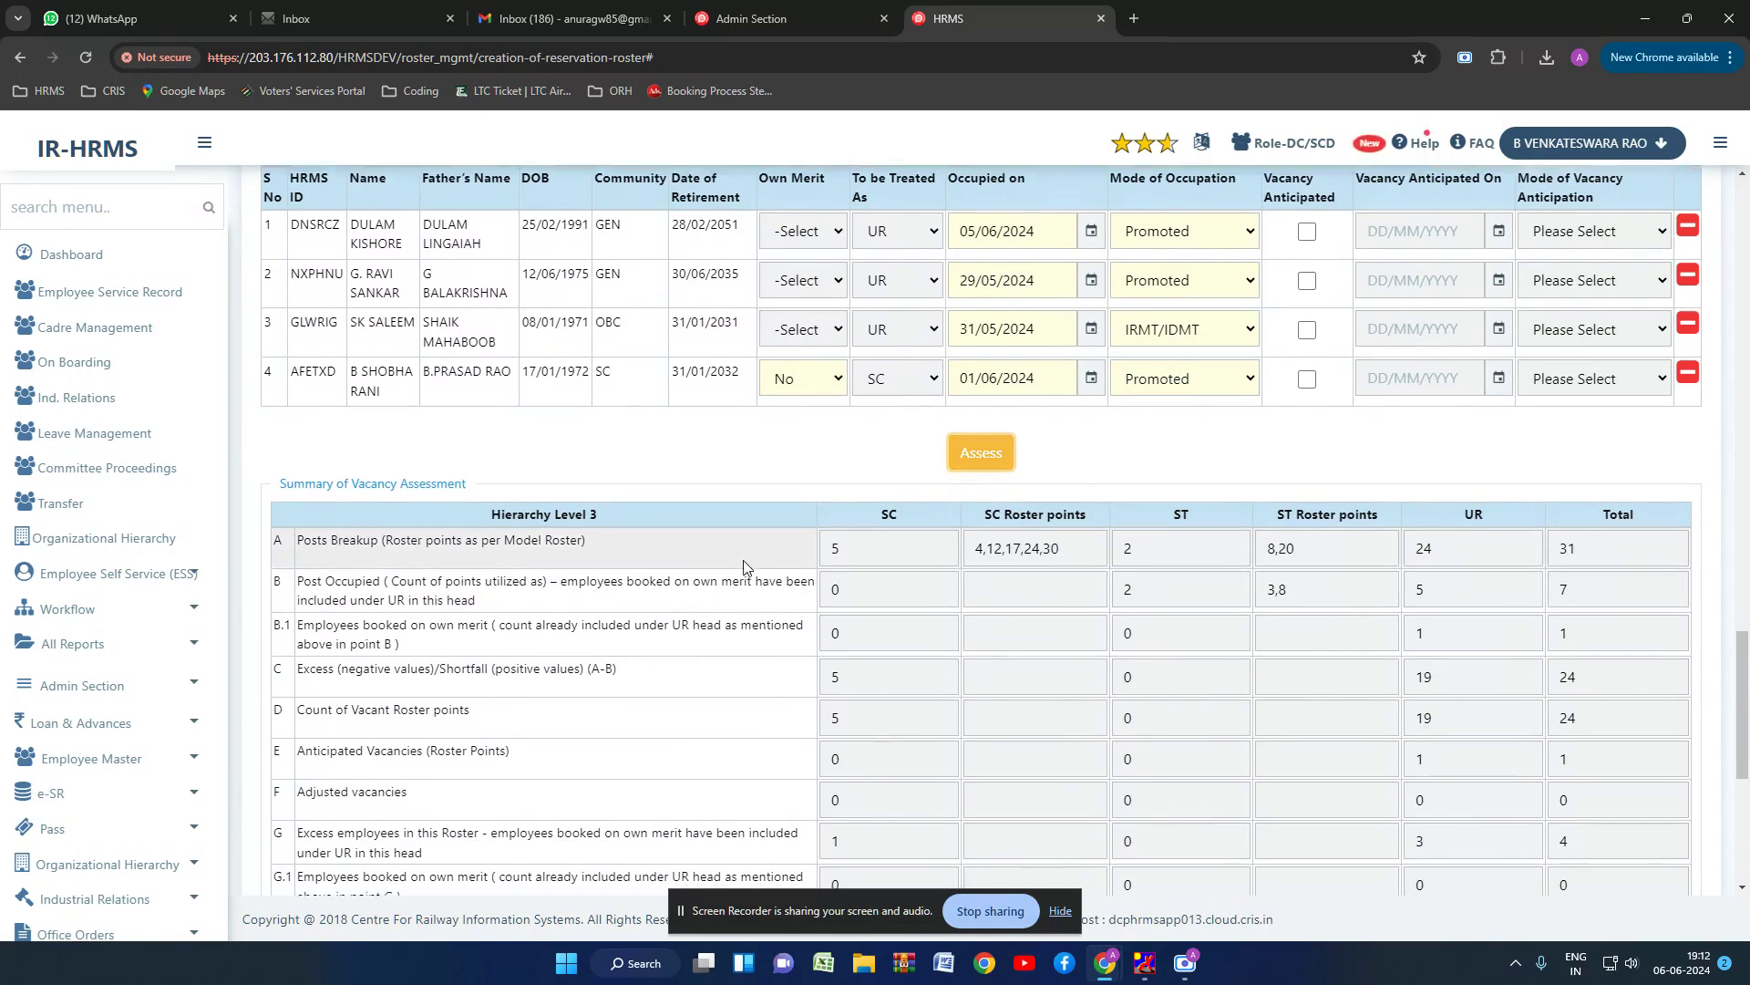
scroll(743, 566, "down", 5)
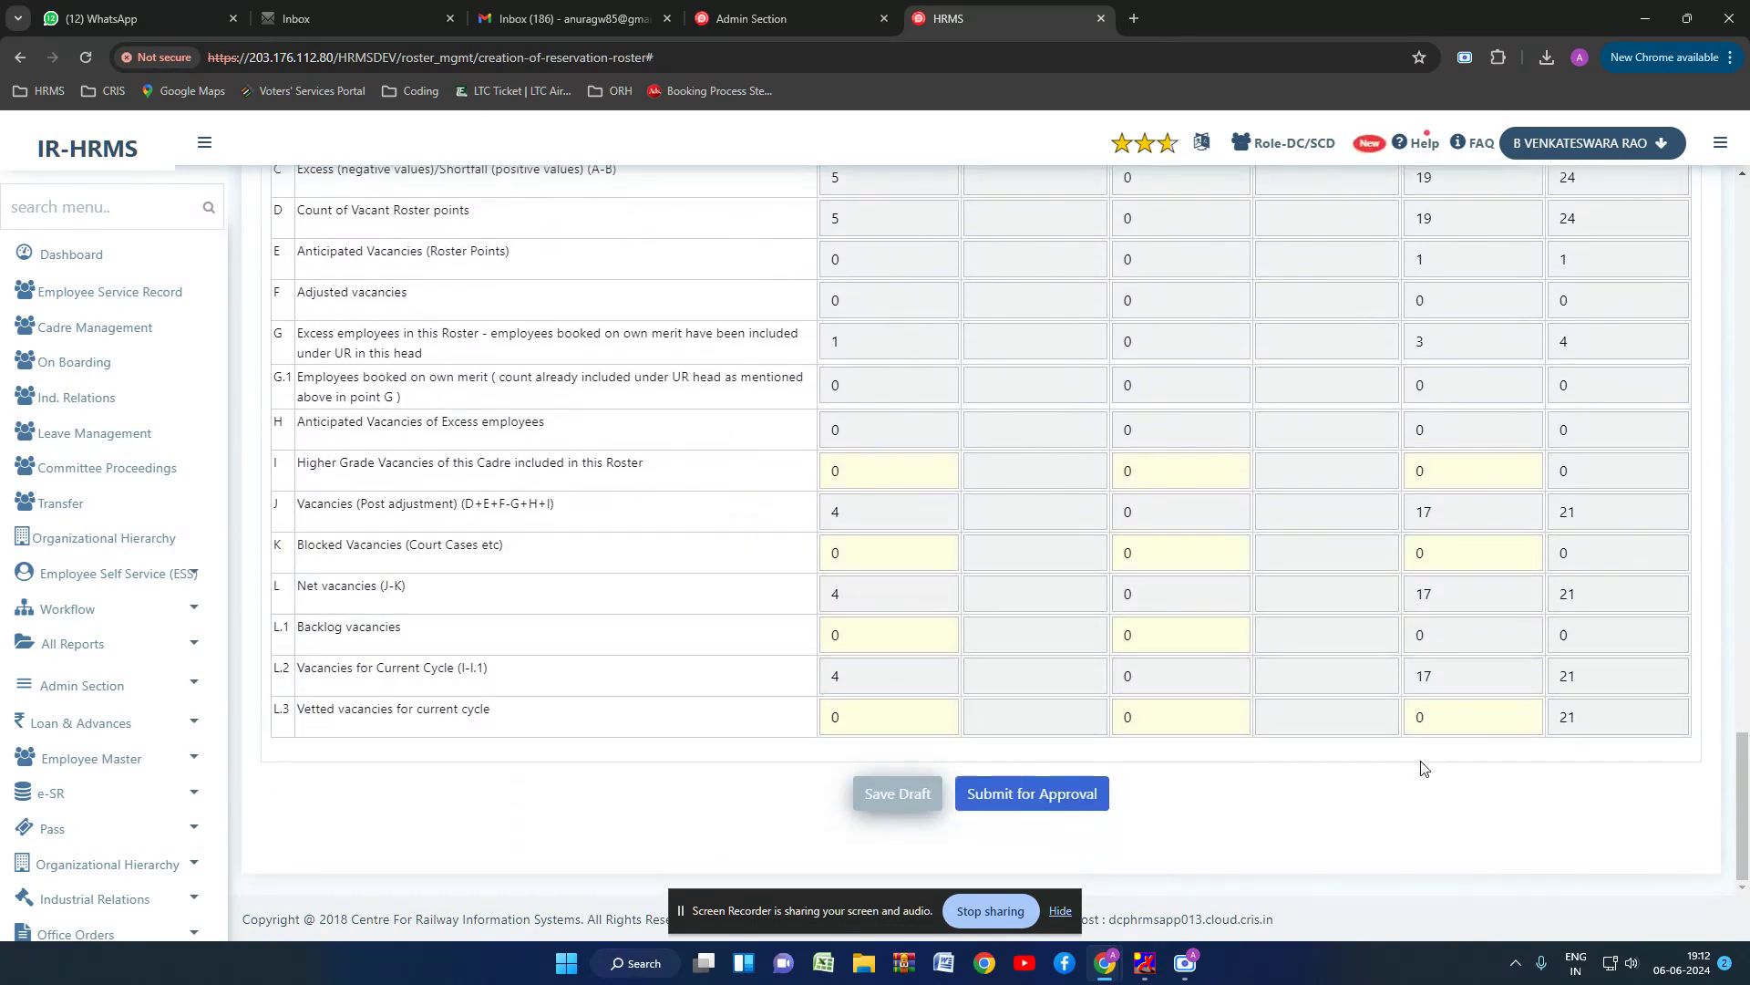
scroll(1488, 719, "up", 7)
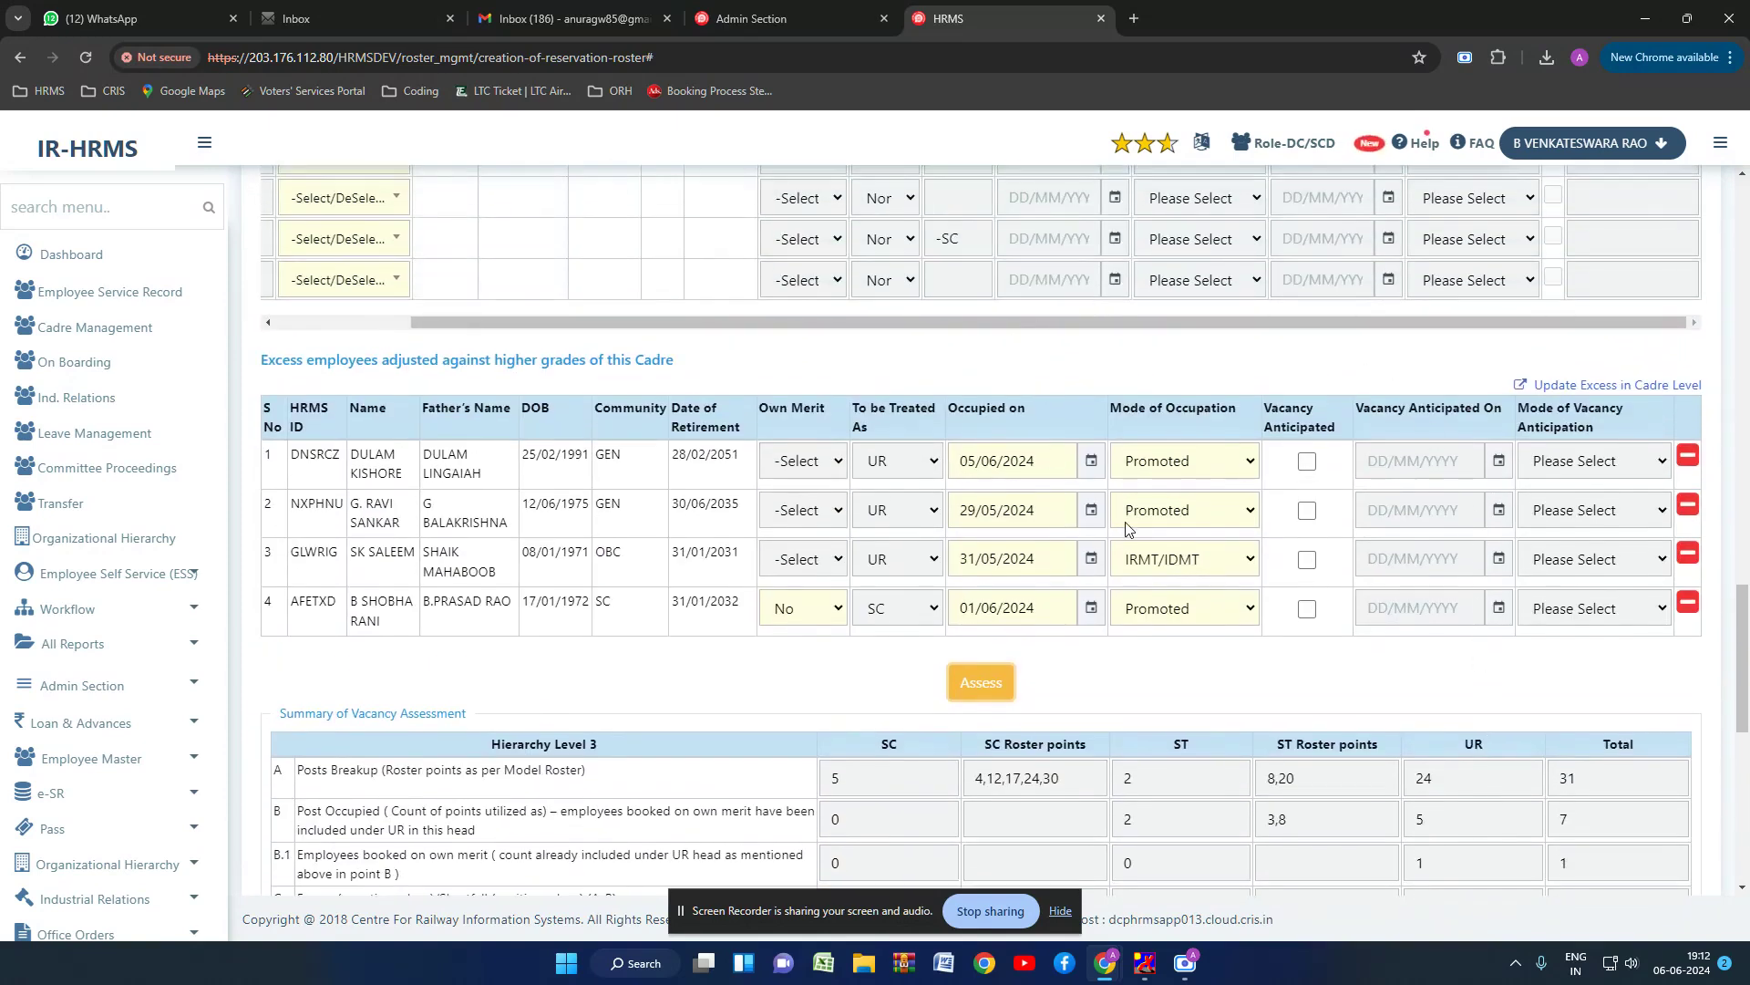
scroll(1013, 680, "down", 2)
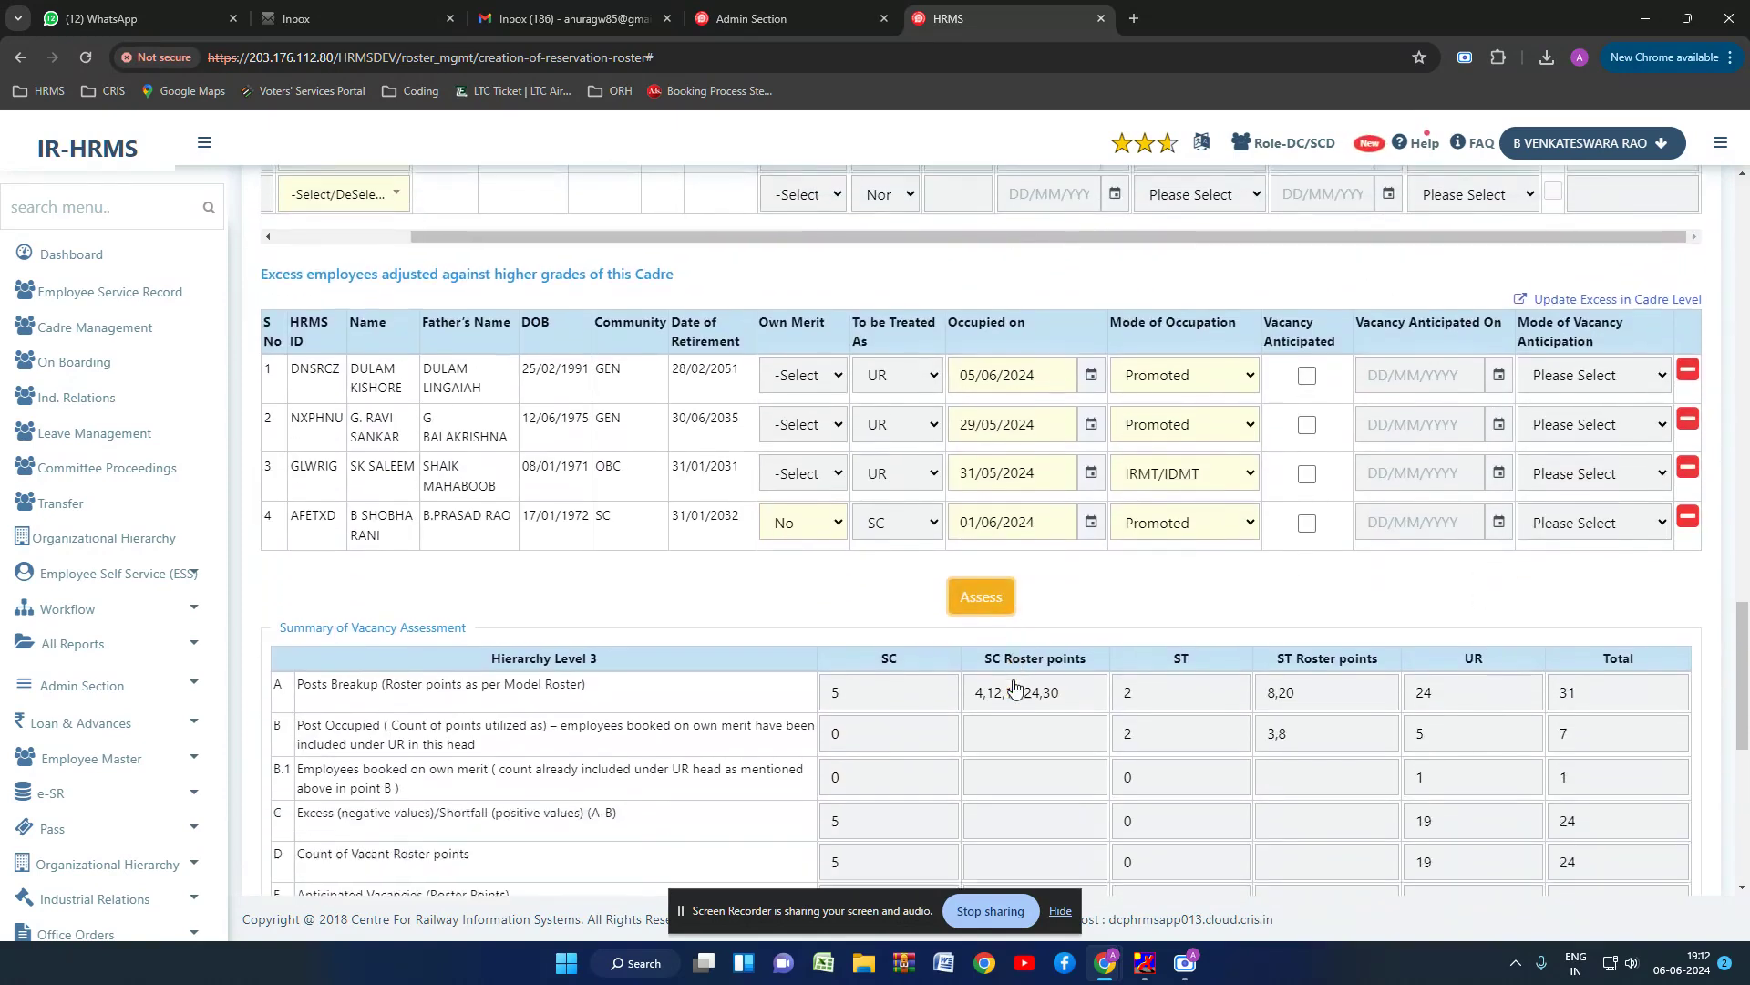
scroll(1013, 680, "down", 6)
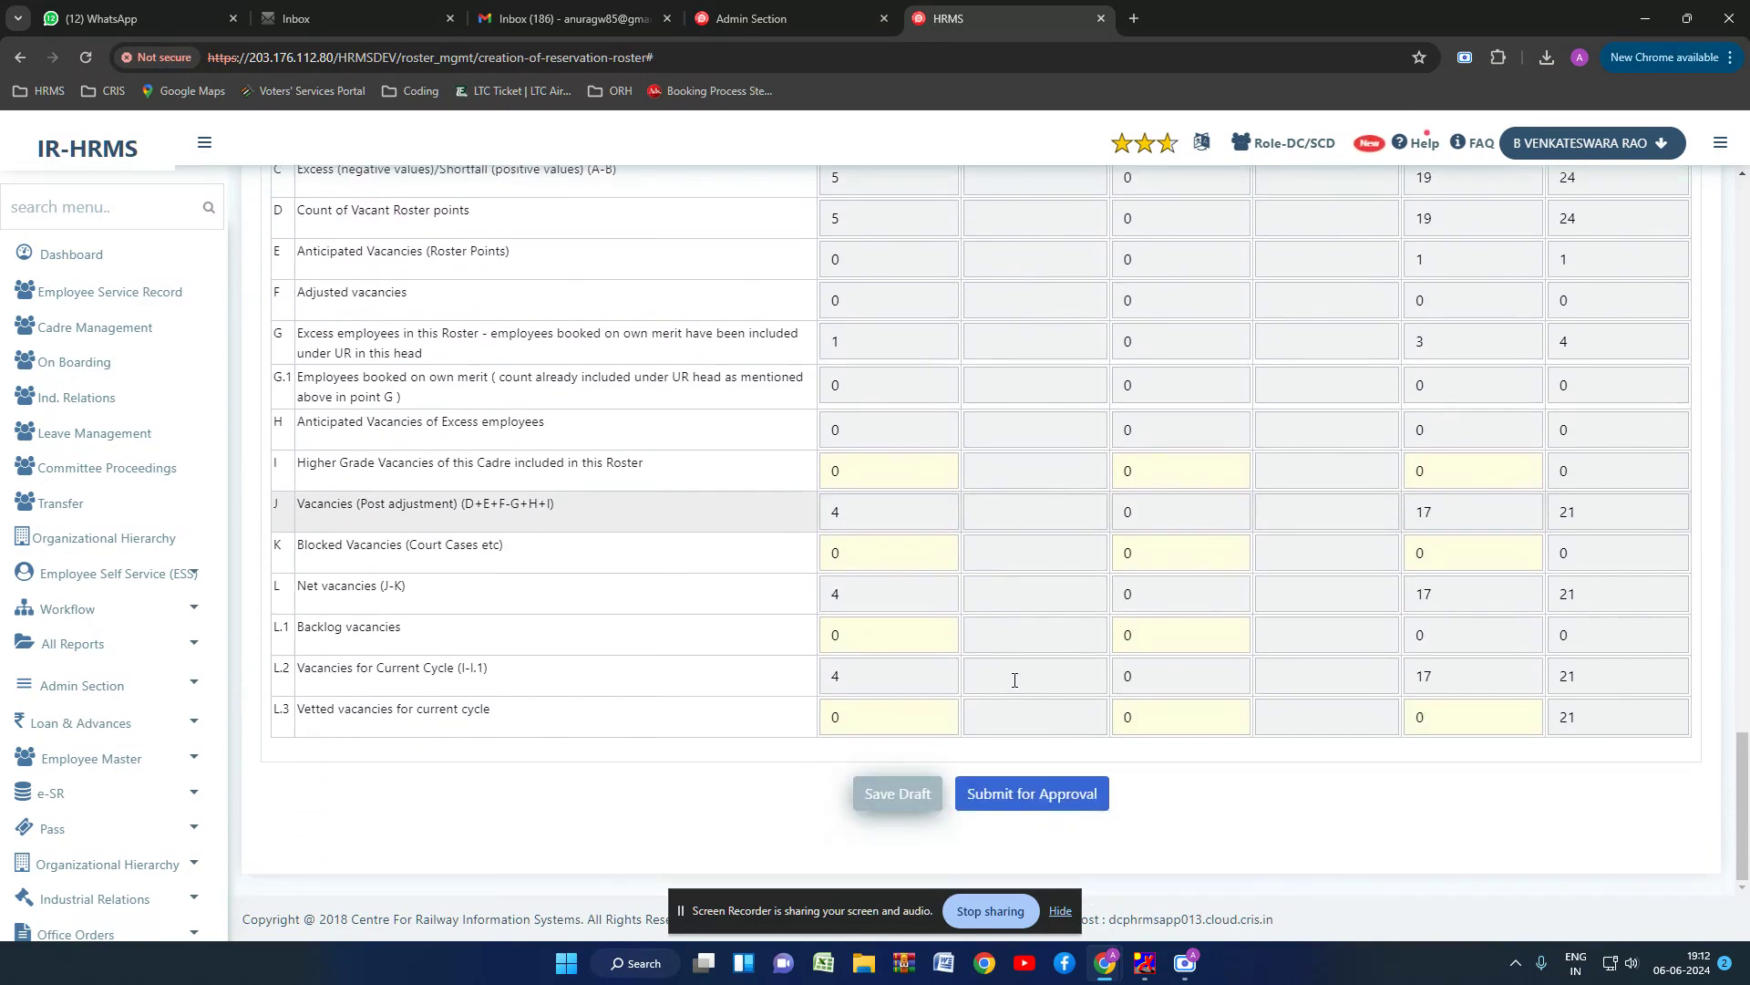
scroll(1056, 536, "up", 3)
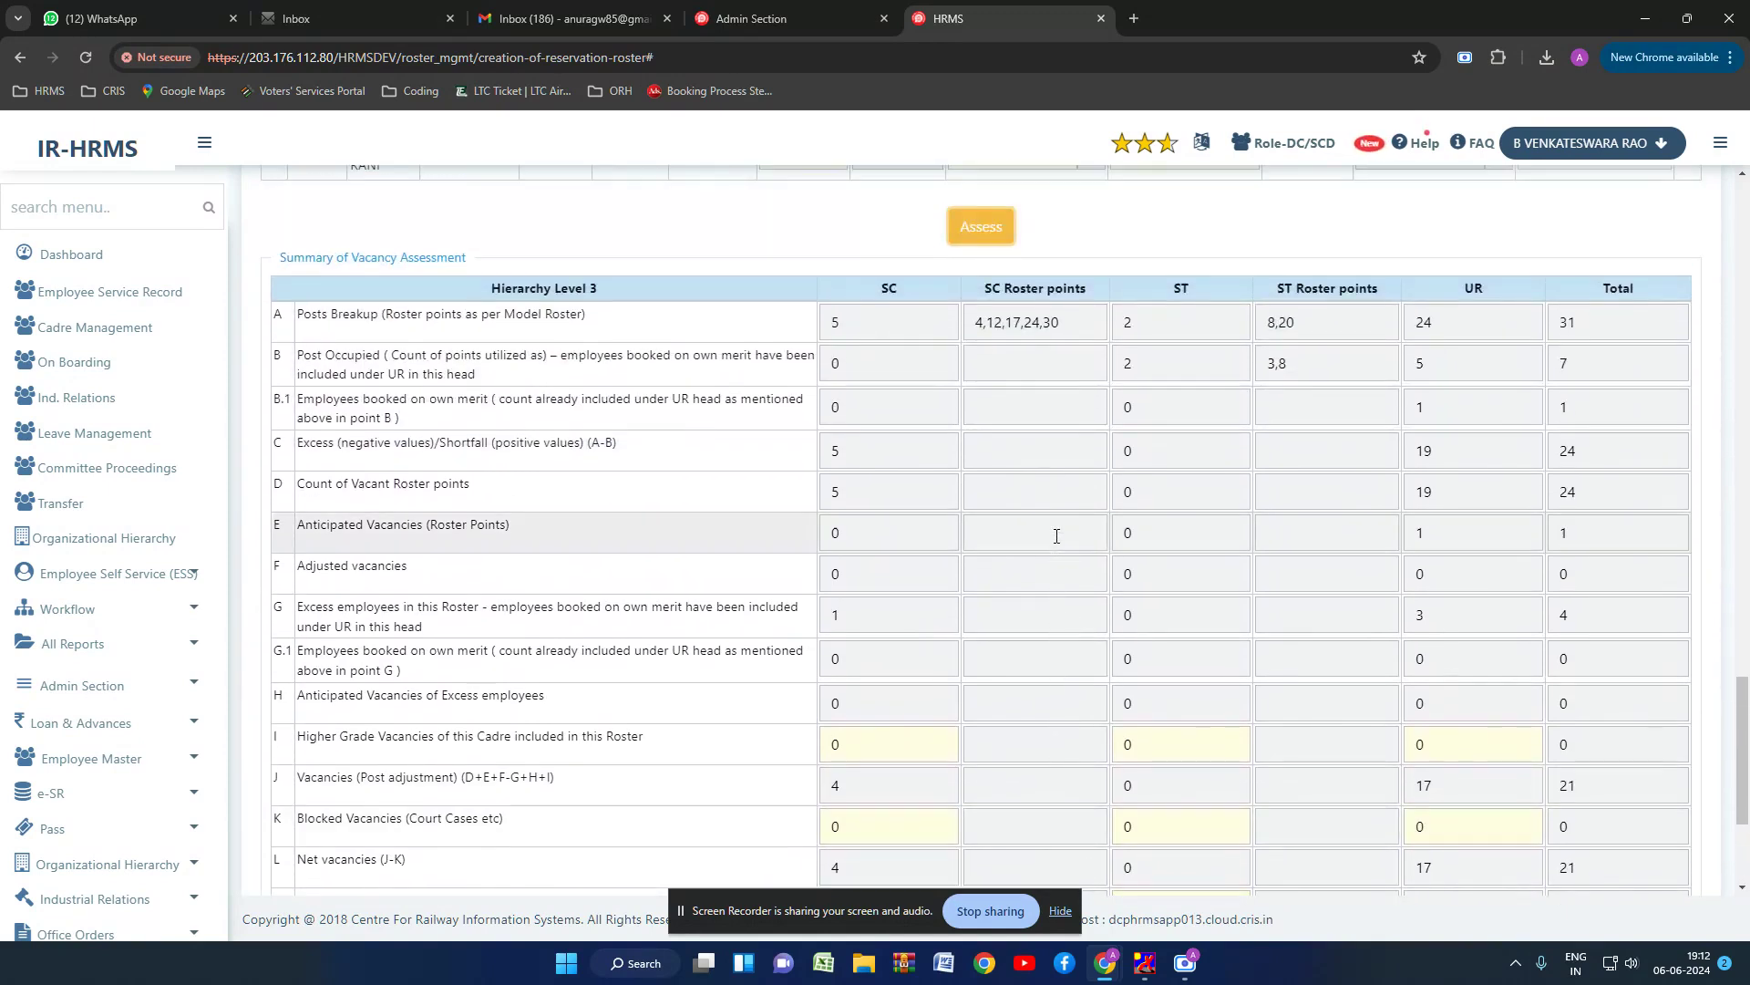
scroll(1056, 536, "up", 1)
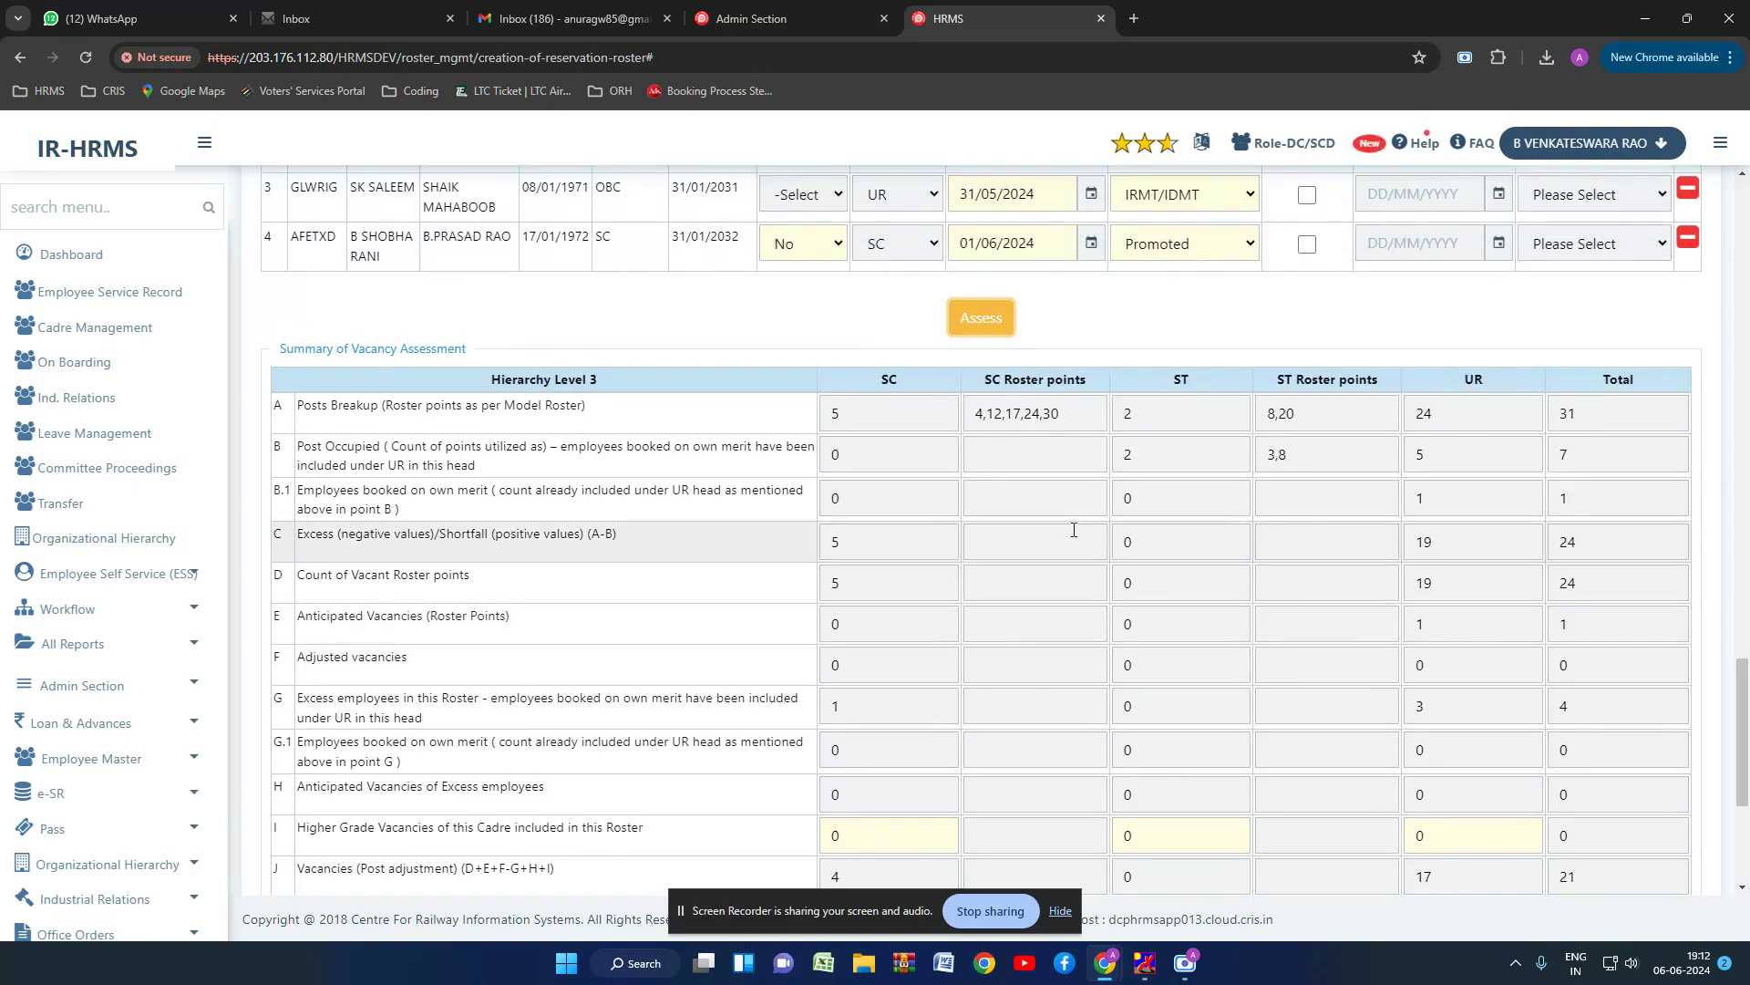
scroll(1072, 530, "down", 1)
scroll(802, 559, "up", 2)
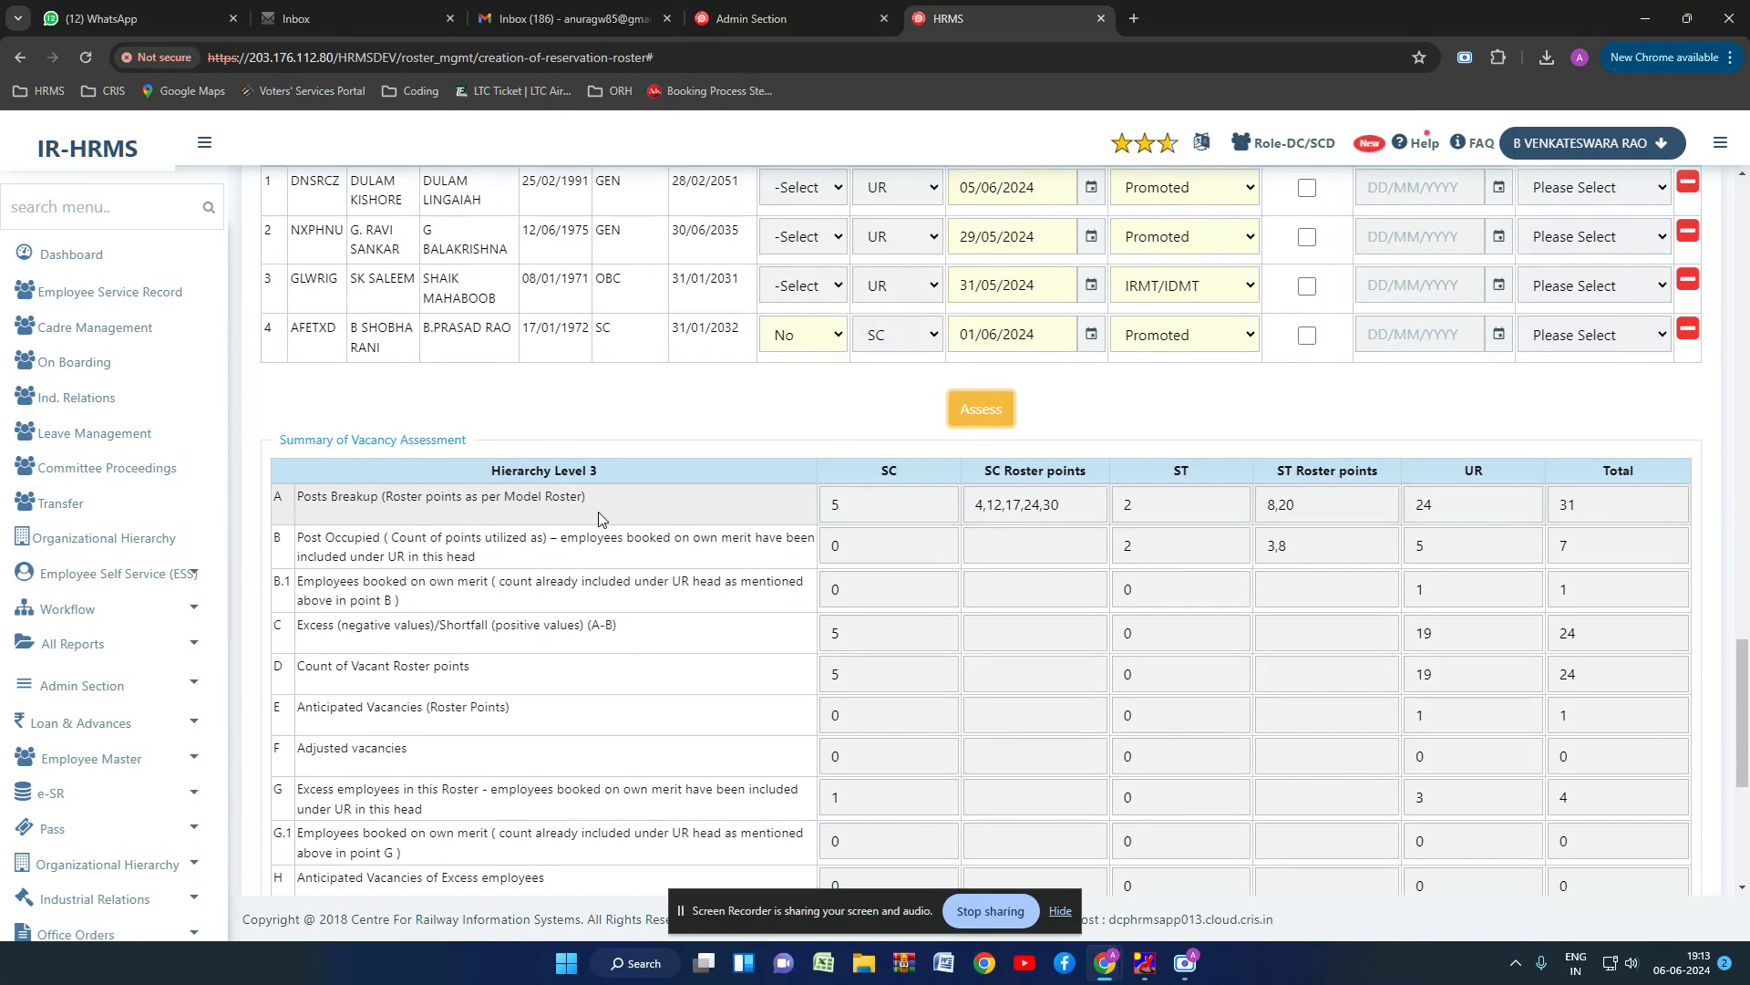
scroll(752, 471, "up", 5)
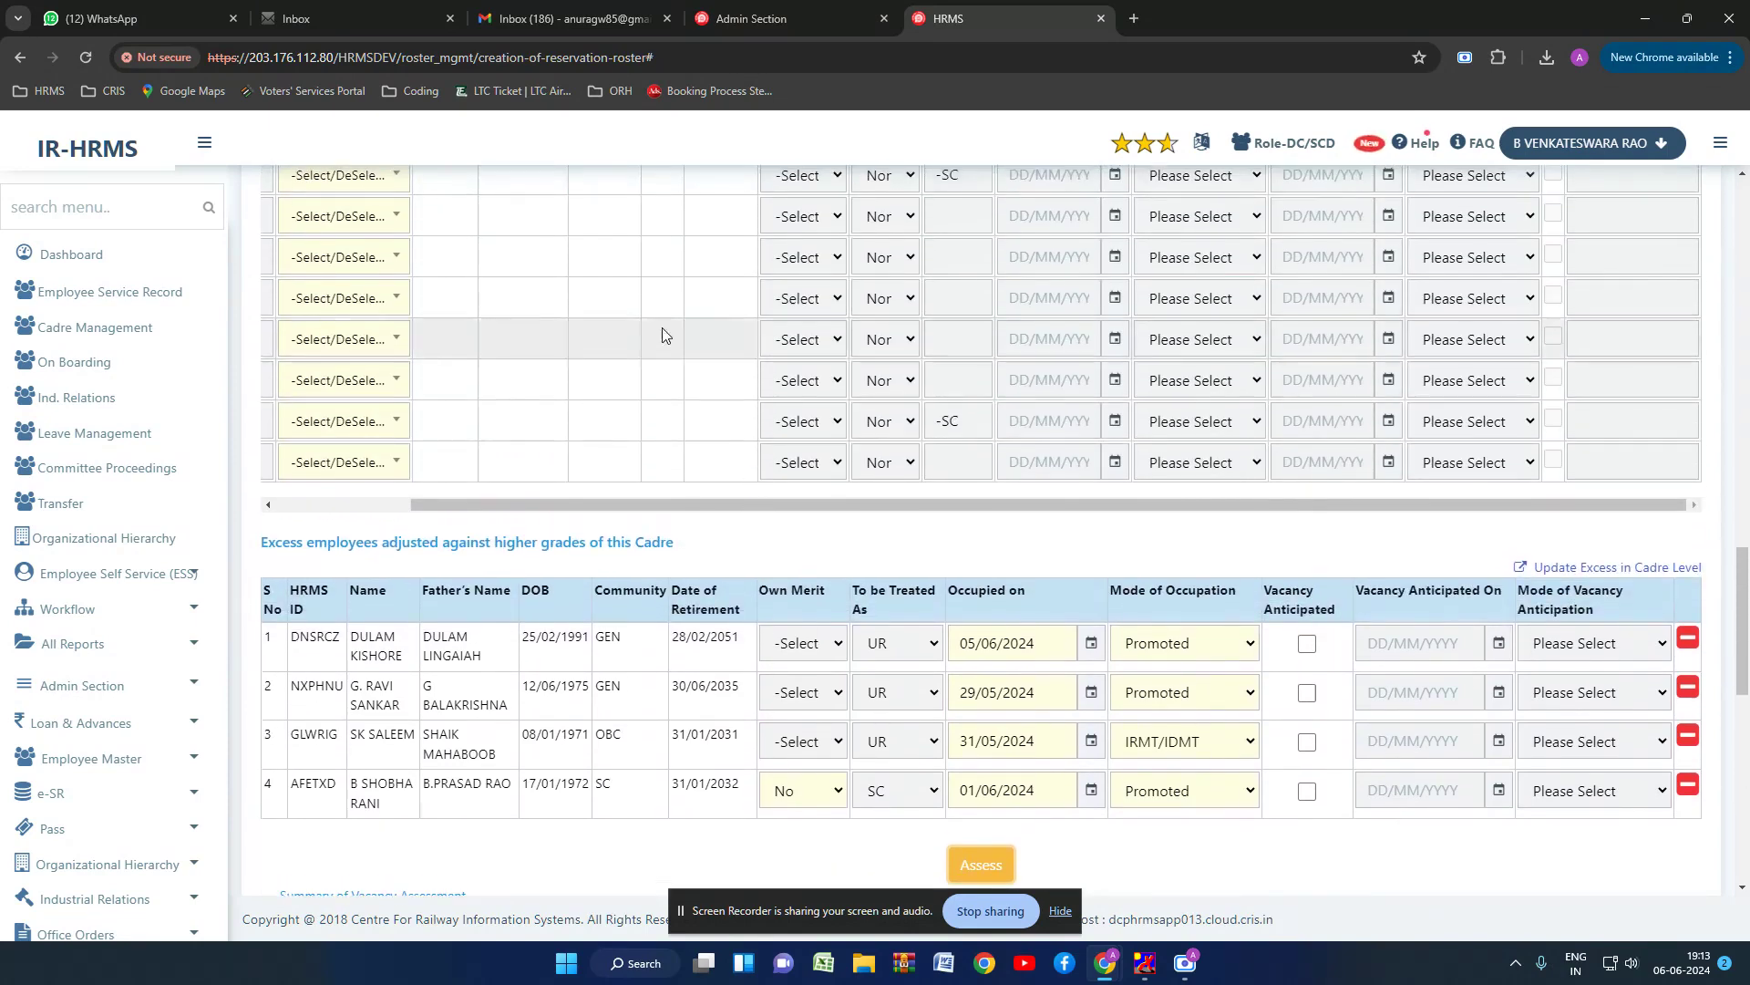
left_click_drag(677, 504, 510, 511)
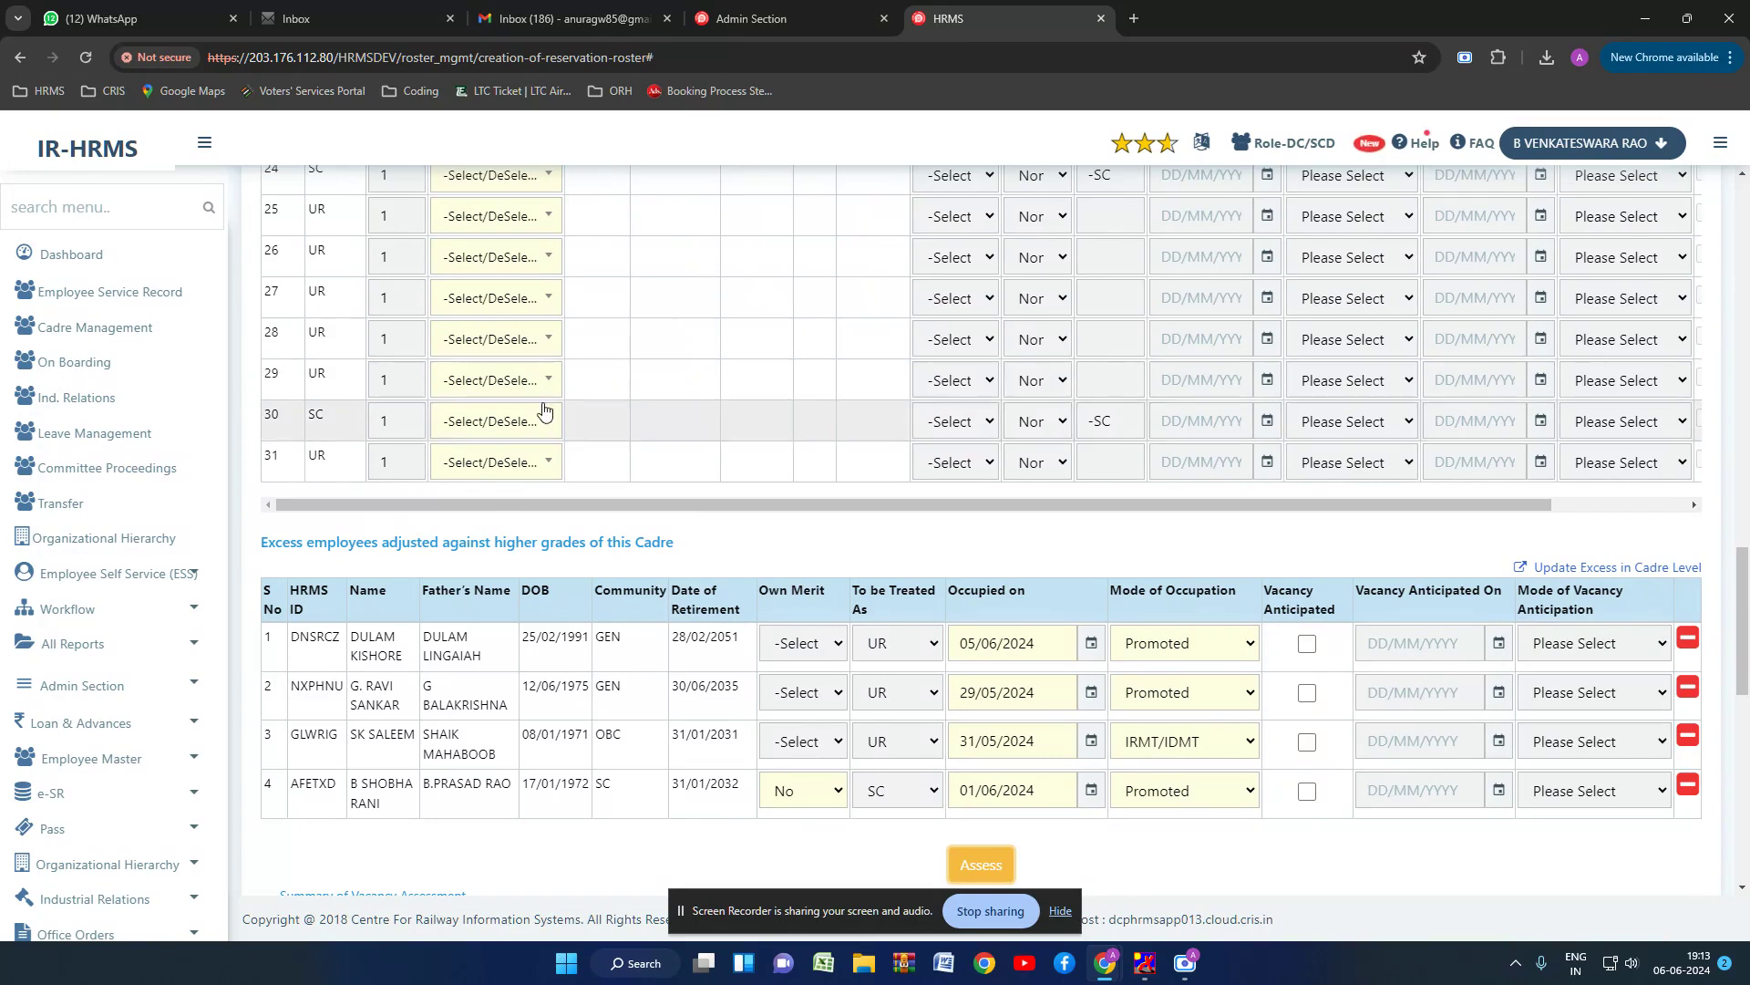
scroll(629, 439, "down", 1)
scroll(772, 629, "down", 2)
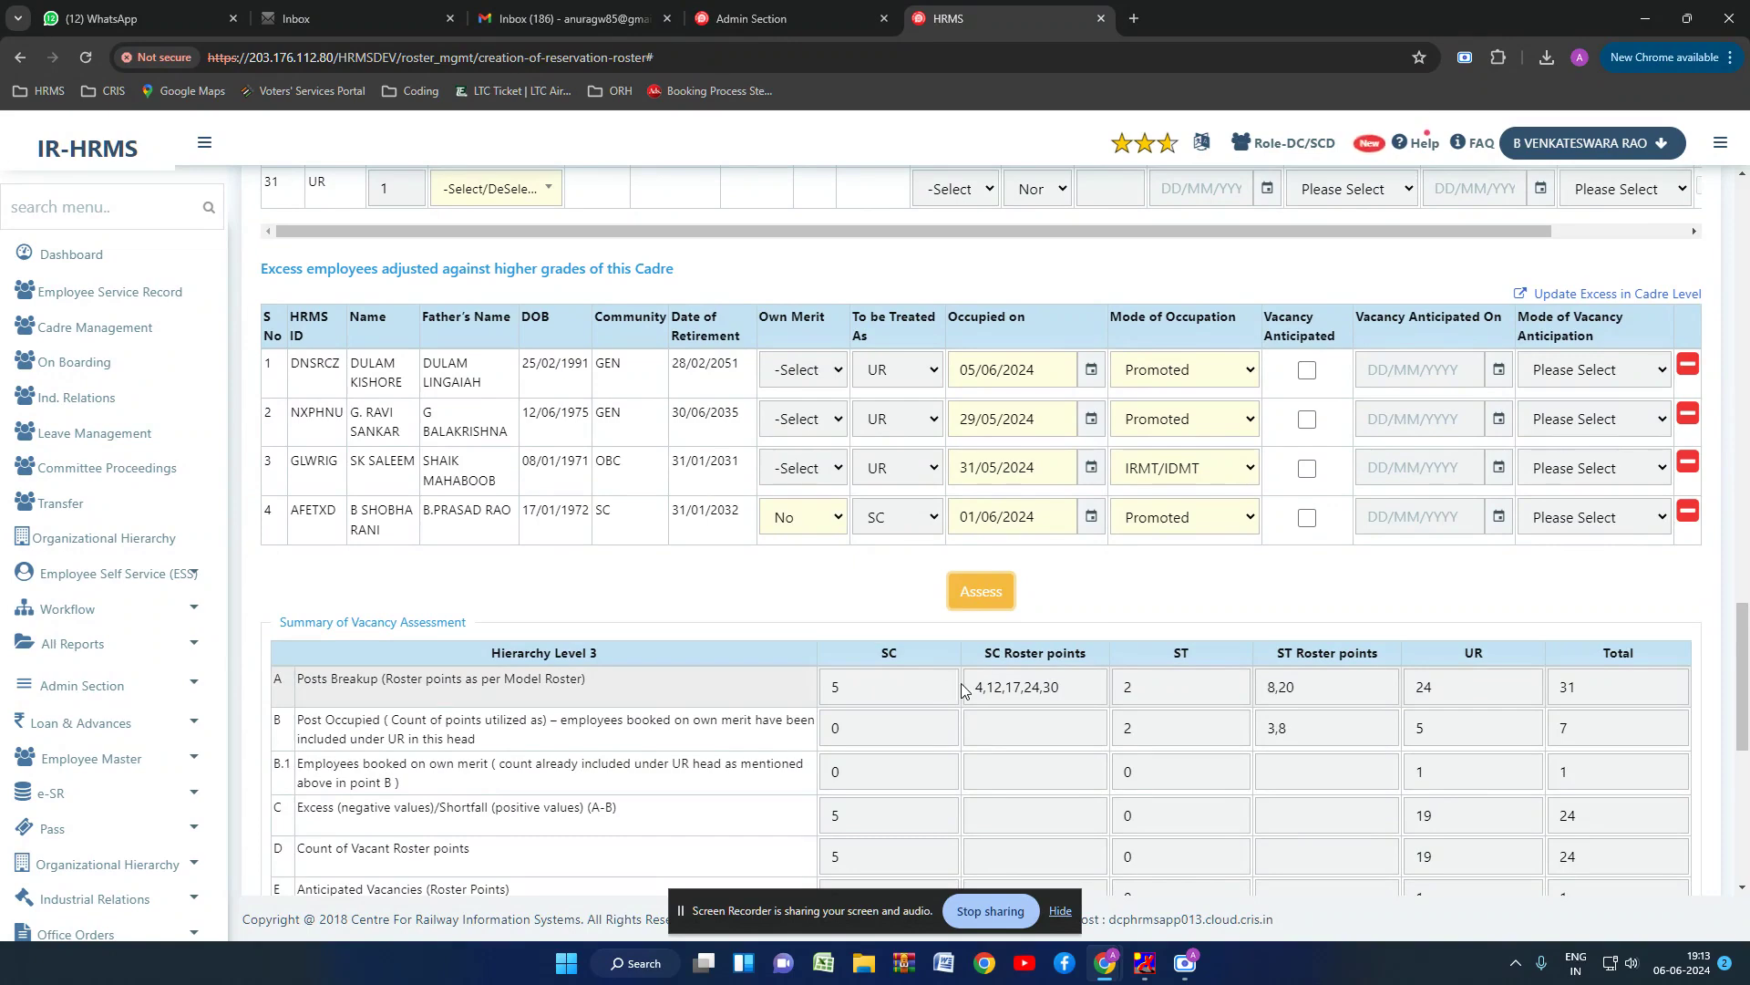
scroll(375, 416, "up", 20)
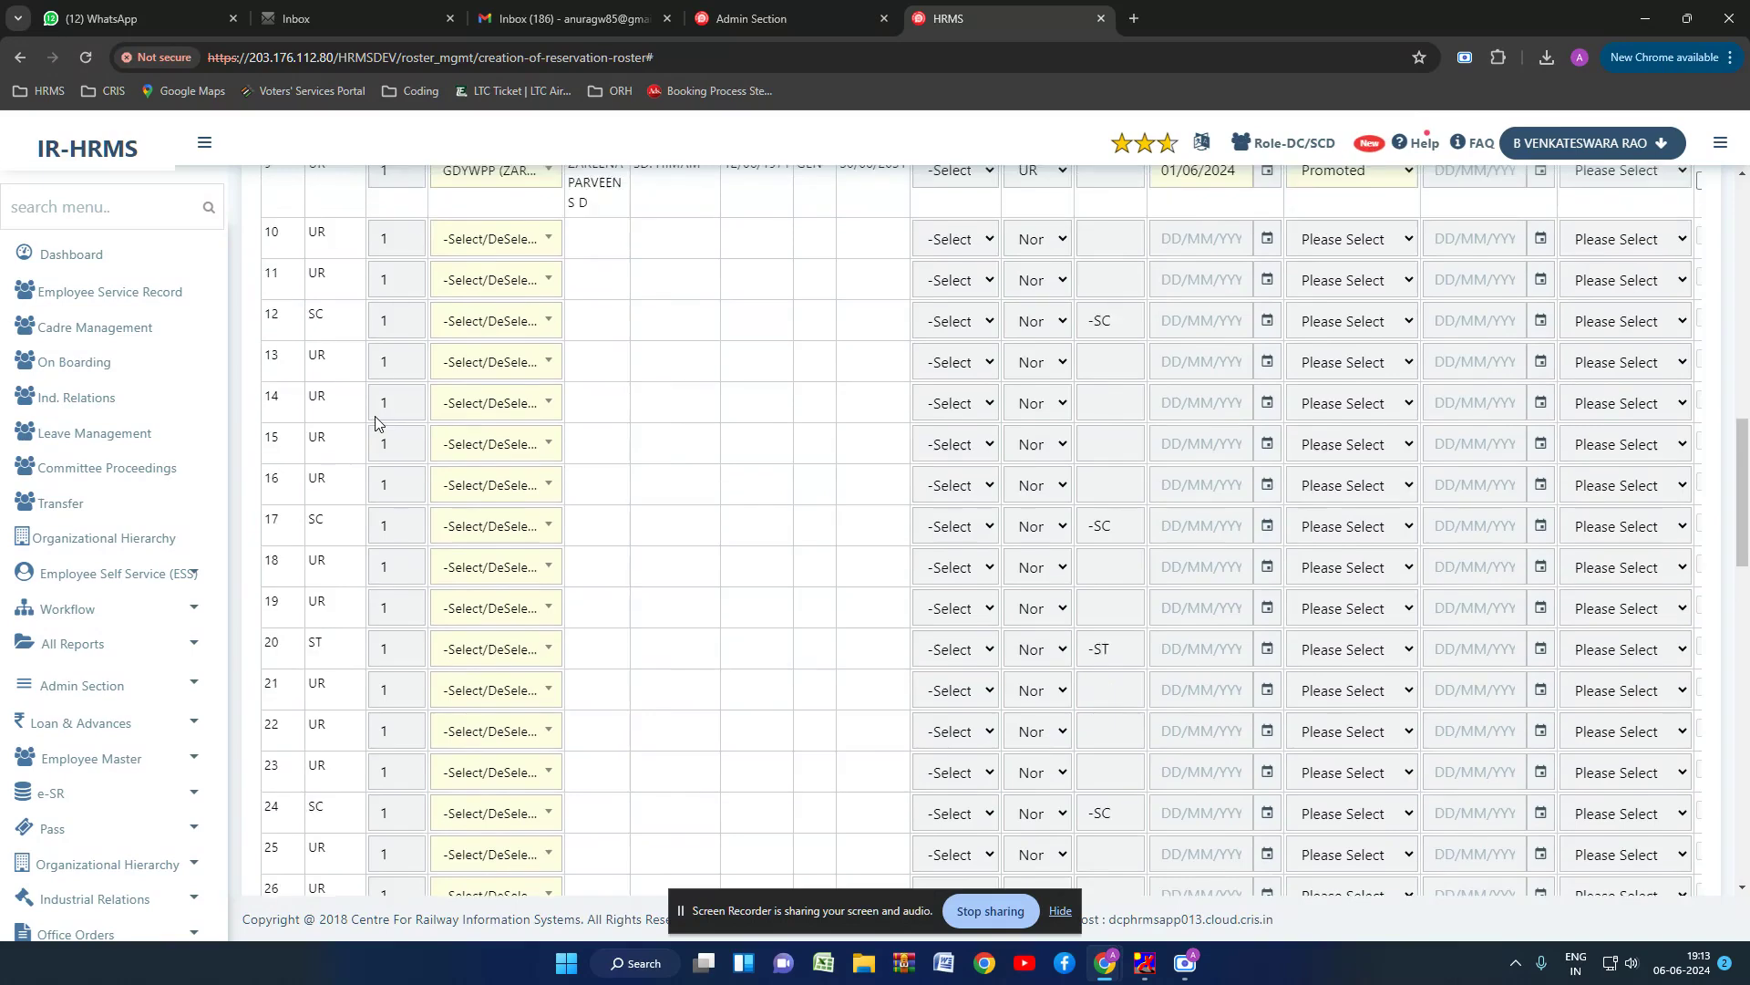
scroll(323, 467, "down", 1)
scroll(319, 766, "down", 4)
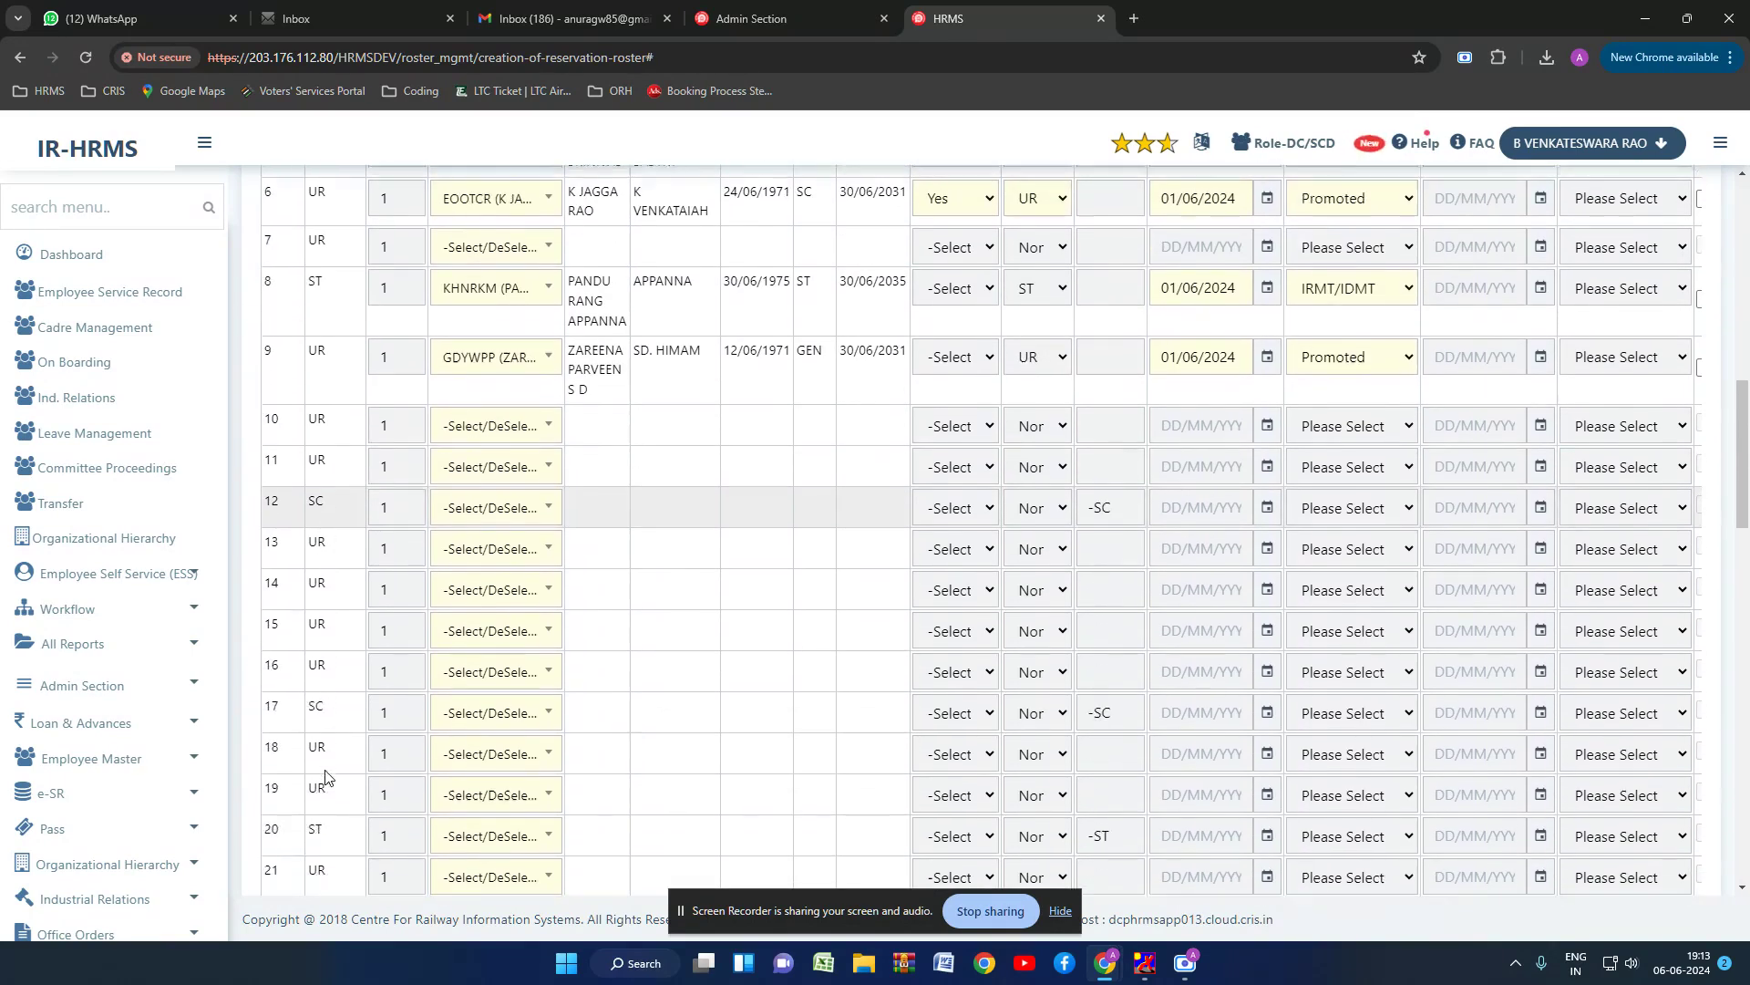
scroll(319, 609, "down", 5)
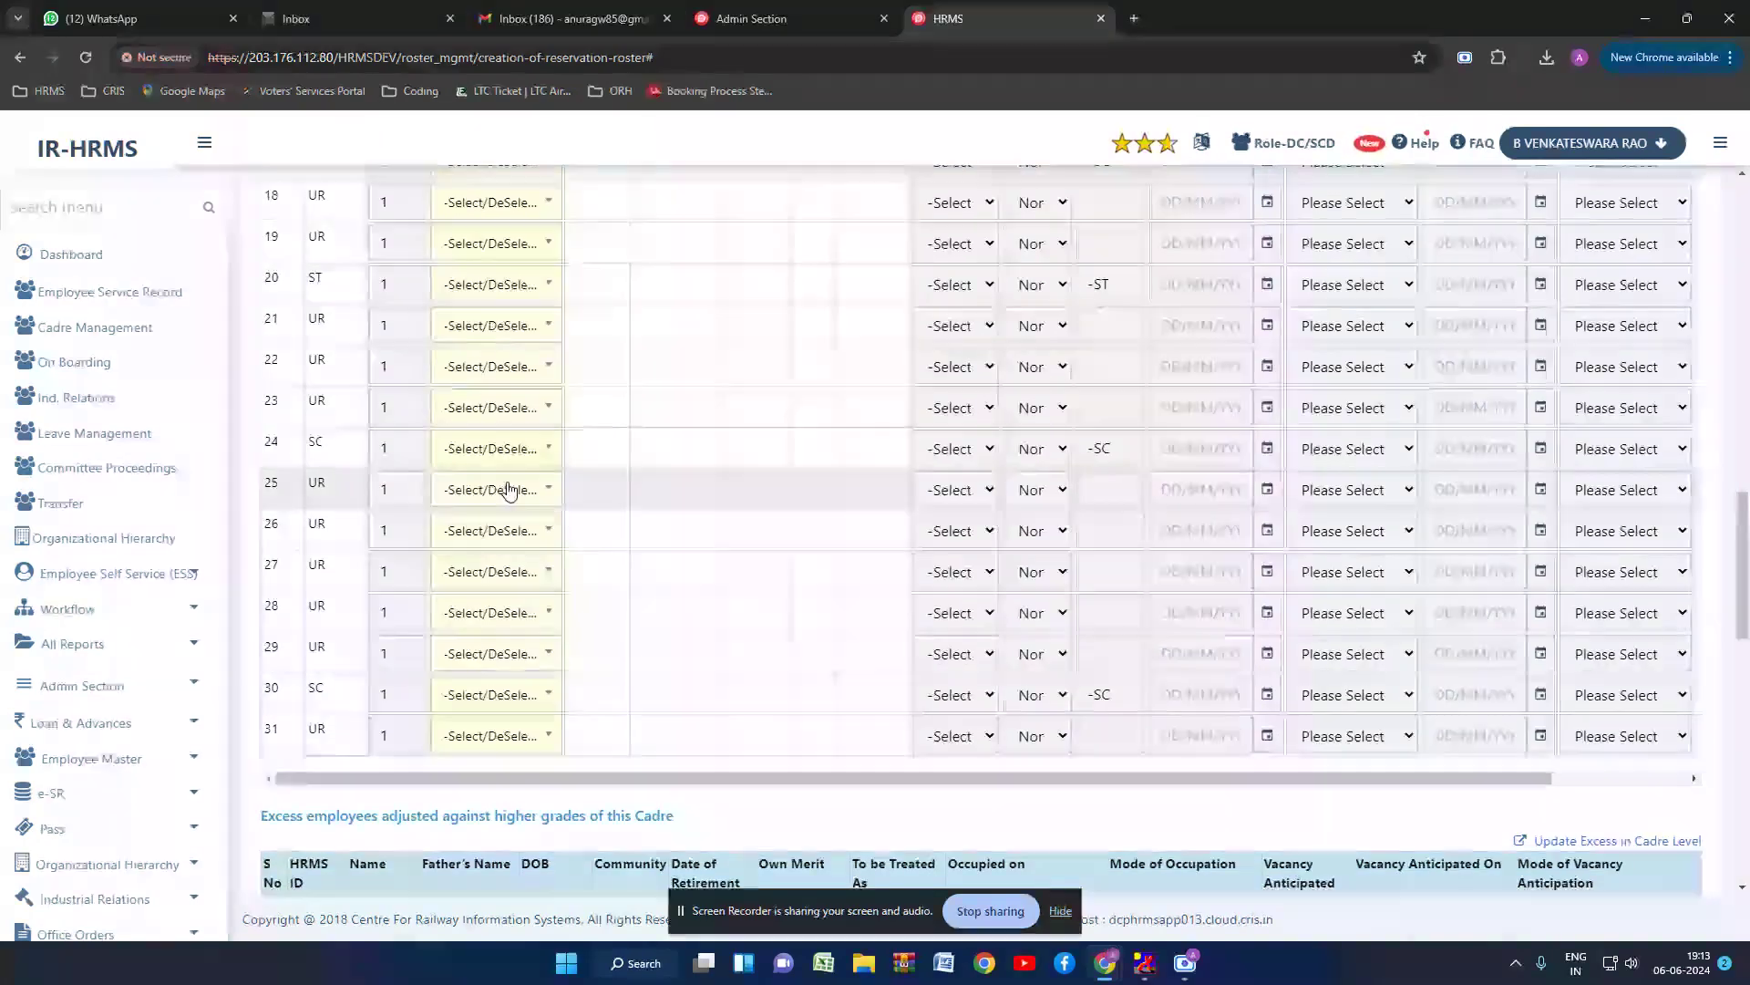
scroll(928, 615, "down", 5)
scroll(928, 616, "down", 1)
left_click(838, 688)
left_click_drag(1062, 678, 1001, 684)
left_click(1161, 688)
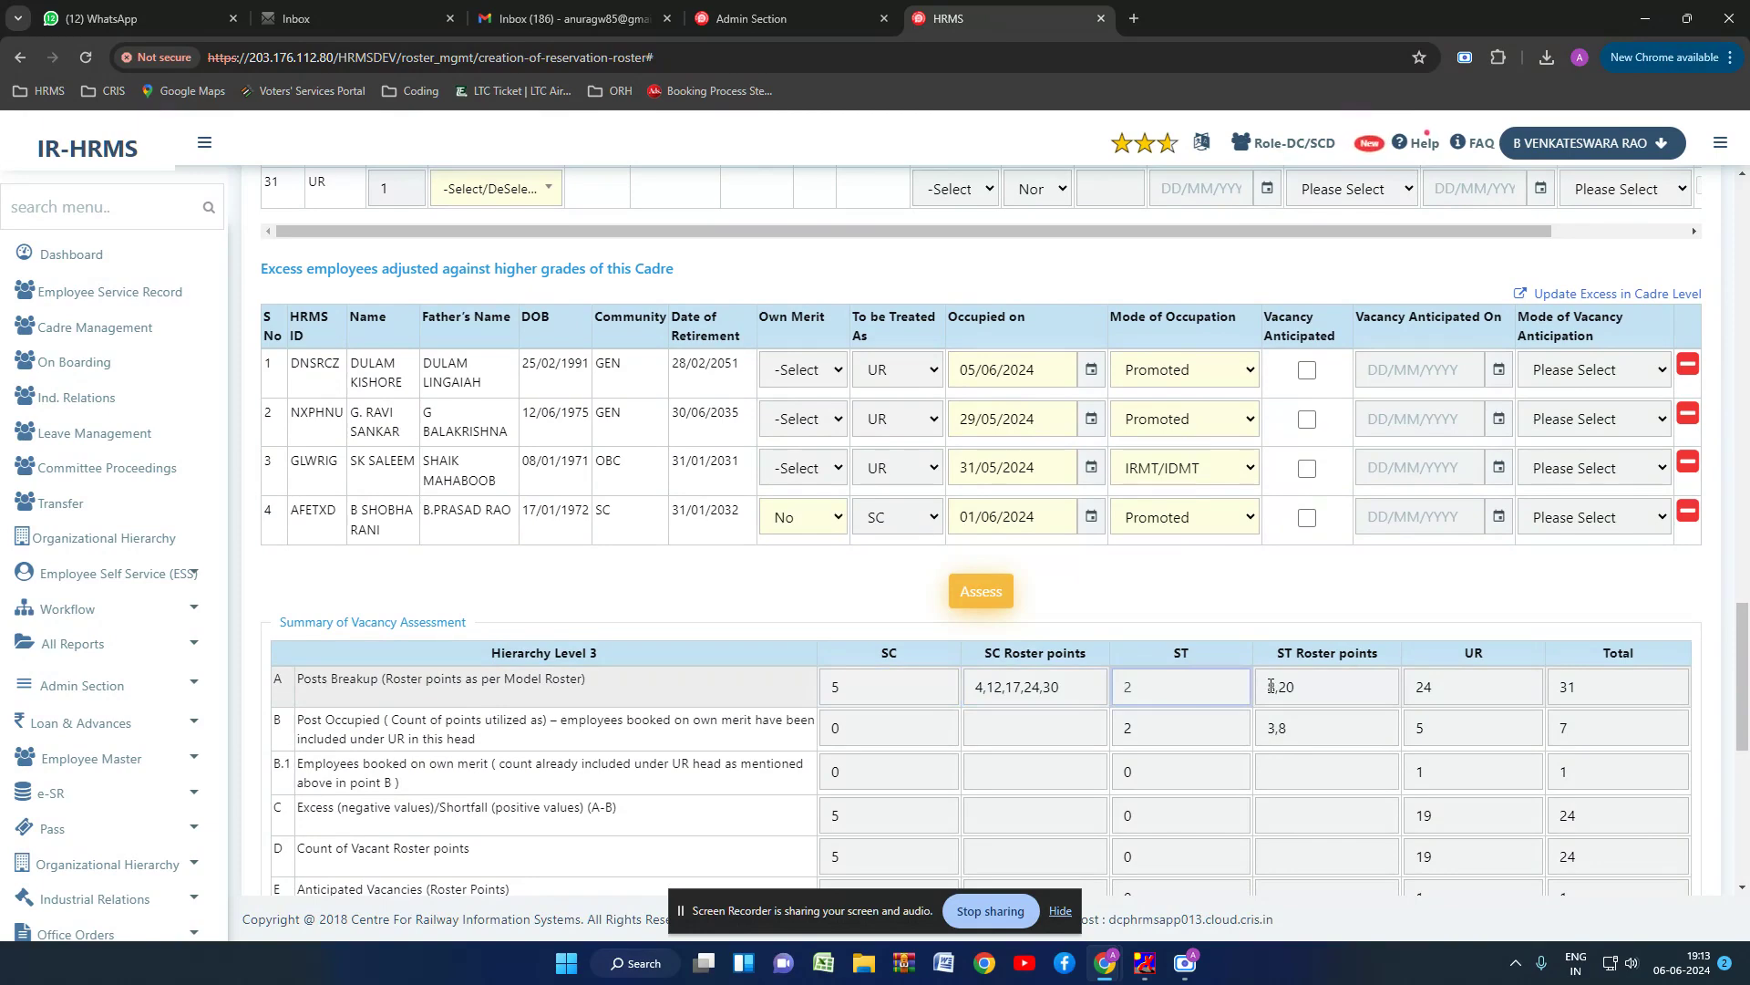
scroll(1237, 675, "up", 12)
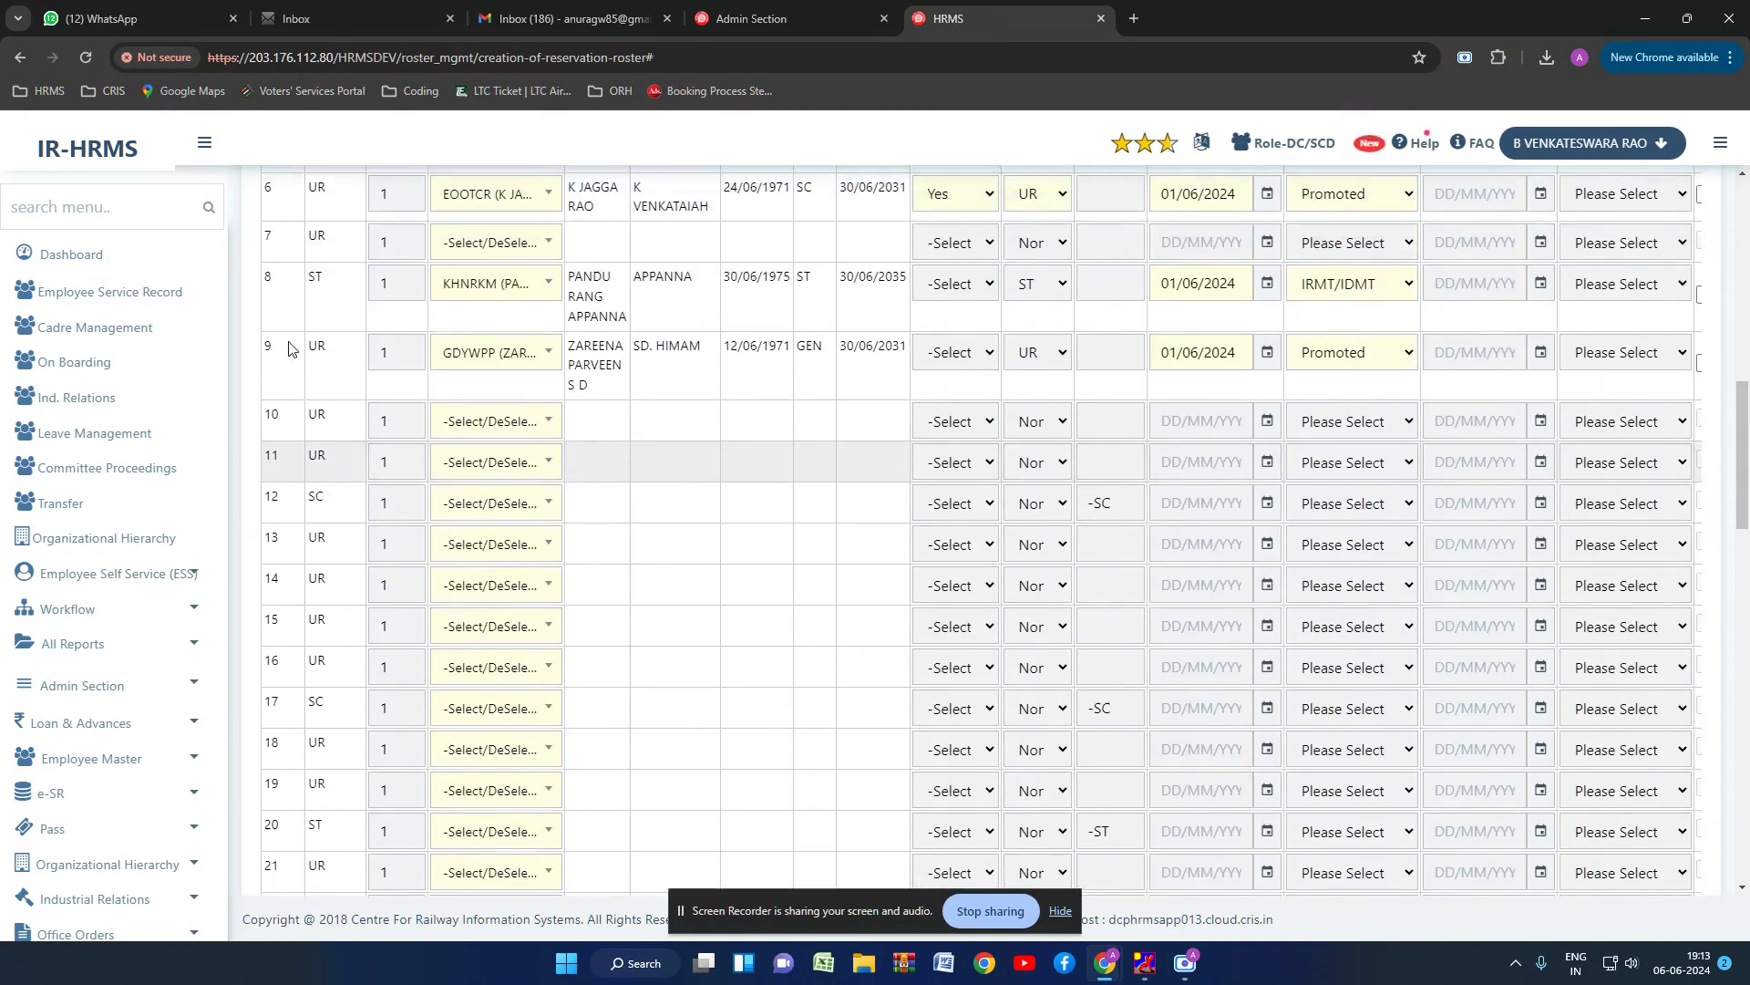
scroll(334, 456, "down", 3)
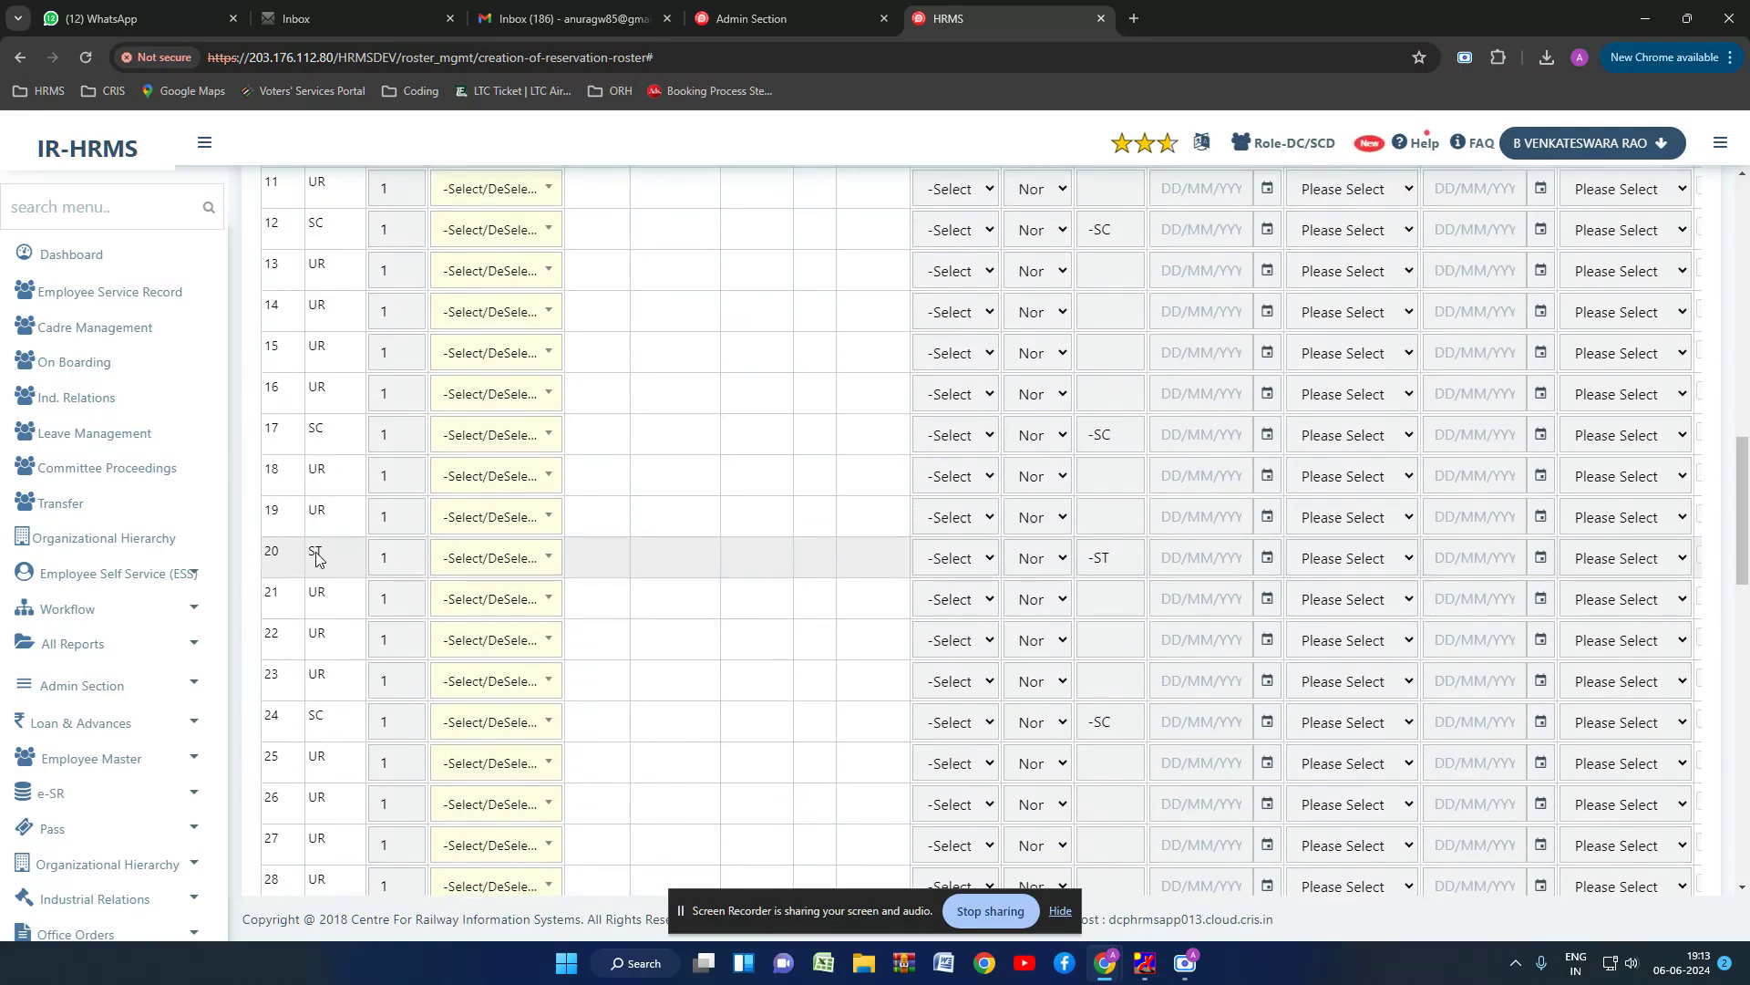
scroll(785, 632, "down", 12)
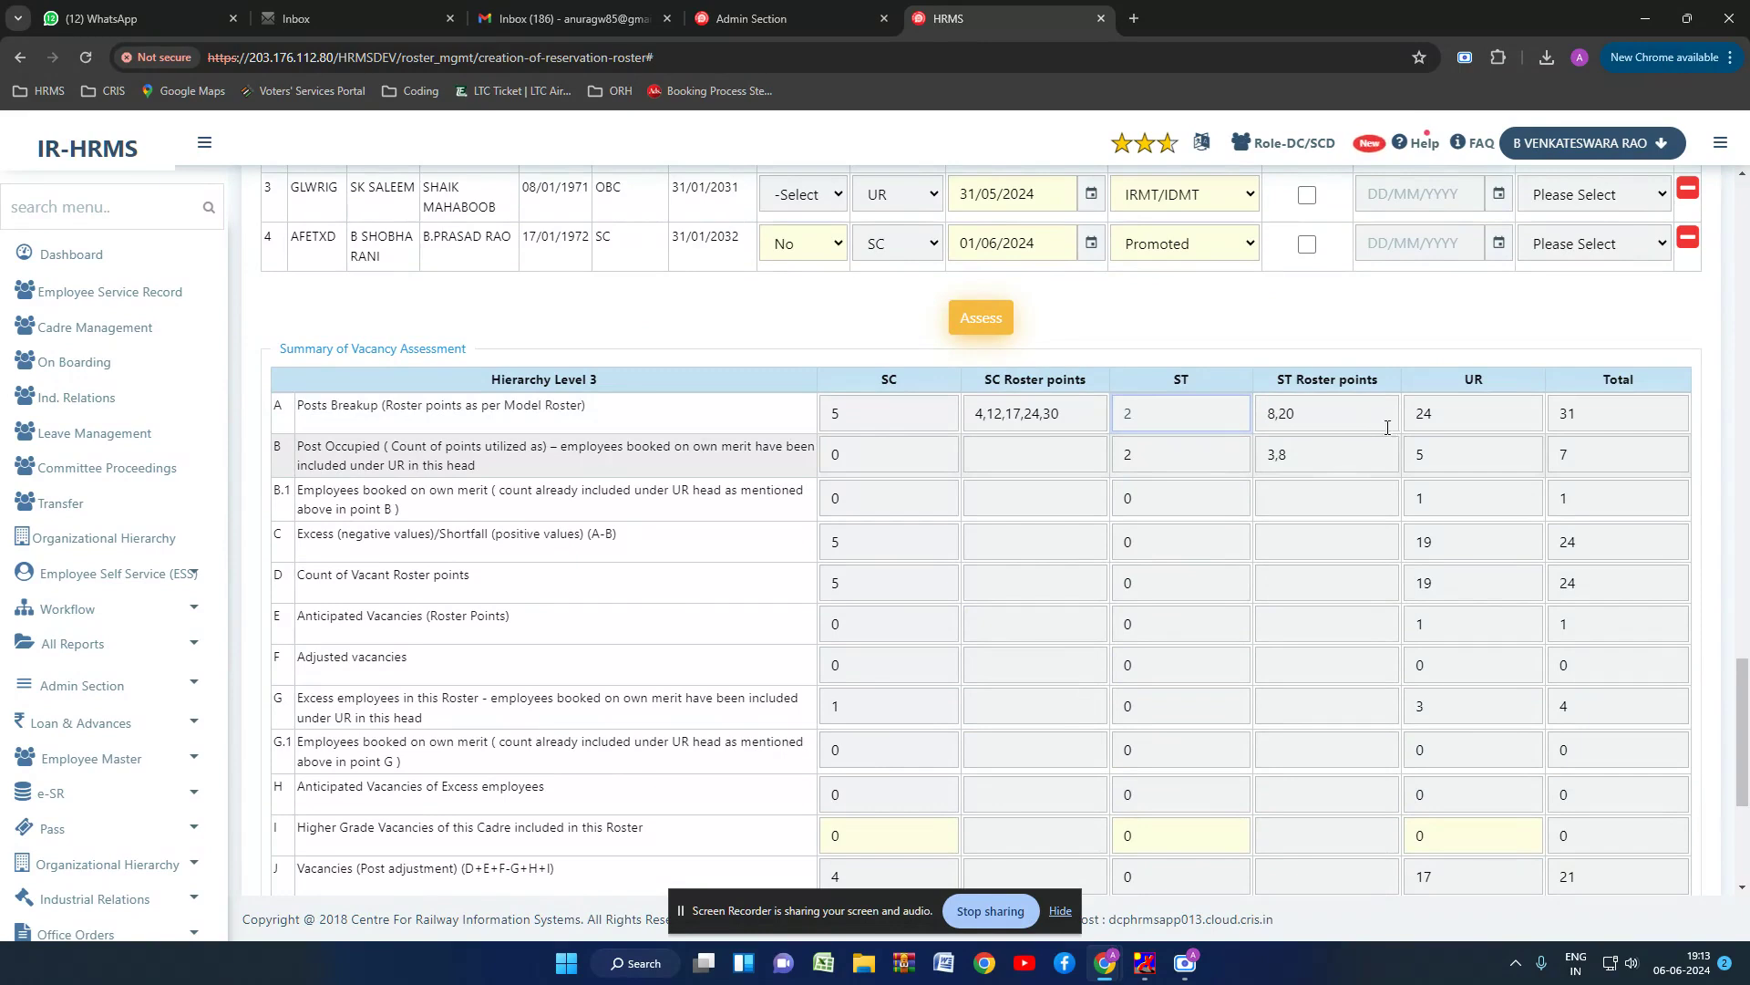
left_click_drag(1465, 419, 1418, 420)
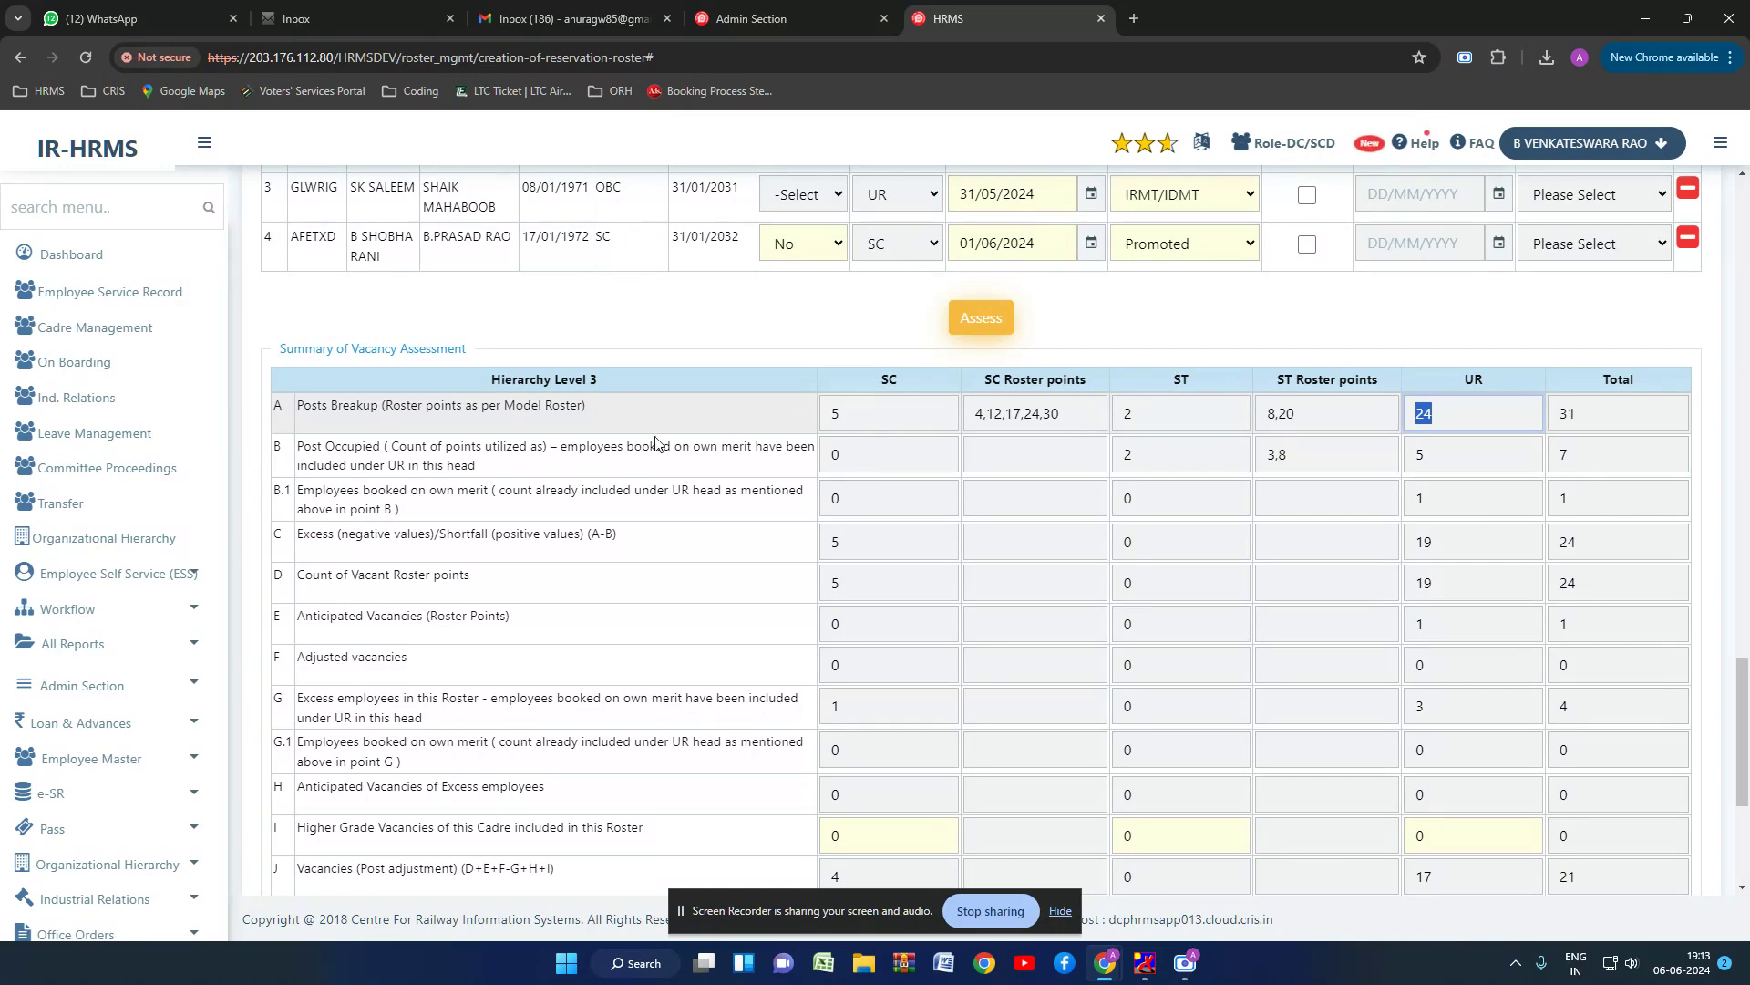
left_click(659, 458)
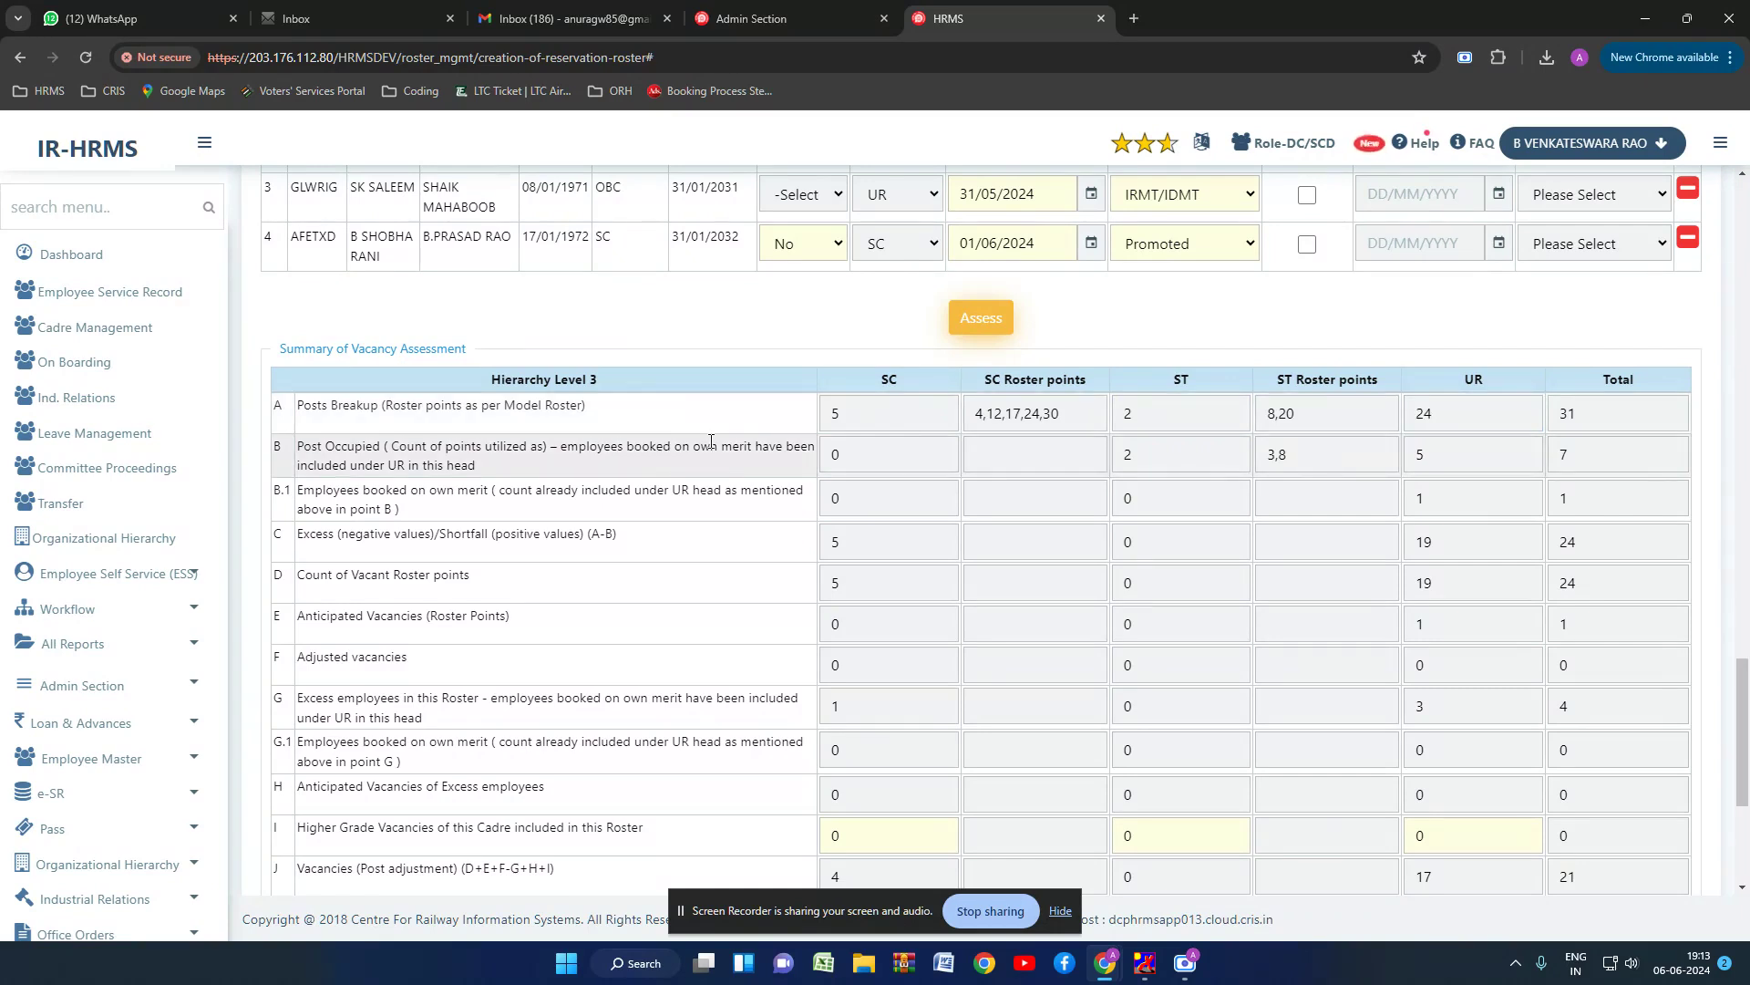
scroll(710, 441, "up", 20)
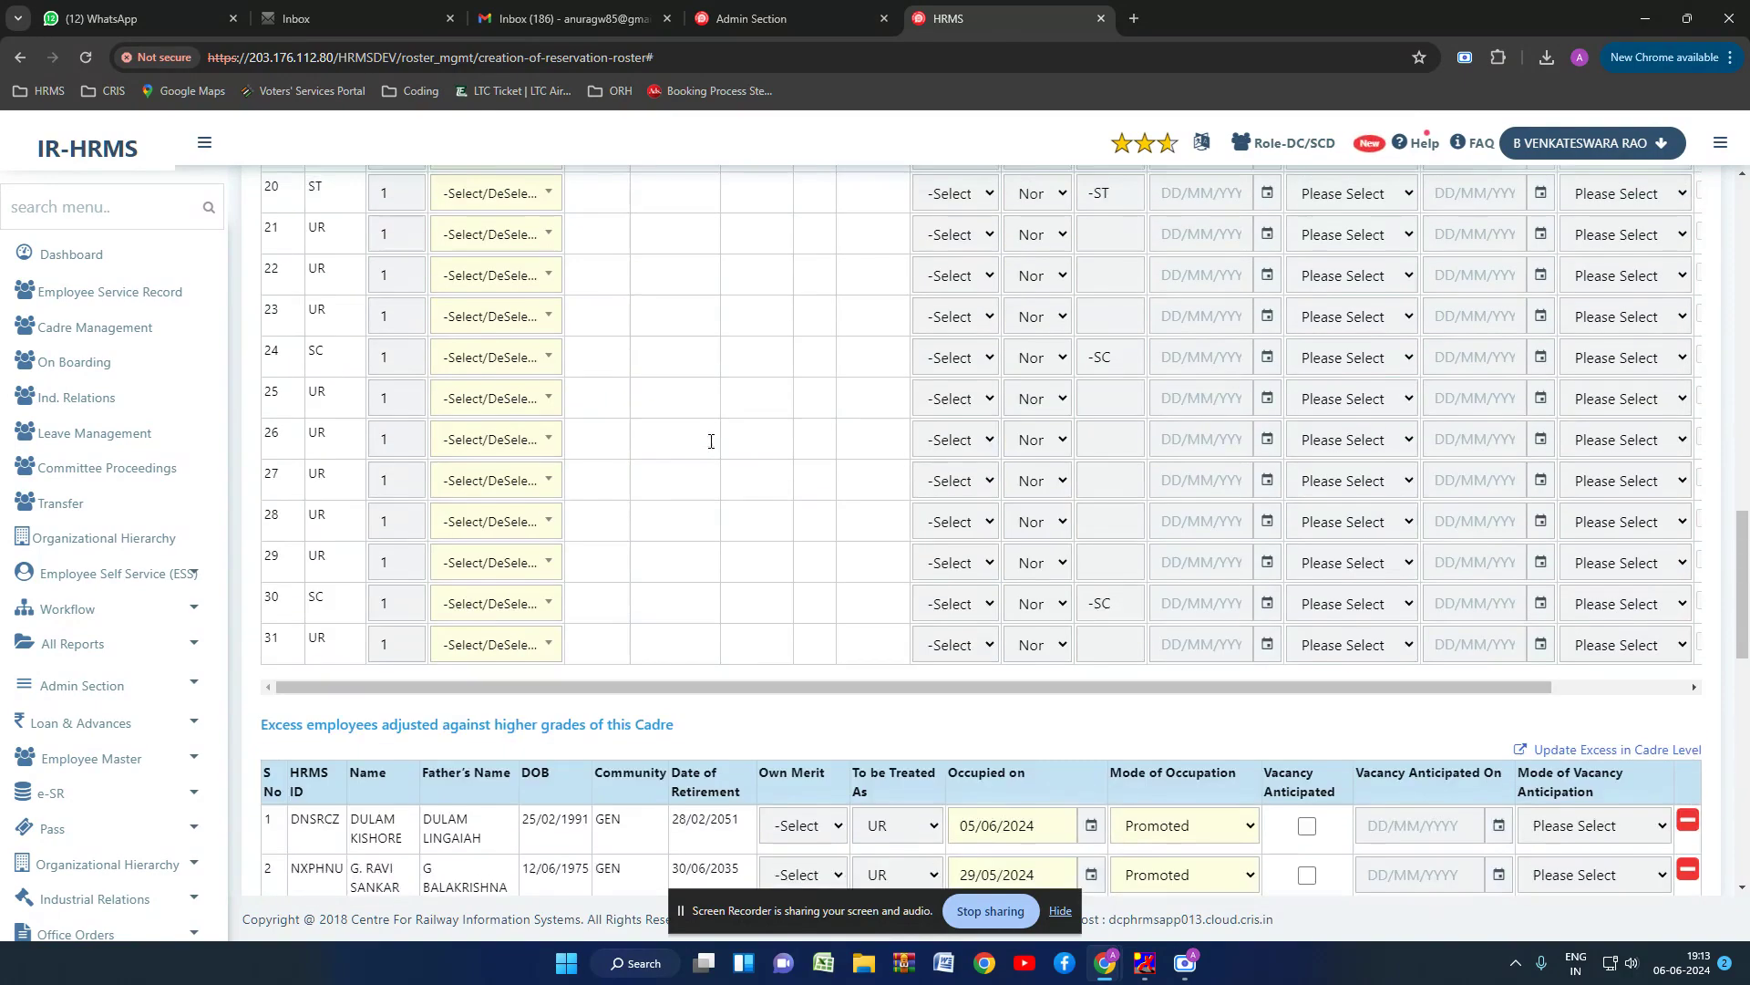
scroll(708, 488, "down", 20)
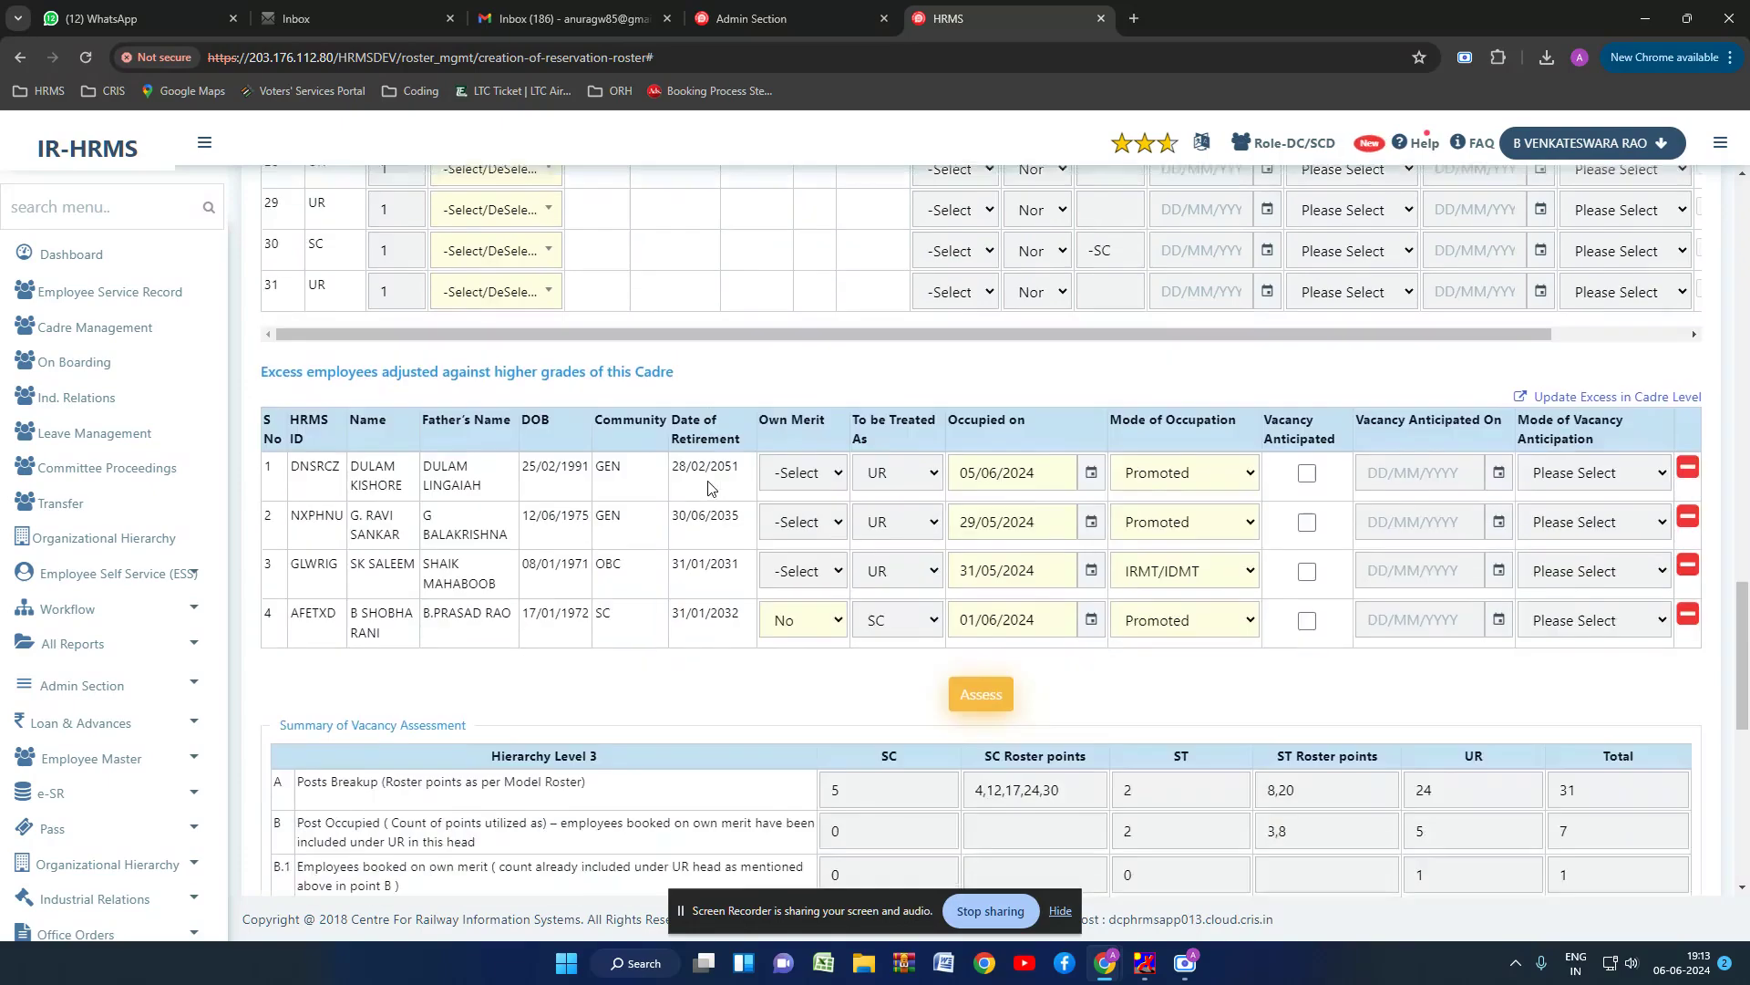
scroll(533, 482, "up", 20)
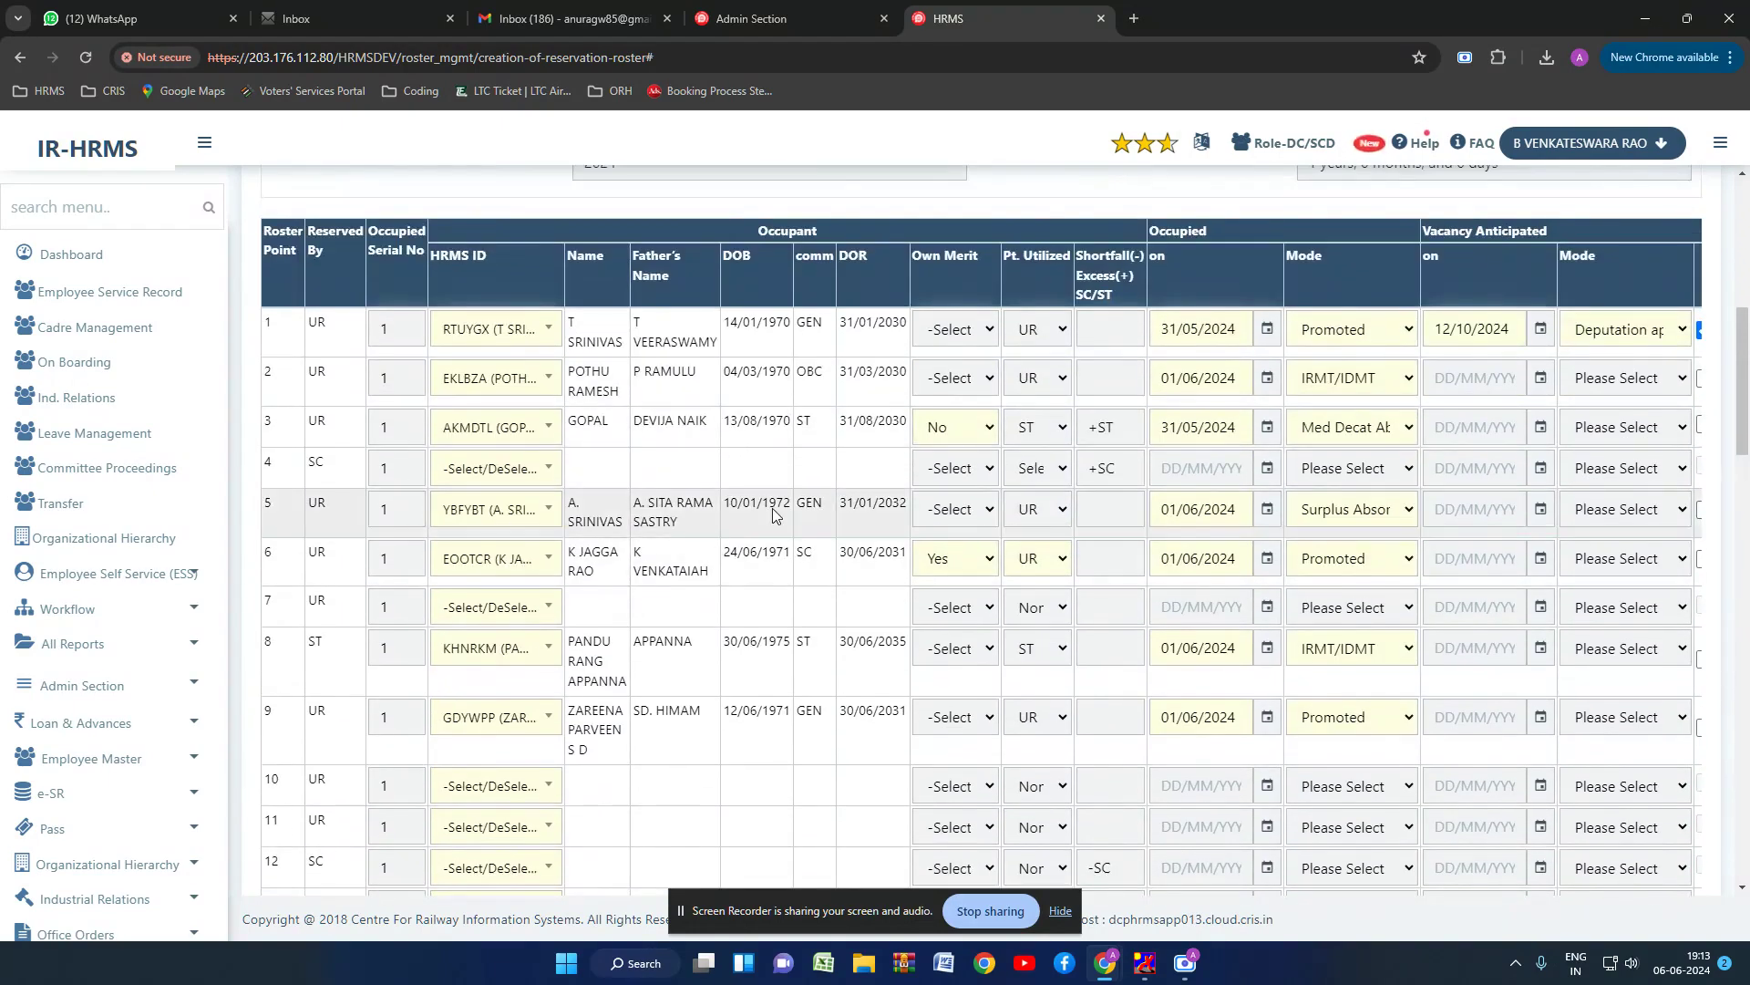
scroll(773, 516, "down", 15)
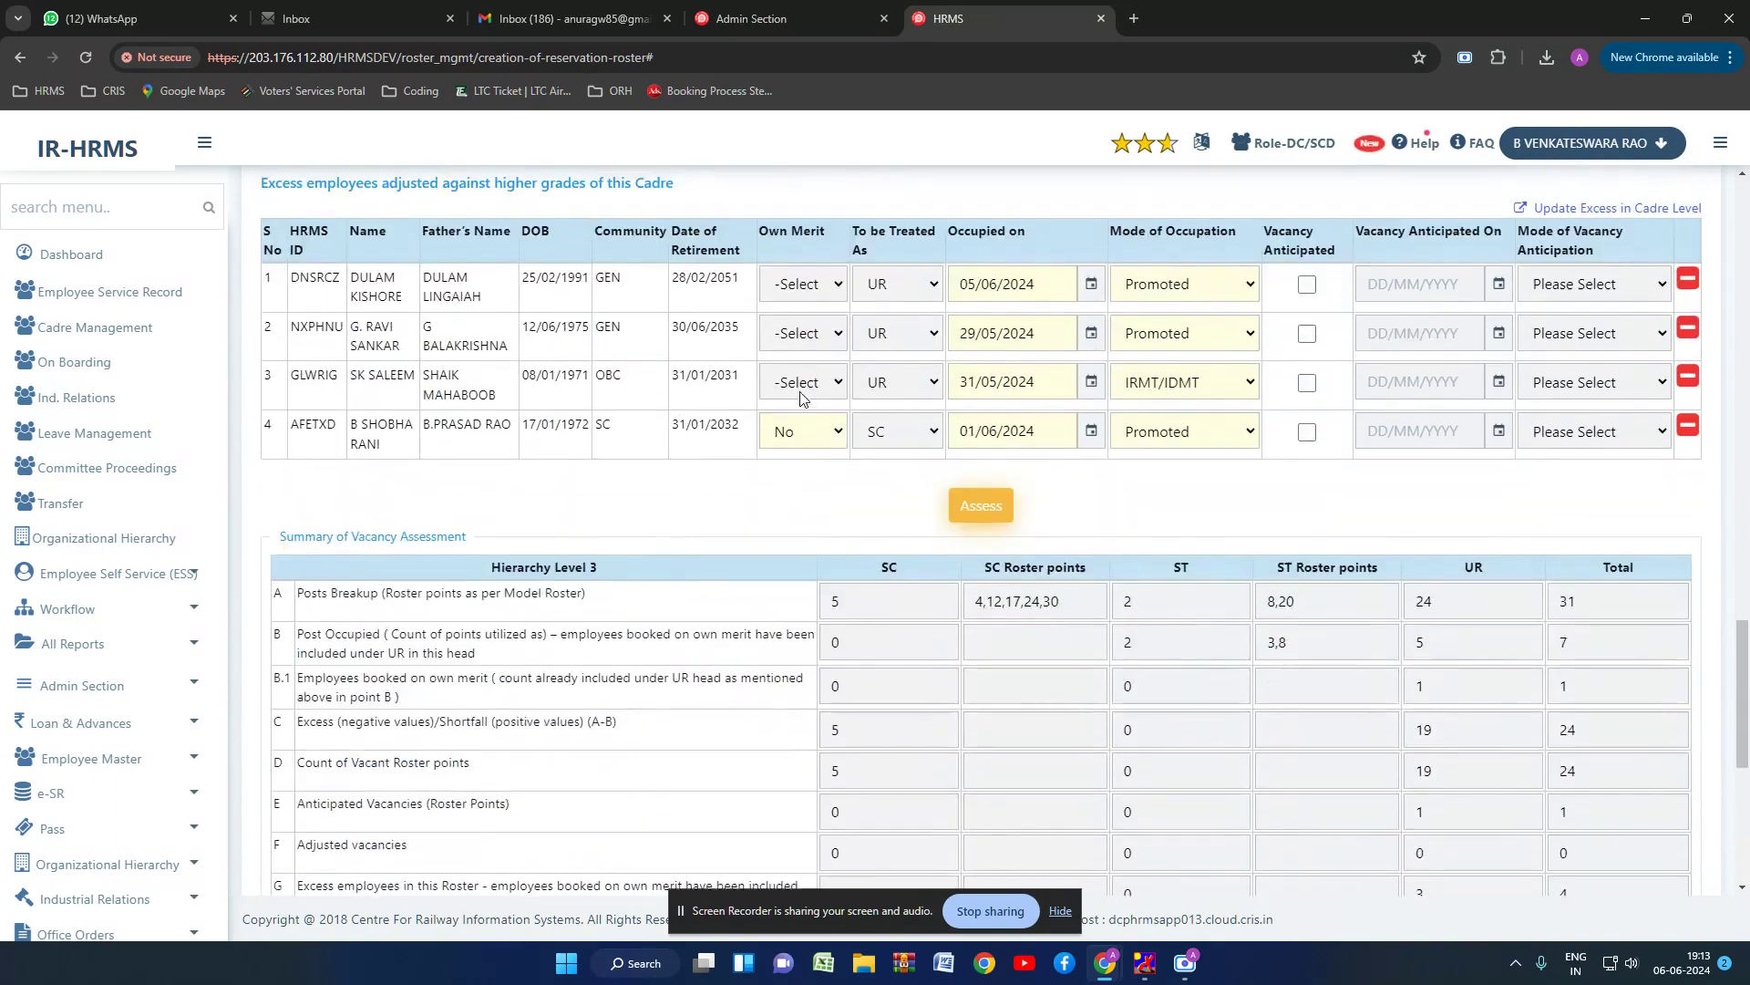
scroll(784, 429, "up", 5)
scroll(592, 537, "down", 5)
scroll(310, 526, "down", 1)
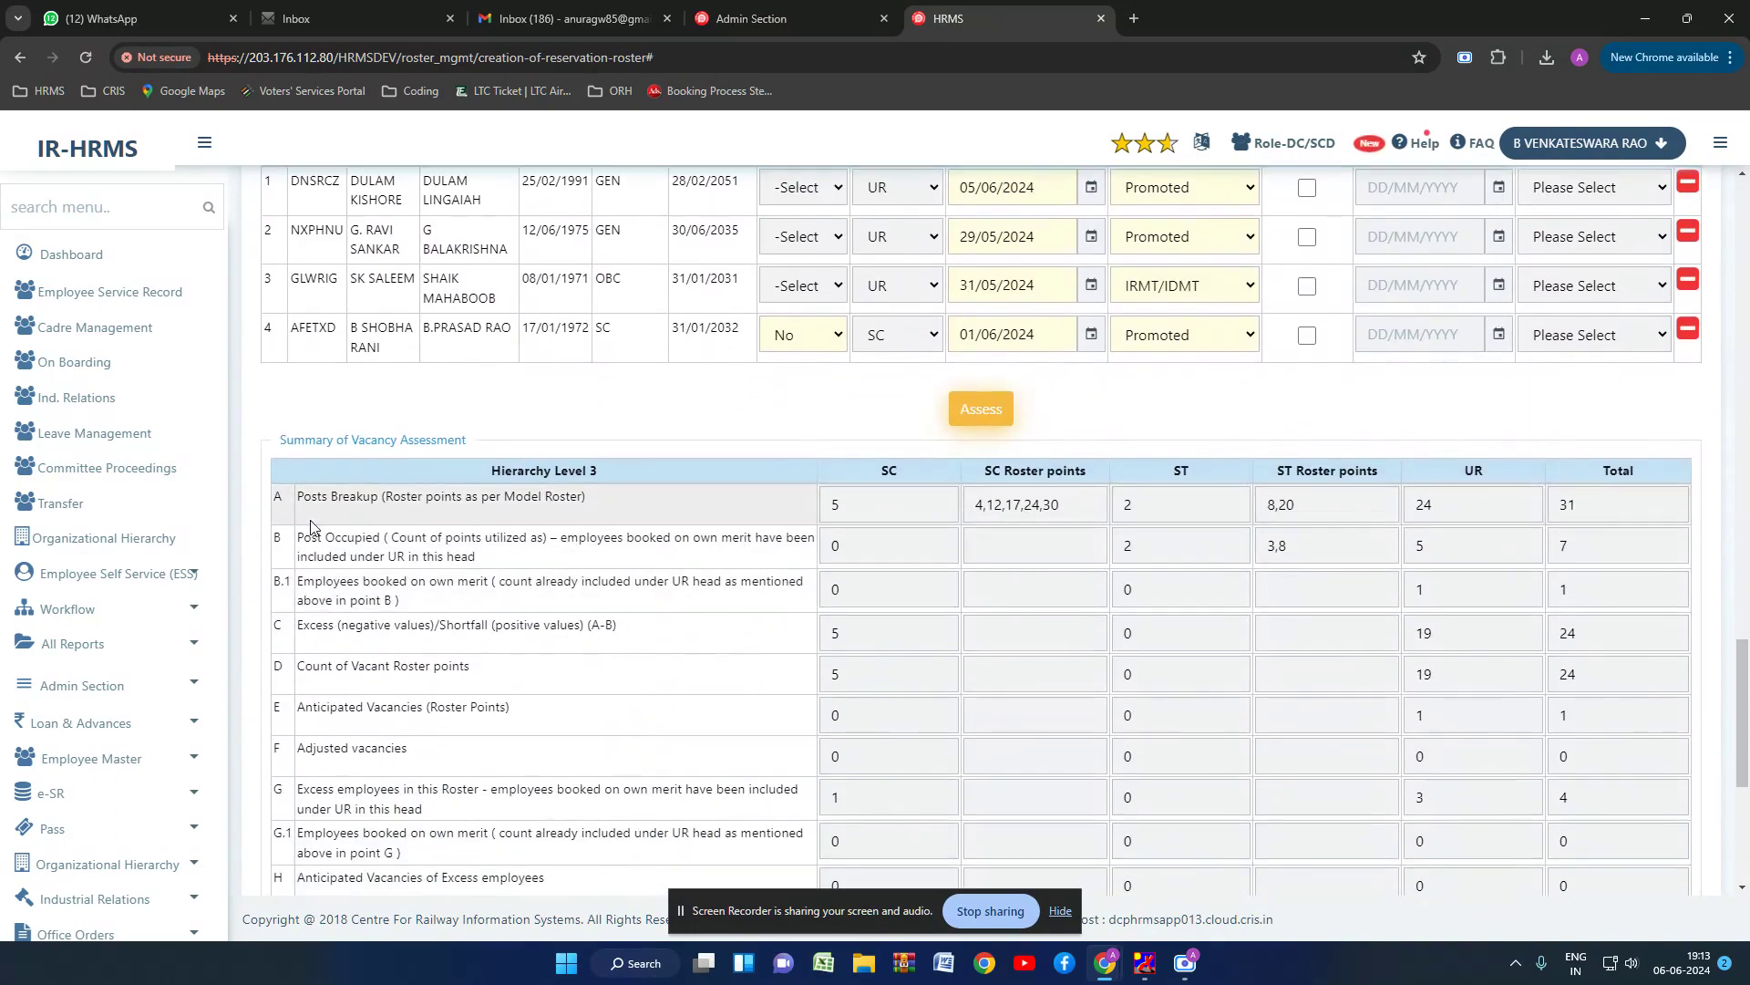
scroll(596, 512, "up", 4)
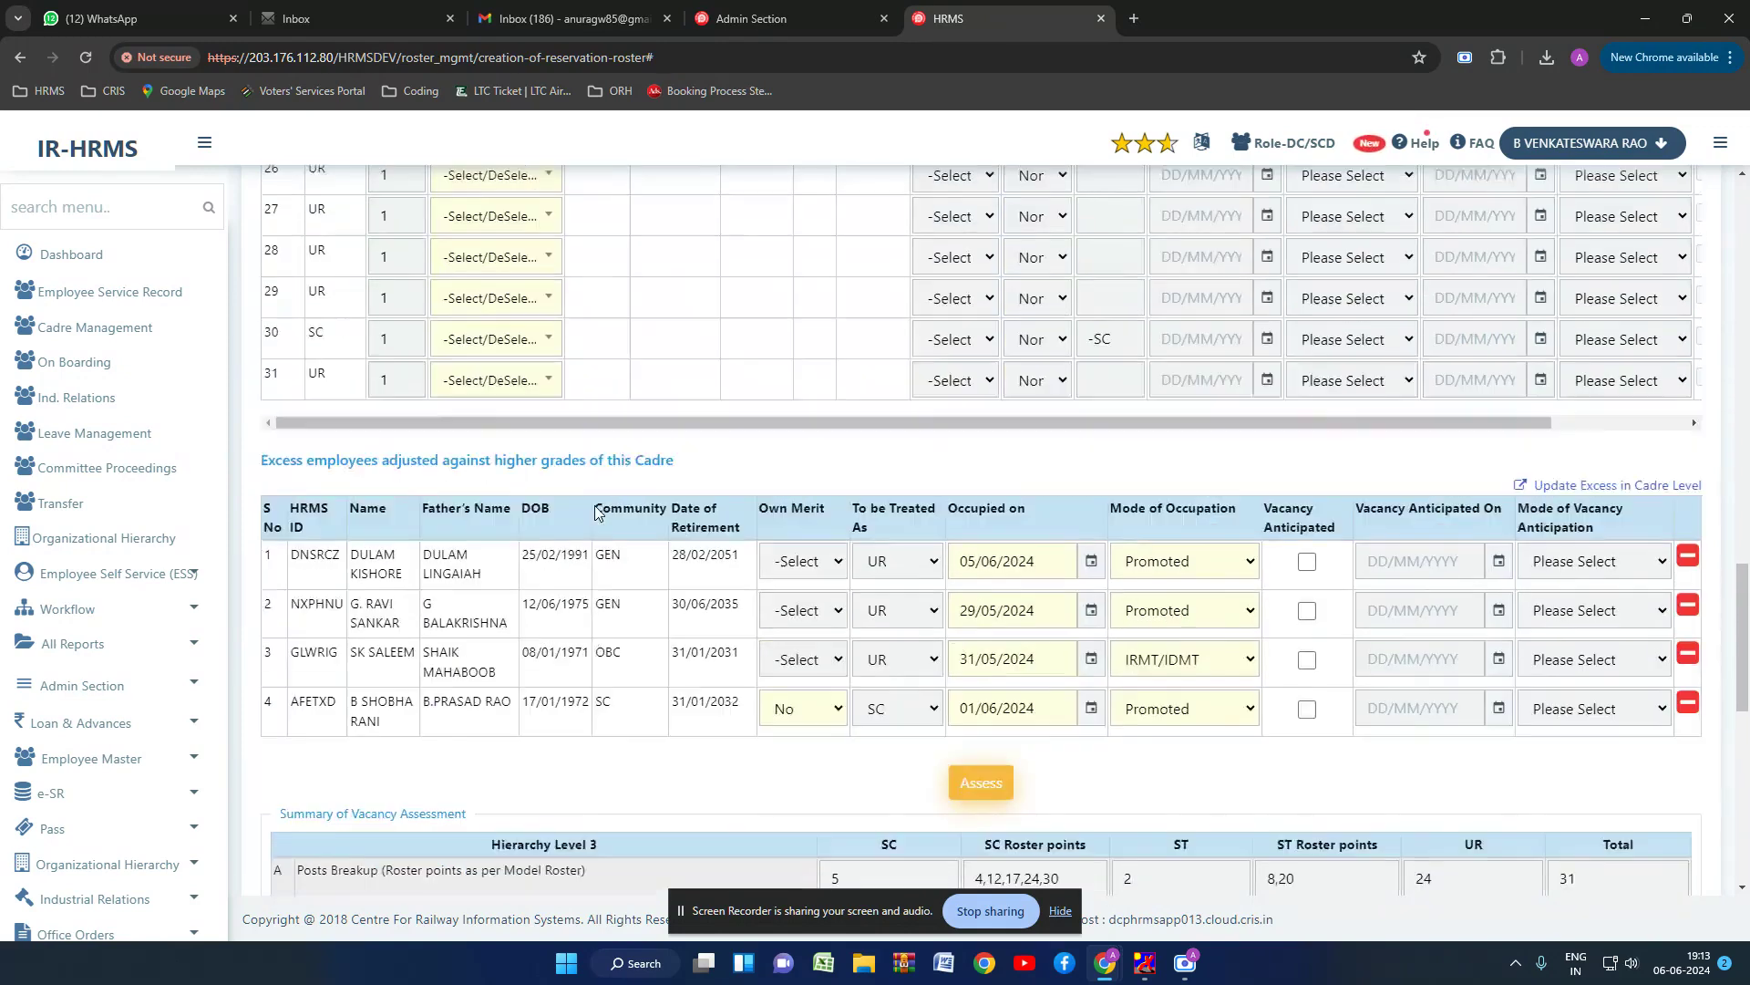
scroll(595, 512, "up", 2)
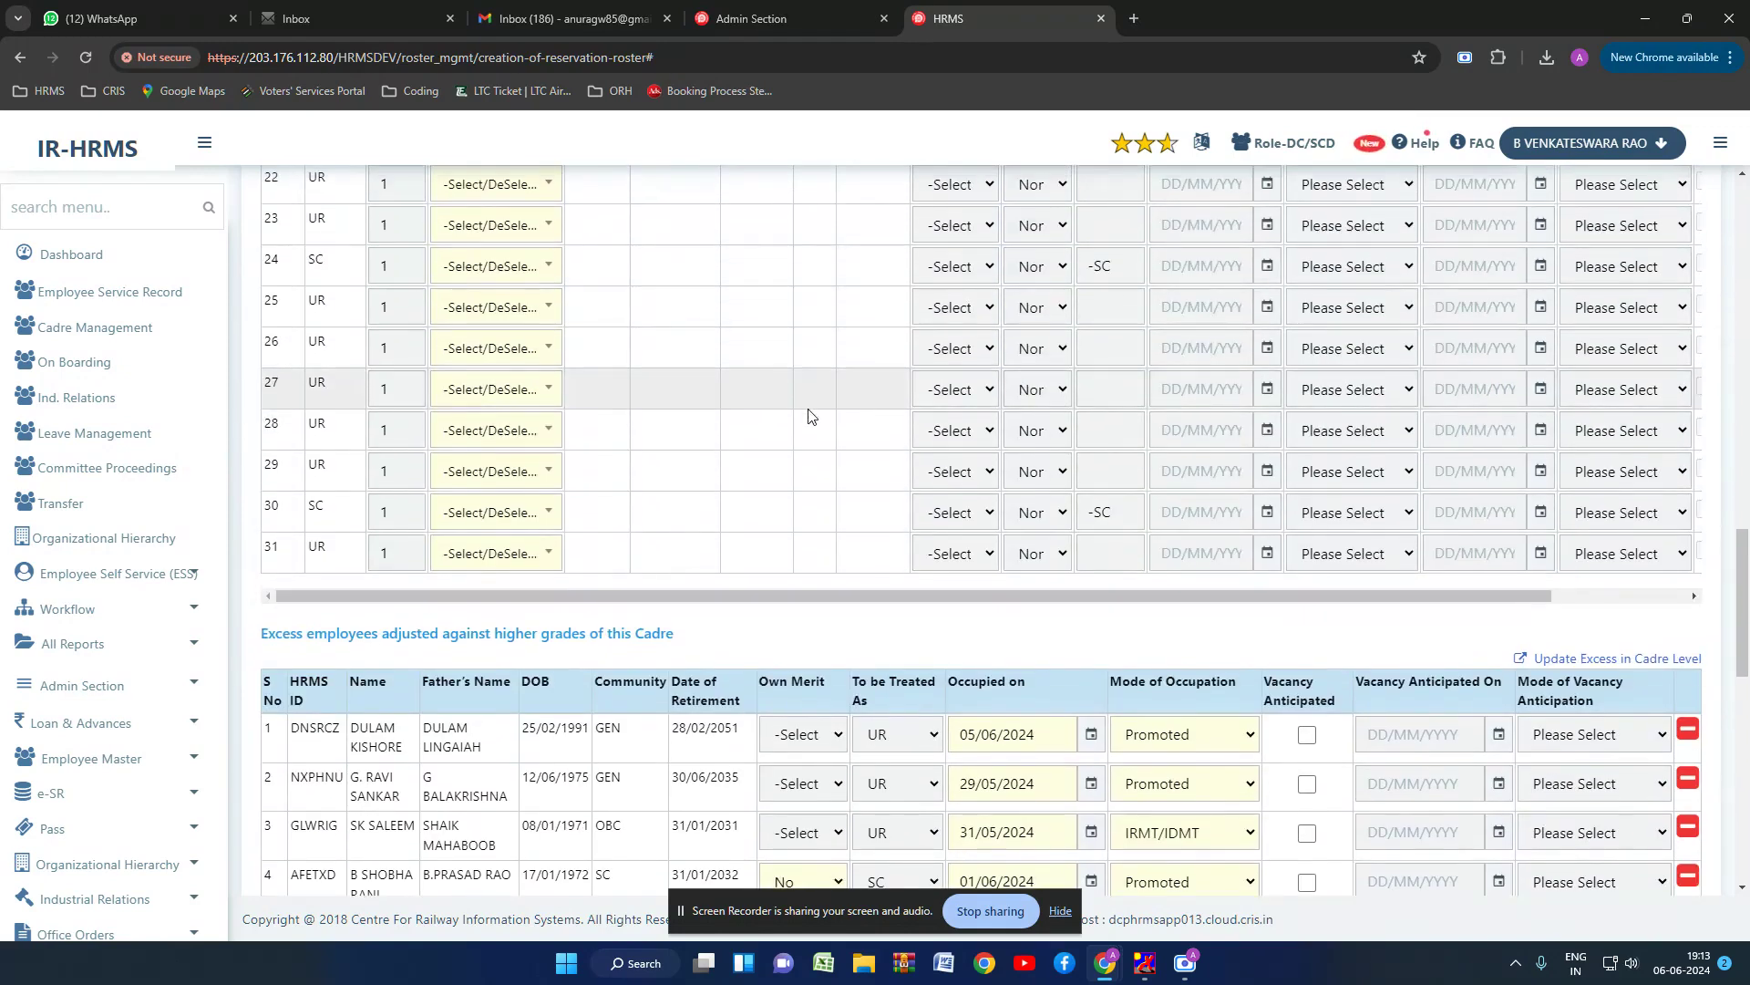
scroll(809, 416, "down", 2)
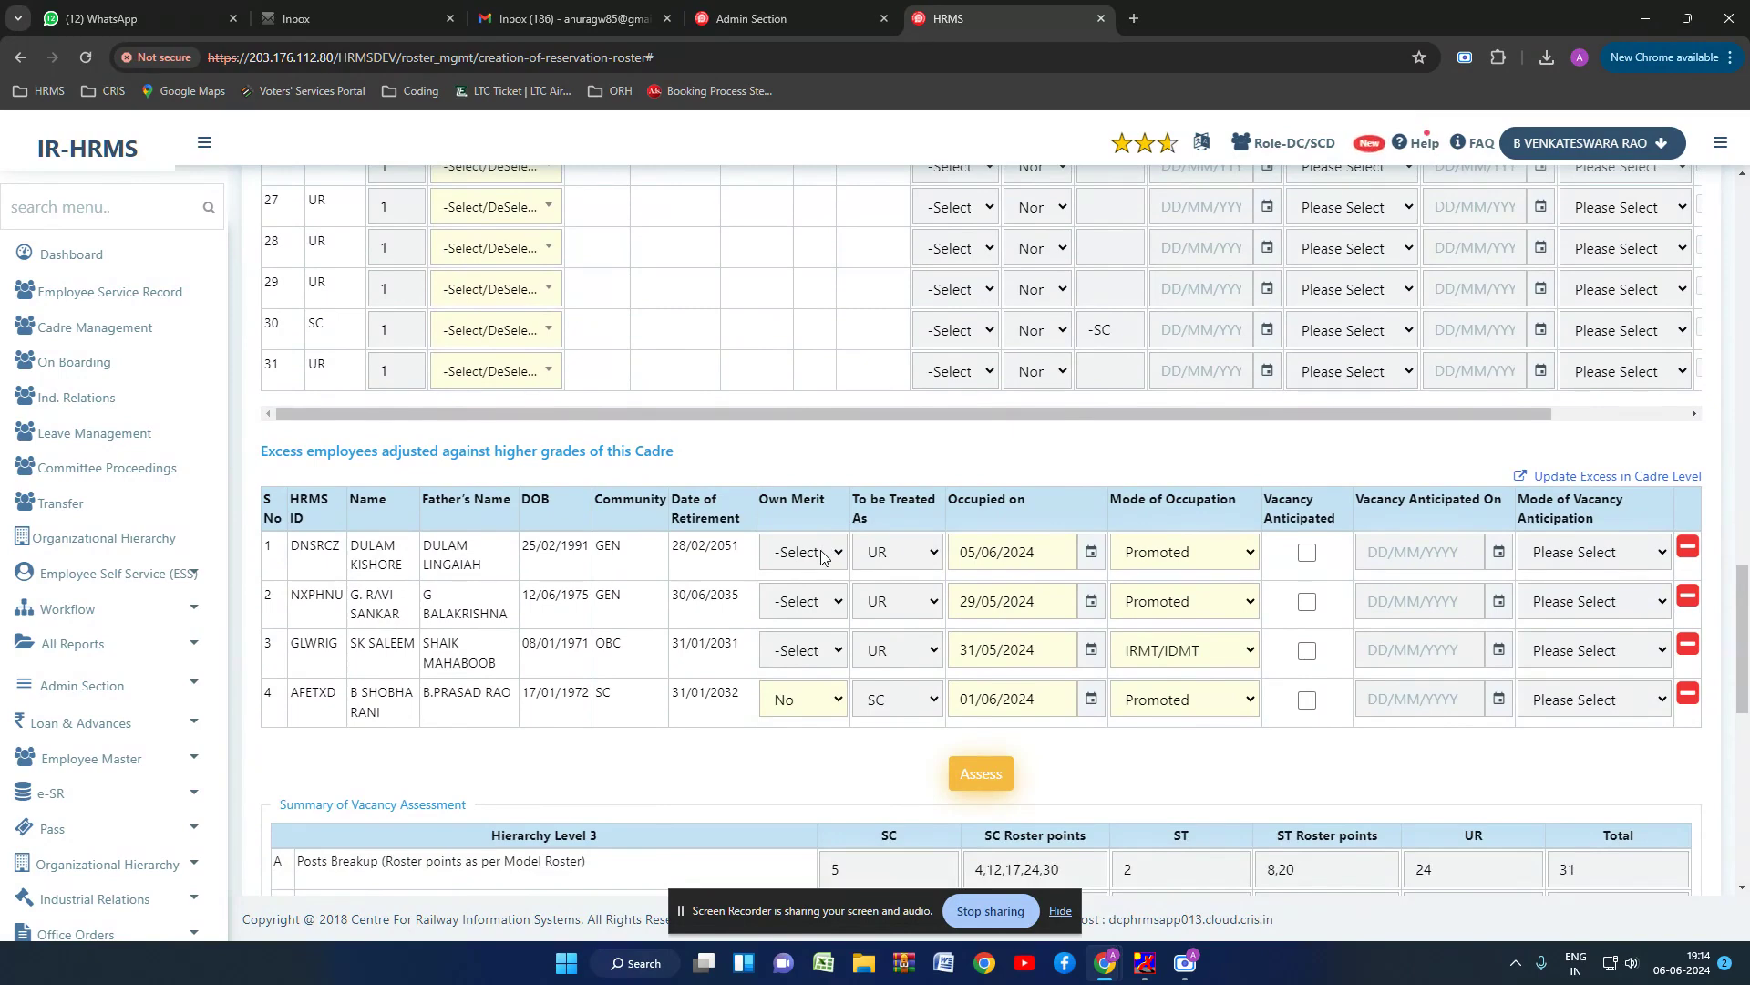
scroll(821, 556, "up", 11)
scroll(821, 556, "up", 2)
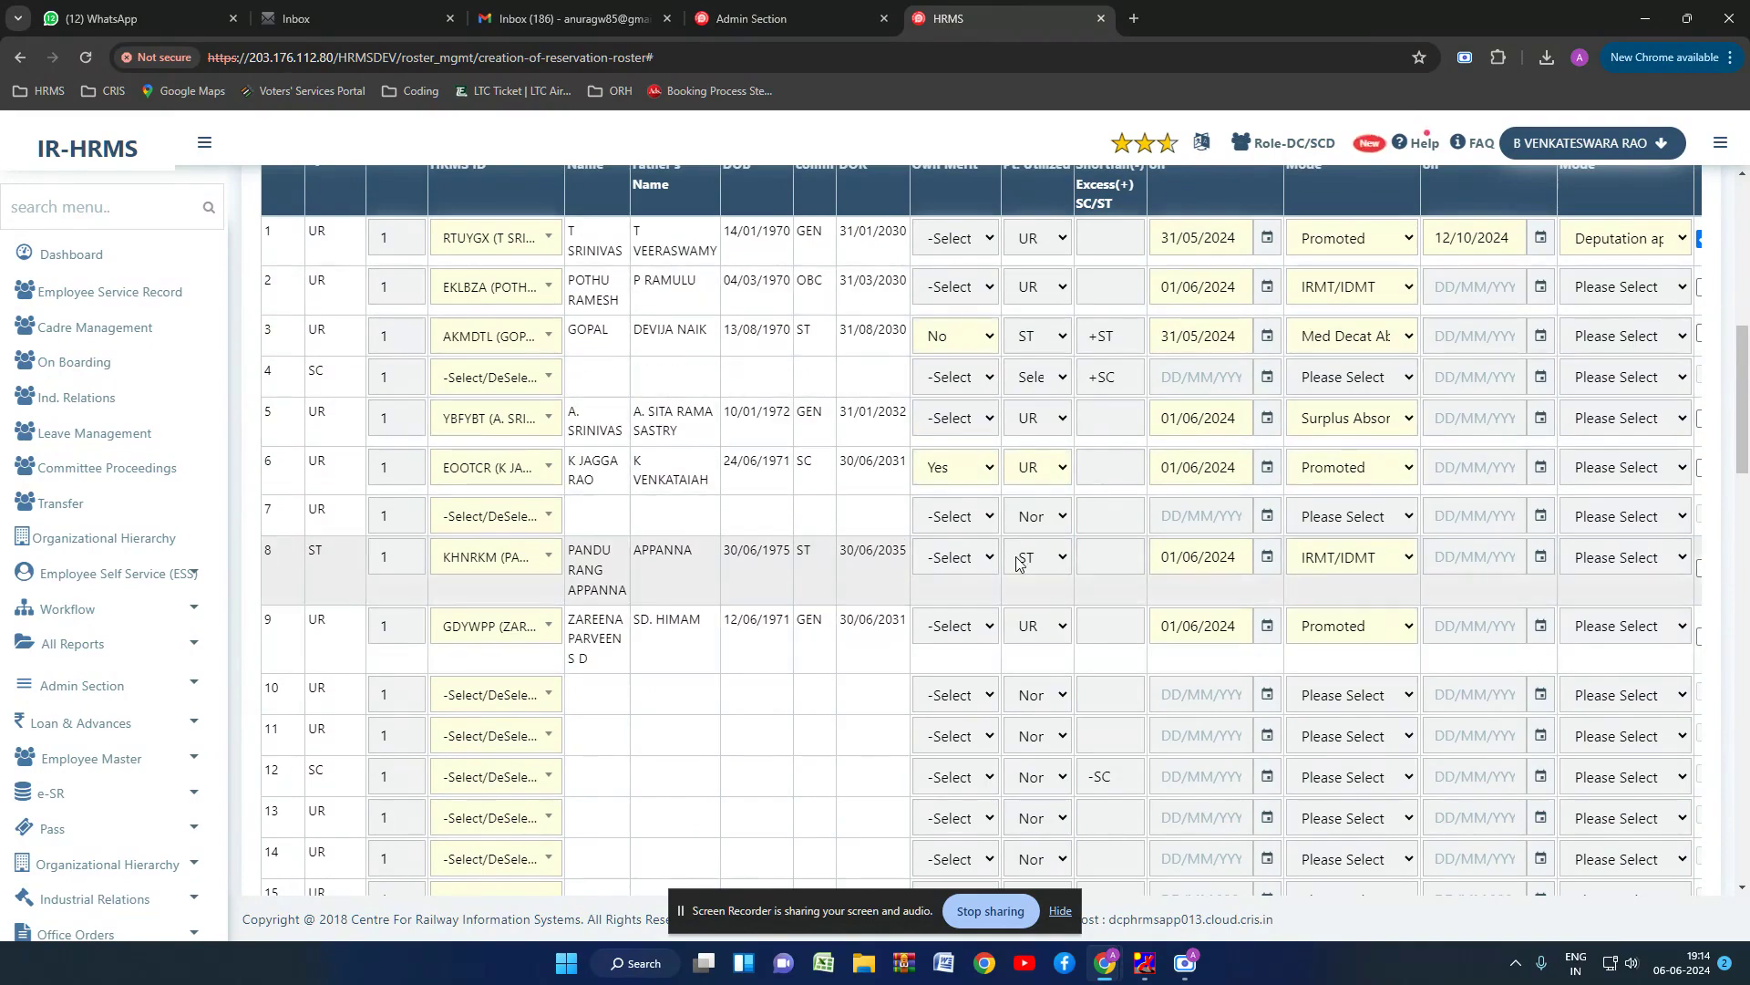
scroll(1018, 563, "down", 15)
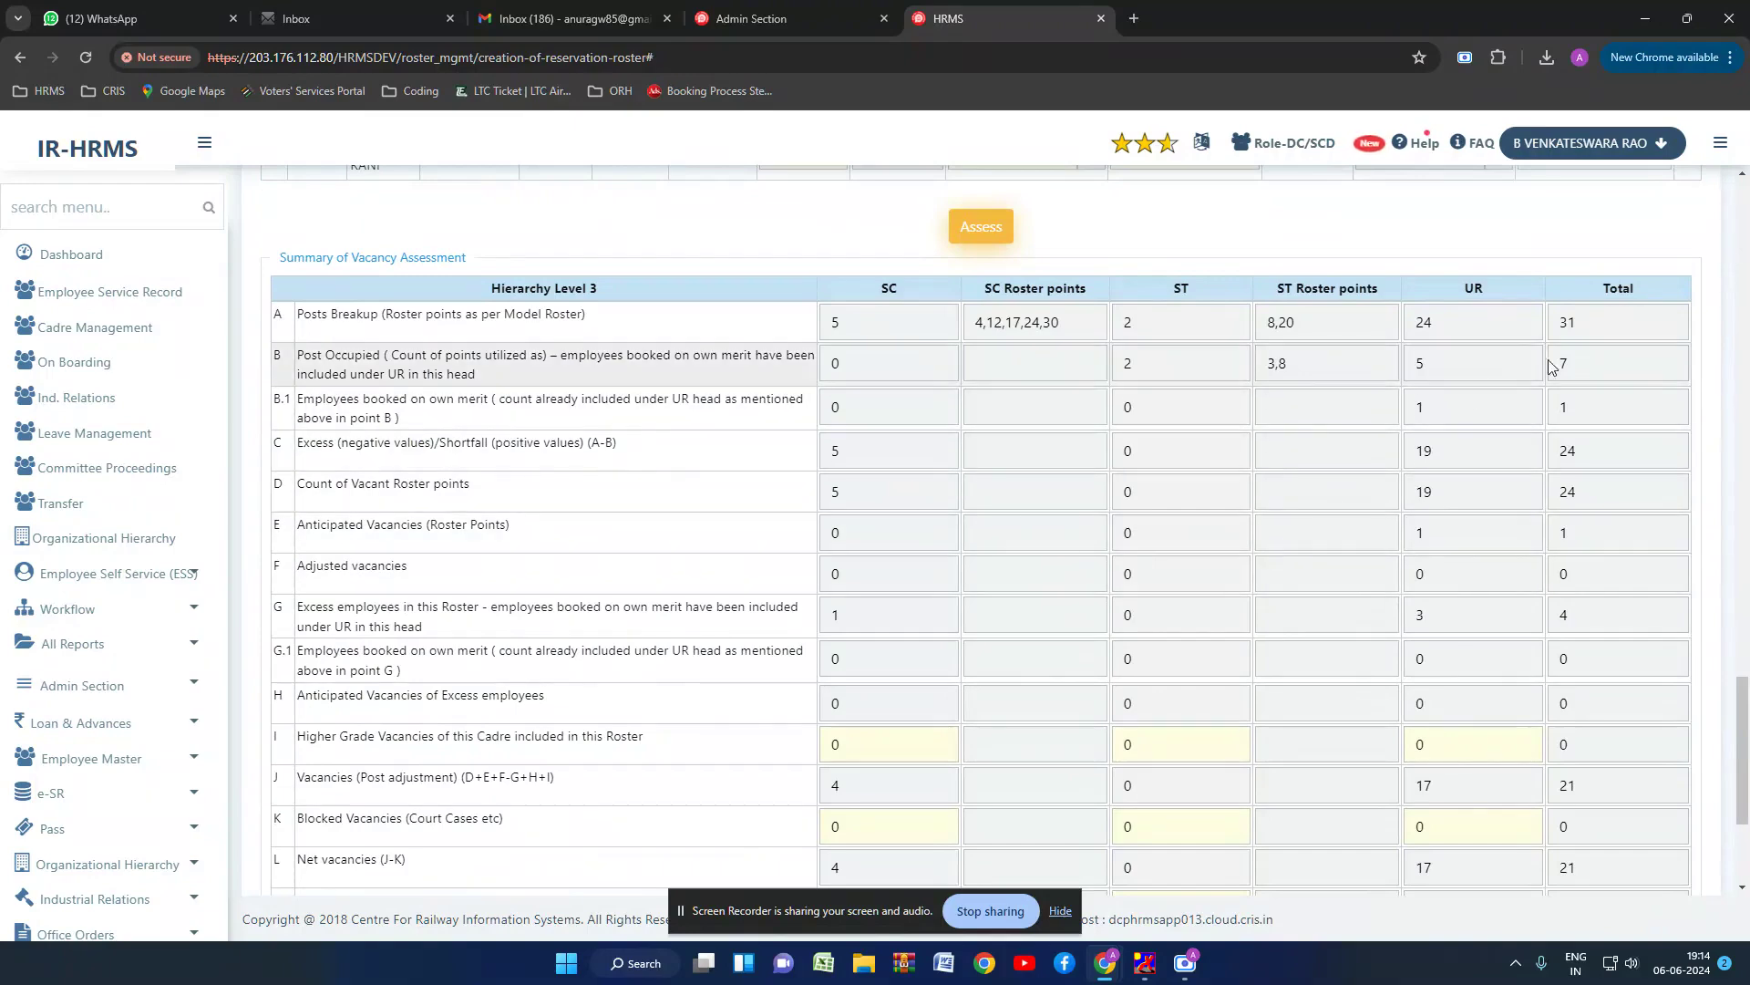
left_click_drag(1568, 366, 1559, 366)
scroll(1238, 336, "up", 12)
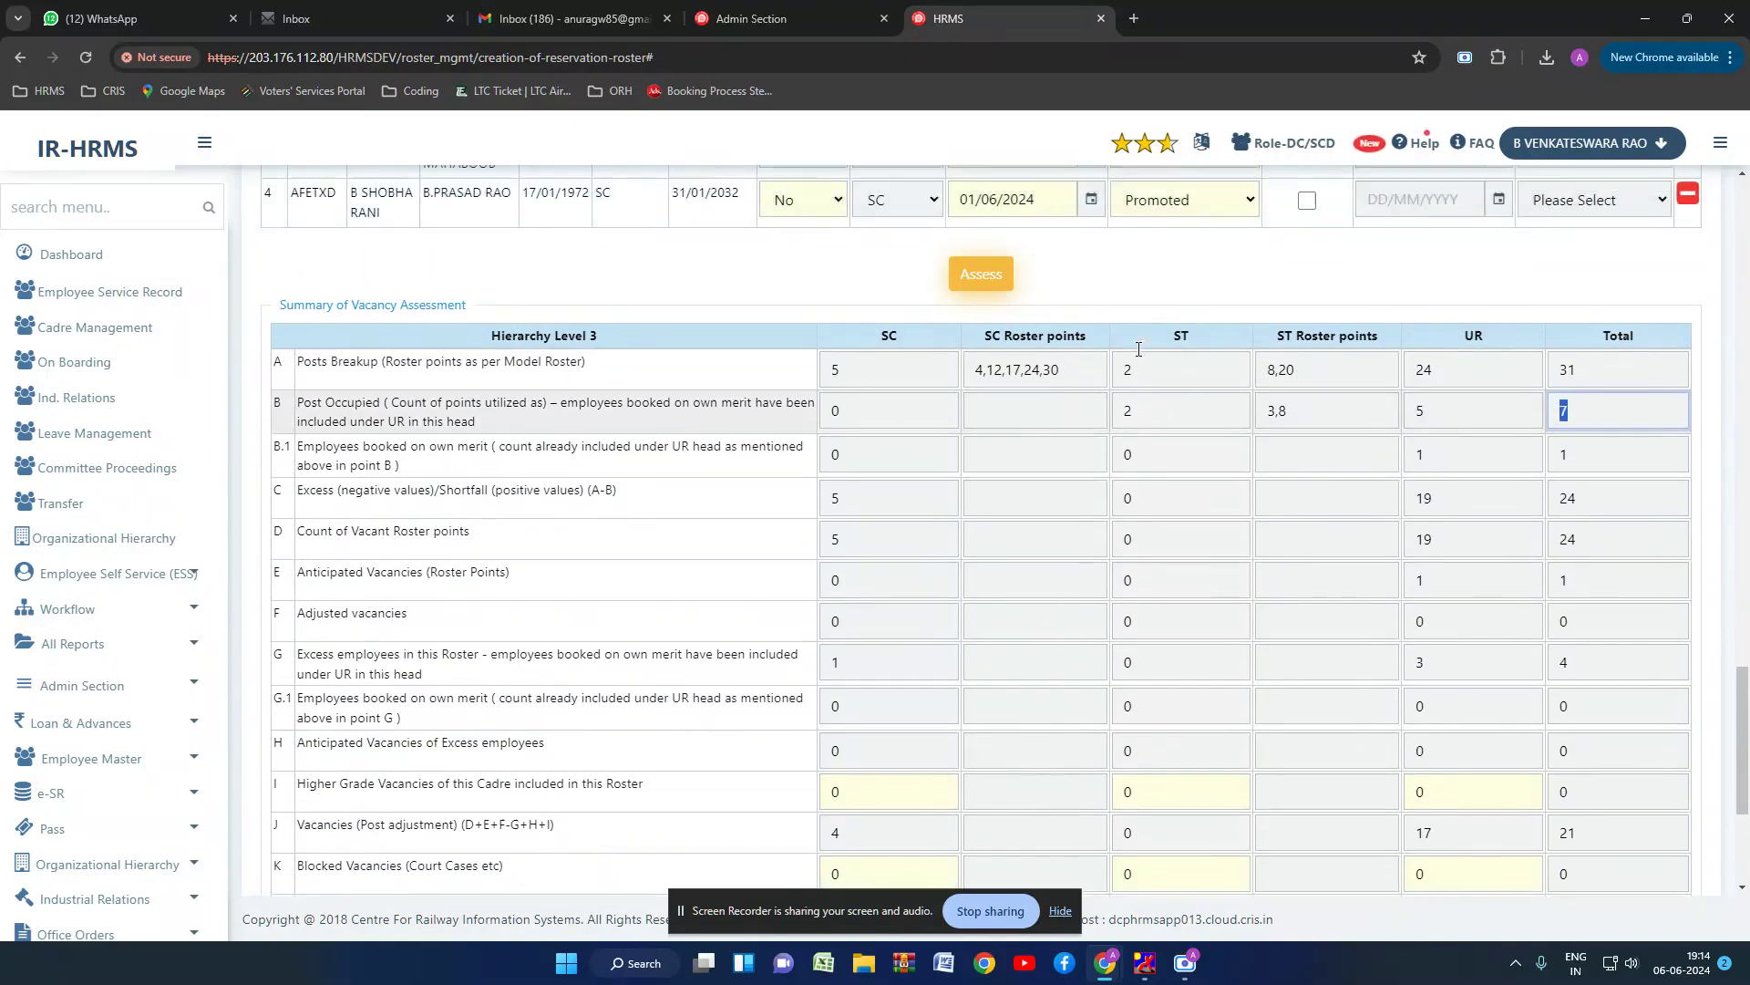
scroll(1136, 348, "up", 5)
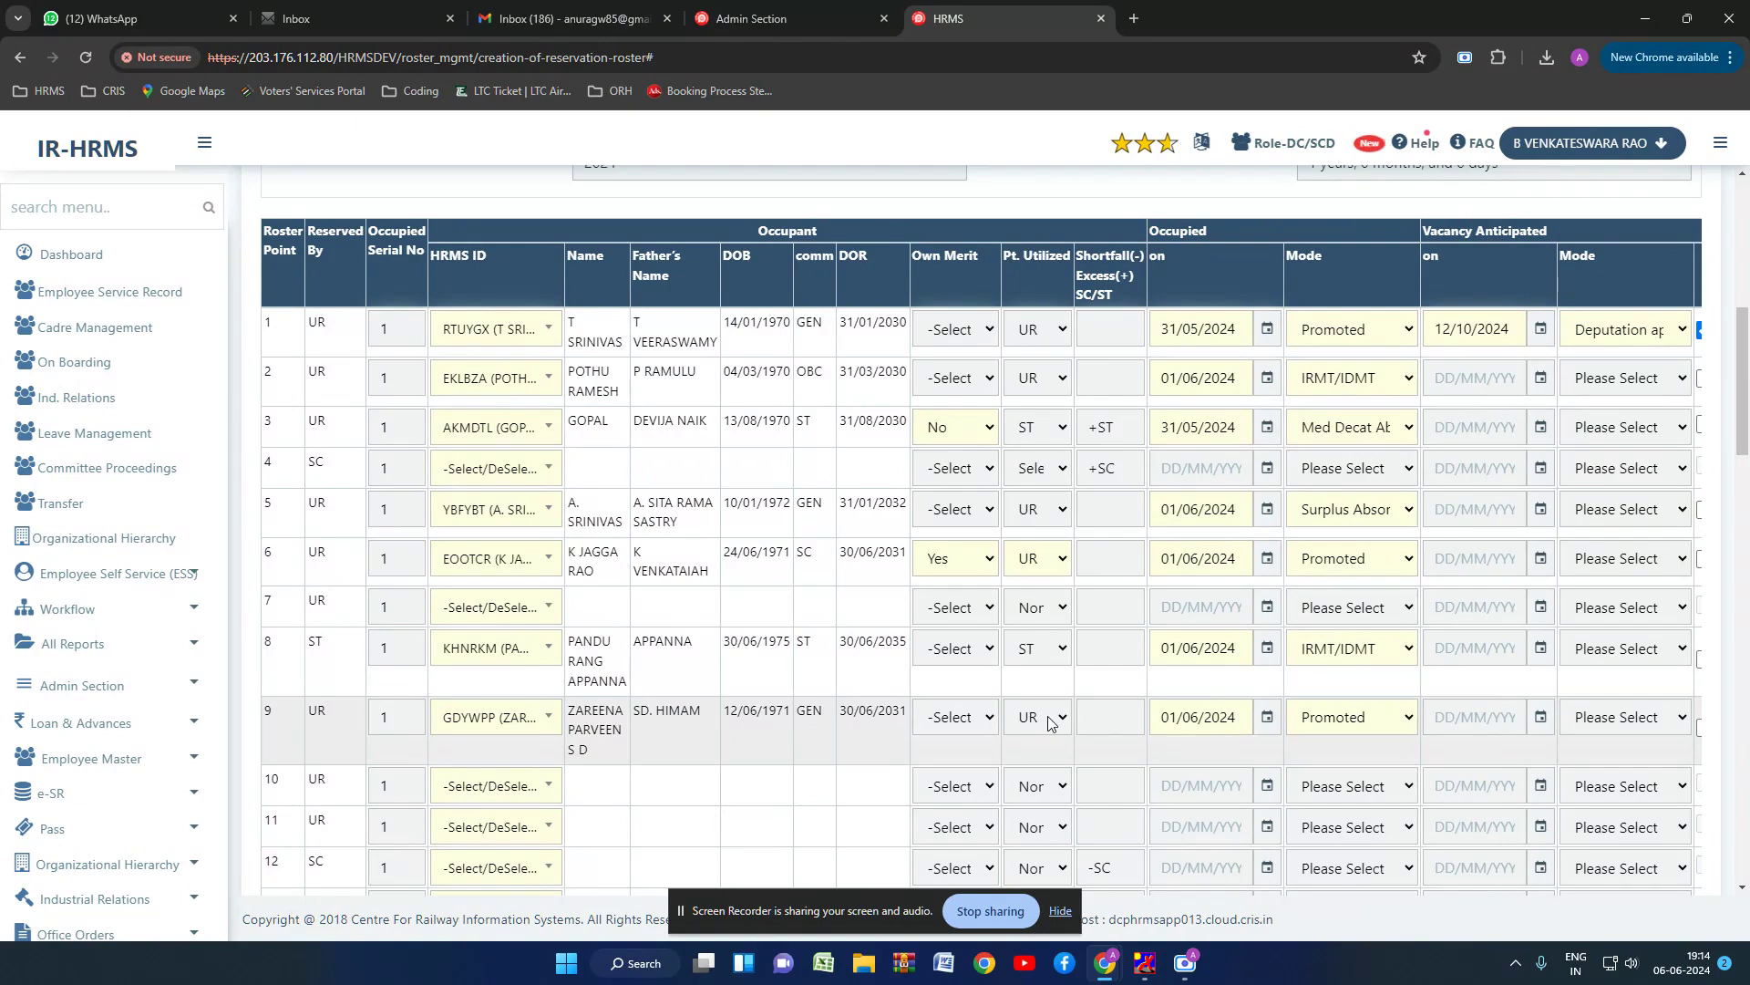
scroll(1158, 584, "down", 15)
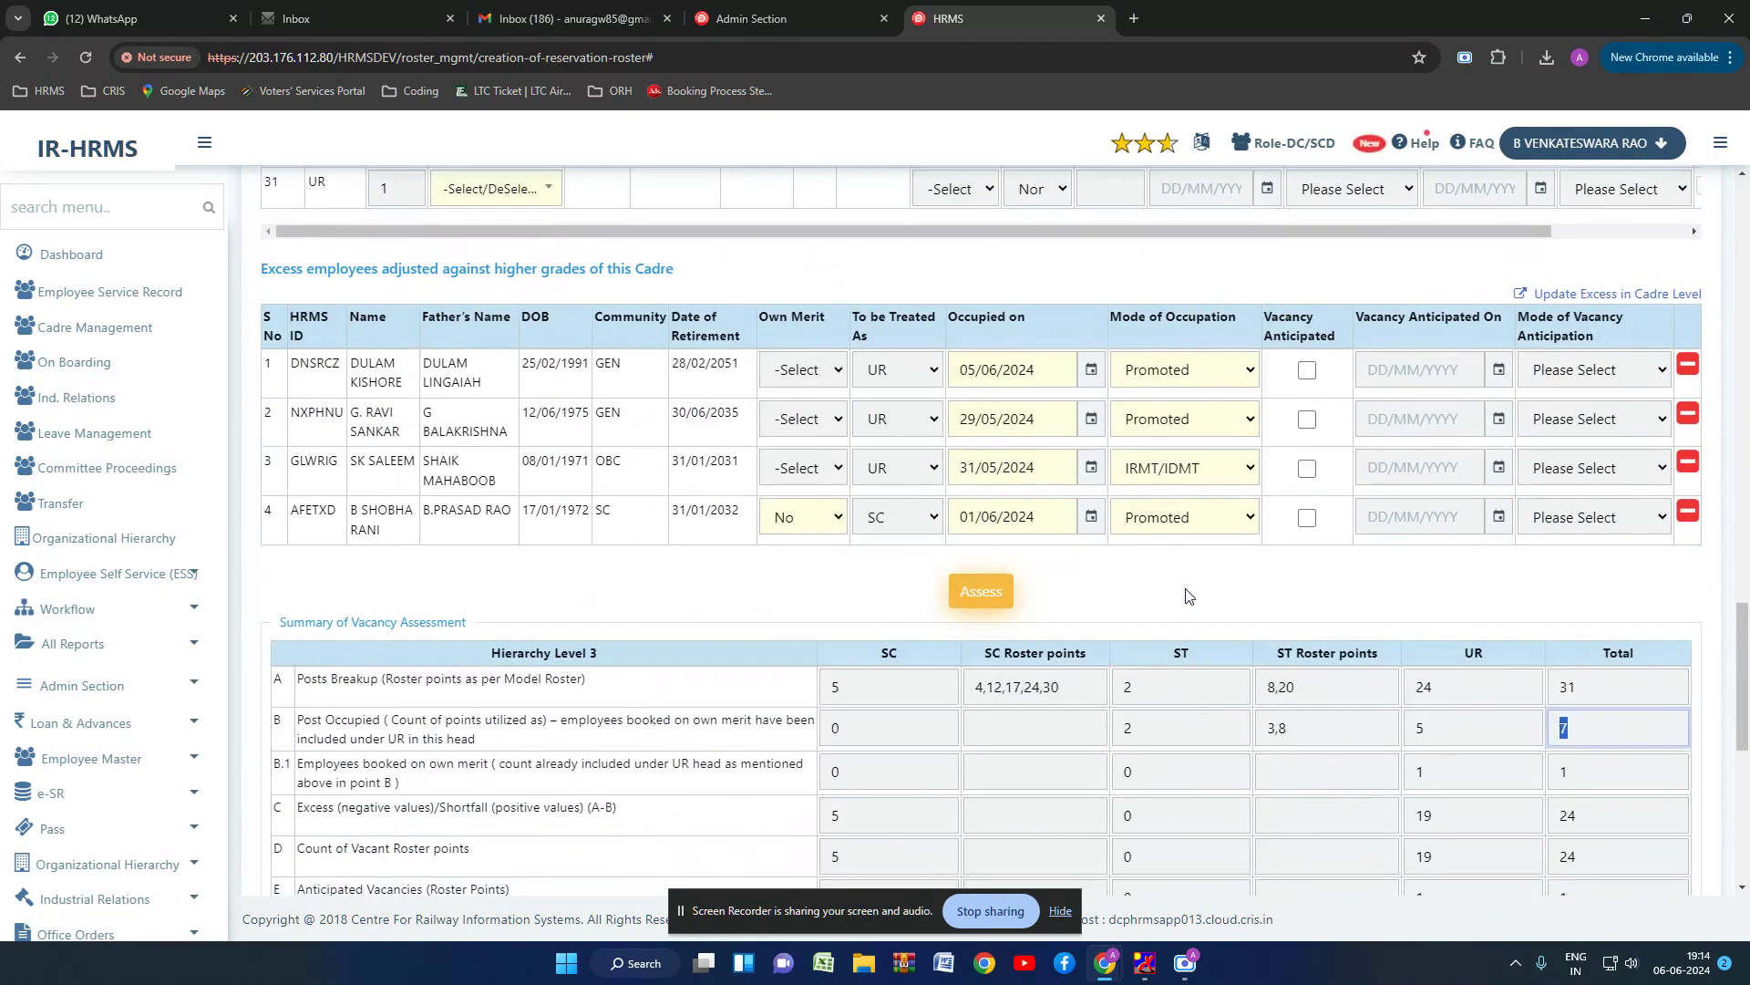
scroll(1186, 596, "down", 1)
left_click(1419, 637)
left_click(1137, 639)
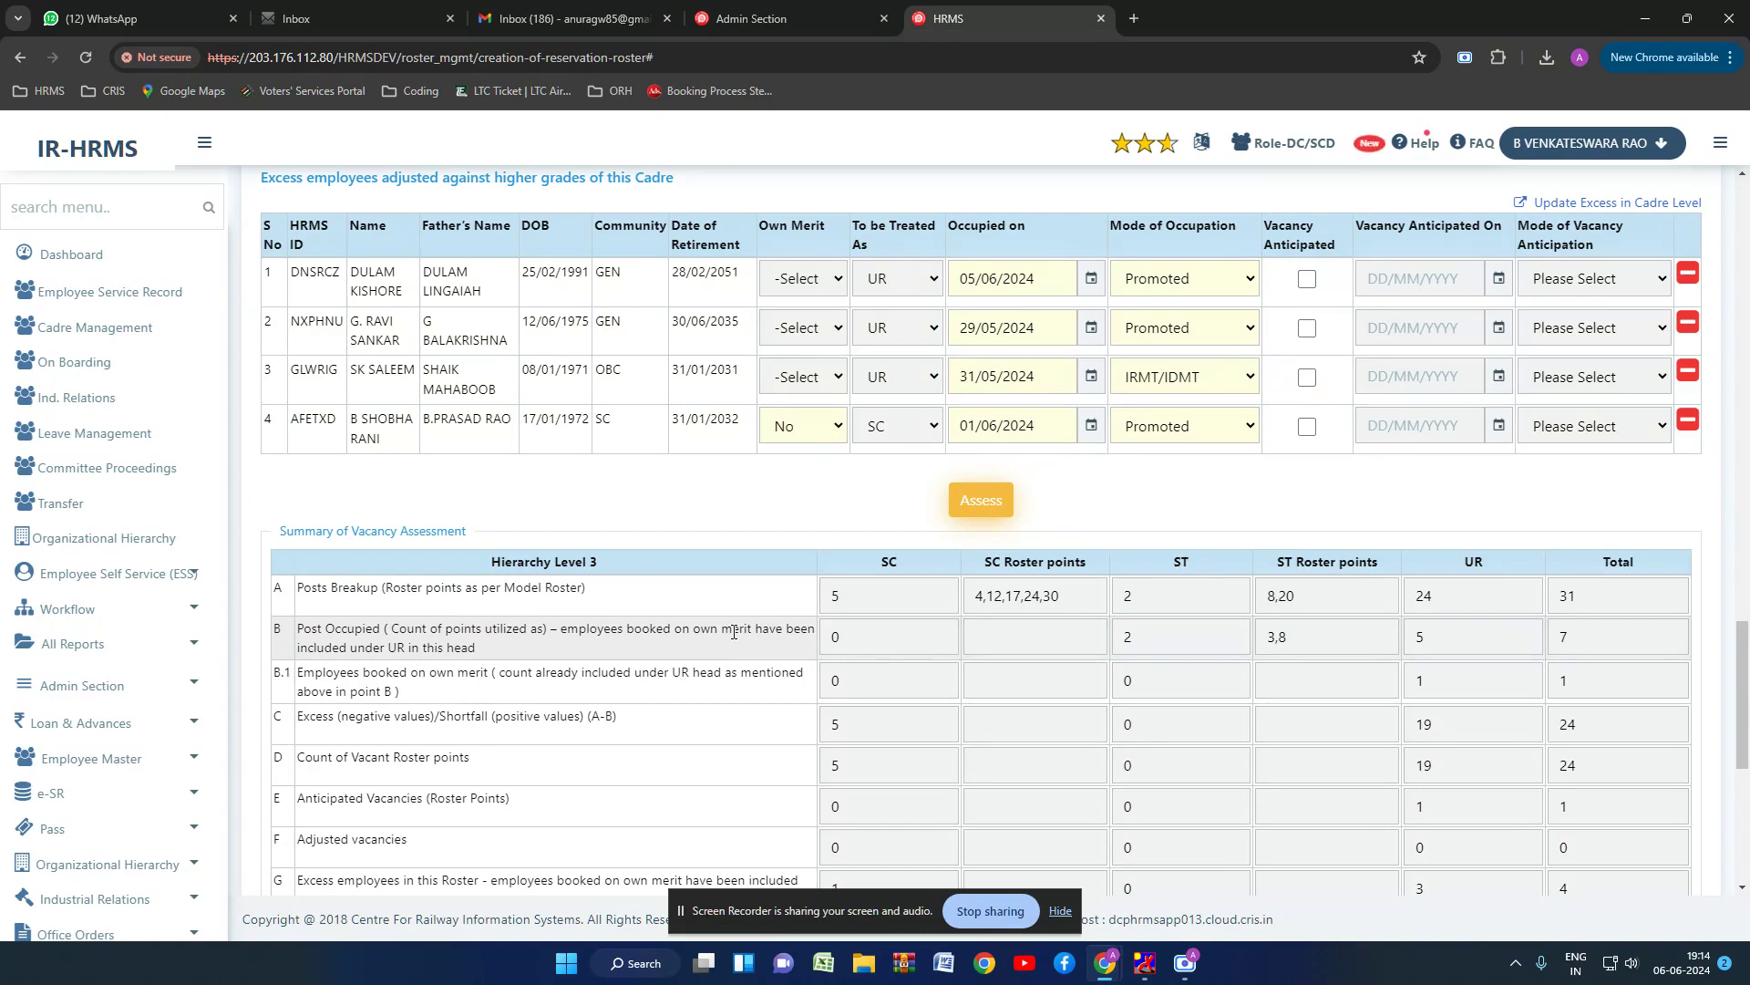
double_click(1418, 638)
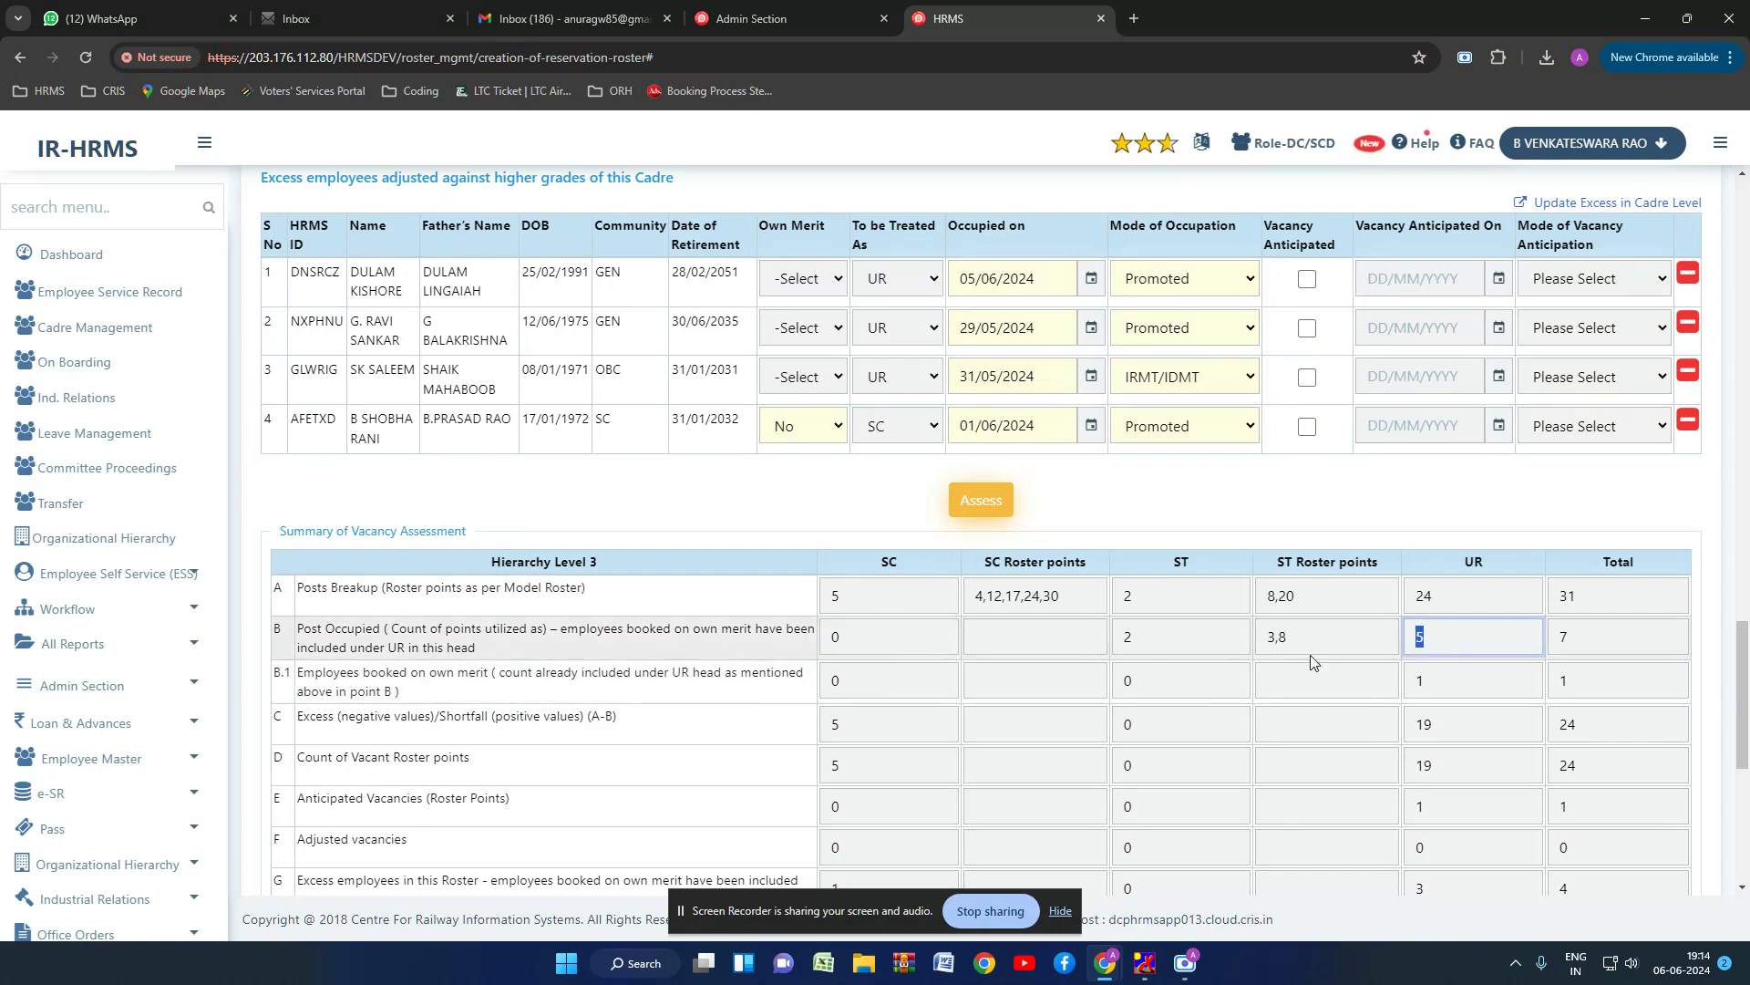
left_click(1414, 680)
double_click(1414, 680)
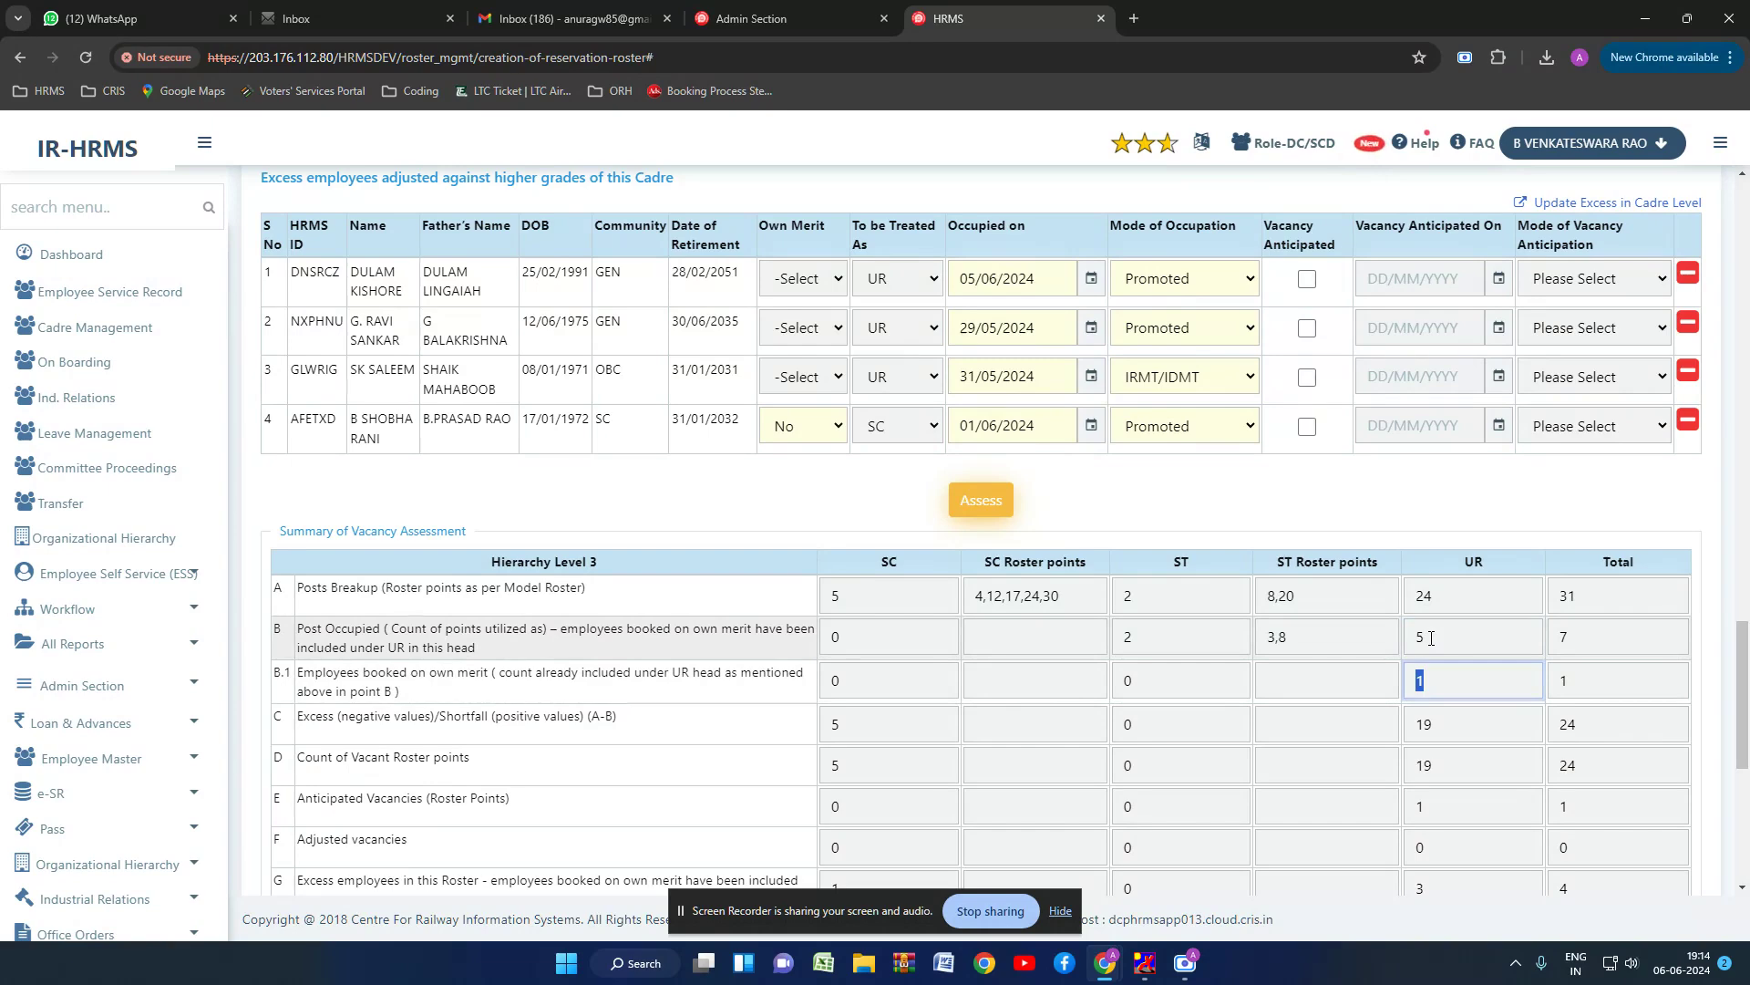
scroll(1430, 639, "up", 20)
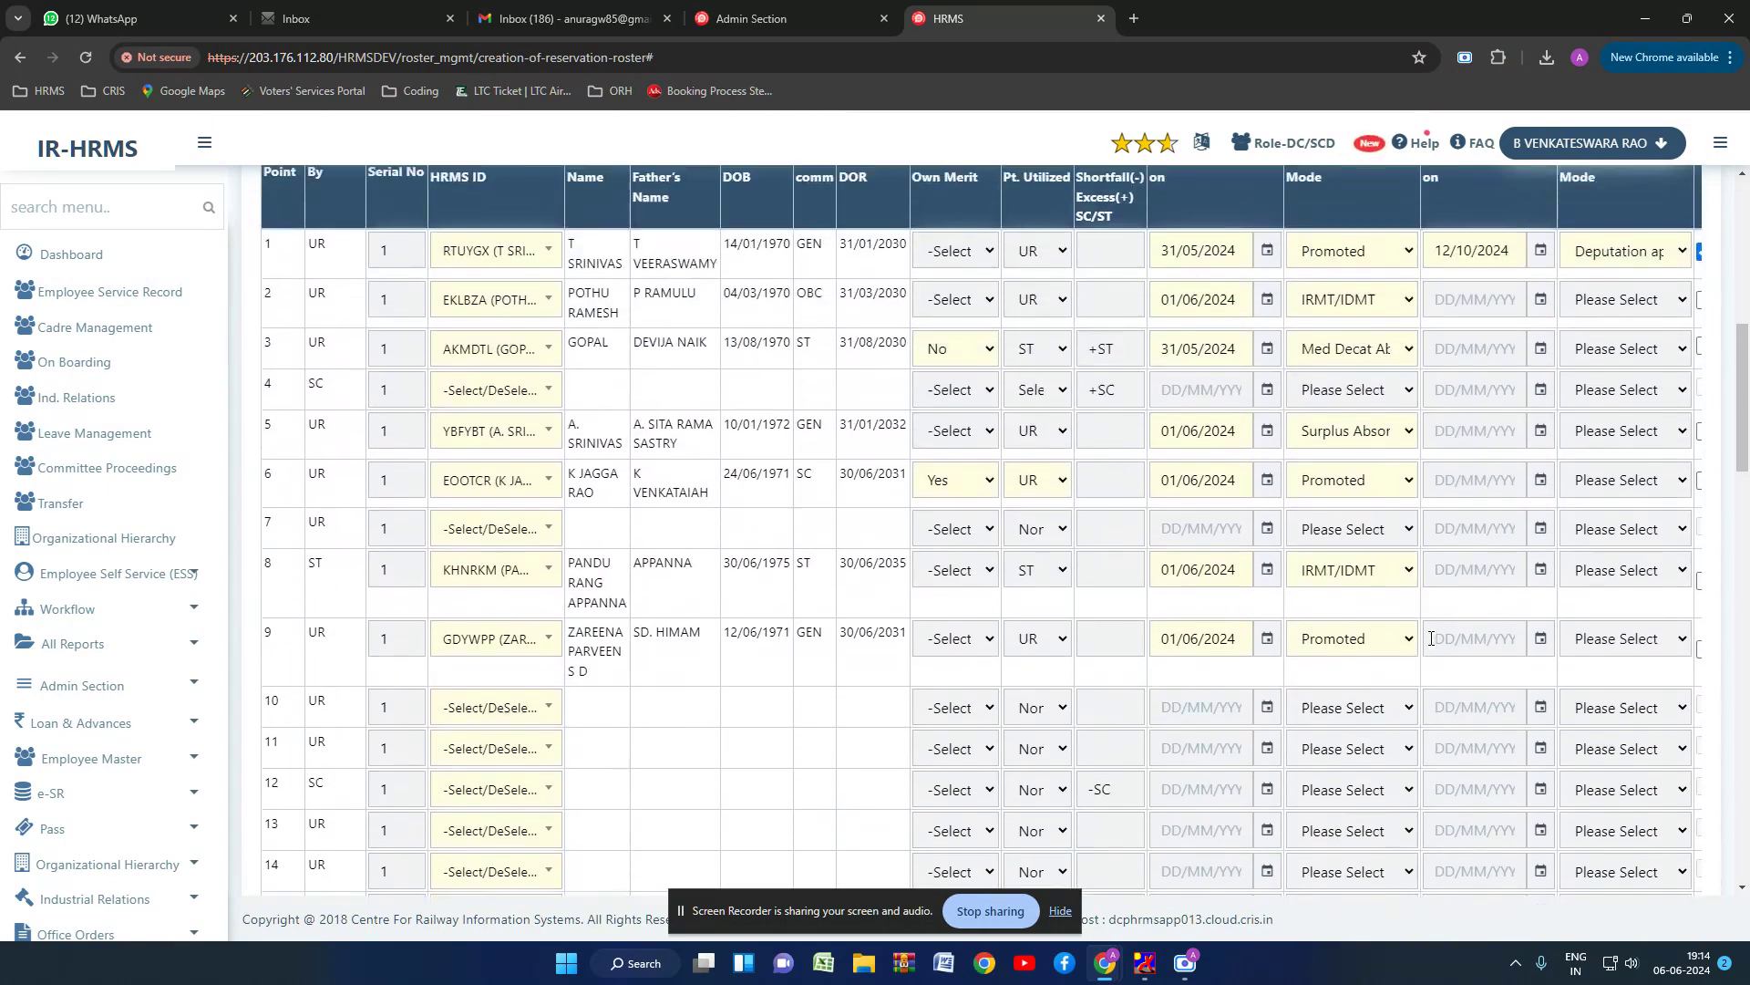
scroll(1431, 638, "up", 1)
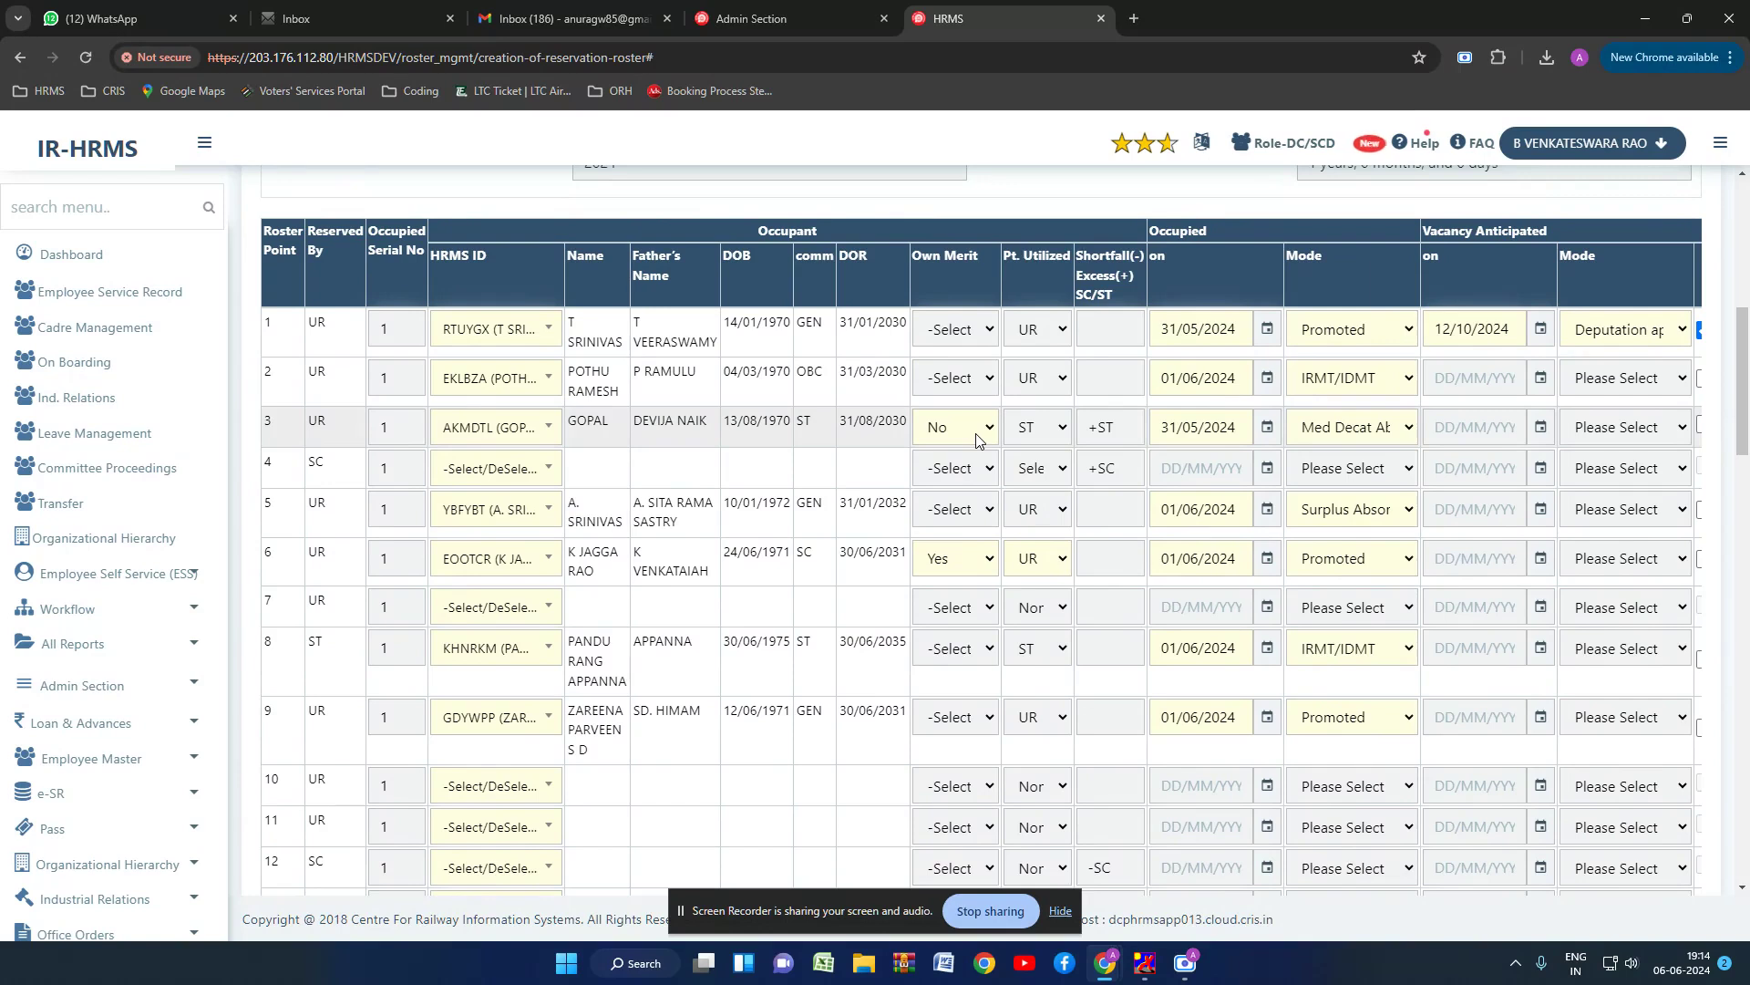
scroll(977, 438, "down", 1)
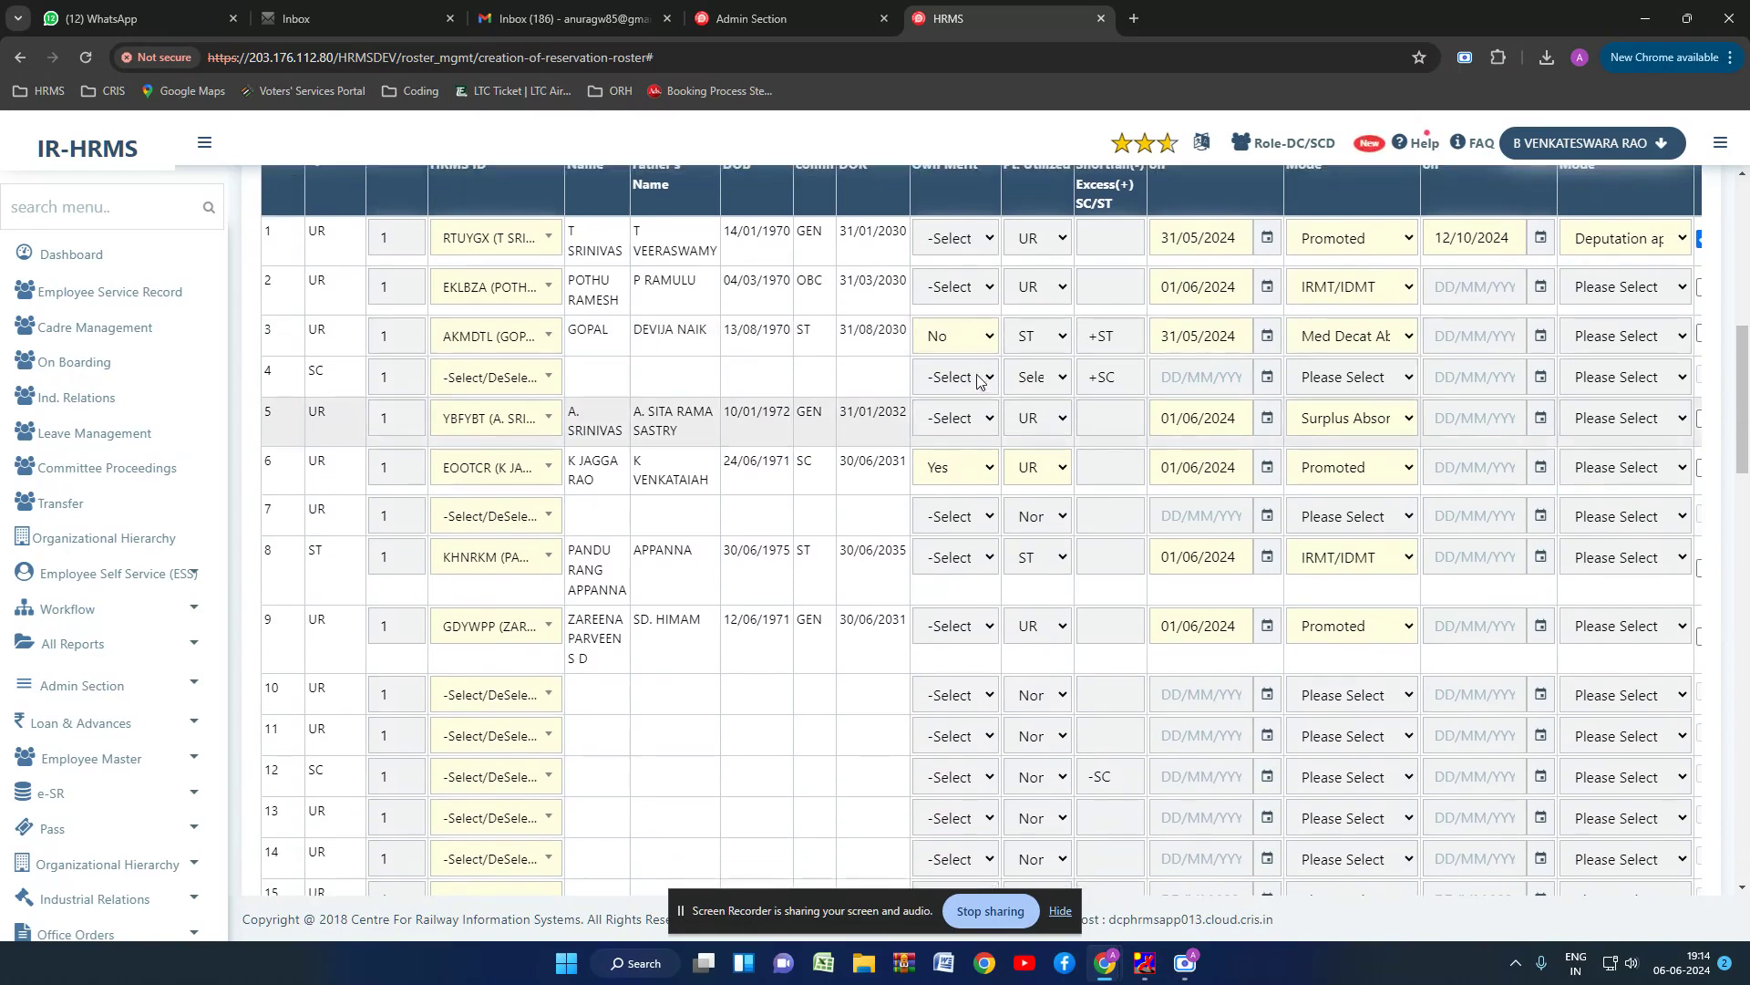
scroll(1258, 606, "down", 1)
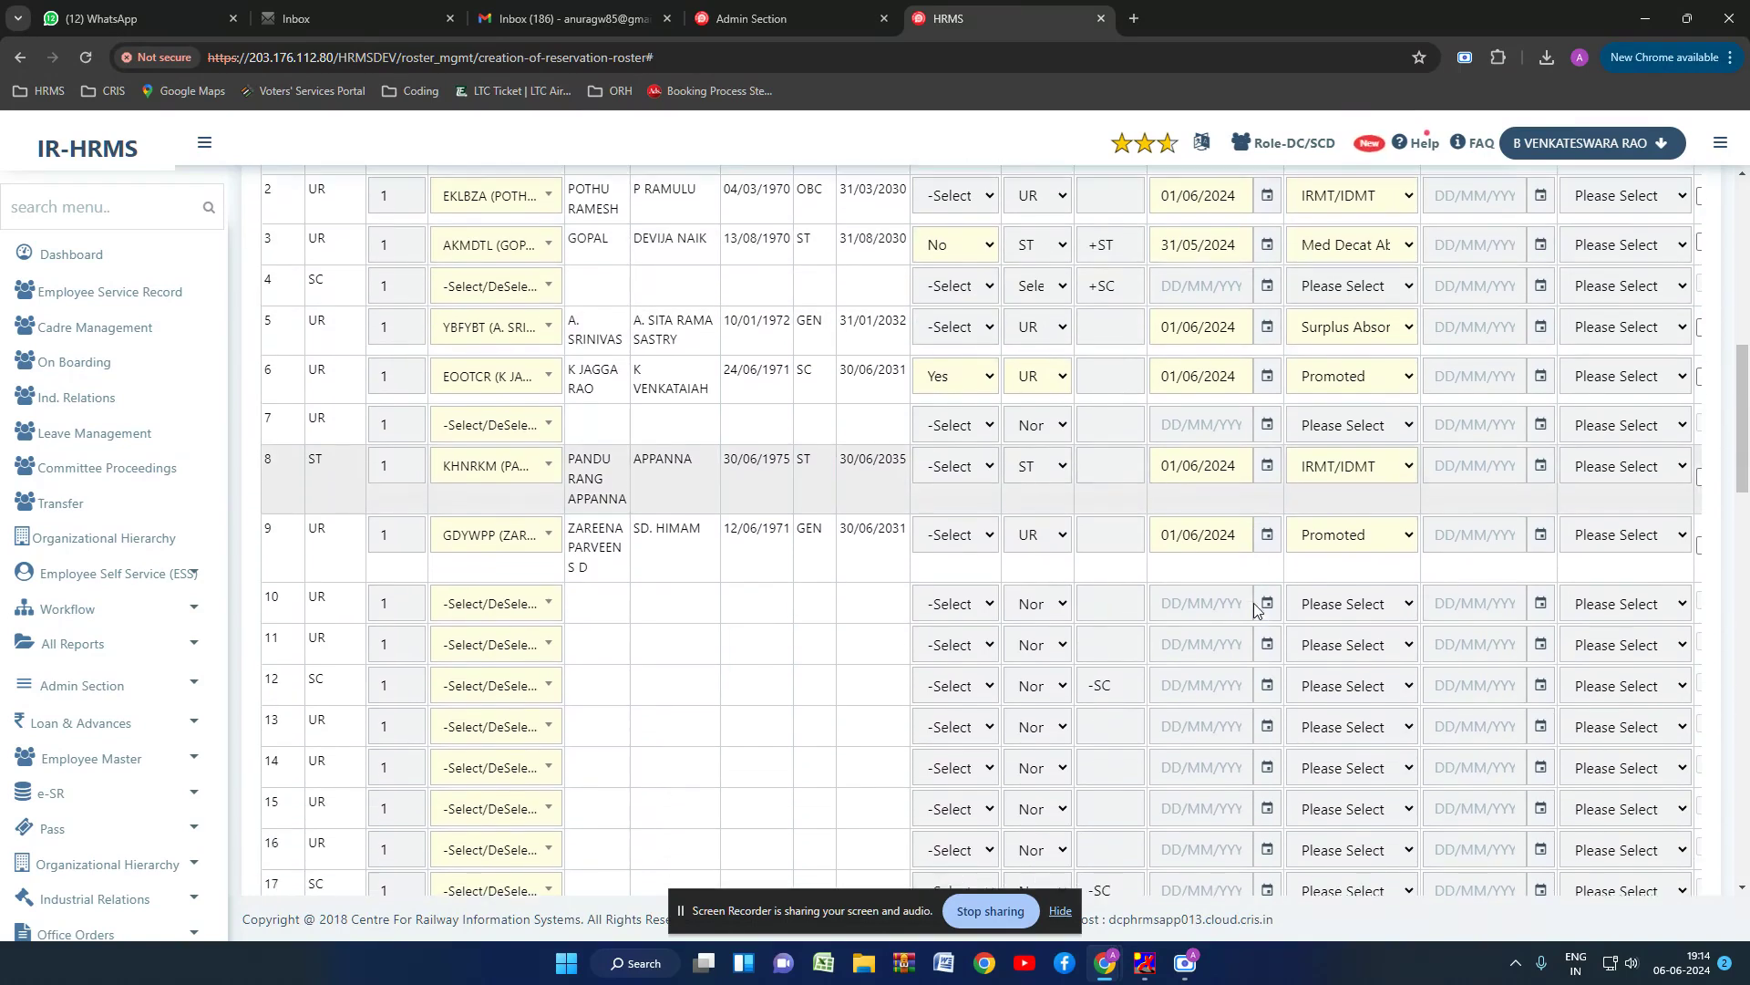
scroll(1254, 609, "down", 1)
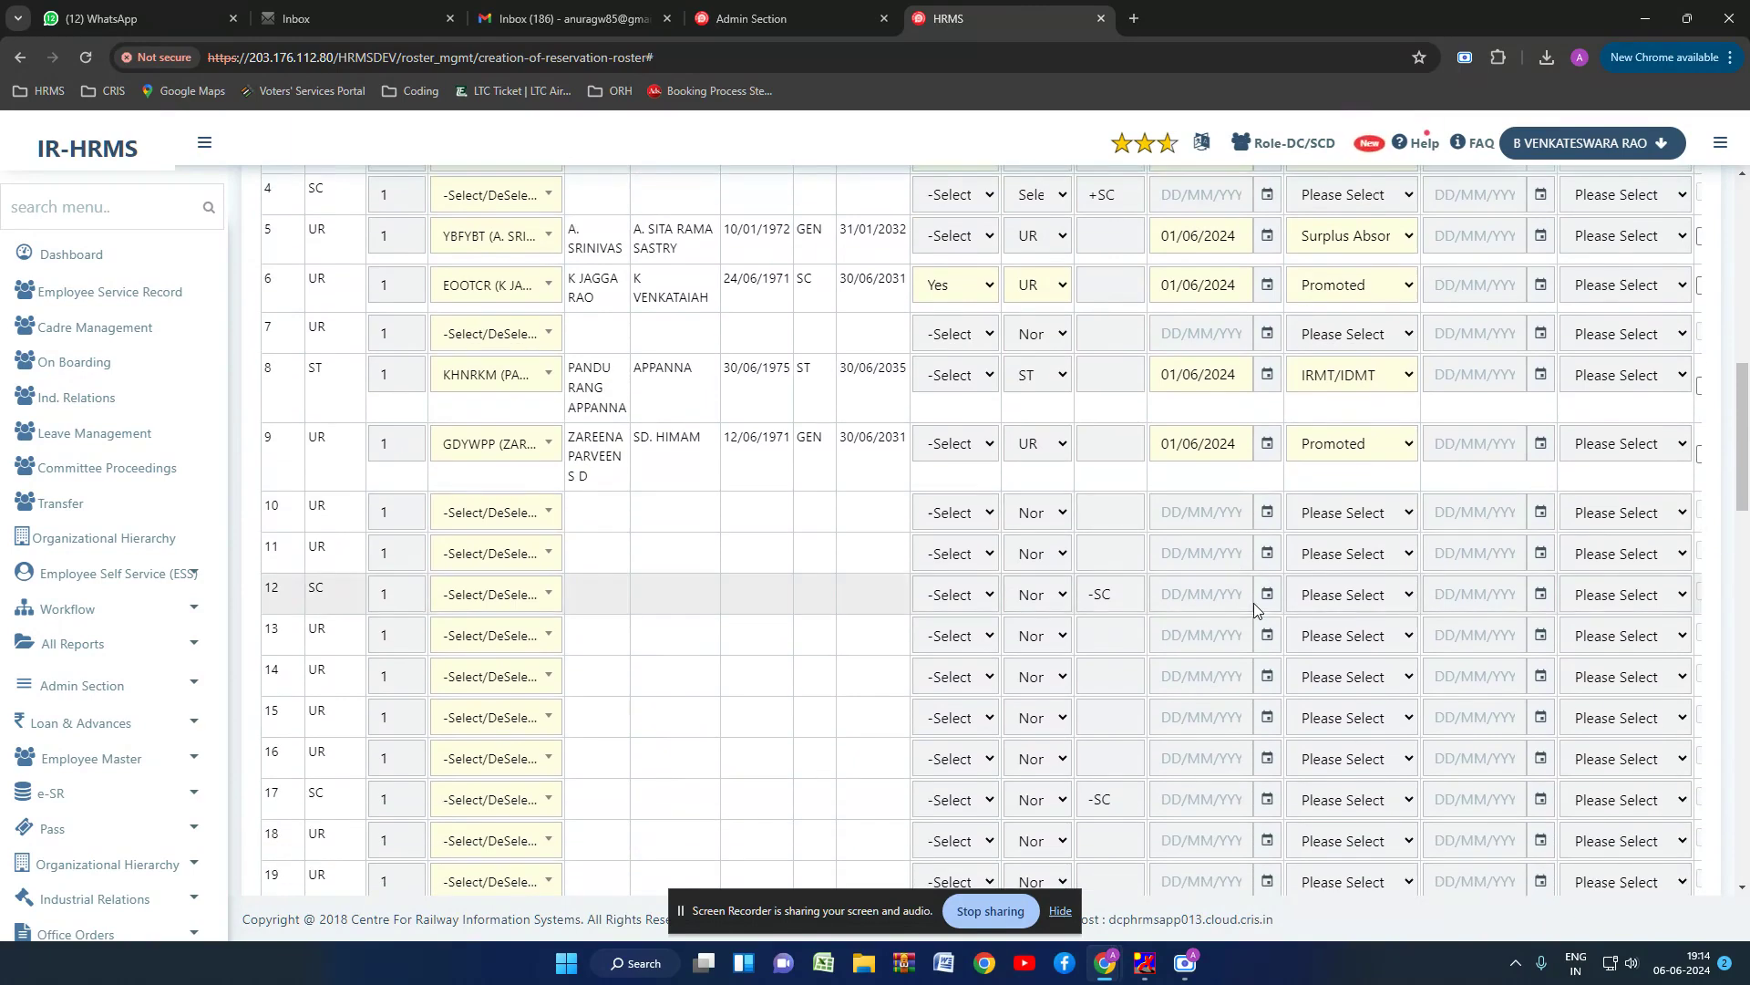
scroll(1254, 609, "up", 1)
scroll(1255, 606, "up", 1)
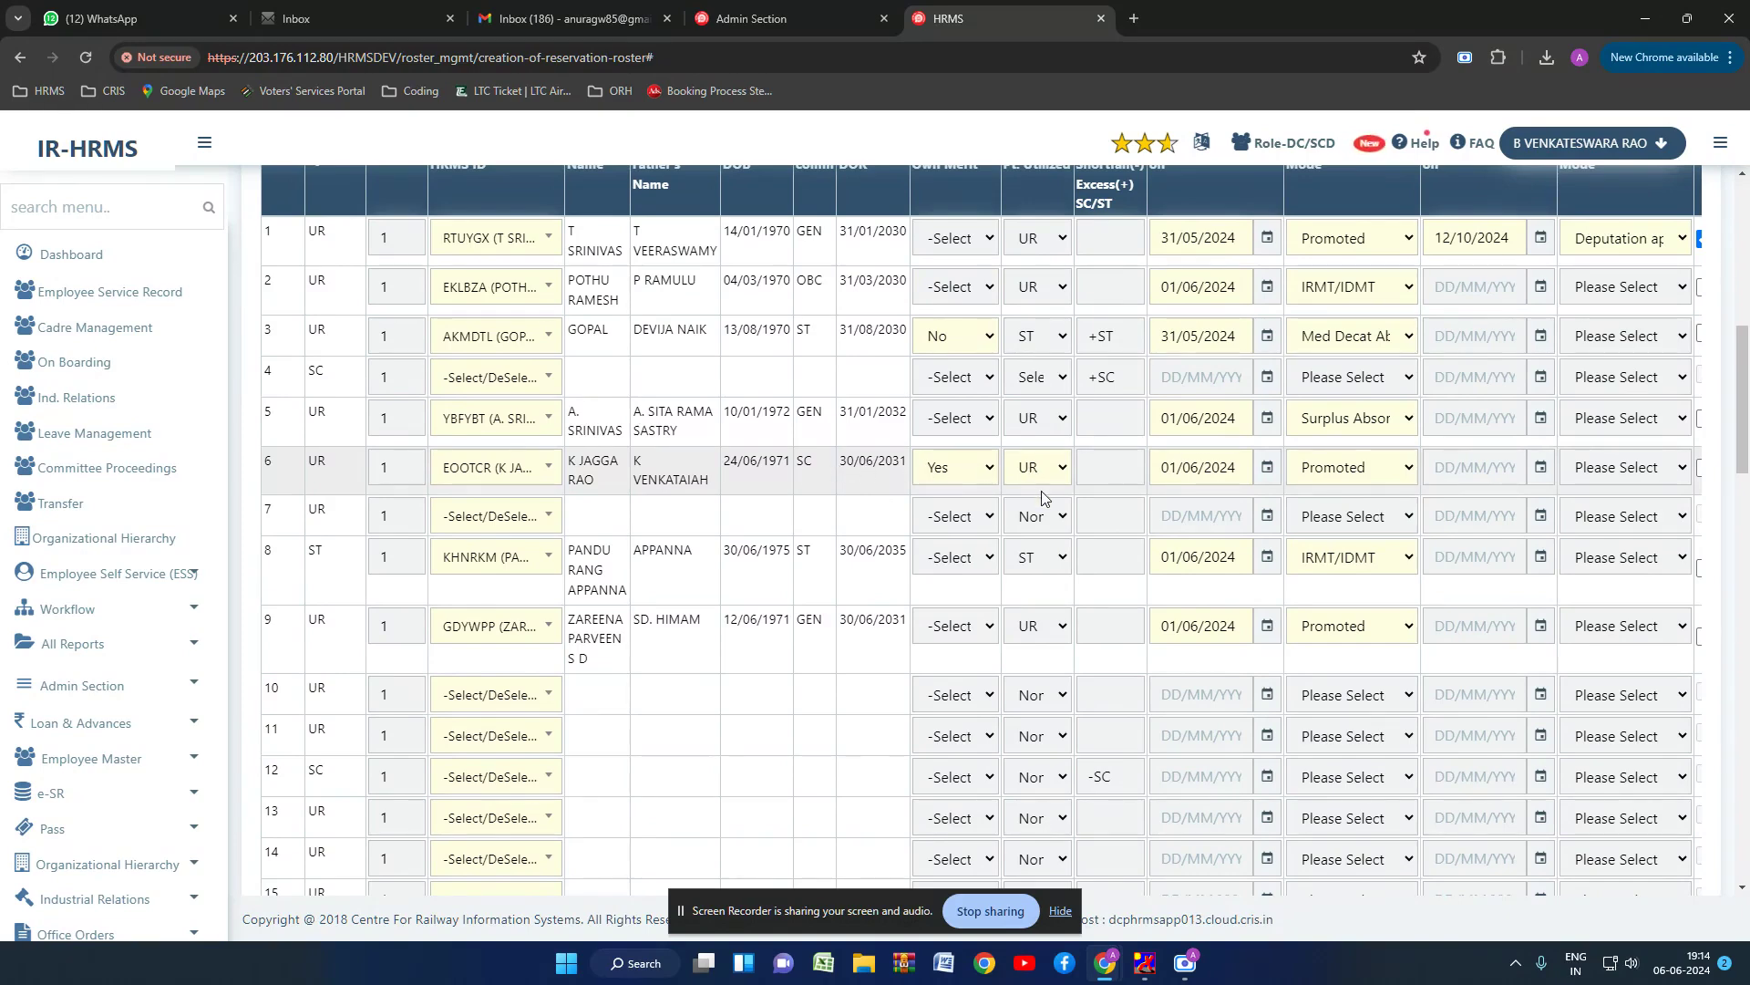
scroll(1037, 476, "down", 15)
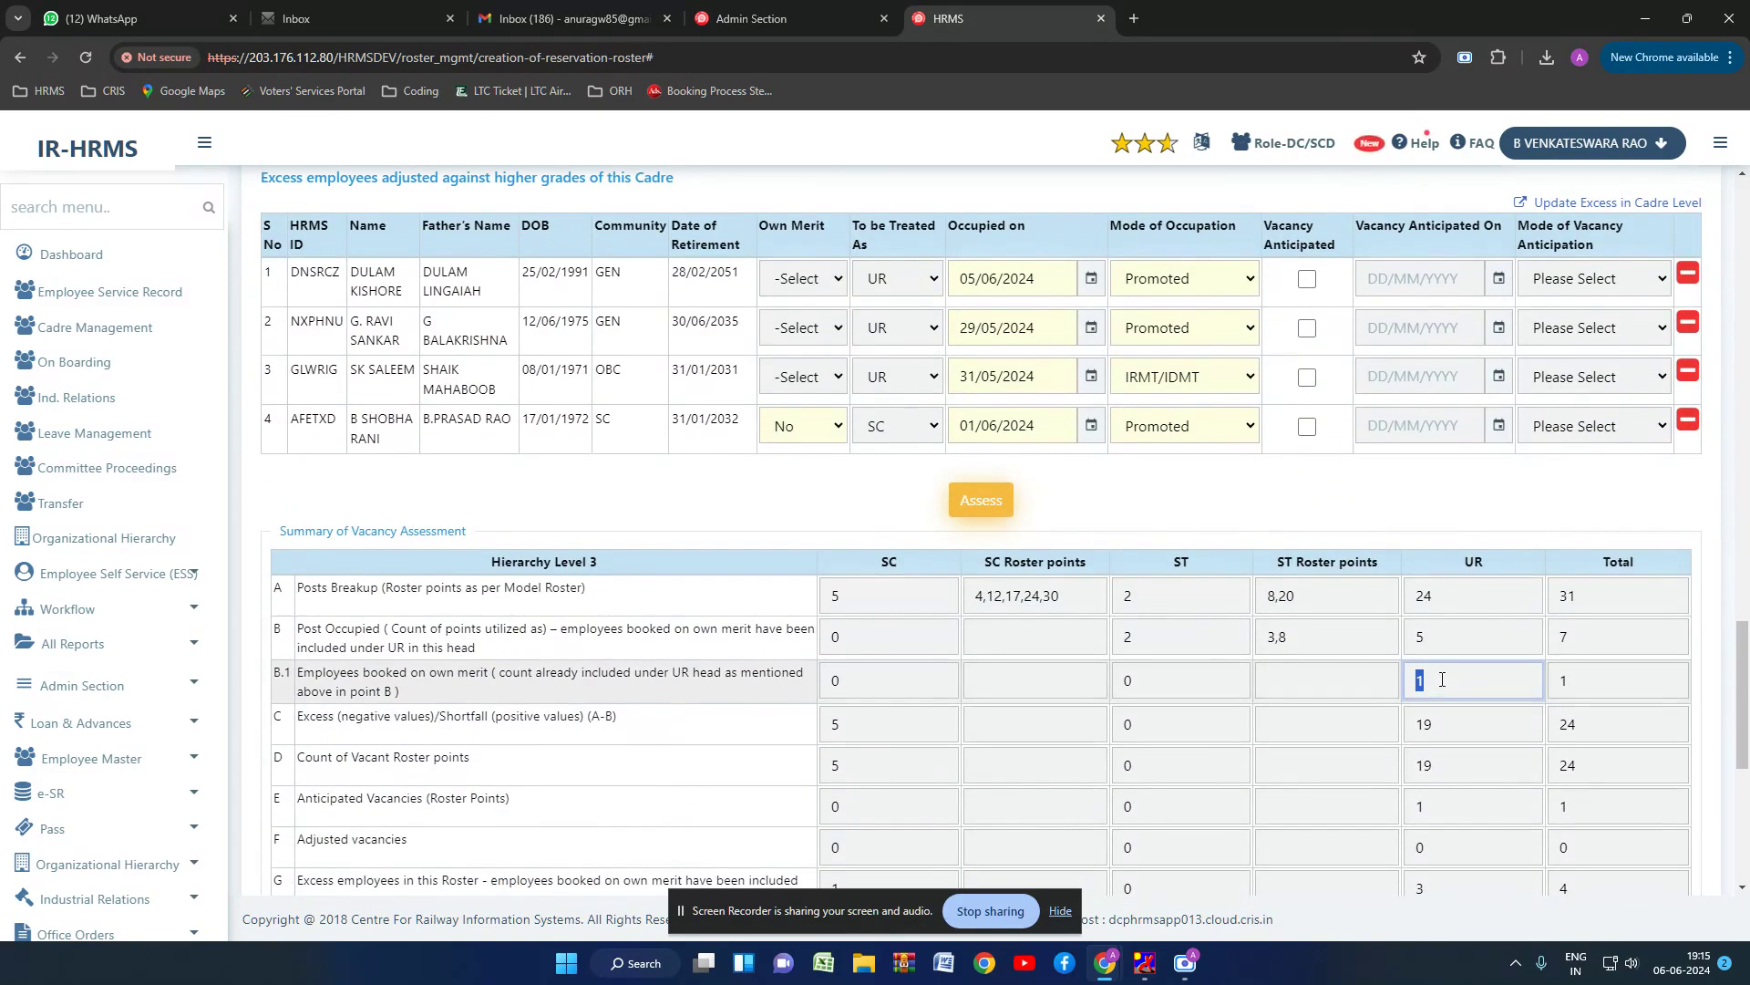
scroll(960, 529, "up", 15)
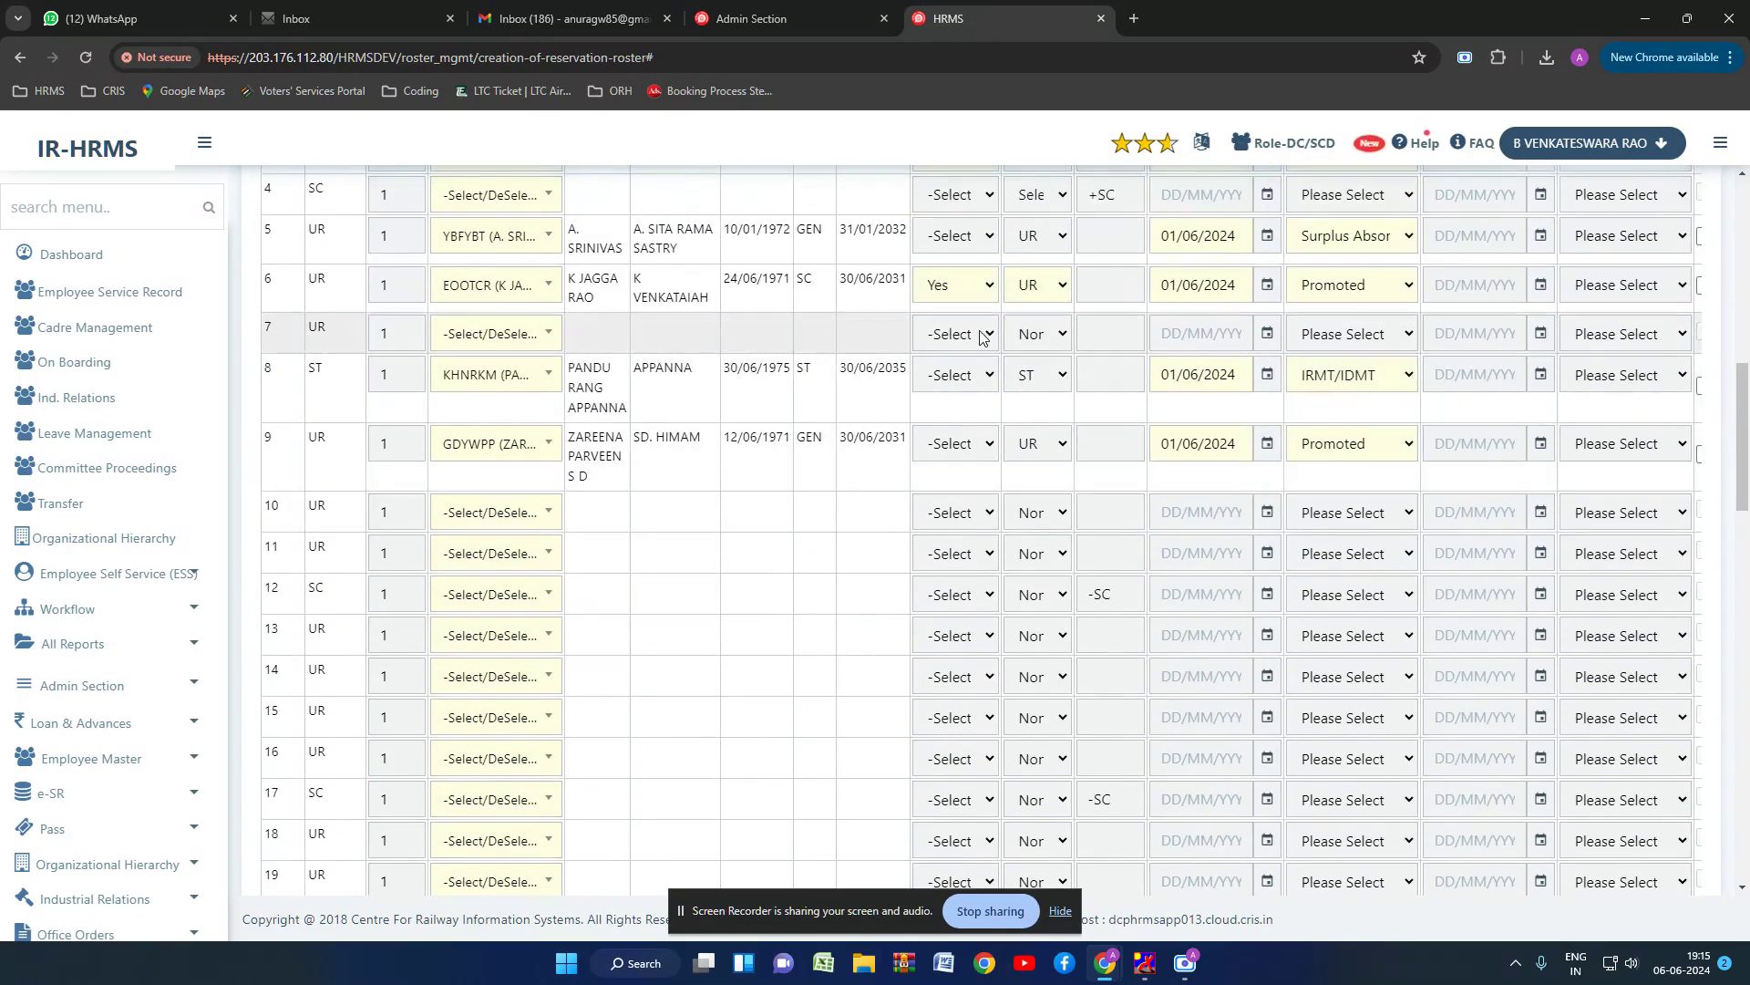
Set roster point 6's own merit to No and recalculate the vacancy assessment summary
left_click(987, 288)
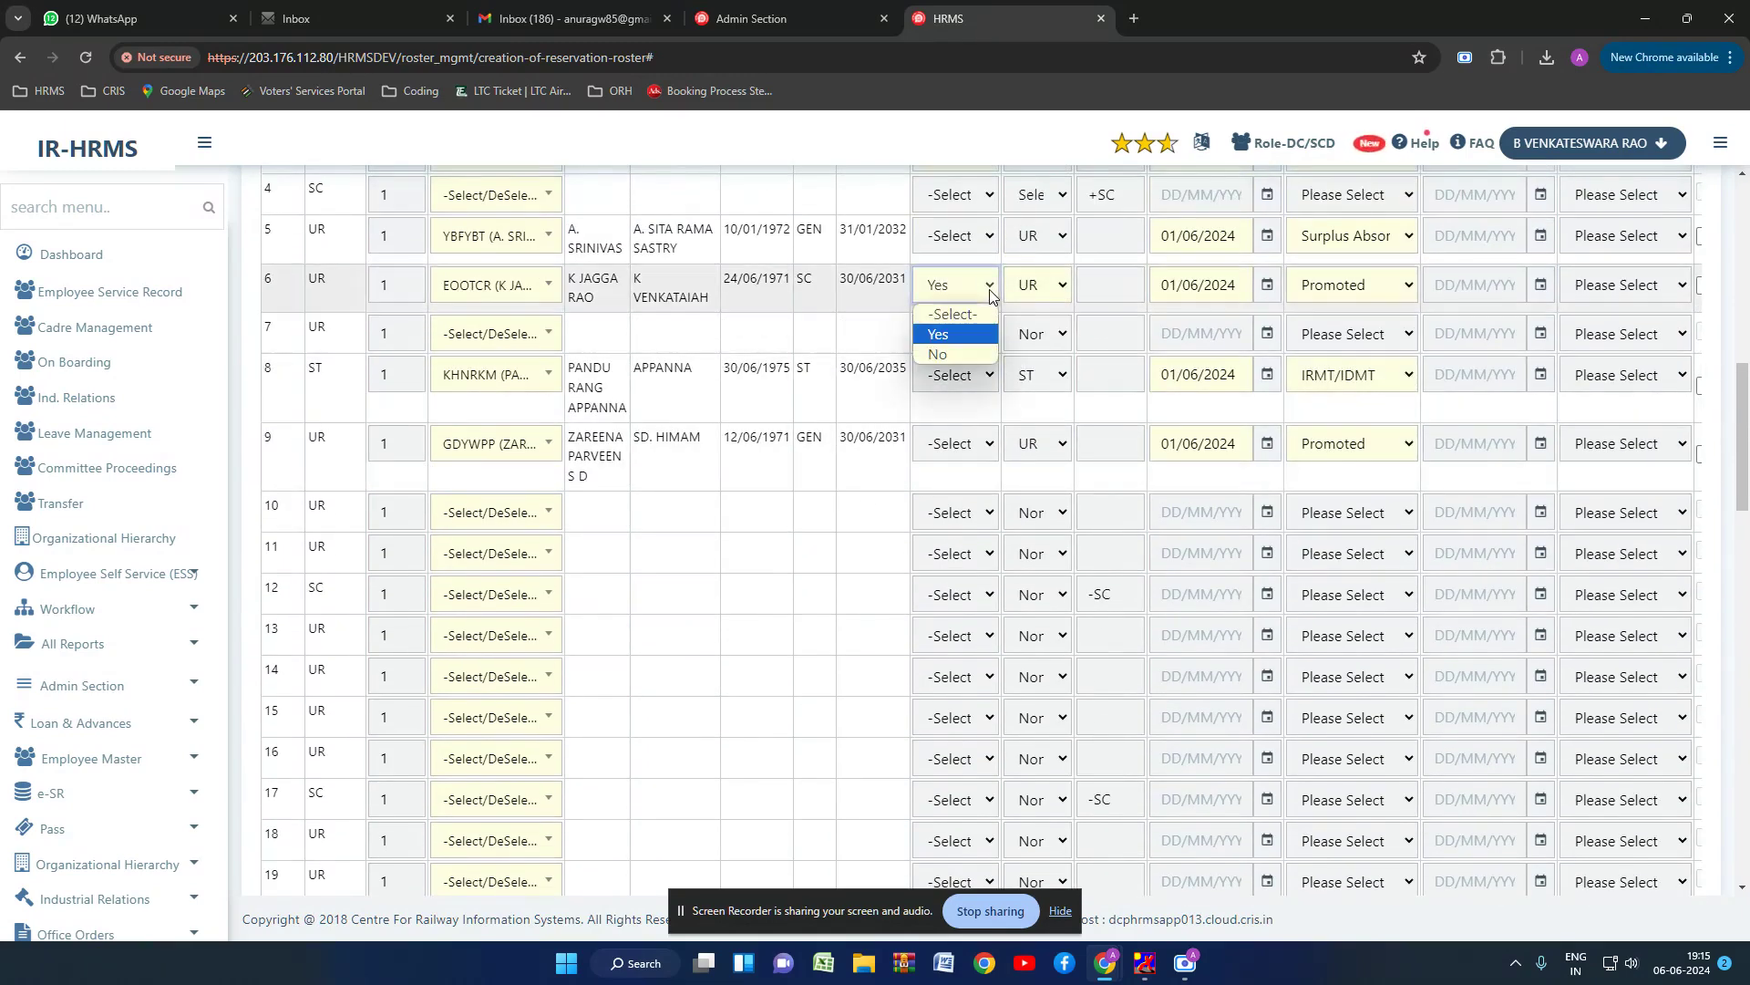
left_click(968, 352)
scroll(932, 450, "down", 10)
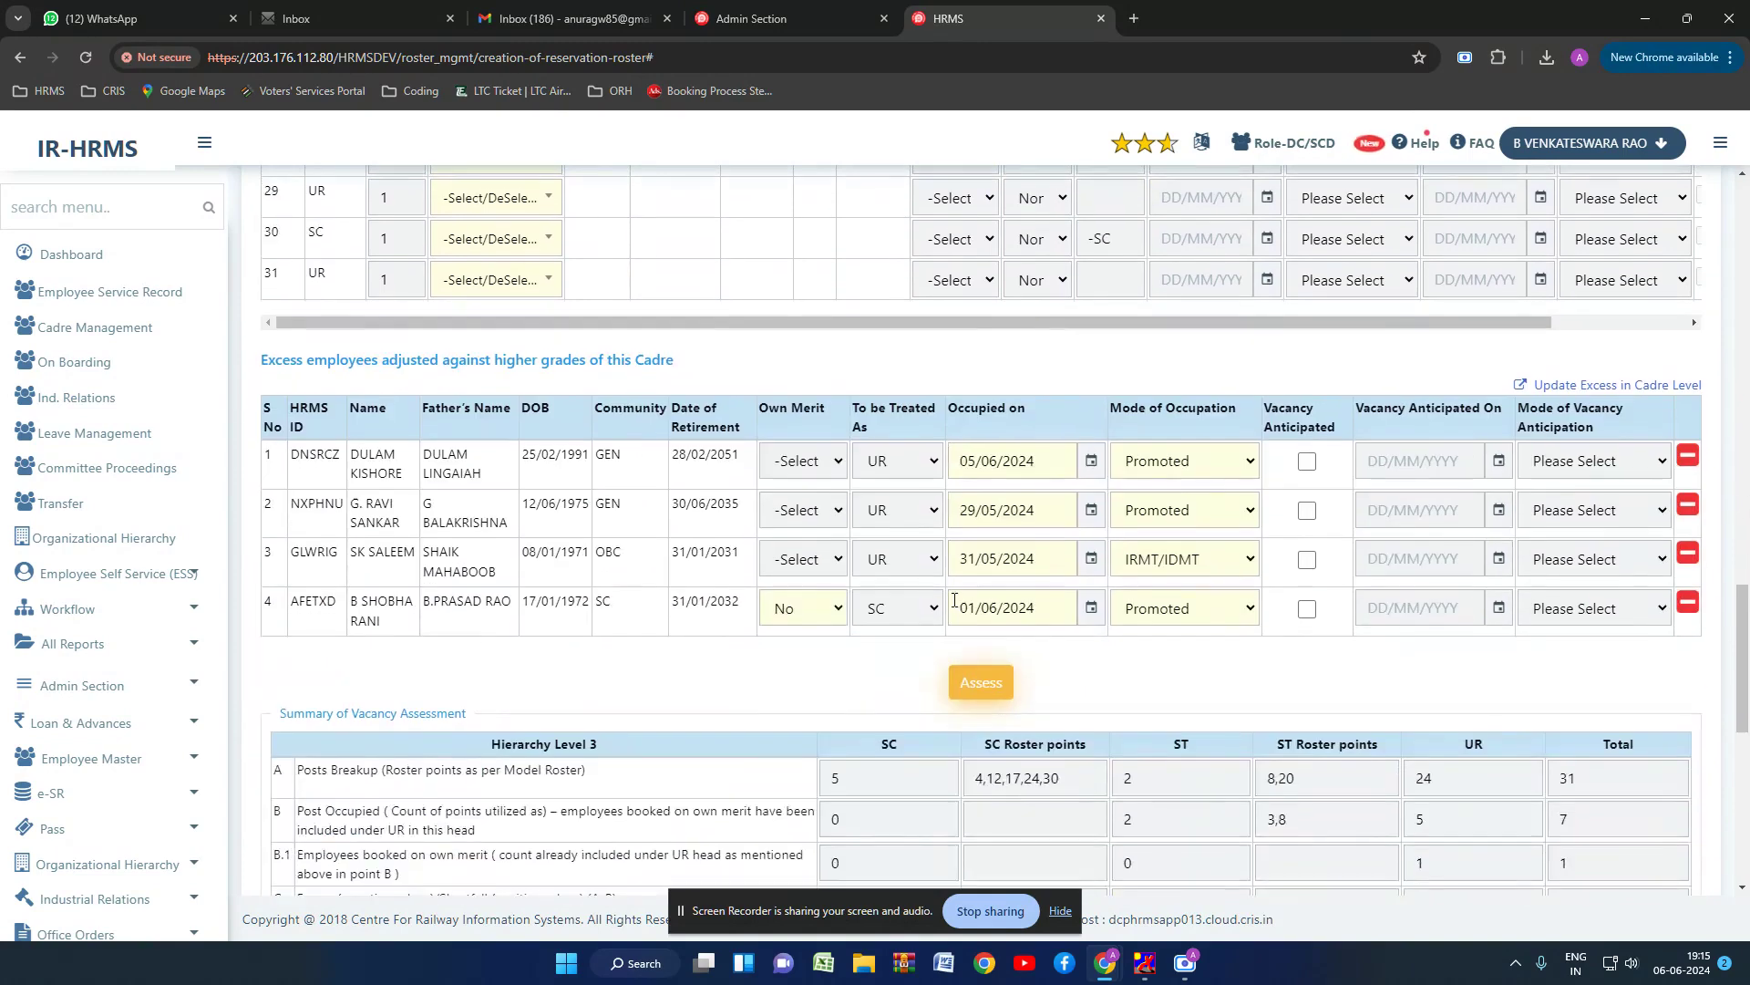
left_click(974, 684)
Check the recalculated summary: SC posts occupied 1, UR own-merit count 0, and the ST posts occupied value
scroll(912, 656, "down", 2)
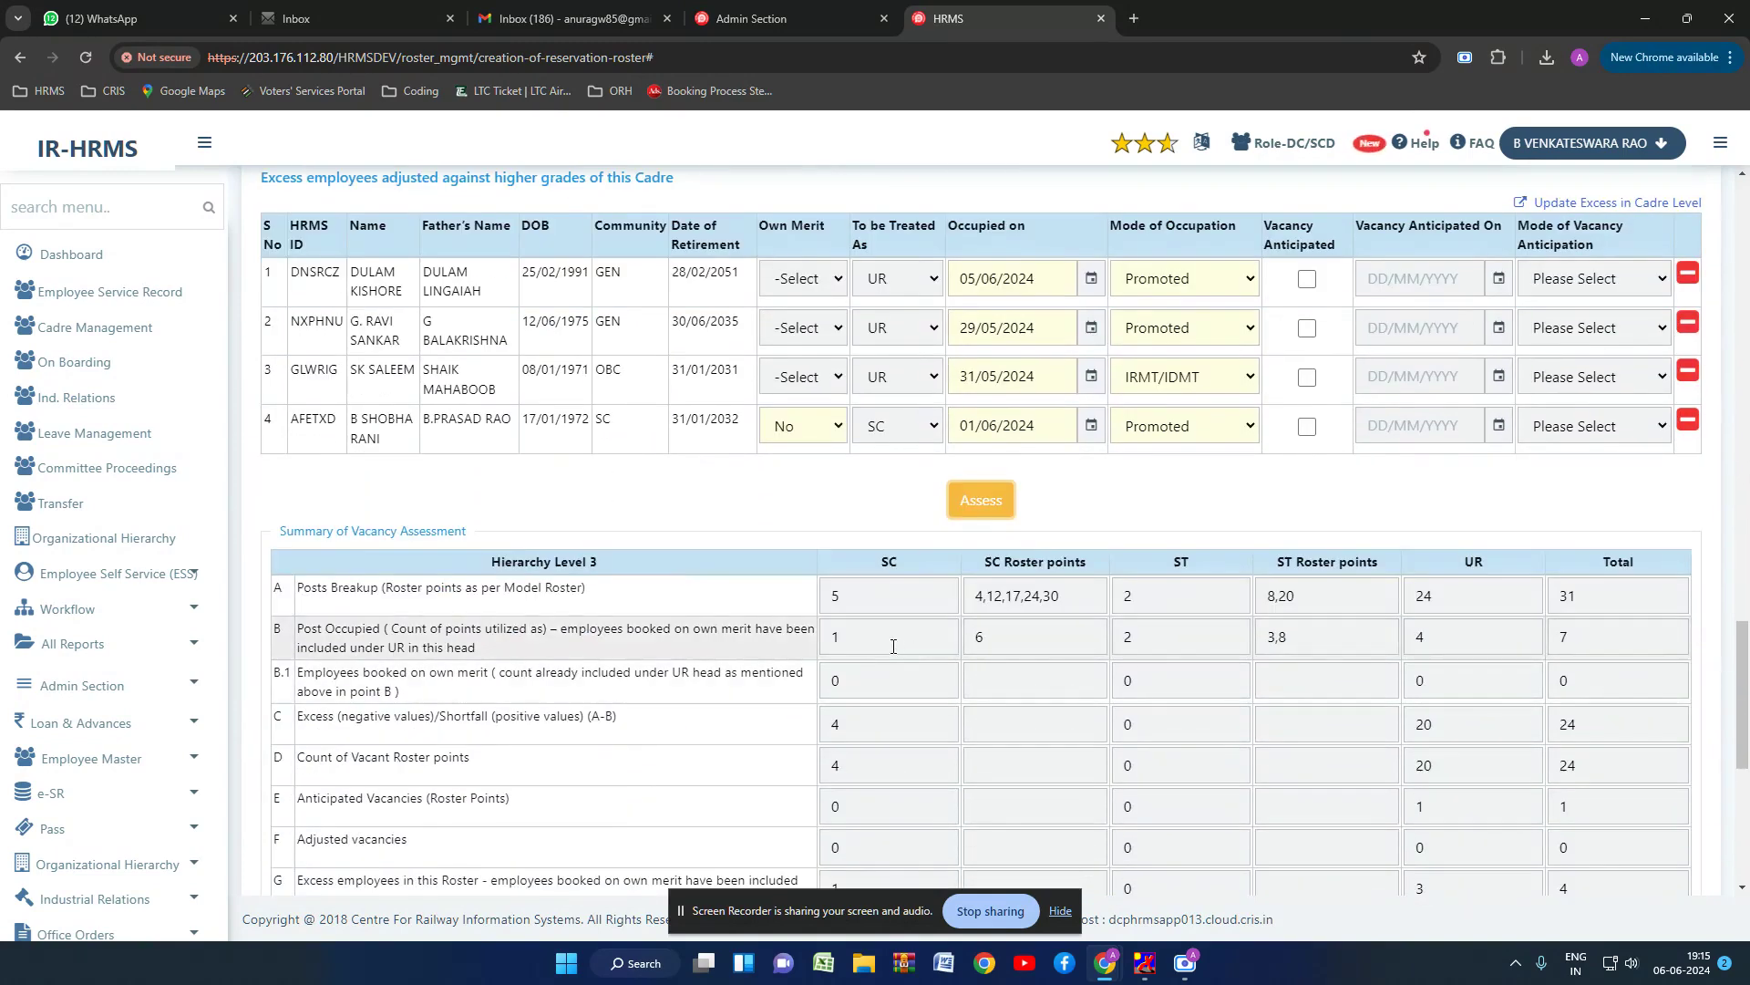
left_click_drag(892, 645, 822, 635)
left_click_drag(1463, 691, 1409, 682)
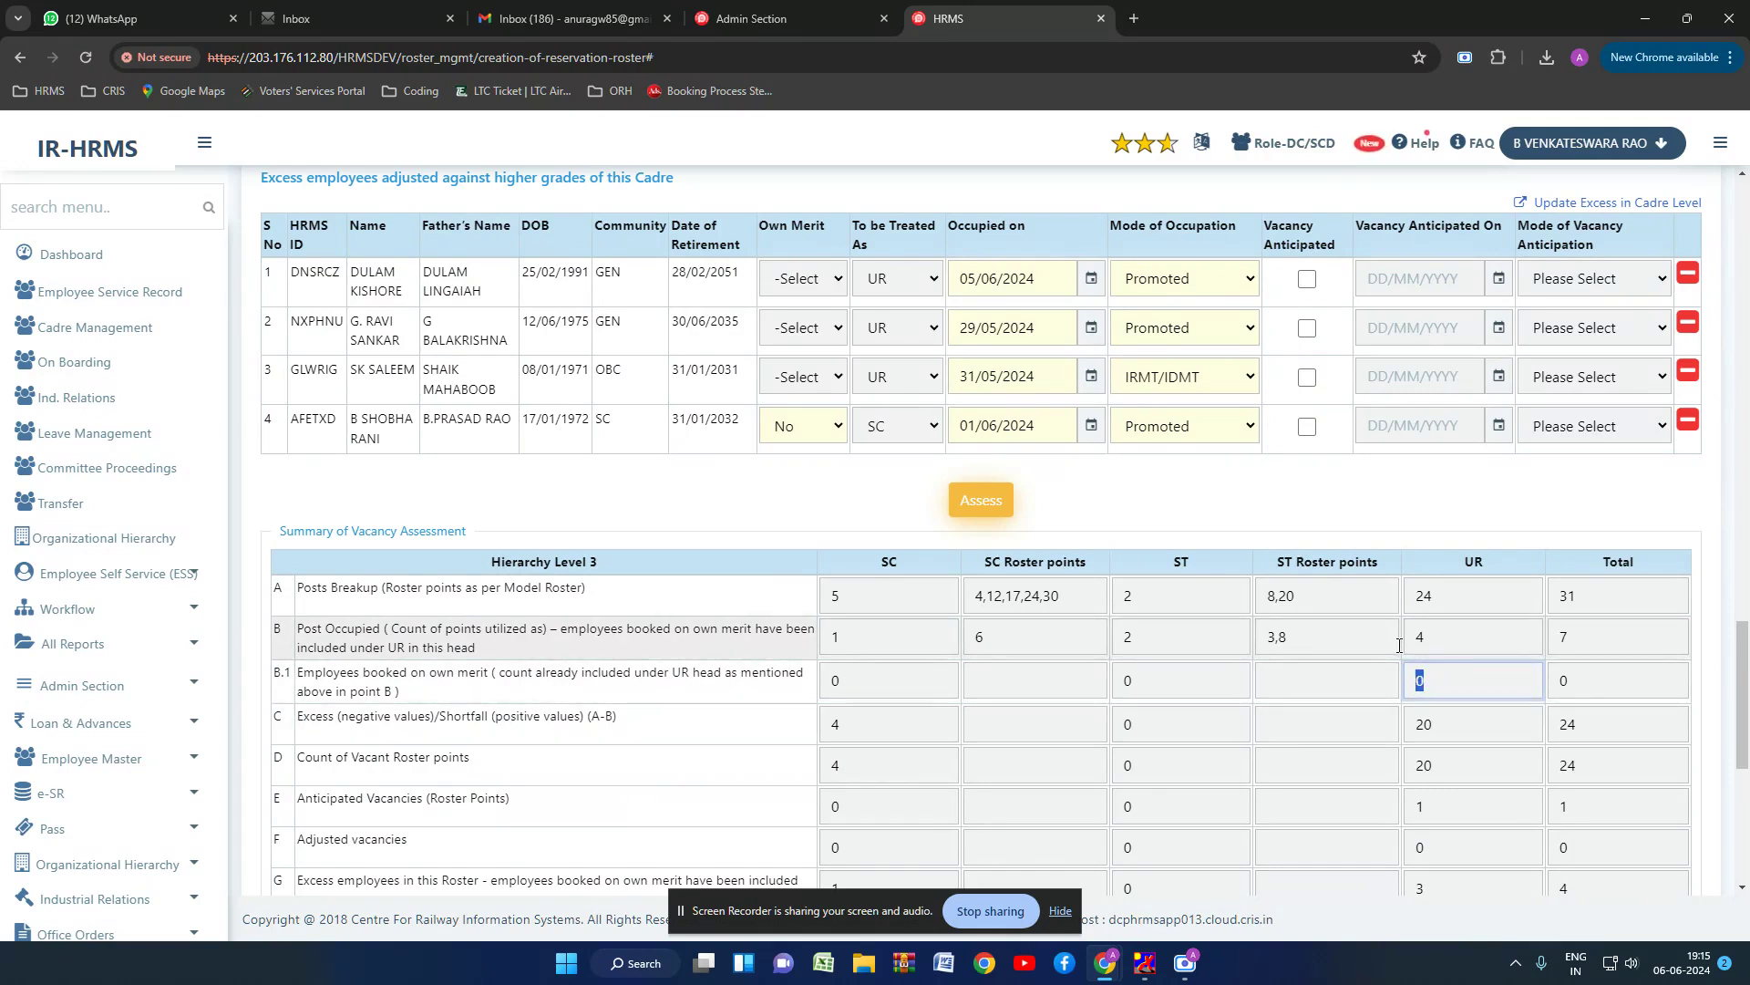
left_click(1135, 631)
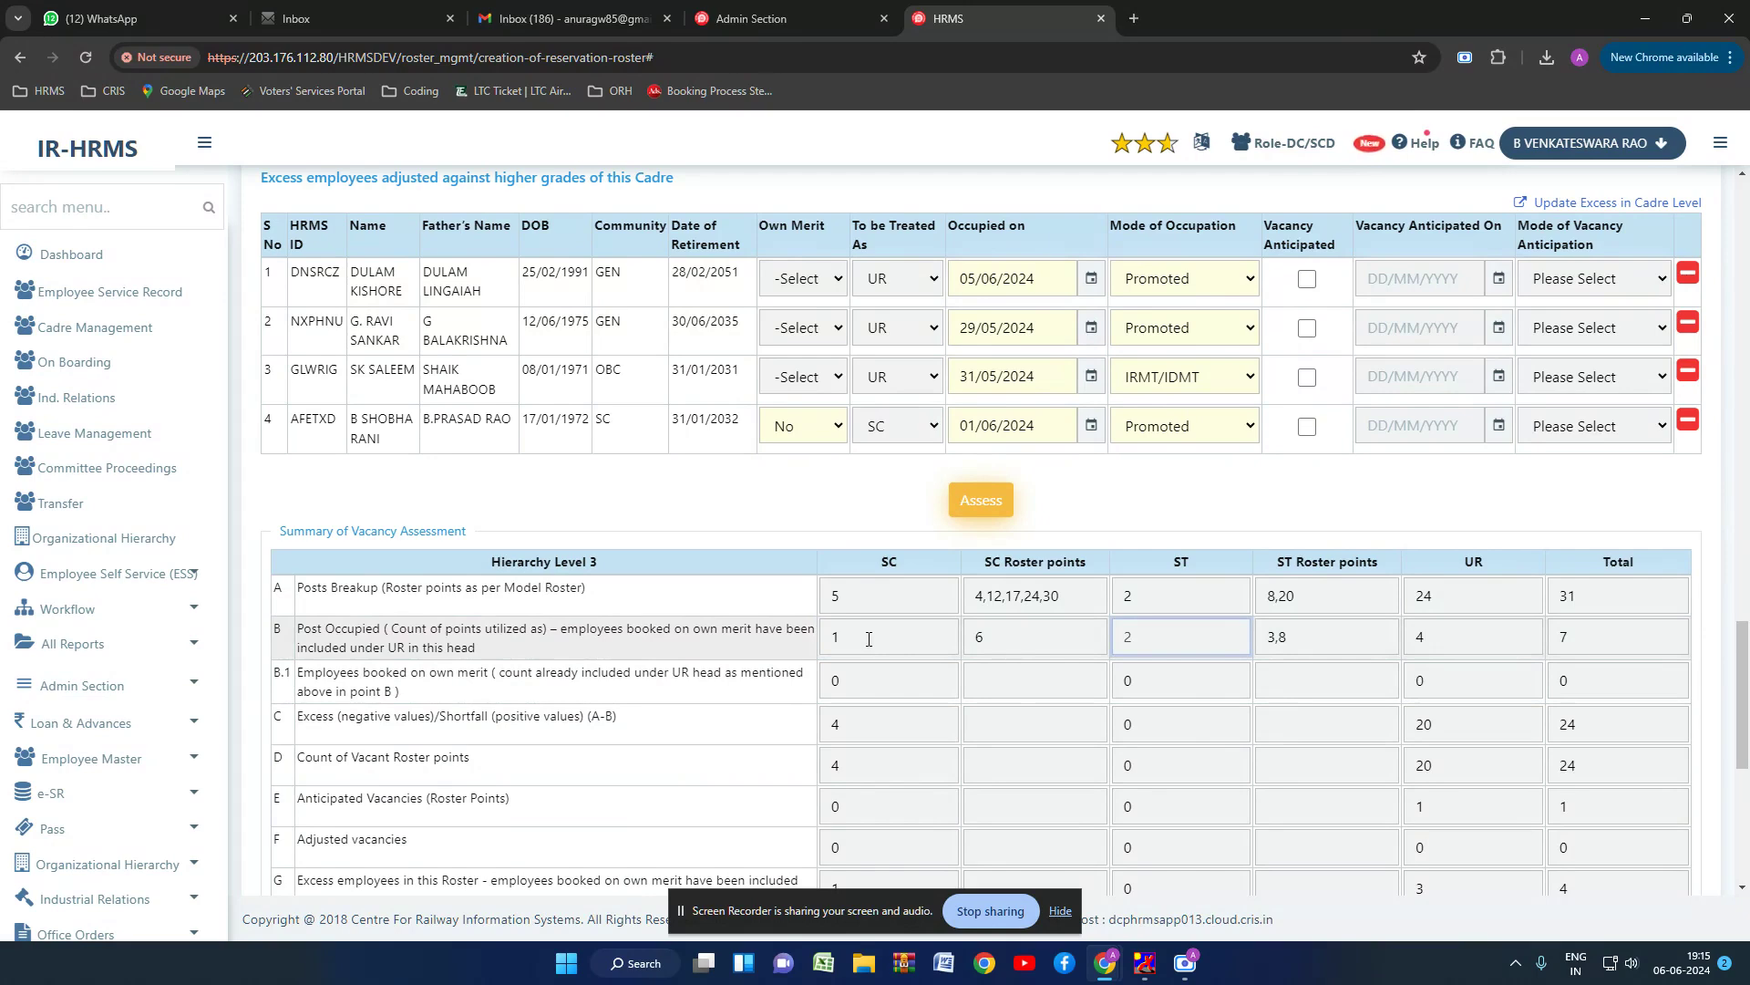
left_click(867, 638)
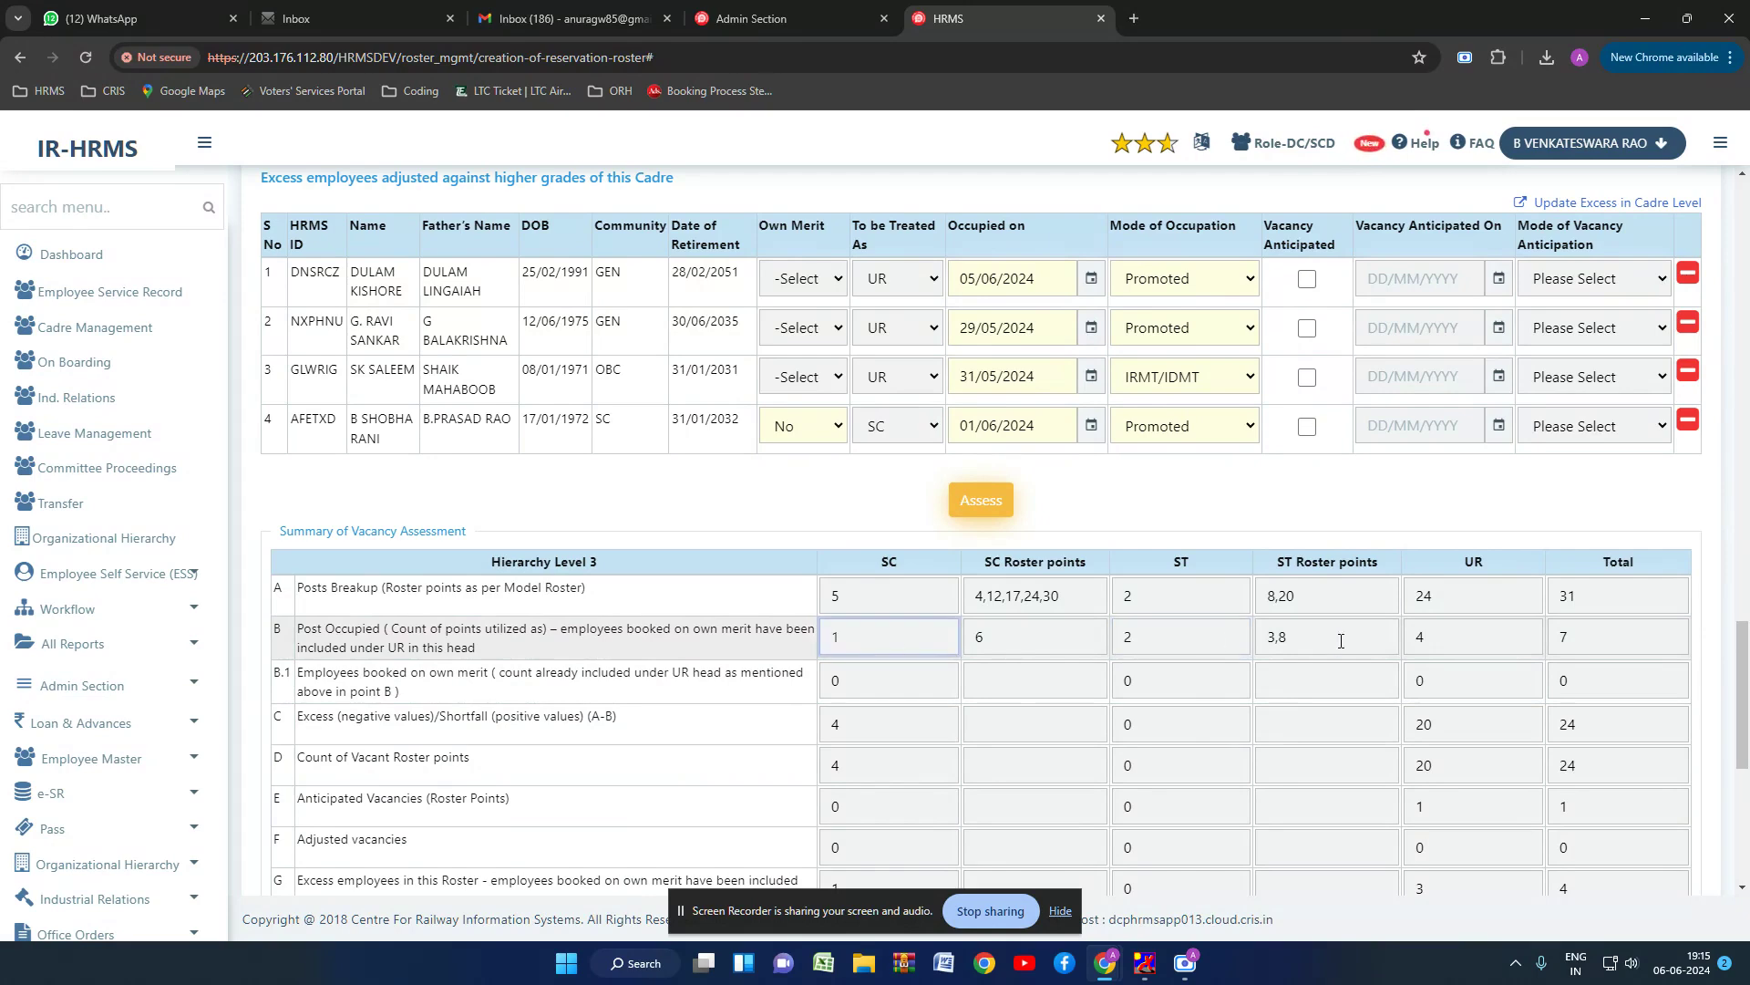
Set roster point 6's own merit back to Yes and review the summary showing 5 SC and 19 UR vacancies
scroll(954, 496, "up", 12)
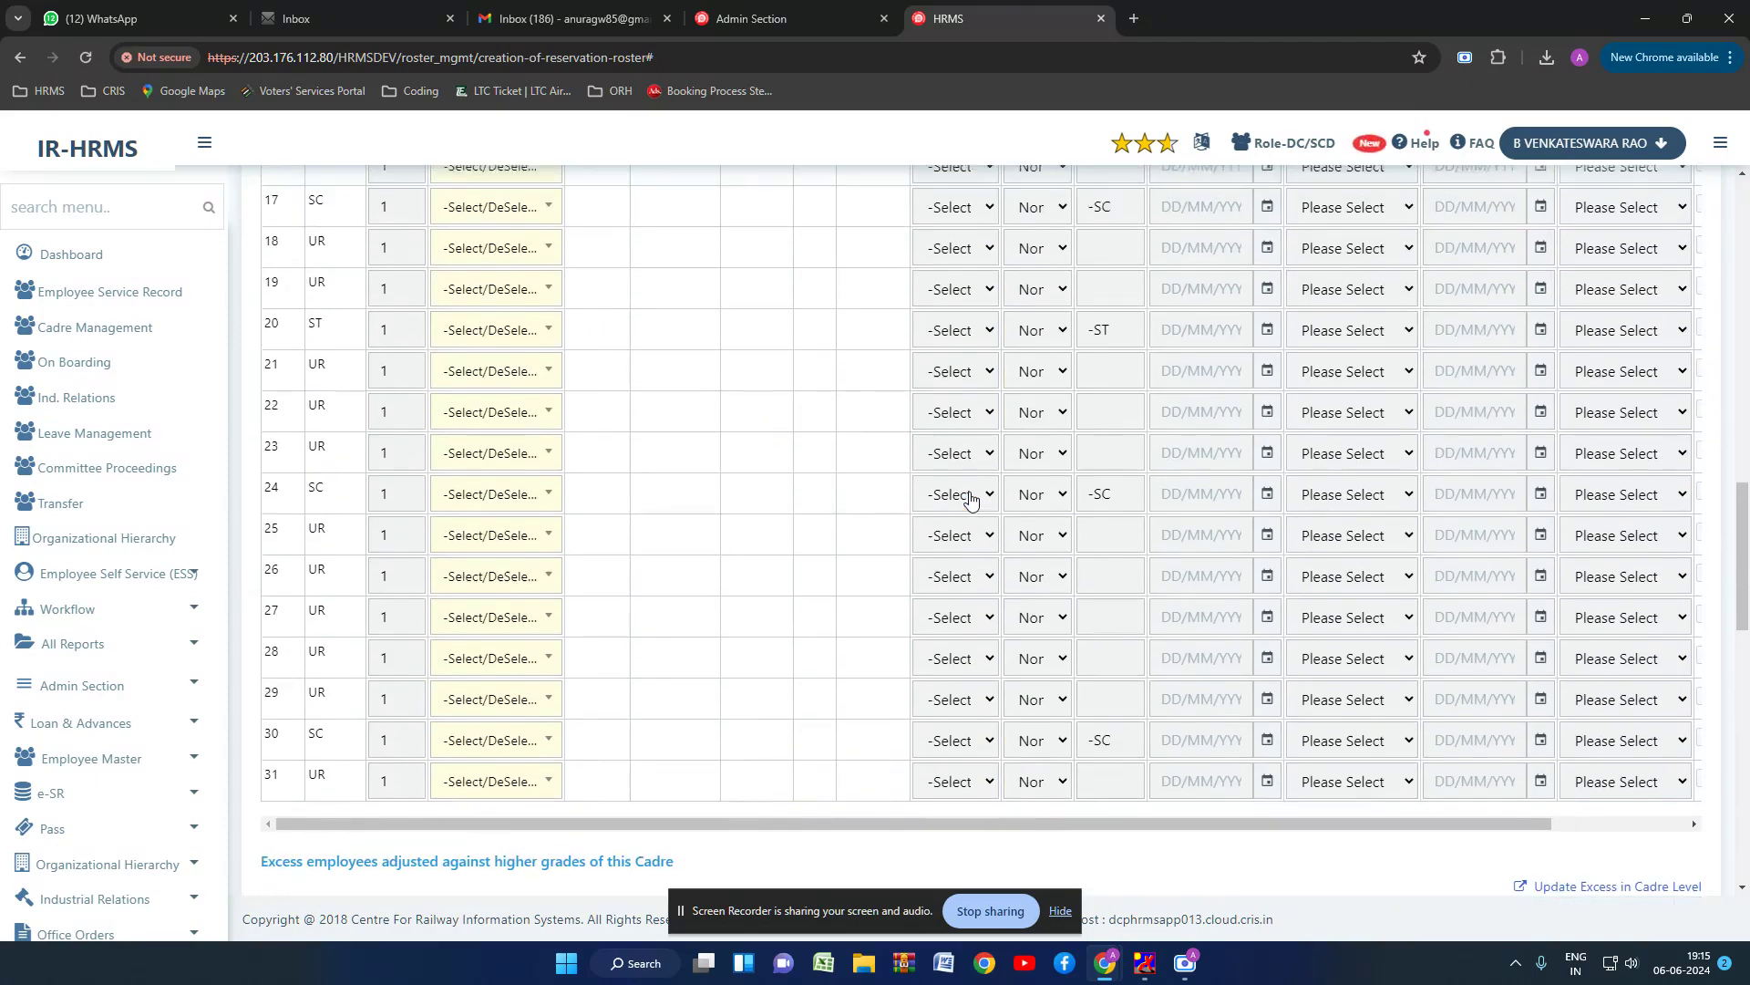
scroll(873, 410, "up", 3)
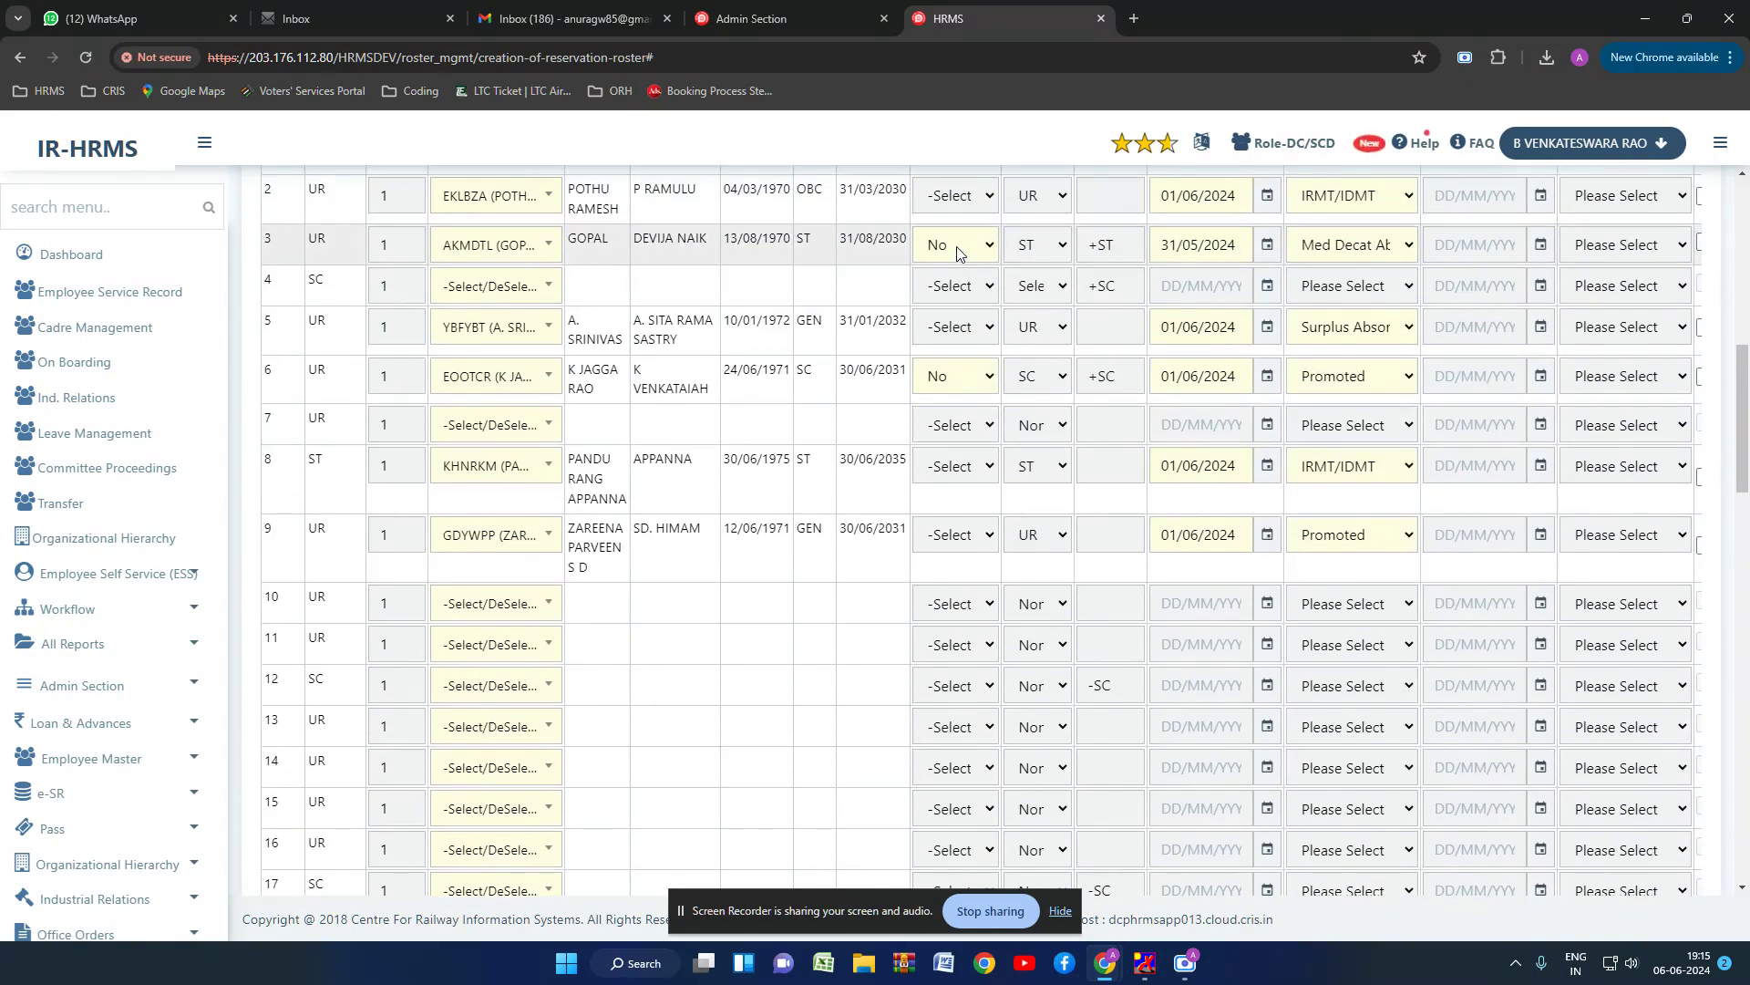
left_click(954, 373)
left_click(951, 422)
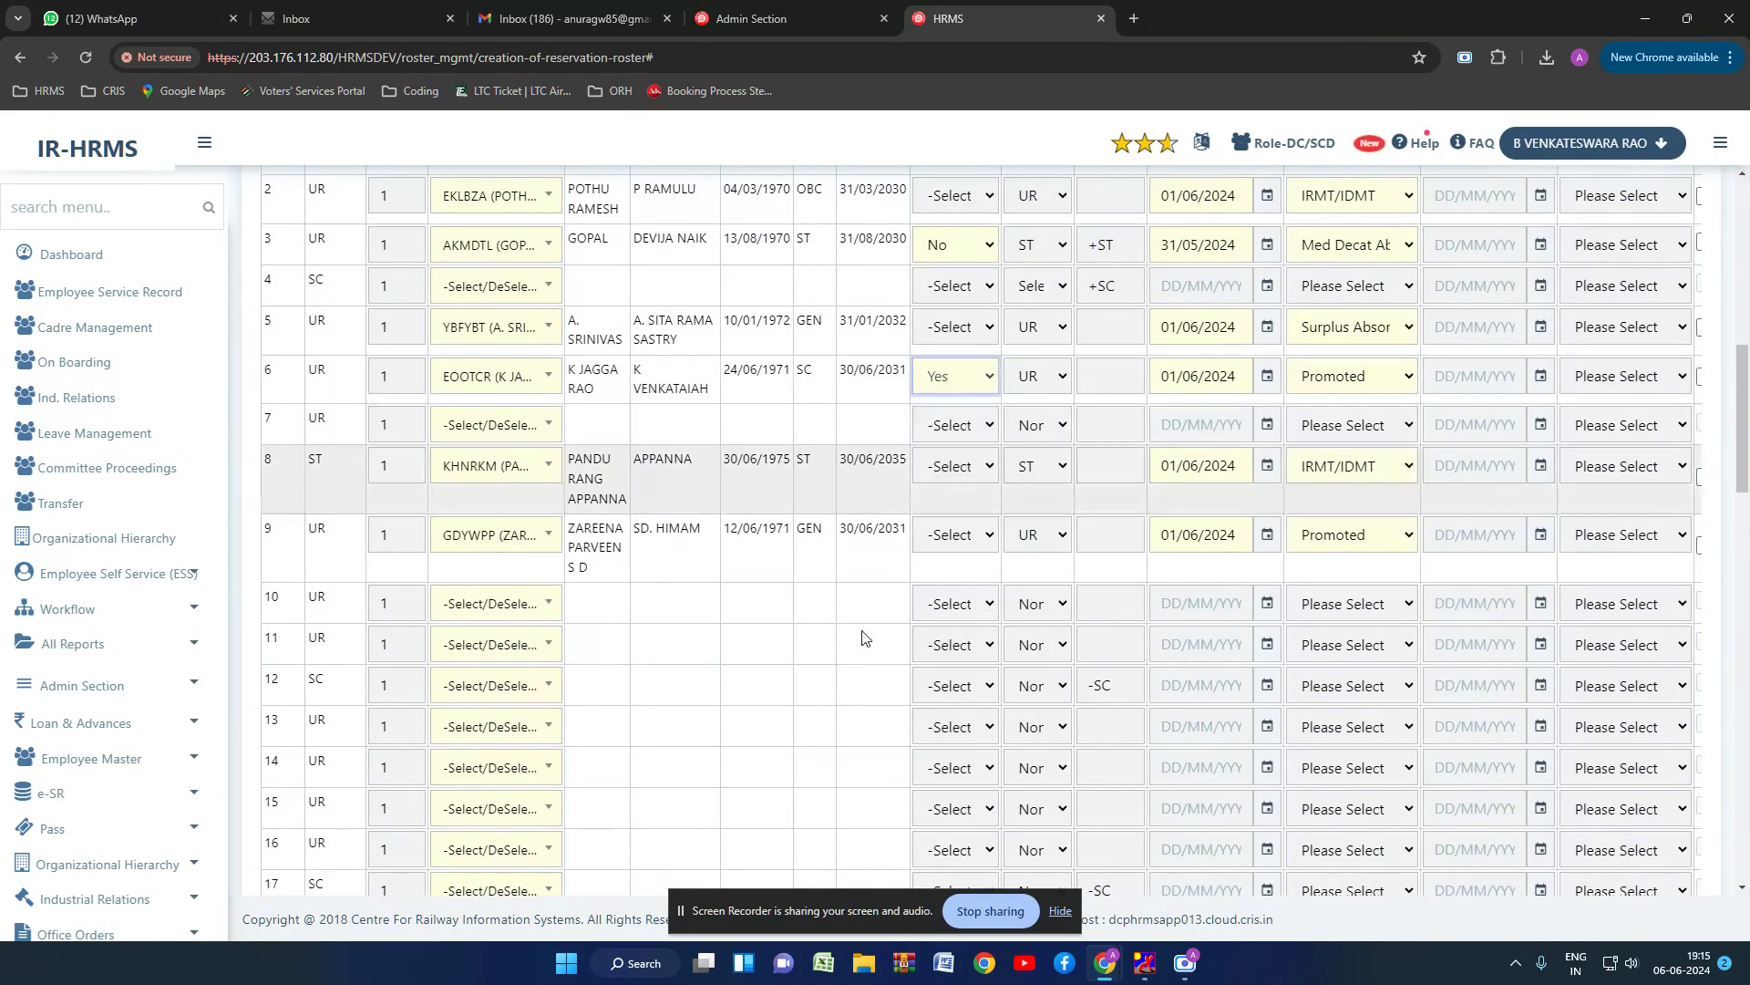
scroll(857, 629, "down", 2)
scroll(845, 670, "down", 11)
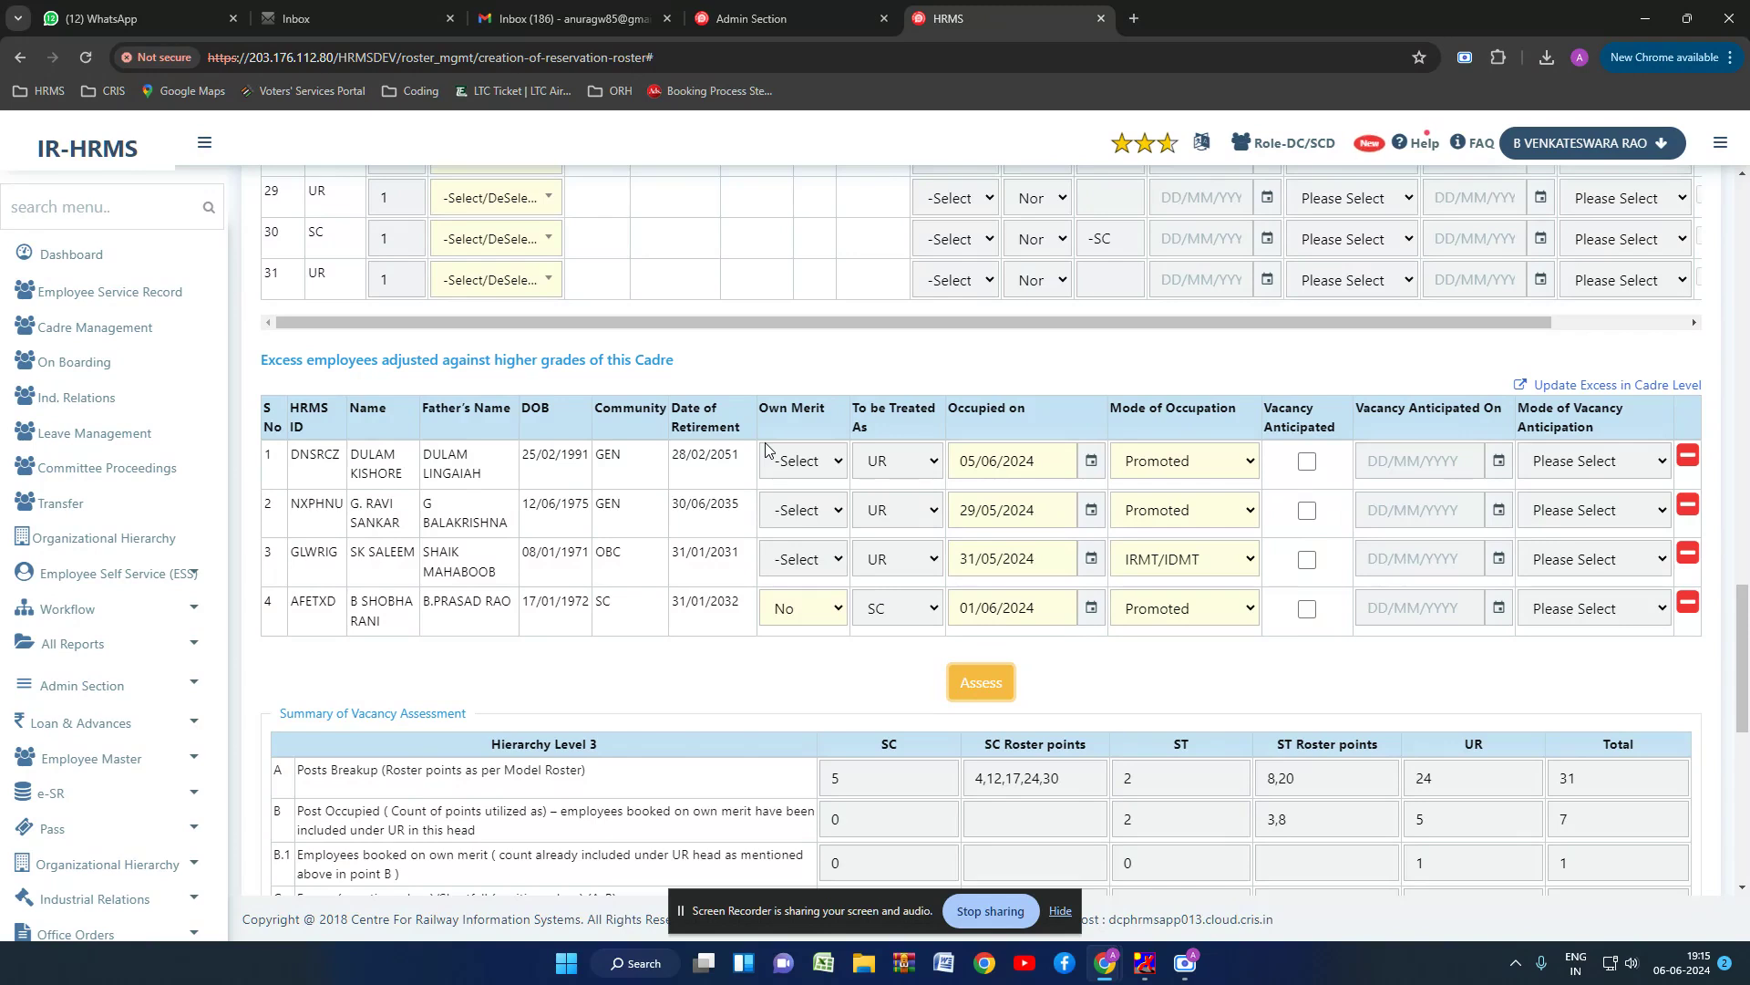
scroll(766, 448, "down", 1)
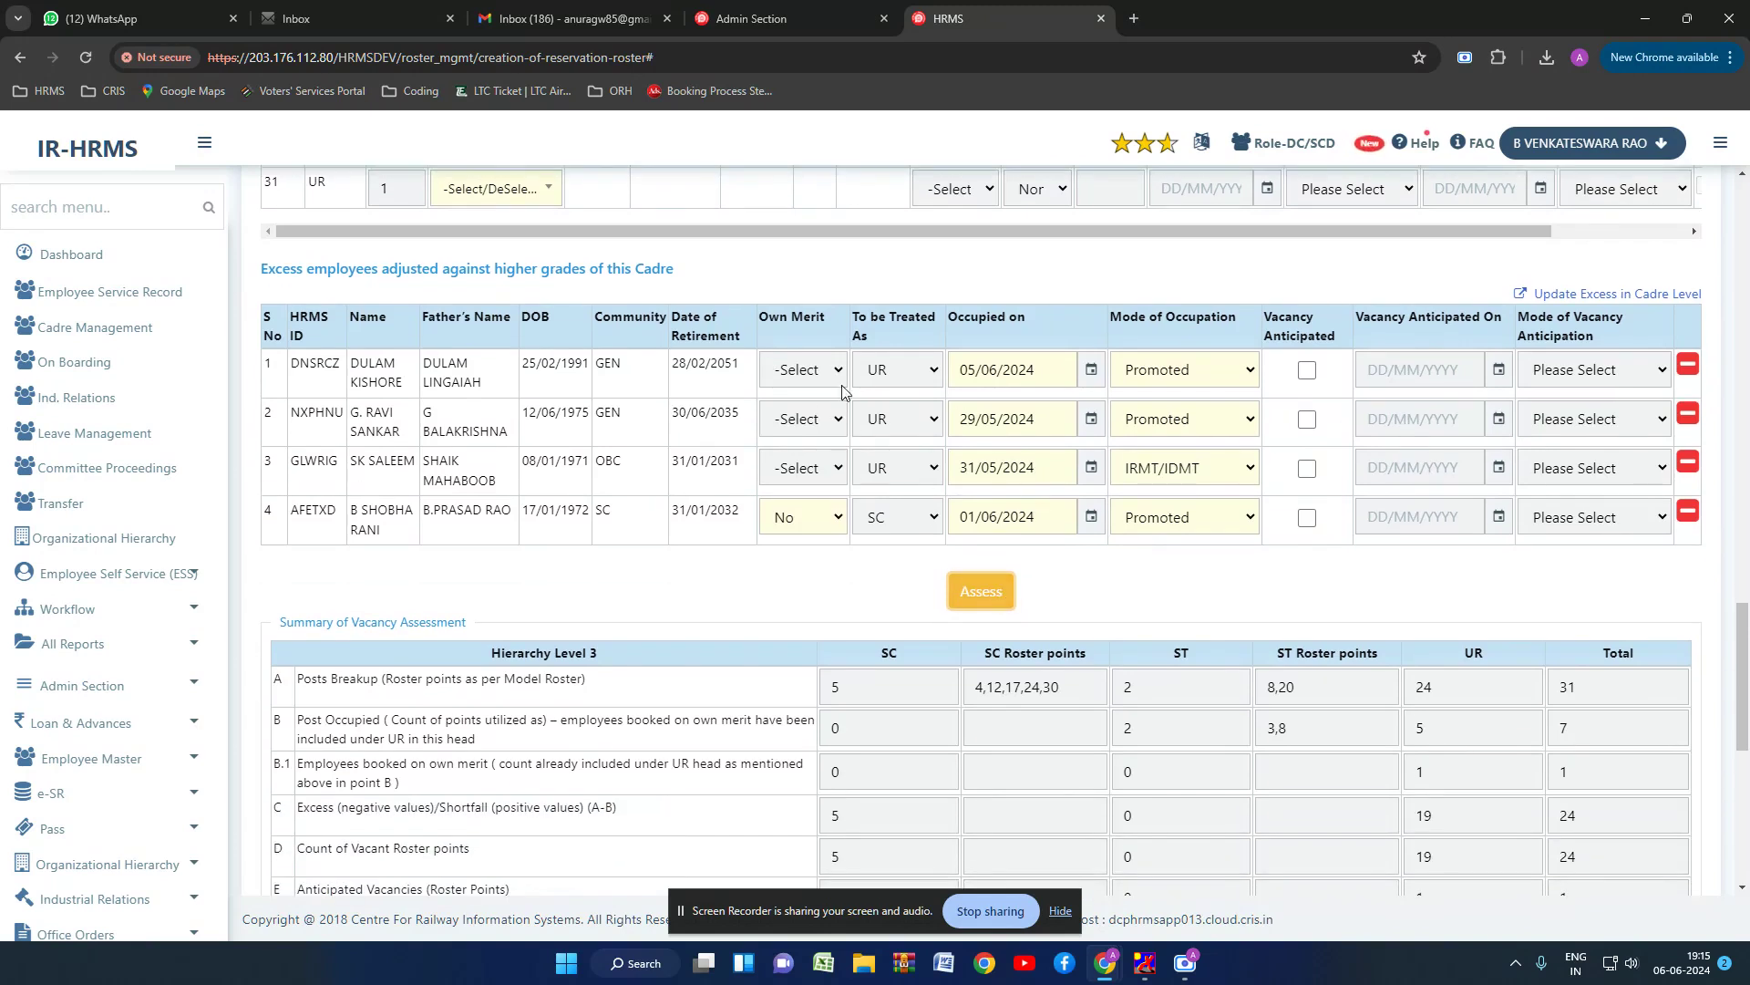
scroll(907, 563, "down", 2)
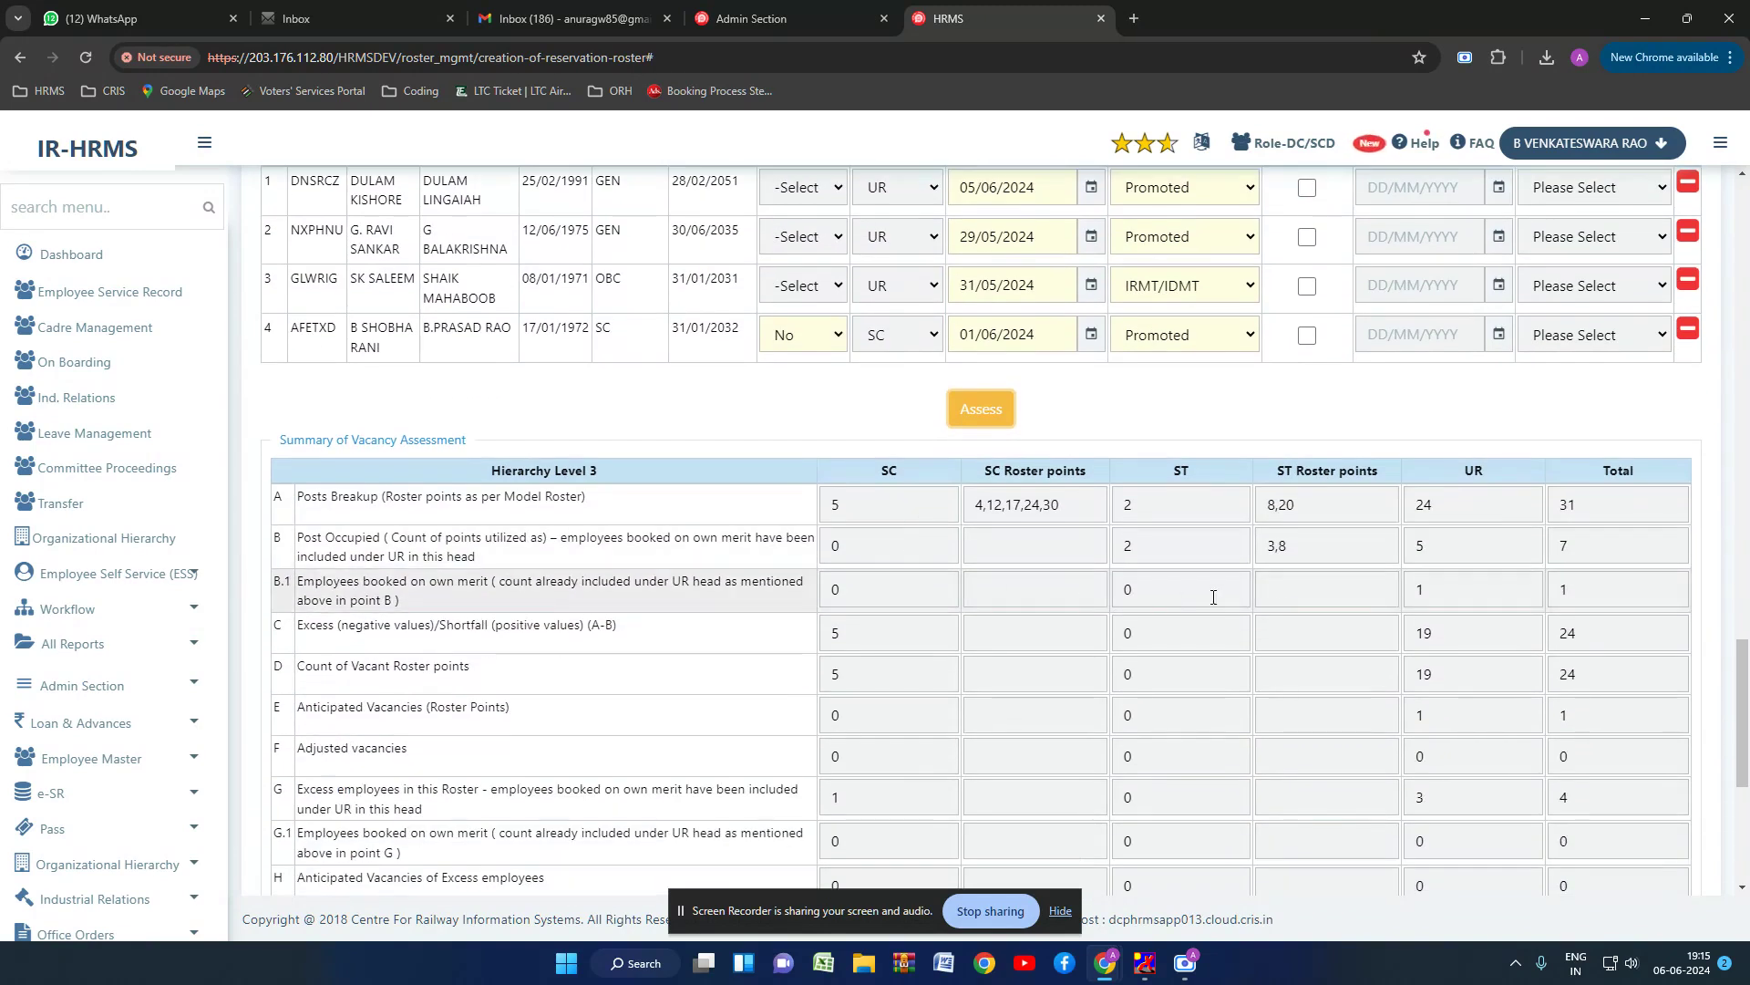
left_click_drag(644, 500, 822, 499)
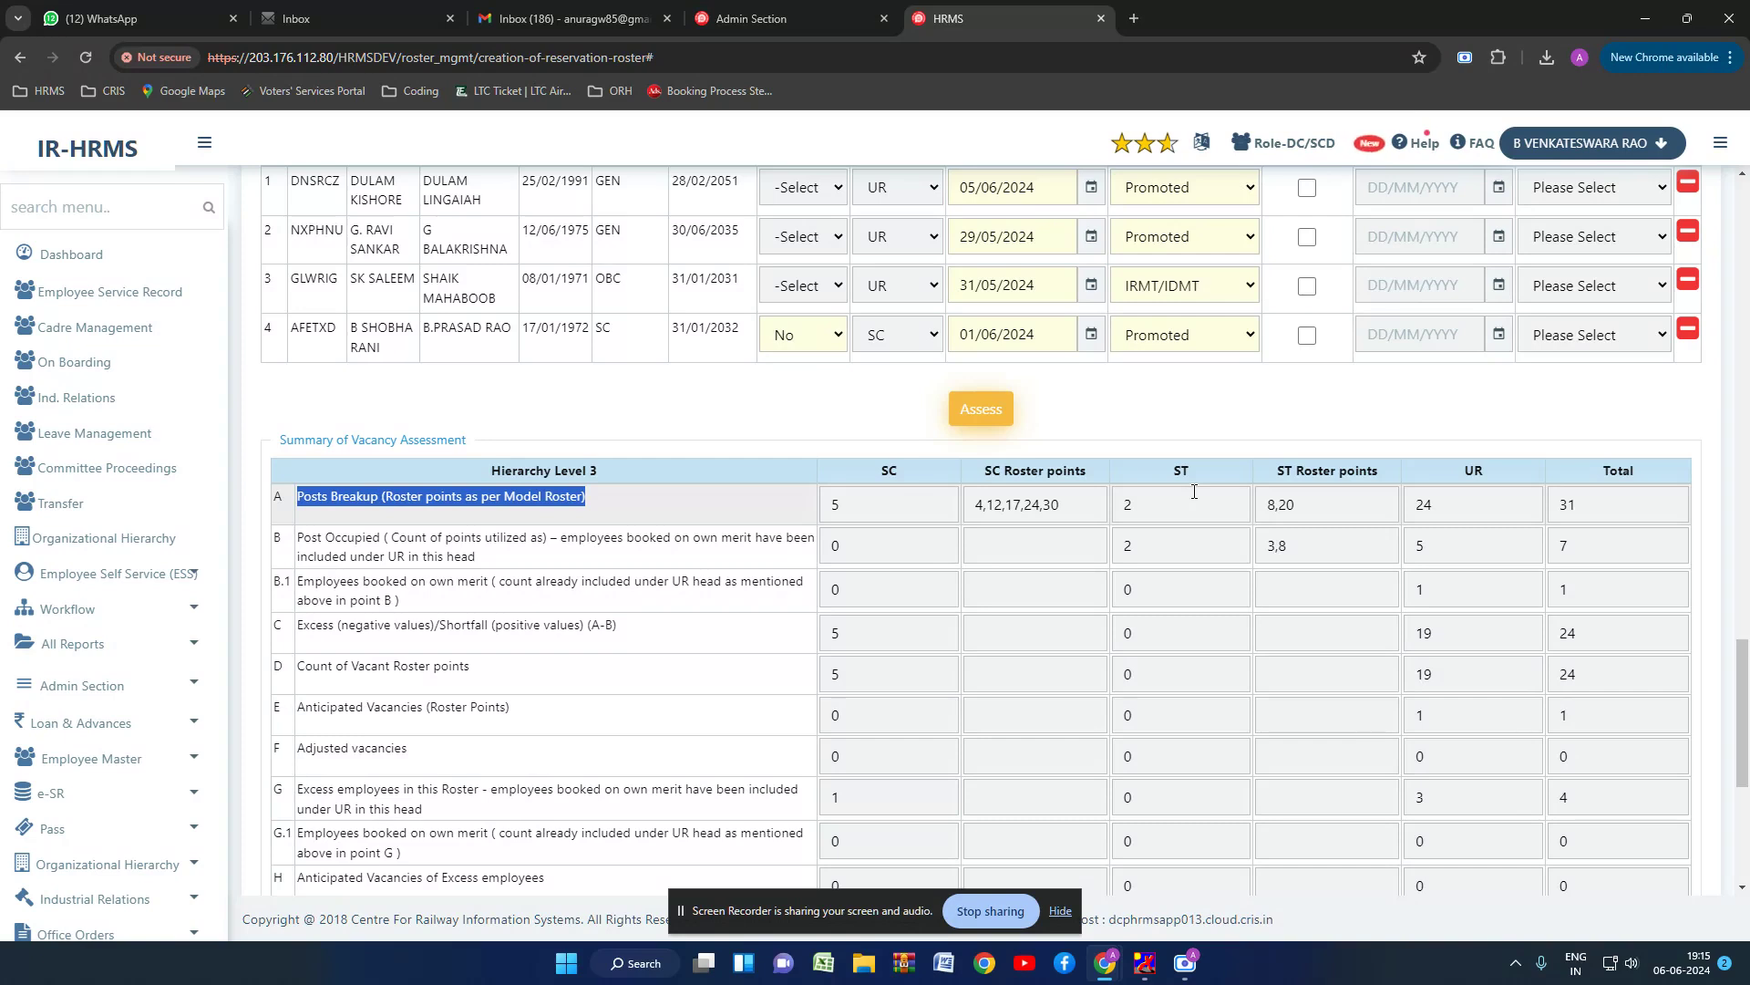
left_click(783, 544)
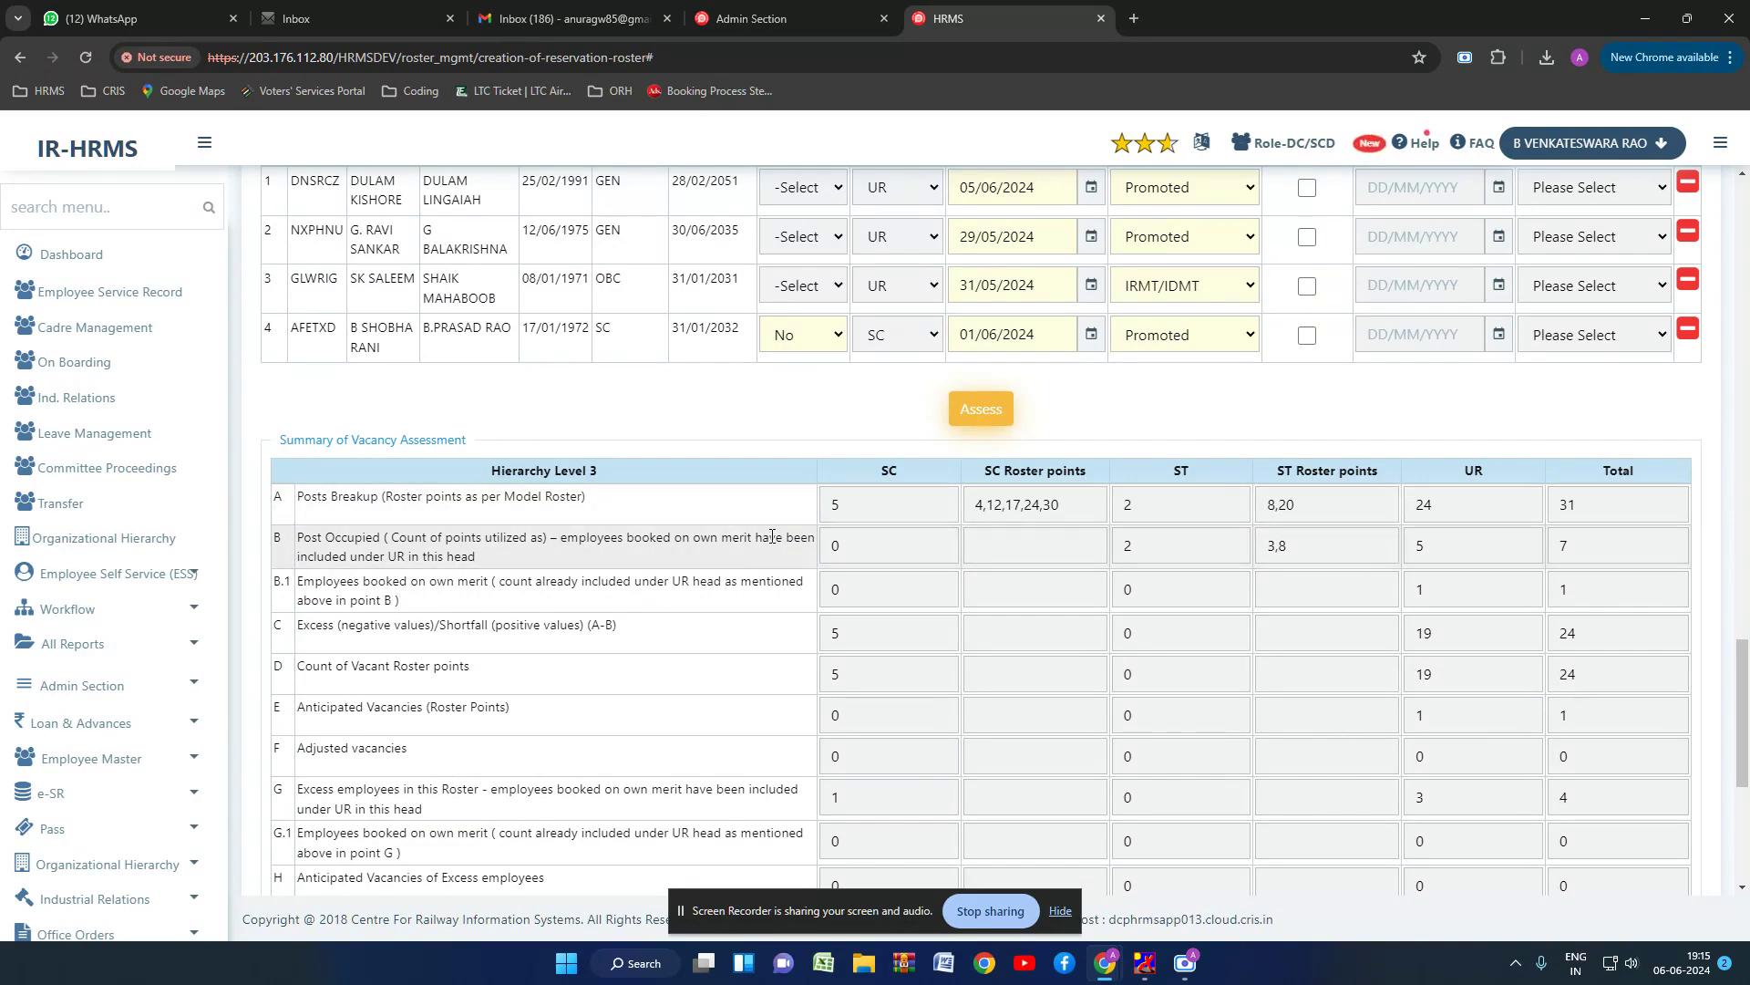
double_click(1300, 550)
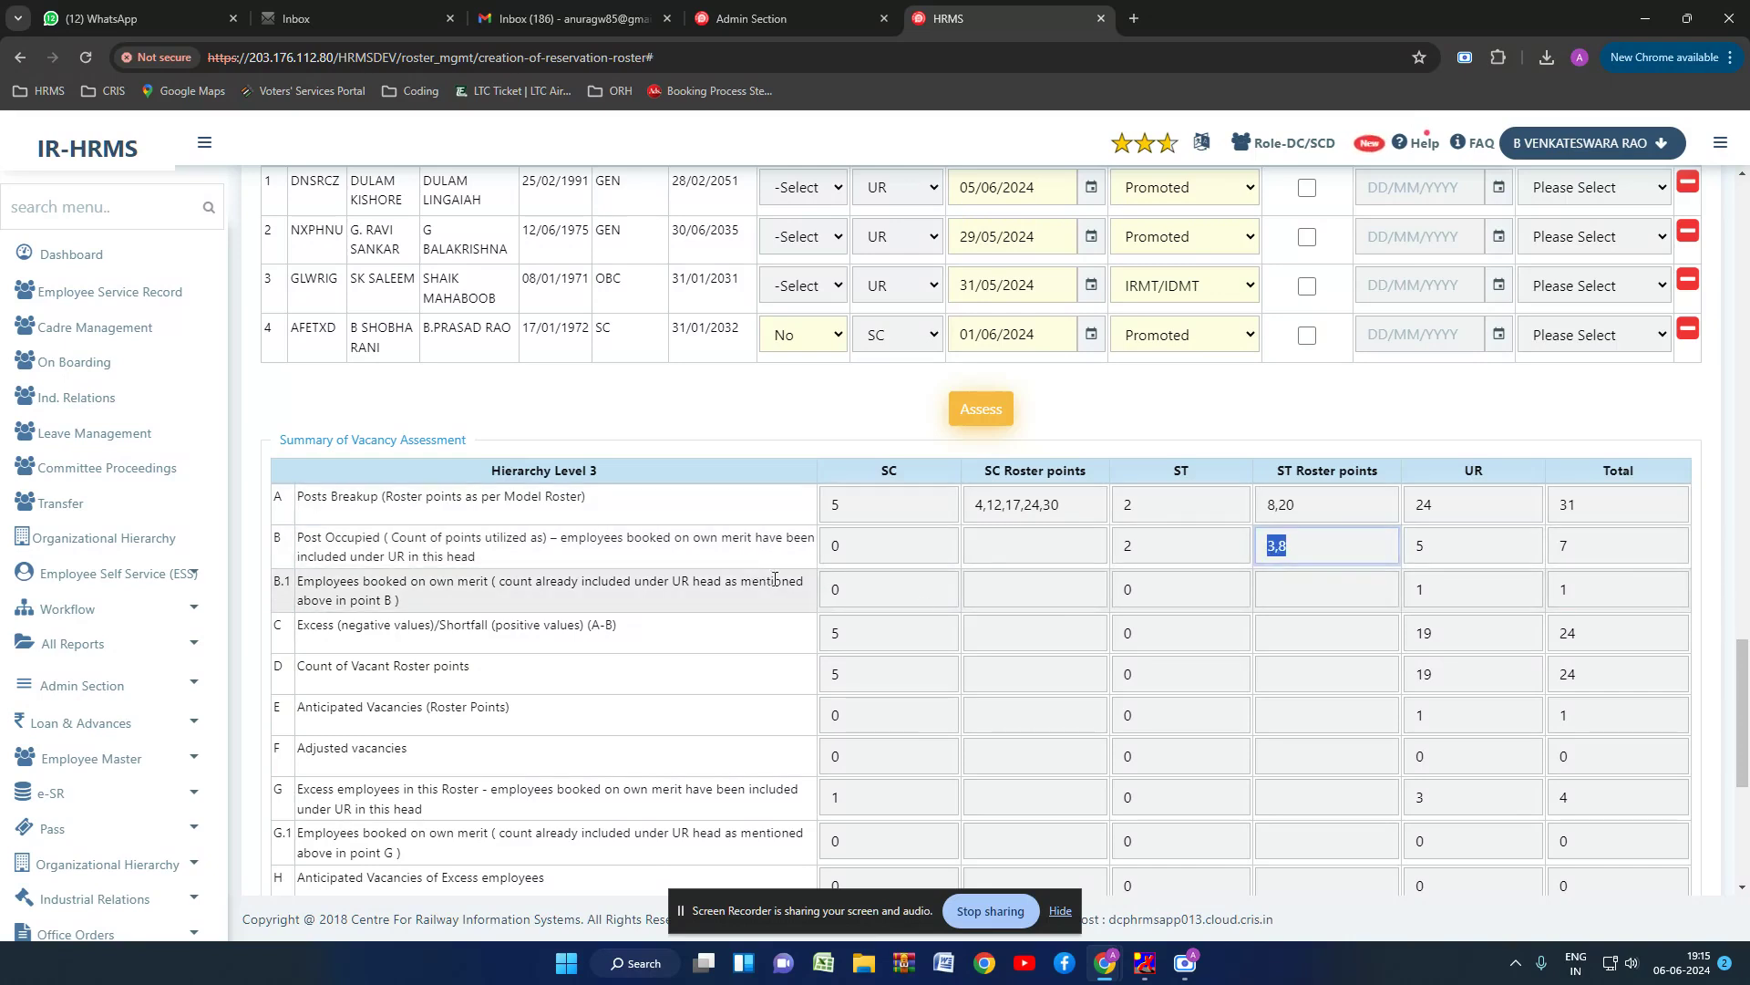
double_click(1430, 586)
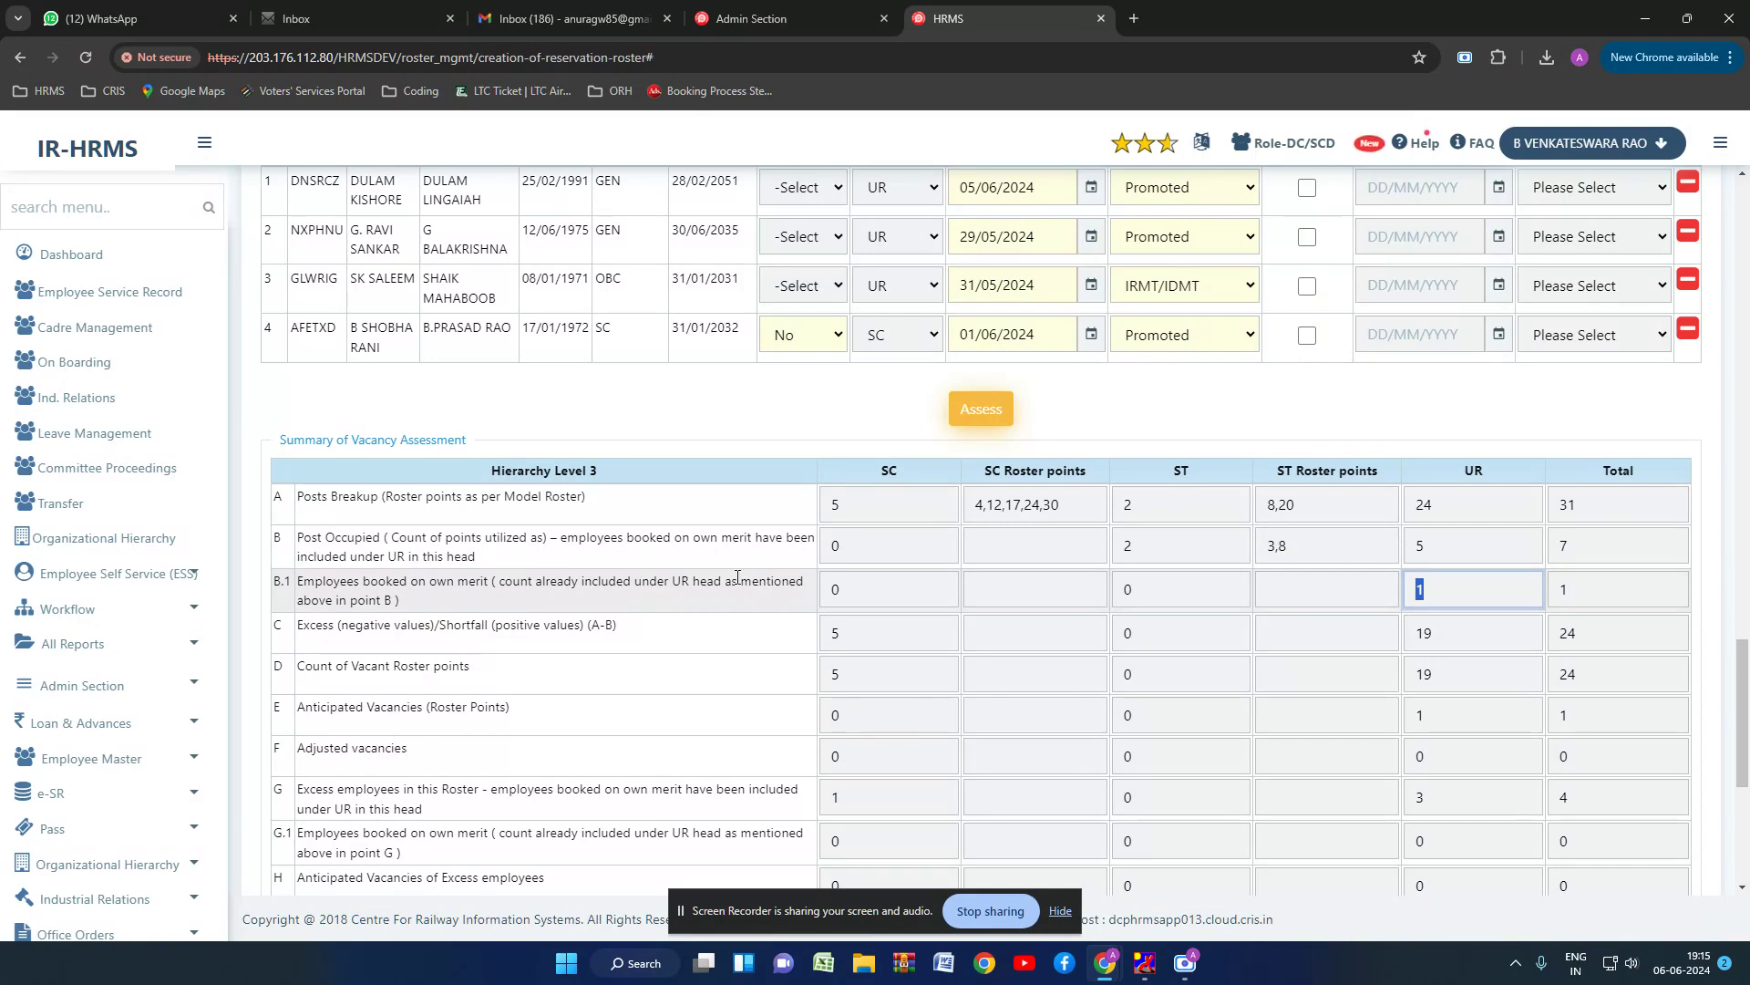
scroll(660, 569, "down", 1)
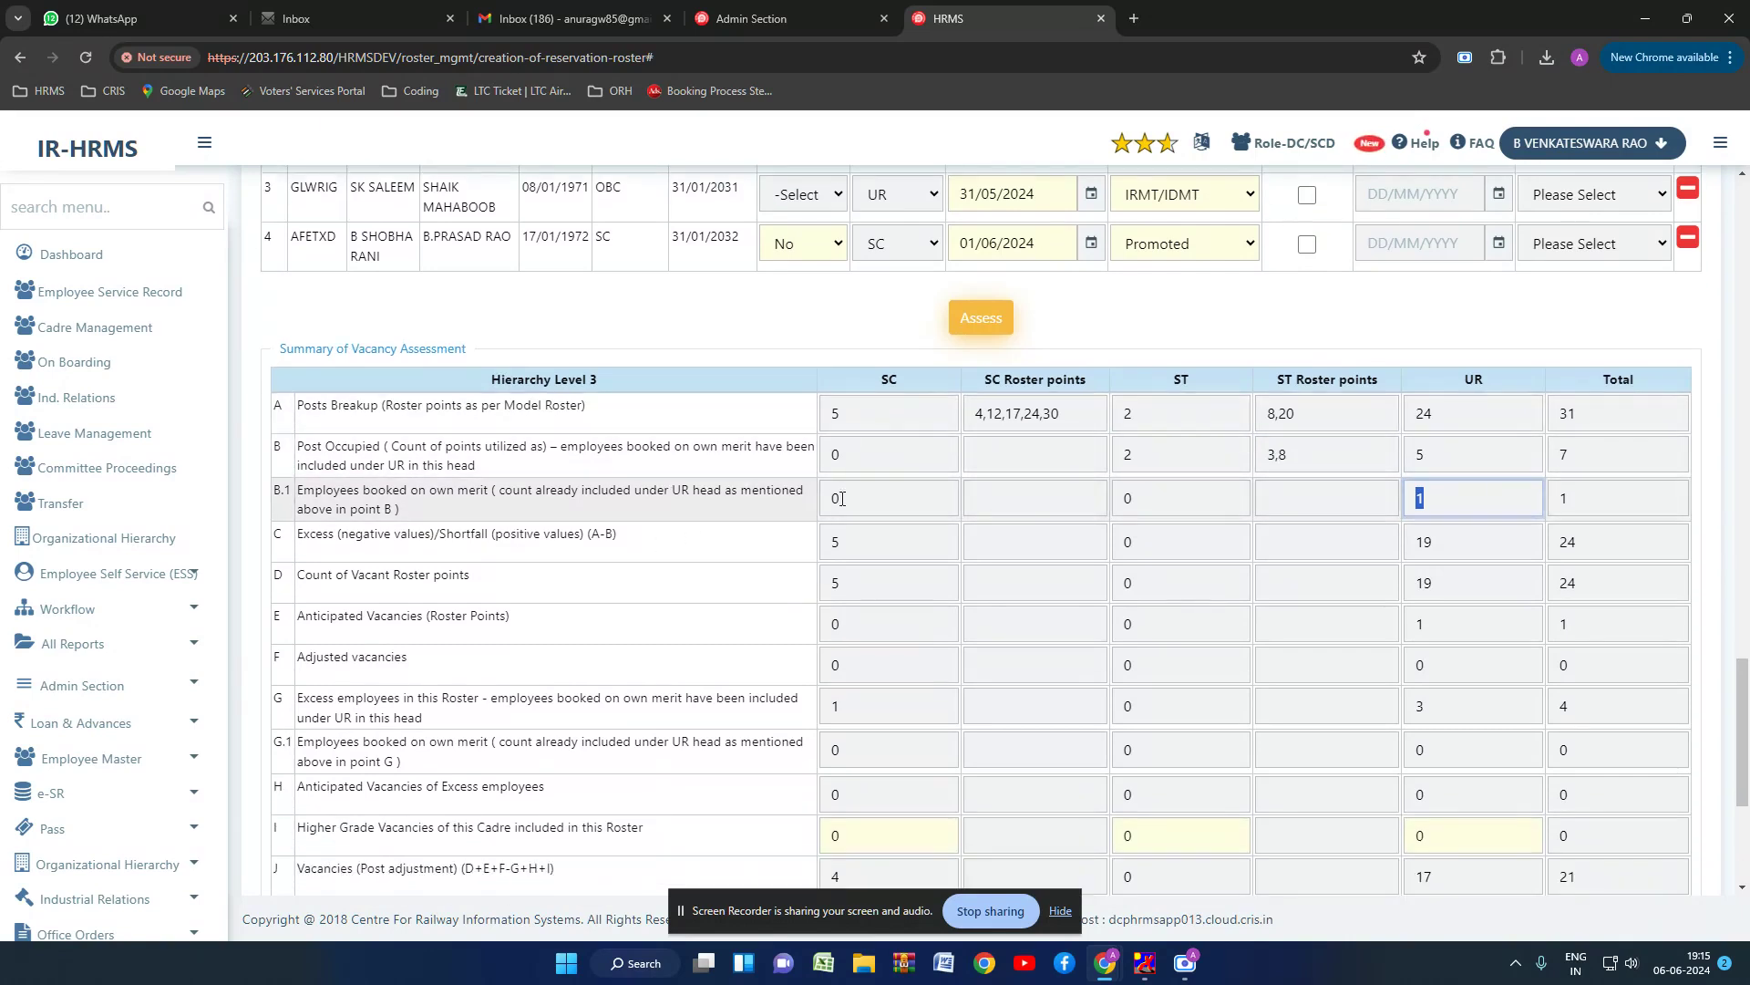
double_click(836, 544)
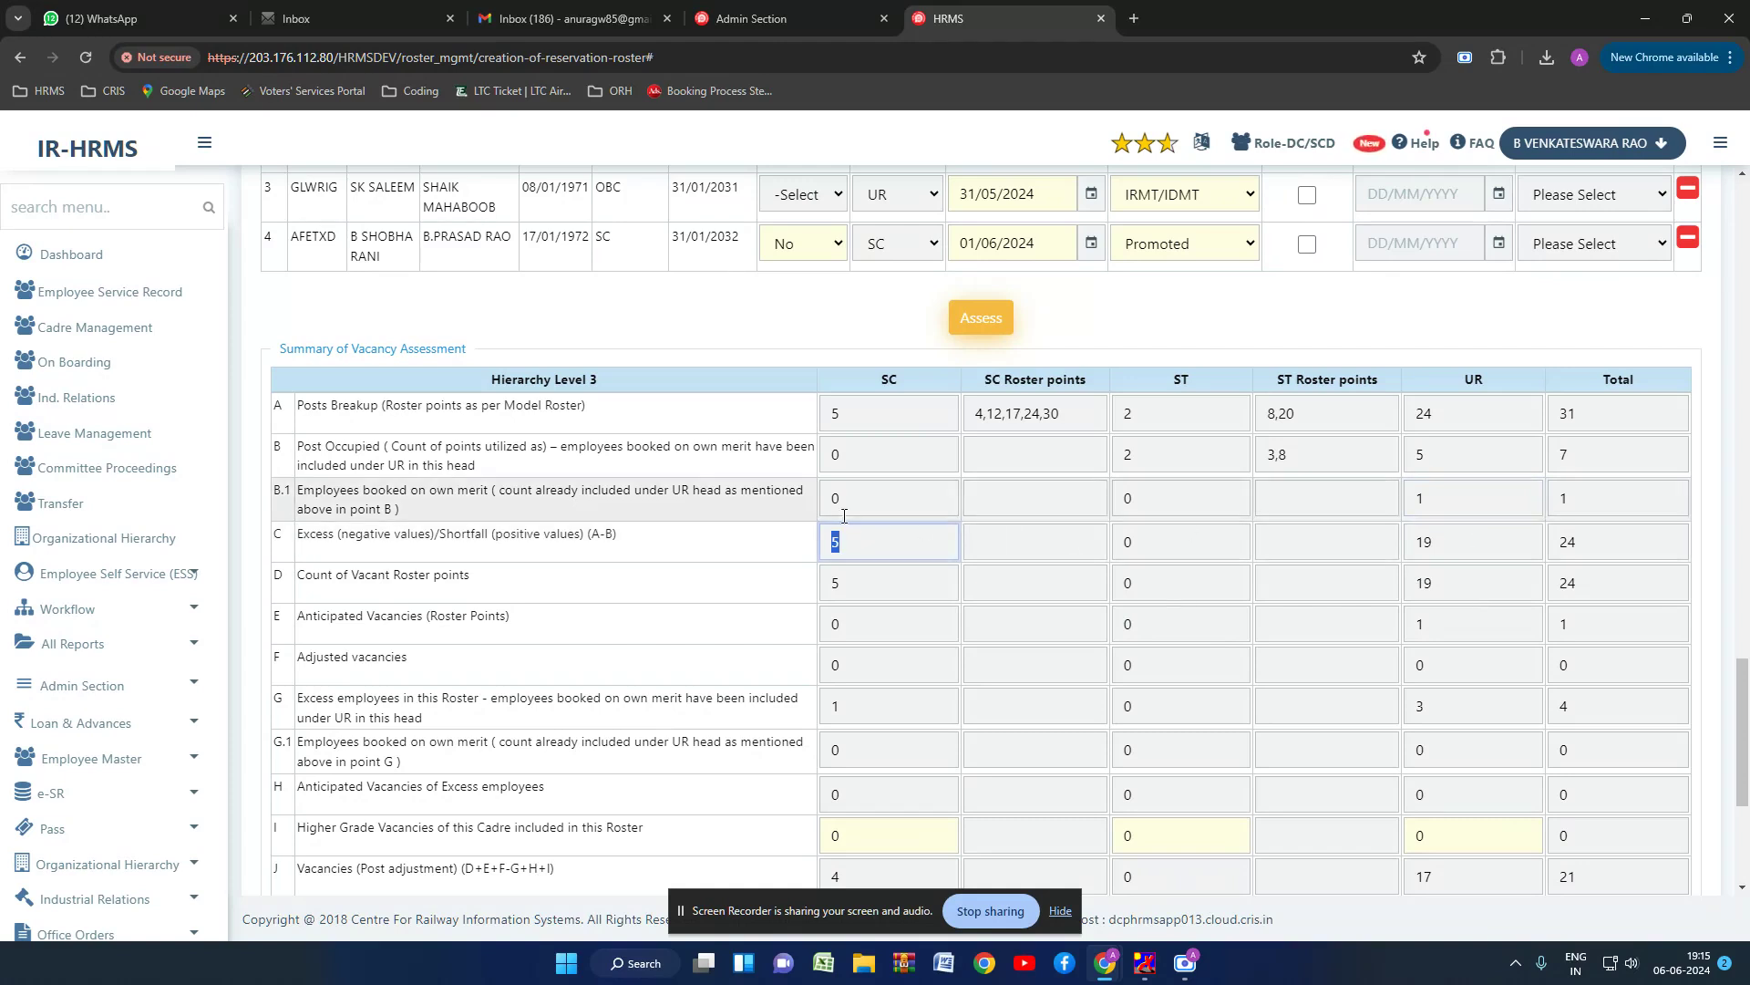
left_click(769, 548)
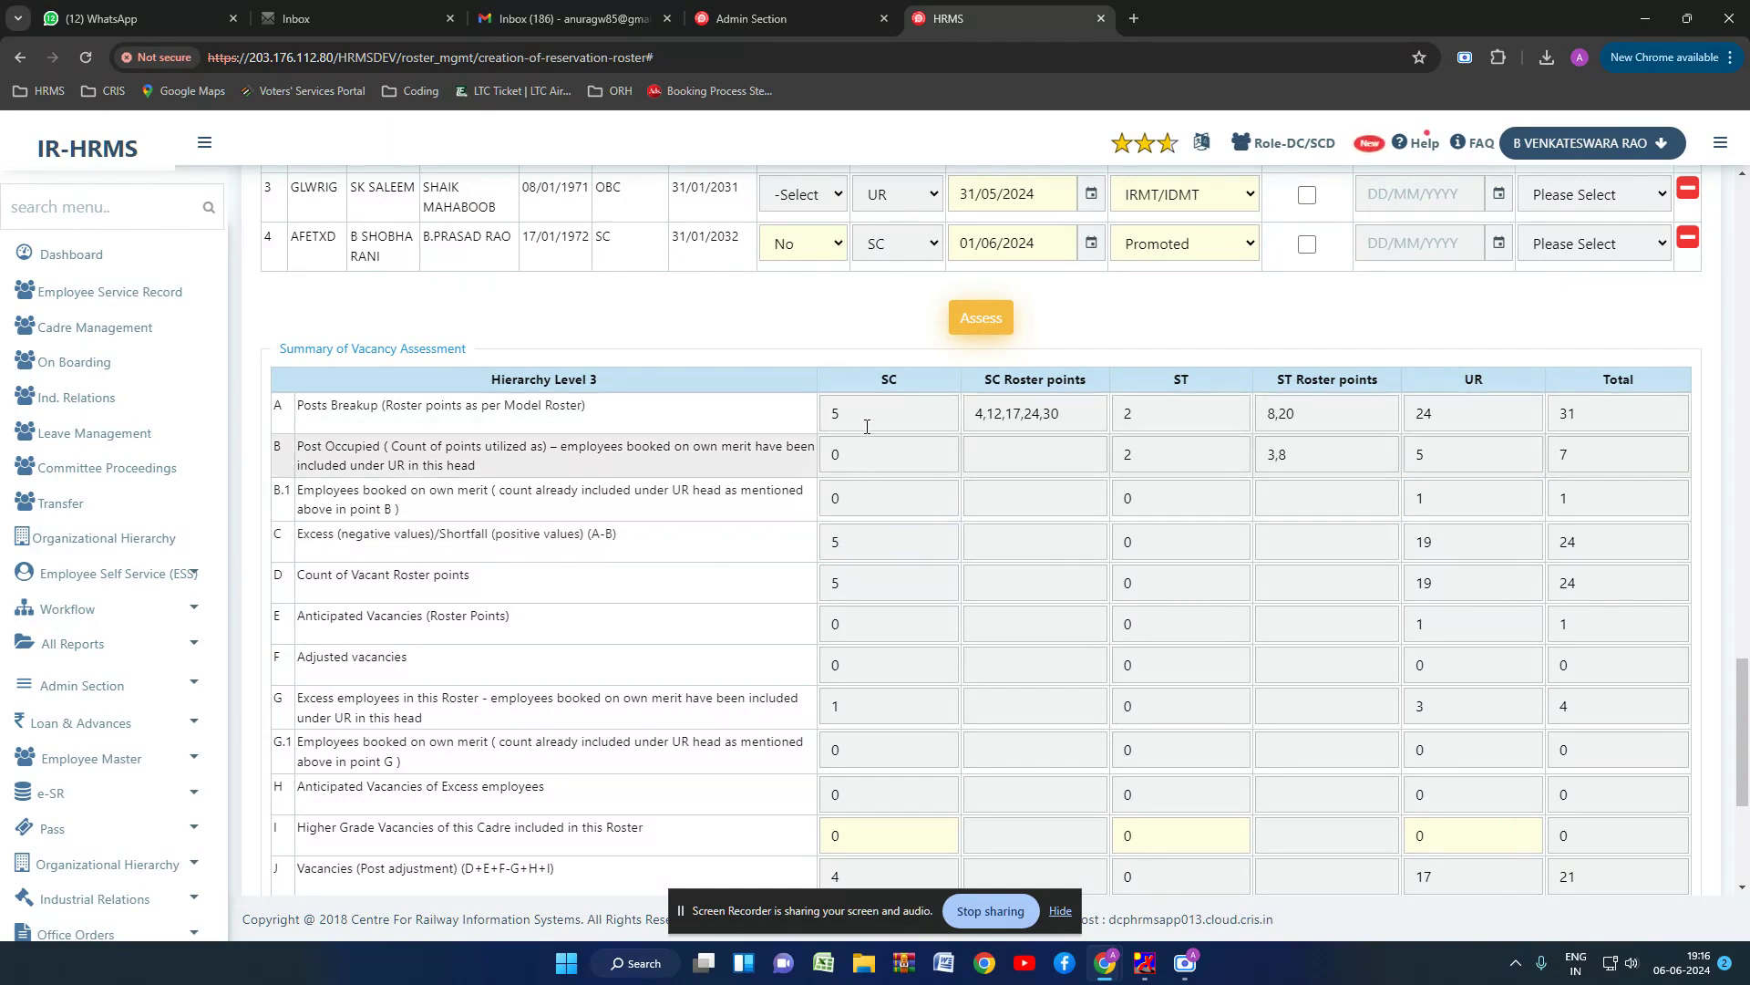
double_click(832, 540)
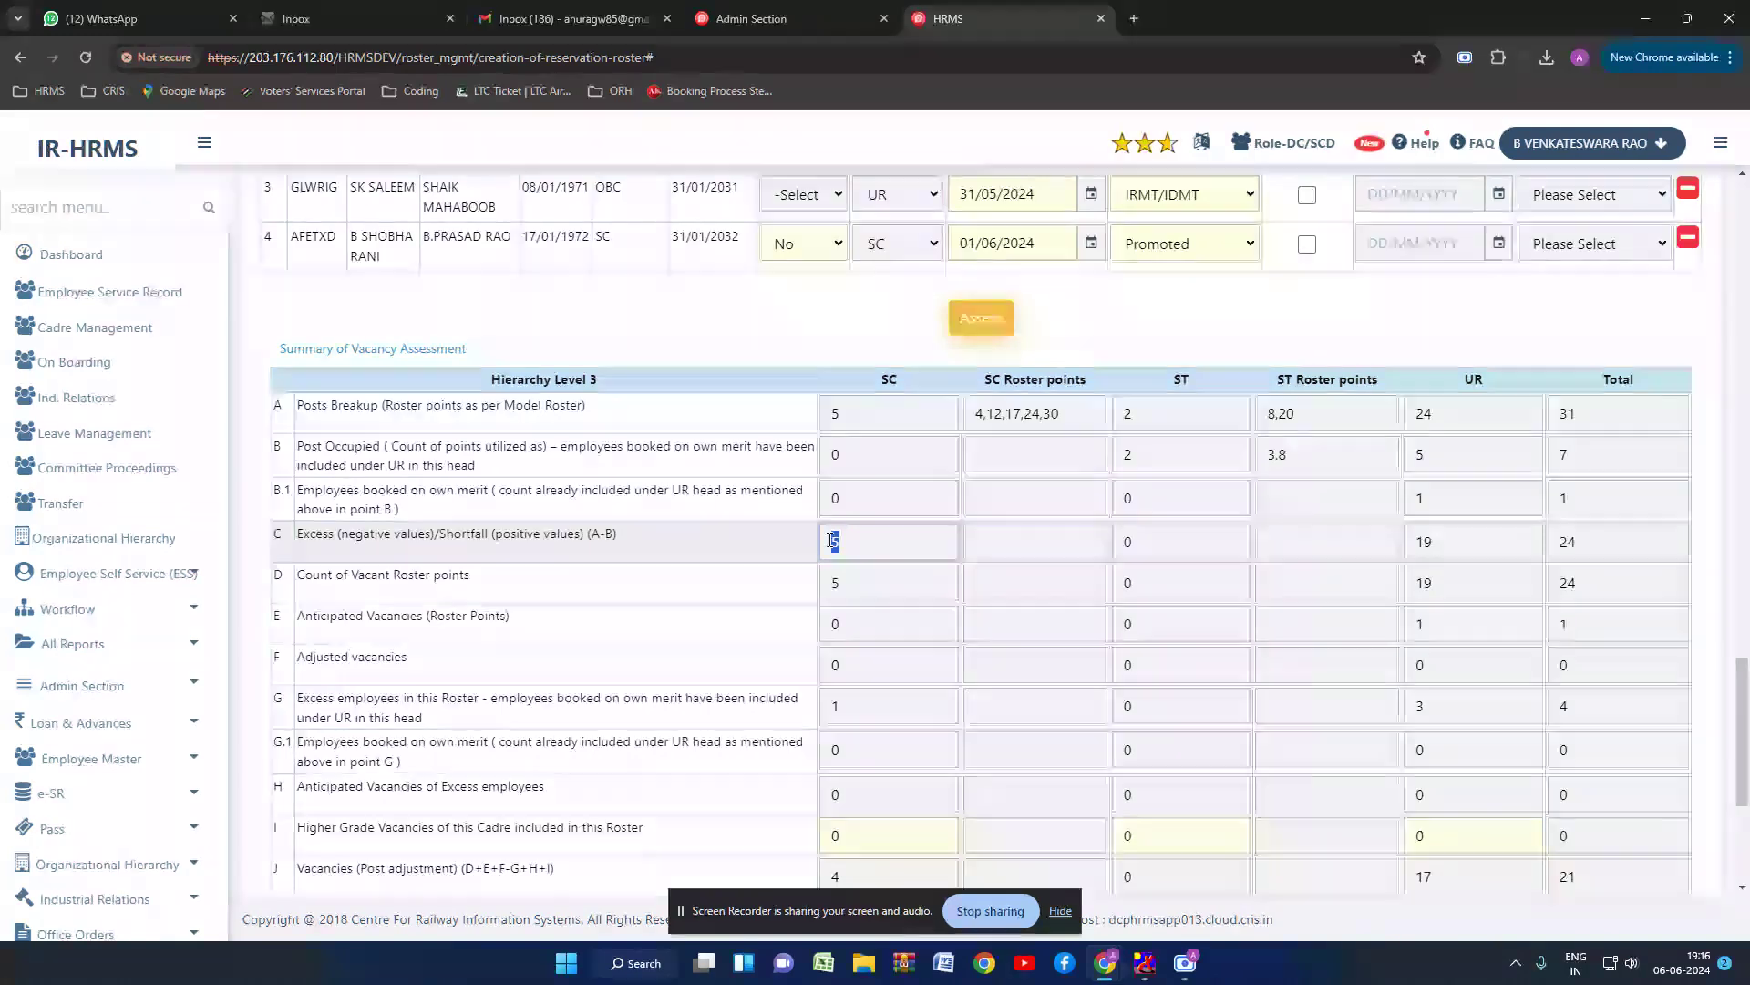
left_click(1130, 549)
double_click(1424, 542)
double_click(1550, 552)
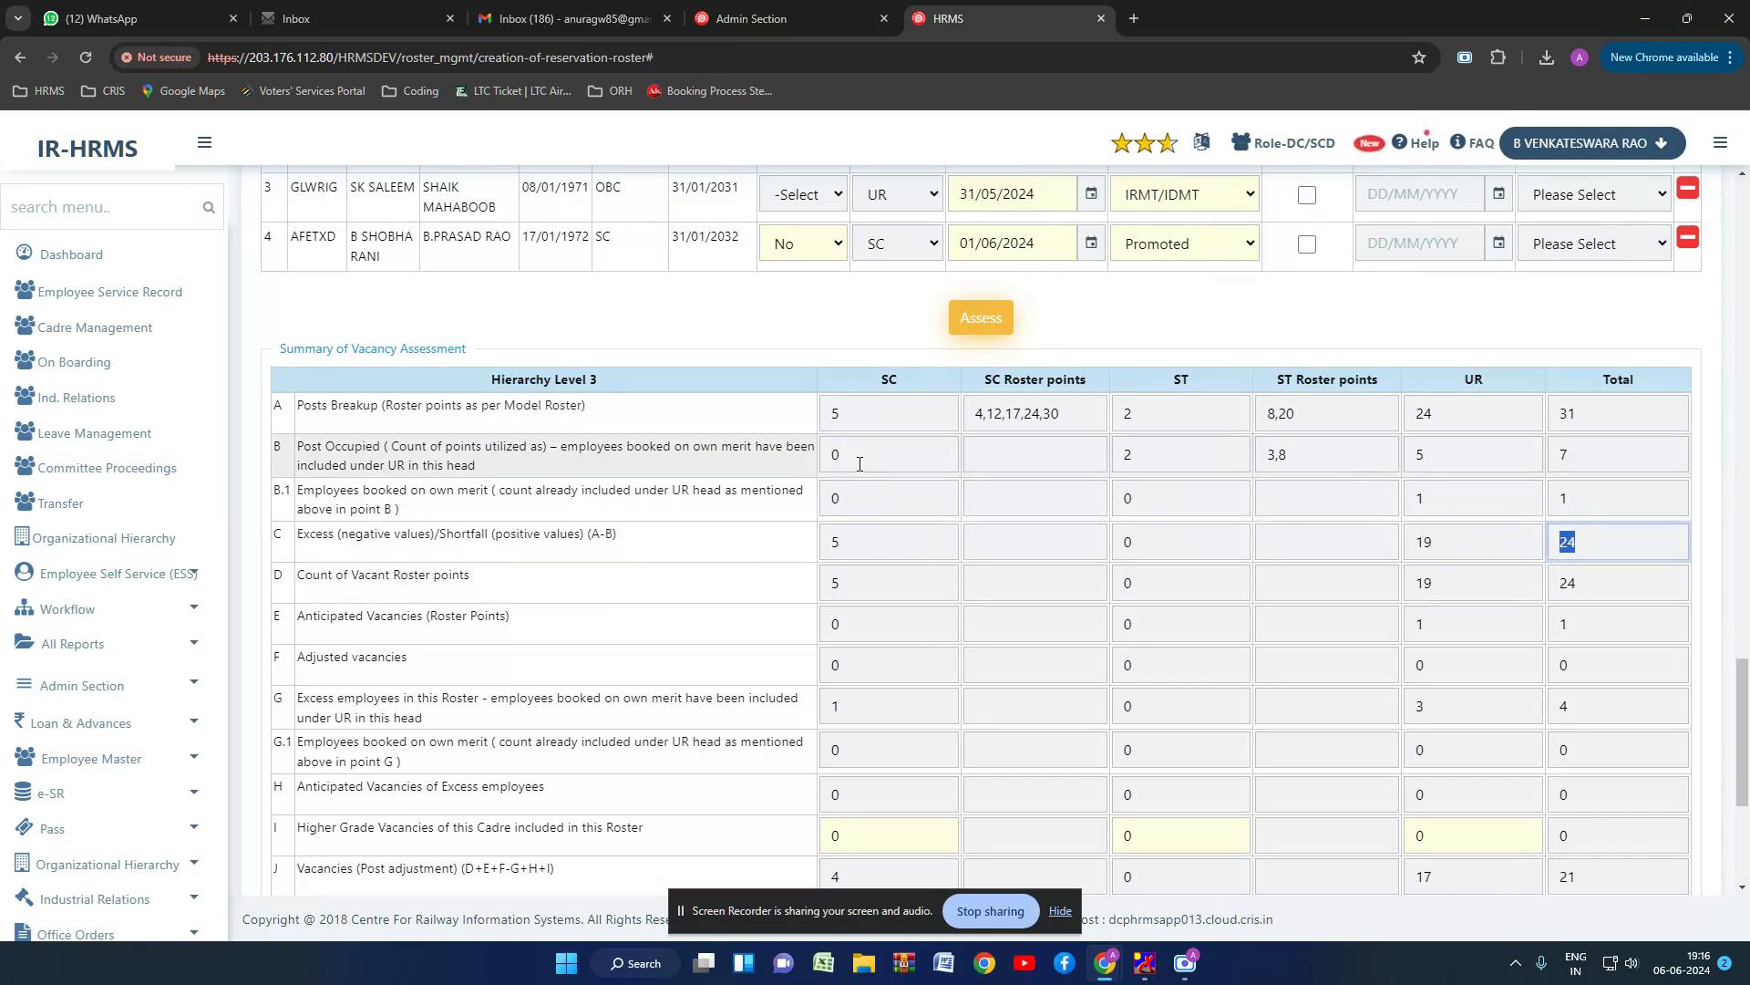
left_click_drag(856, 462, 830, 460)
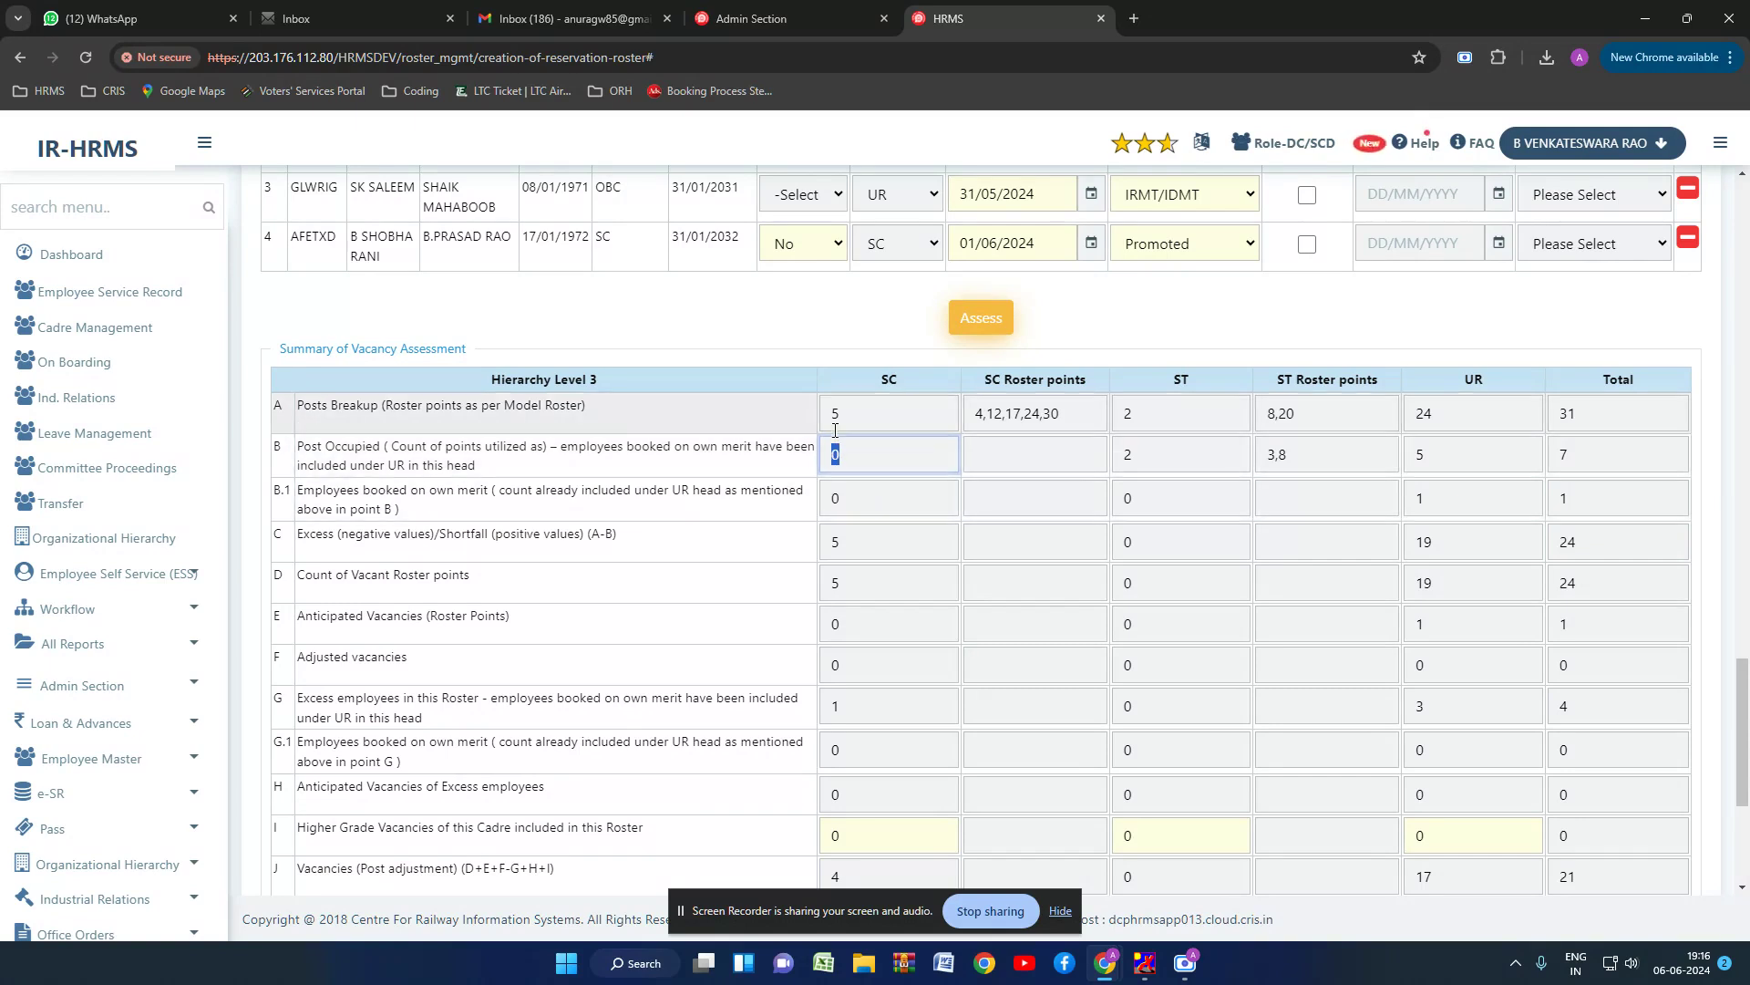
left_click(846, 540)
left_click_drag(846, 540, 829, 542)
left_click(827, 541)
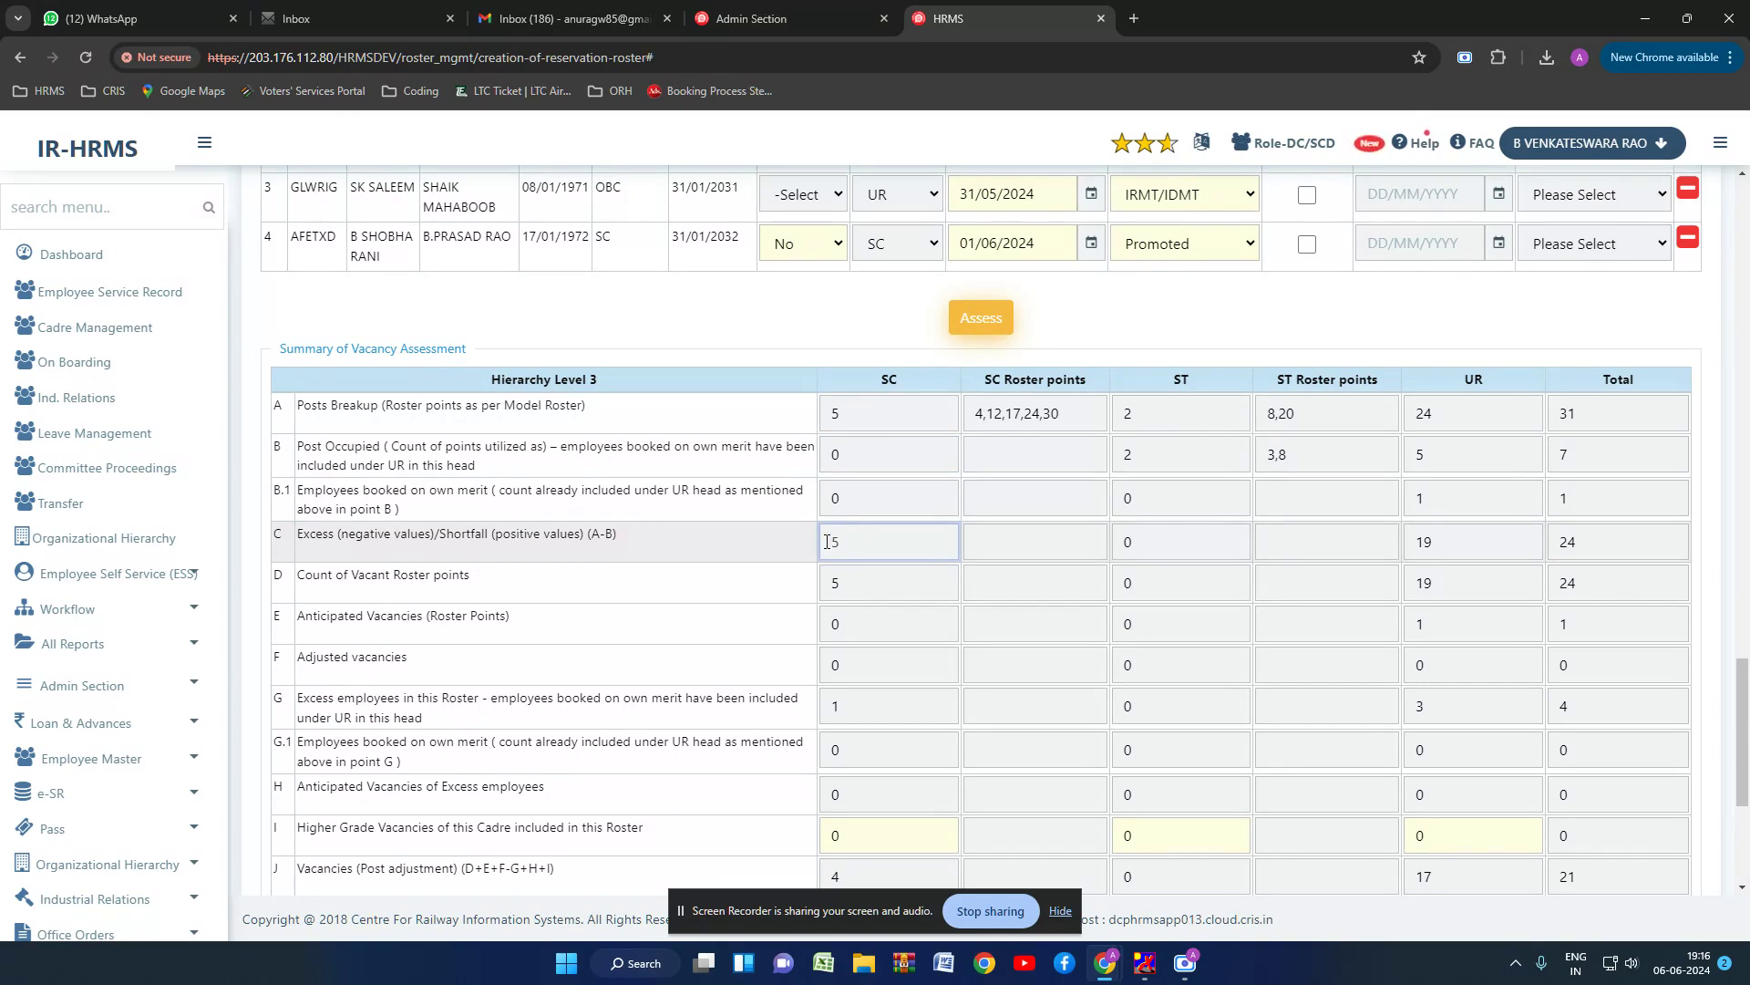
left_click(854, 594)
left_click_drag(854, 594, 823, 594)
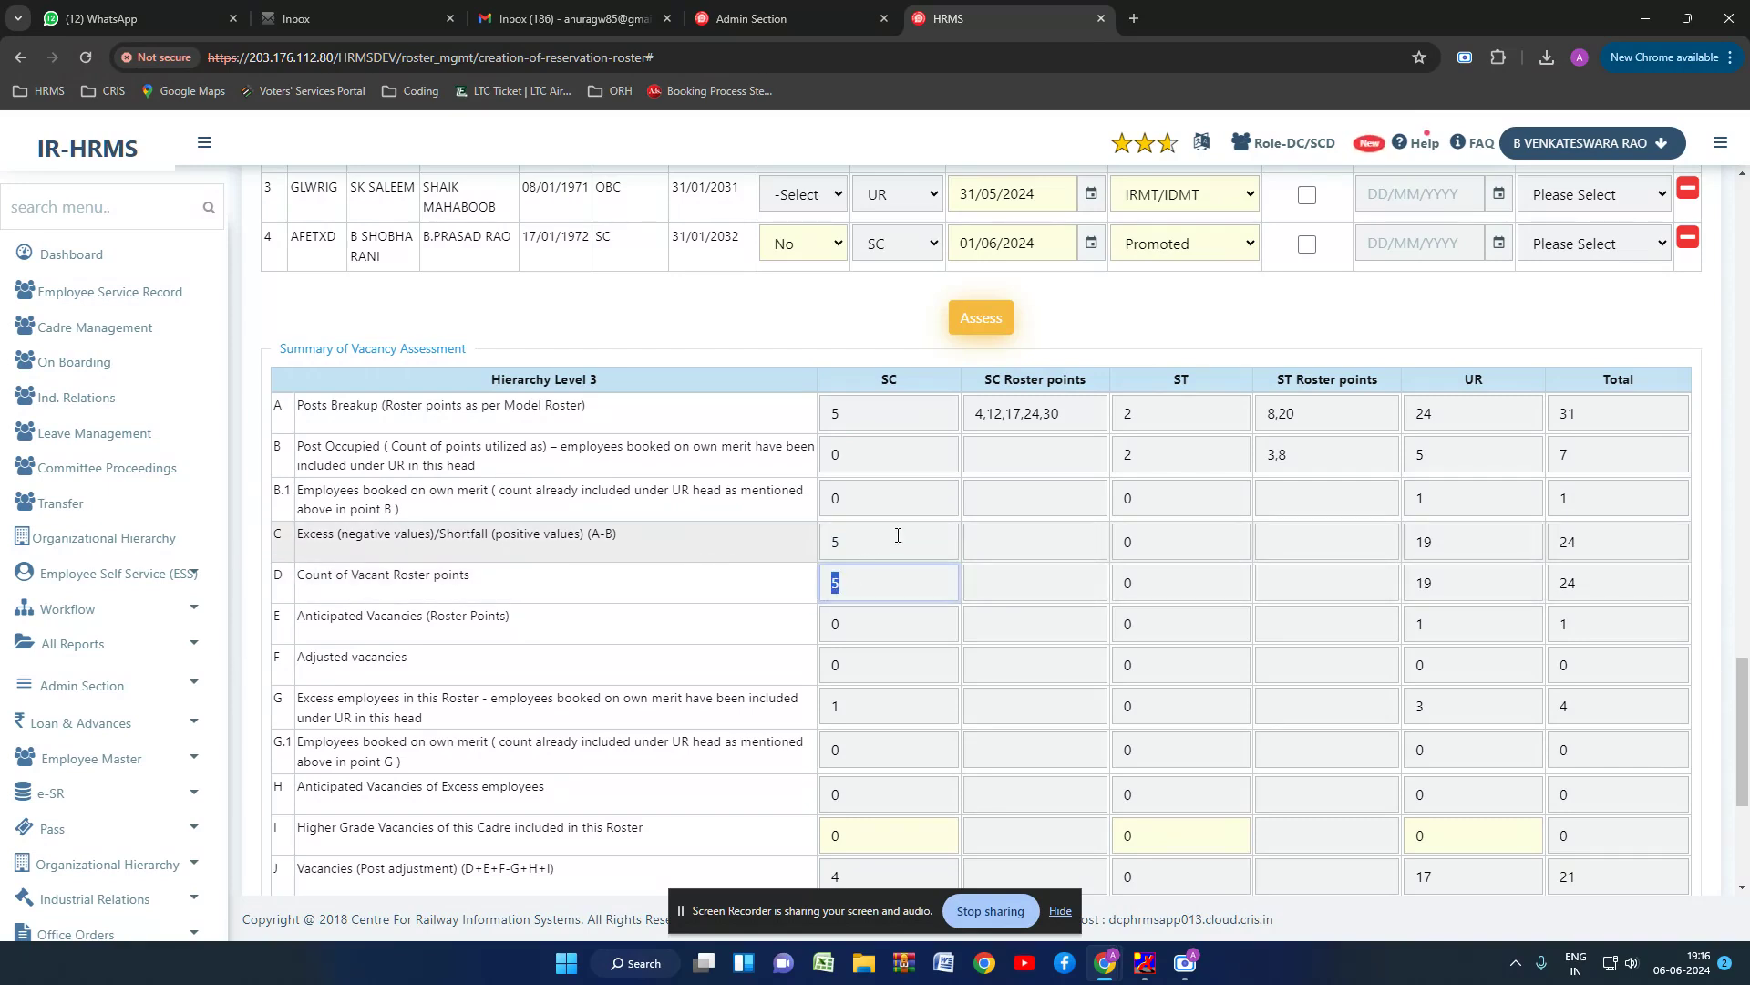
left_click_drag(875, 536, 835, 539)
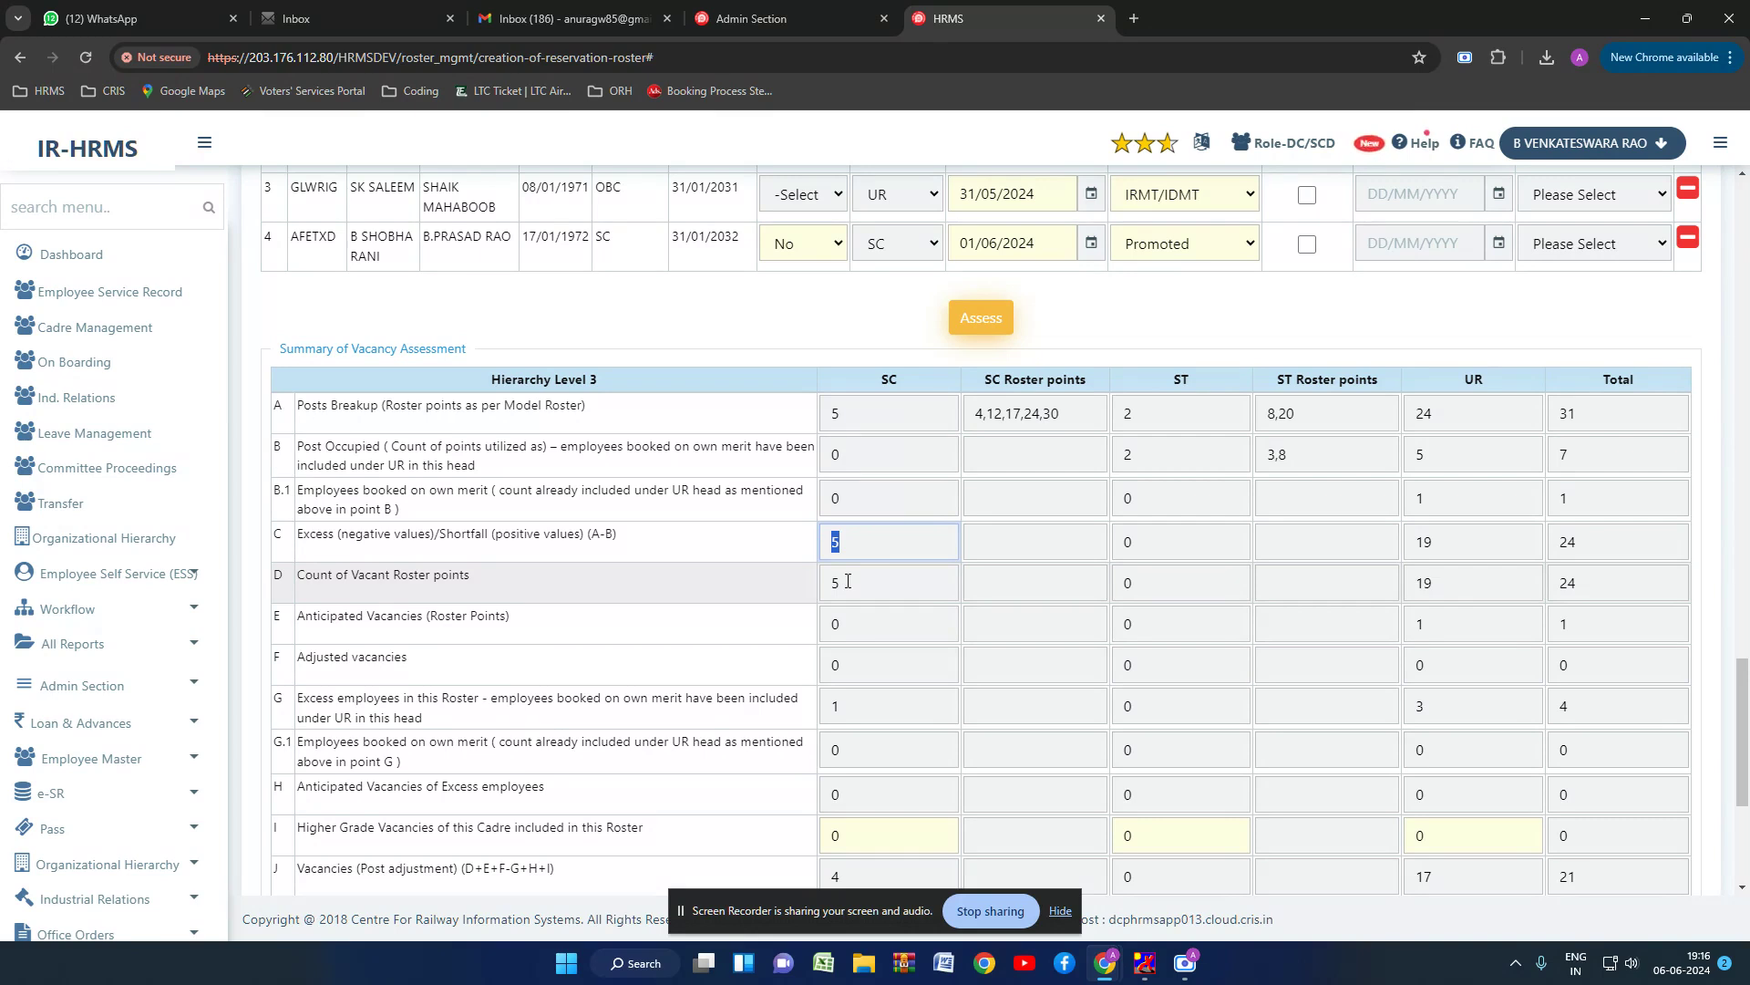
left_click_drag(847, 581, 822, 582)
left_click(869, 533)
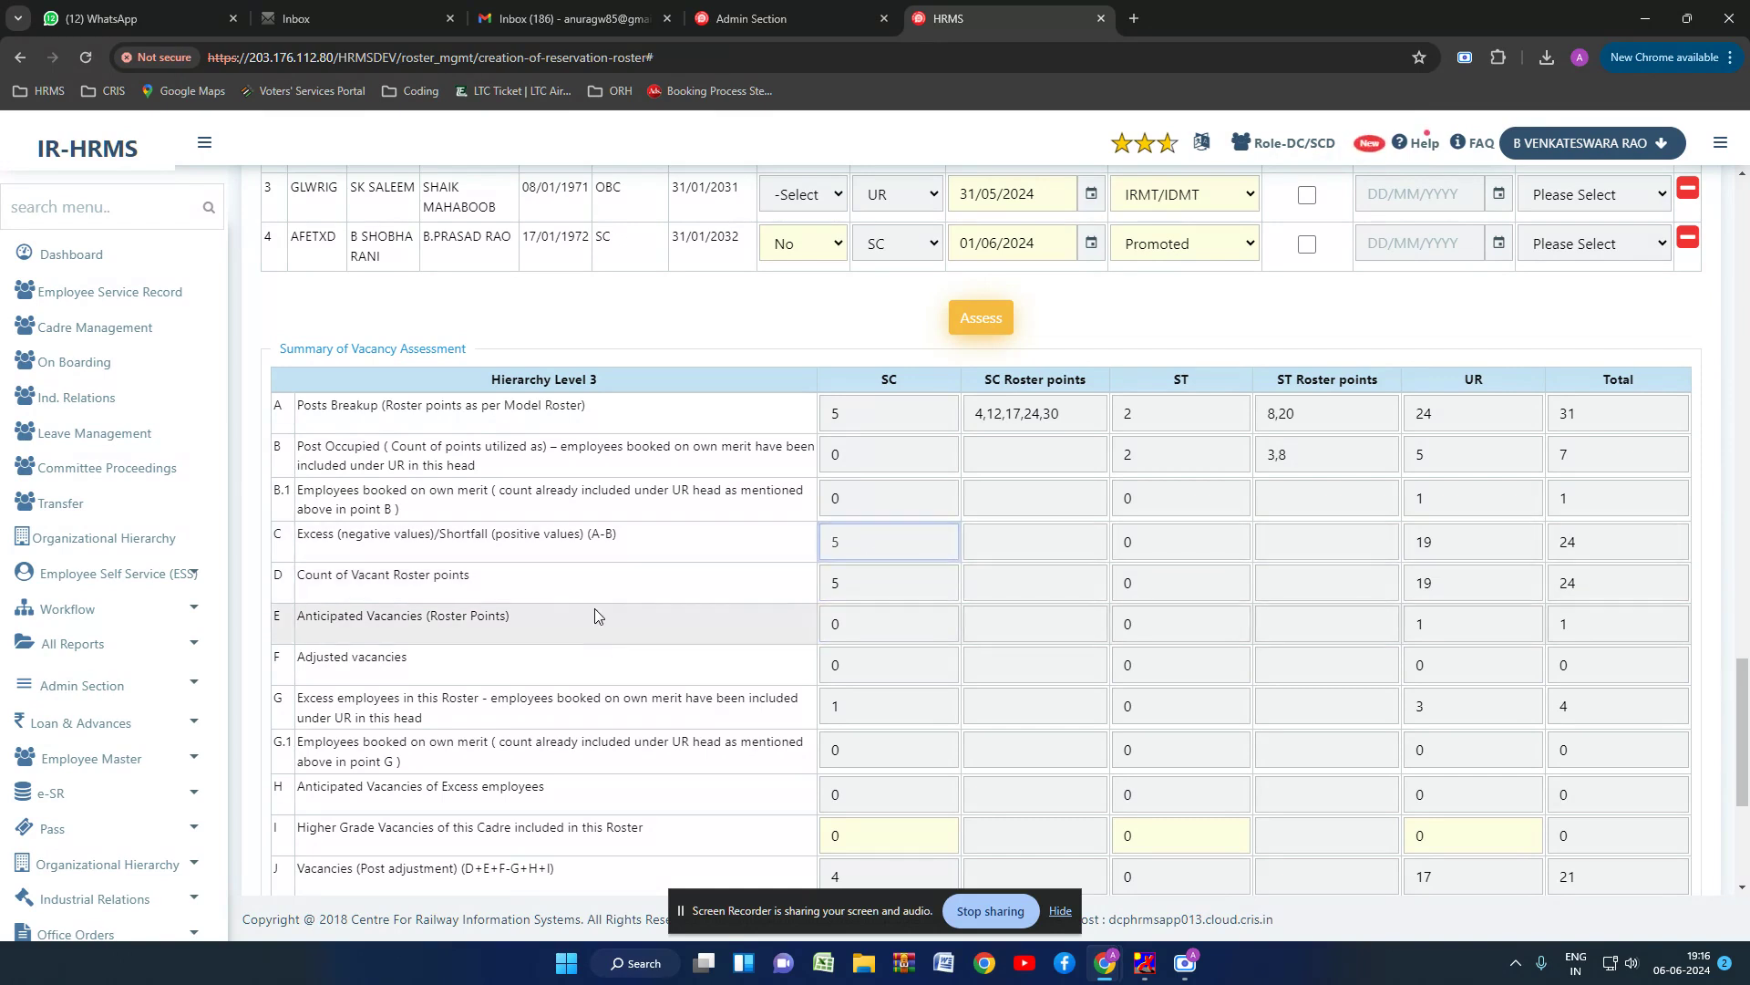
left_click(848, 624)
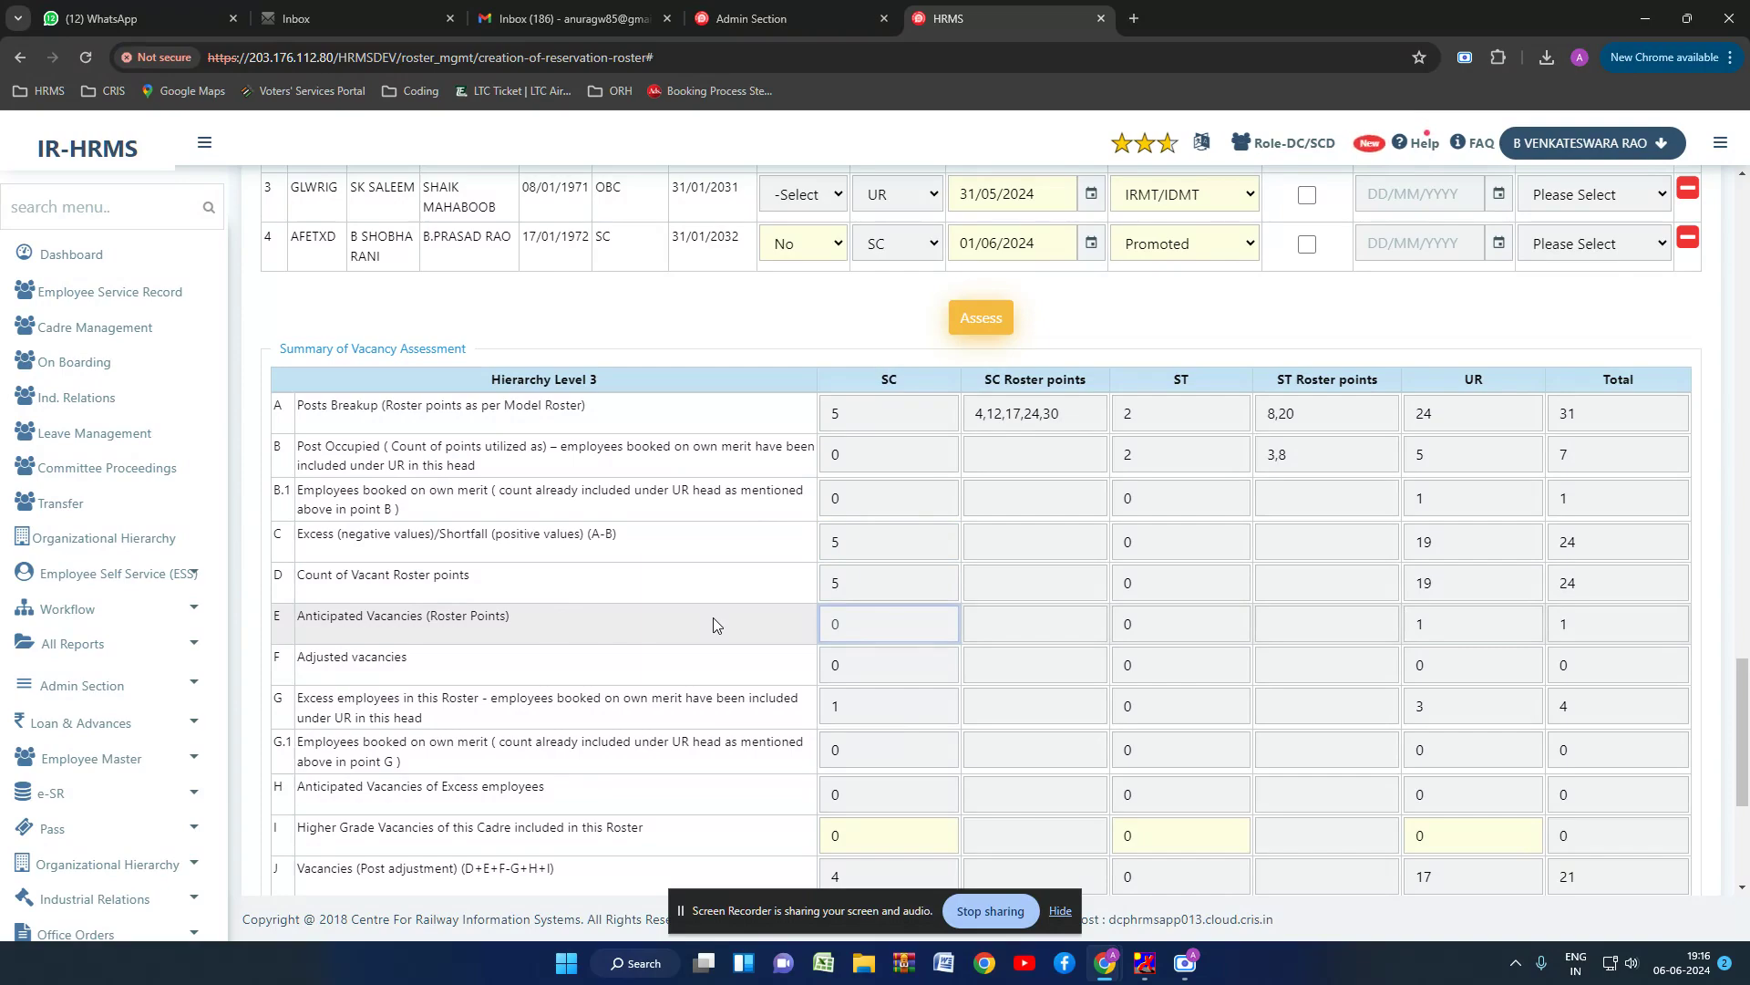
scroll(713, 624, "up", 15)
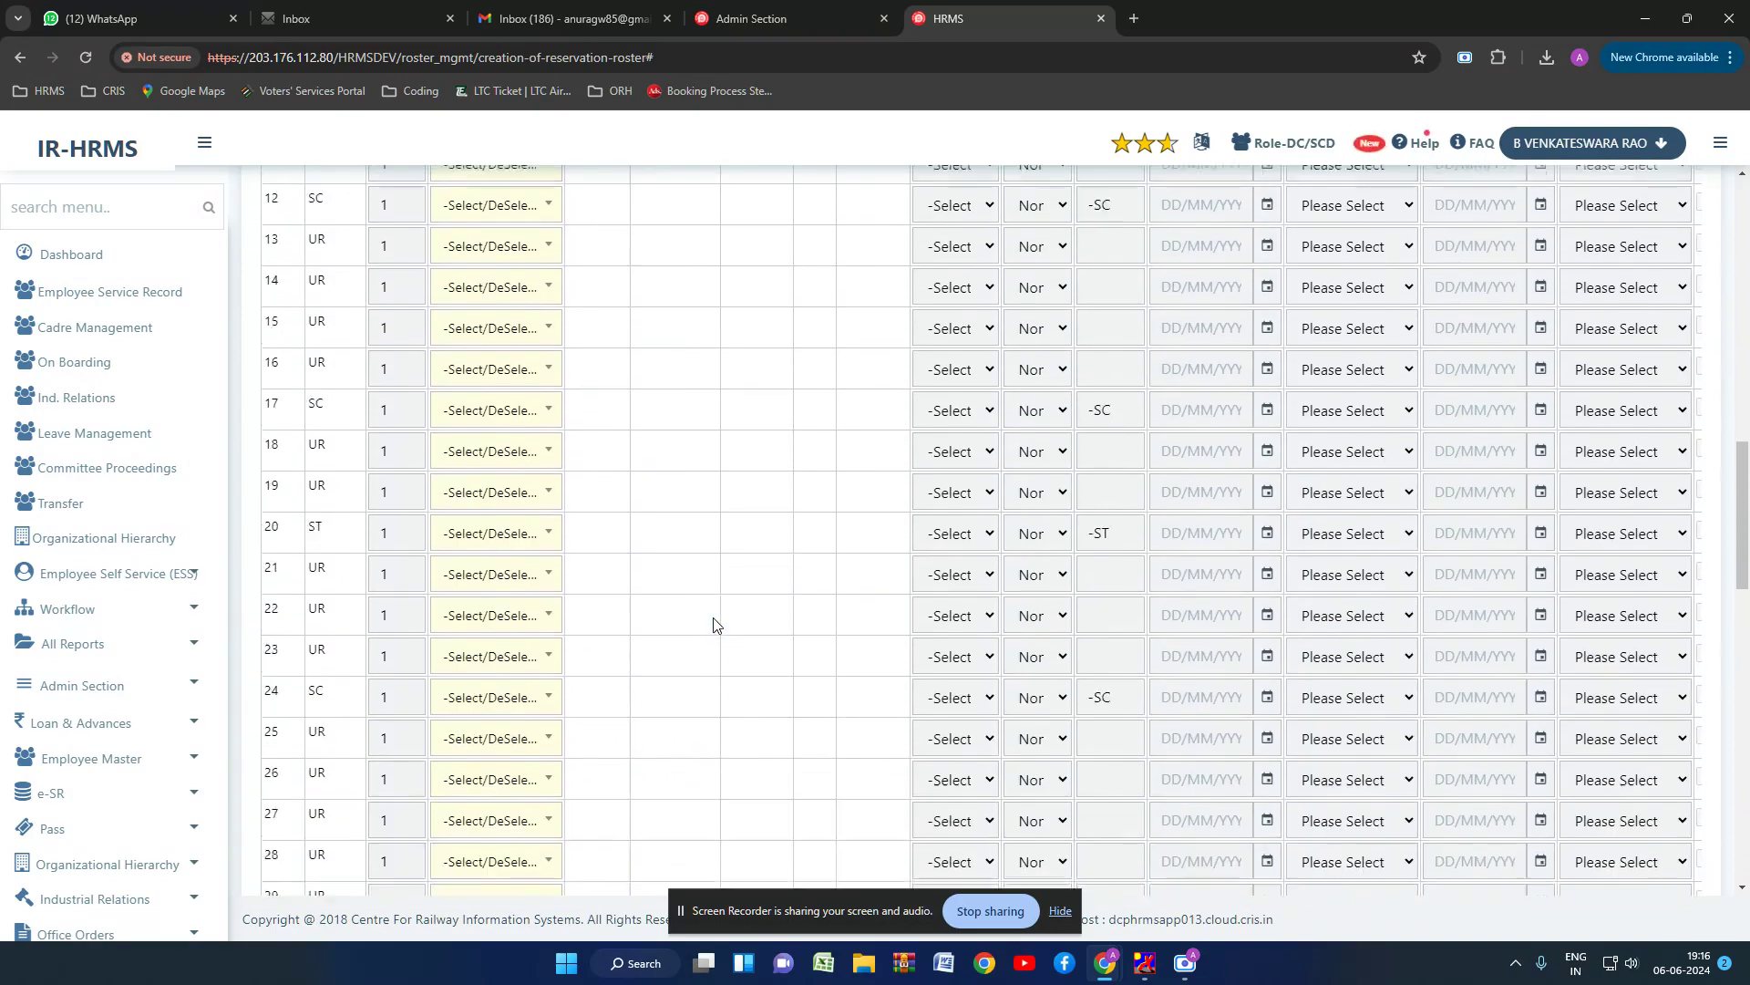
scroll(713, 625, "up", 4)
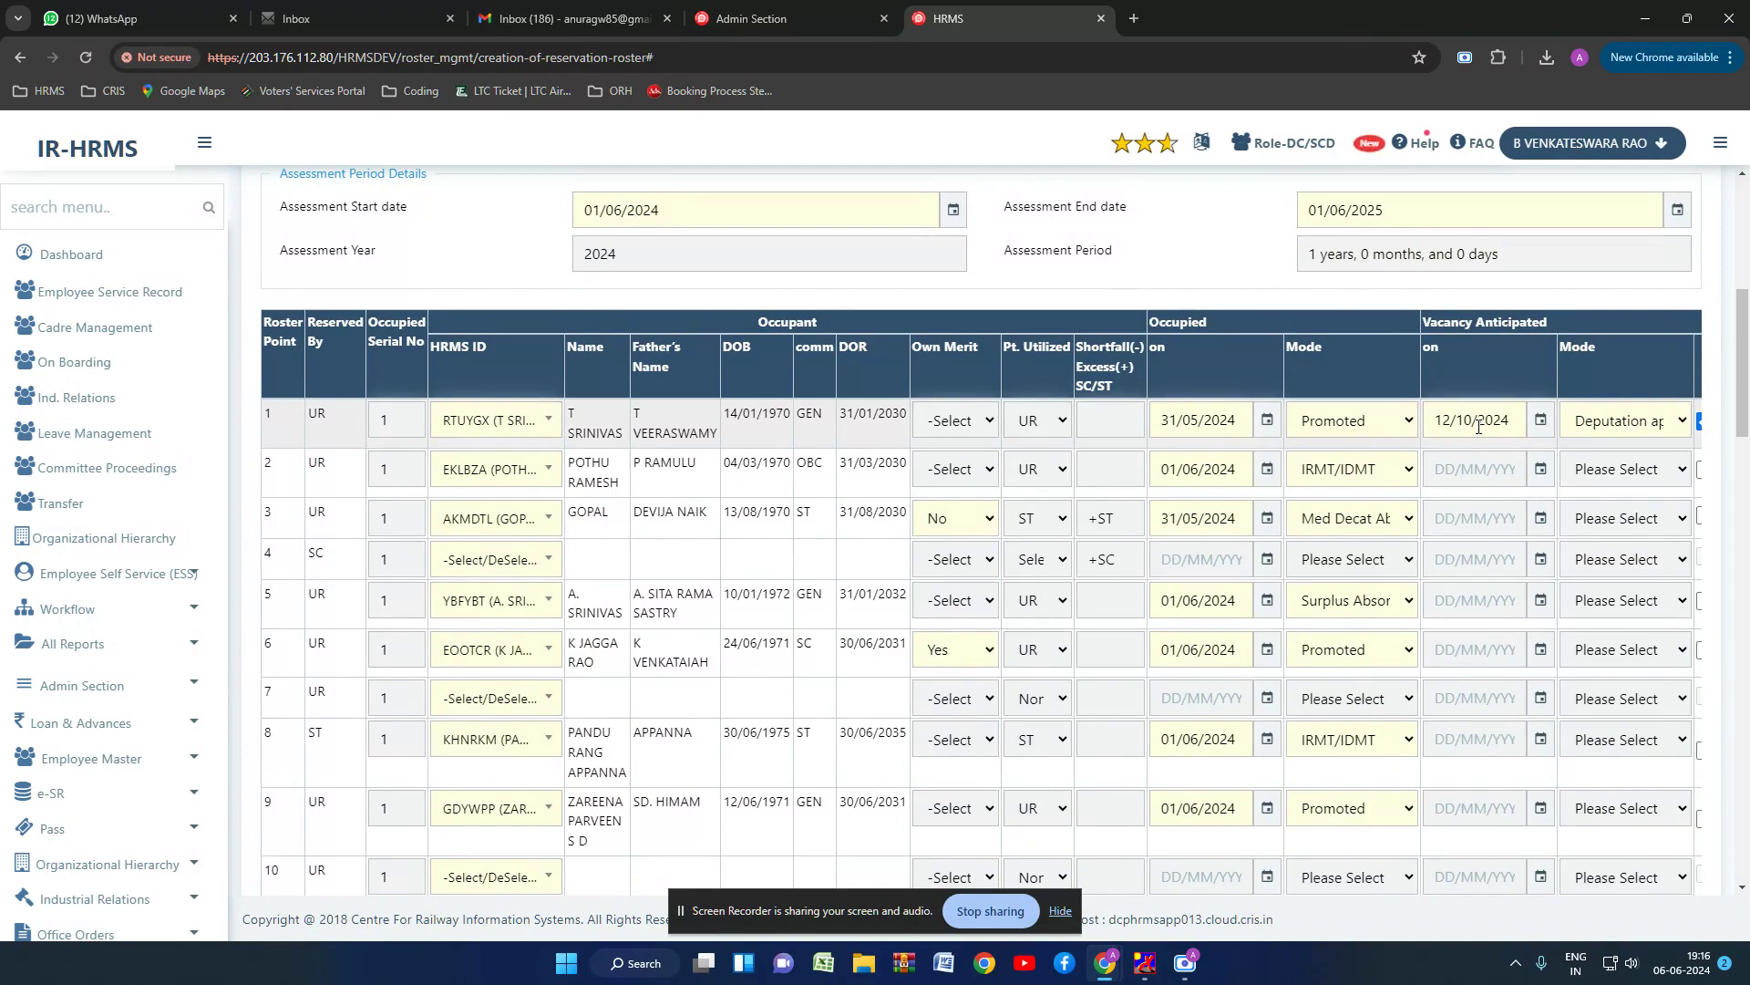
scroll(1478, 425, "down", 15)
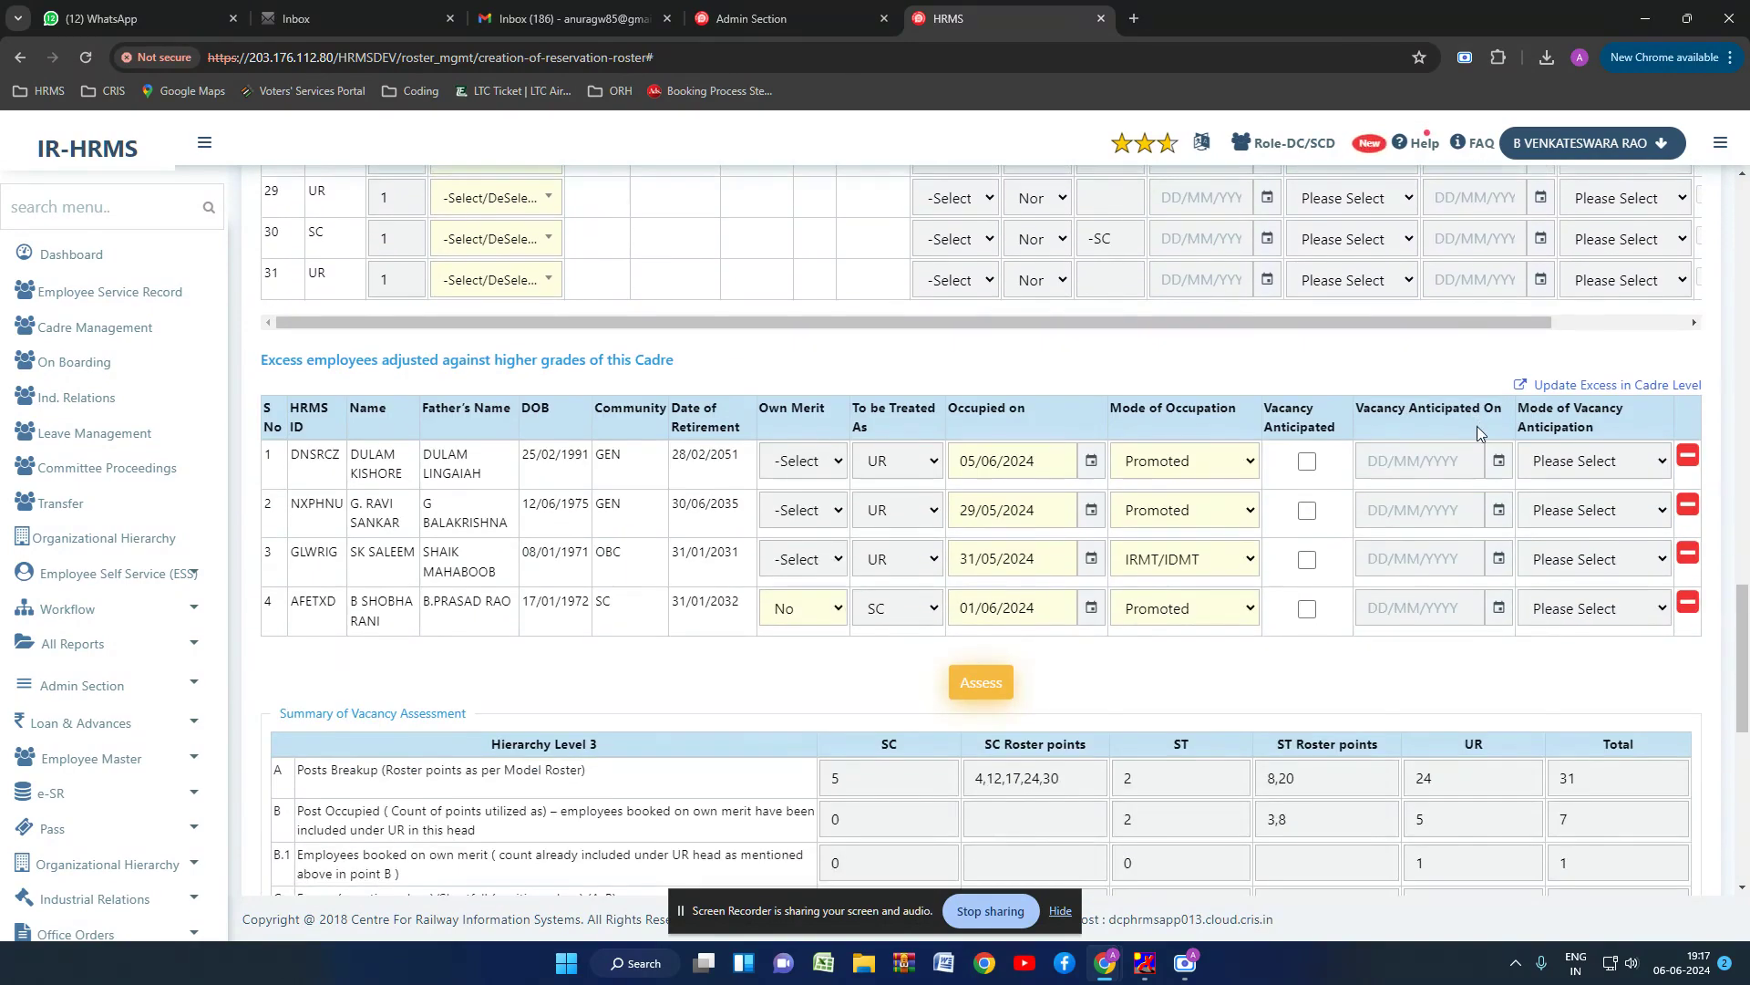
scroll(1477, 425, "down", 4)
left_click(1417, 626)
double_click(1417, 625)
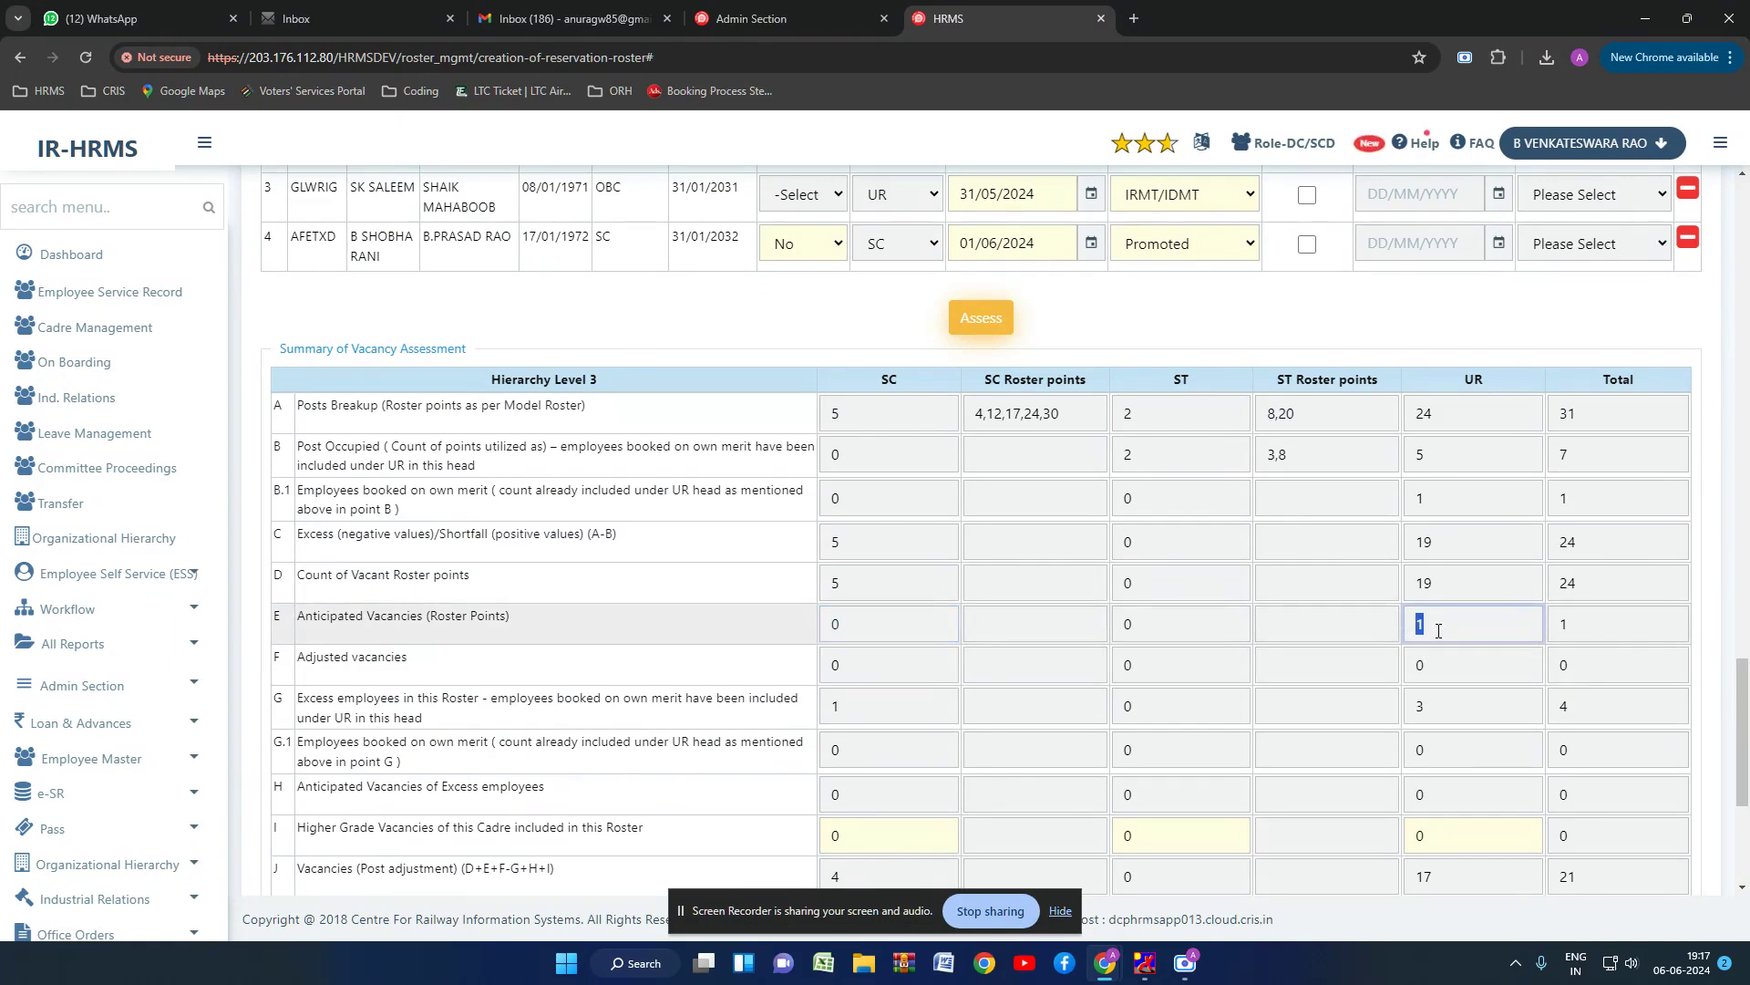
left_click_drag(862, 667, 824, 667)
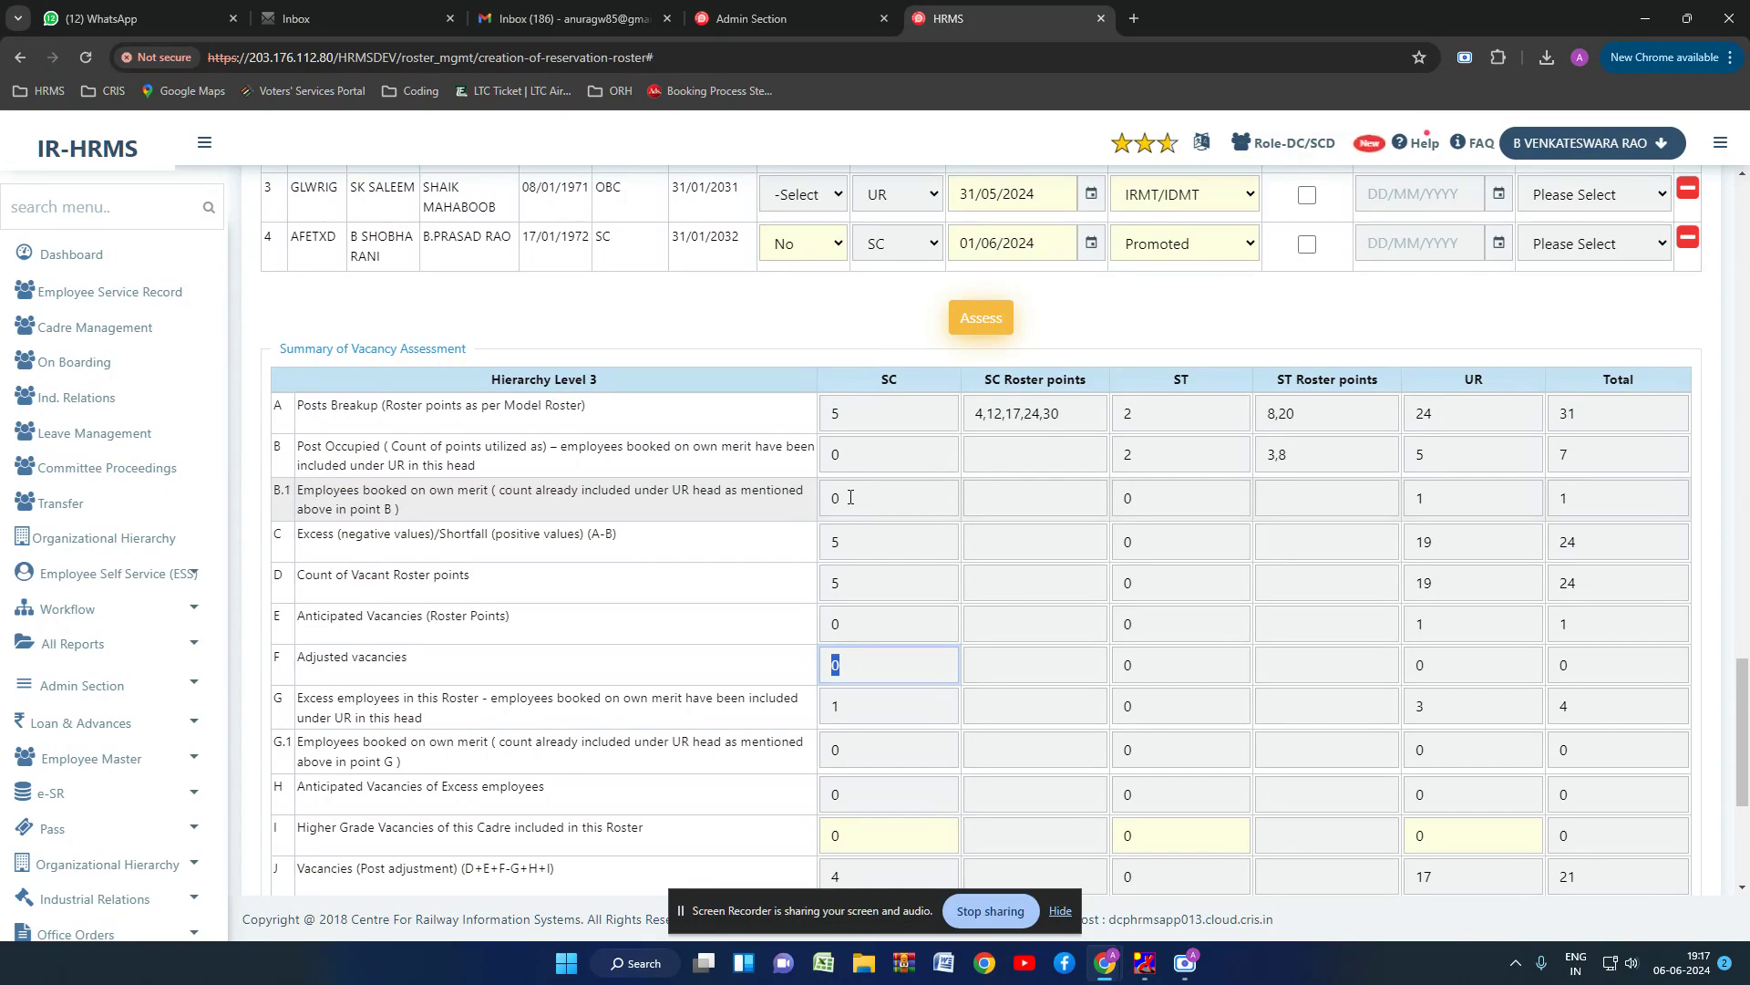
scroll(848, 315, "up", 4)
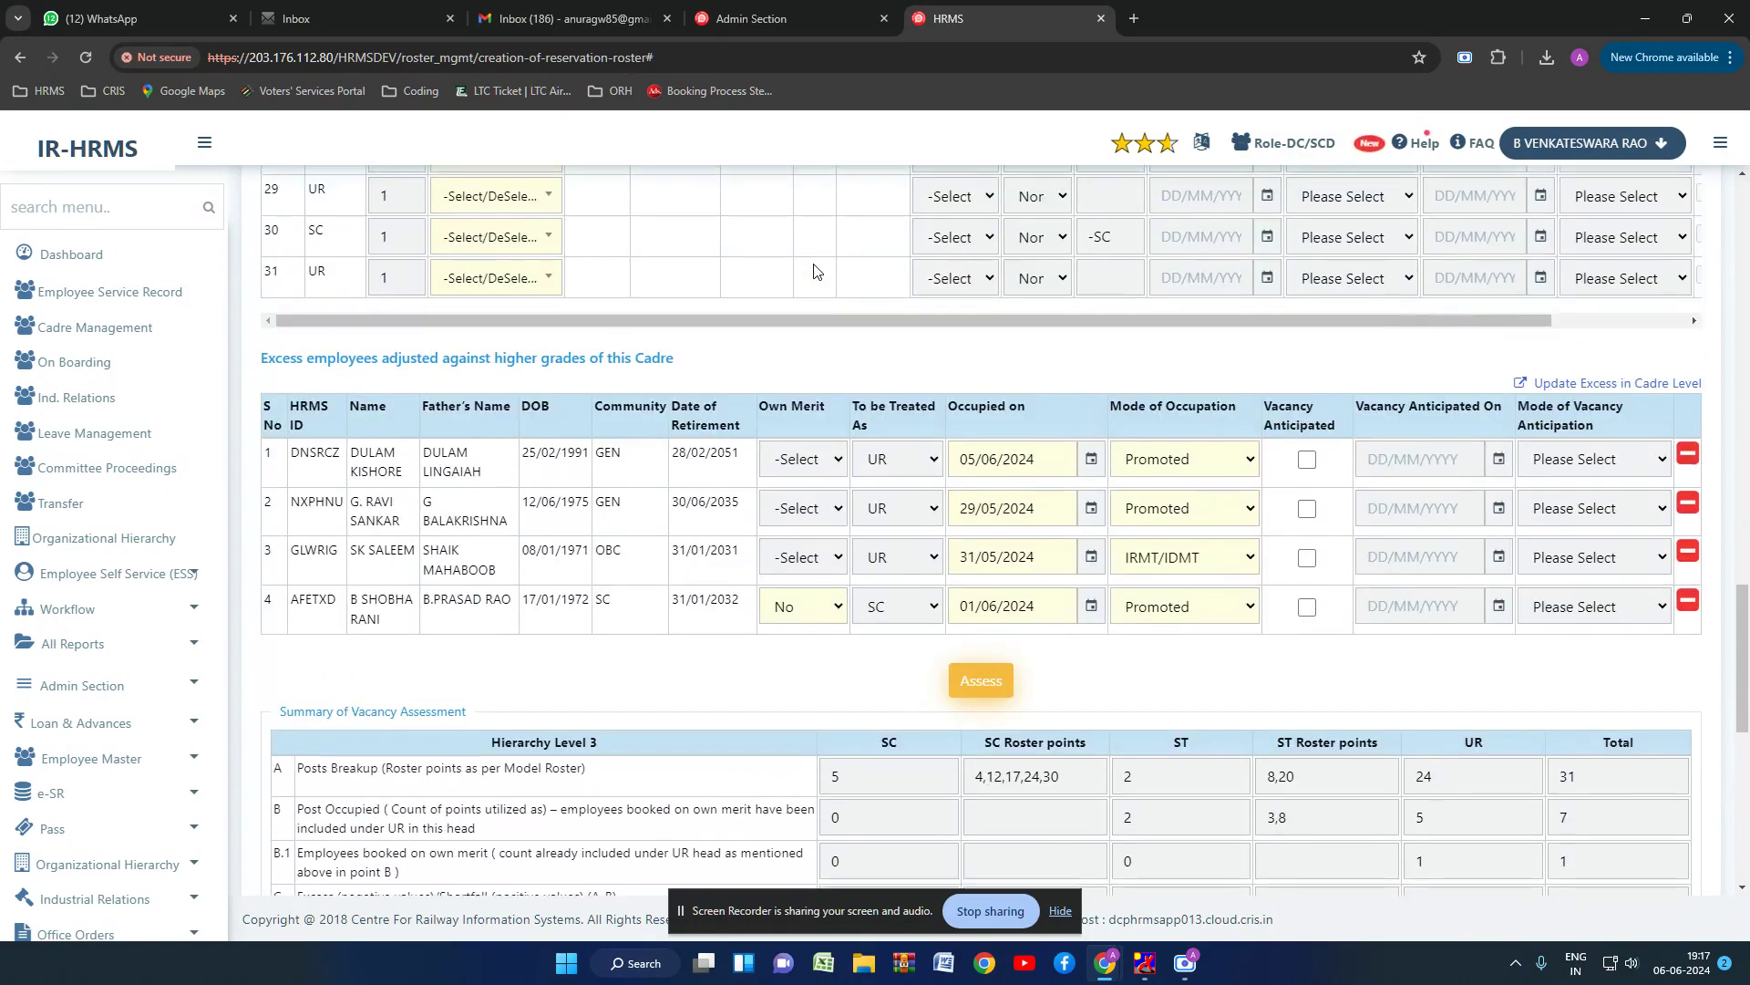
scroll(812, 270, "down", 6)
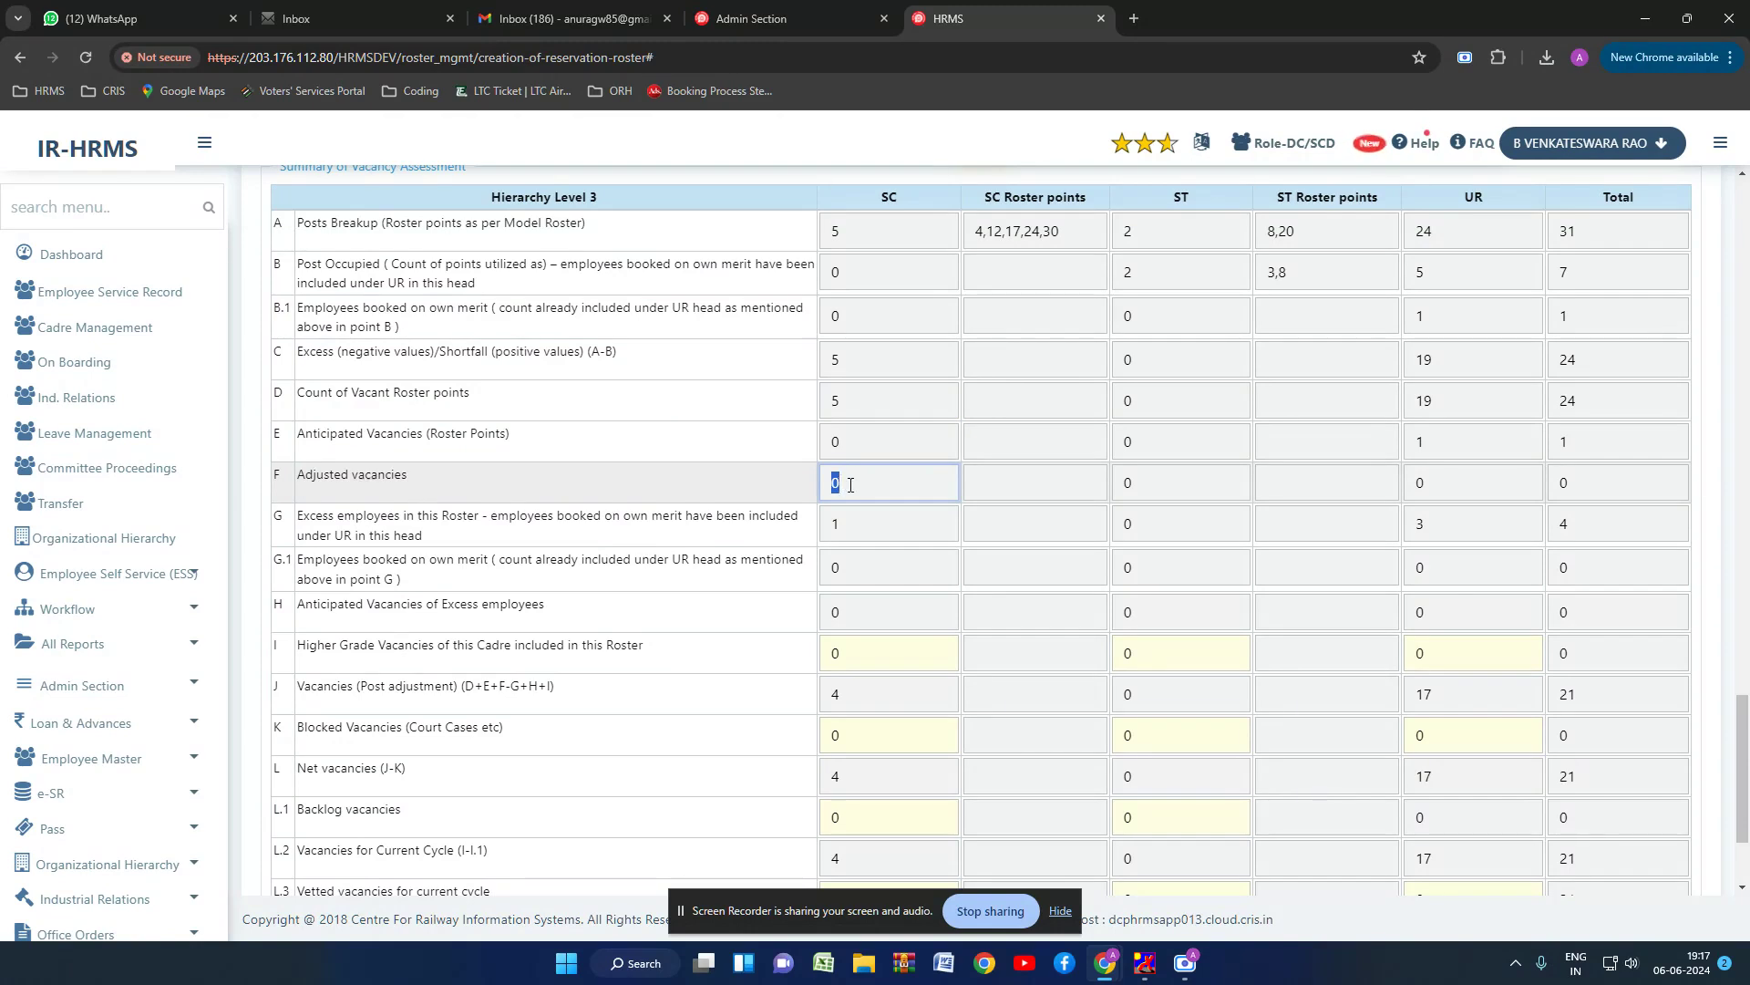
left_click(830, 399)
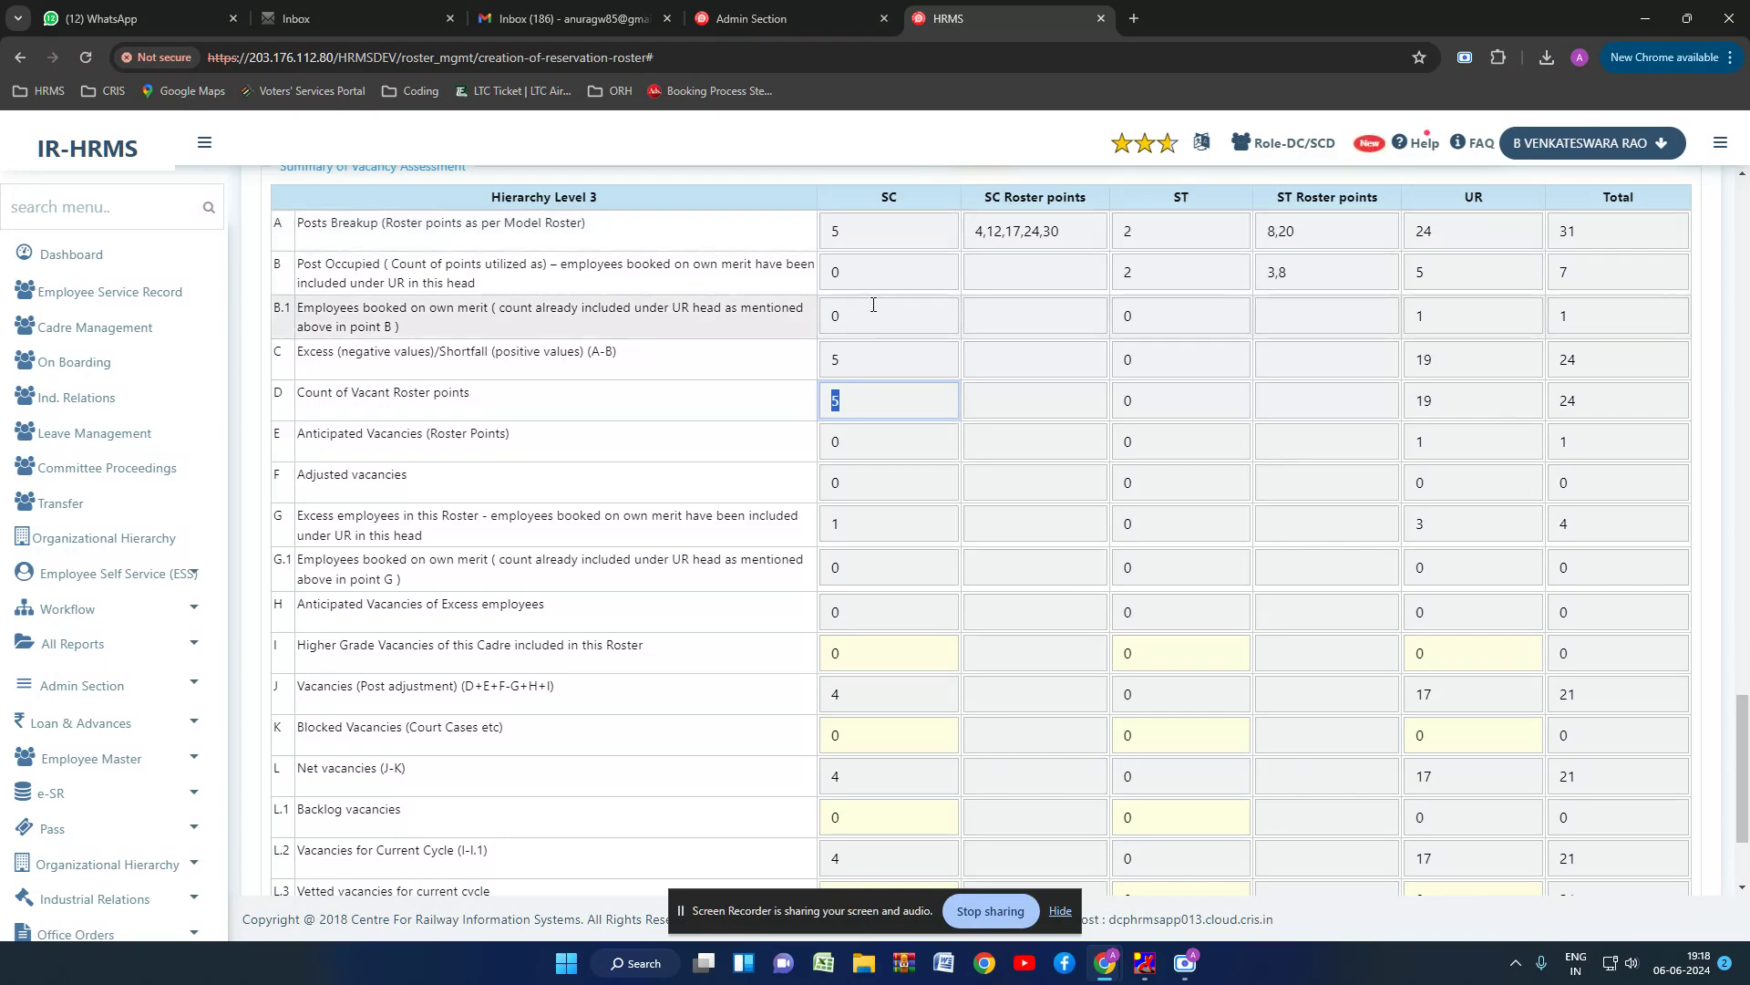
left_click(861, 315)
left_click(854, 230)
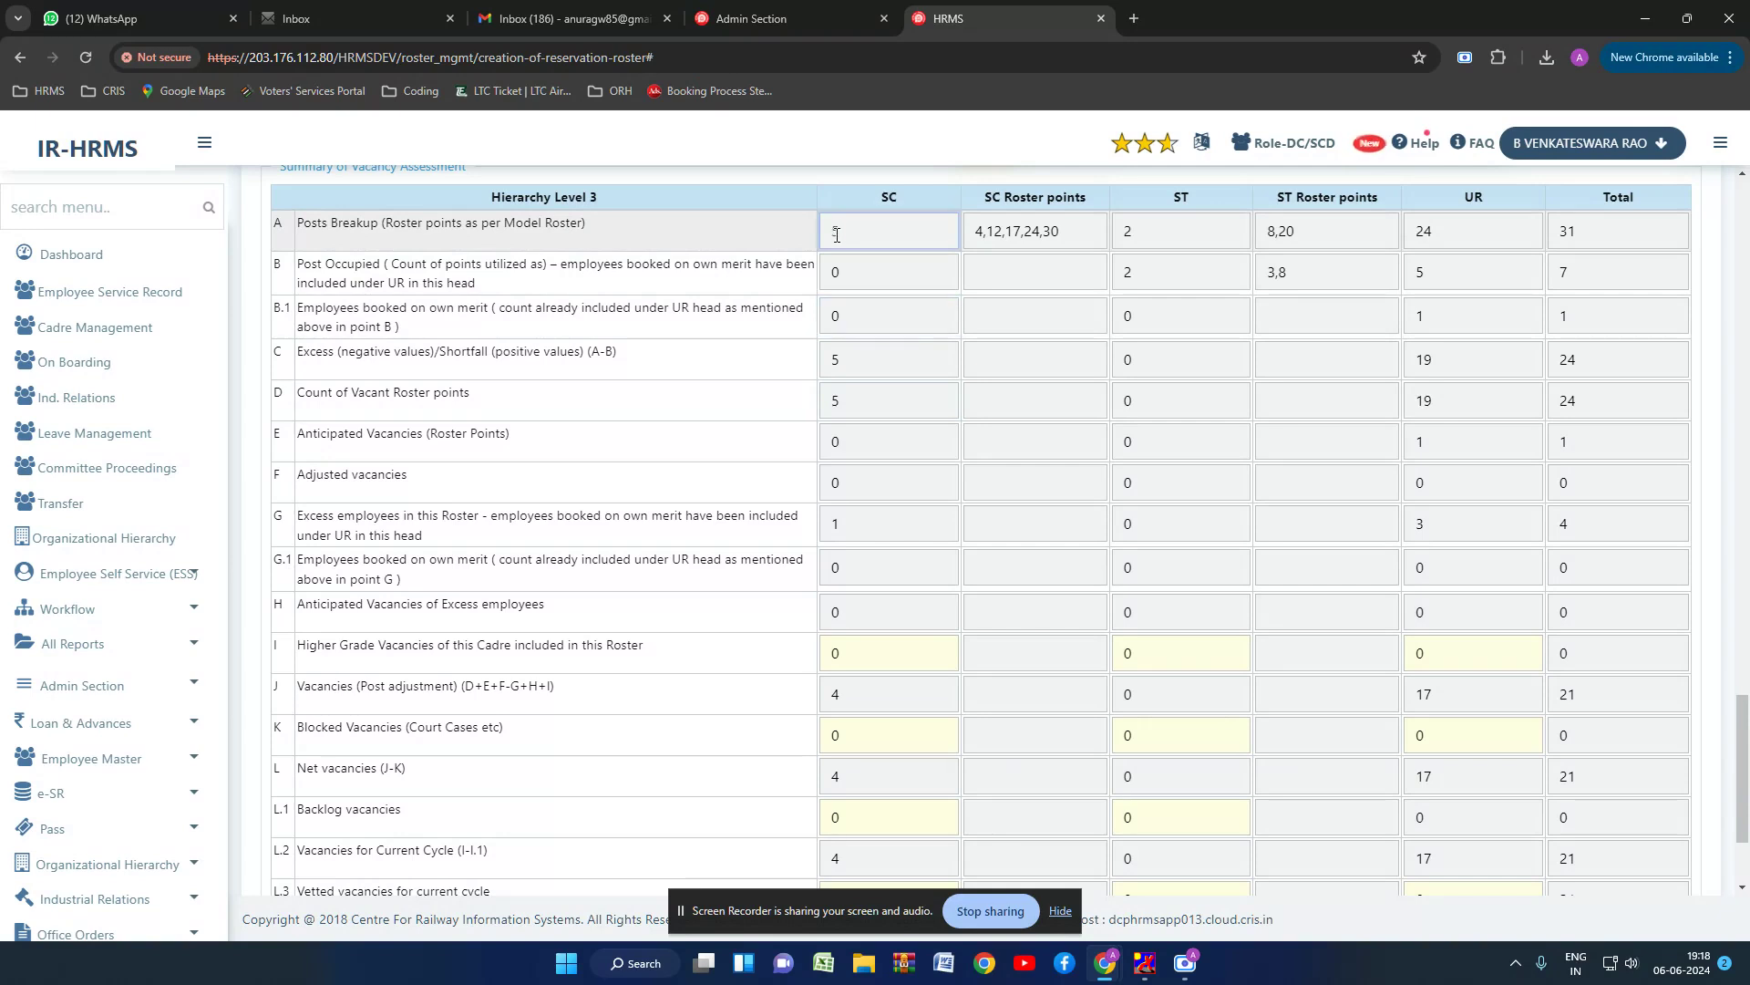
left_click(843, 366)
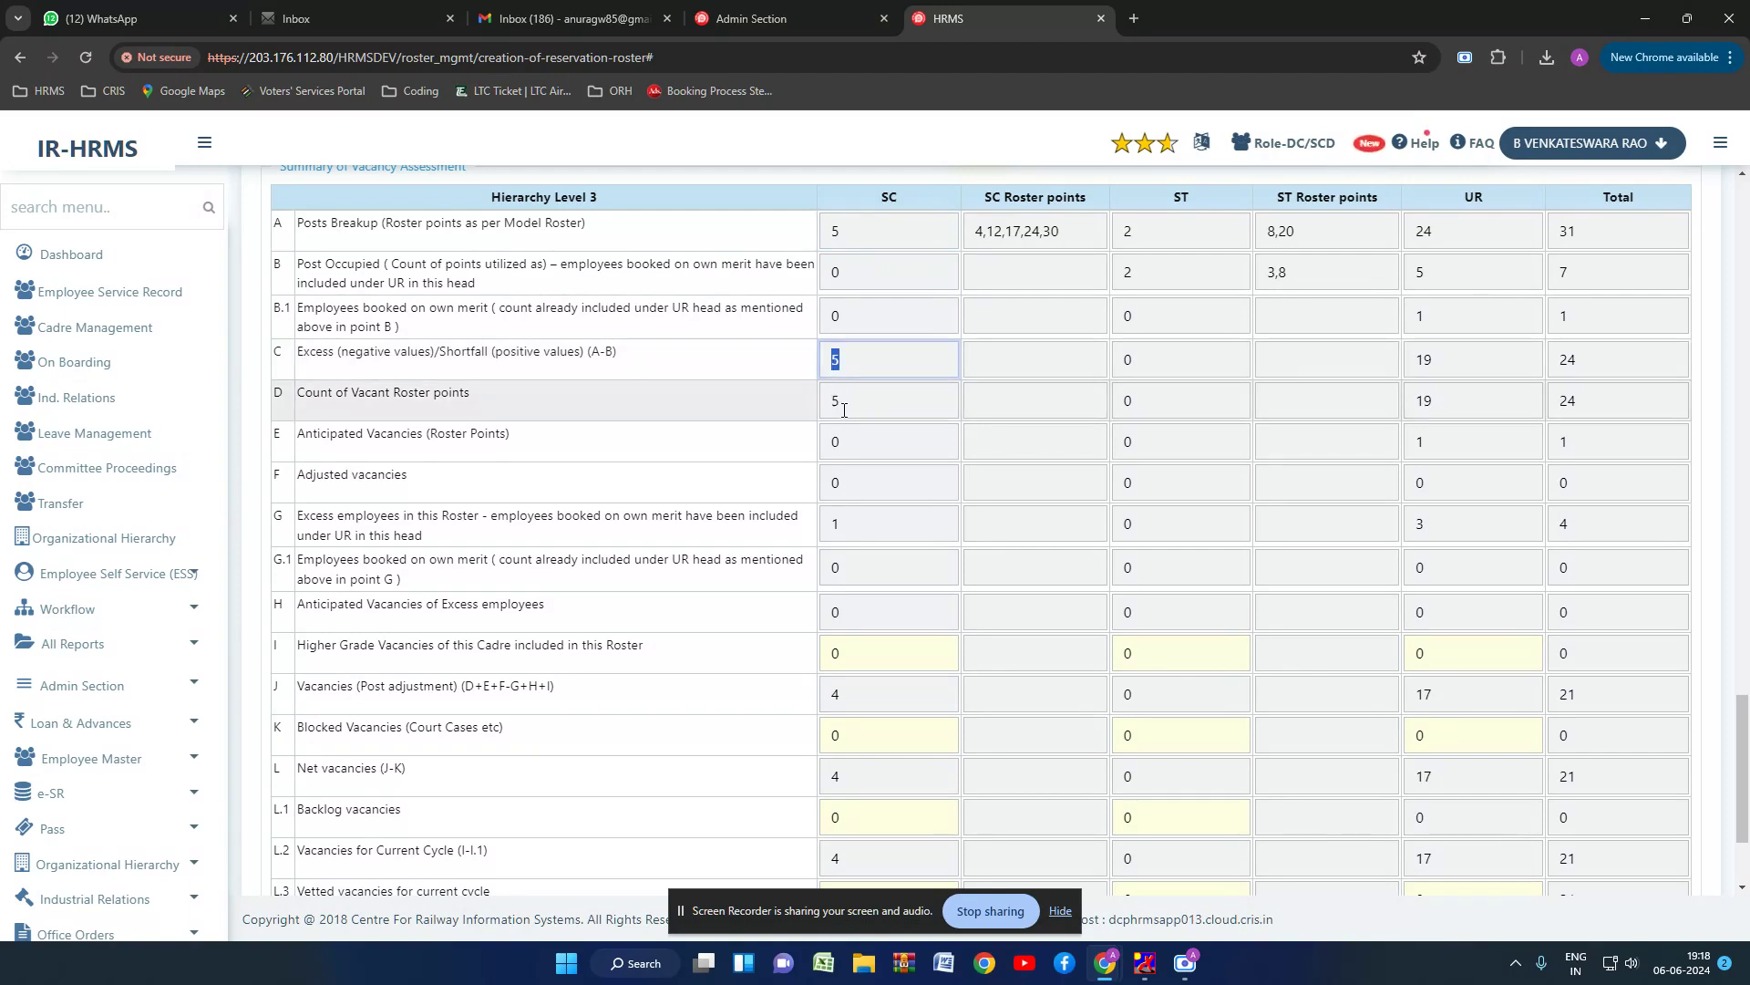
left_click(834, 444)
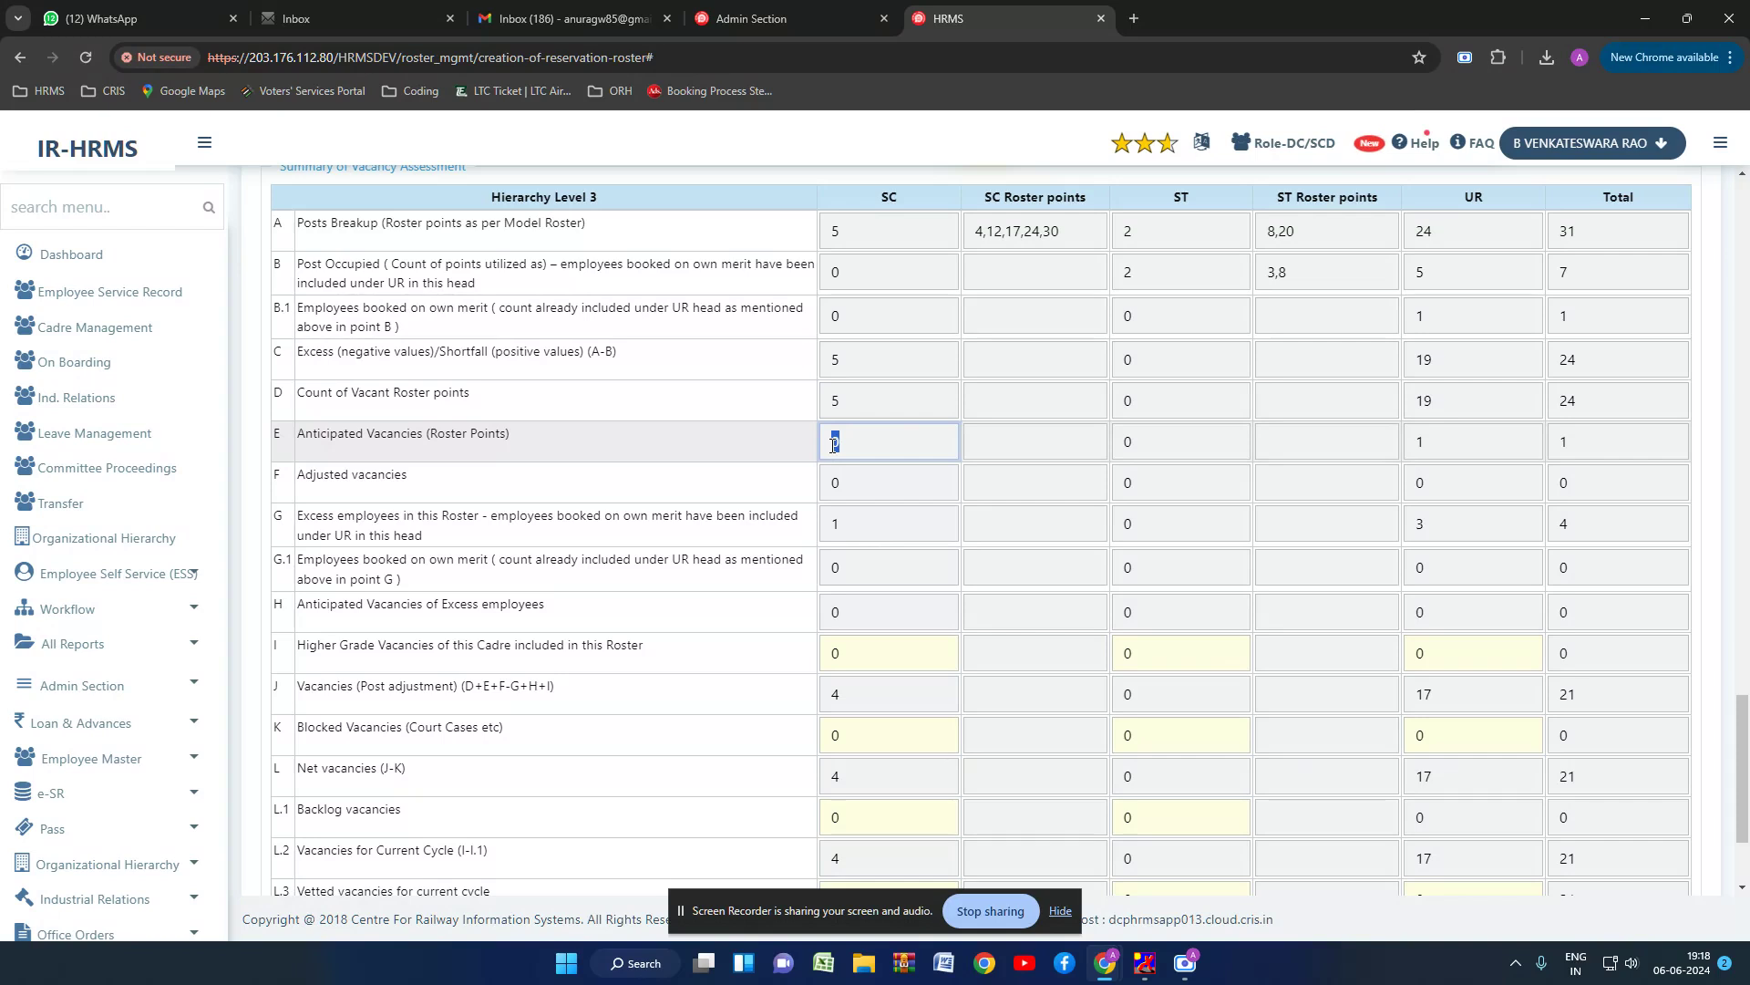
left_click(850, 358)
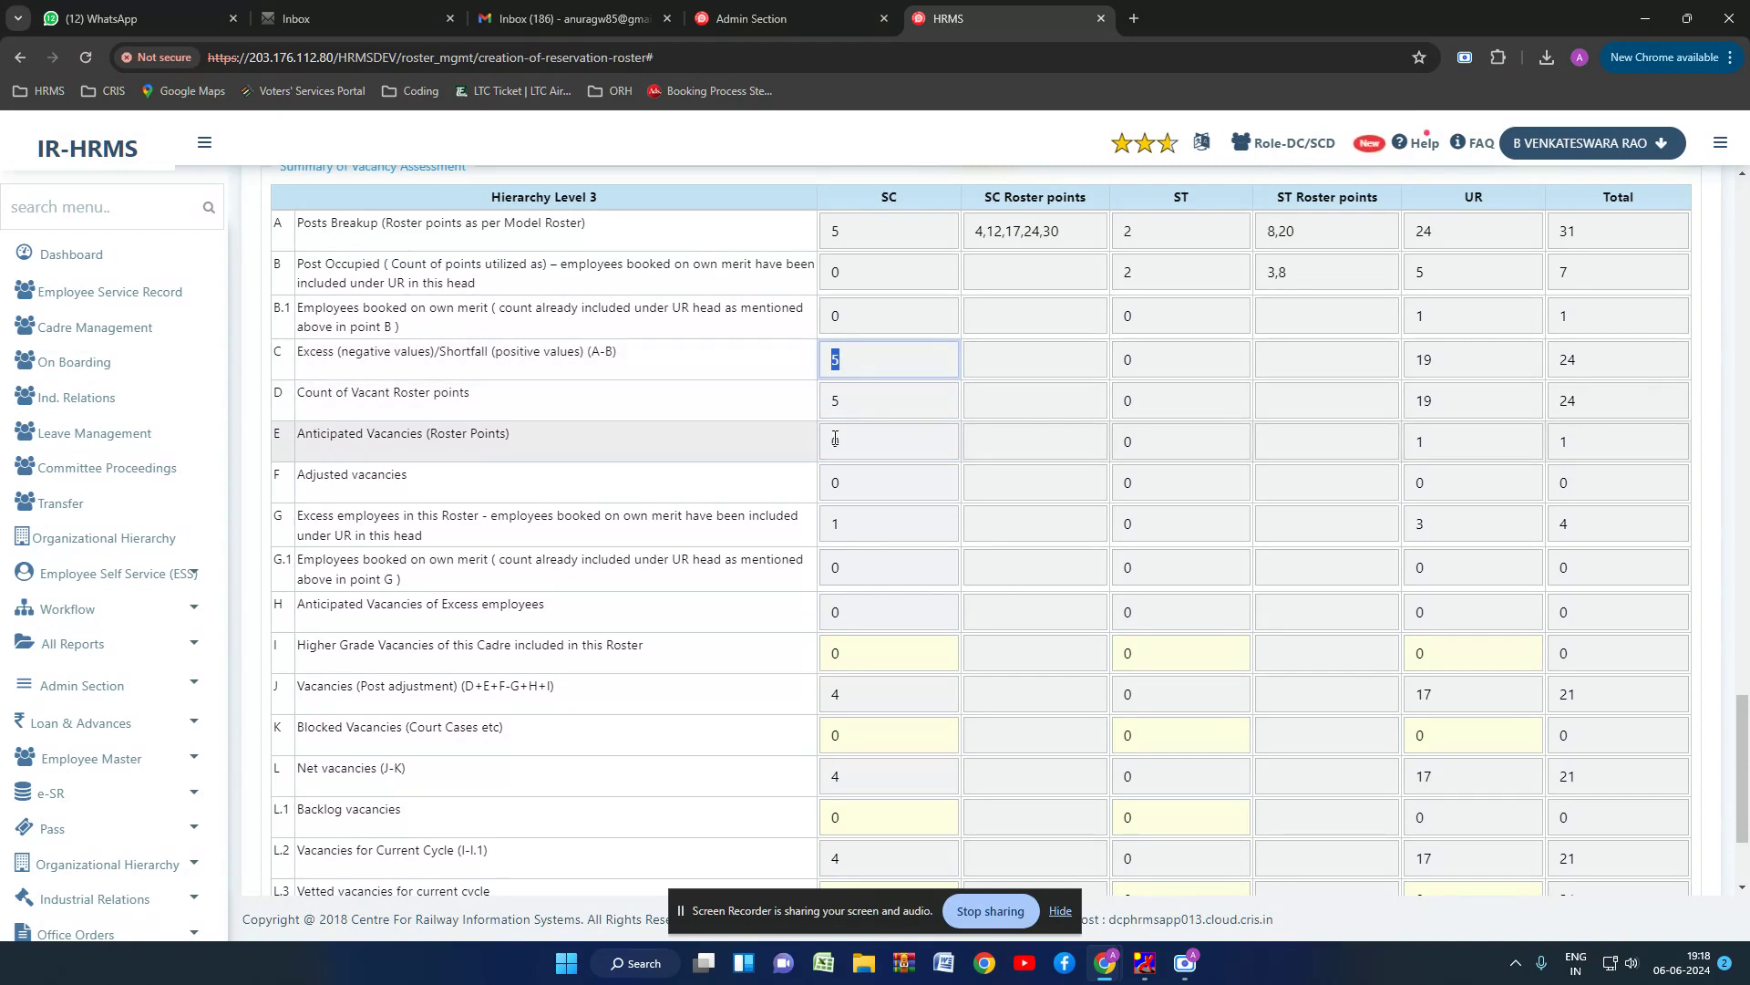
left_click(847, 481)
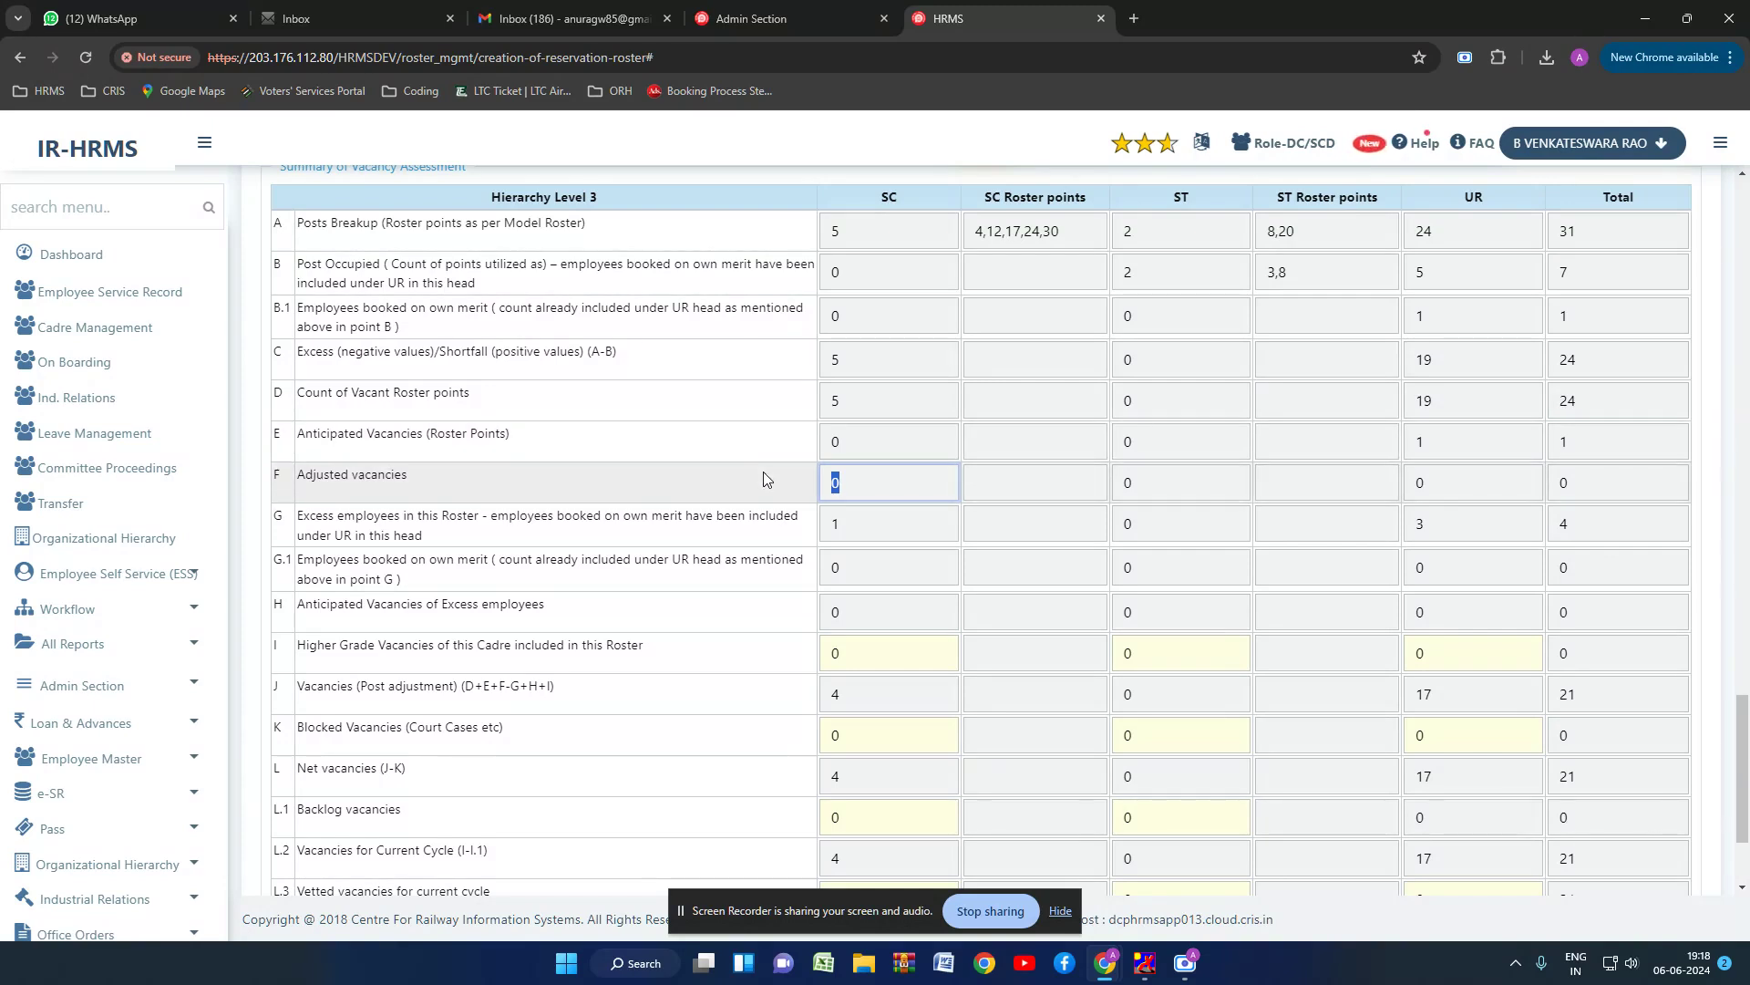
left_click(721, 540)
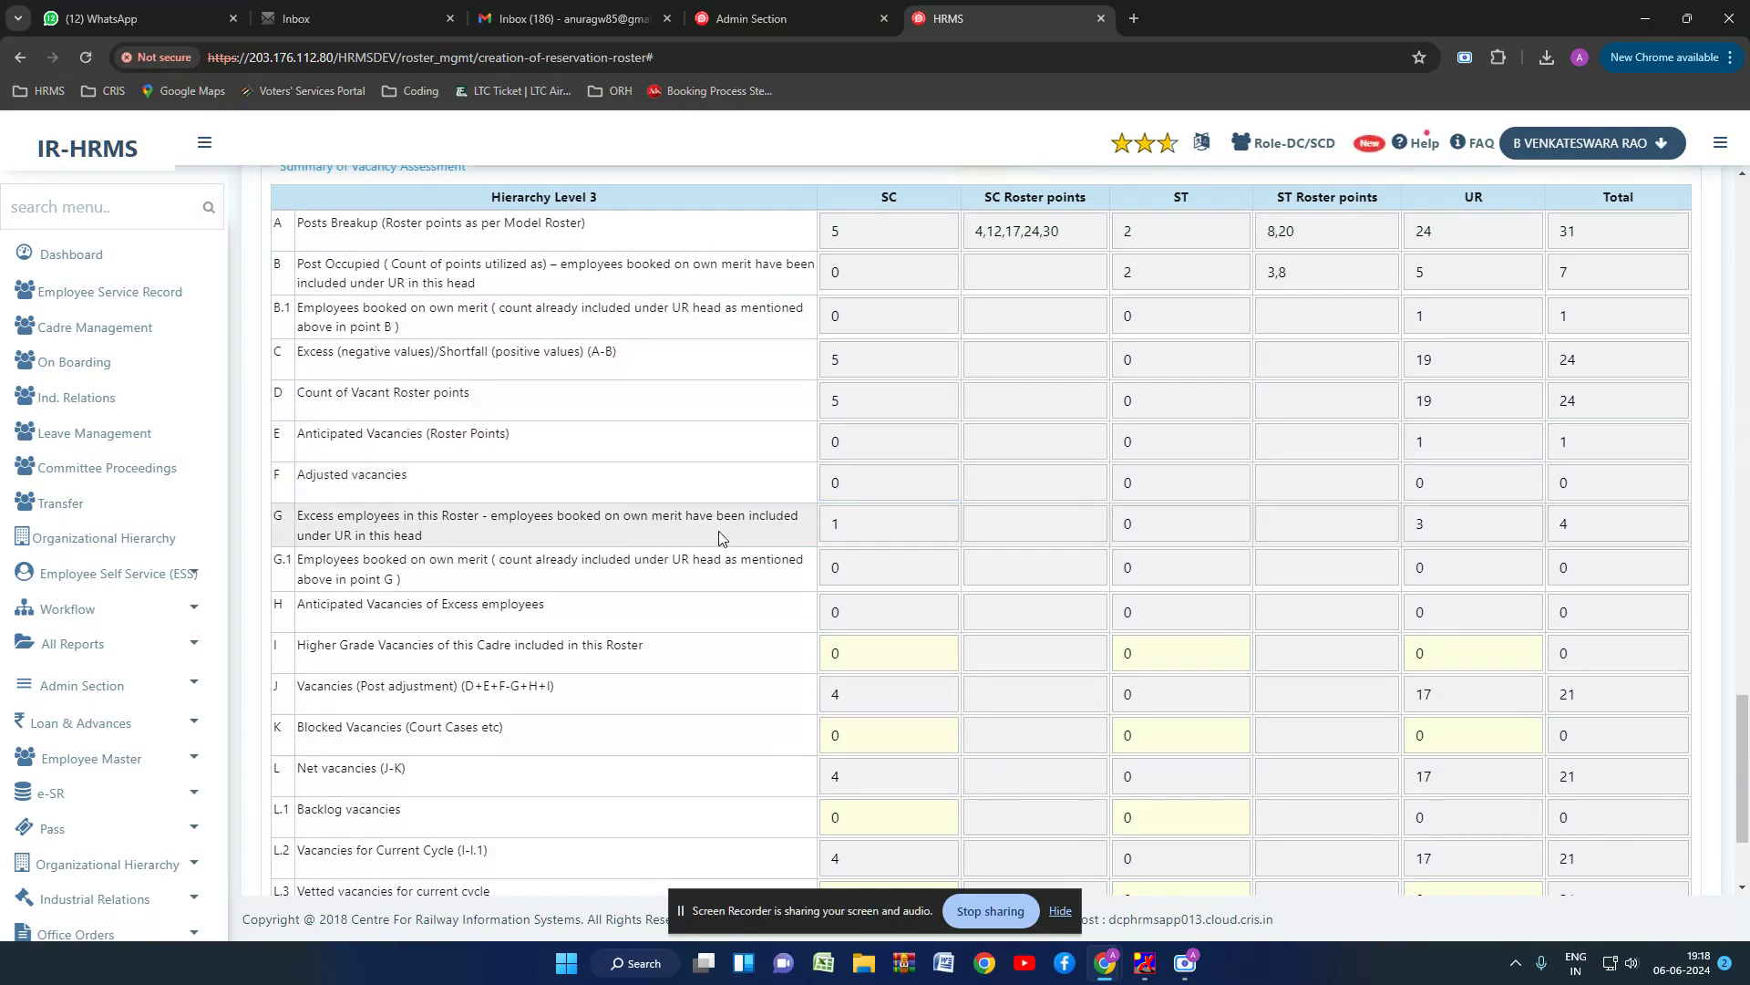
scroll(390, 538, "up", 6)
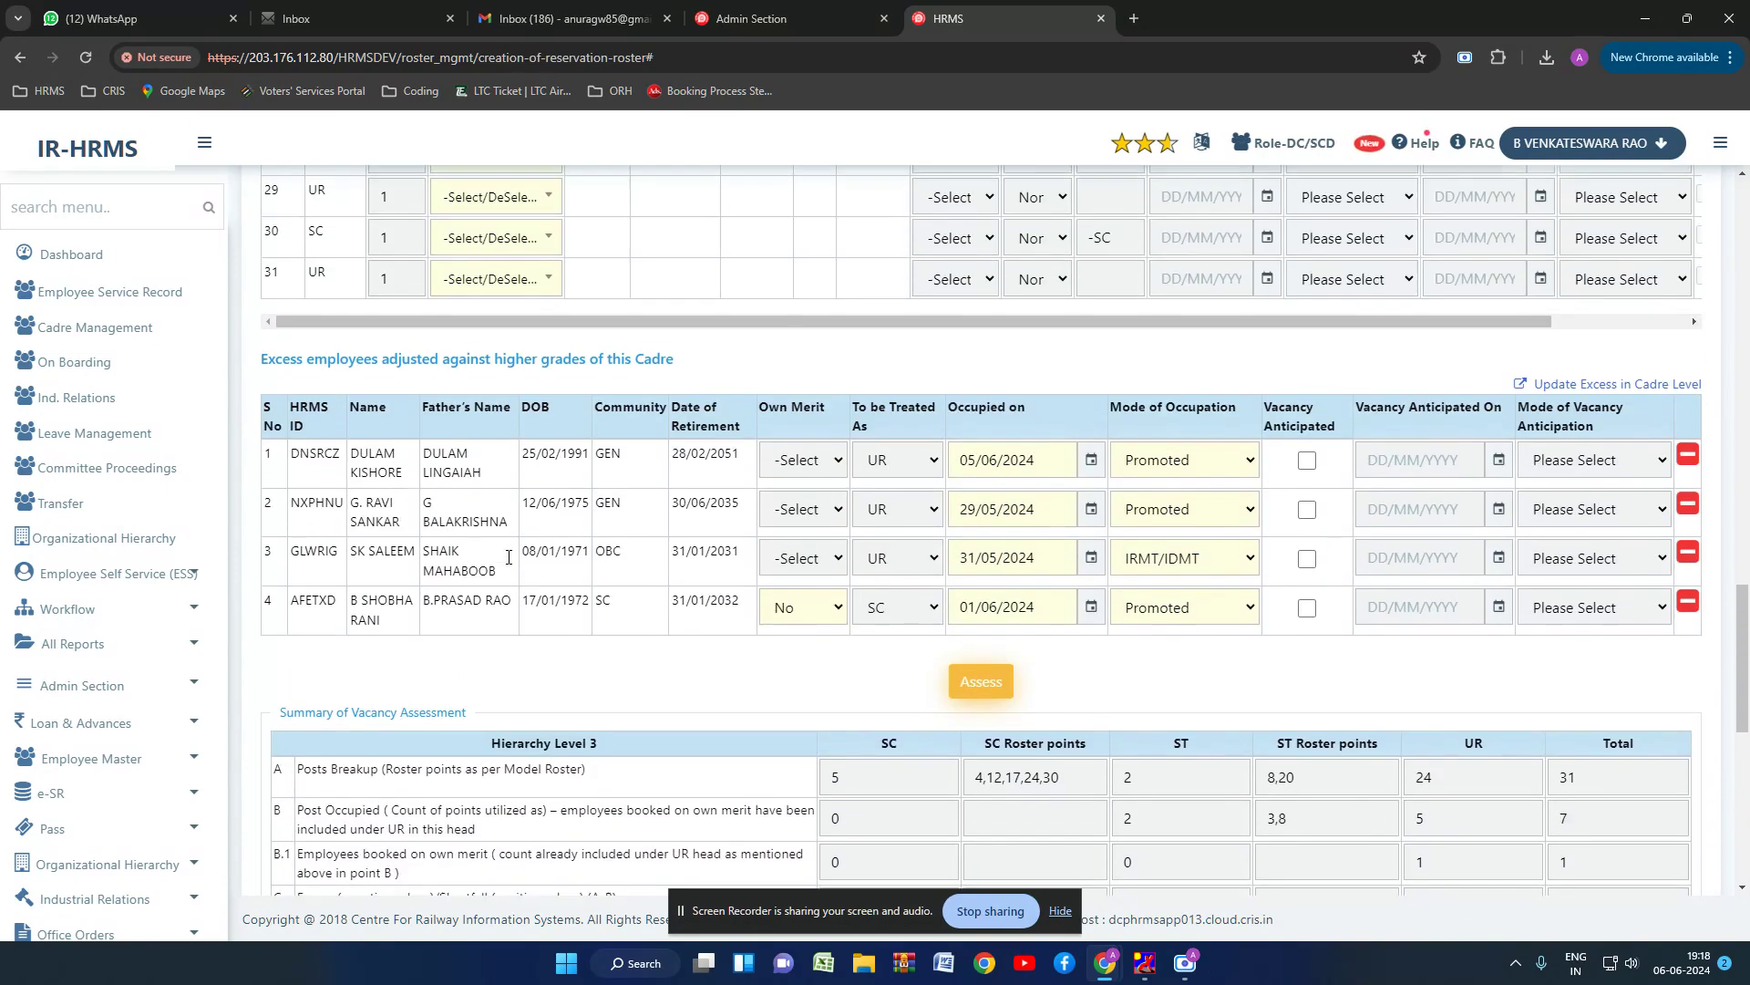
scroll(746, 543, "down", 1)
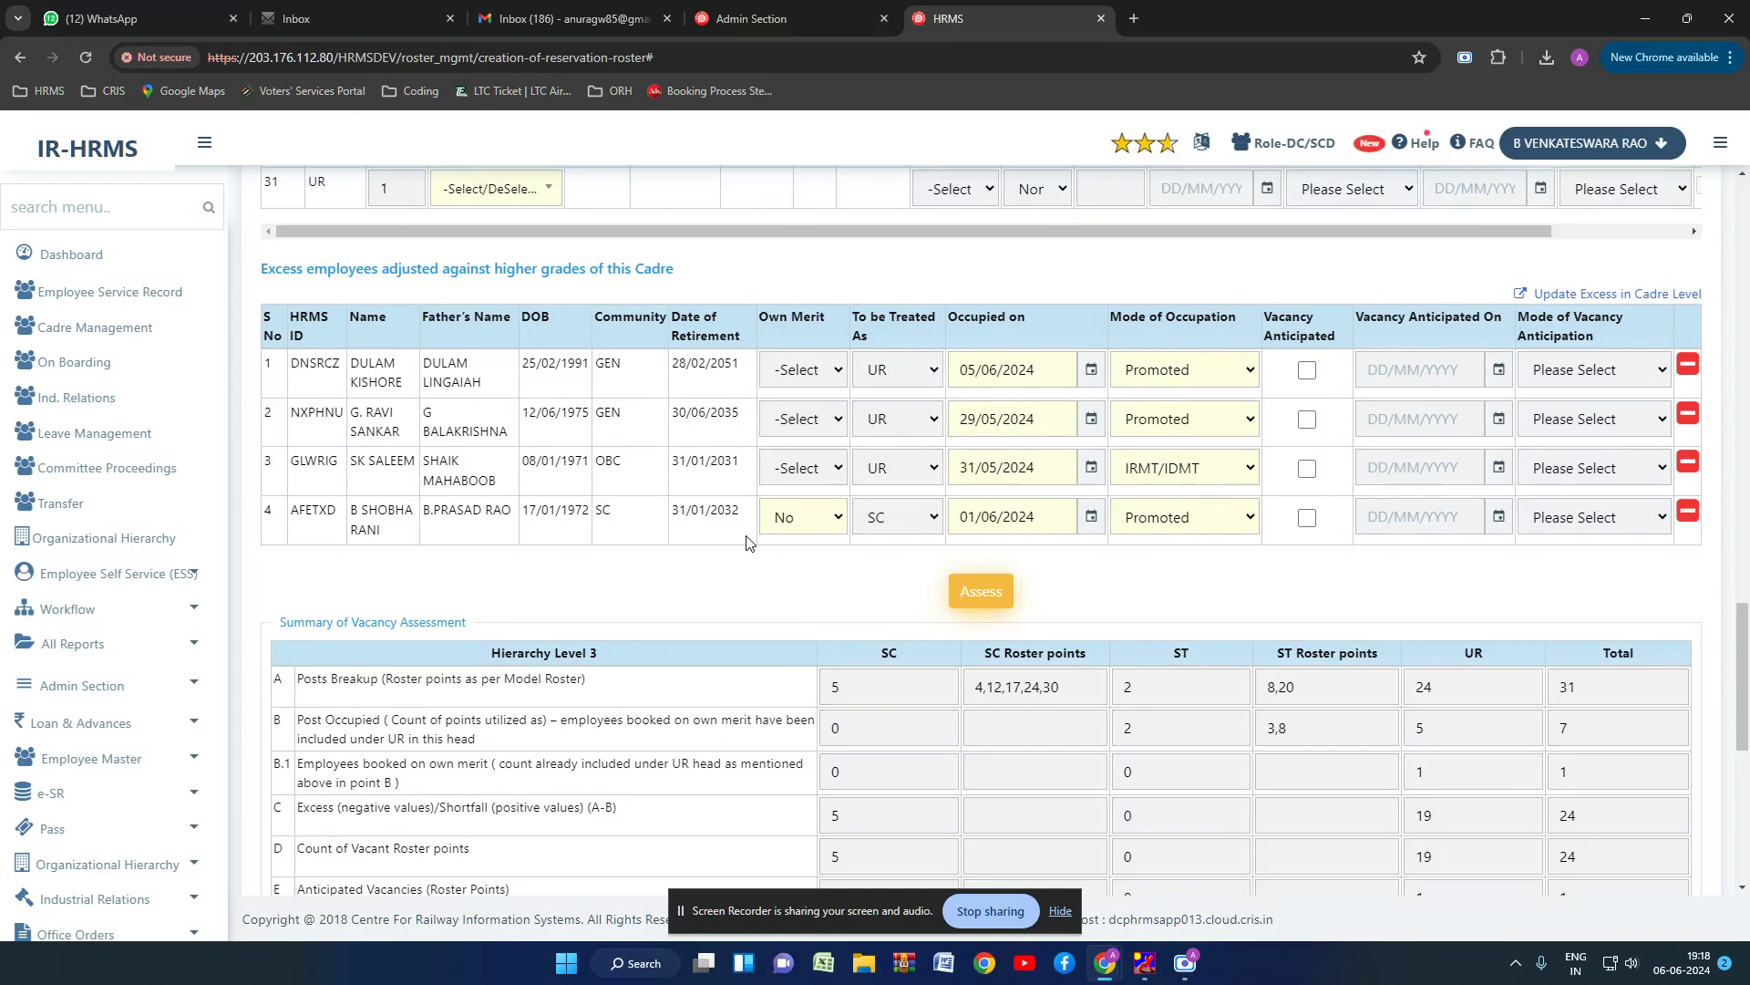
scroll(746, 542, "down", 1)
scroll(403, 610, "down", 3)
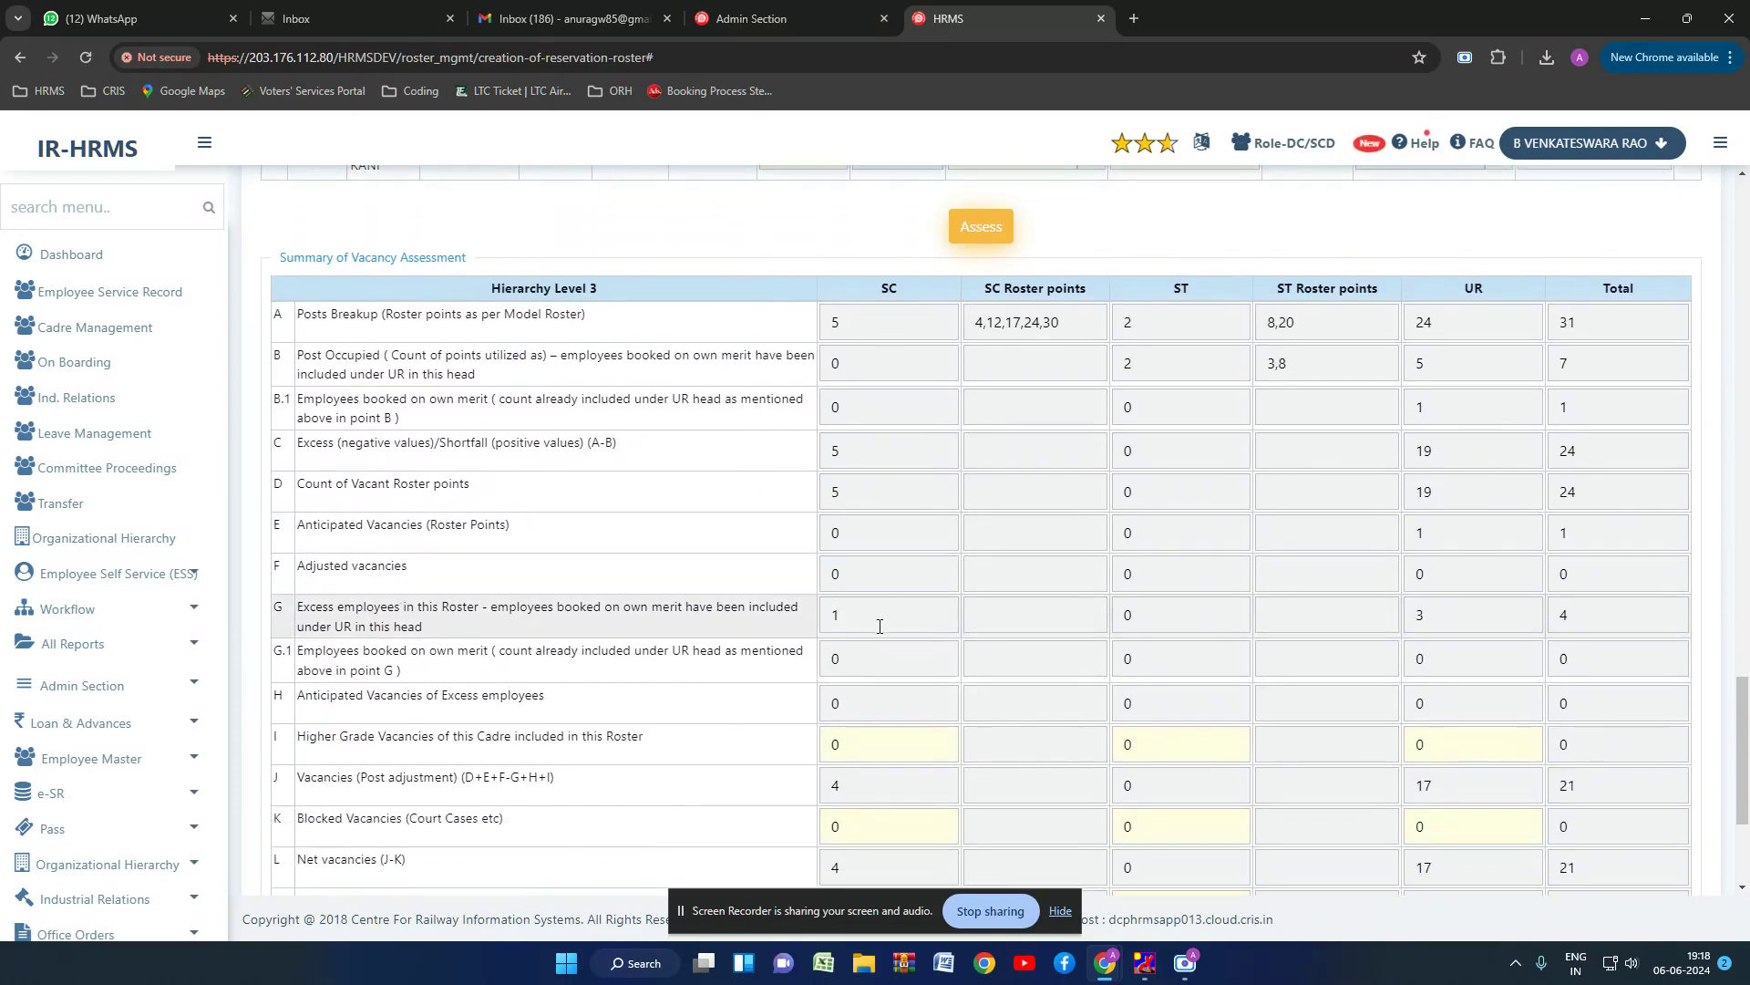
scroll(879, 626, "up", 3)
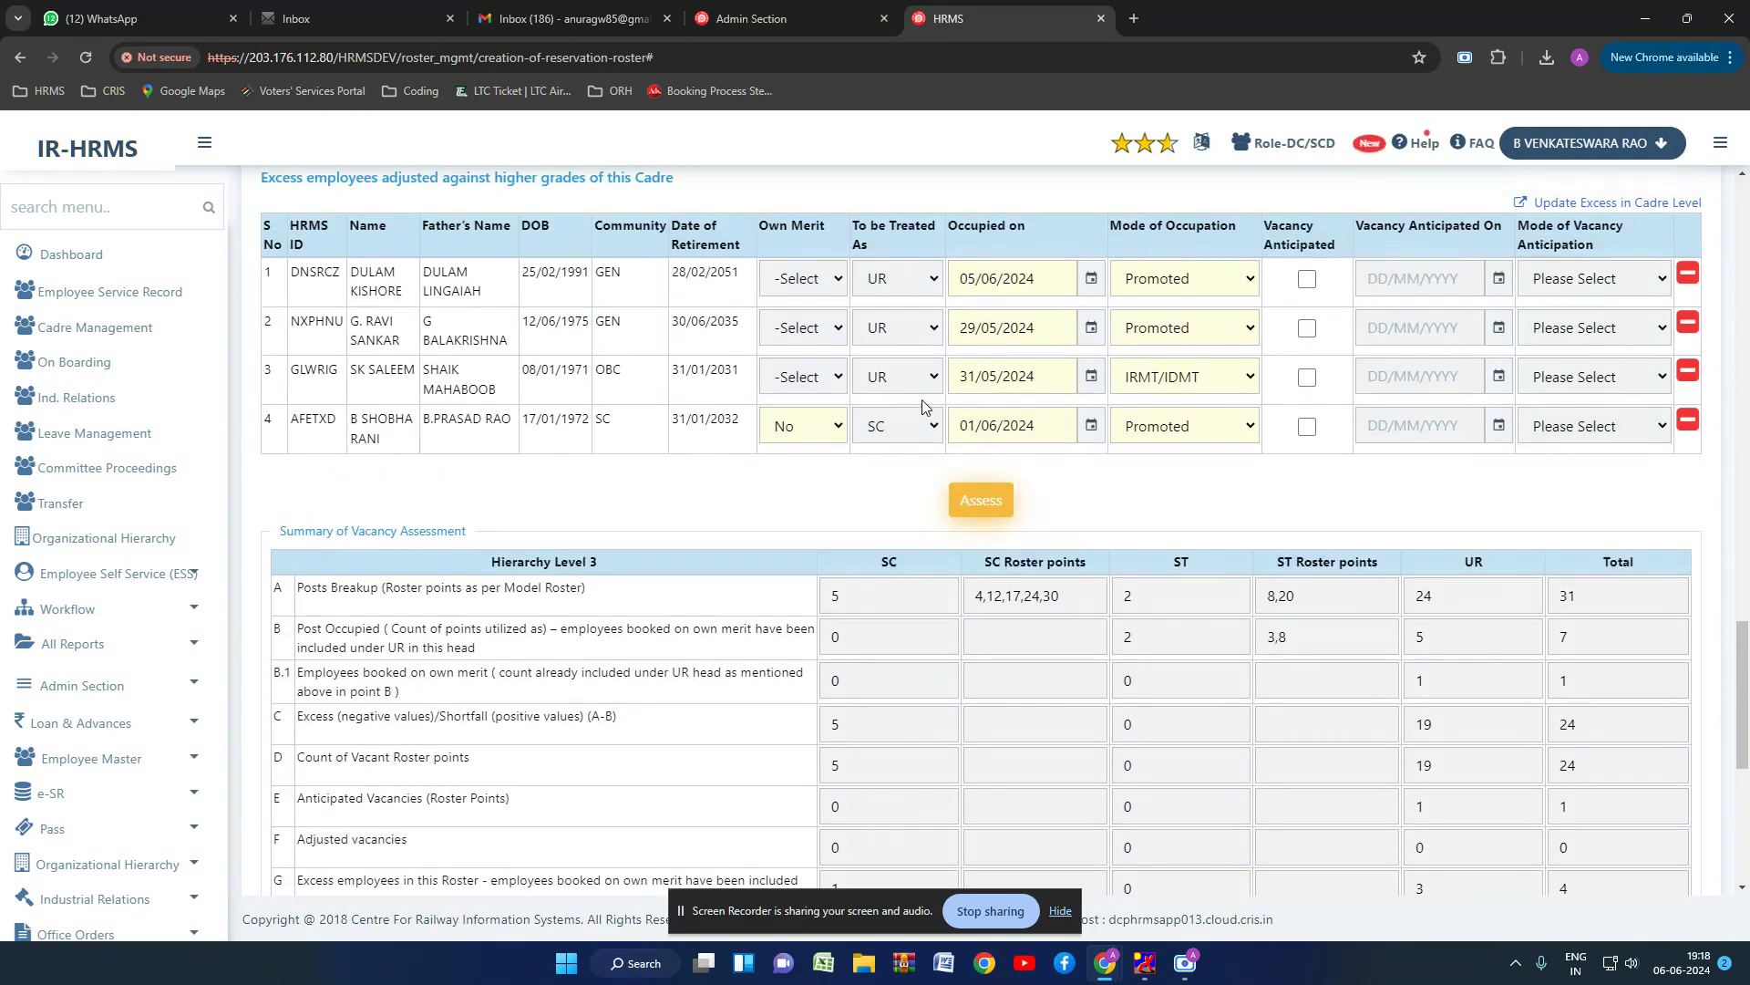
scroll(801, 606, "down", 1)
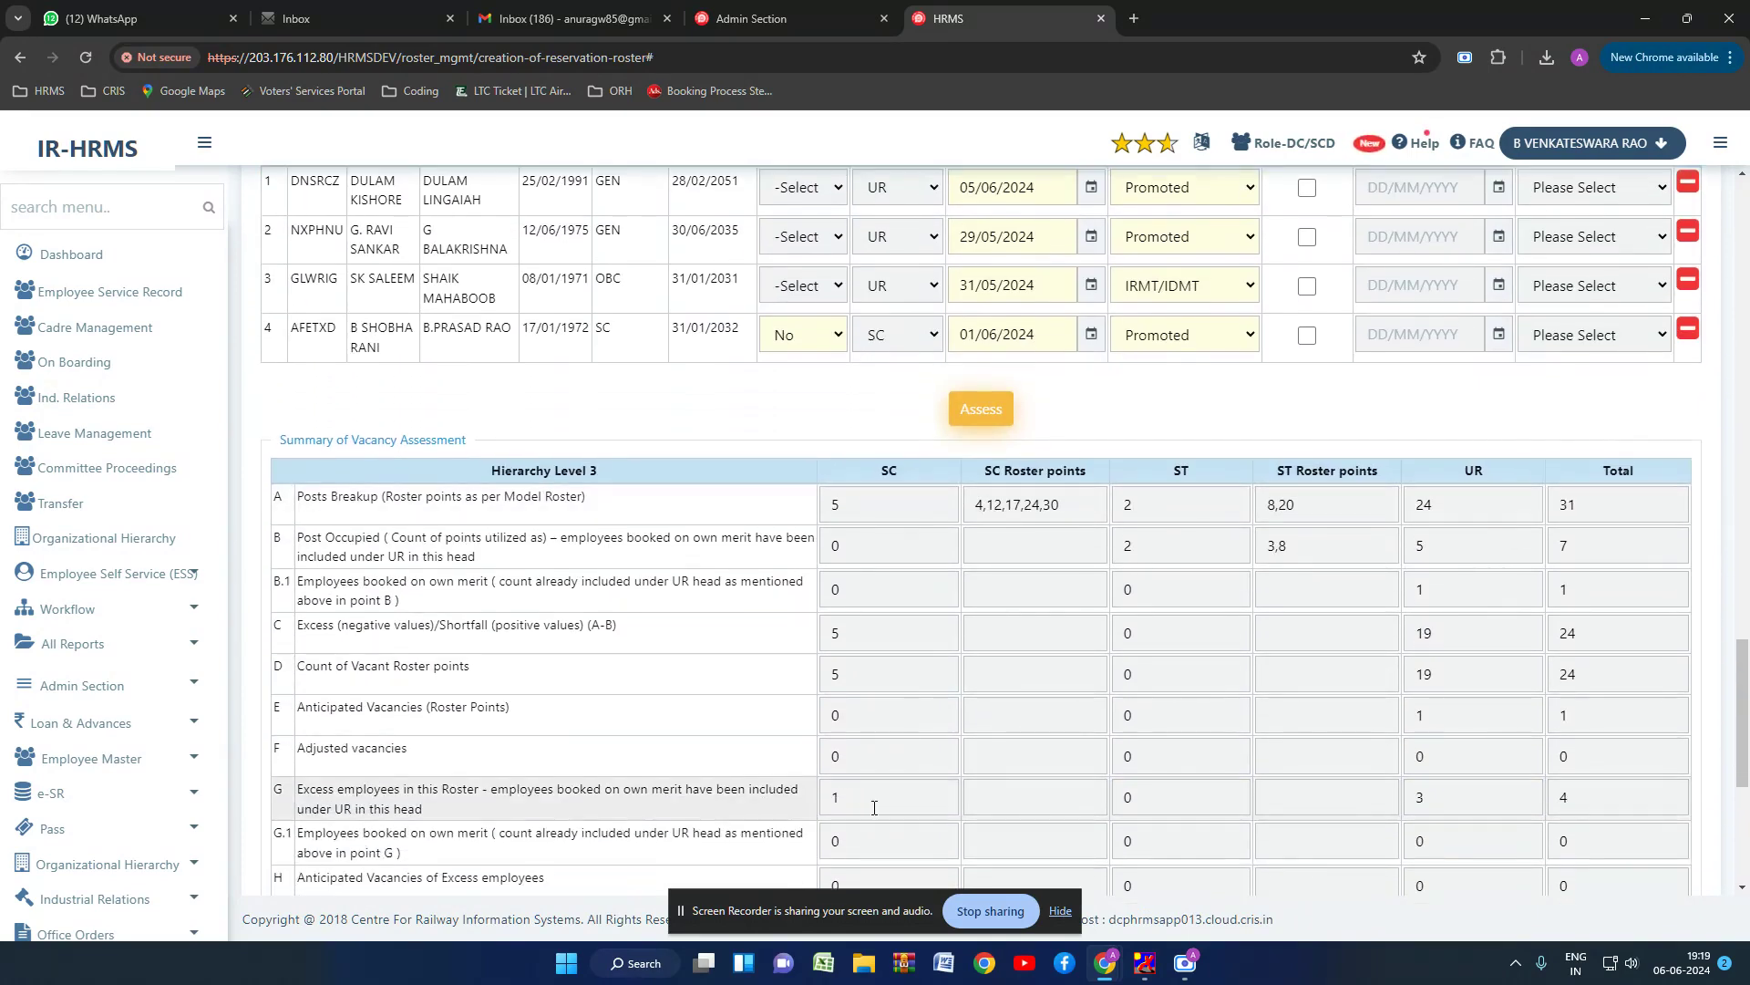
scroll(744, 524, "up", 2)
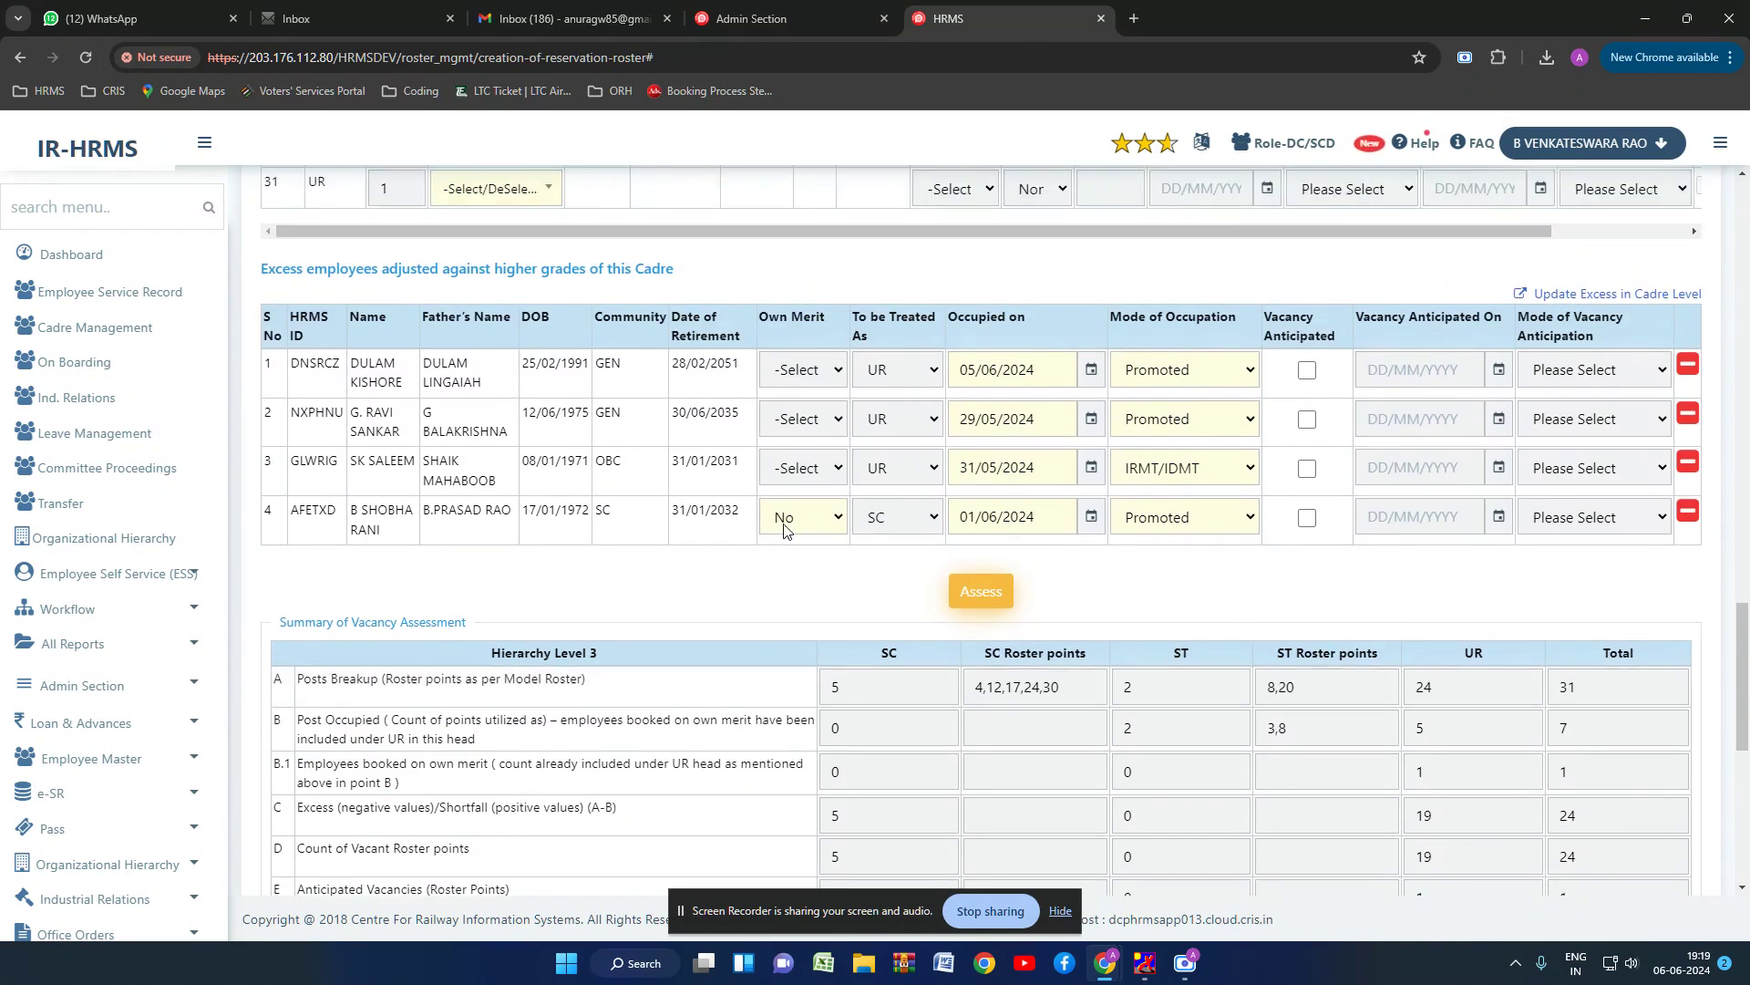
left_click(812, 520)
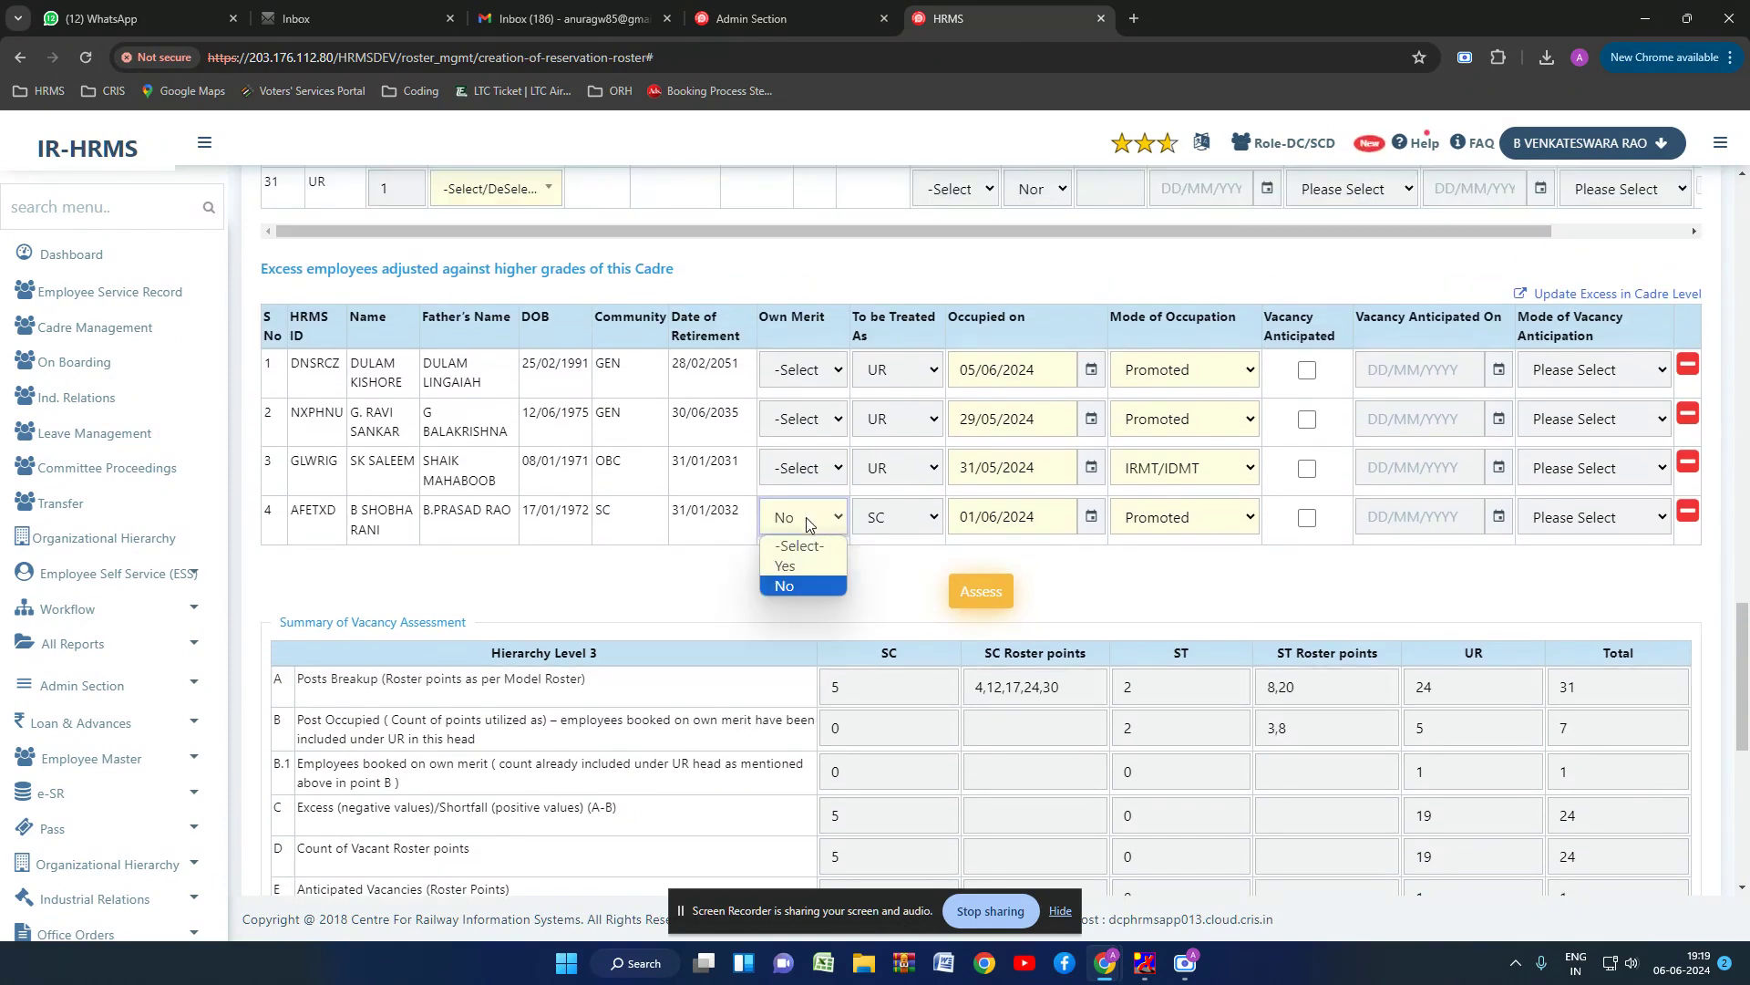
left_click(805, 567)
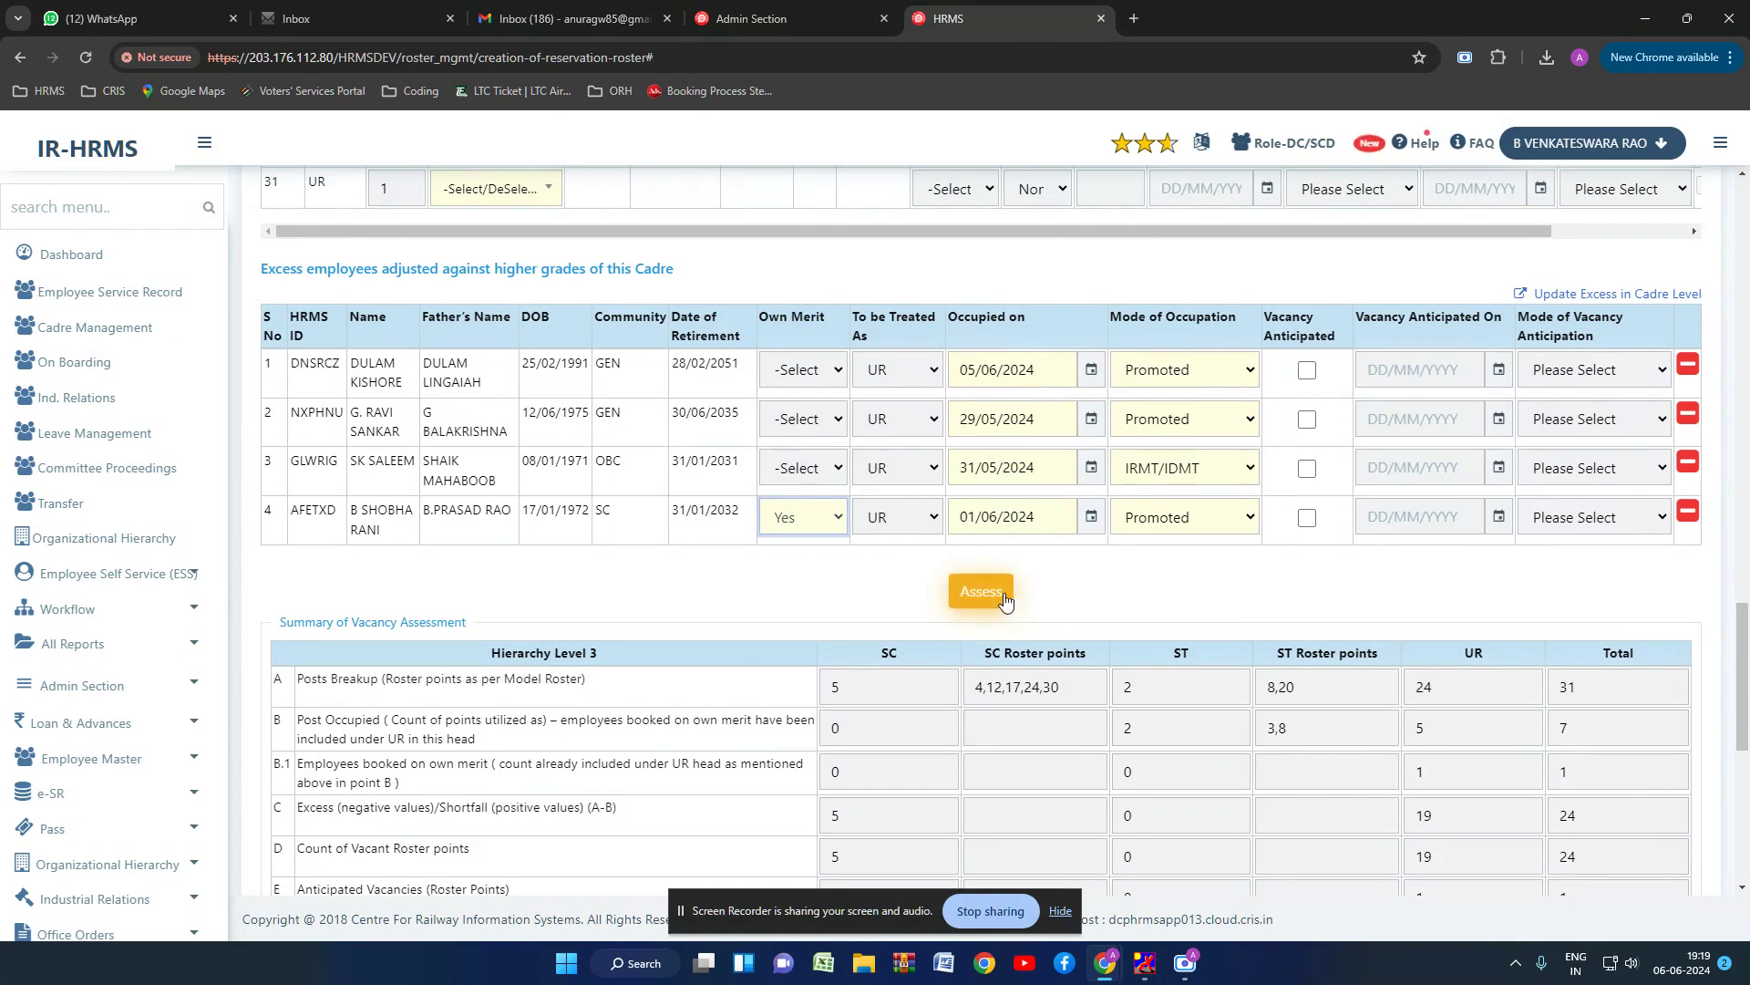
scroll(772, 612, "down", 3)
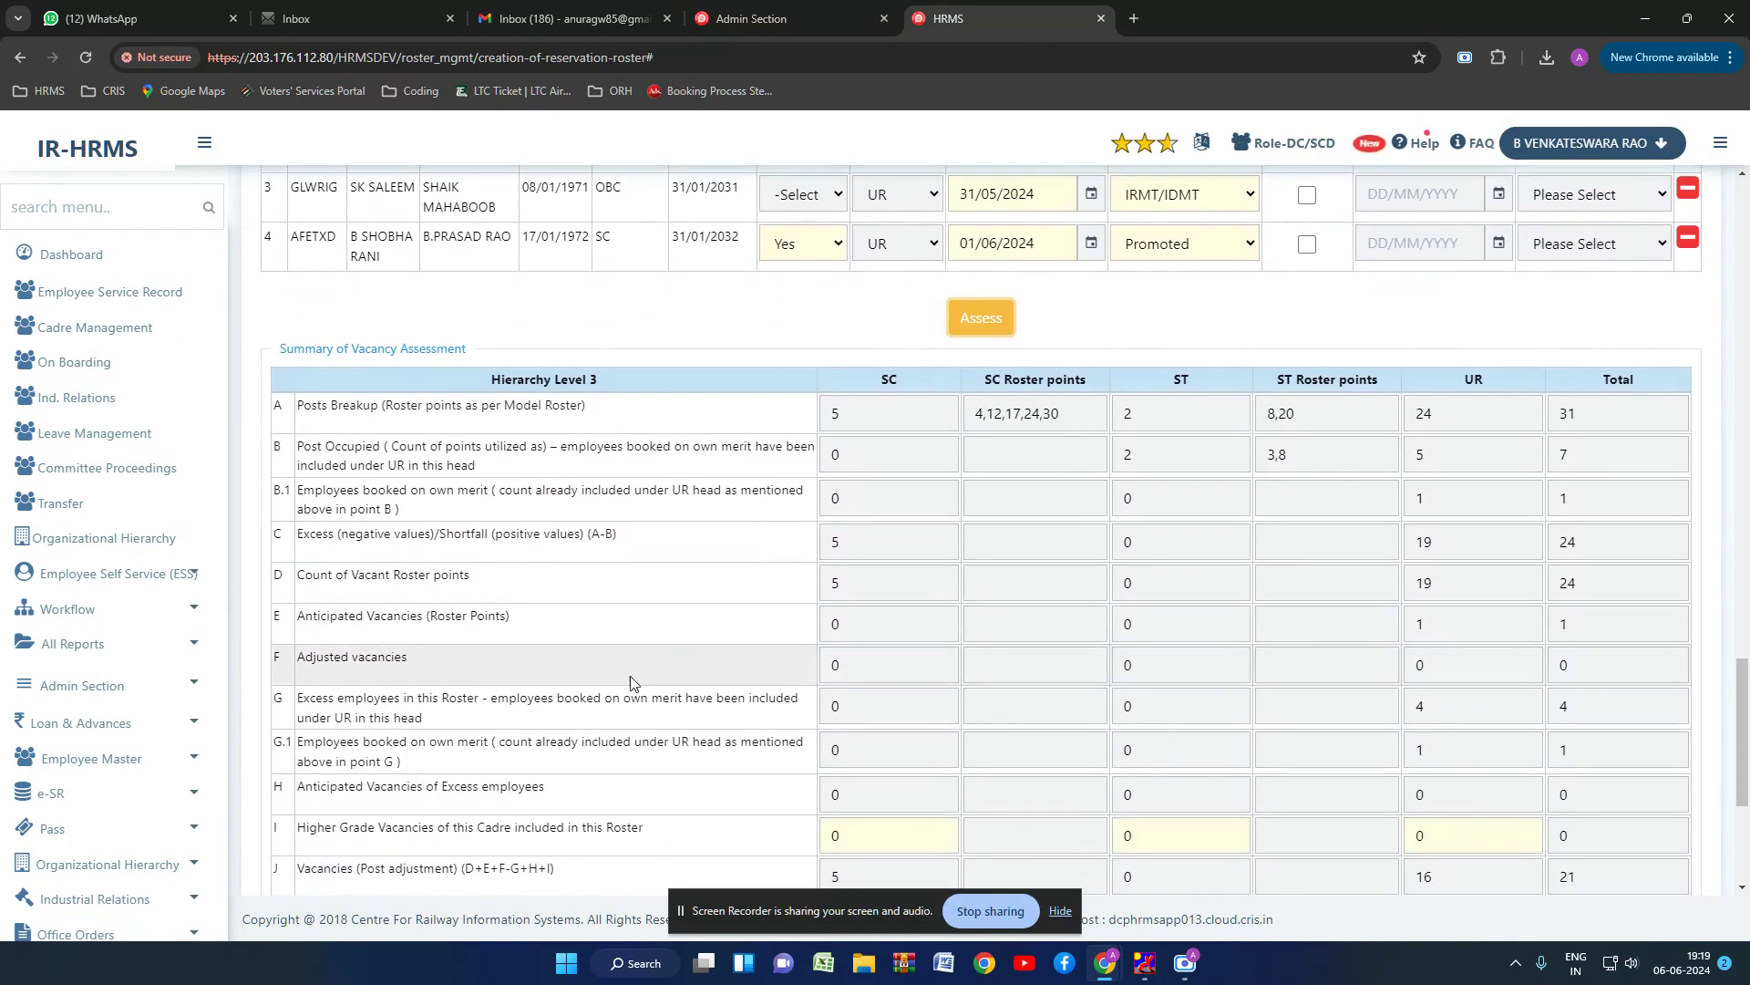
left_click(823, 699)
double_click(1433, 697)
left_click(1428, 741)
left_click(802, 243)
left_click(802, 312)
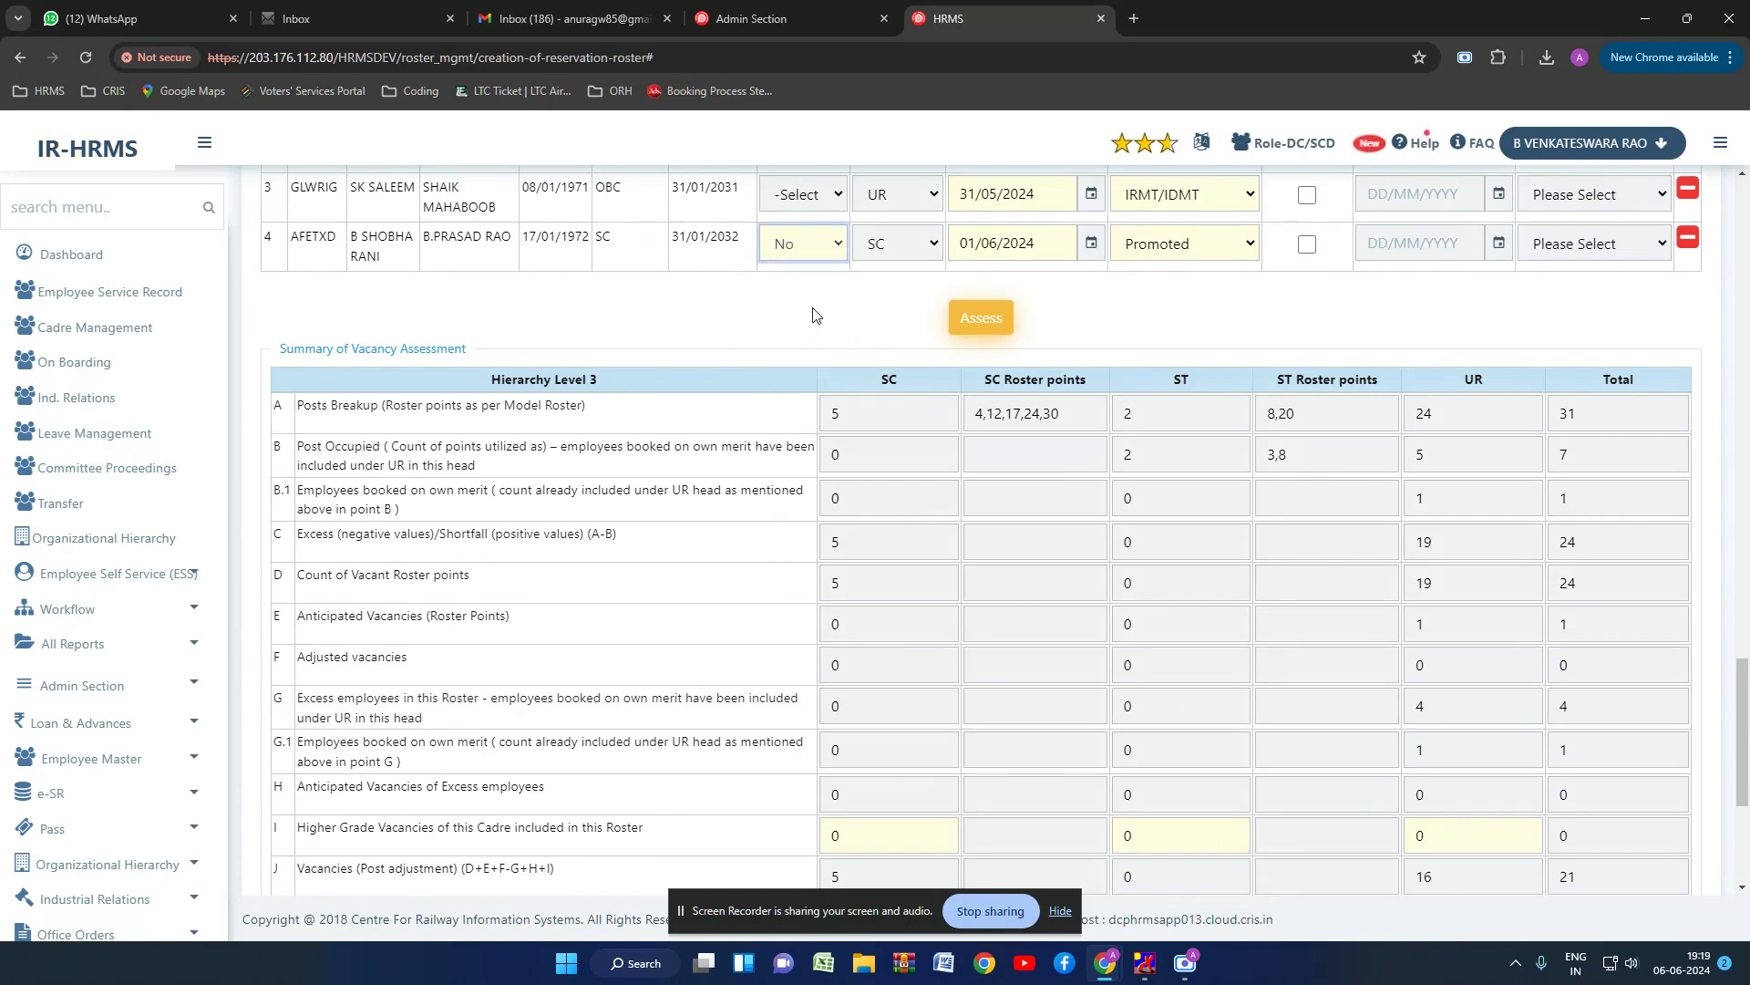
left_click(982, 319)
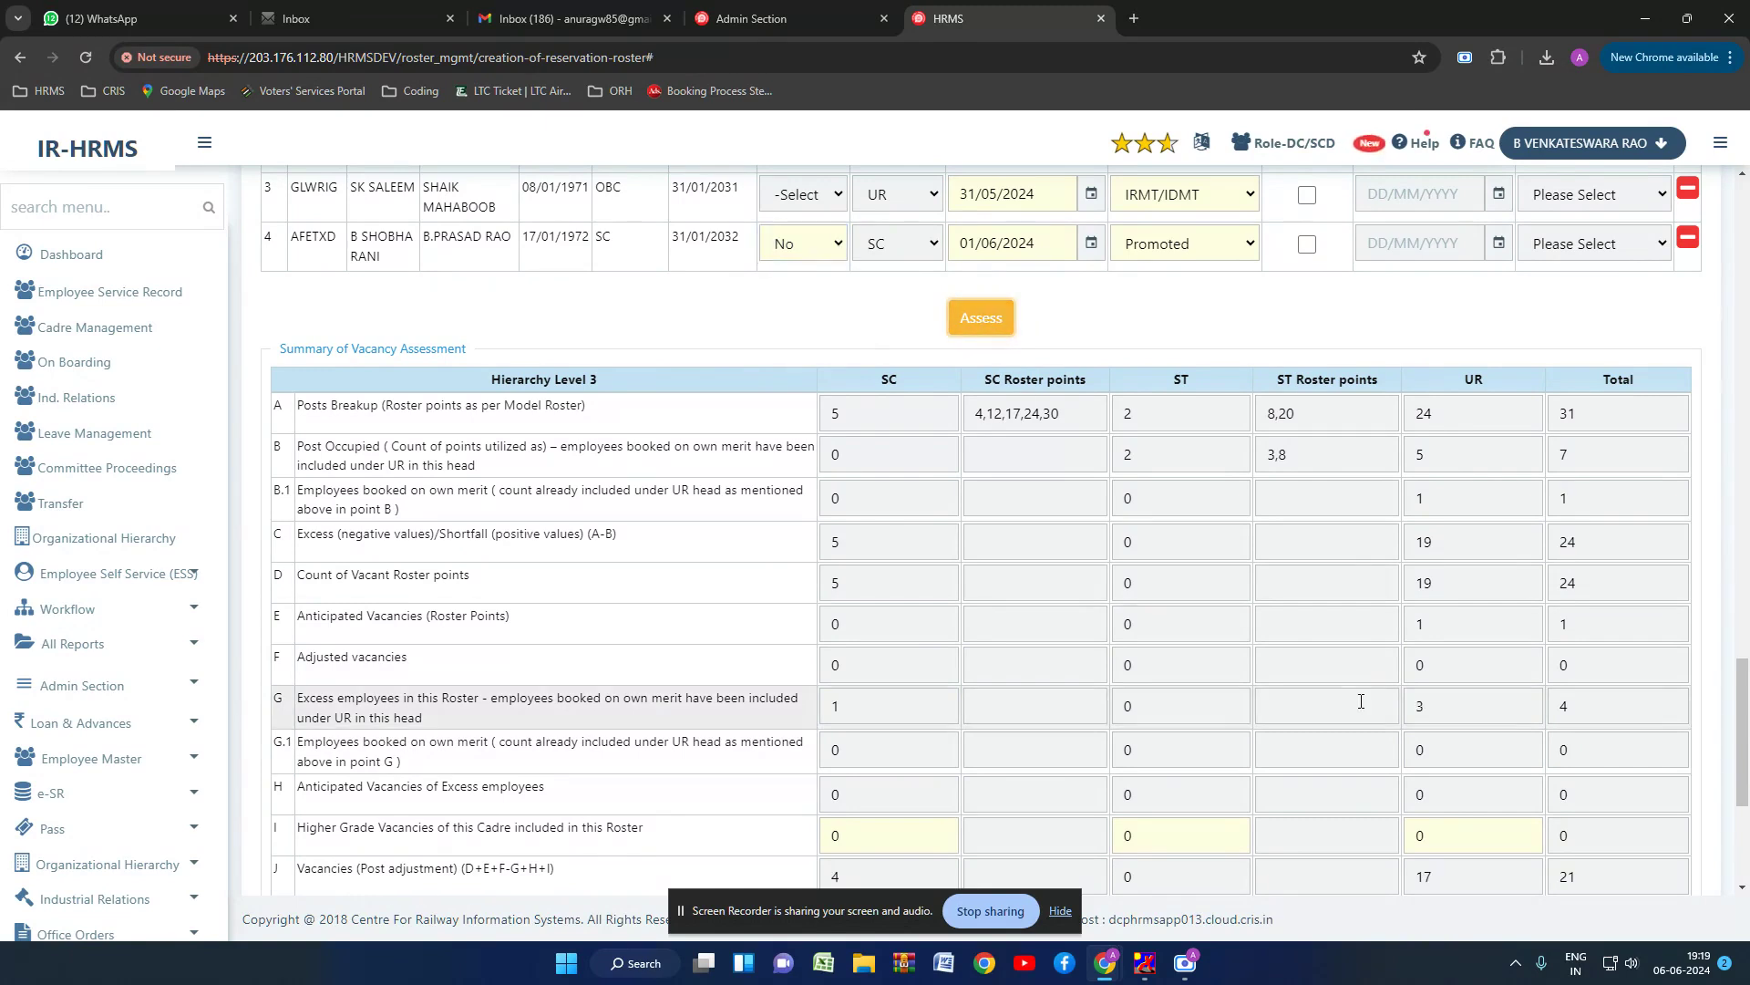
double_click(1412, 752)
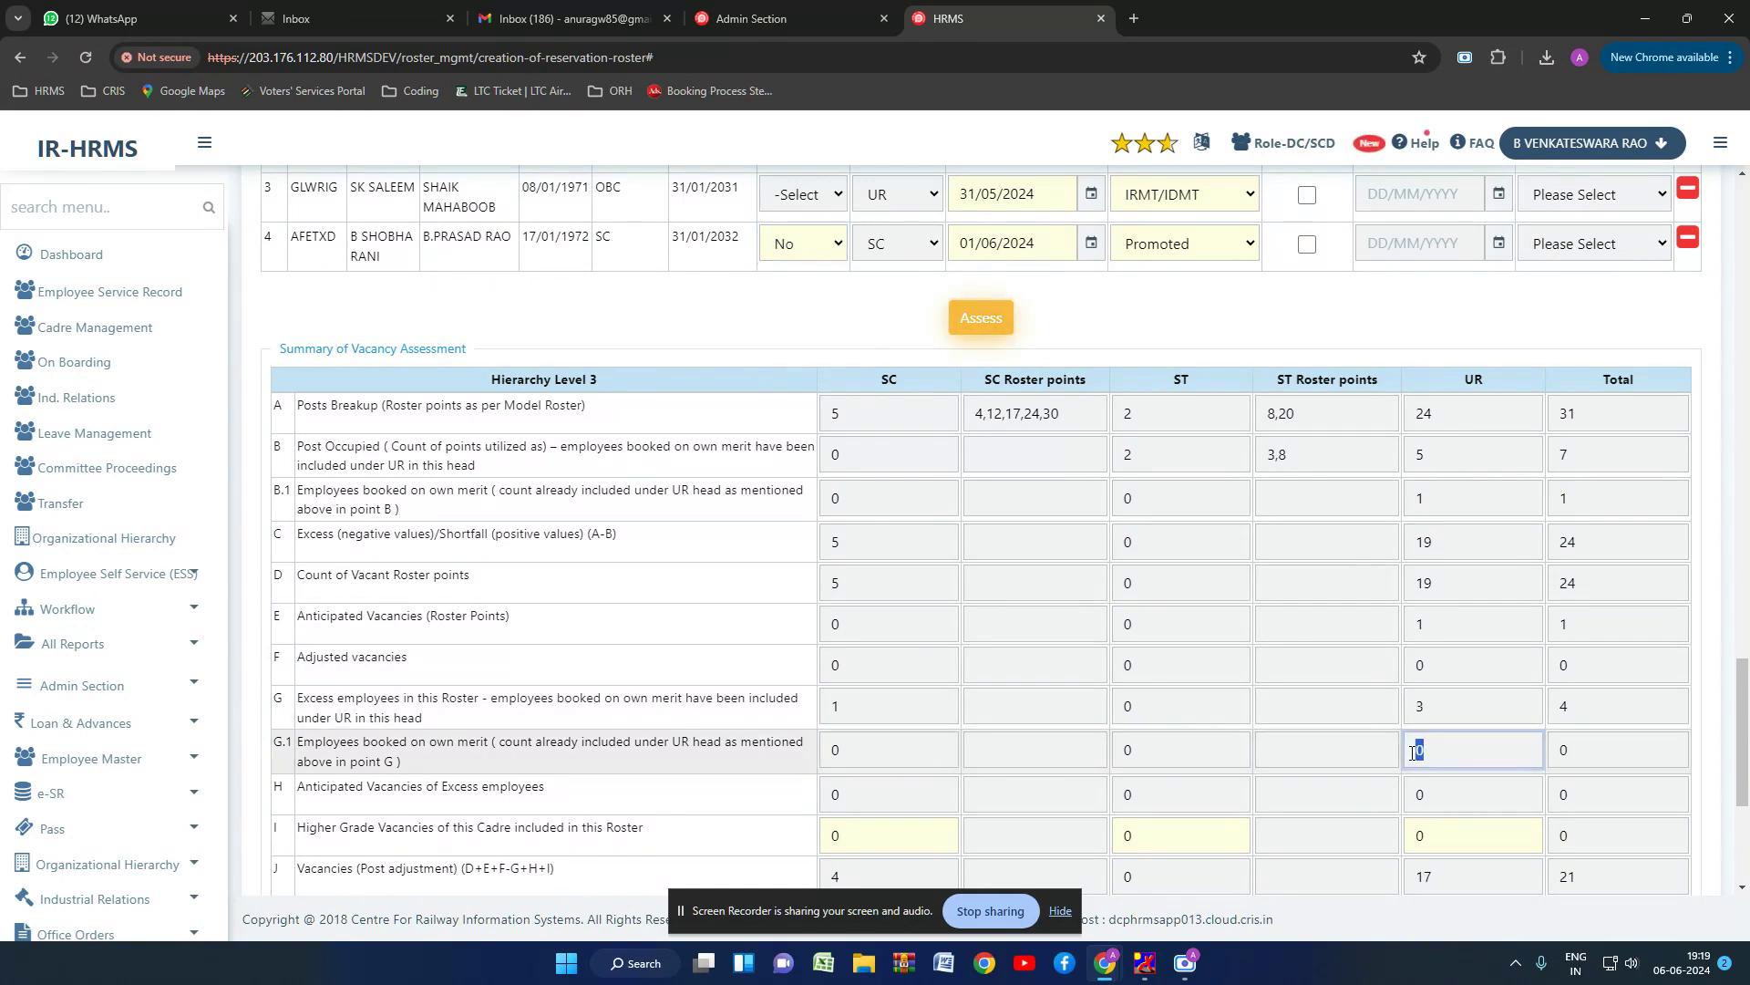
double_click(820, 703)
left_click_drag(1436, 710, 1412, 707)
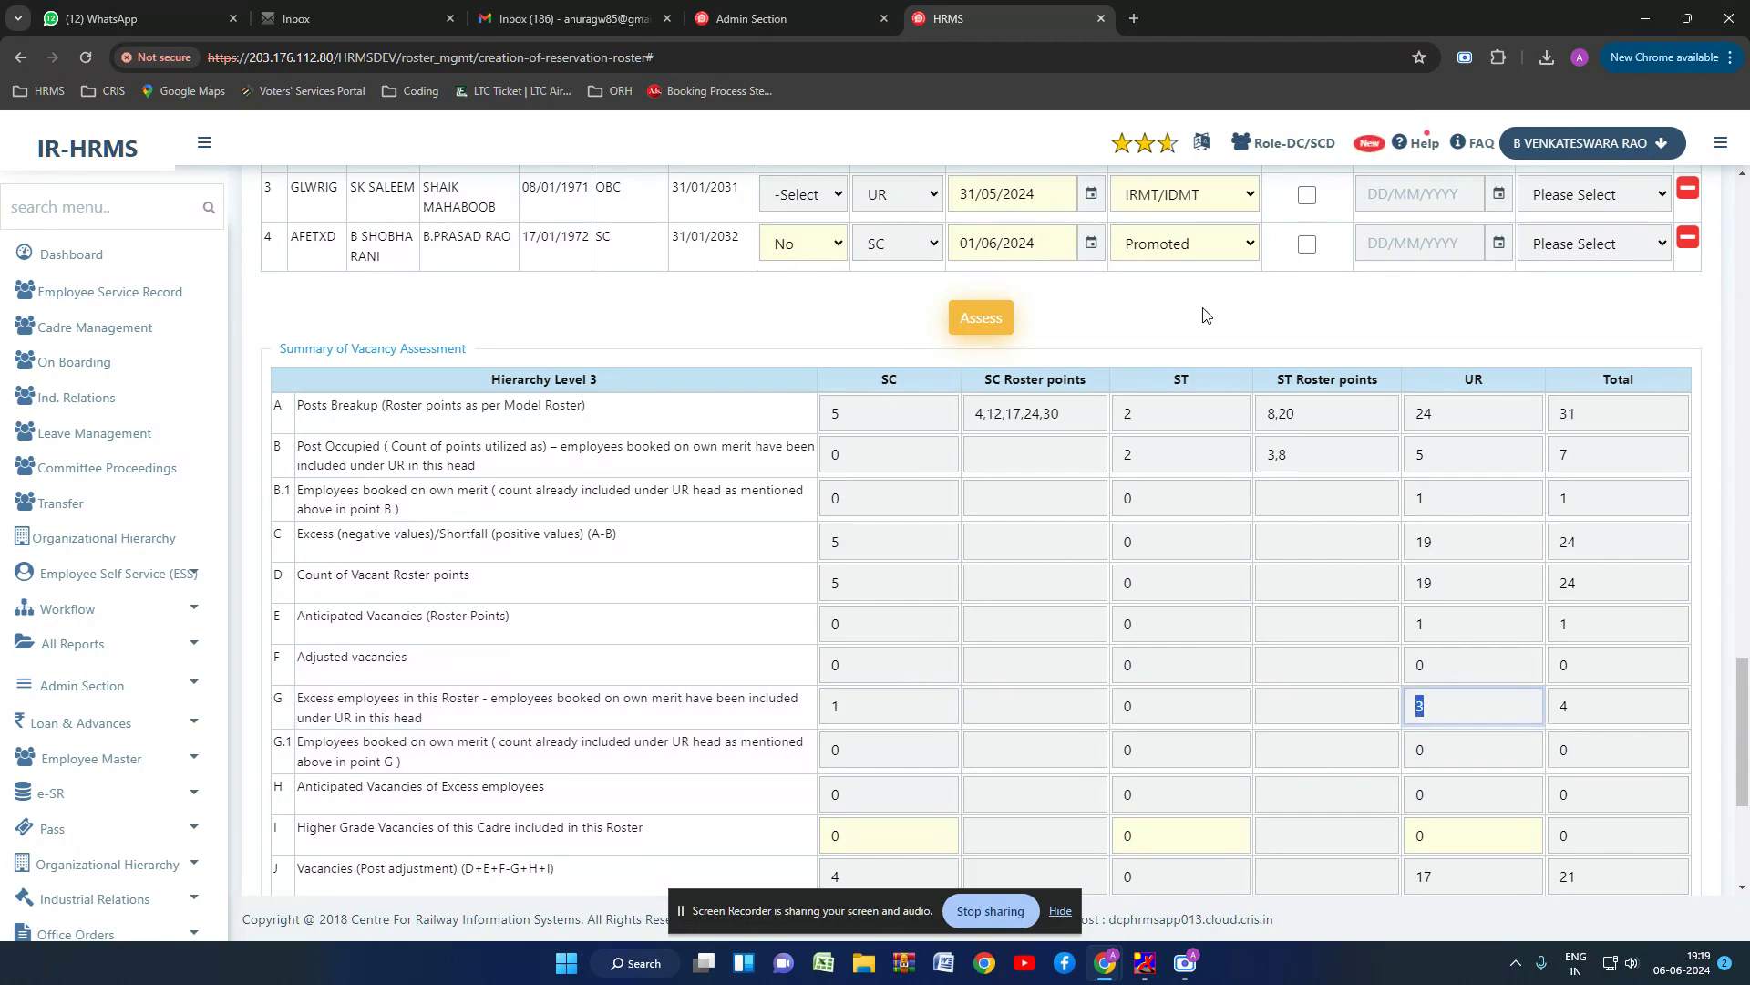
scroll(875, 665, "down", 1)
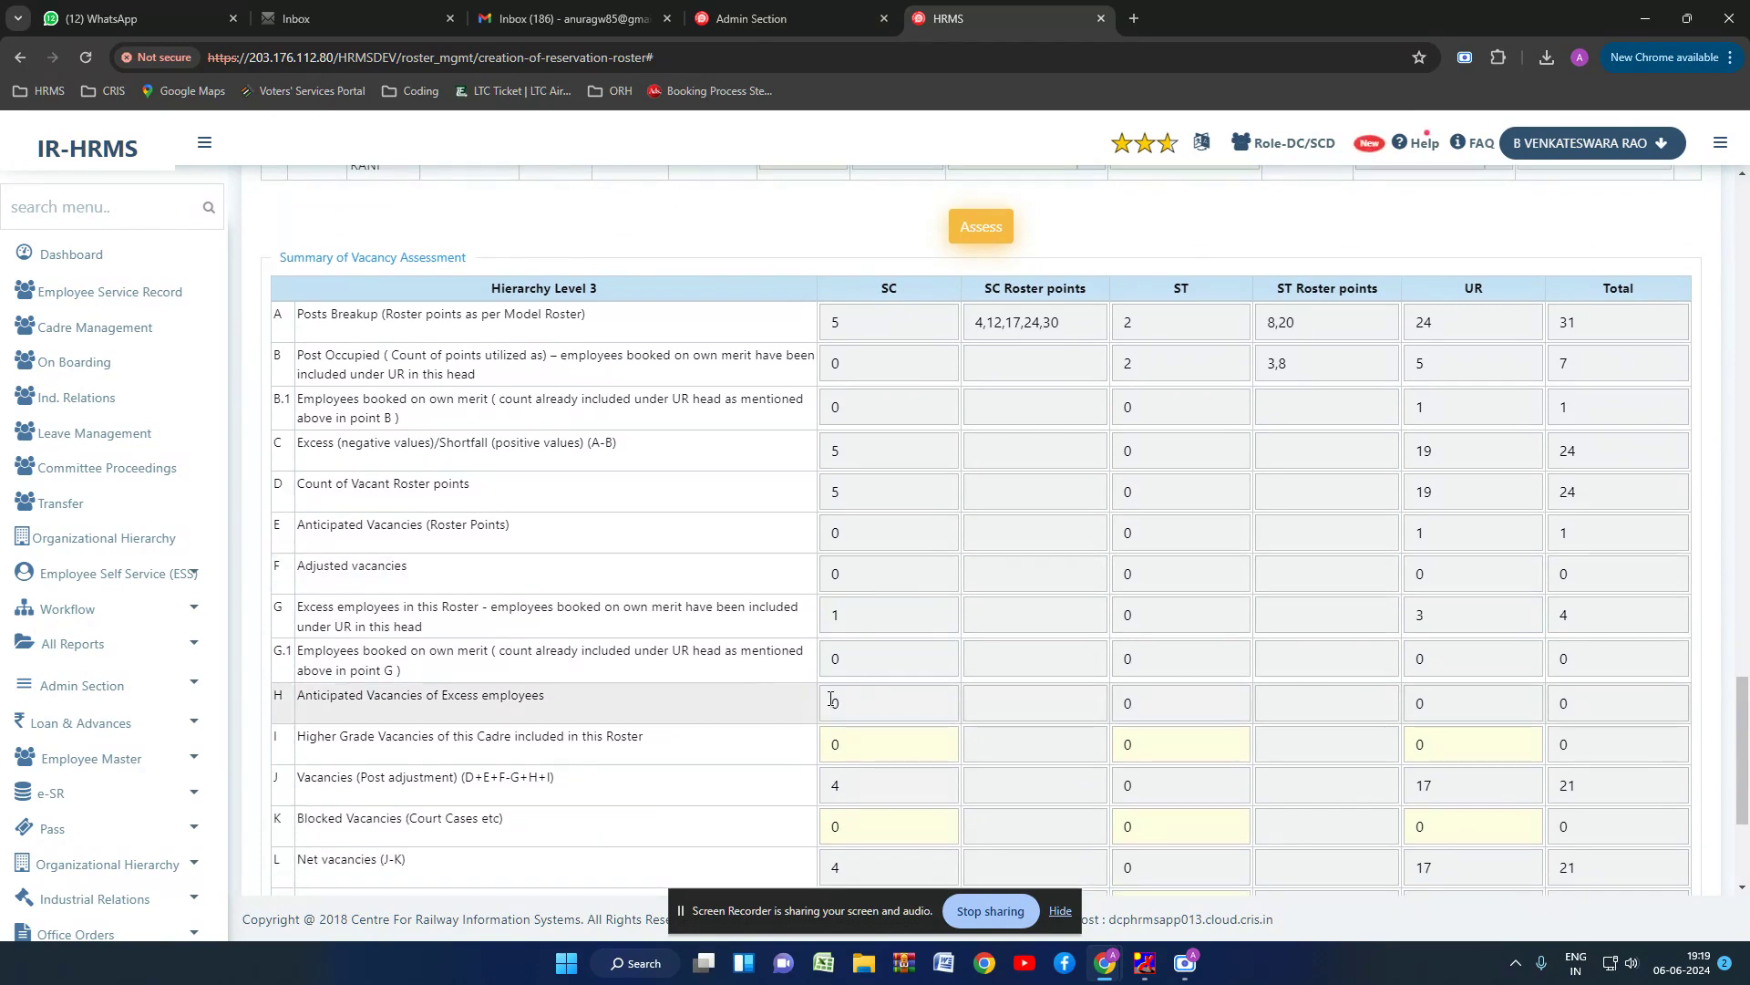
scroll(985, 483, "up", 3)
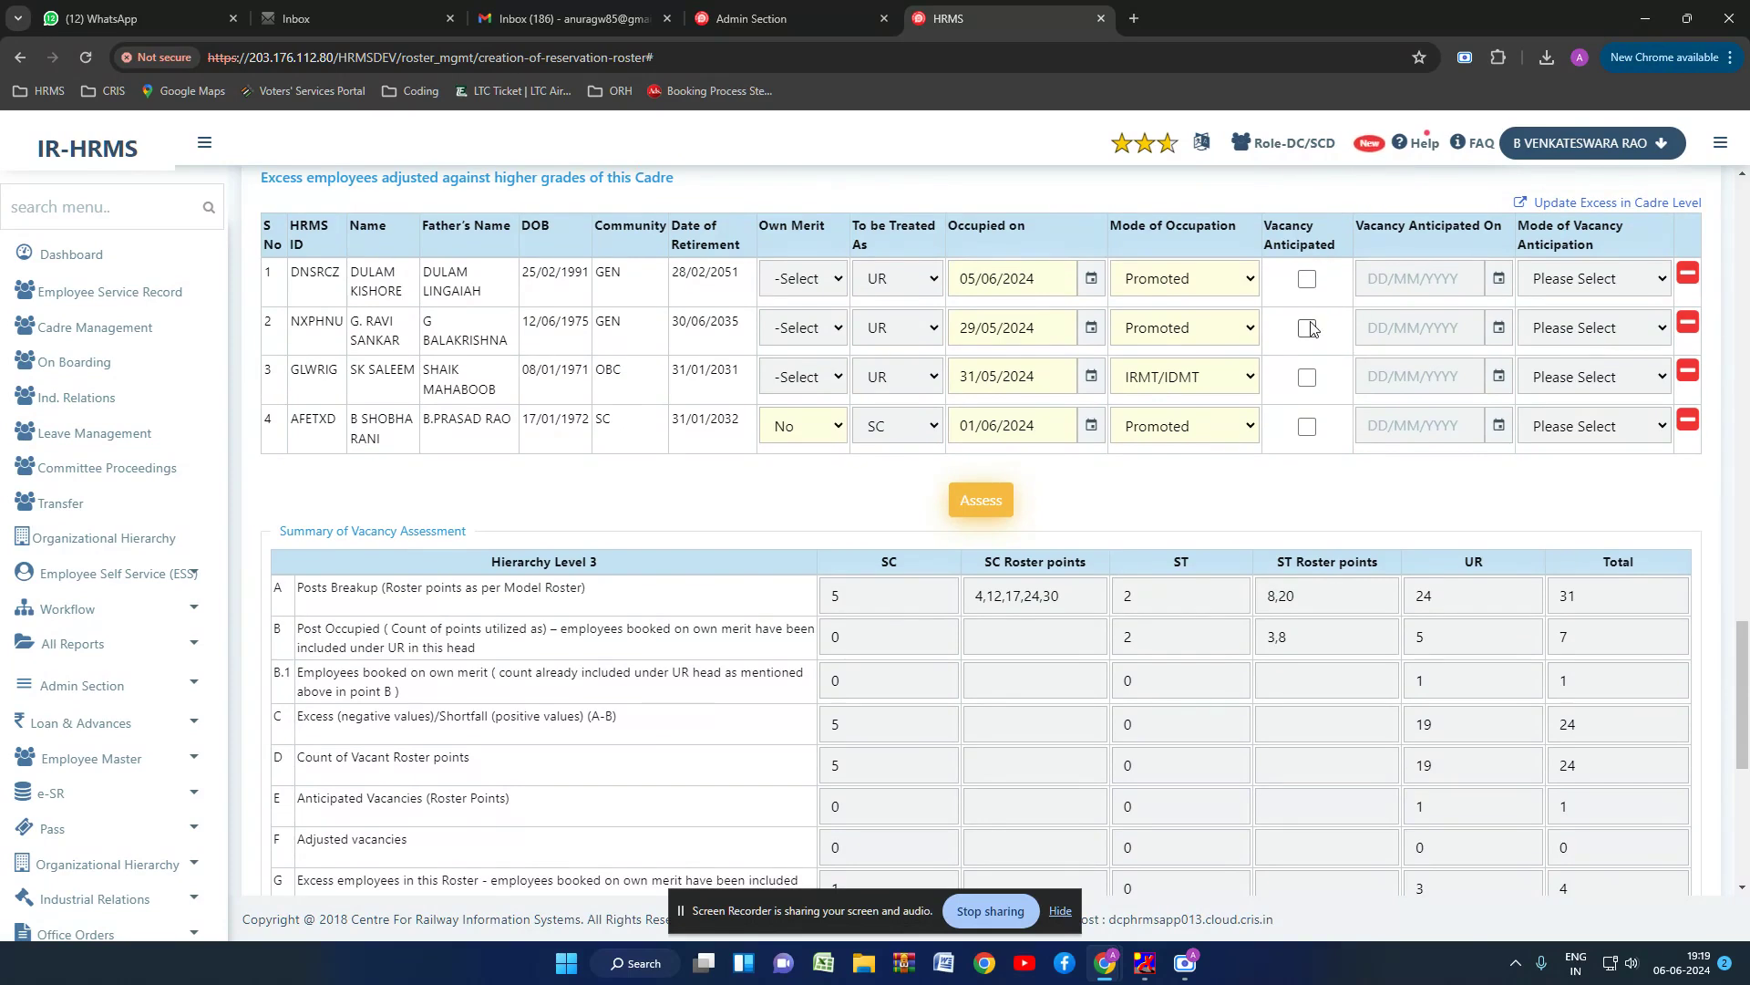
scroll(1313, 472, "down", 3)
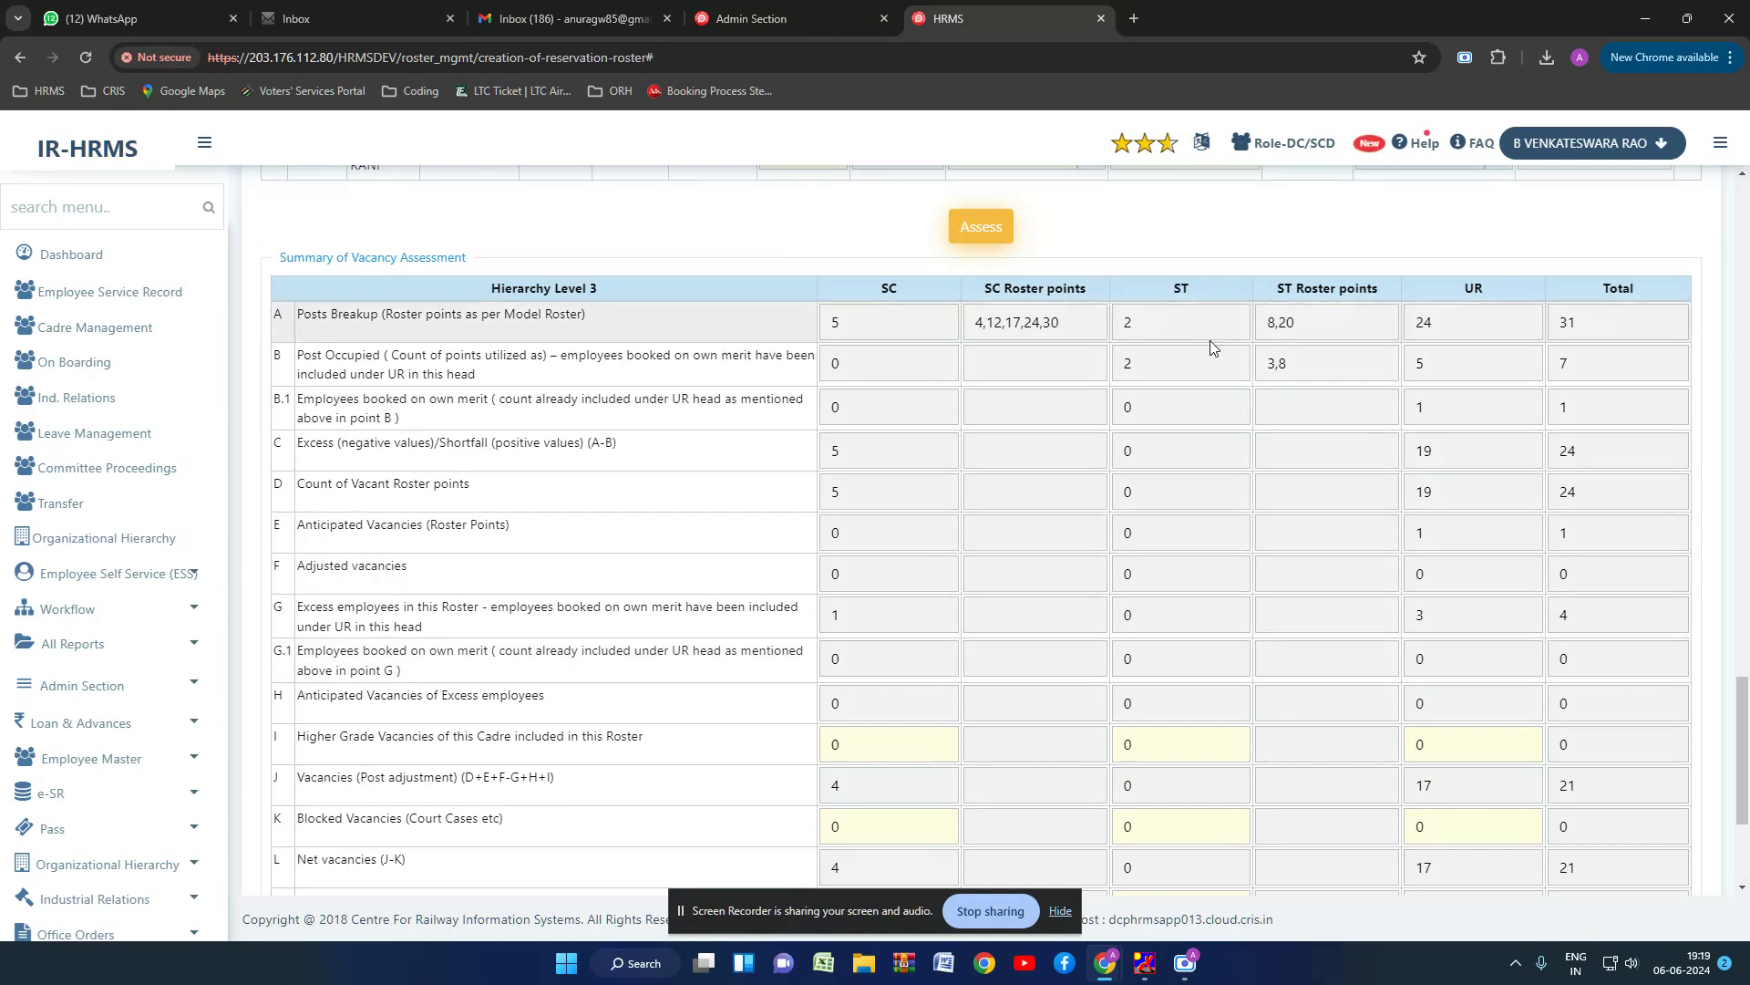
scroll(1210, 341, "up", 3)
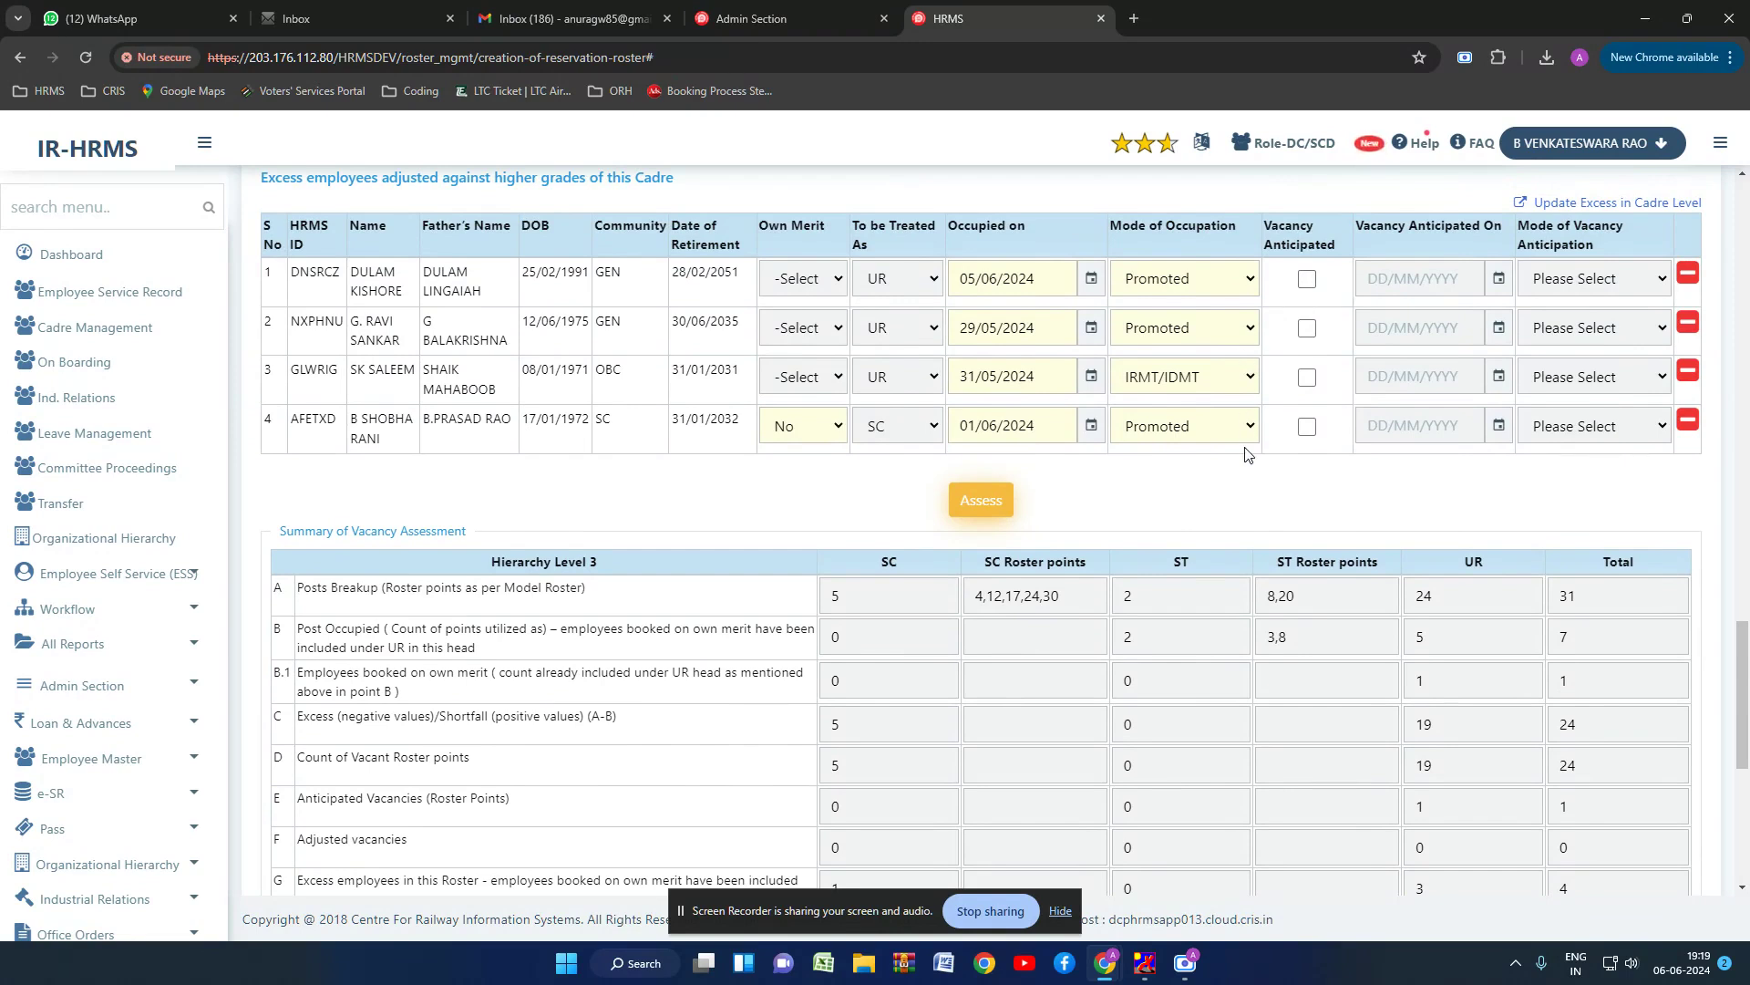
scroll(1246, 453, "down", 2)
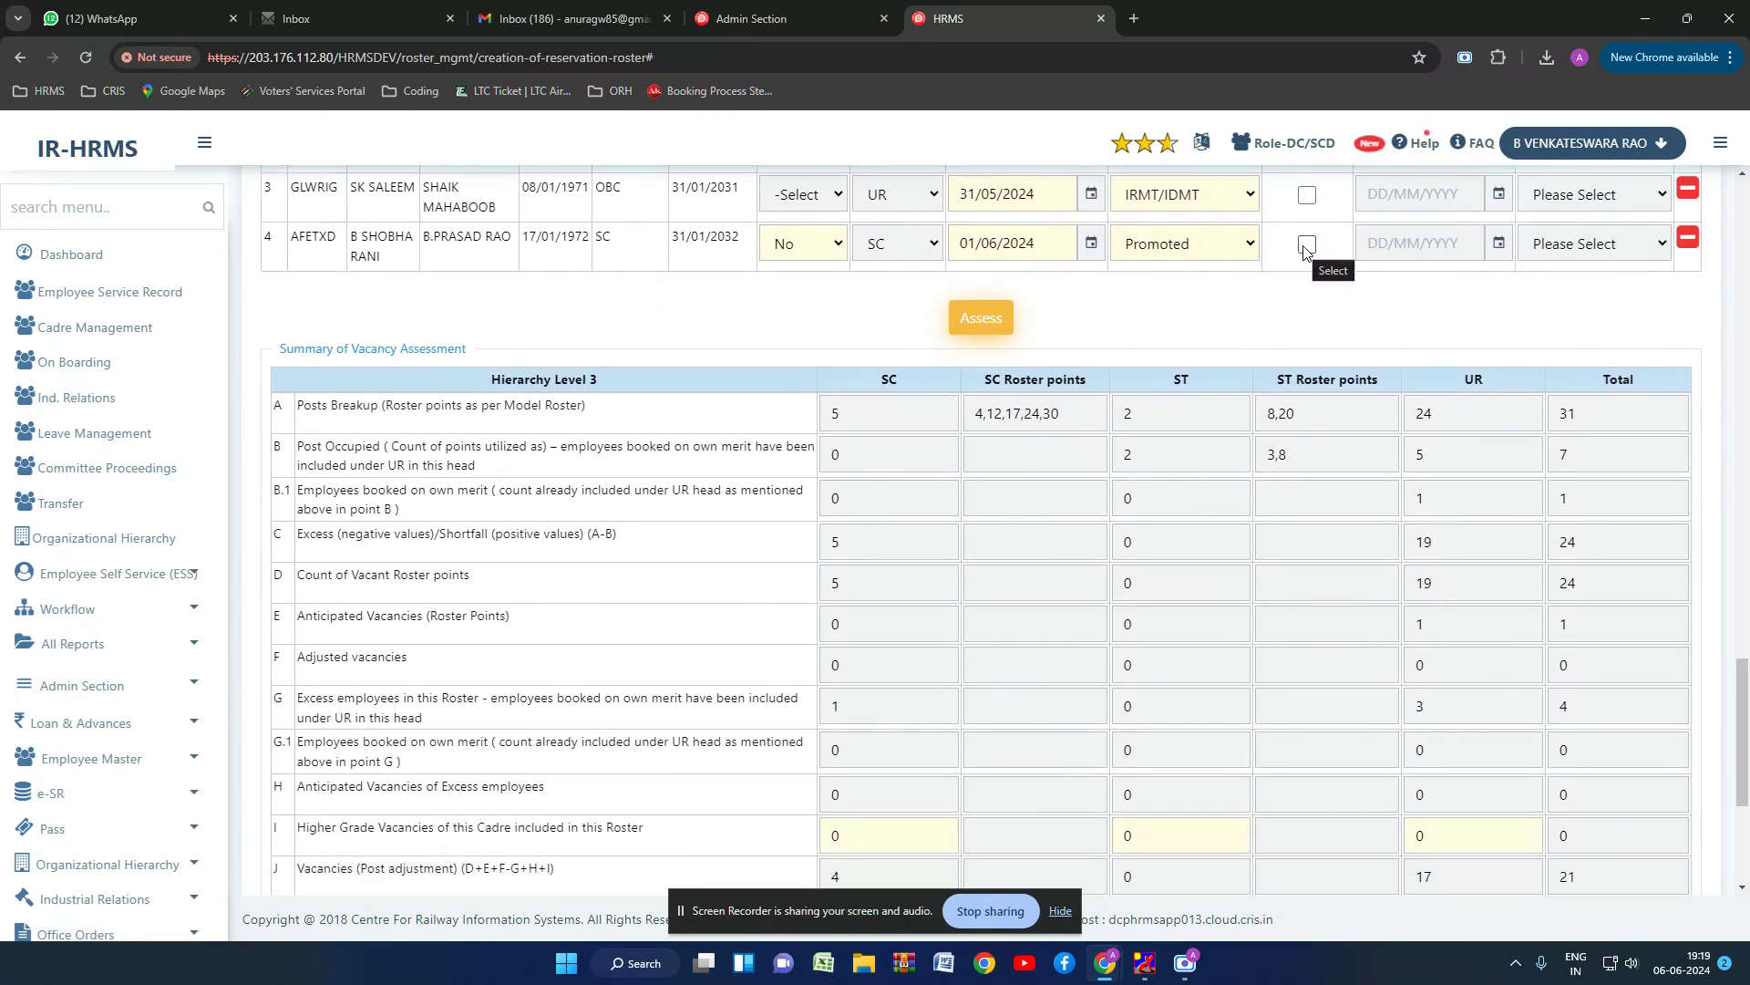
scroll(1259, 605, "down", 1)
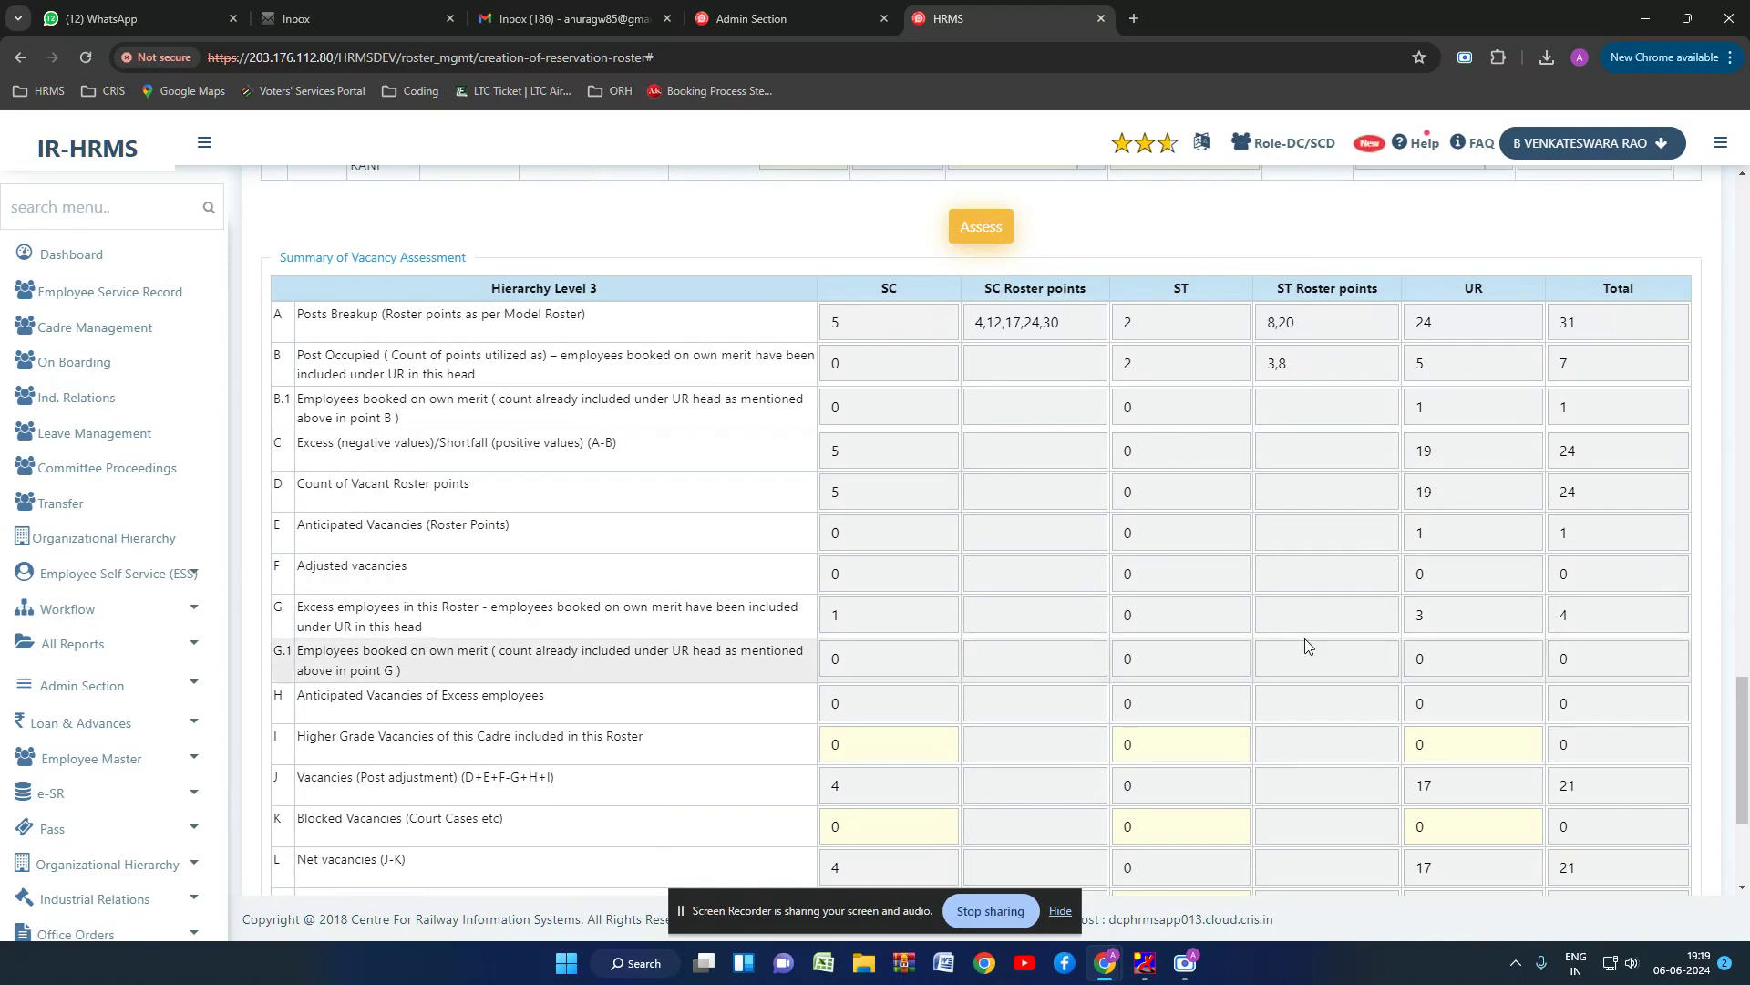
scroll(1306, 642, "down", 1)
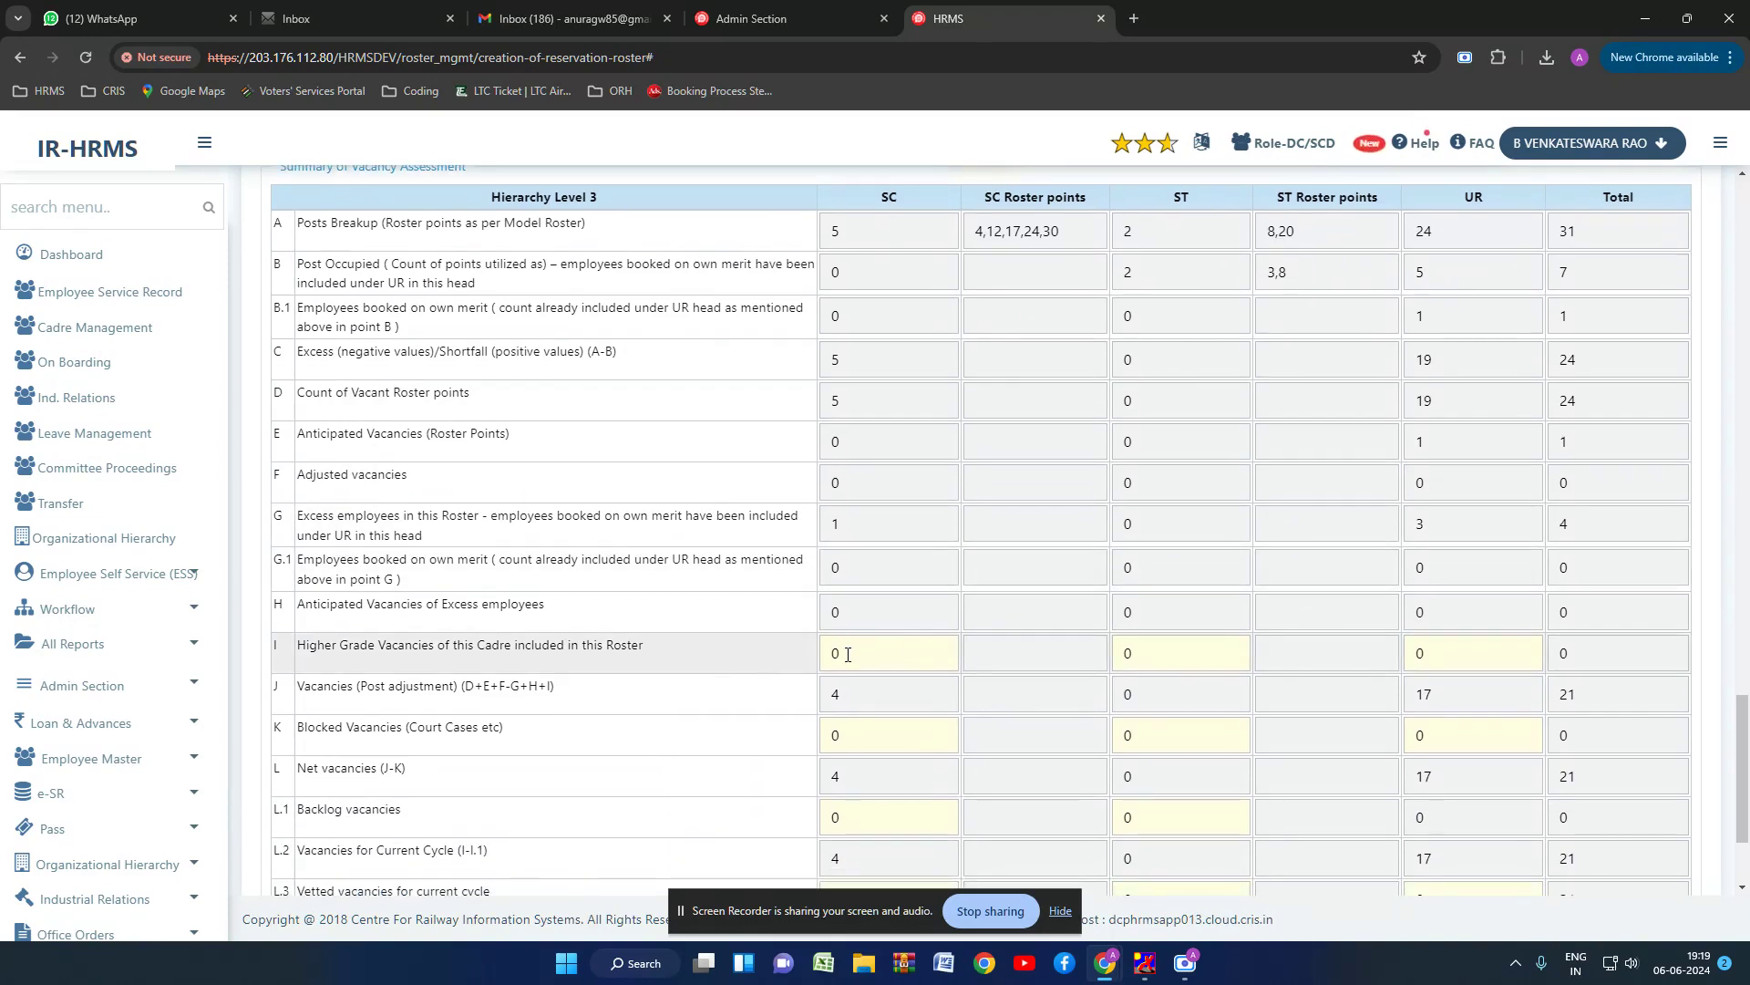
scroll(847, 654, "up", 2)
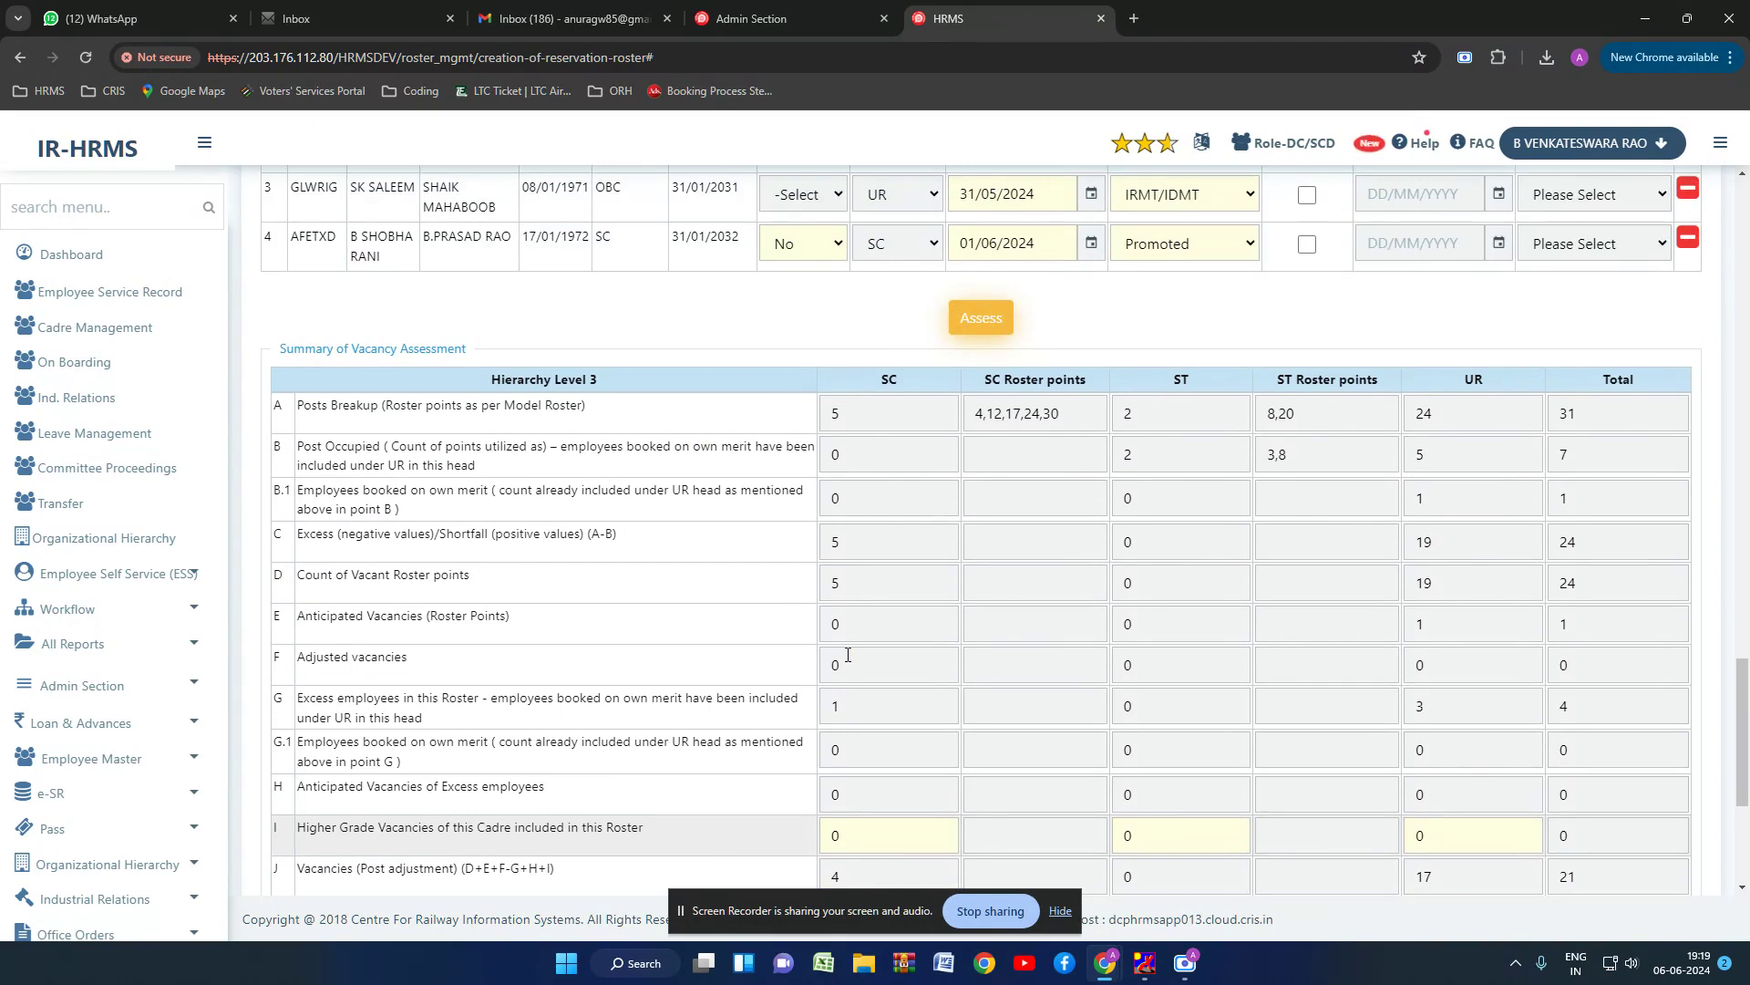
scroll(848, 649, "down", 3)
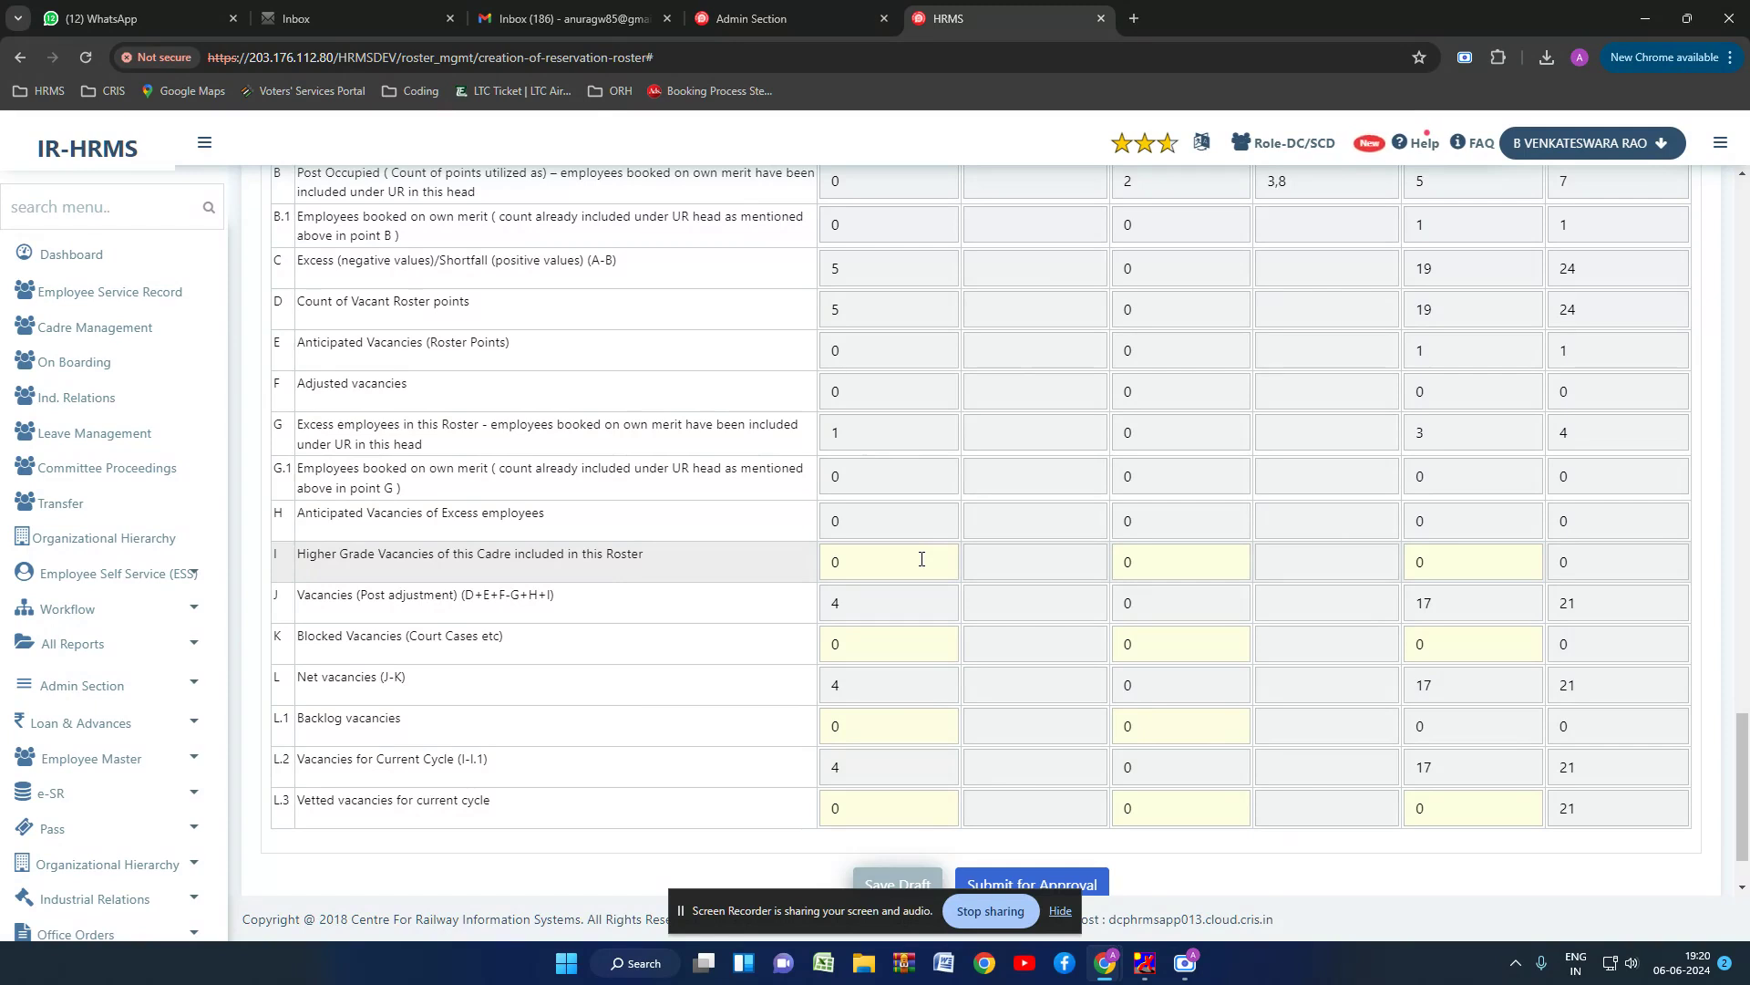
Enter 1, 1 and 4 in row I's Higher Grade Vacancies cells so its total becomes 6
double_click(921, 559)
type("1")
left_click(1176, 563)
type("1")
left_click(1429, 565)
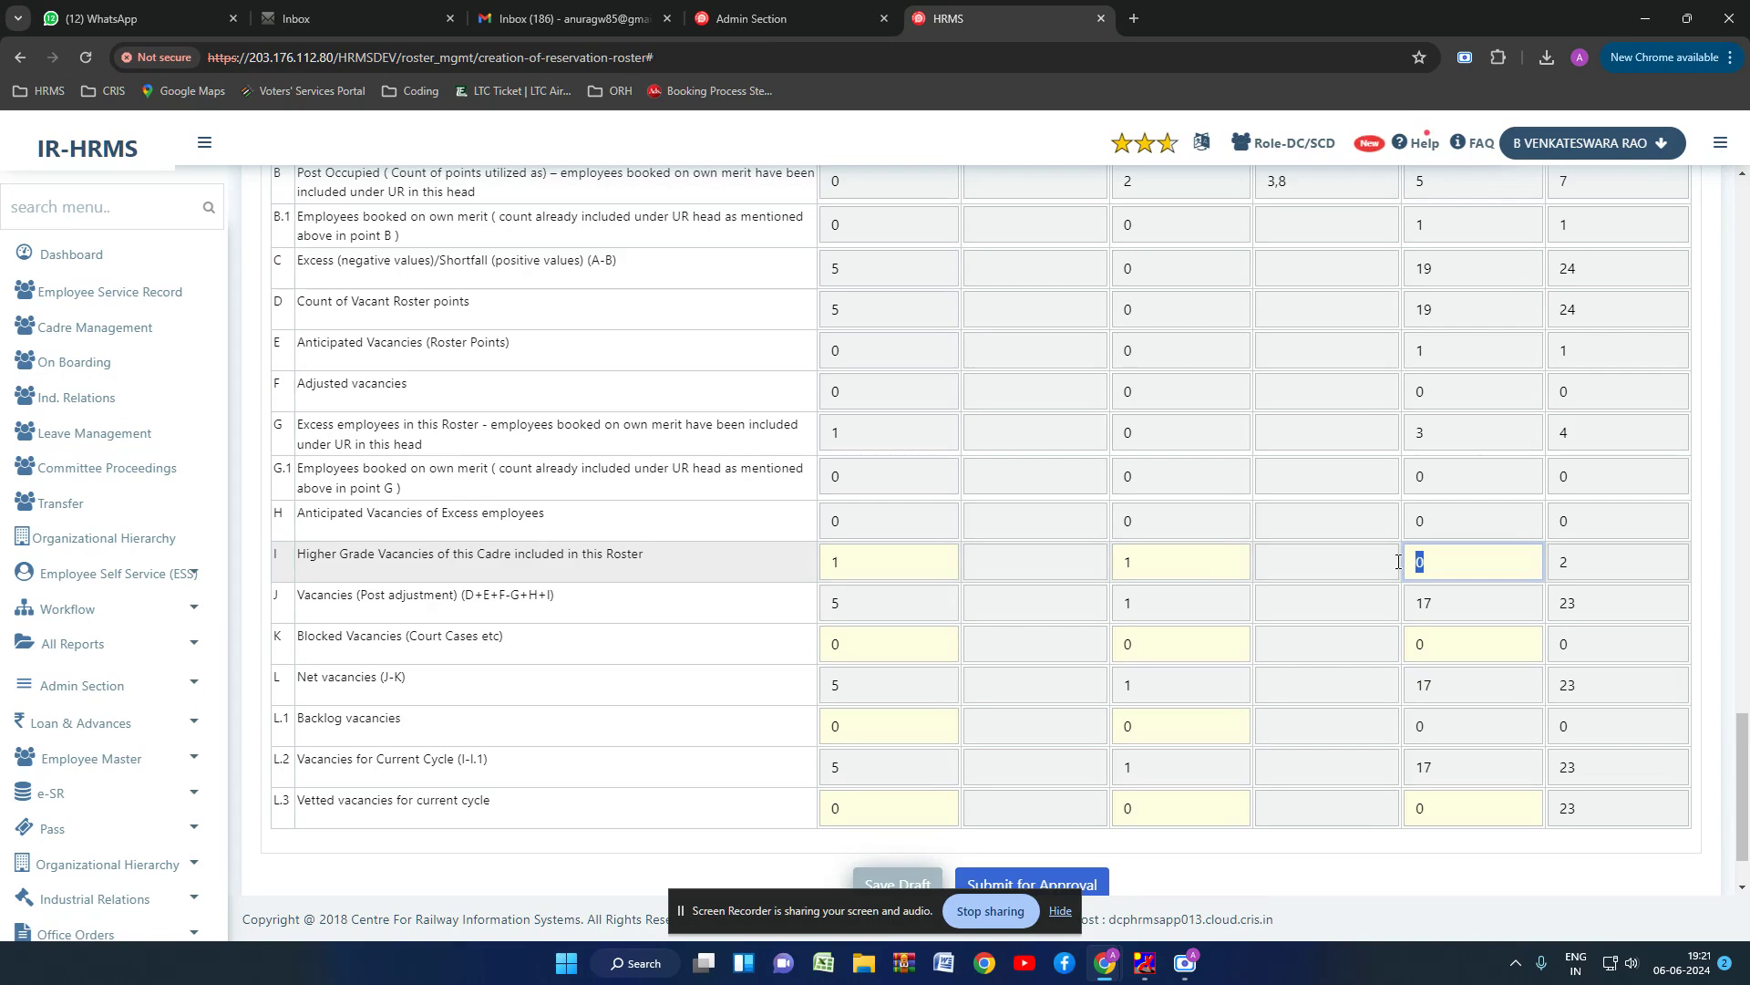
type("4")
left_click(768, 598)
Check the recalculated values: row J totals 27, plus vacant roster points count and row G excess employees
left_click(843, 604)
left_click(780, 615)
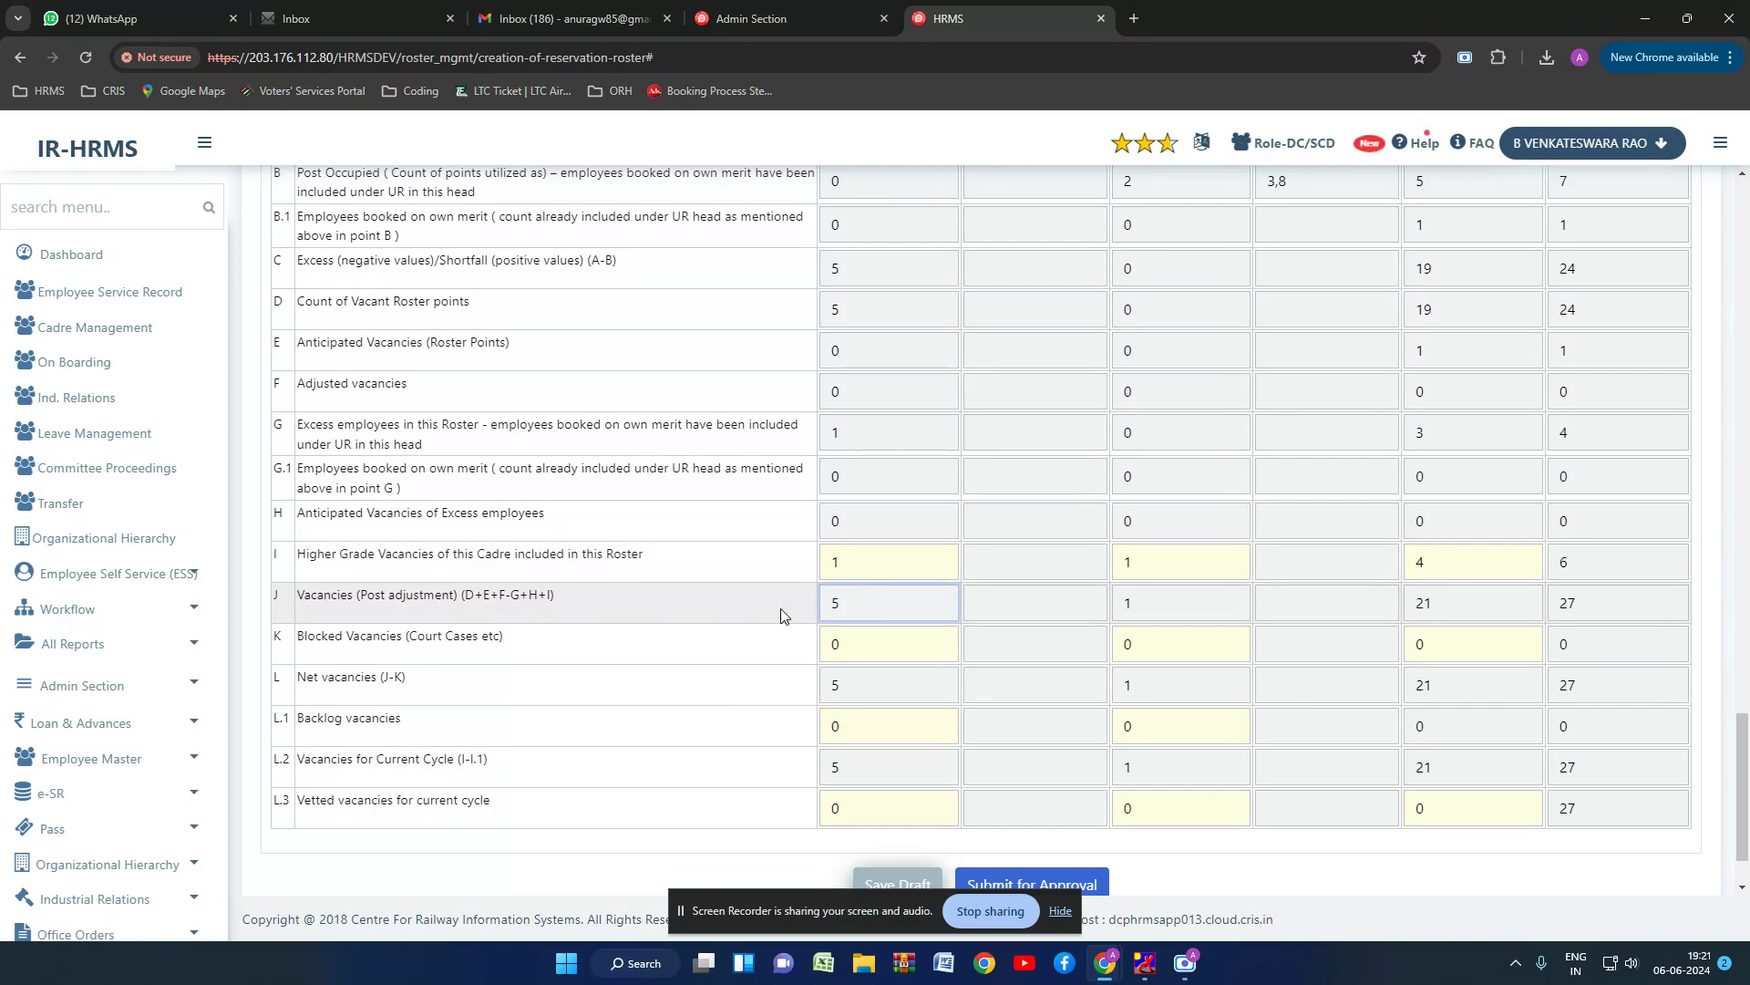
left_click(827, 319)
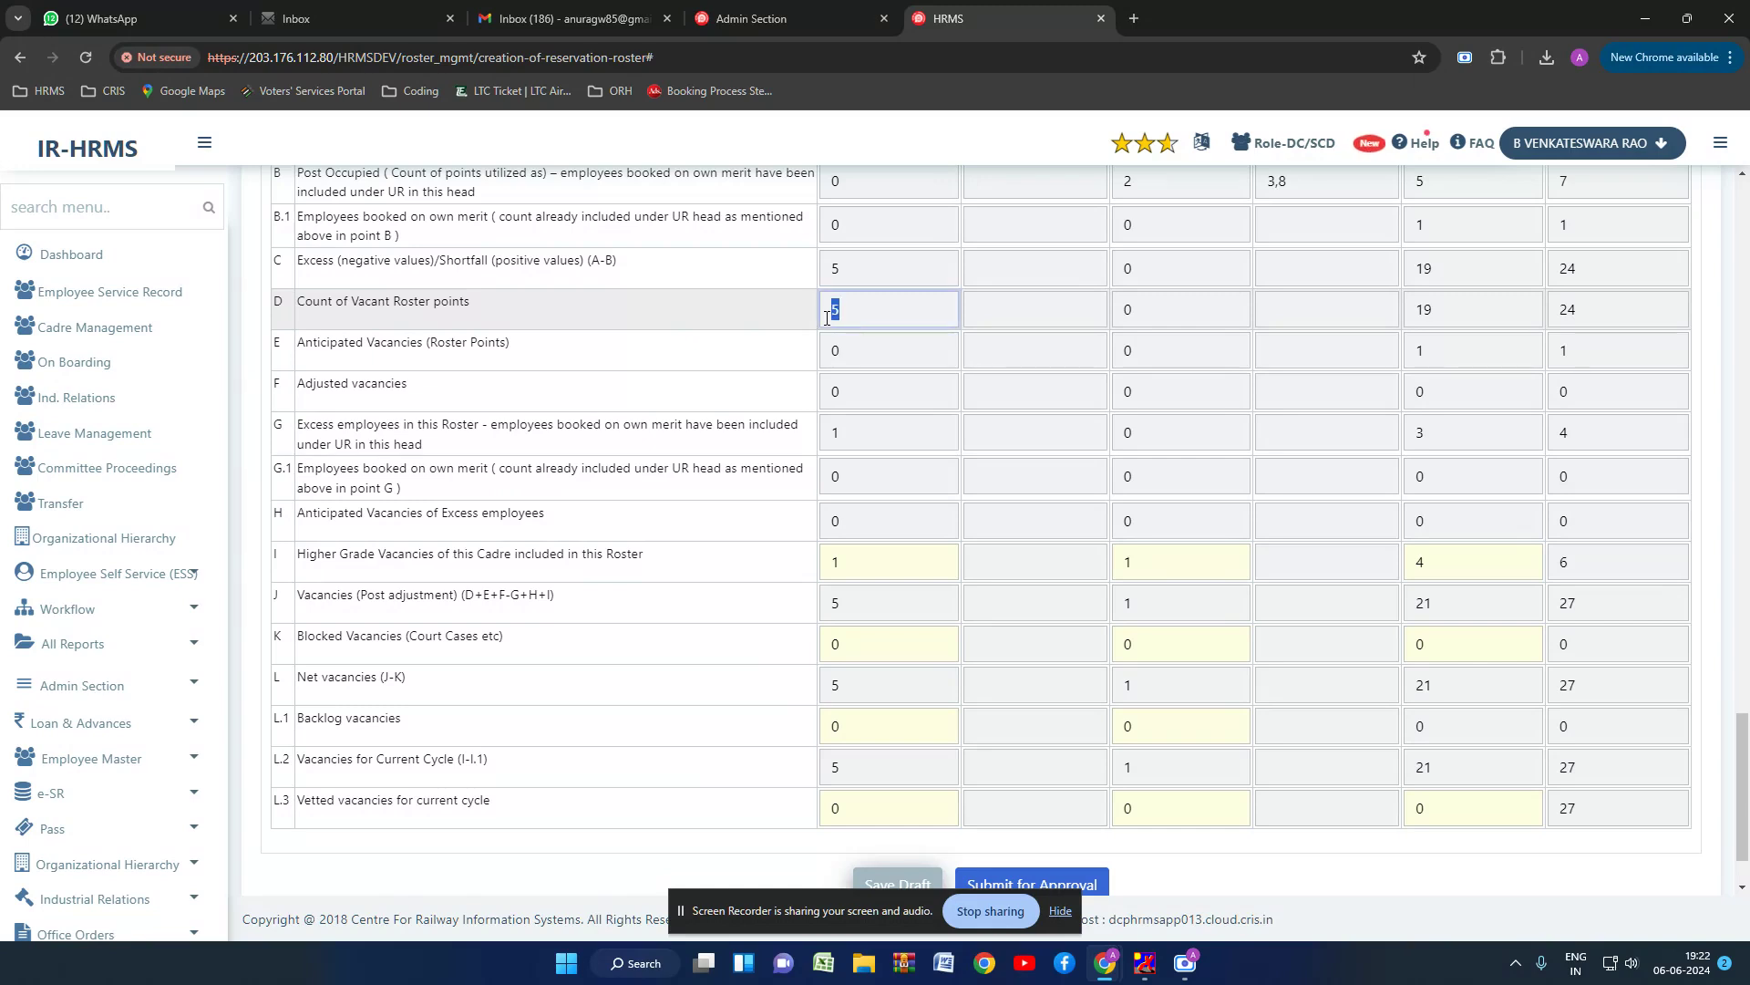
left_click(844, 434)
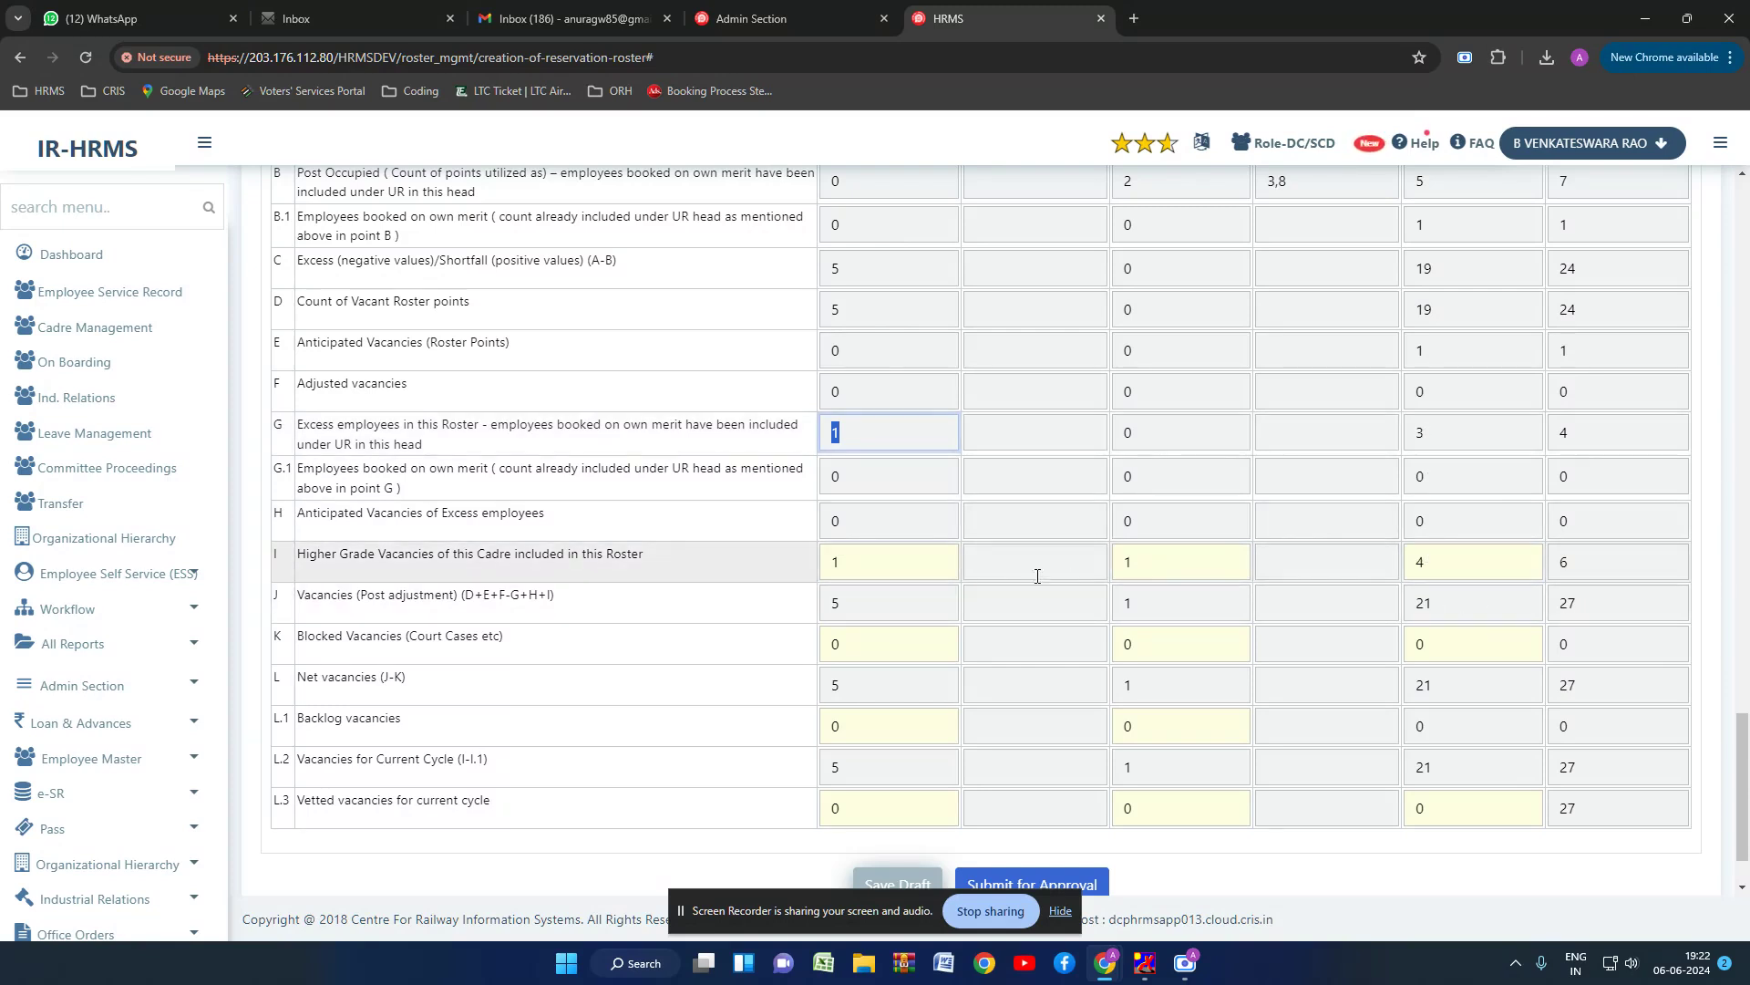
left_click(877, 311)
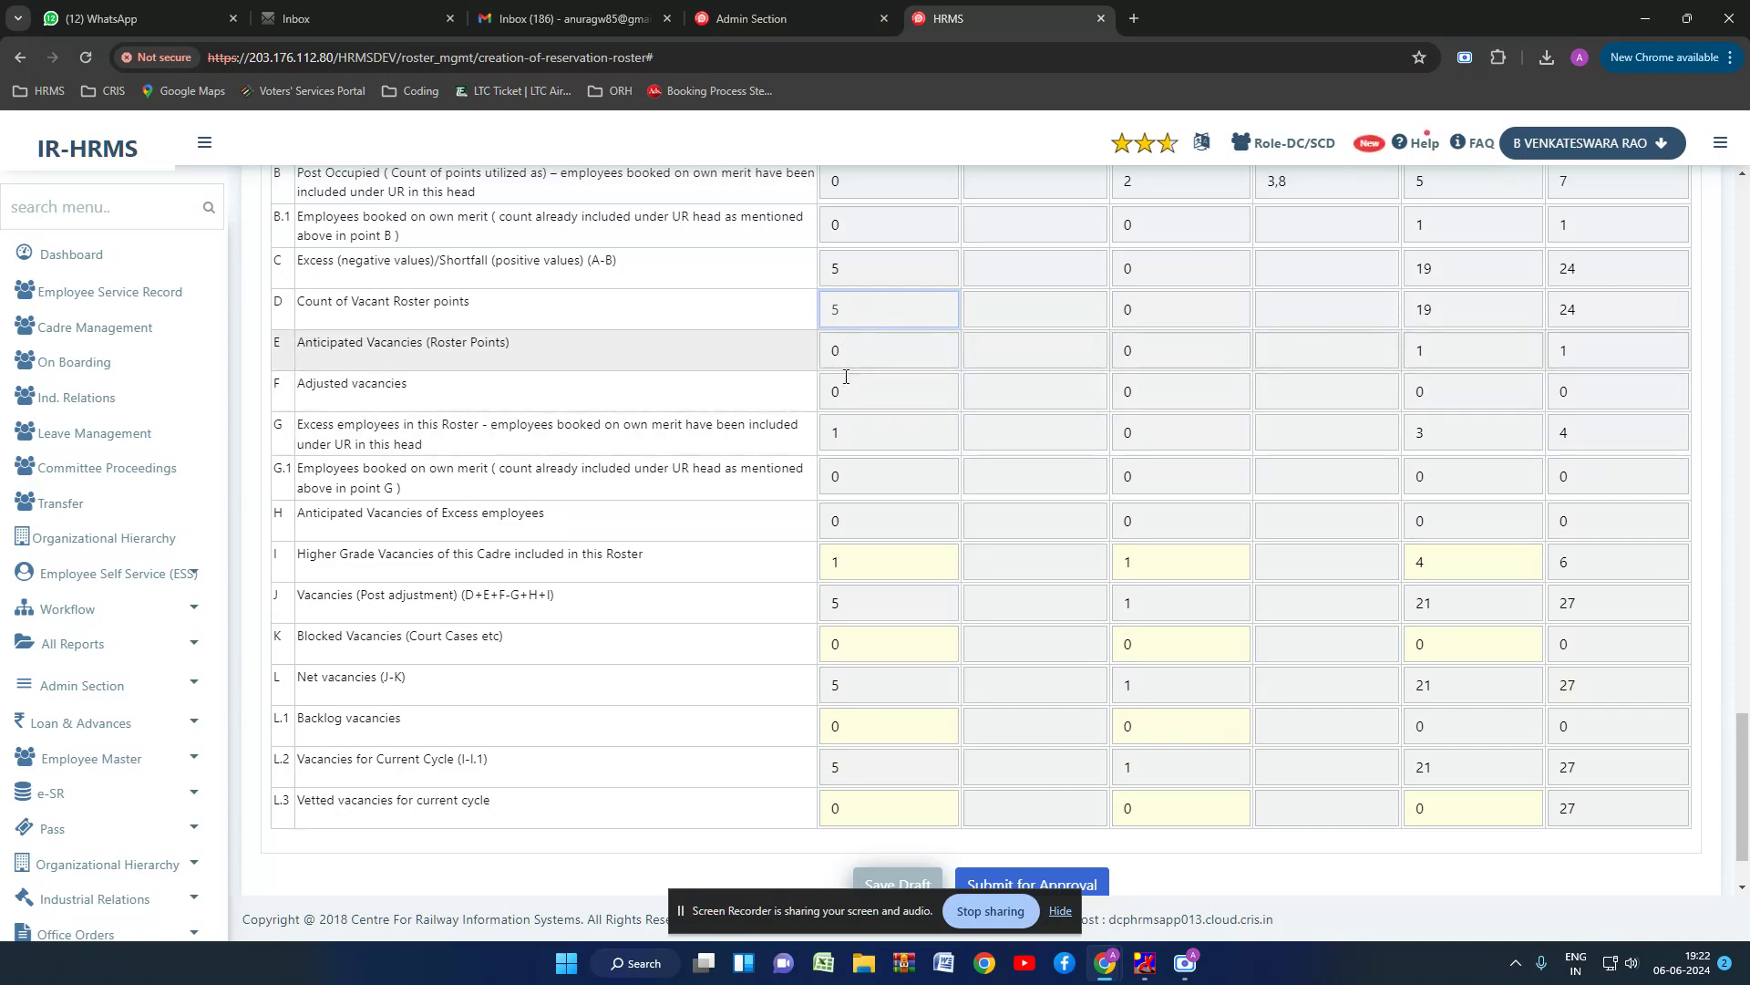
left_click(834, 560)
type("1")
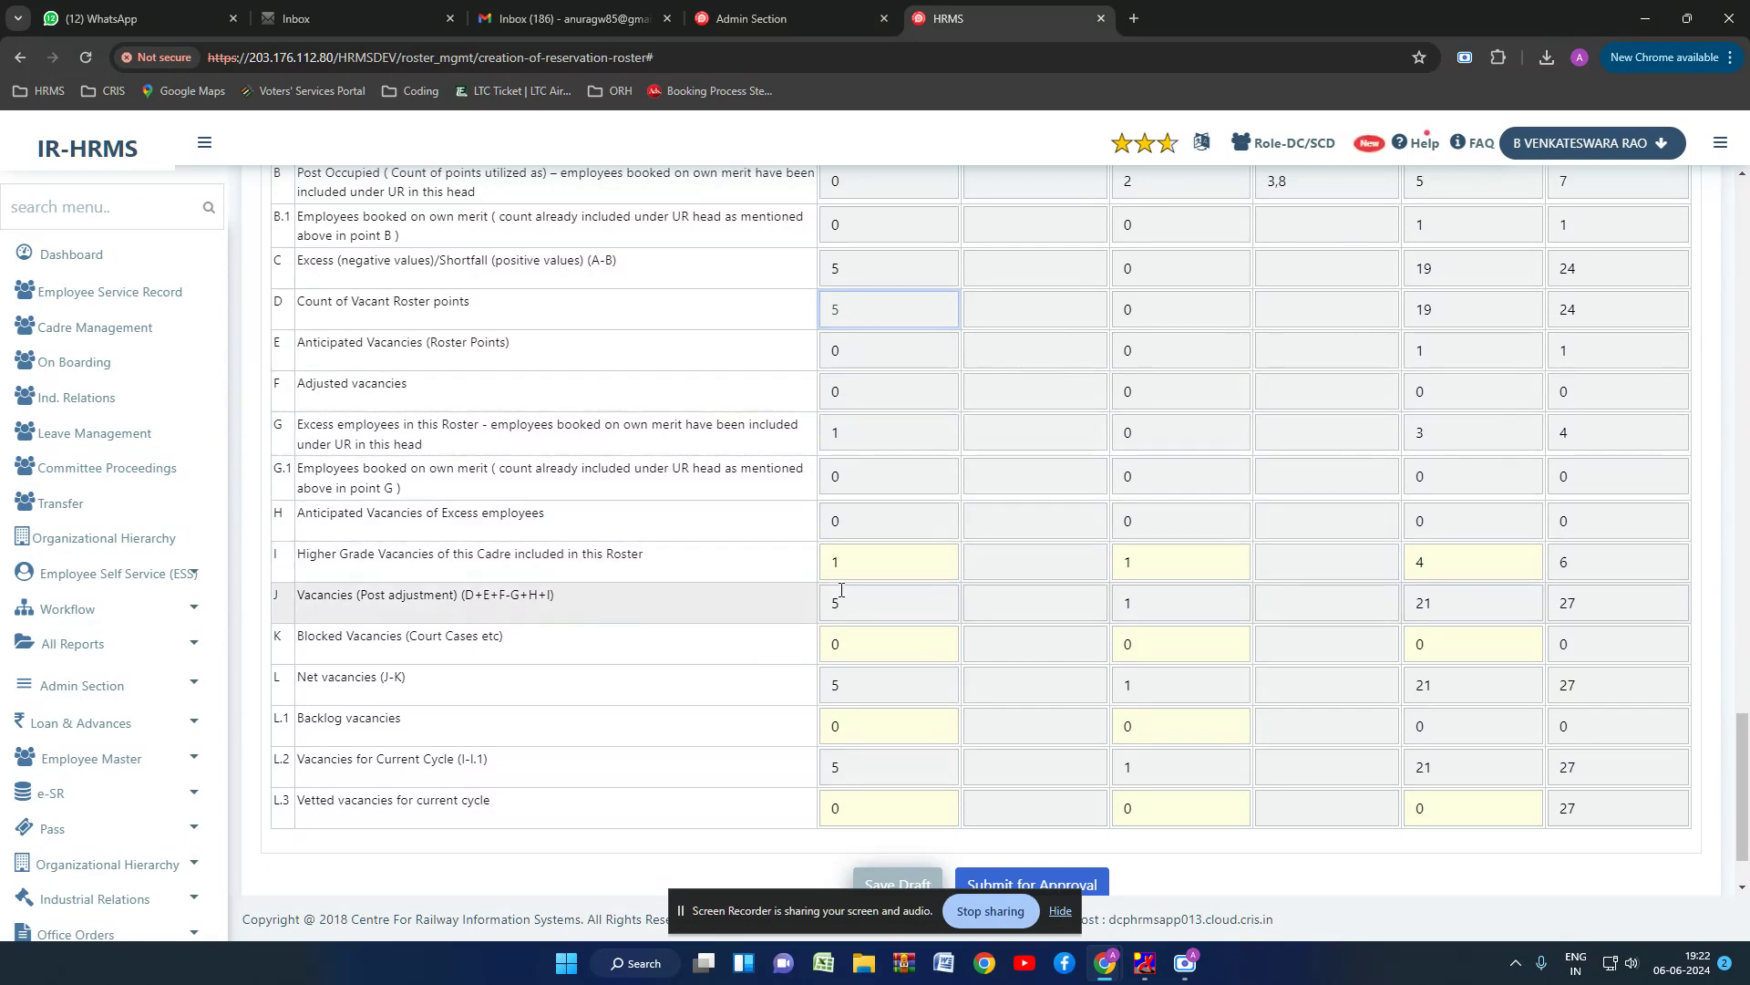
left_click_drag(845, 592, 811, 594)
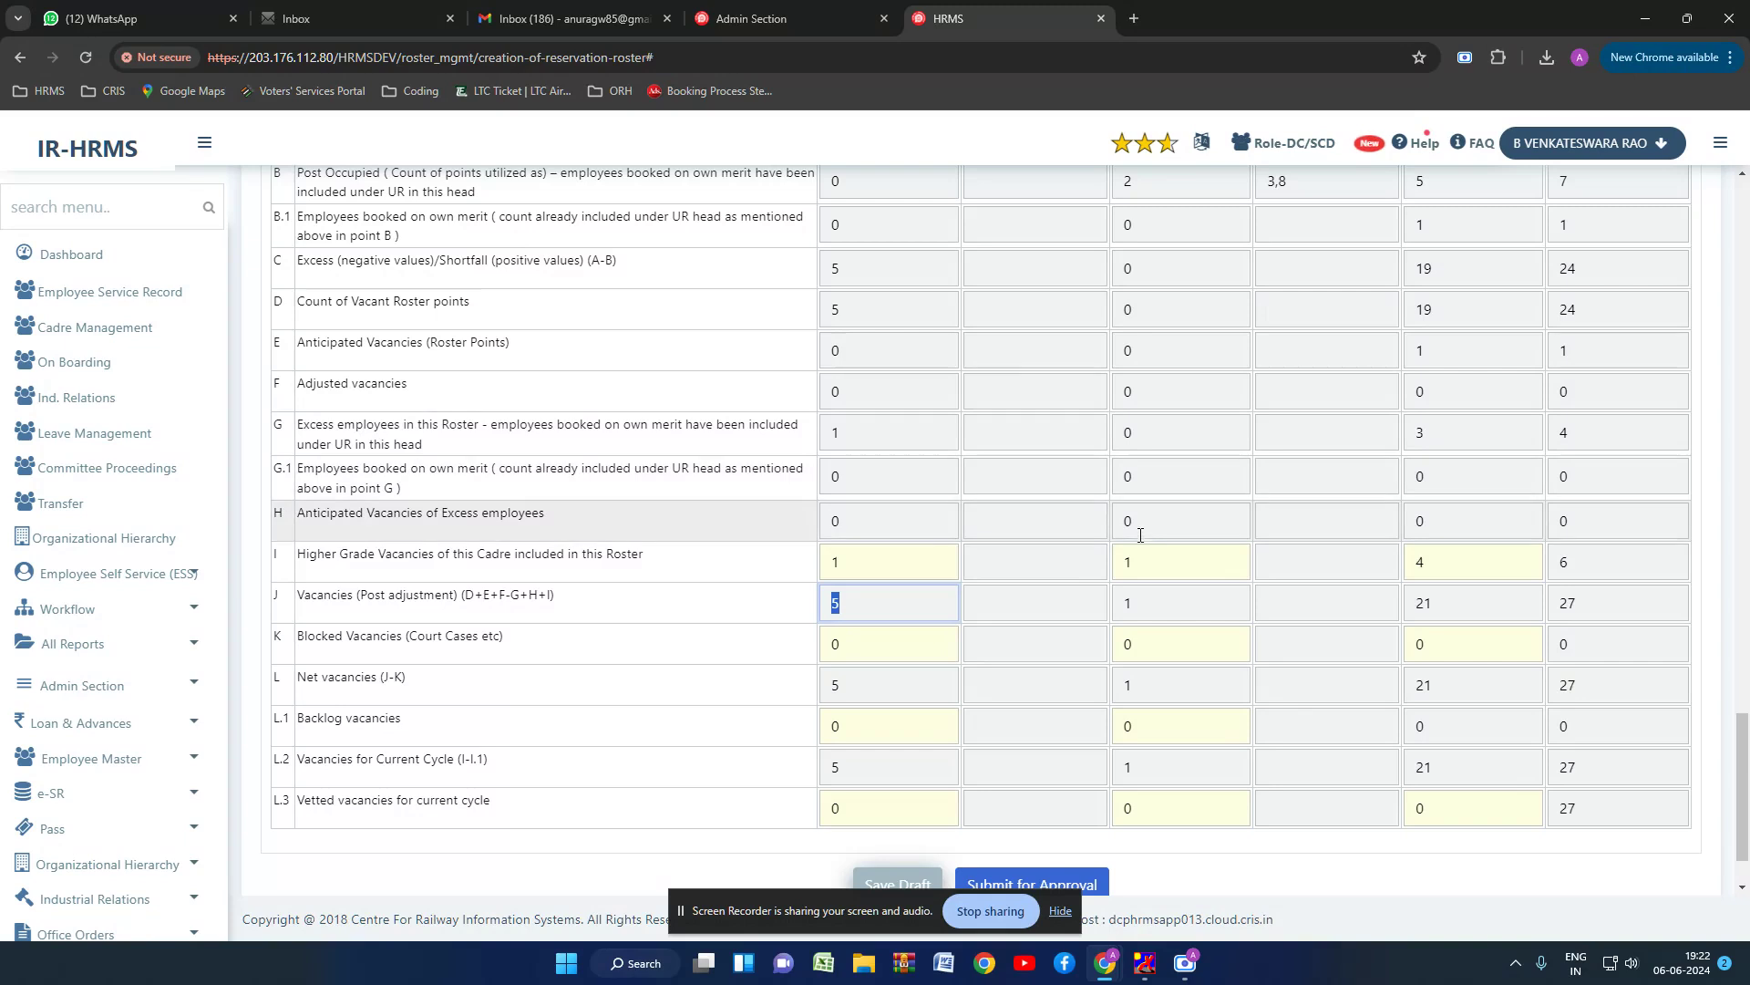
left_click(1139, 609)
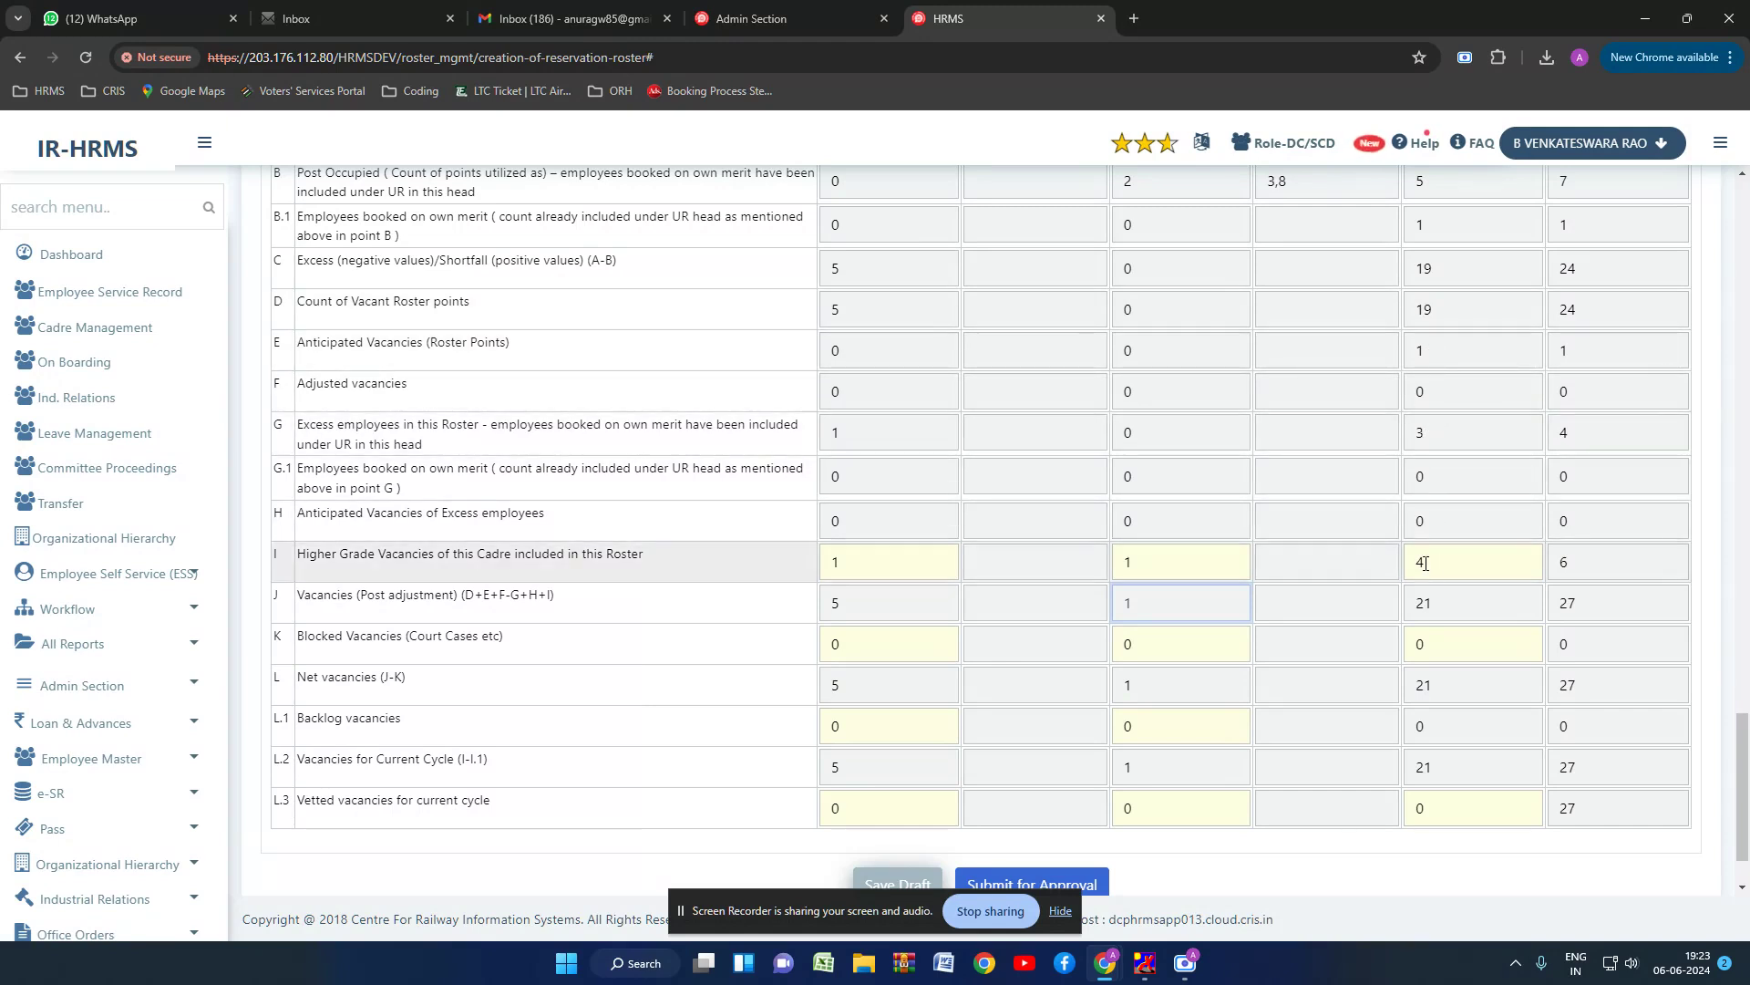
double_click(1585, 607)
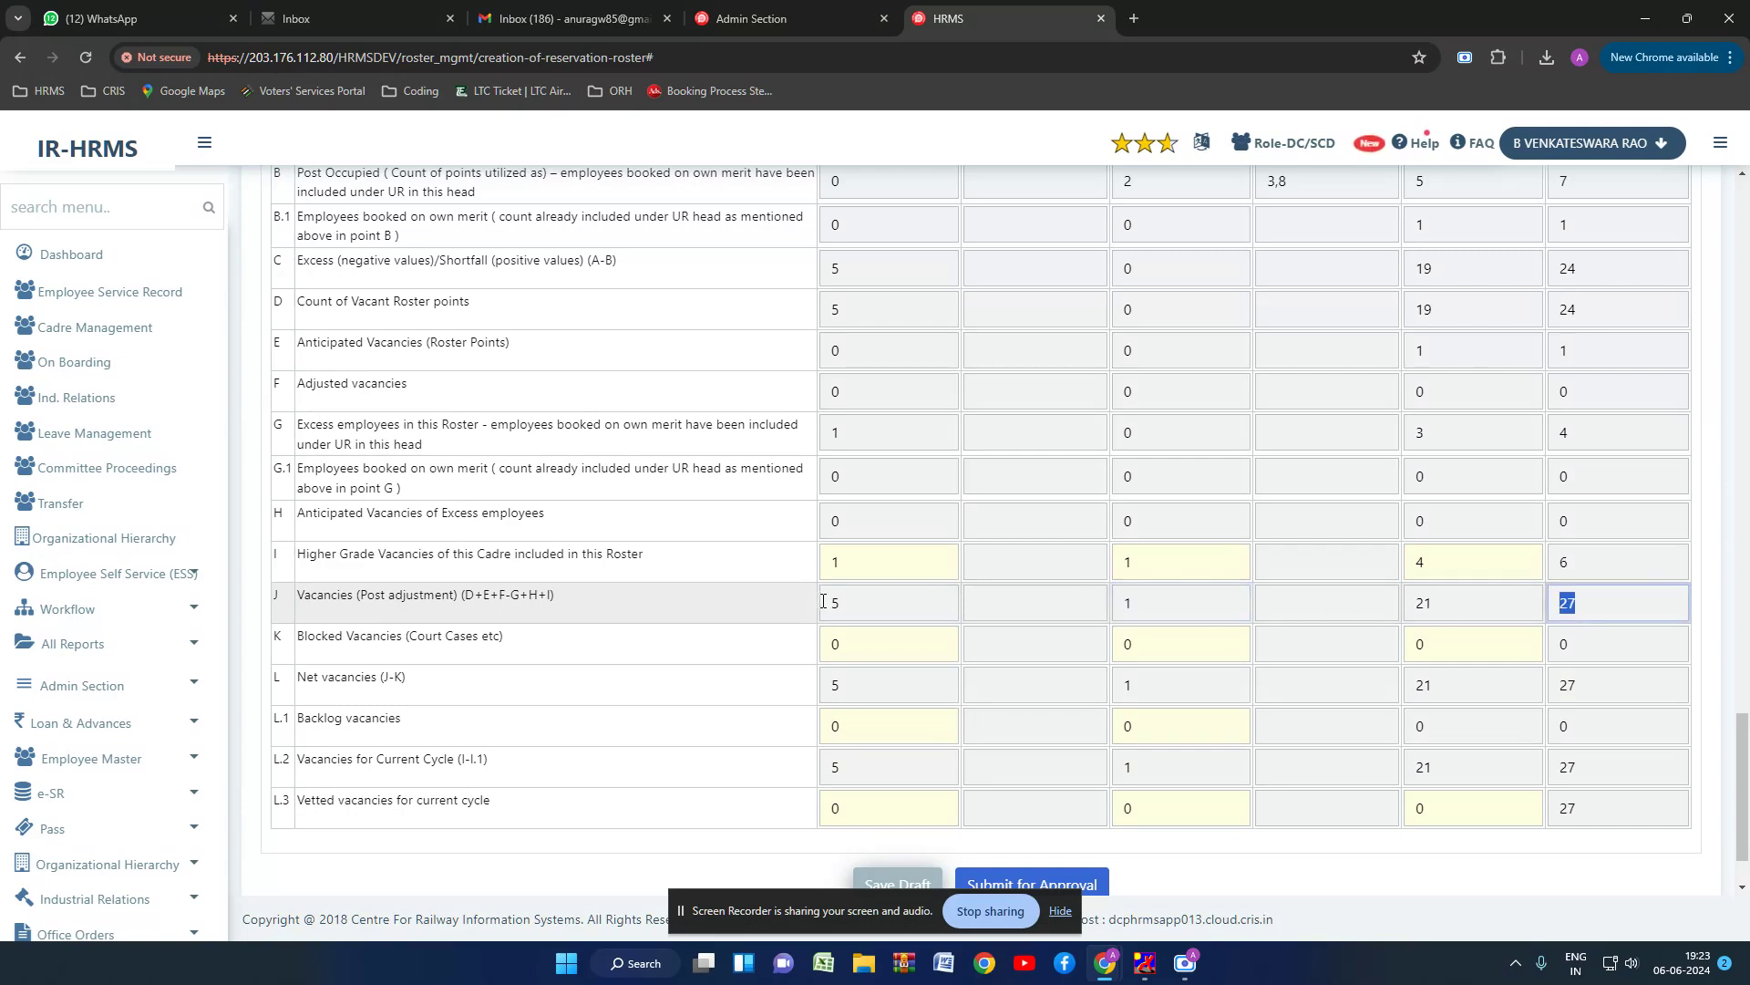
left_click(779, 640)
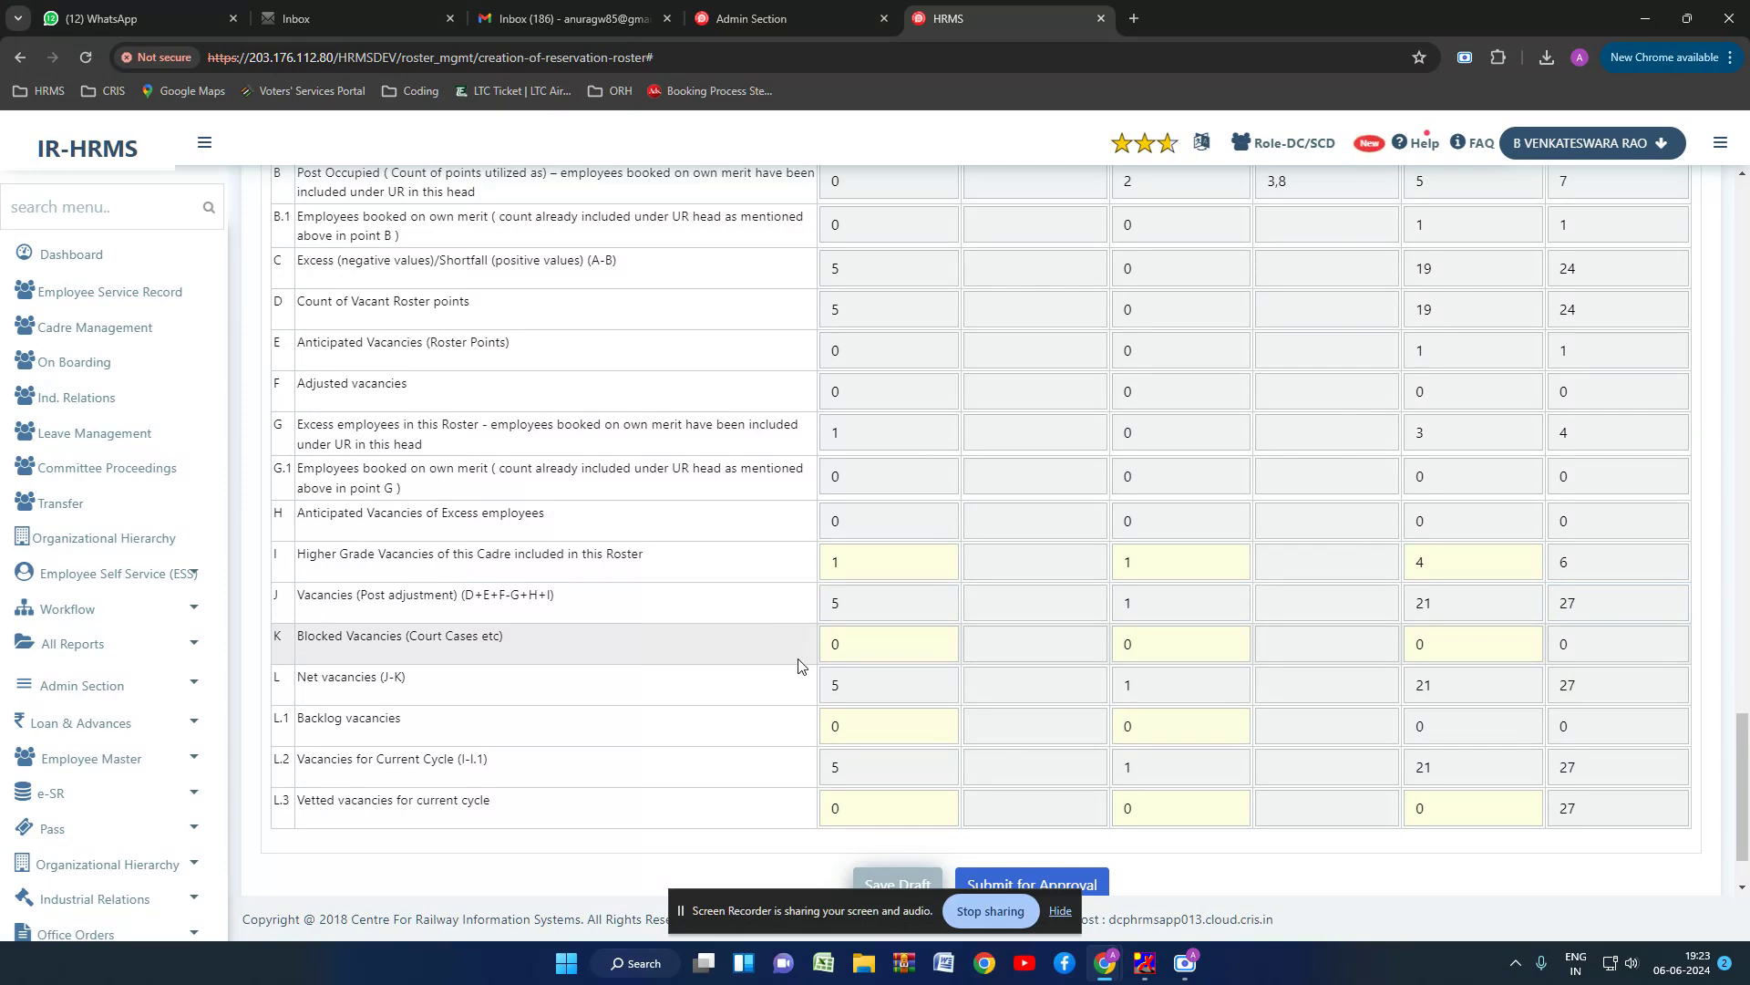
scroll(798, 665, "down", 1)
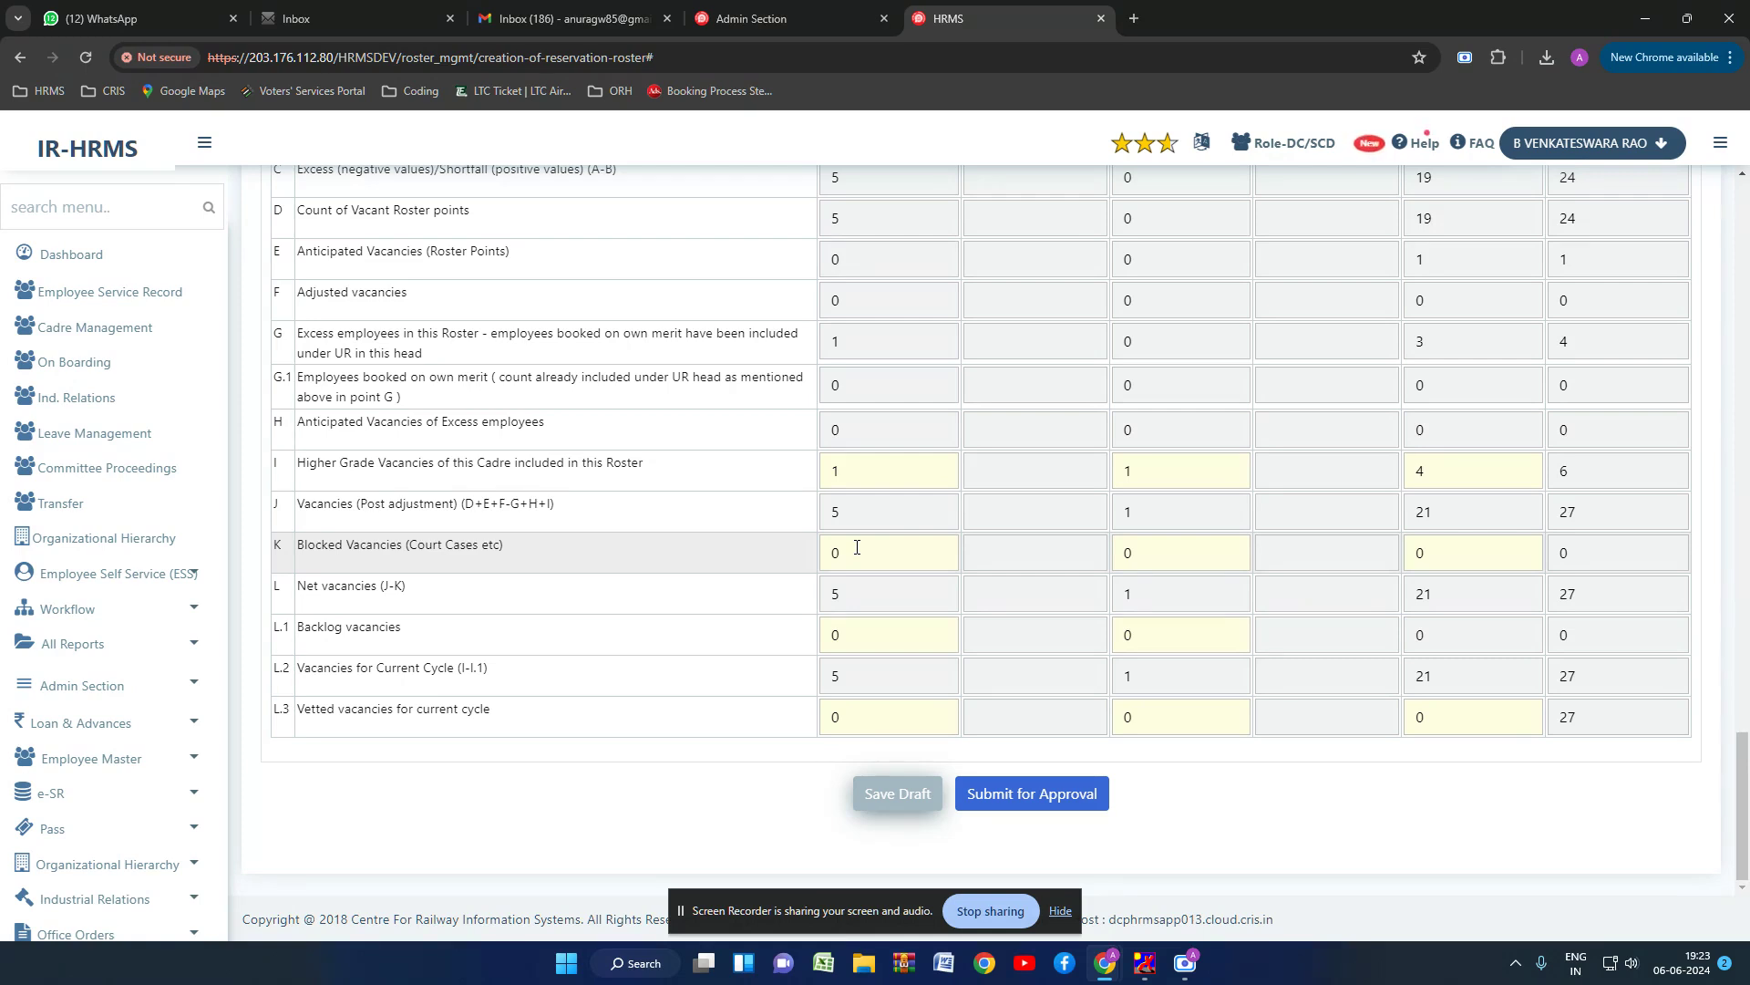
Enter 1 in row K's first and fifth Blocked Vacancies cells, bringing net vacancies to 25
left_click_drag(856, 547, 816, 568)
type("1")
key("Tab")
key("Tab")
type("1")
left_click(714, 600)
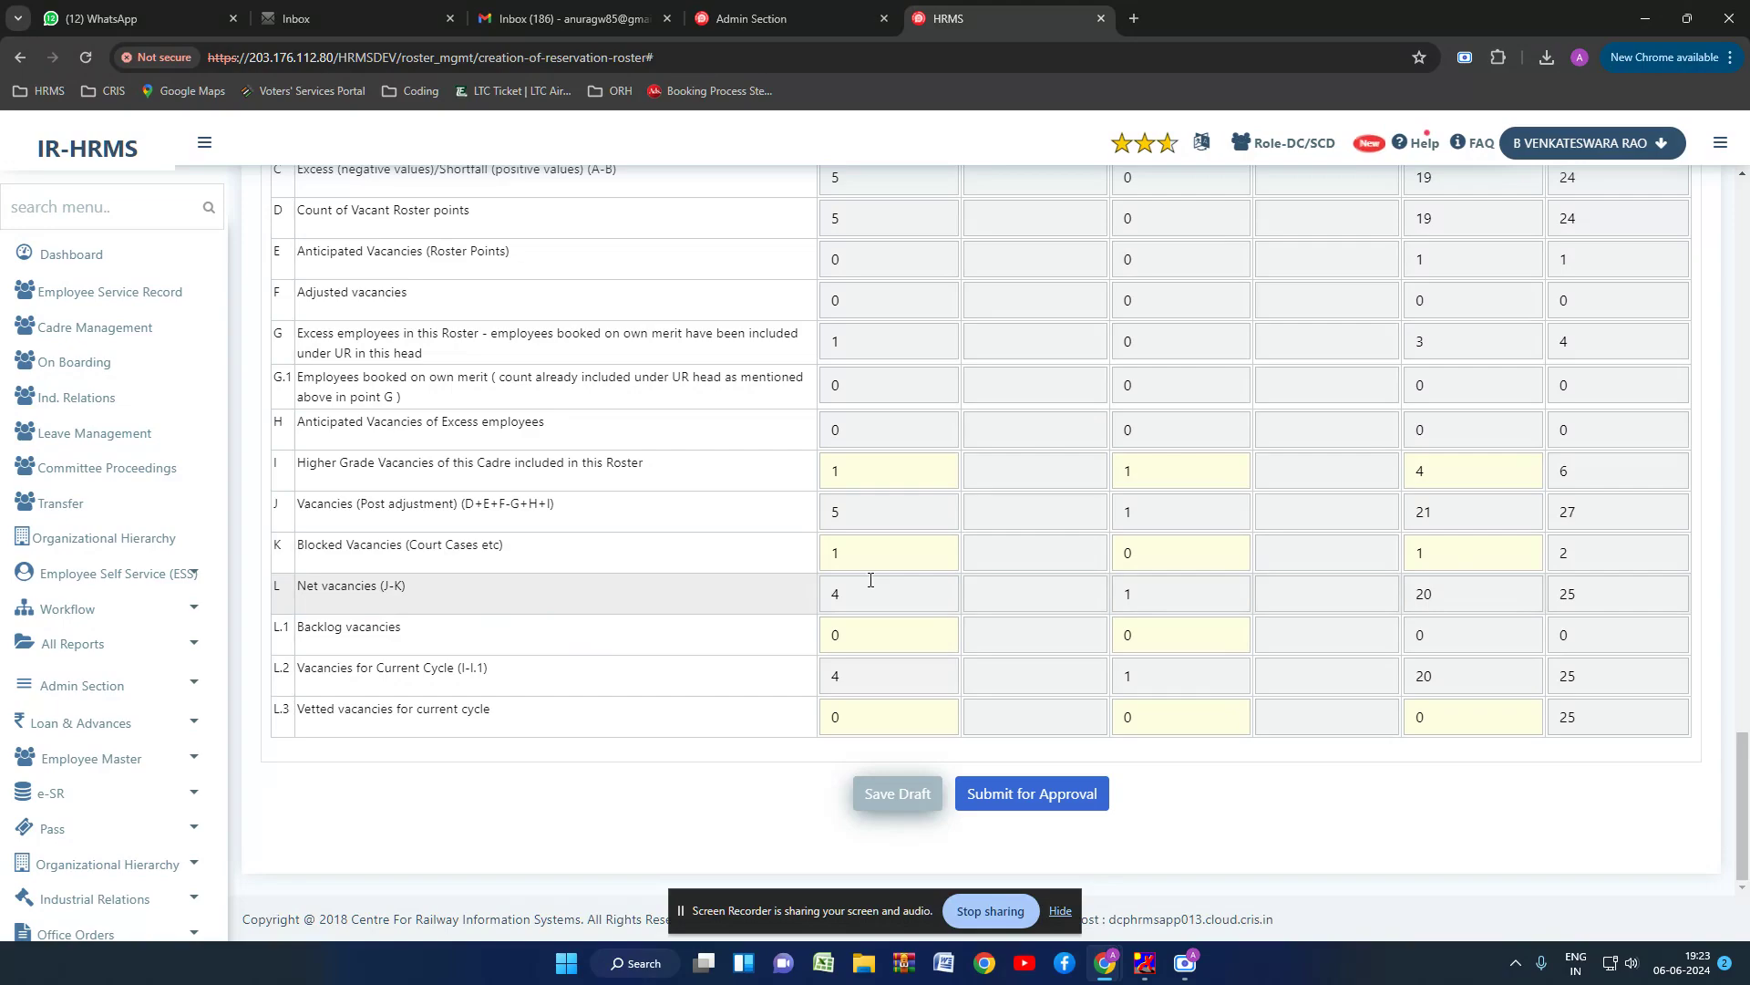
Save the roster as a draft and return to the vacancy table
left_click(897, 793)
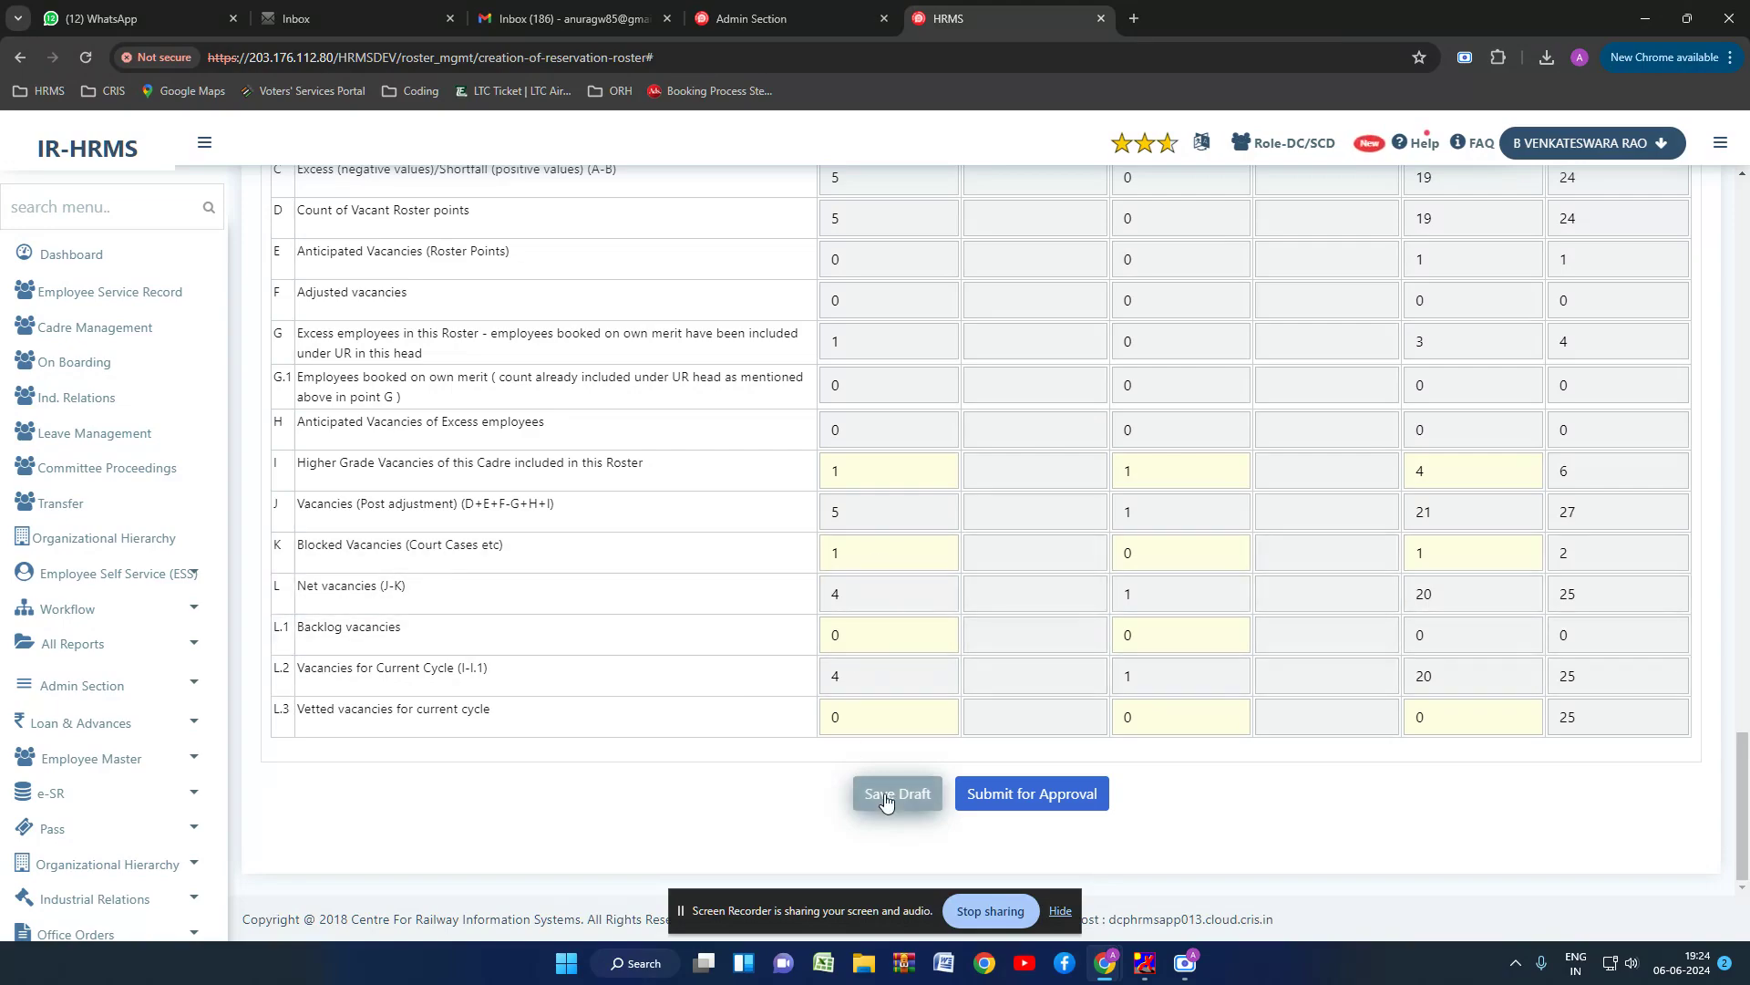
scroll(745, 584, "down", 10)
scroll(745, 584, "down", 10)
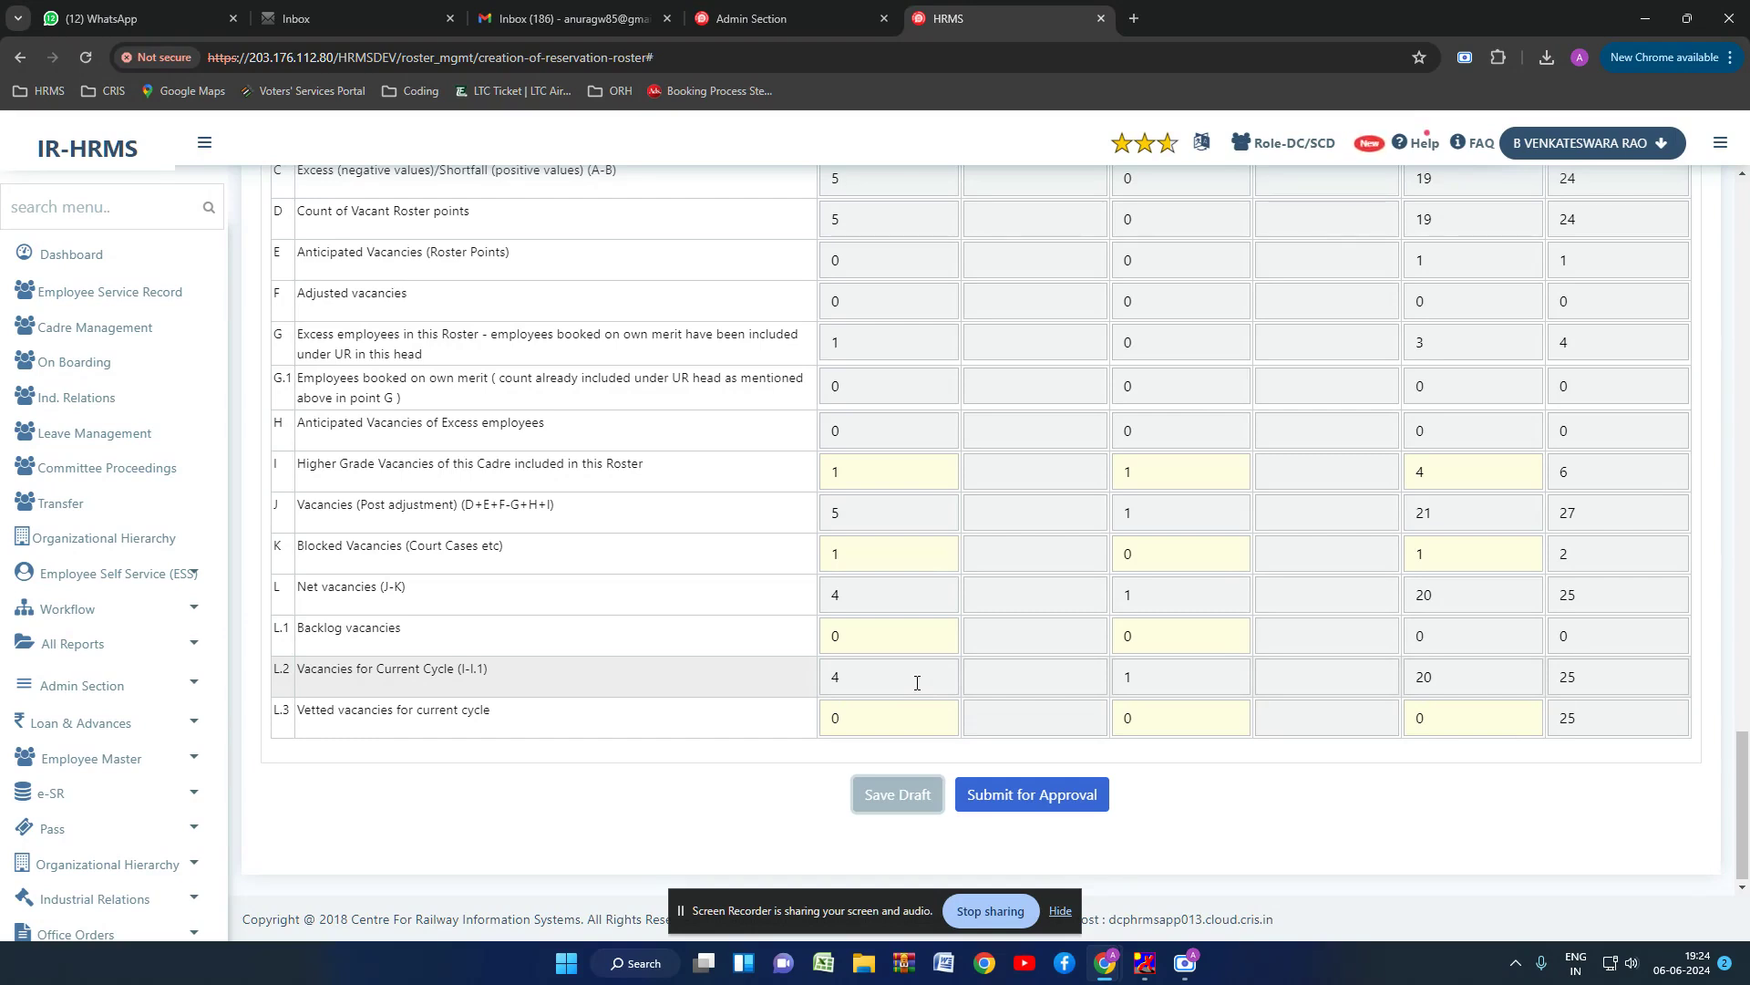
Set row L.1's first Backlog vacancies value to 1, correcting an initial entry of 2
left_click(869, 639)
left_click_drag(867, 638, 825, 643)
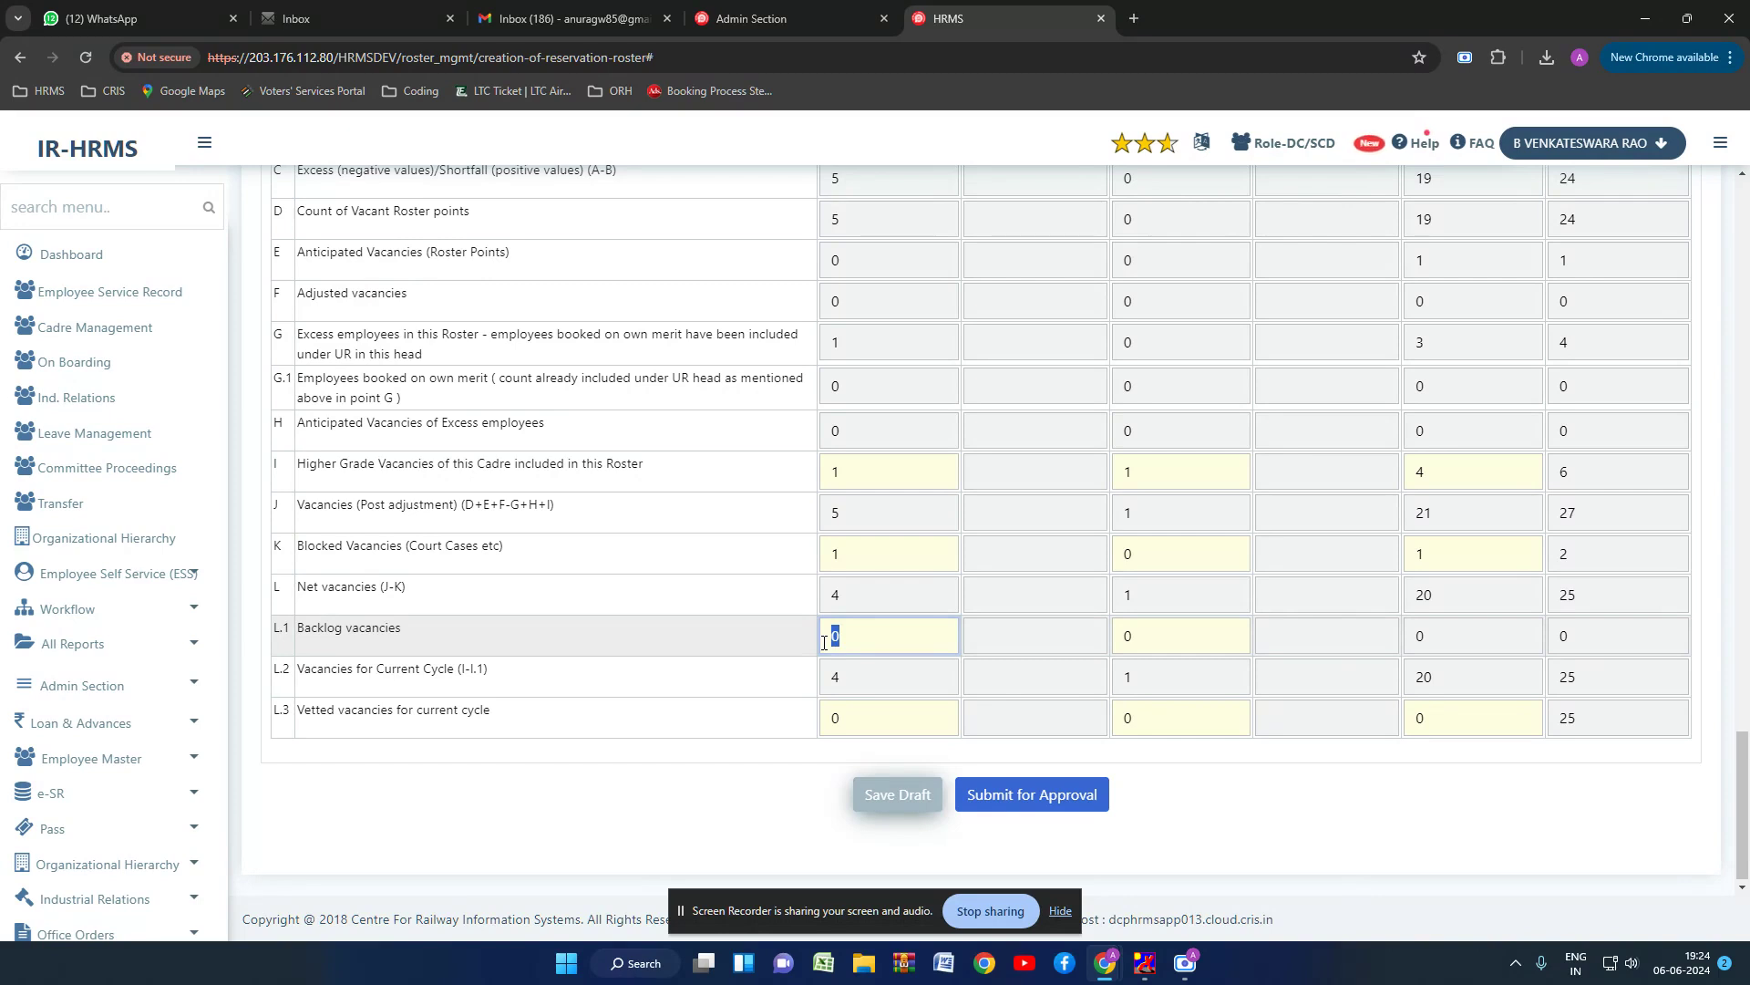
type("2")
left_click(1289, 807)
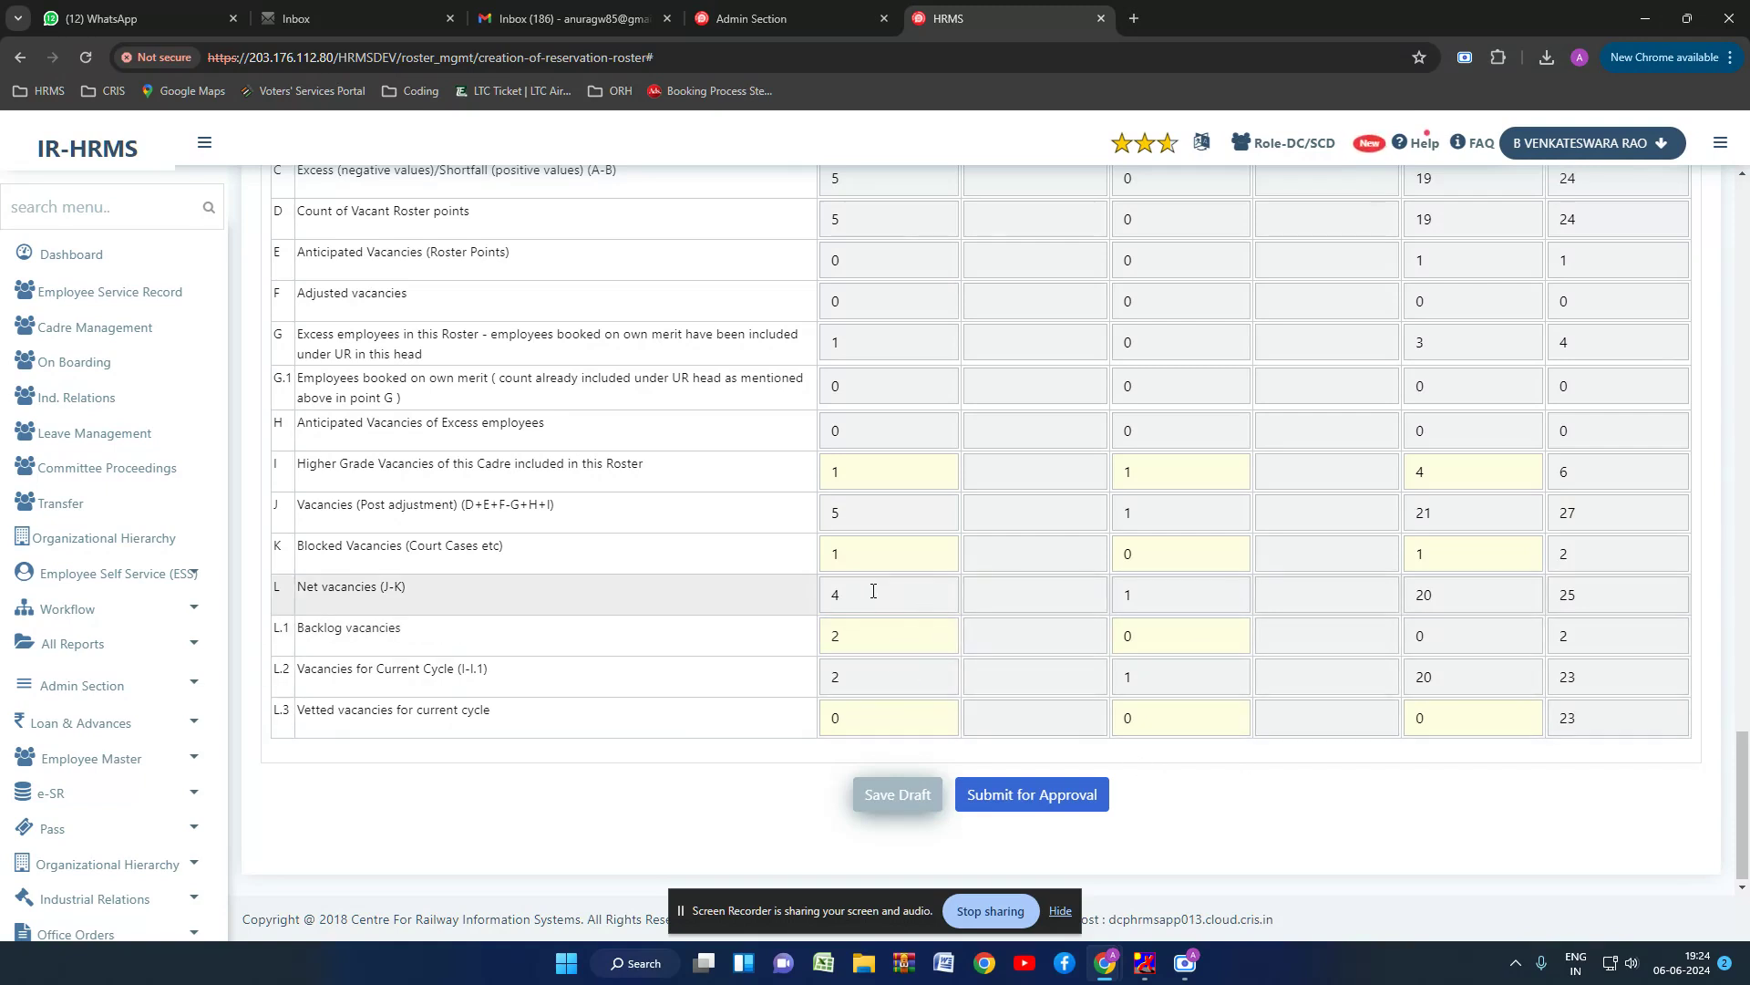
left_click(842, 633)
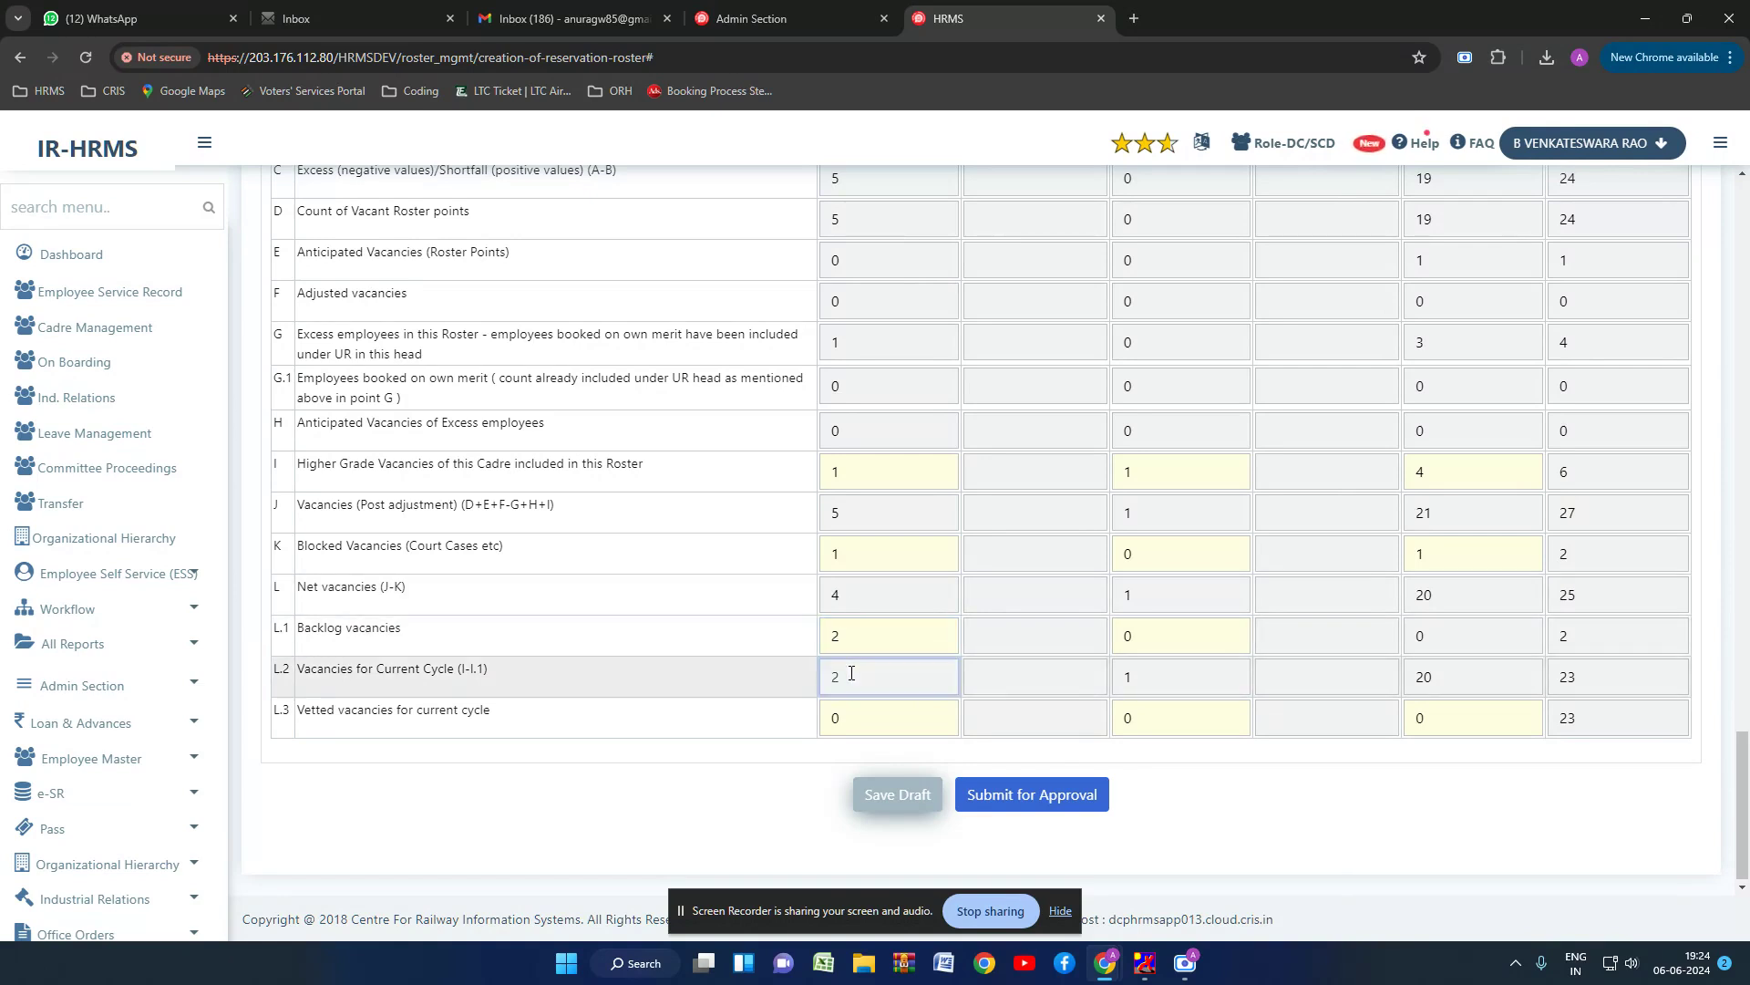
left_click_drag(851, 629, 812, 638)
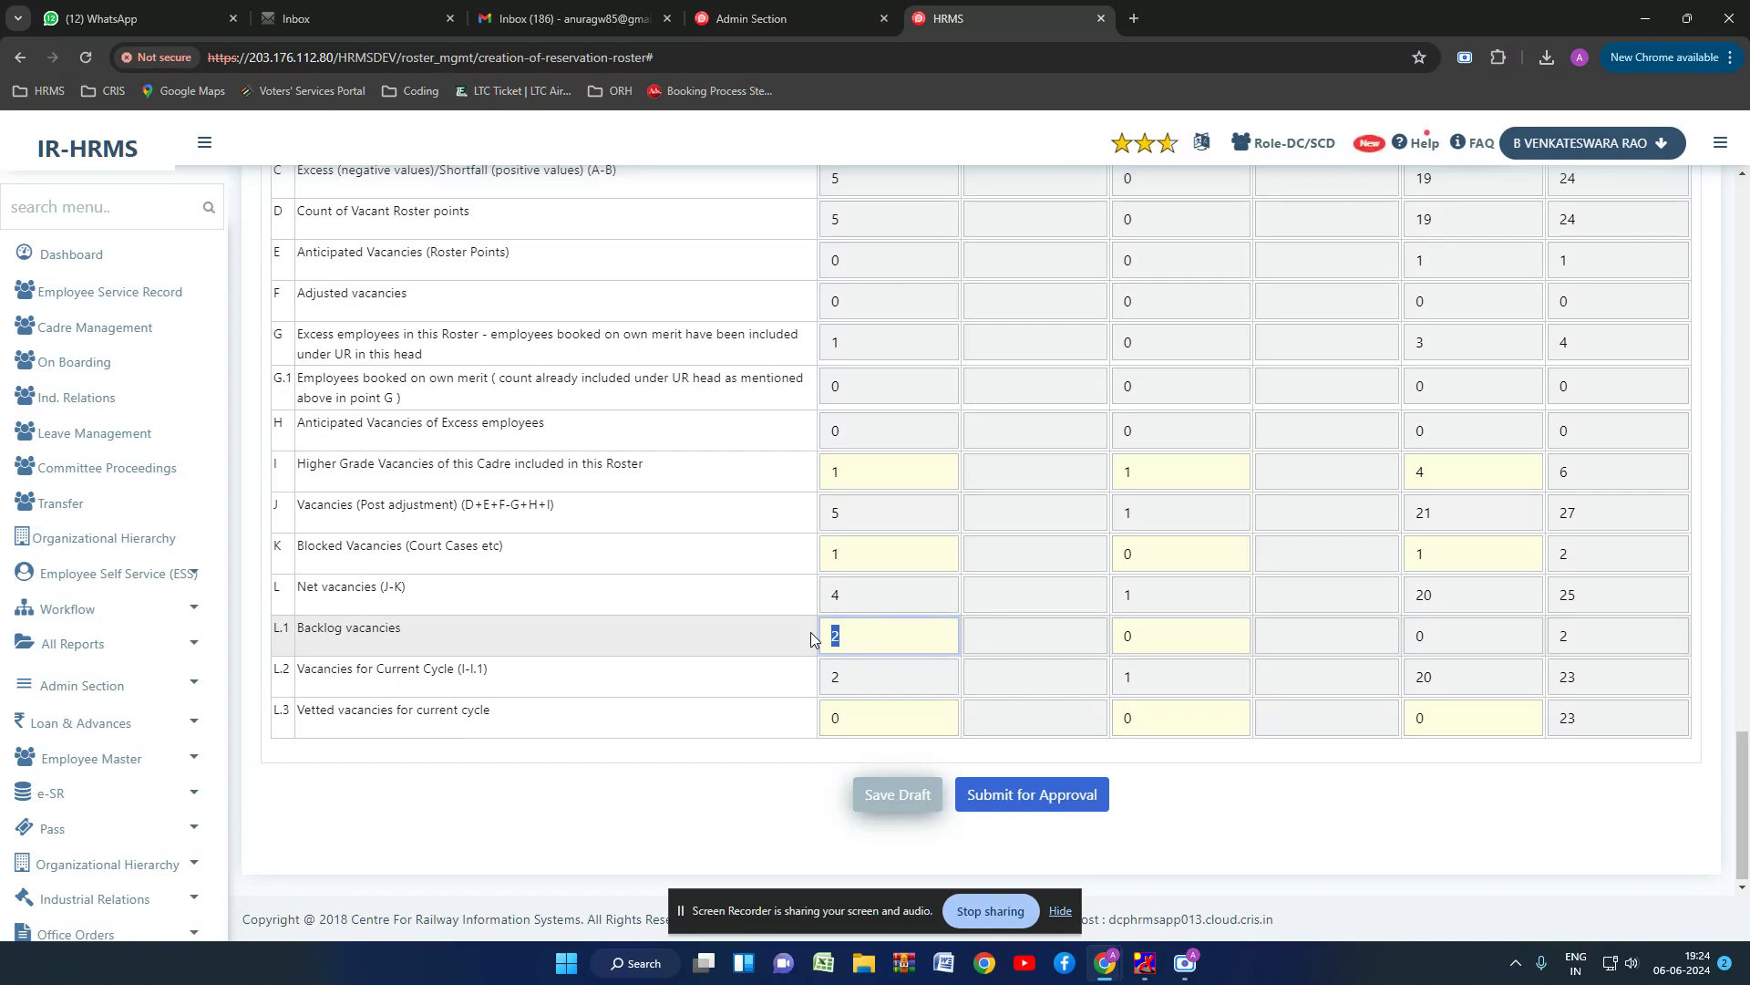
type("1")
Verify rows L and L.2: current-cycle vacancies now 3 in the first column, totalling 24
double_click(841, 676)
double_click(831, 597)
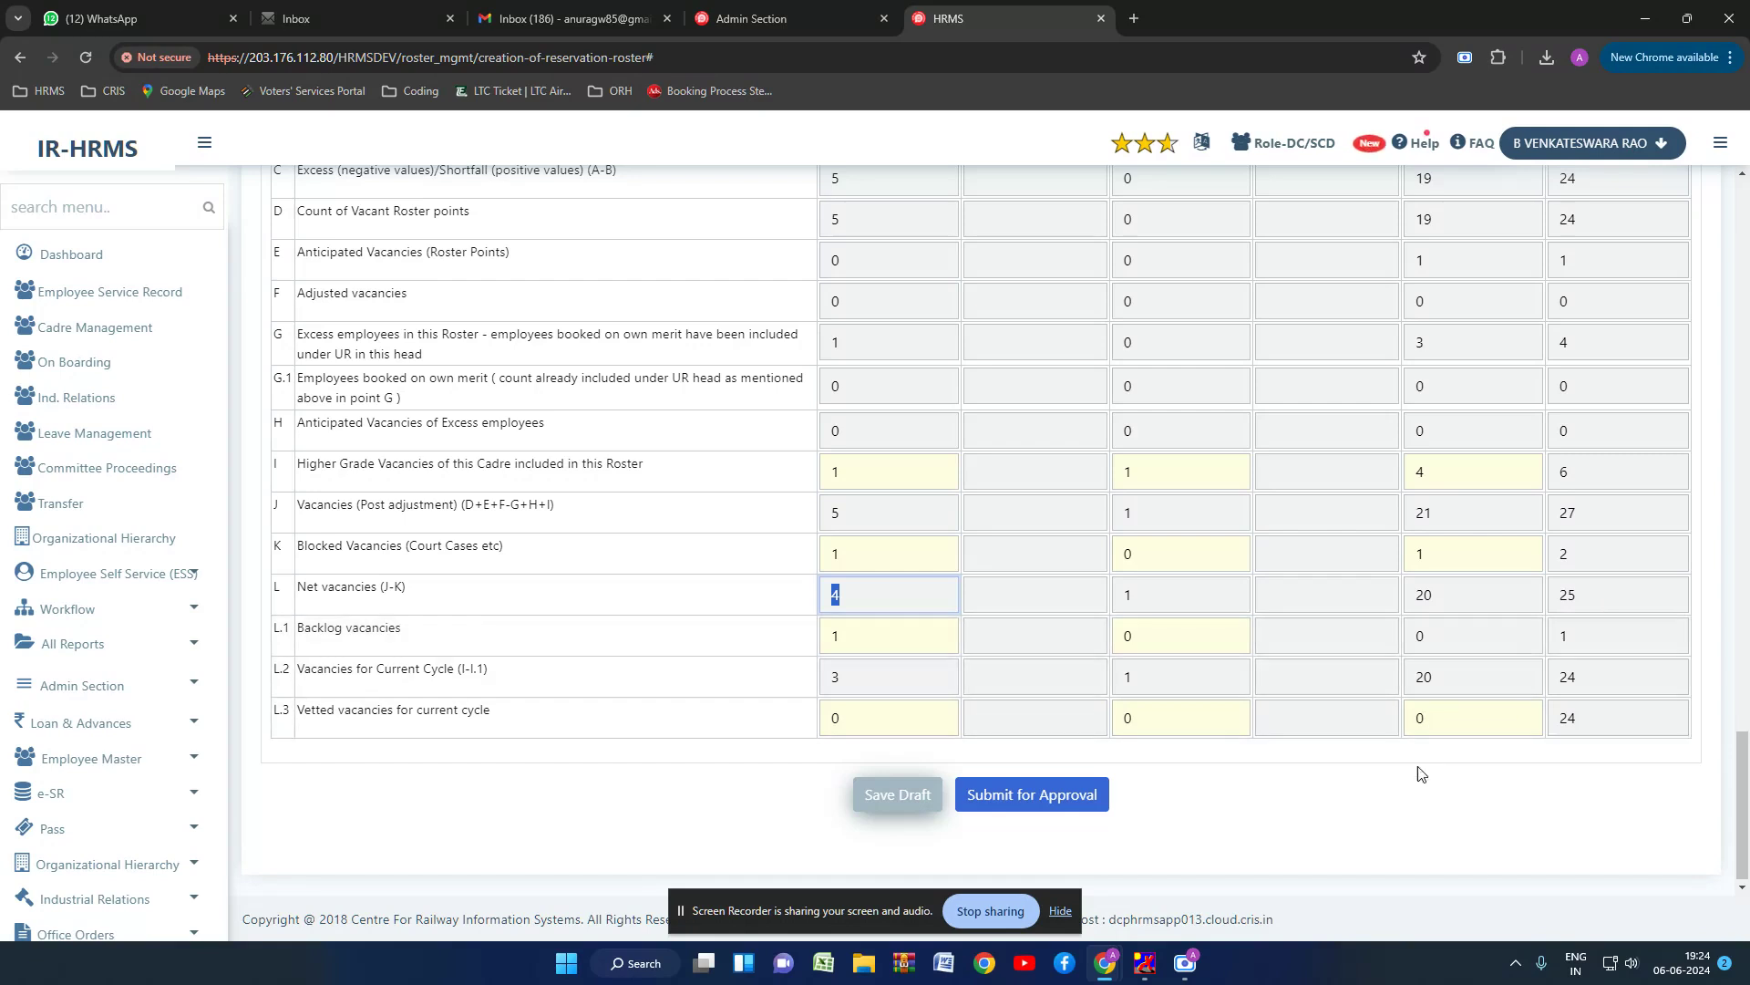
left_click(1409, 795)
double_click(835, 675)
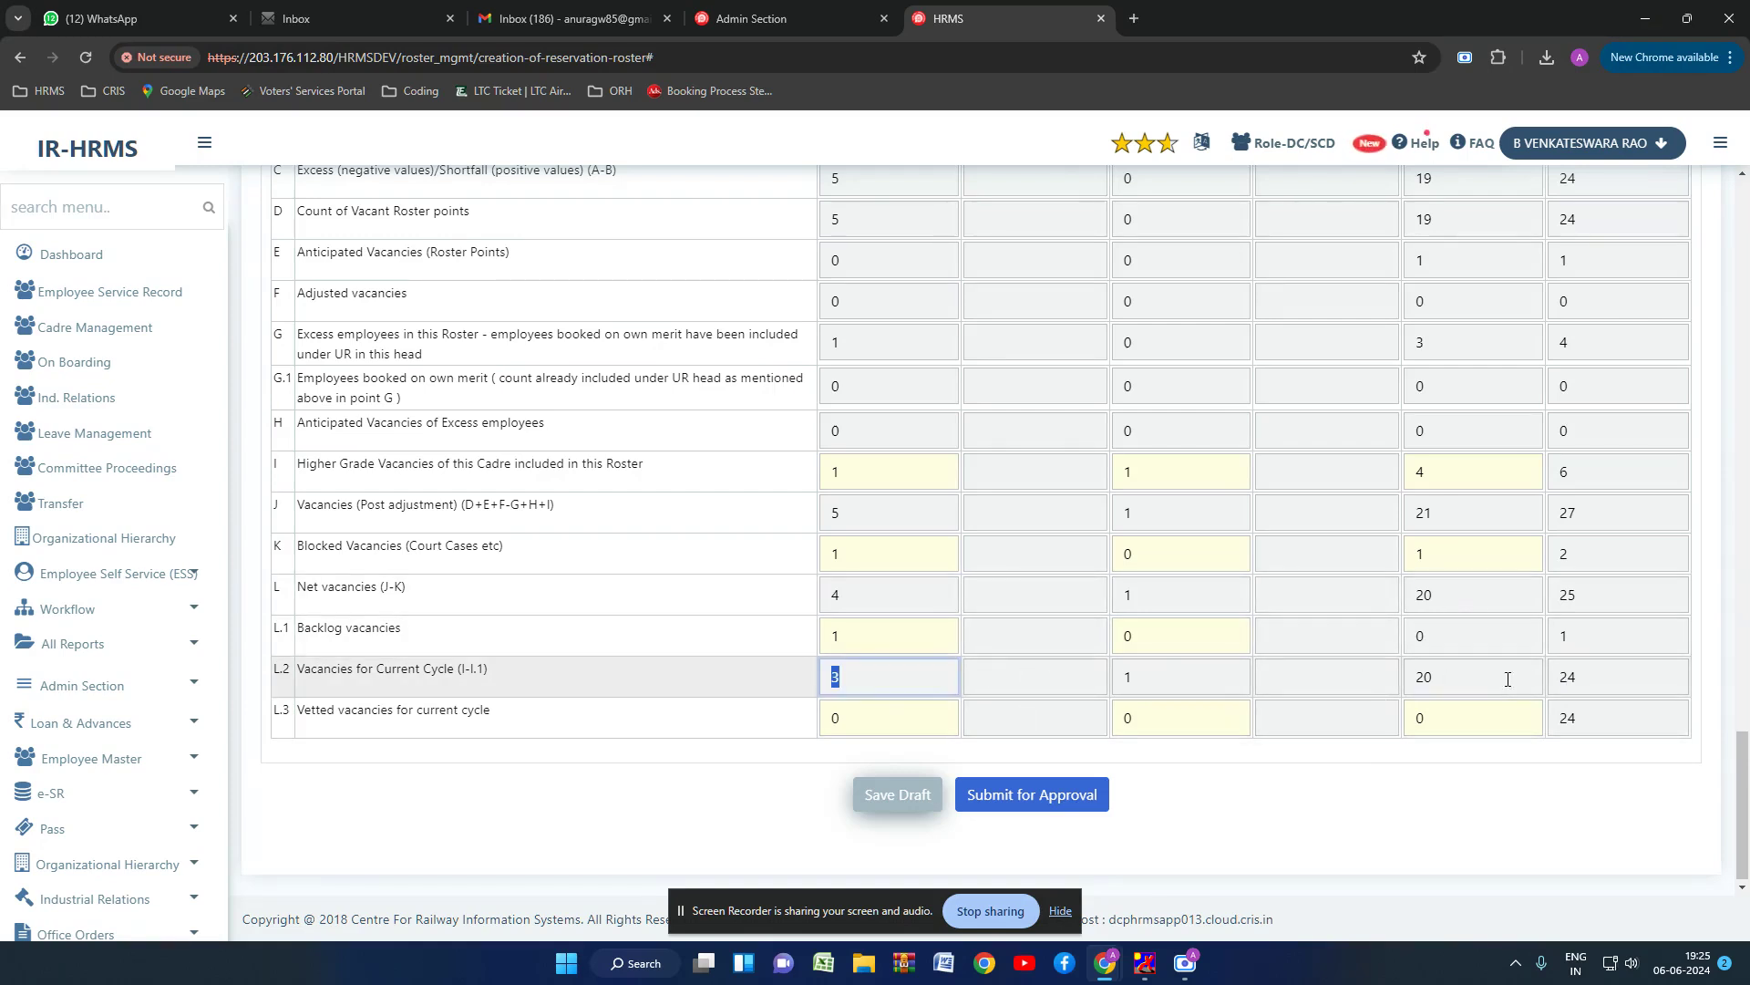
left_click(1615, 679)
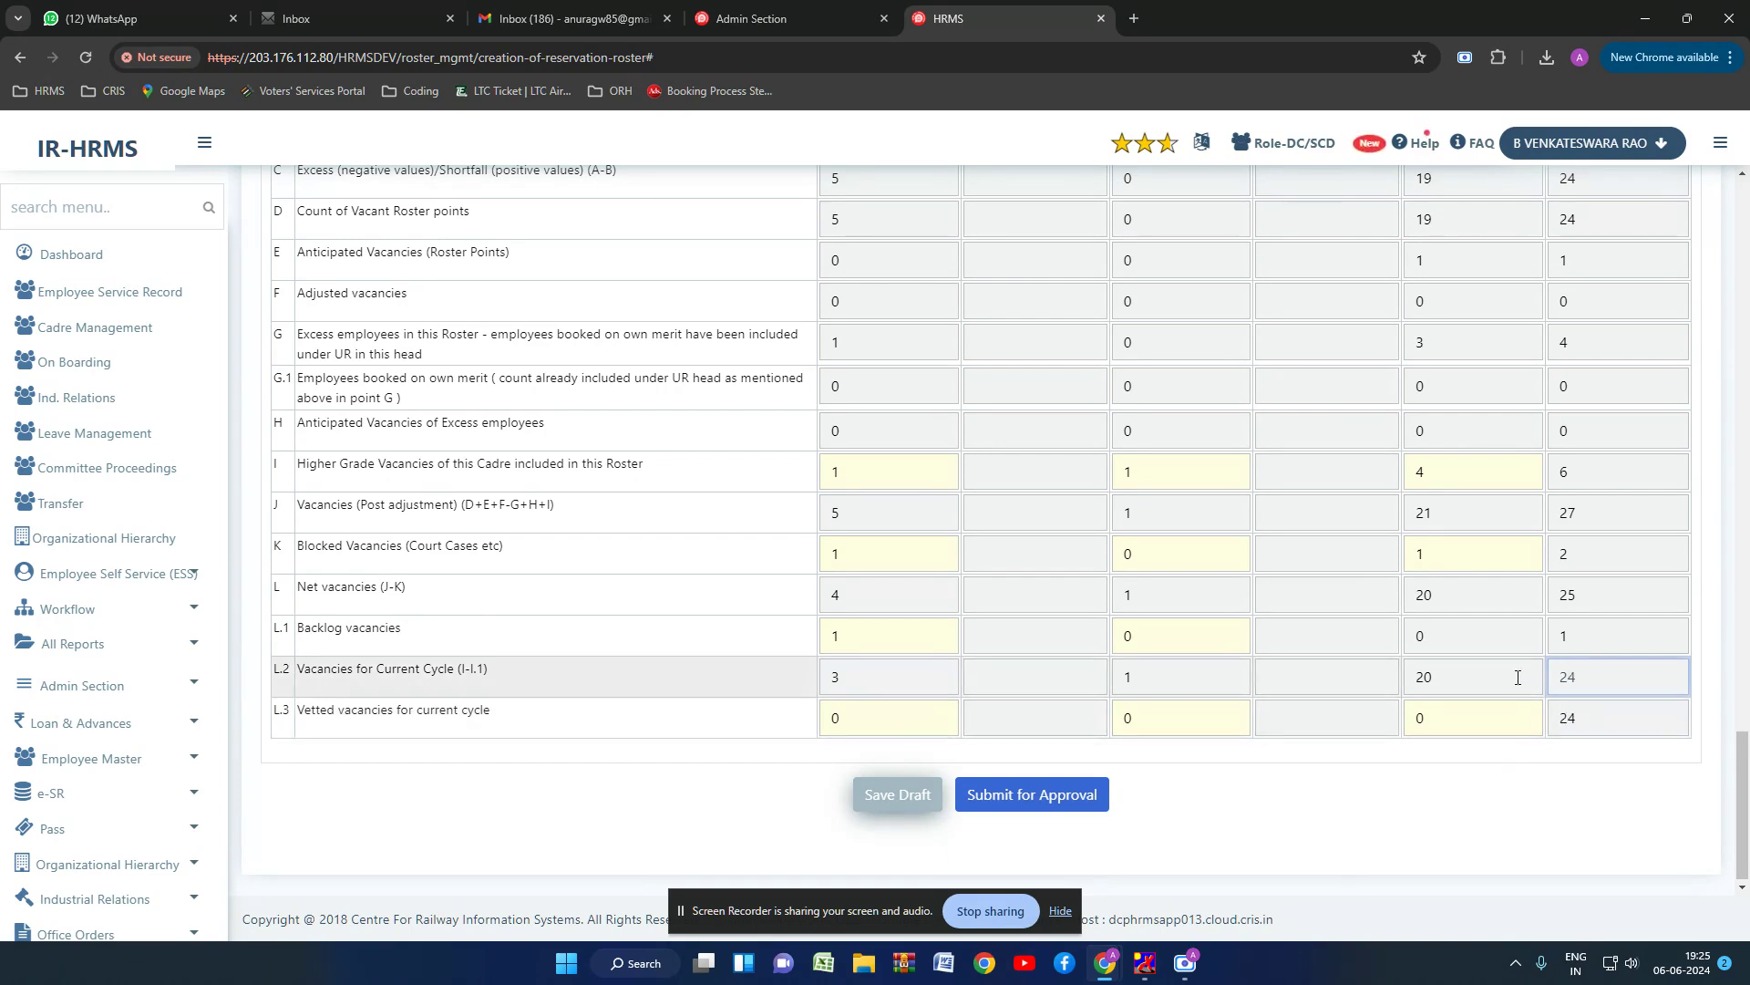
Enter vetted vacancies 2, 1 and 21 in row L.3's three input cells, totalling 24
left_click_drag(850, 716, 821, 721)
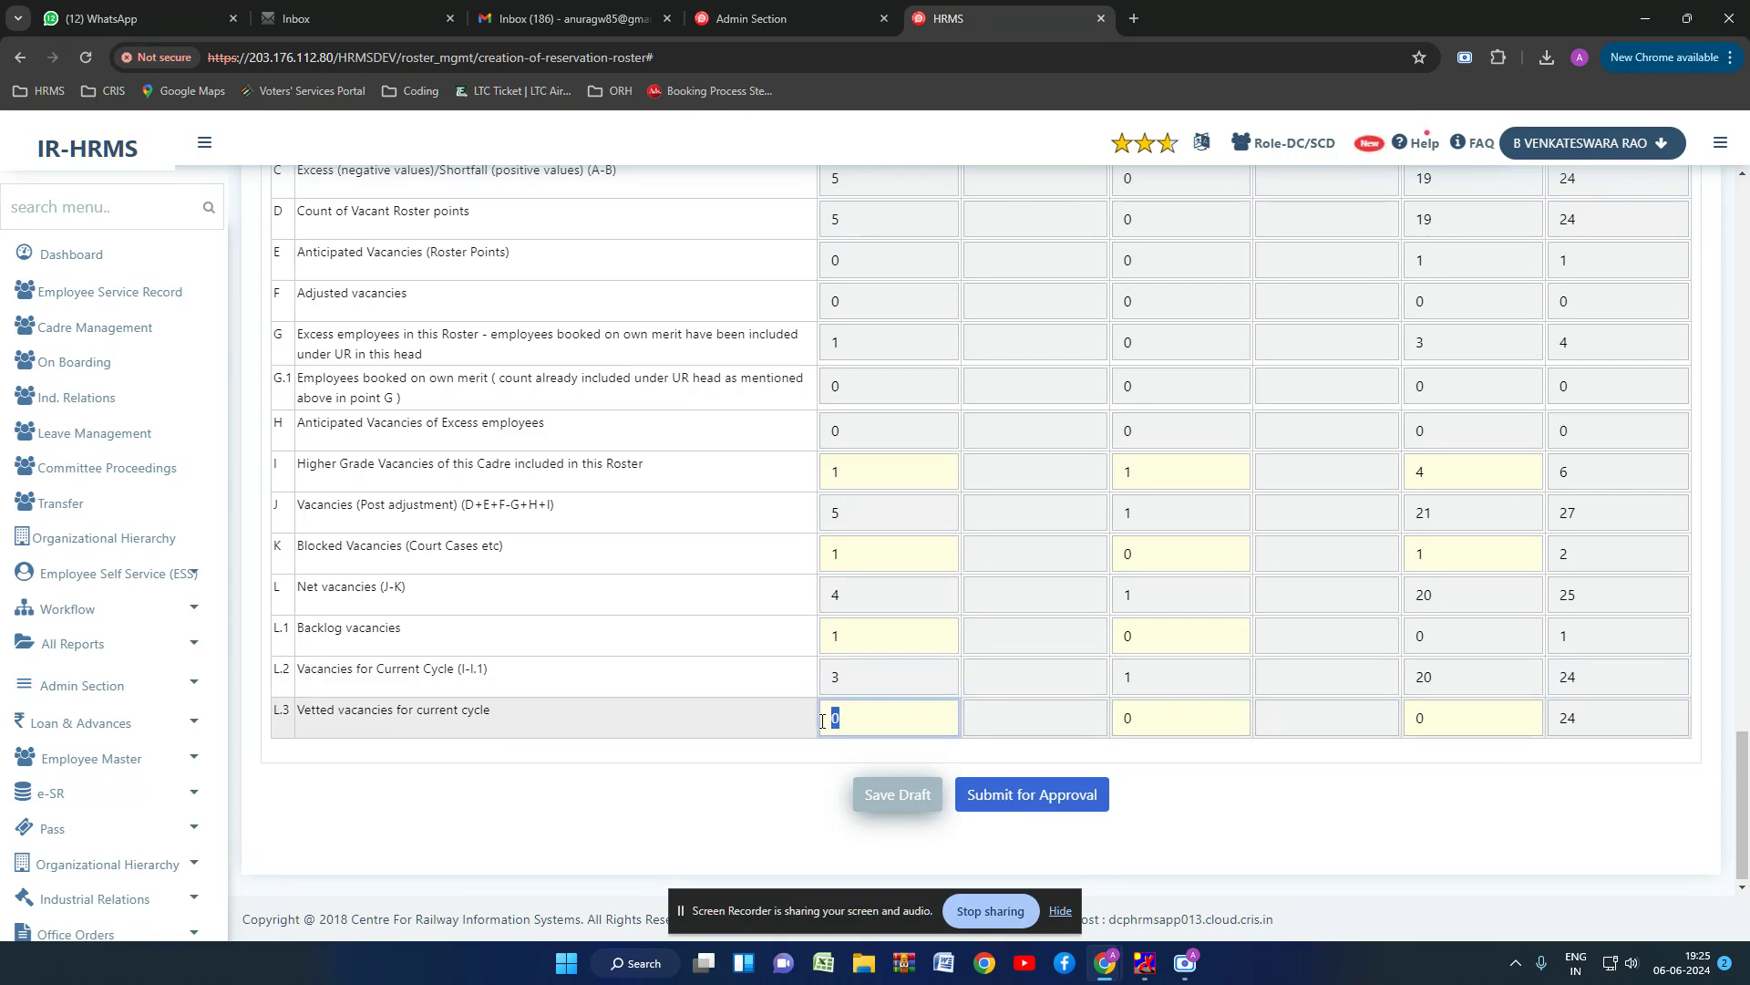
type("2")
left_click(1127, 718)
left_click_drag(1127, 719, 1173, 718)
type("1")
double_click(1419, 718)
type("21")
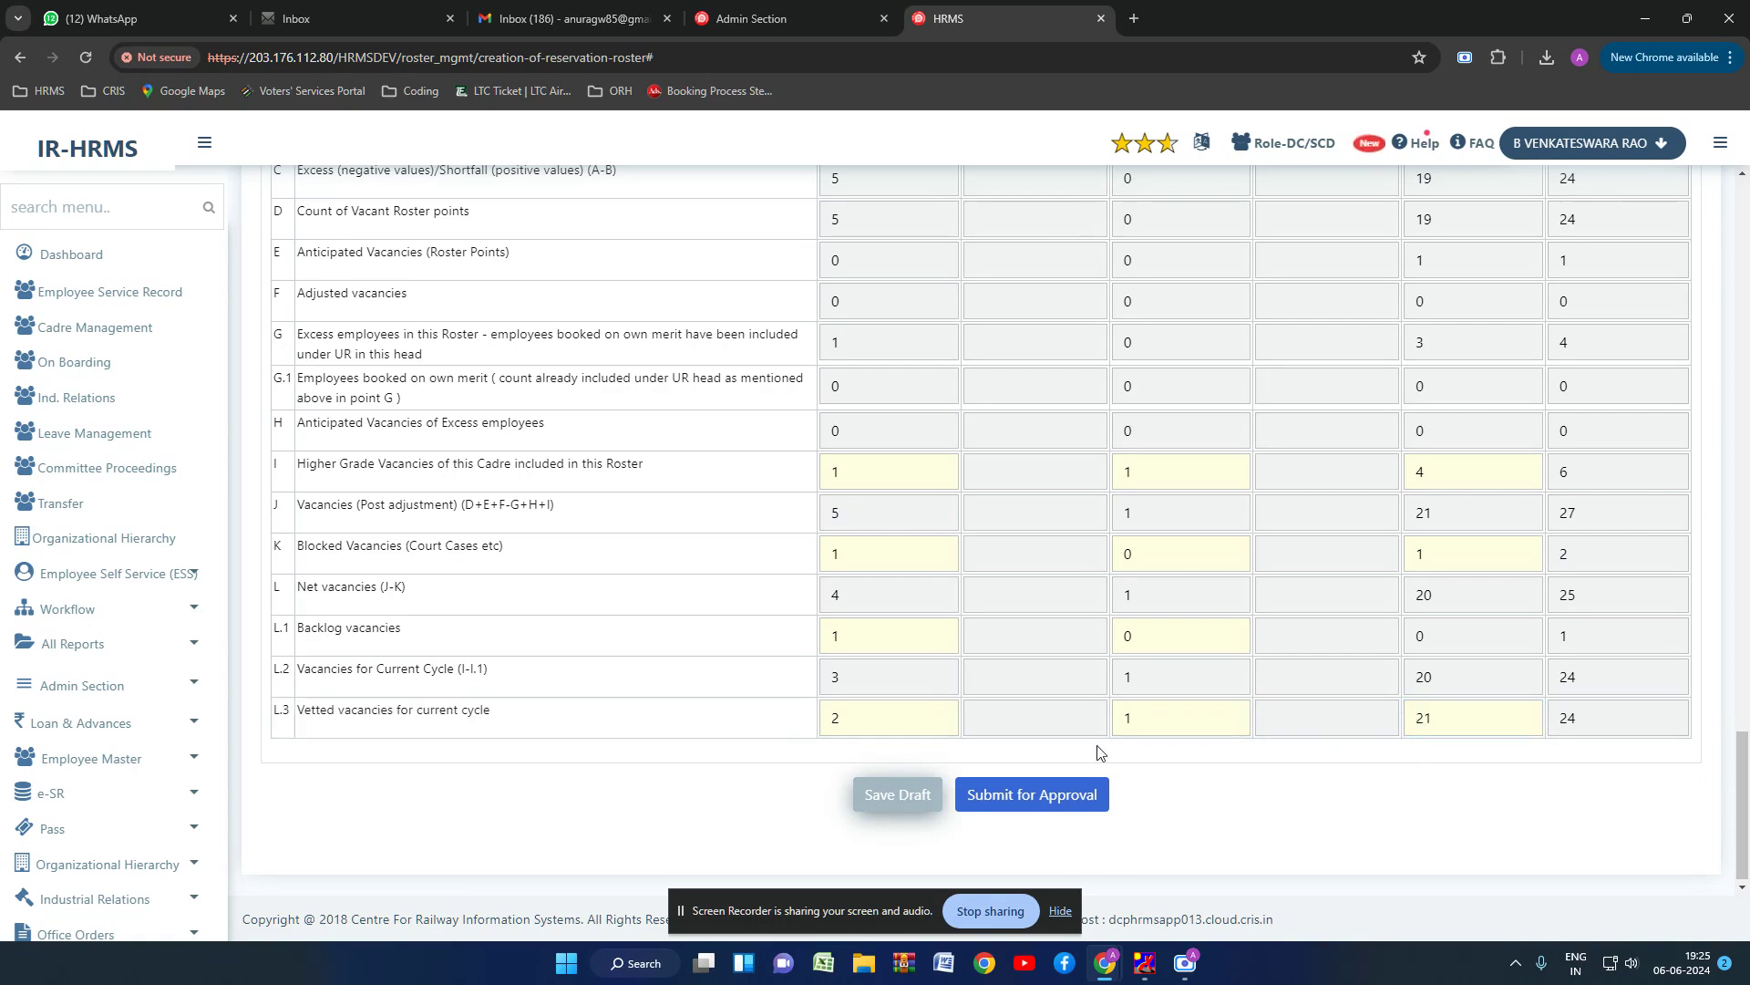
left_click_drag(1447, 719, 1409, 721)
type("20")
left_click_drag(1453, 718, 1411, 722)
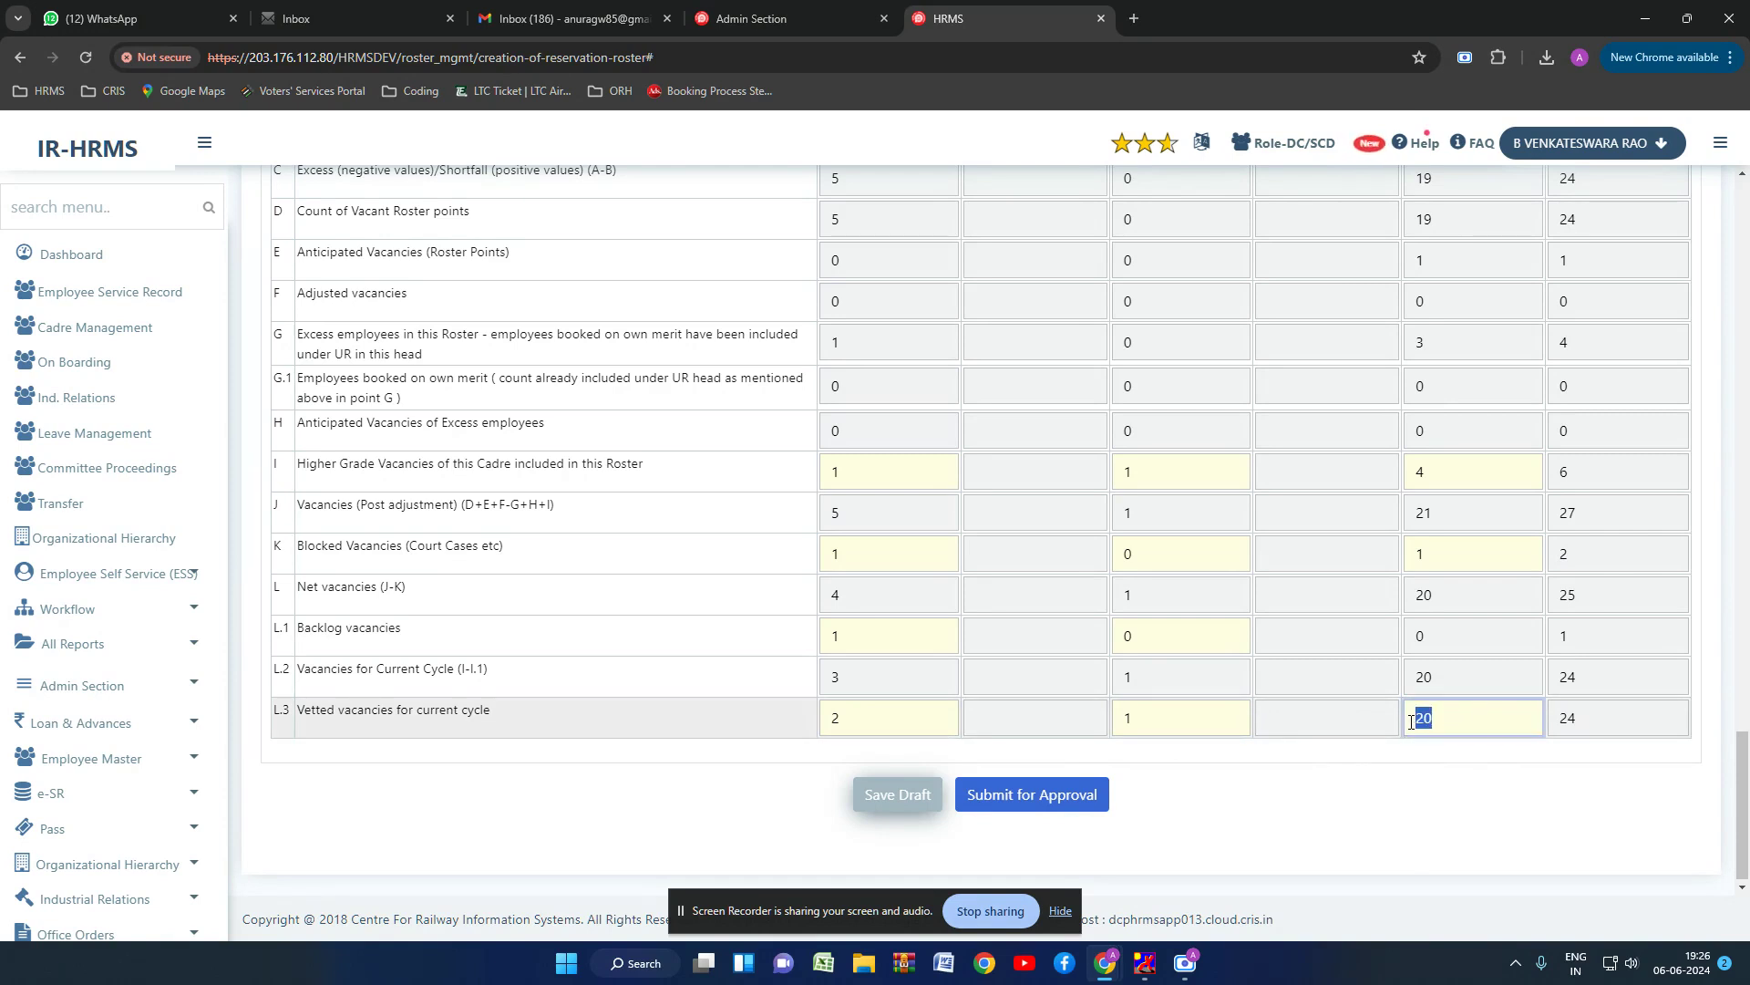
type("21")
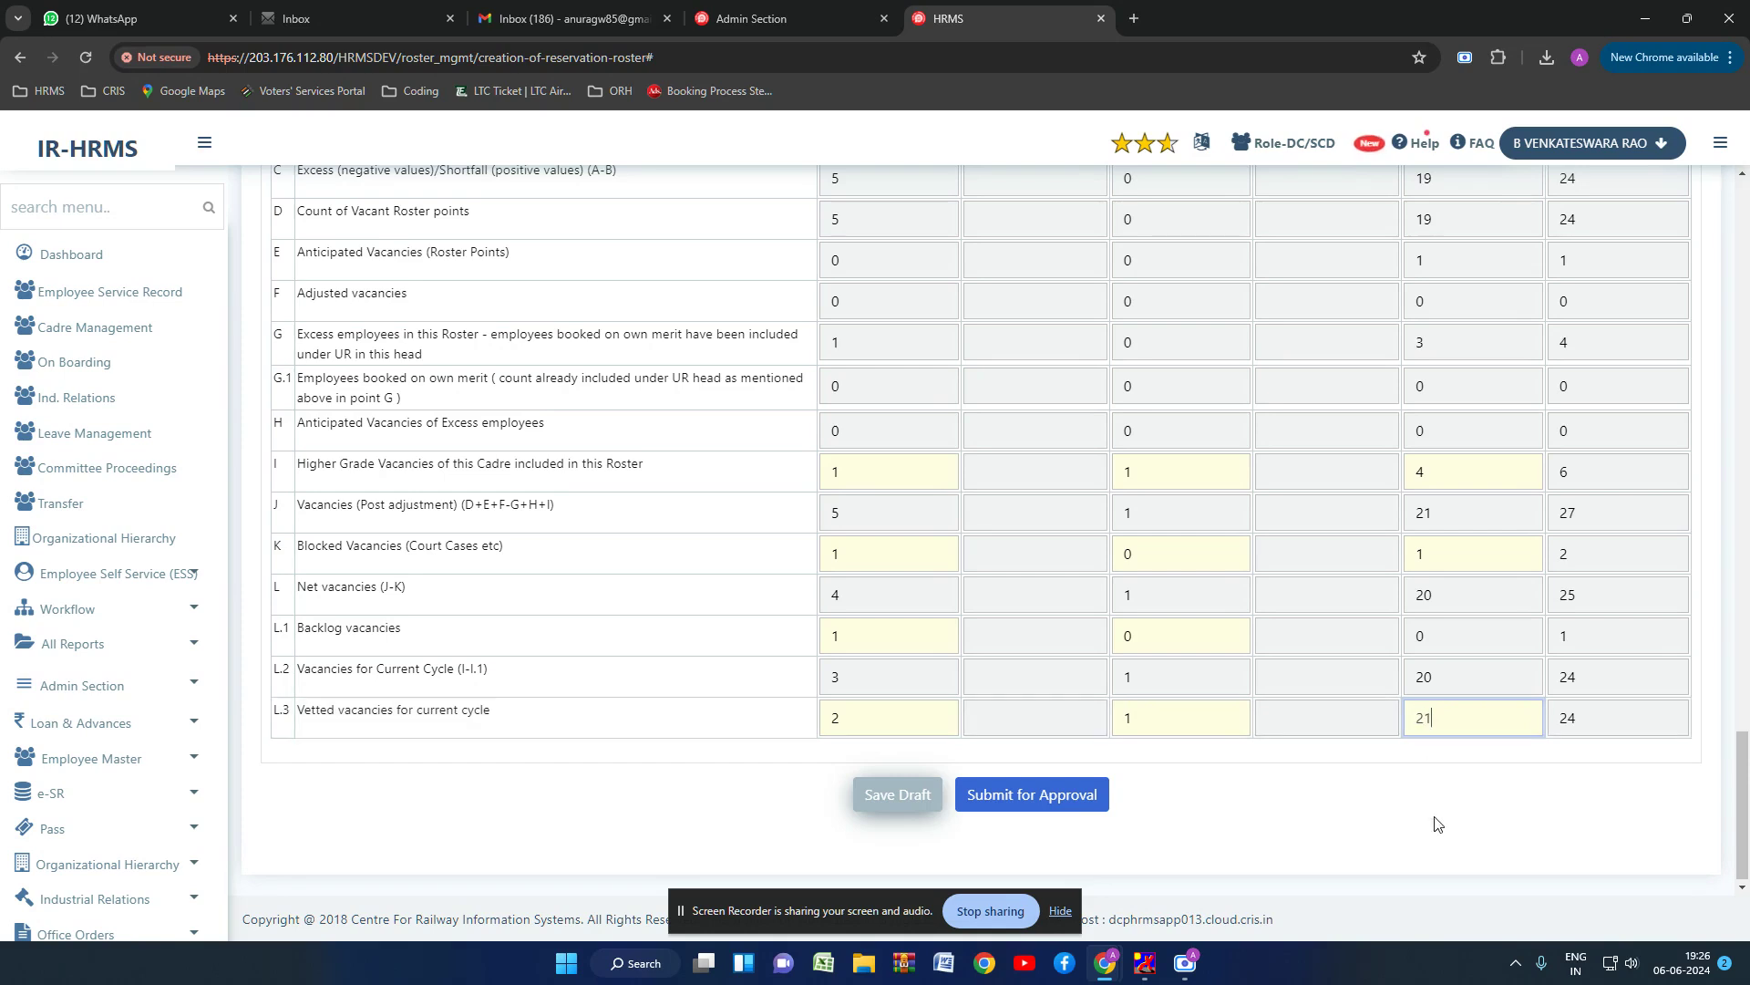
left_click(881, 721)
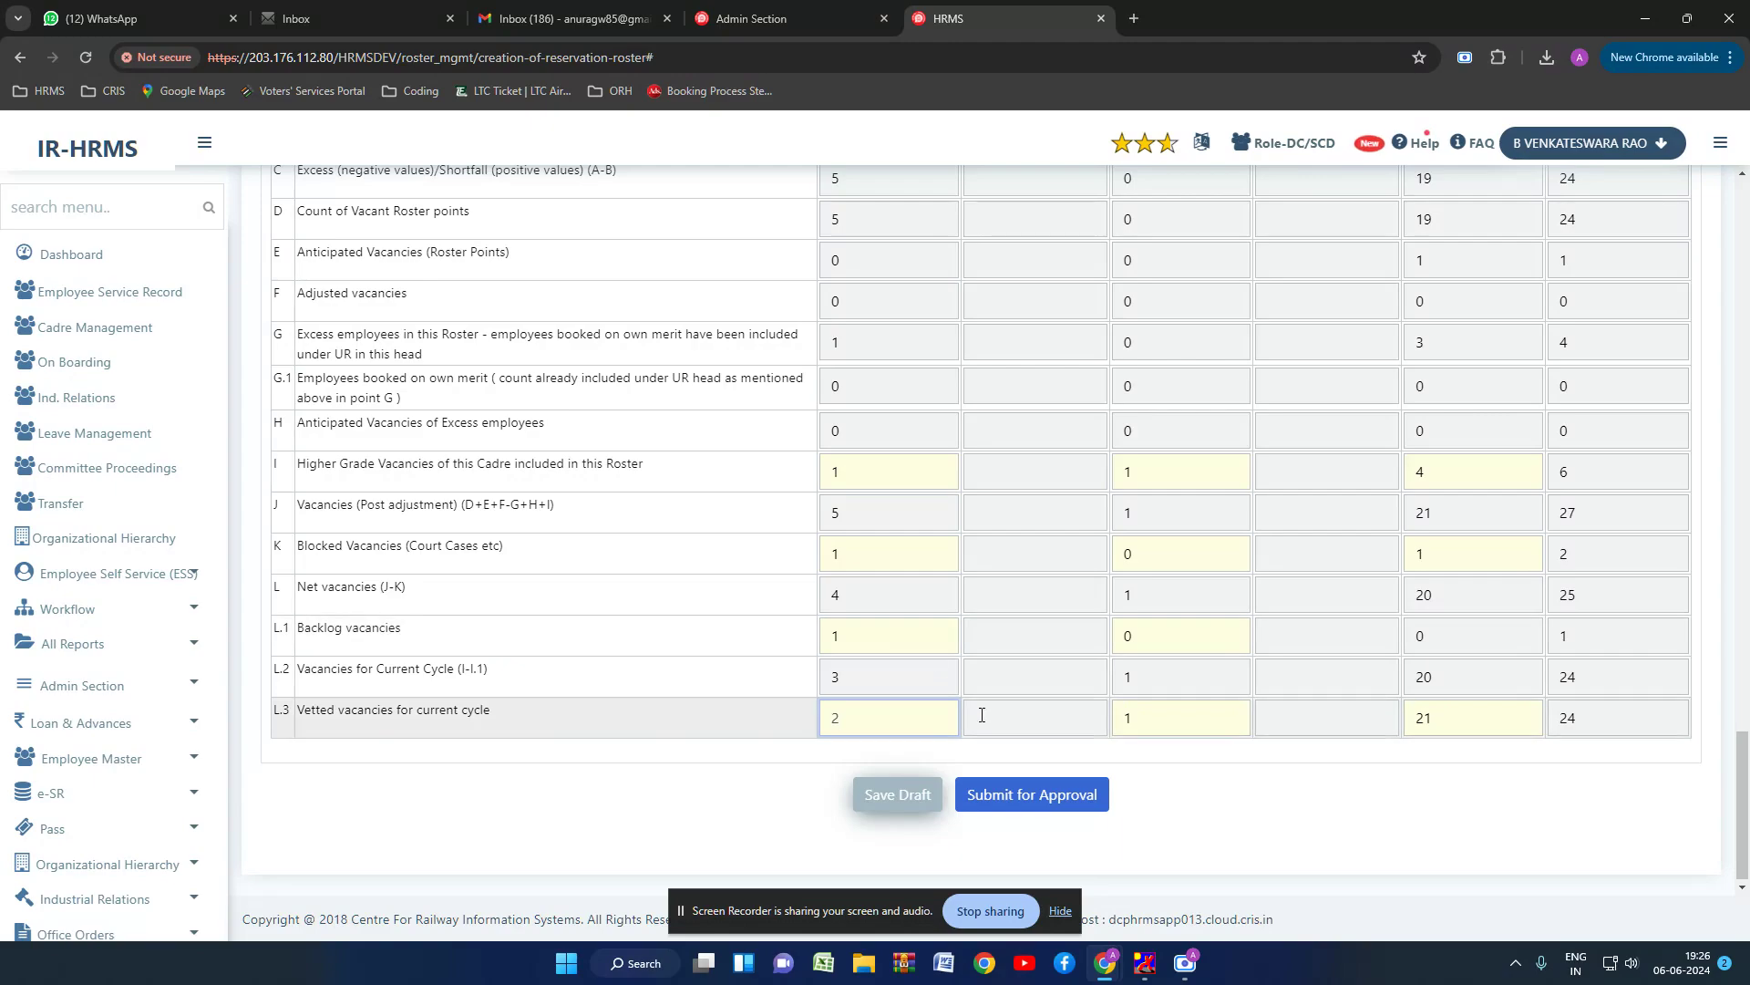
Save the roster draft again and scroll to the bottom of the form
left_click(907, 795)
scroll(949, 674, "down", 10)
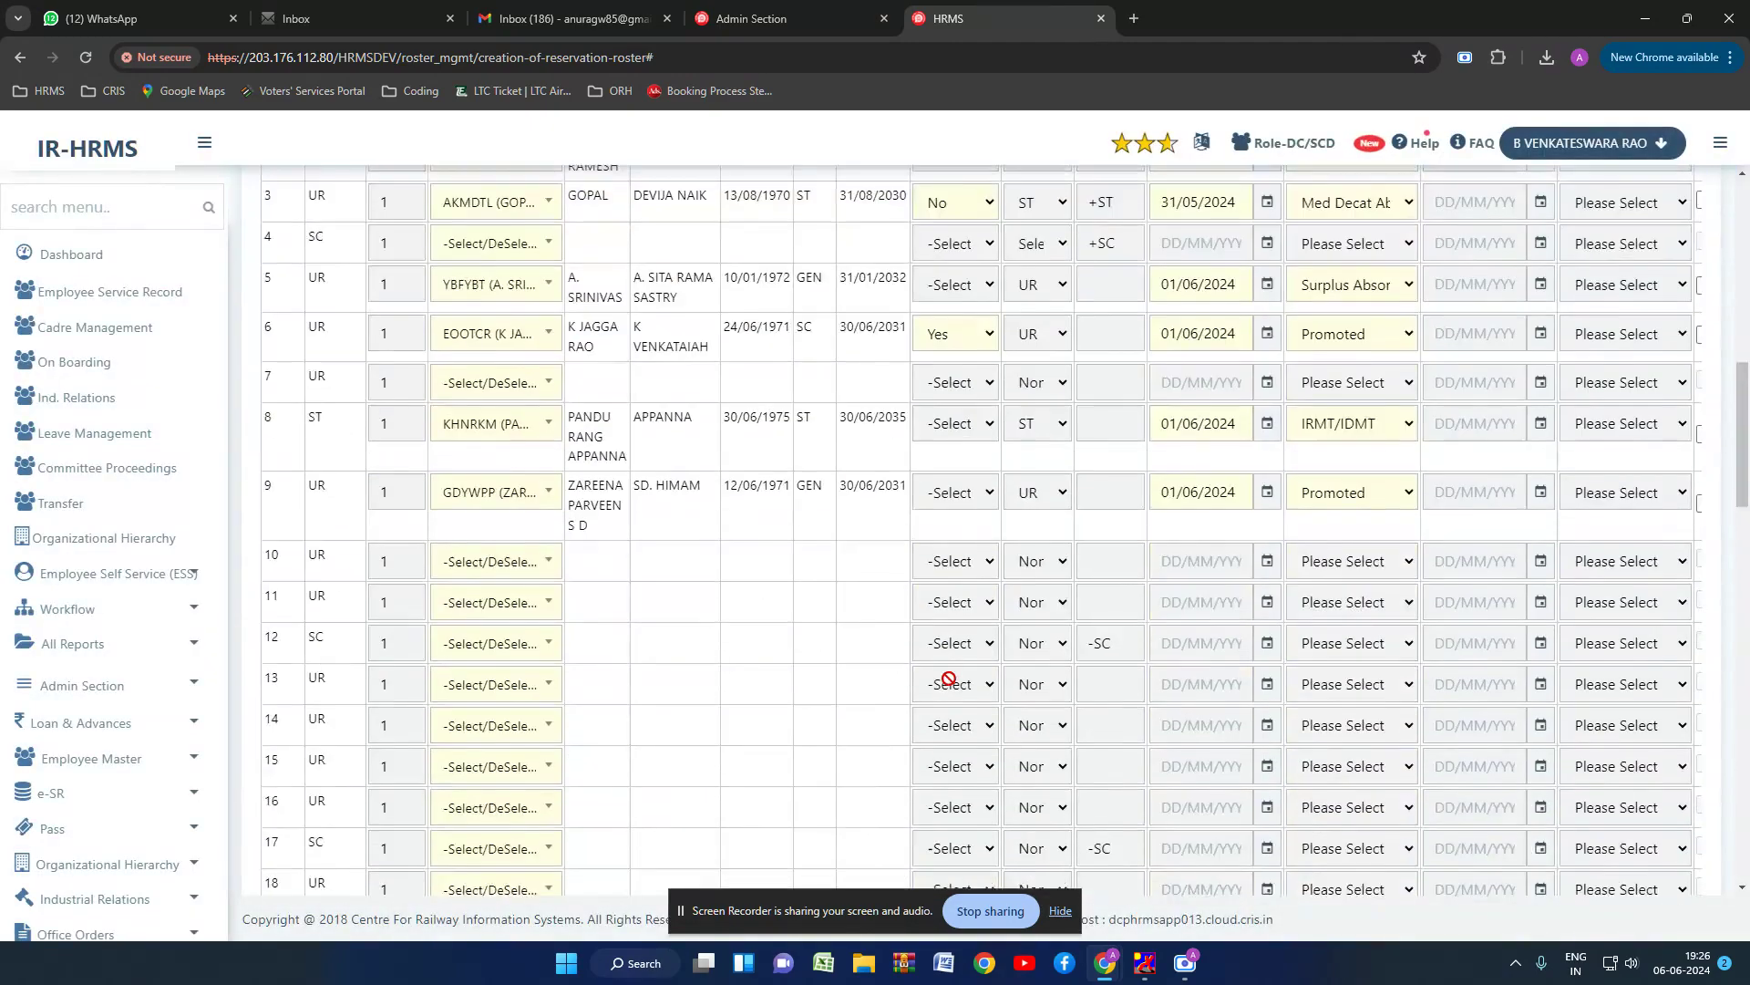
scroll(948, 680, "down", 20)
scroll(949, 685, "up", 15)
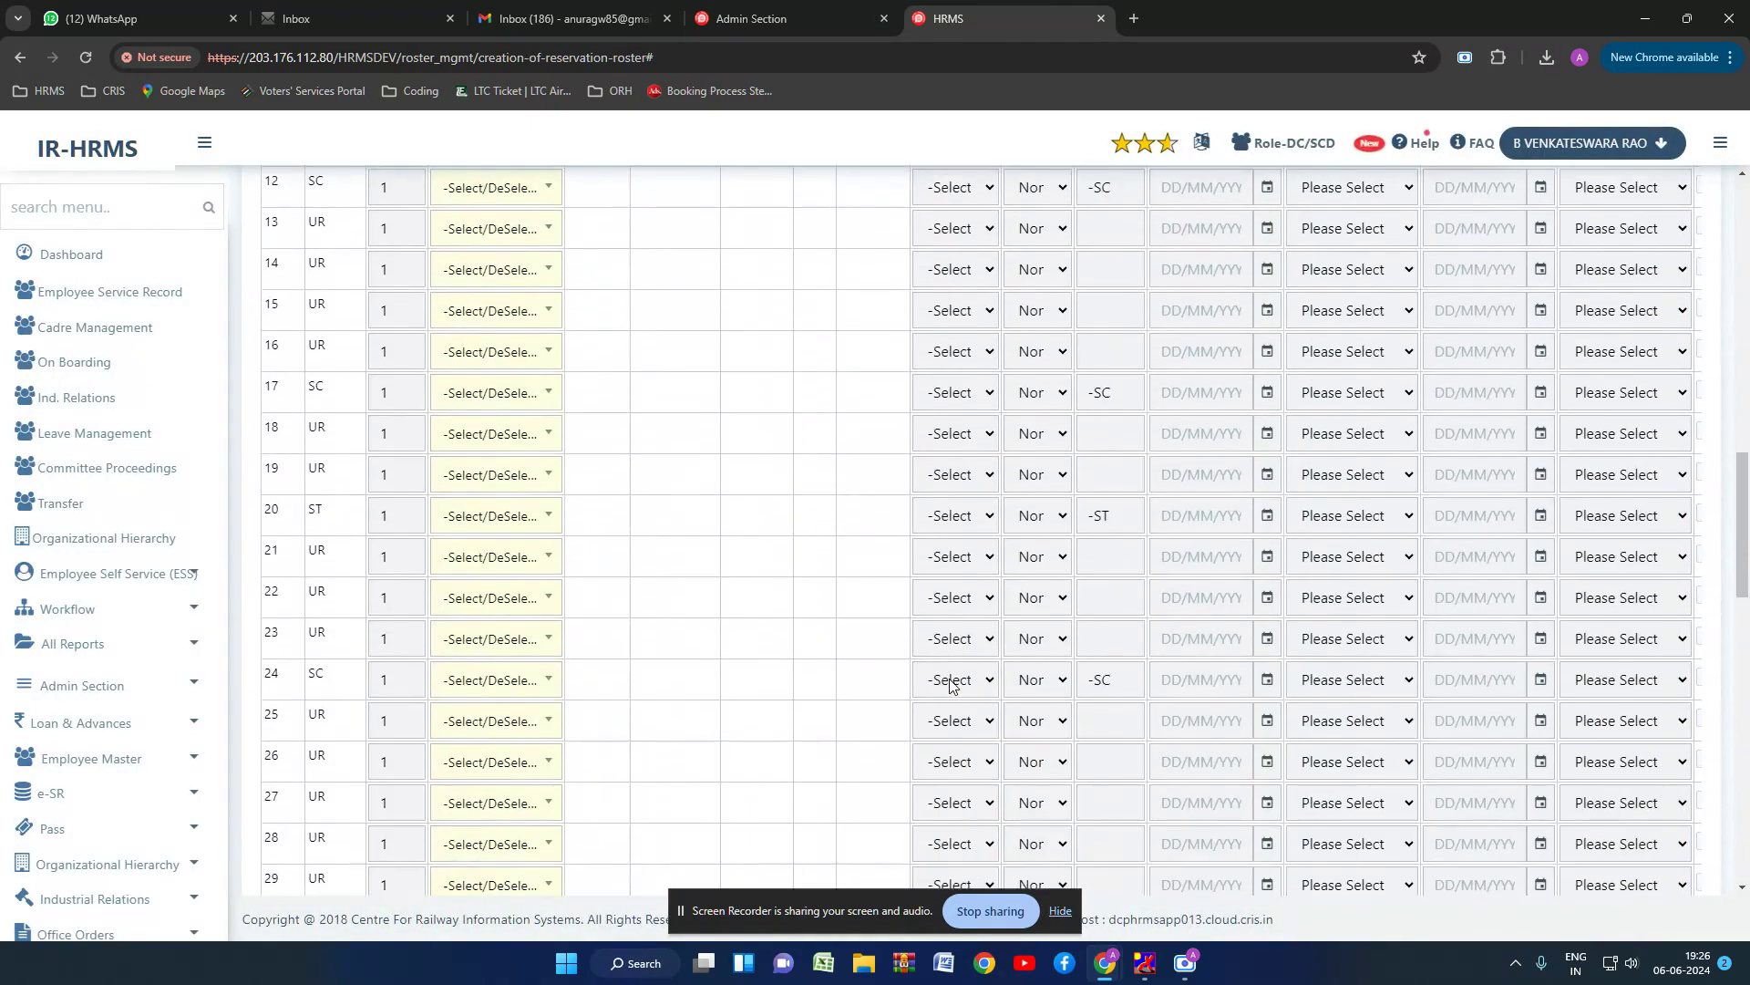
scroll(949, 678, "down", 7)
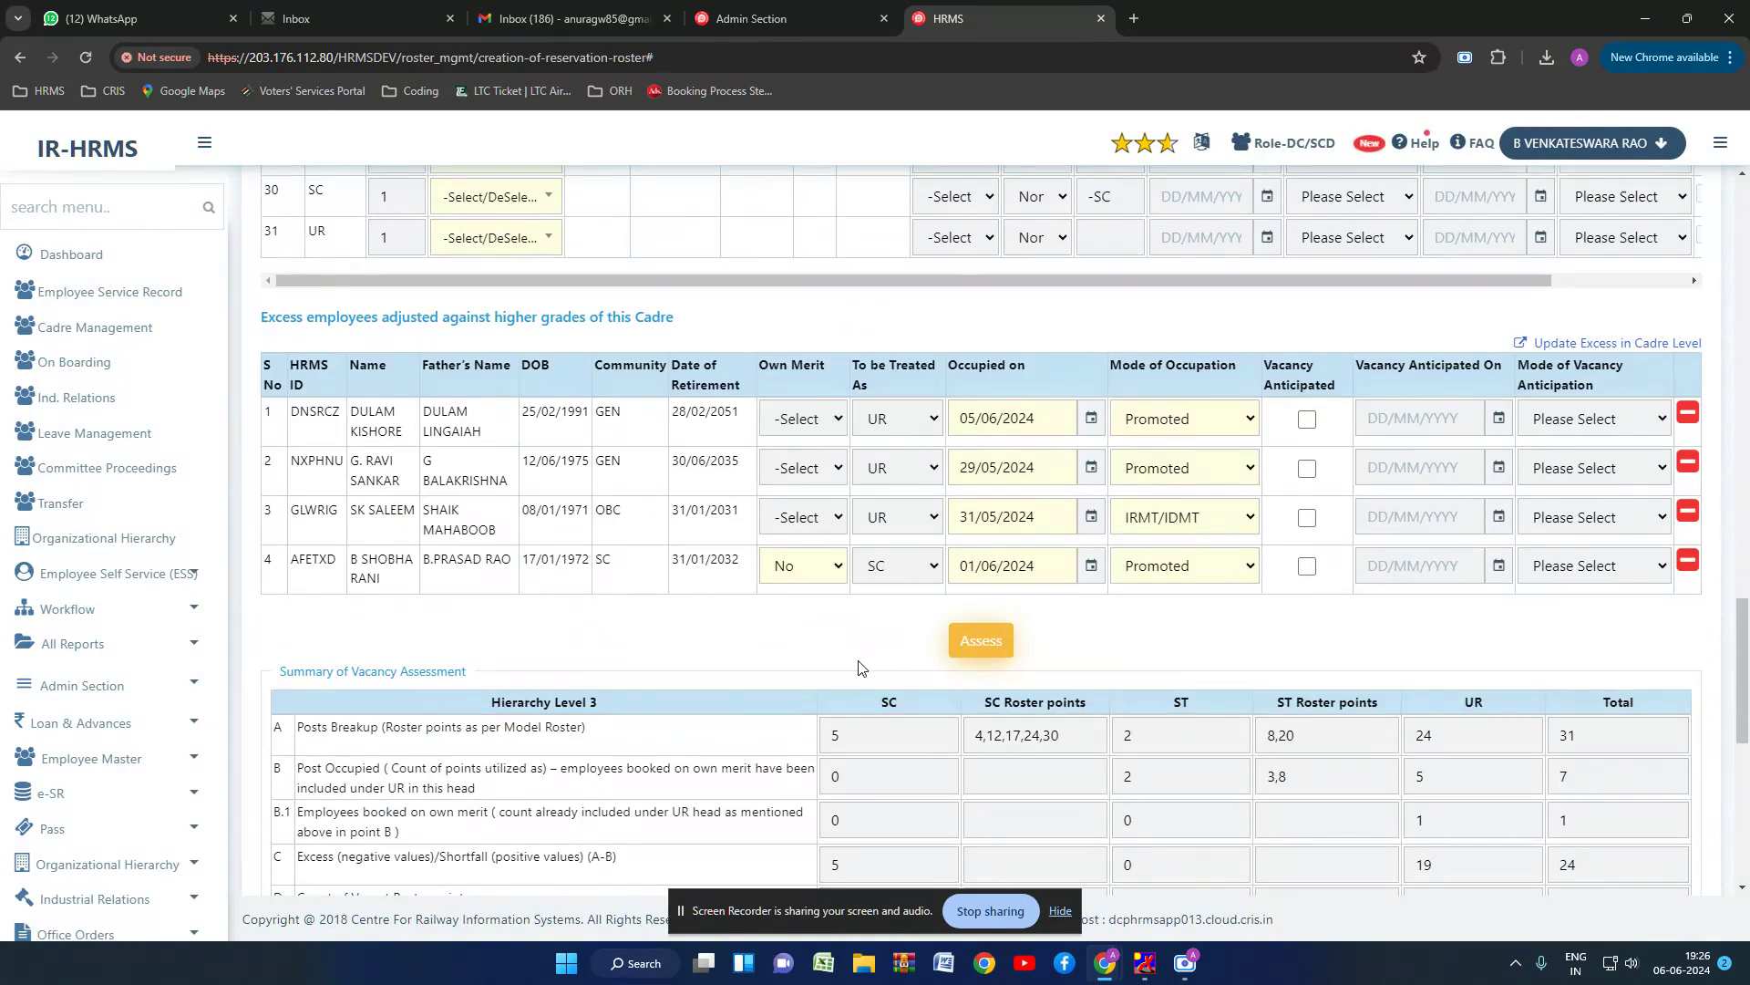
scroll(857, 668, "down", 8)
Submit roster 114 for approval, confirm, and verify with the transaction OTP
left_click(1030, 793)
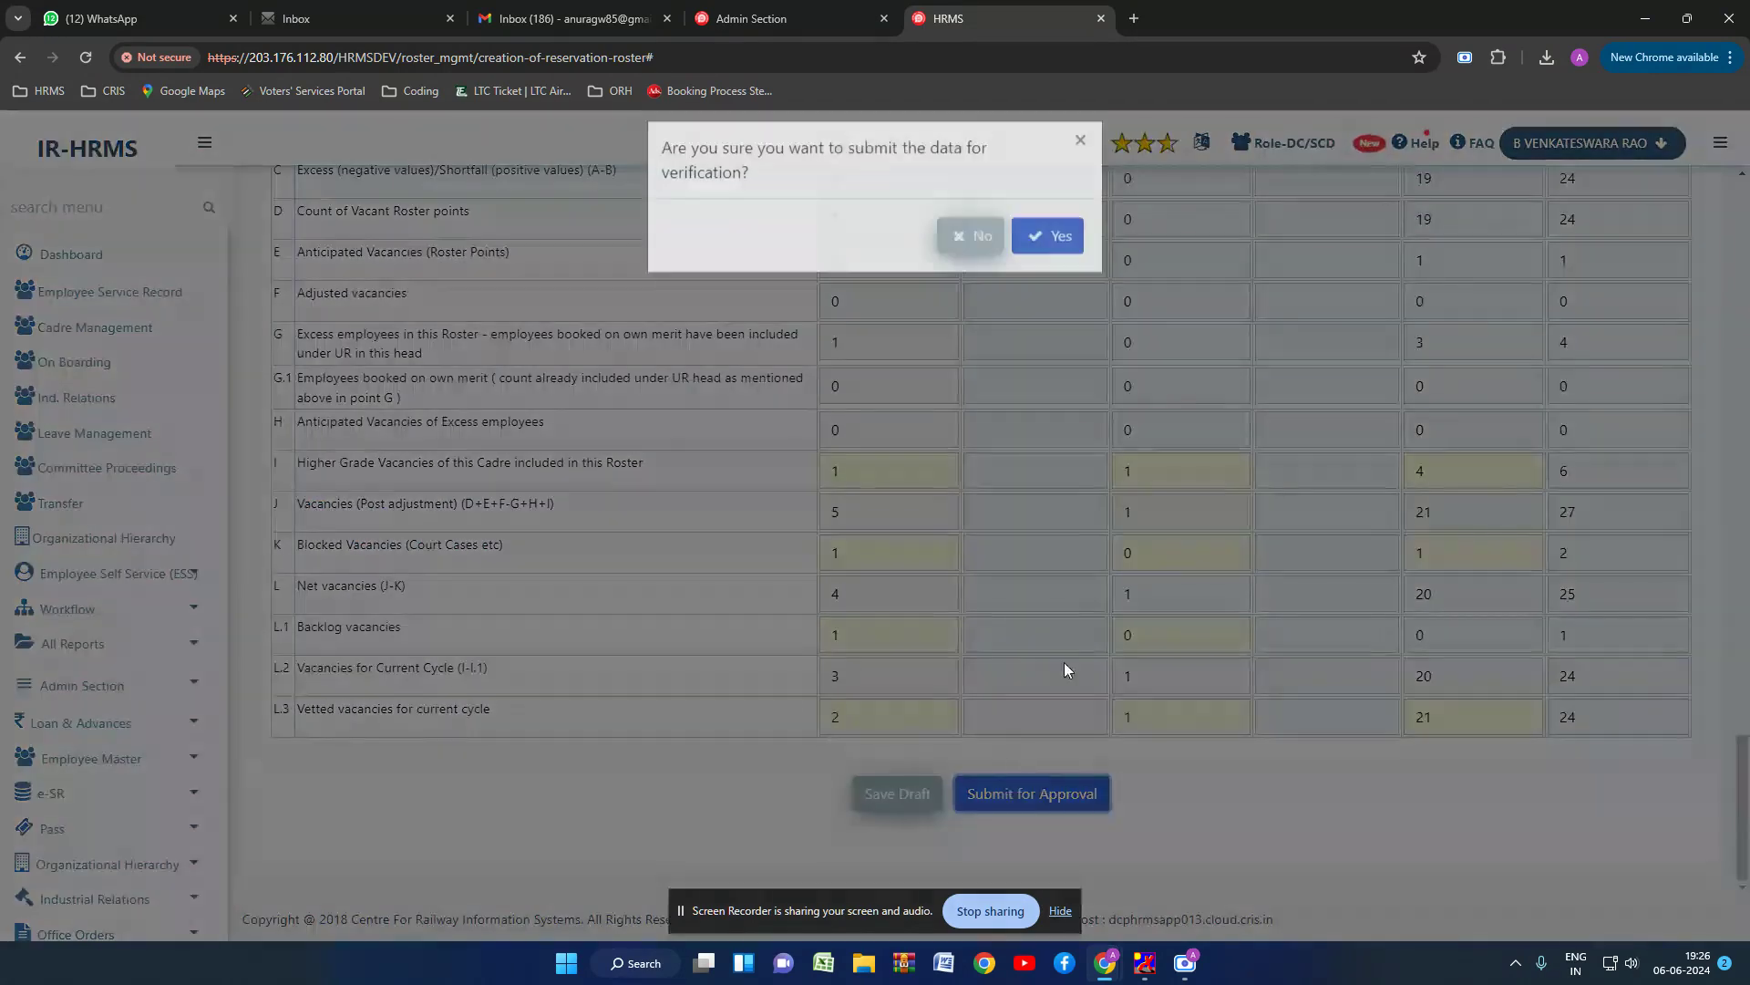
left_click(1048, 239)
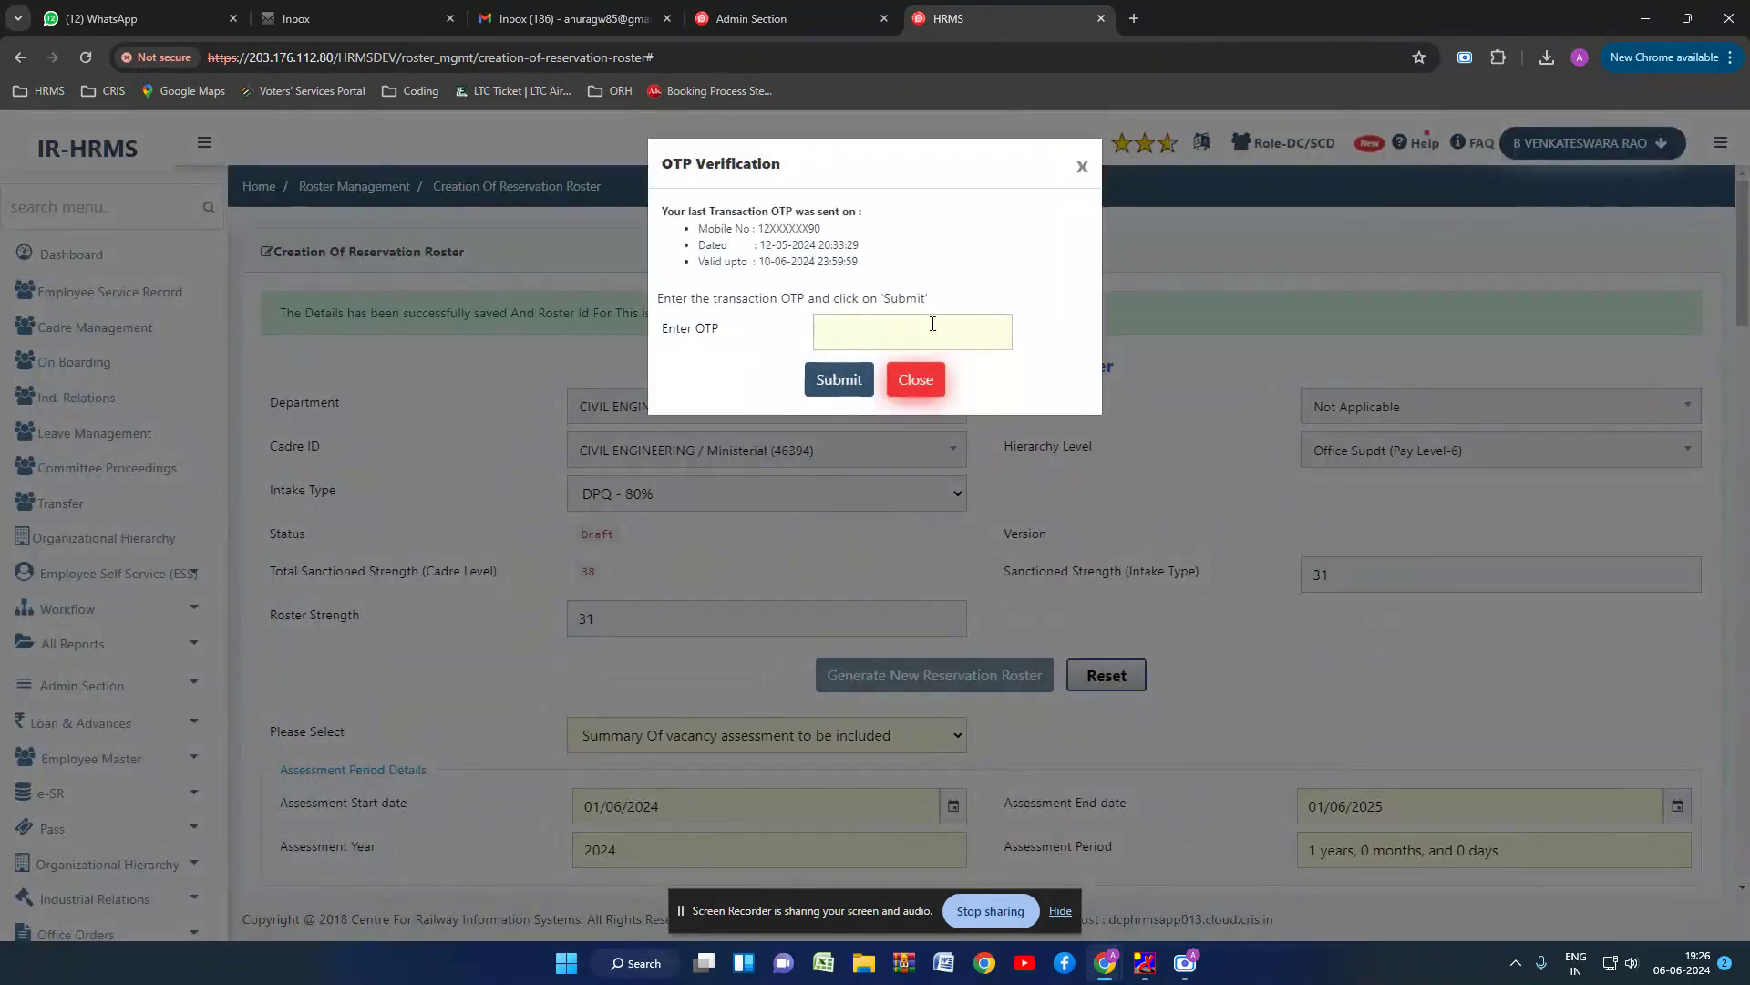
left_click(932, 324)
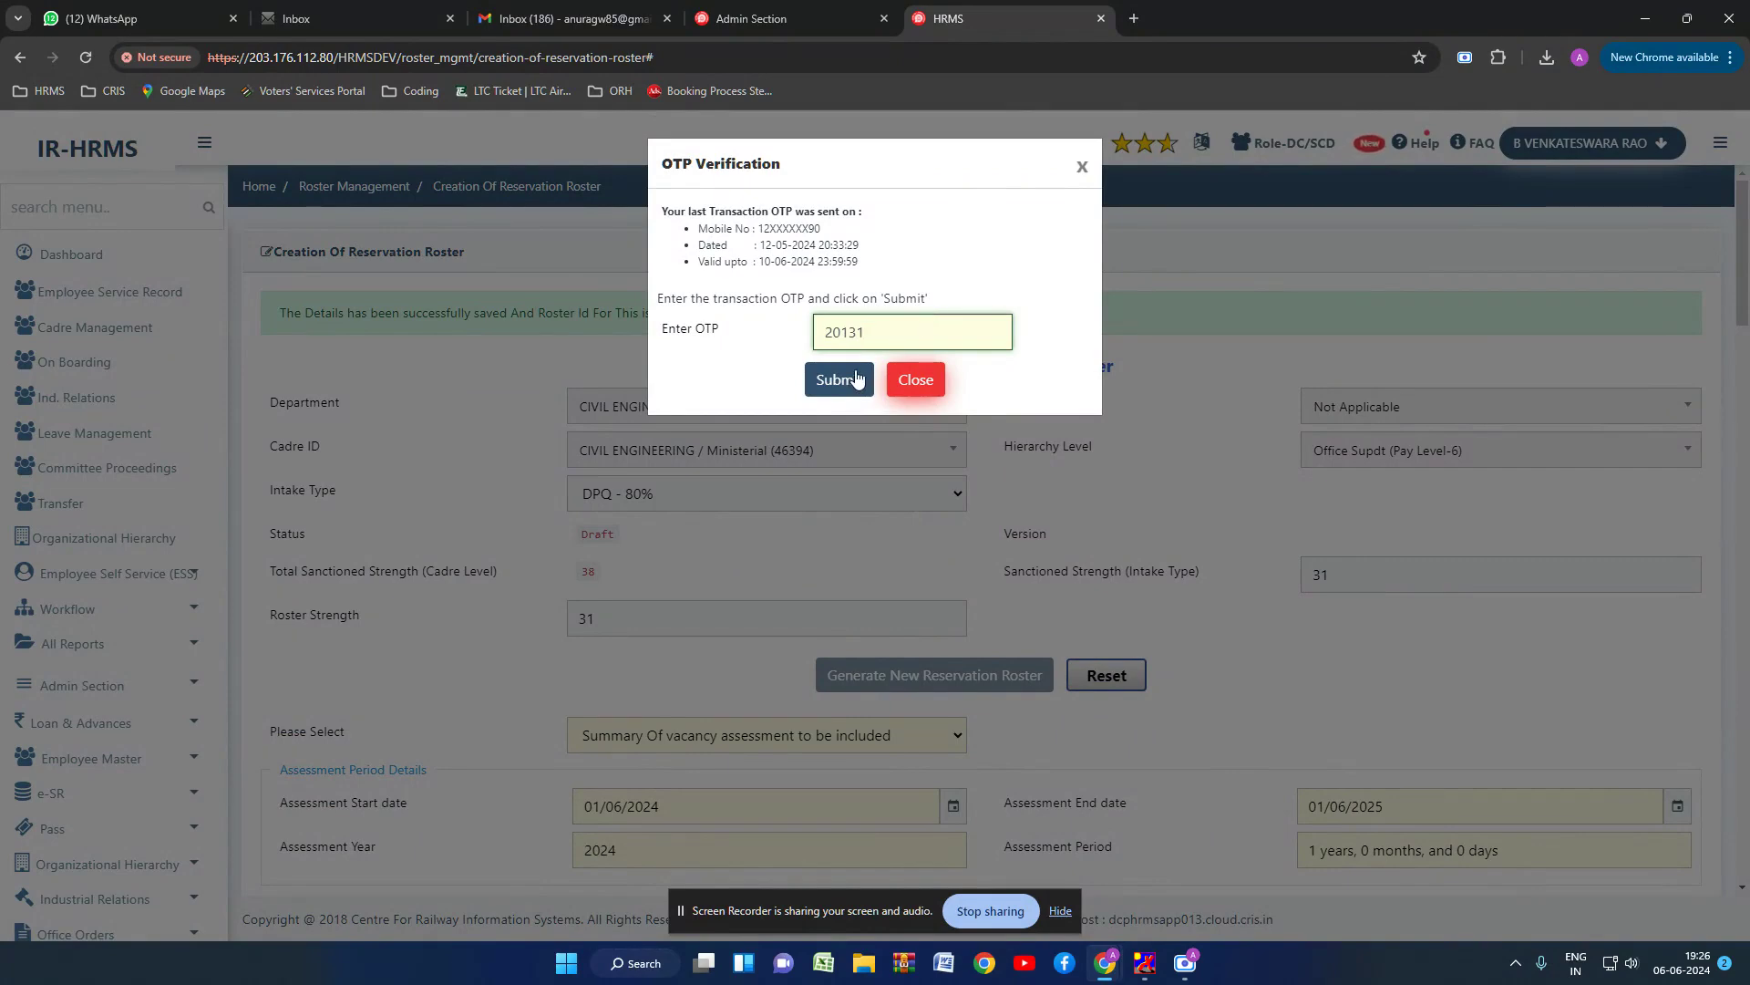
left_click(857, 377)
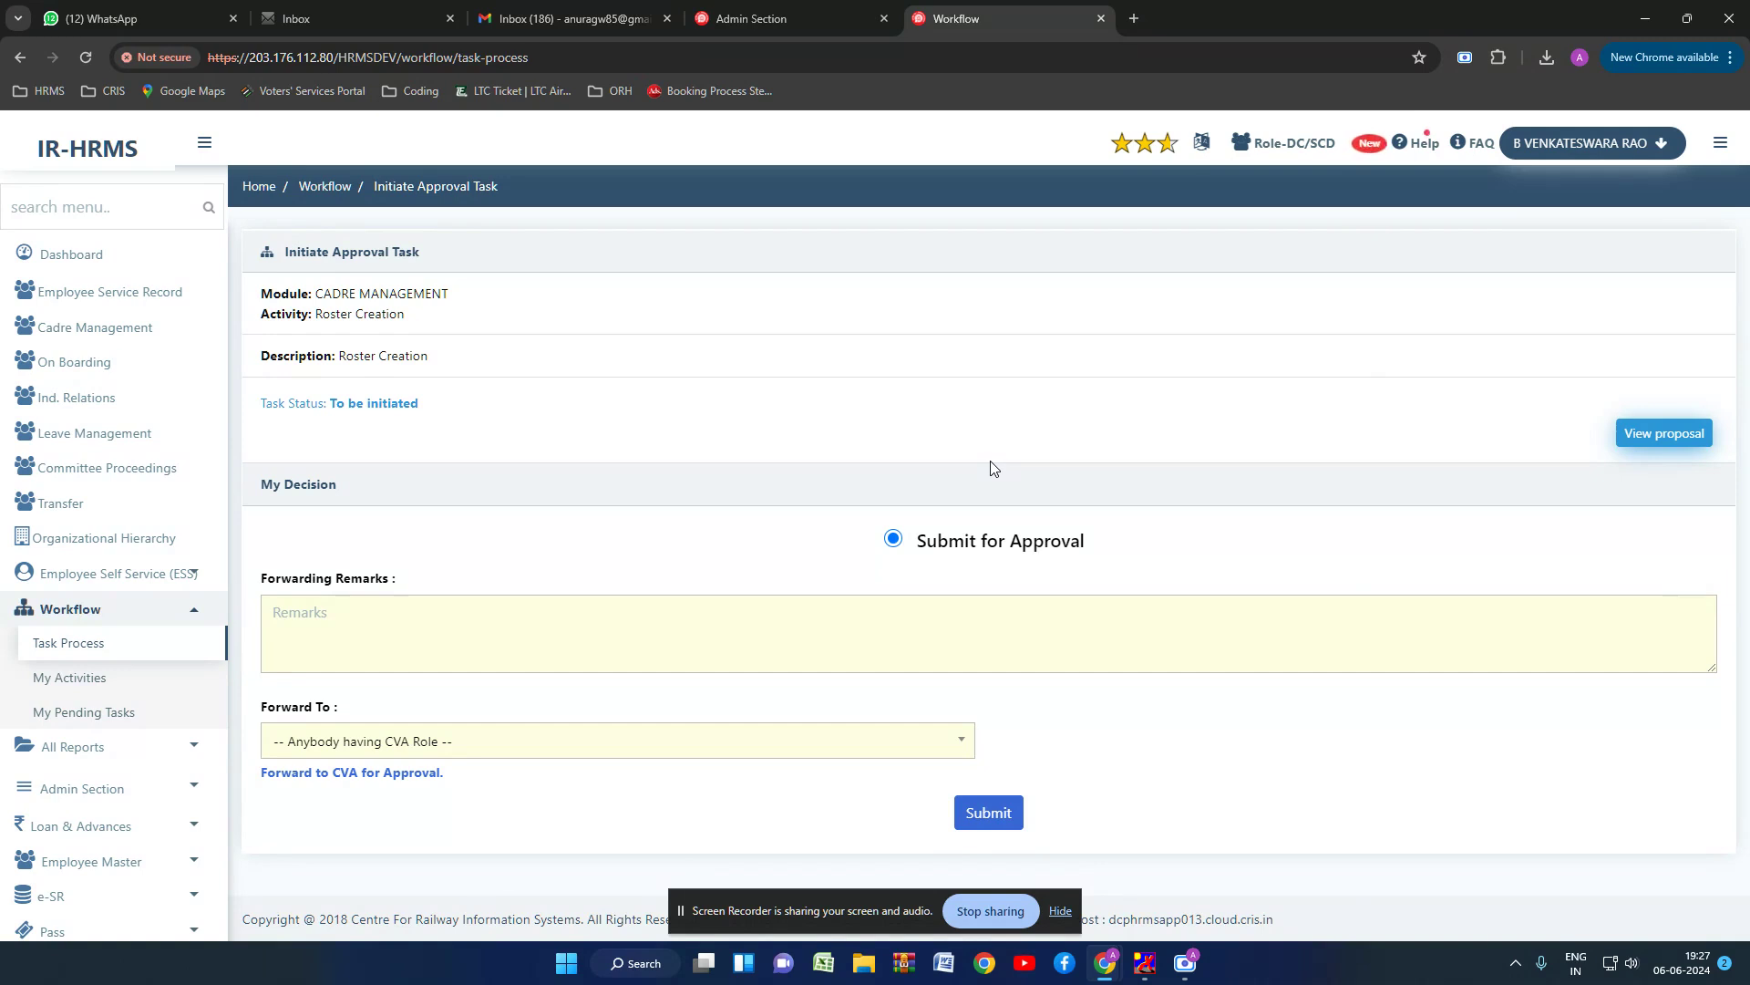
Forward the Roster Creation task to CVA with the remark 'test' and confirm
left_click(531, 612)
type("test")
left_click(1002, 814)
left_click(1062, 251)
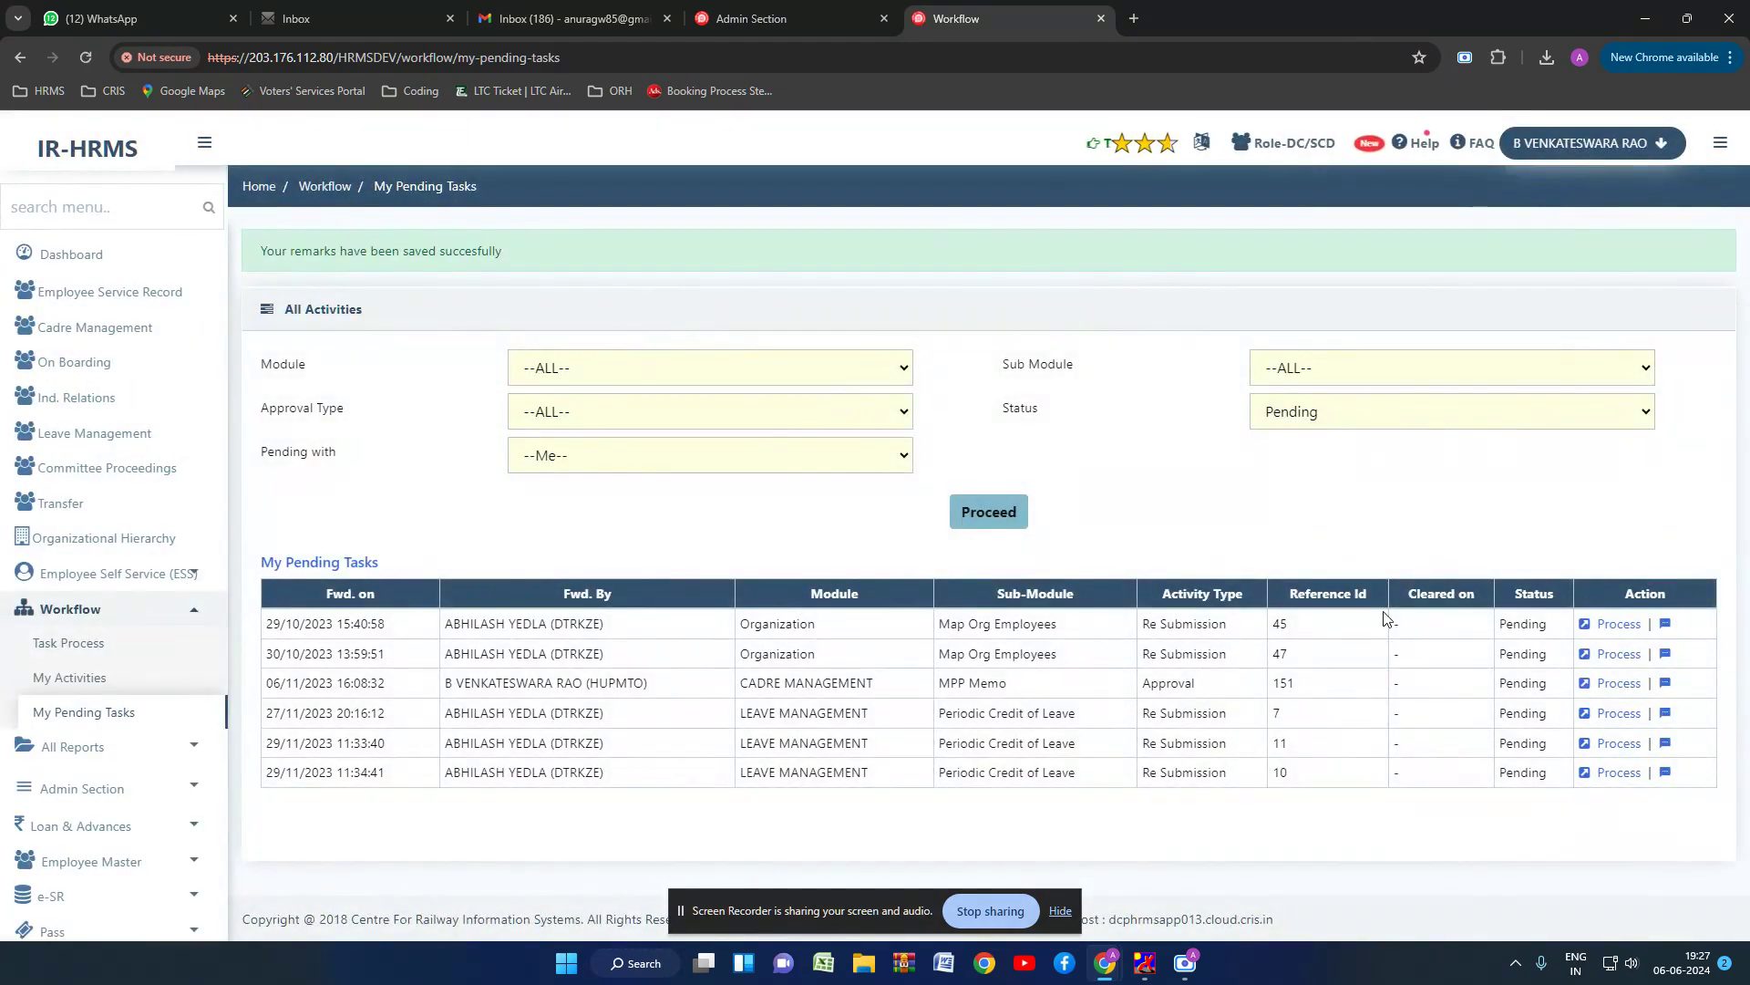
Switch the user role to CVA -SECUNDERABAD/ DIV
left_click(1286, 143)
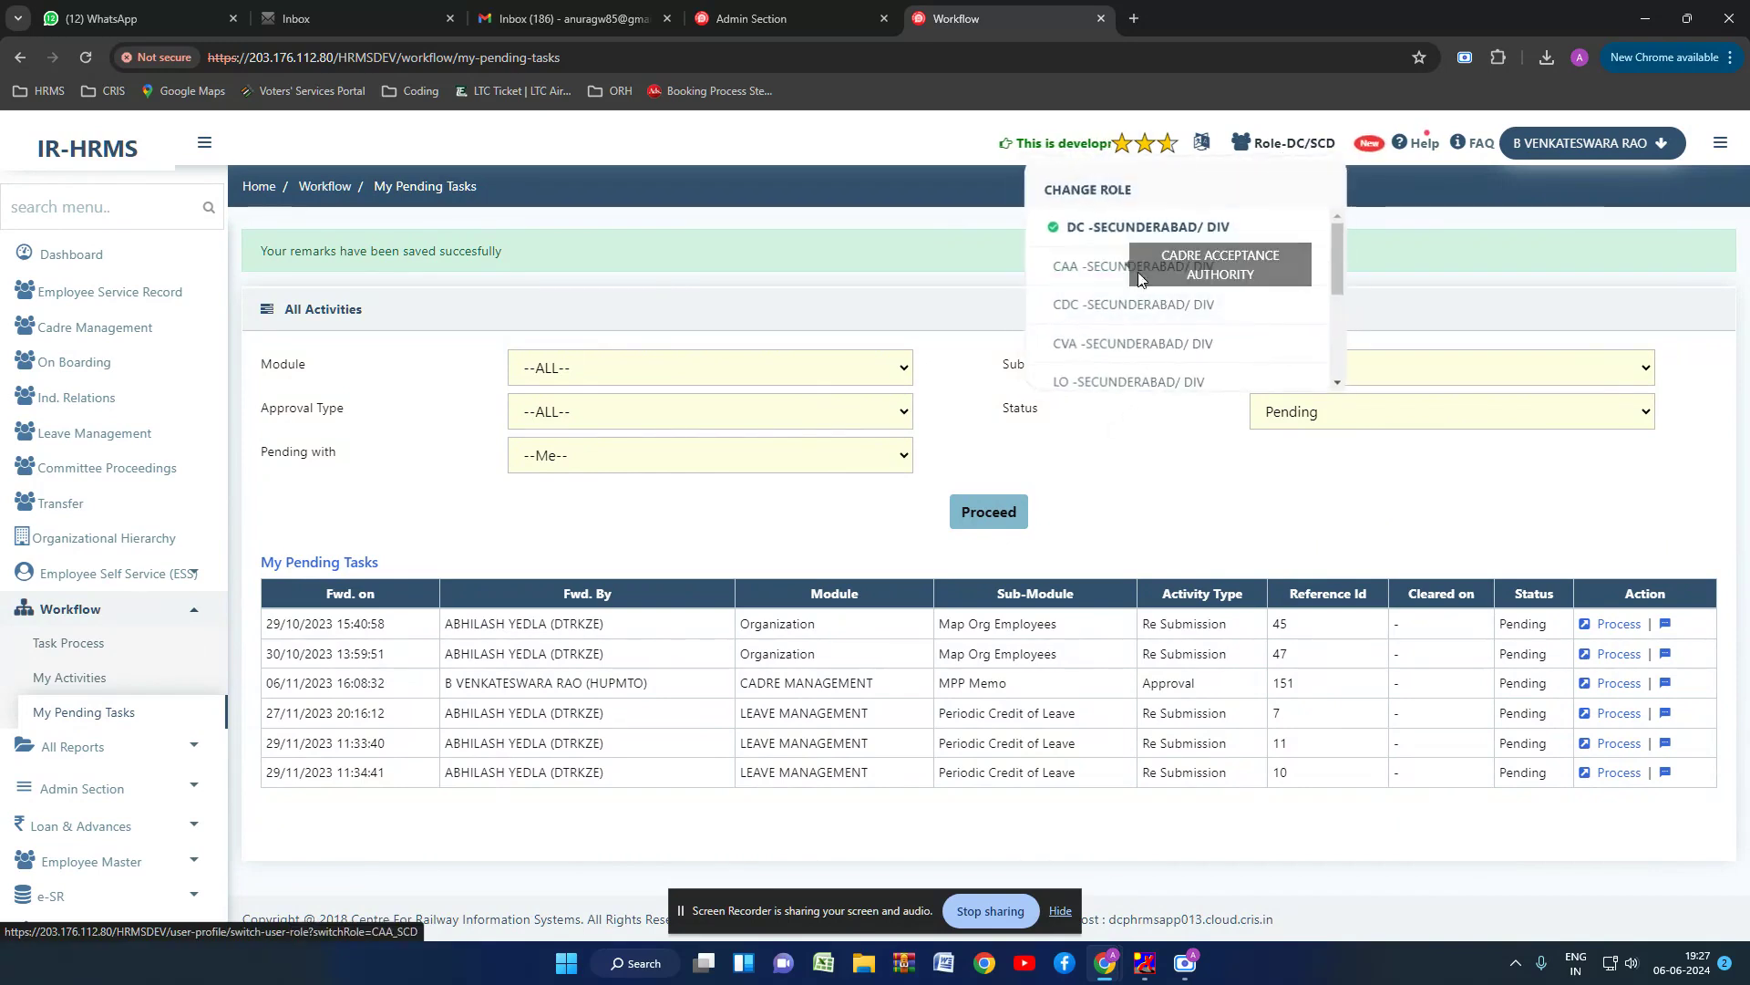
left_click(1103, 343)
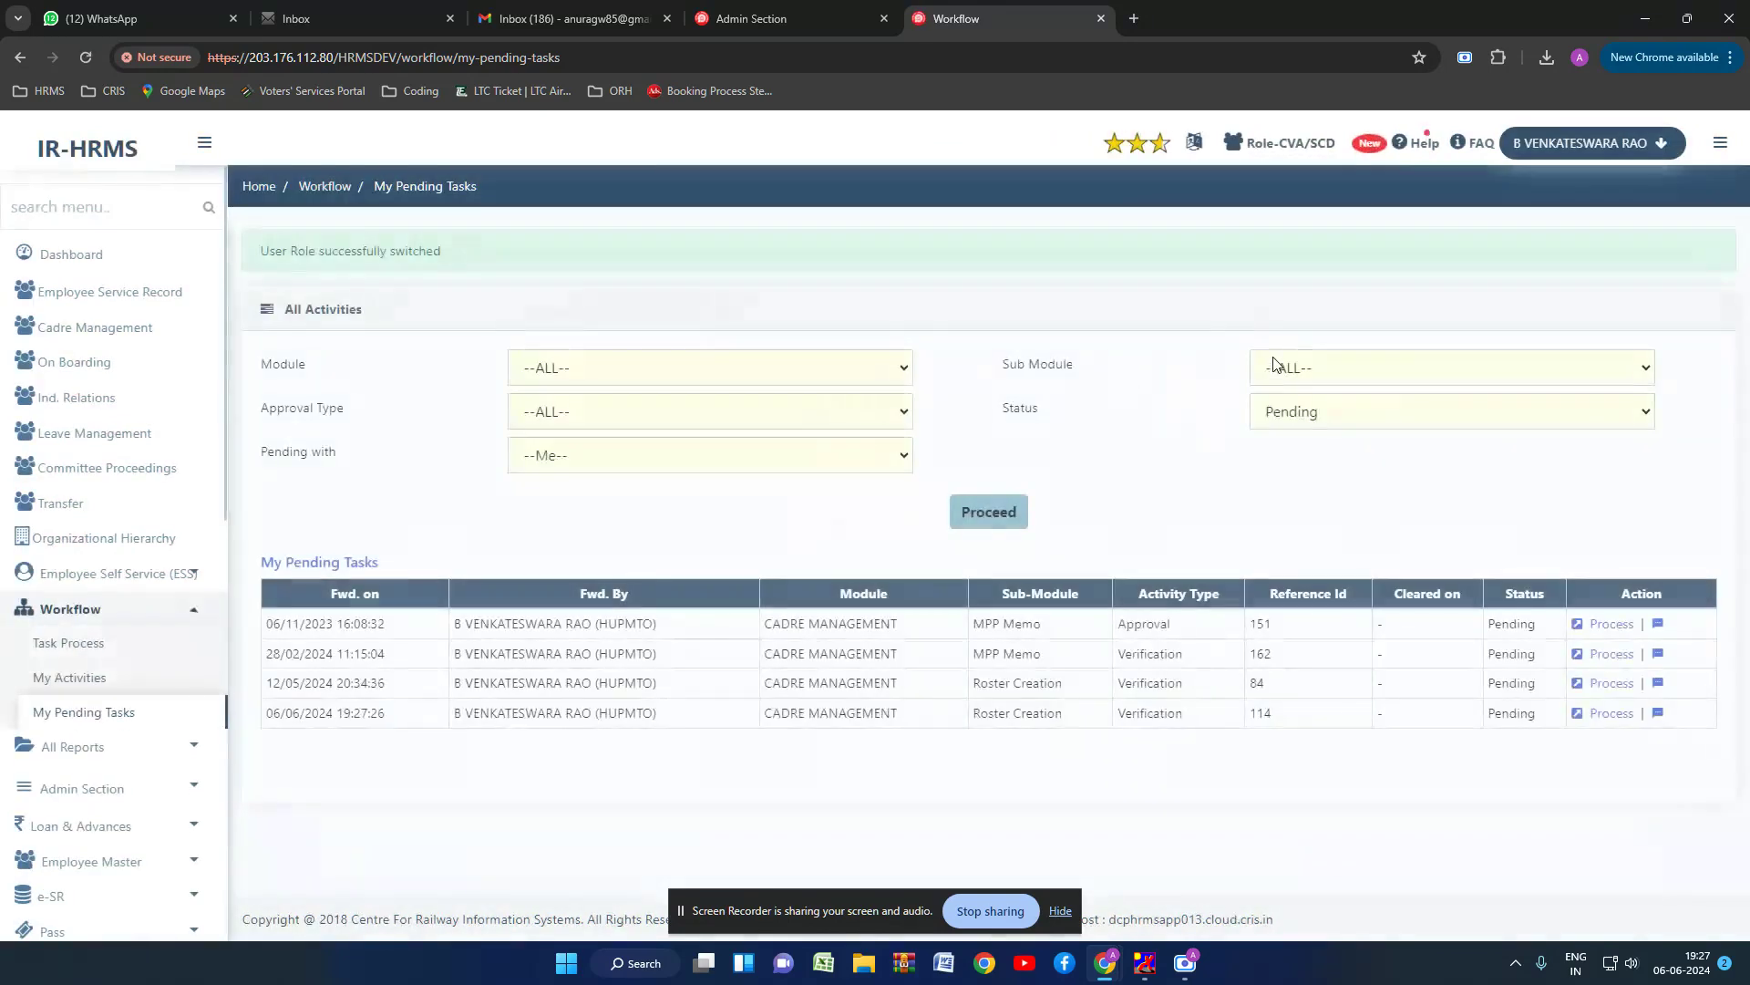
Open pending Roster Creation task 114 and view its roster PDF enlarged
left_click(1610, 713)
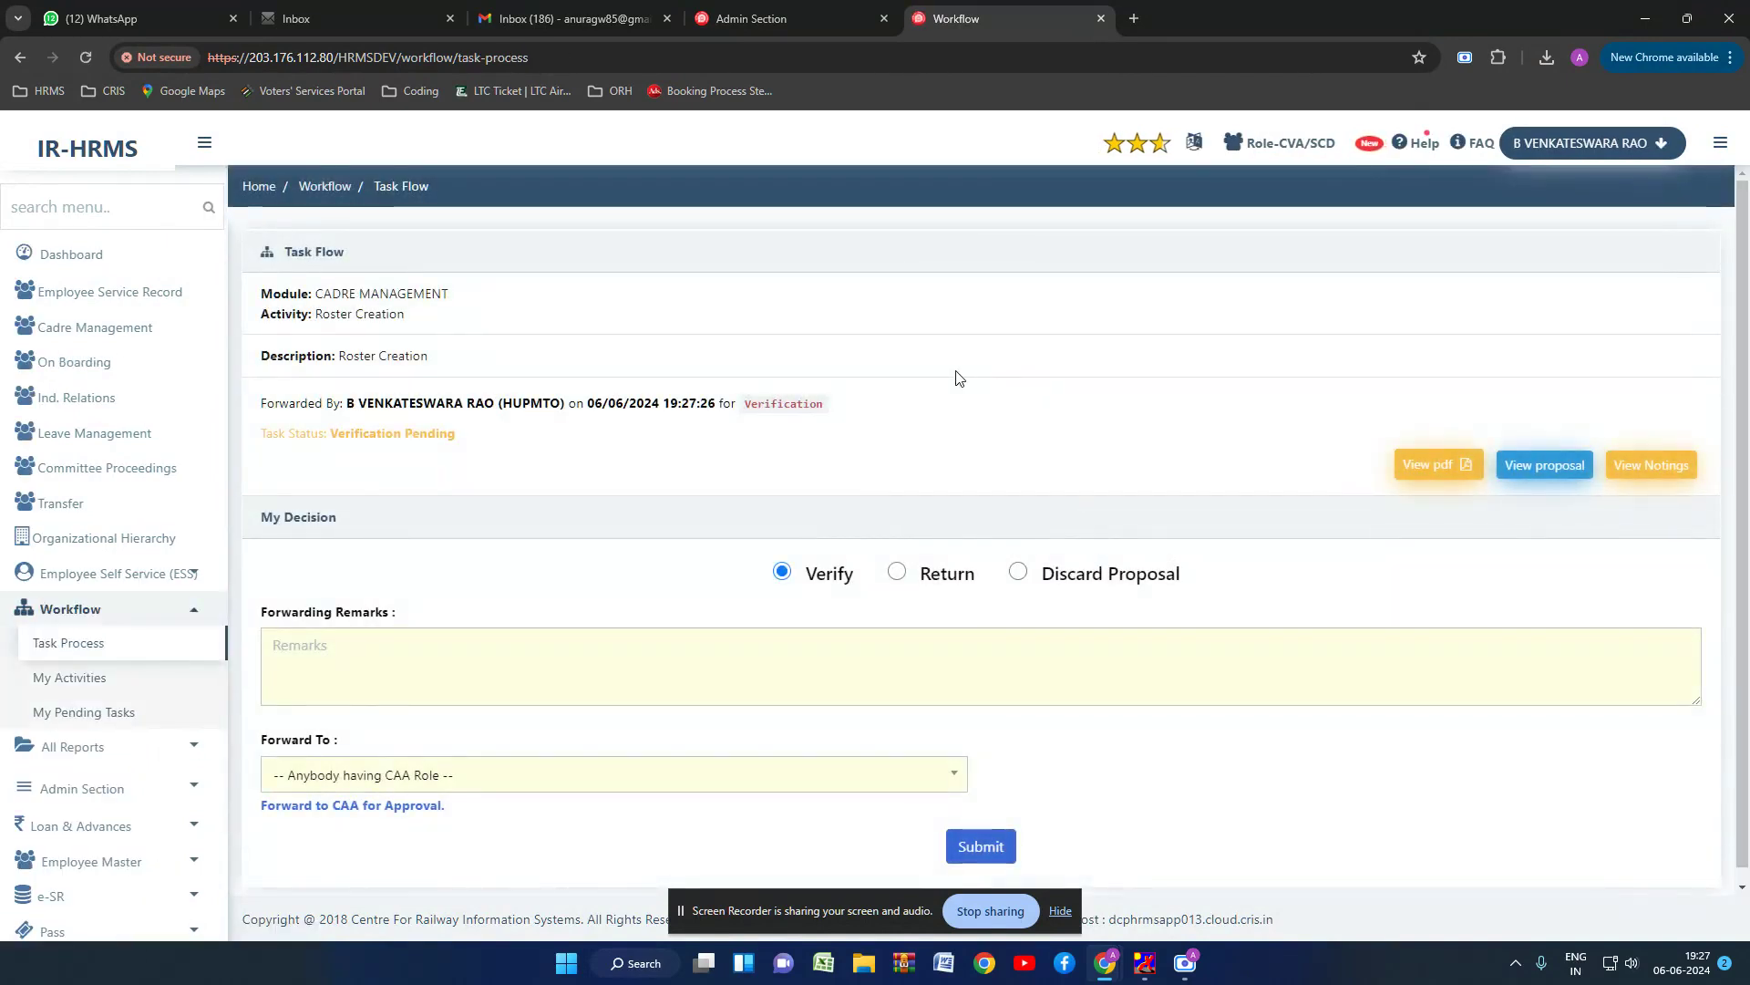
left_click(1452, 467)
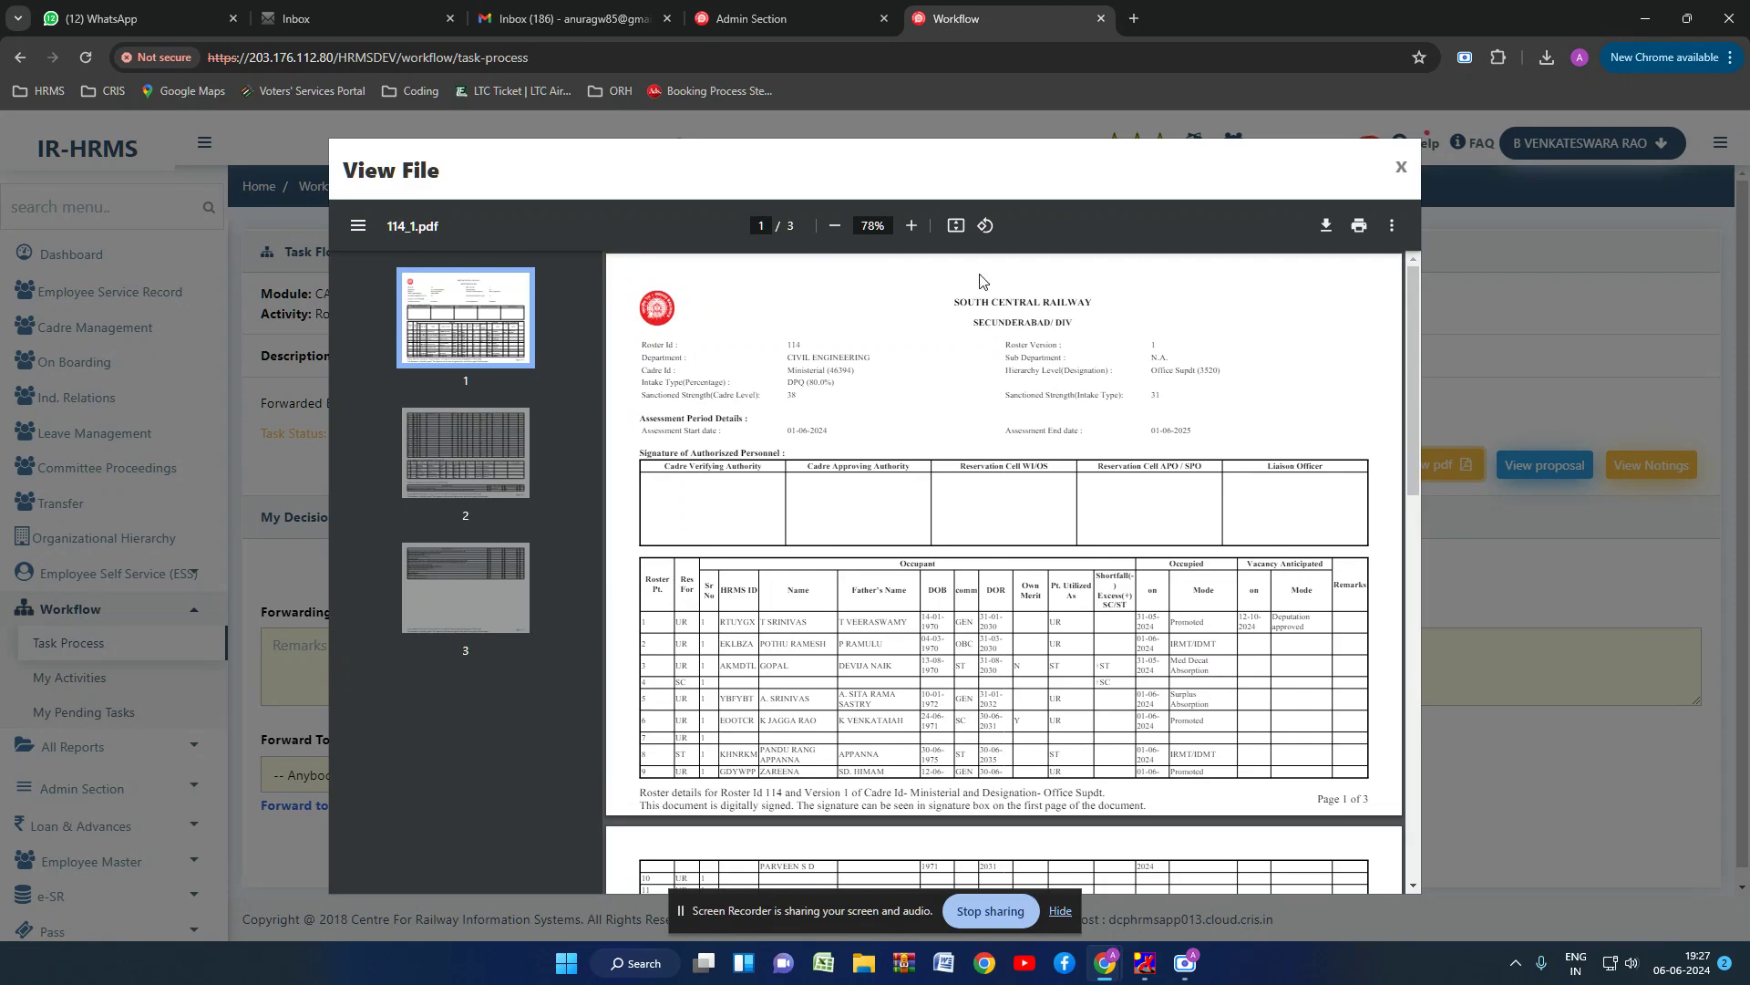
left_click(911, 226)
left_click(911, 225)
left_click(911, 225)
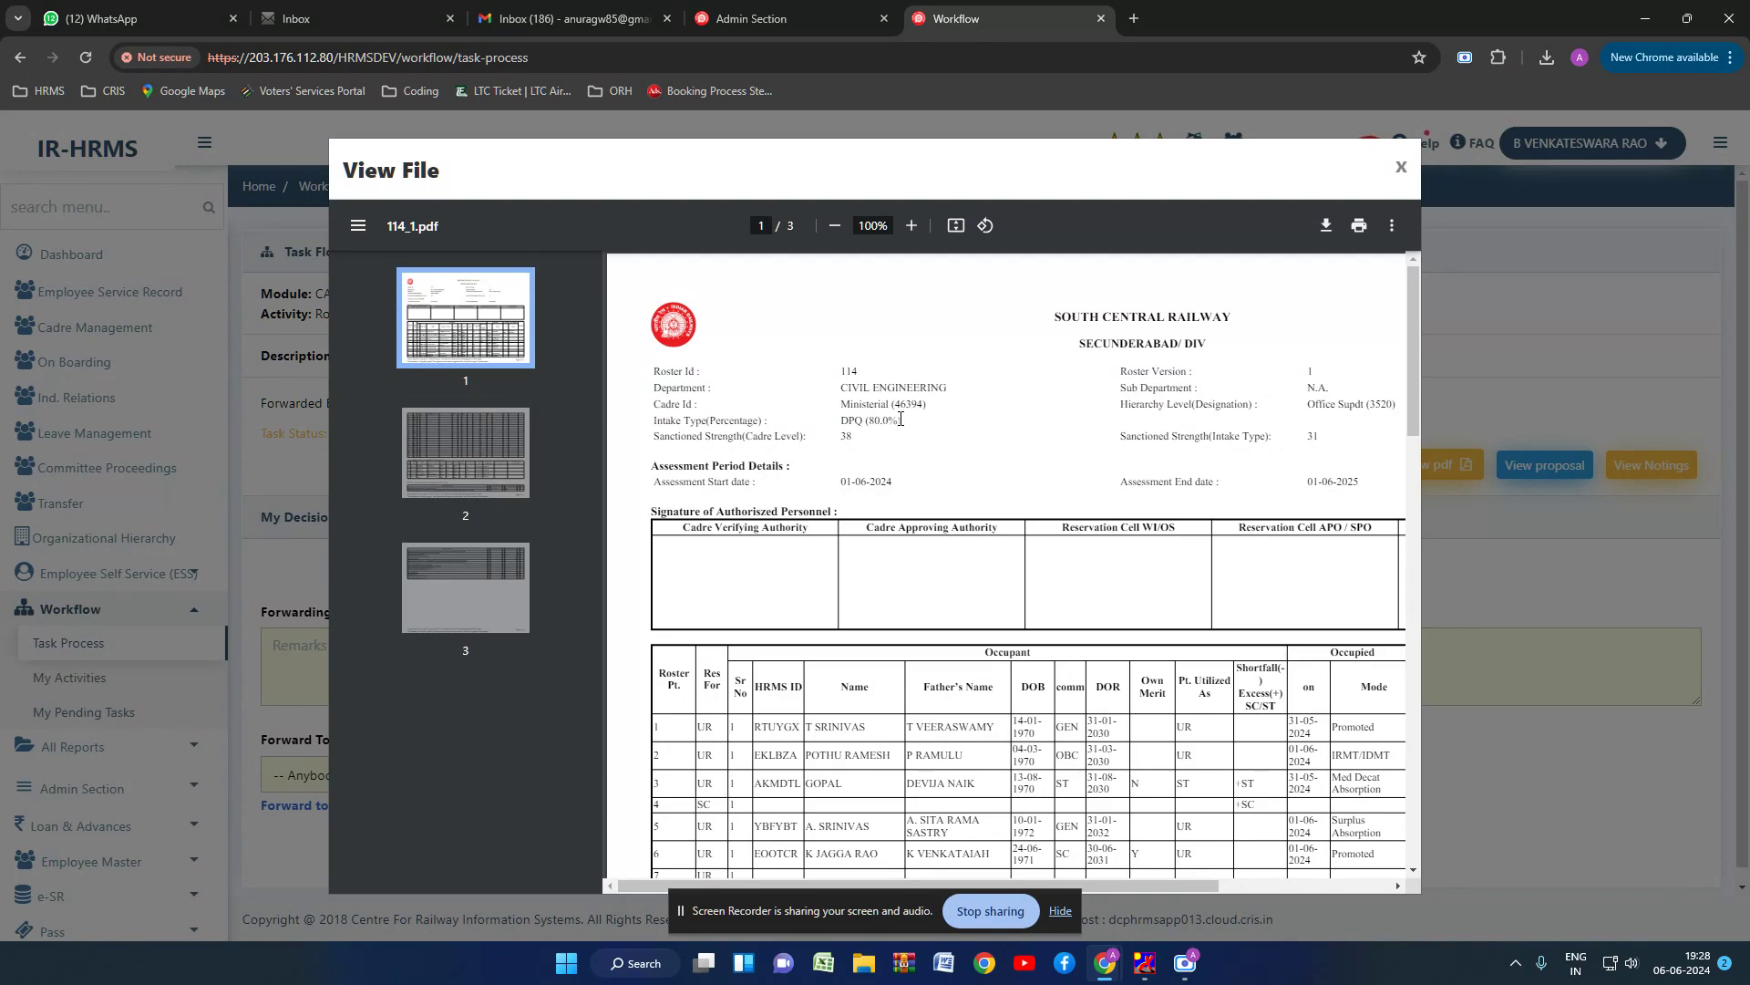
Review the roster PDF 114_1.pdf, scrolling through its three pages
left_click_drag(871, 435, 847, 436)
left_click(1315, 439)
left_click_drag(1215, 883, 1258, 883)
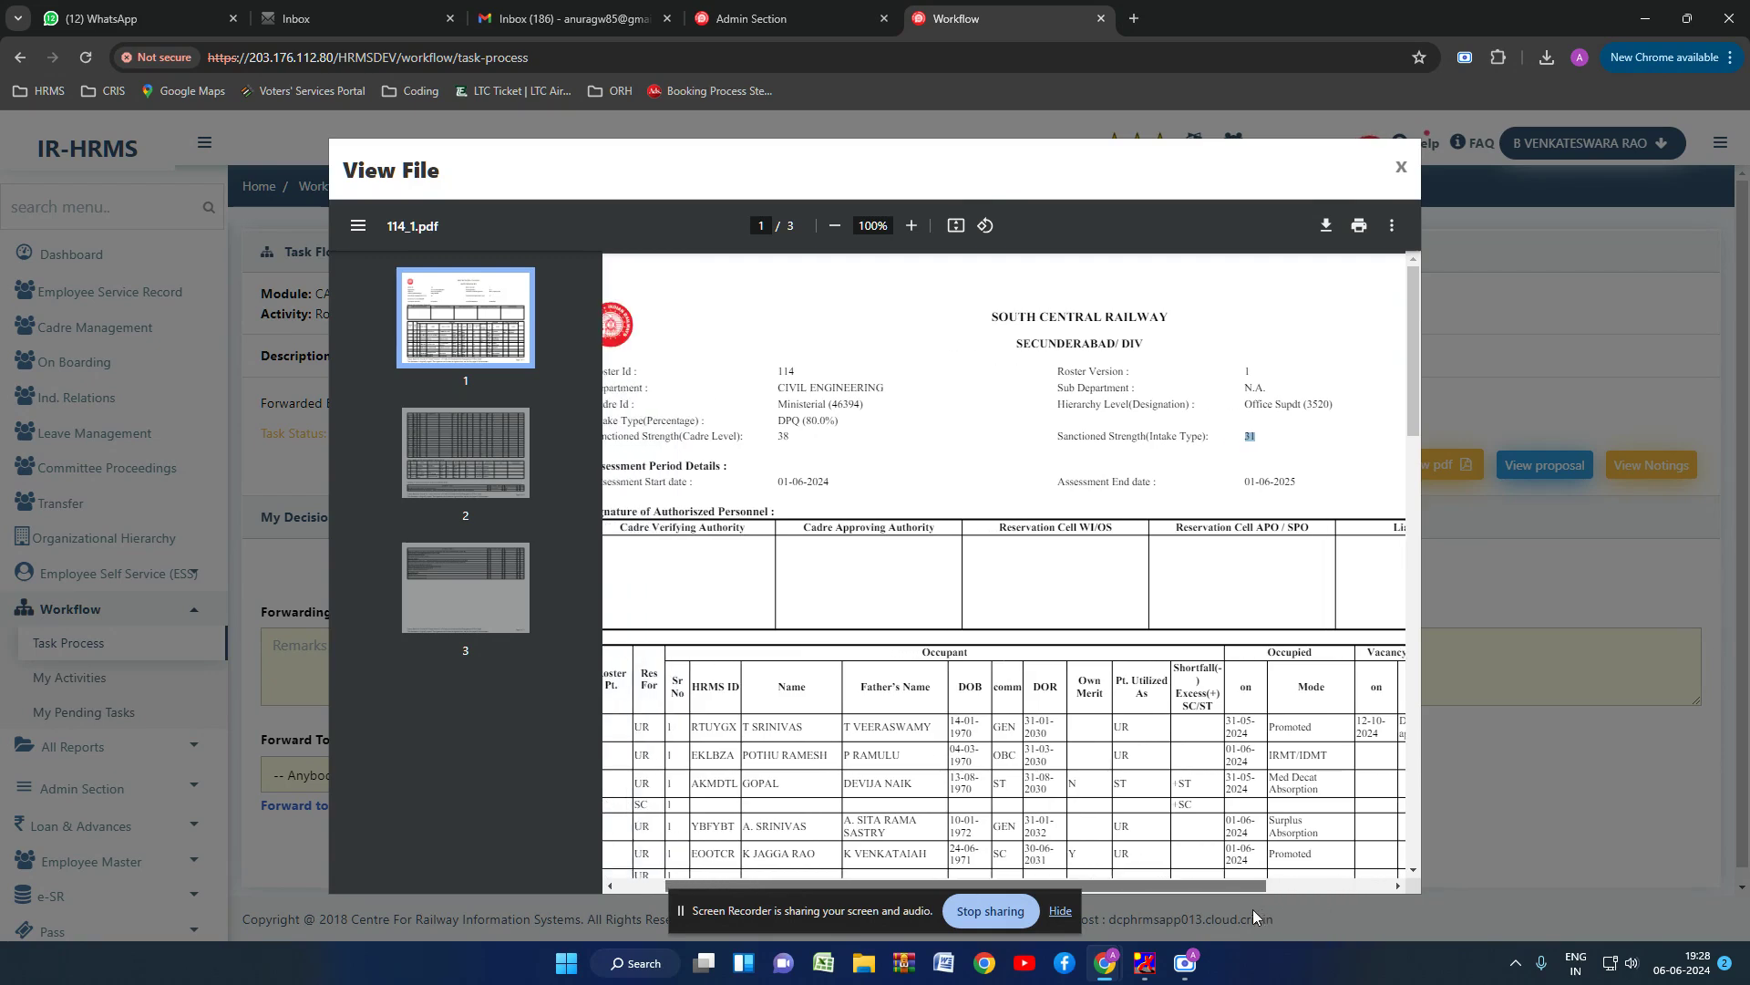
scroll(1025, 591, "down", 3)
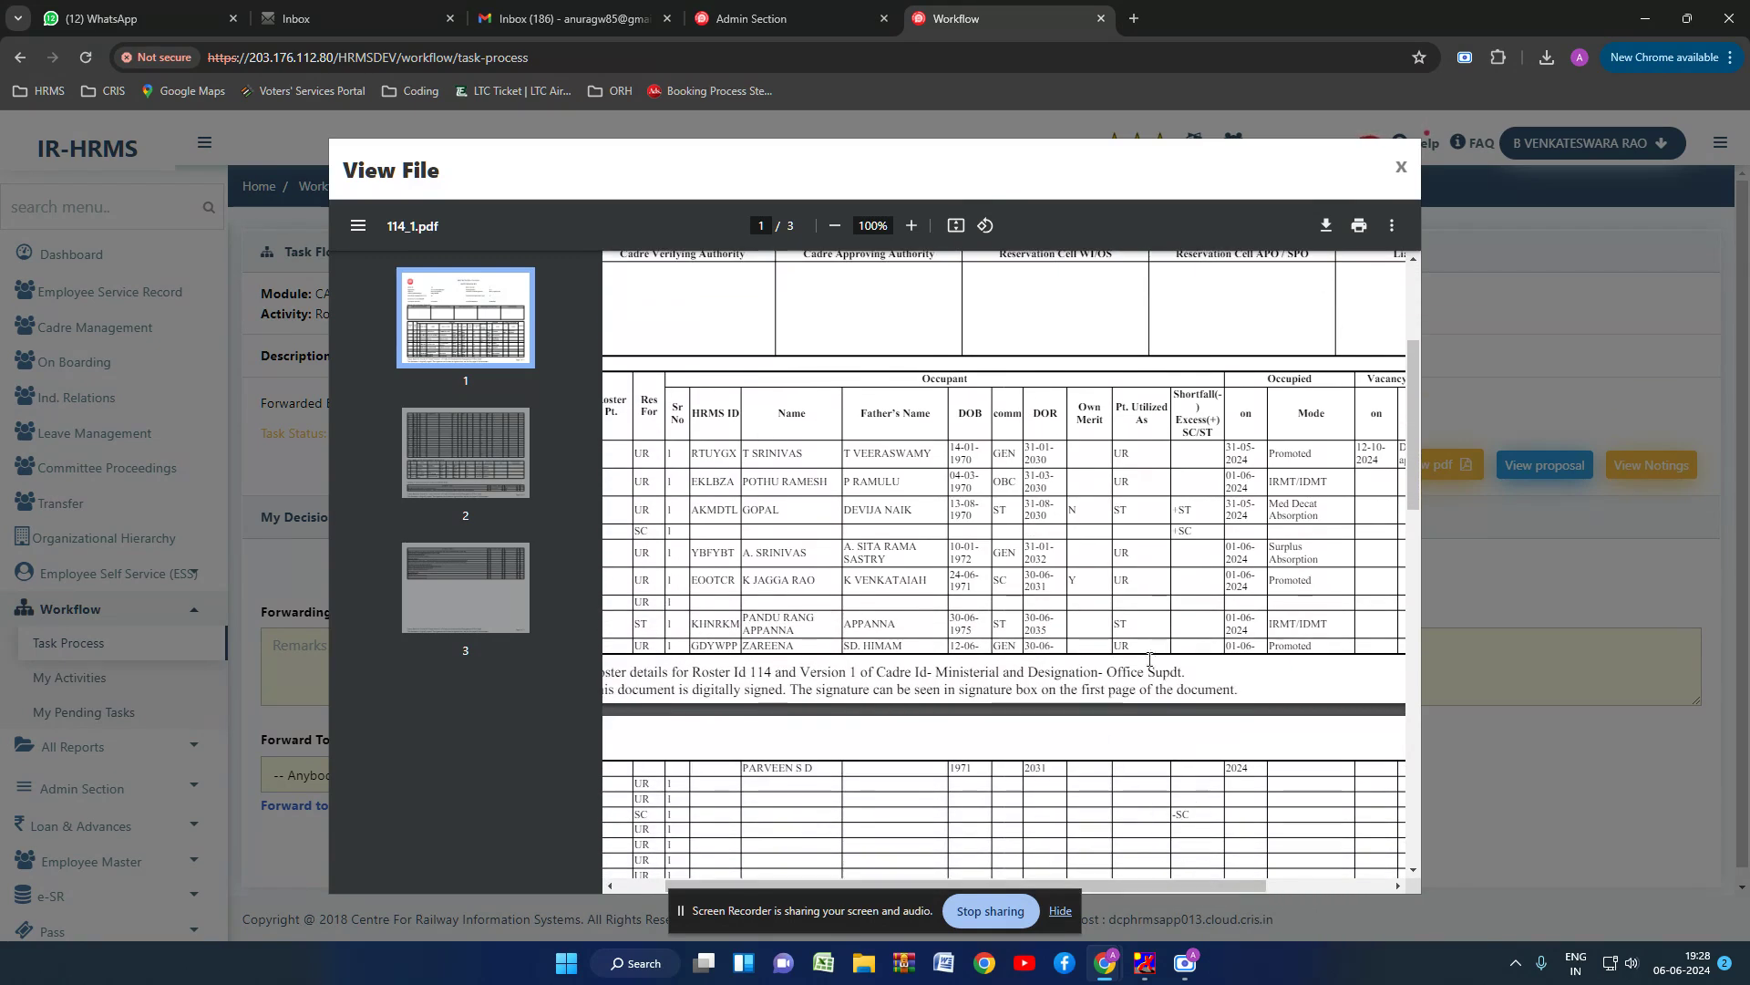
scroll(1149, 654, "down", 9)
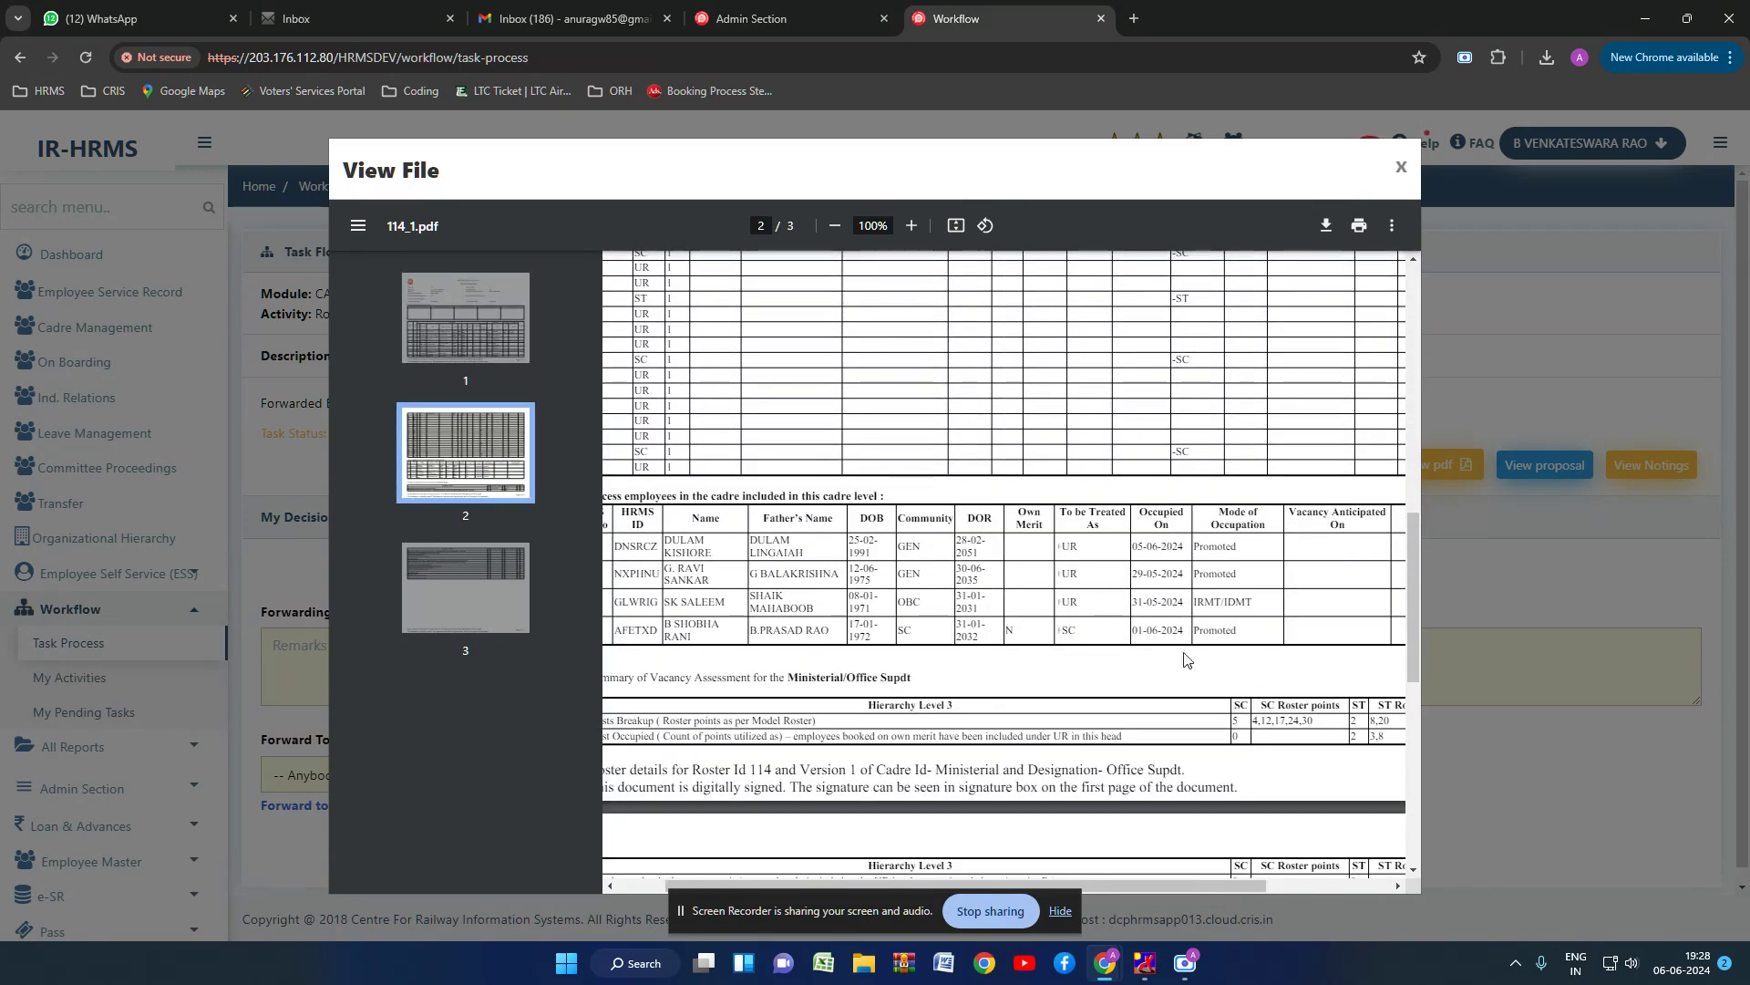
scroll(1186, 655, "down", 3)
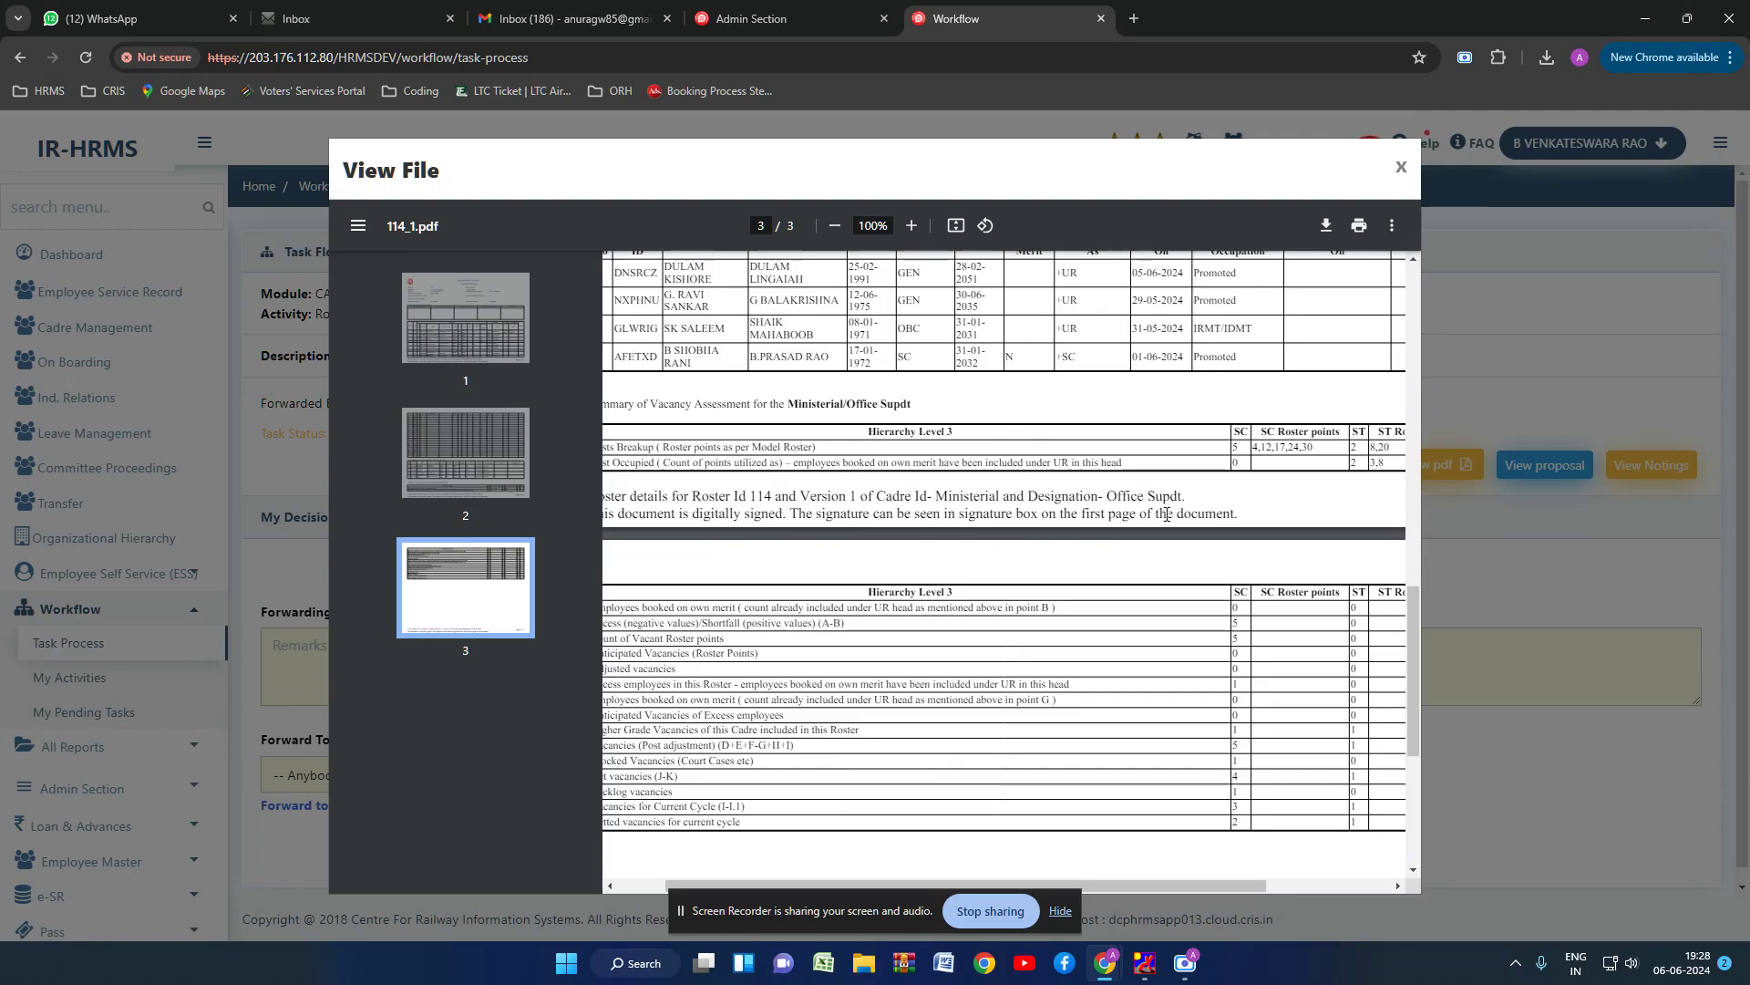
scroll(1166, 515, "down", 2)
scroll(1240, 622, "up", 20)
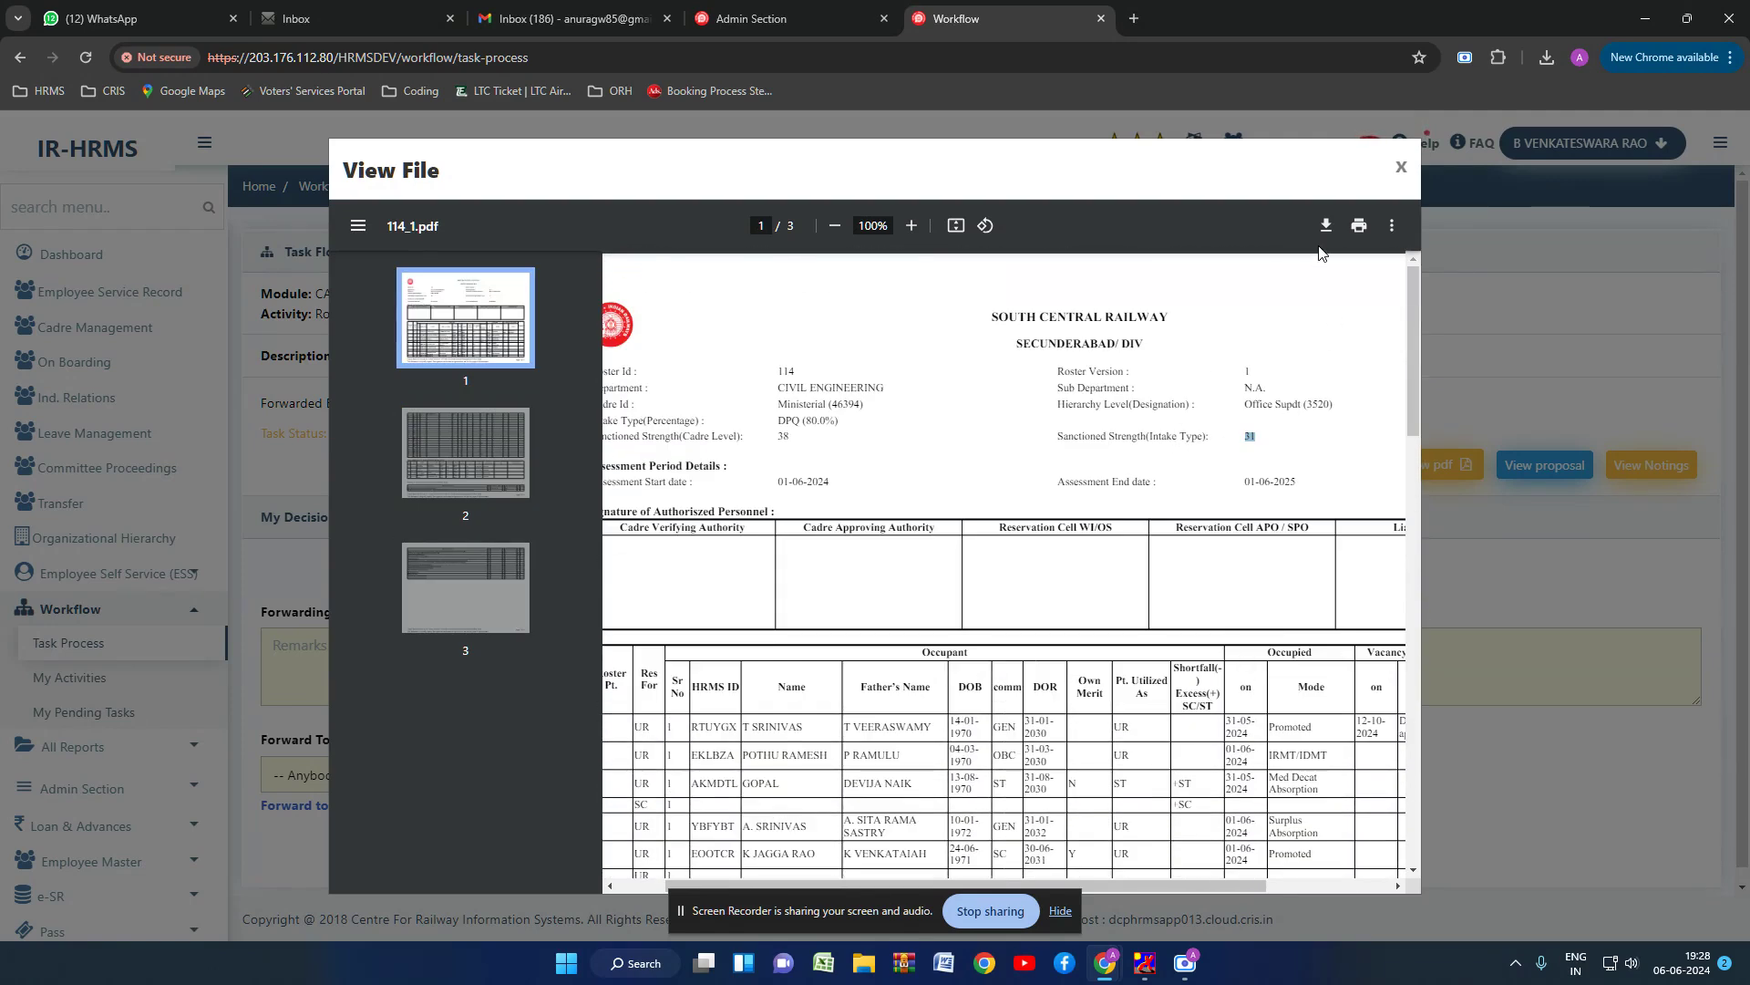
Close the roster PDF viewer to return to the Task Flow verification page
left_click(1400, 170)
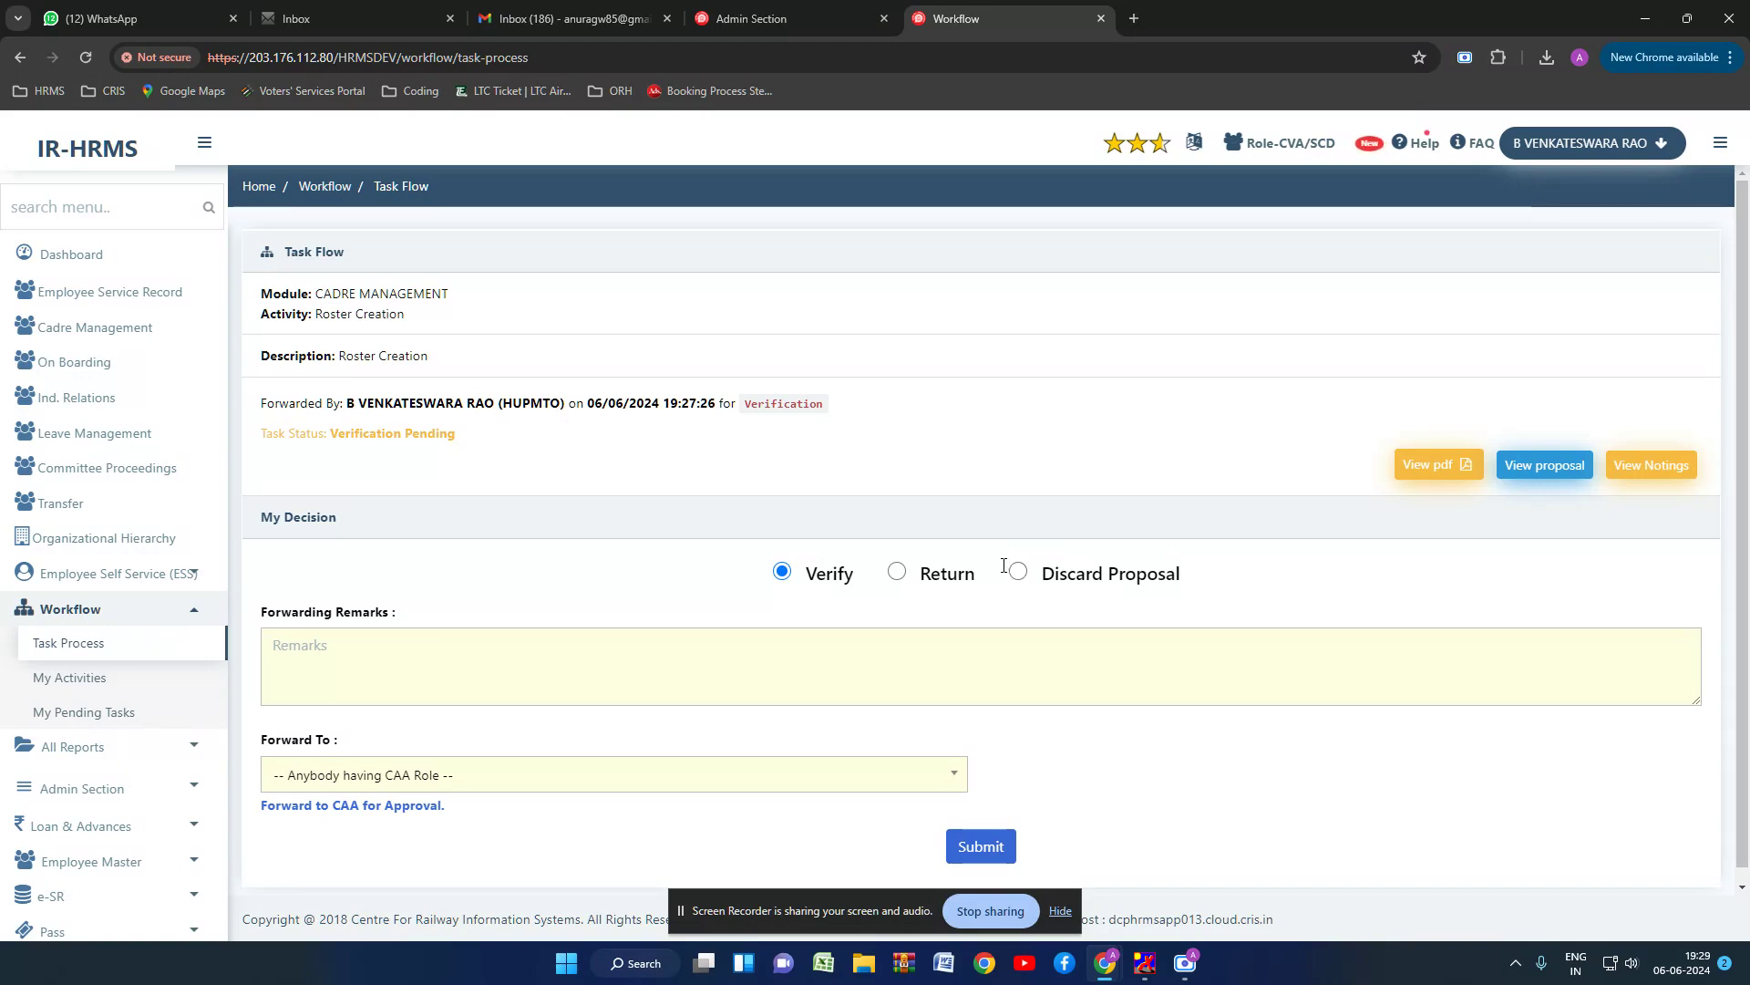
Enter the verification remark 'test' and submit the verification onward to CAA
left_click(686, 671)
type("test")
scroll(687, 670, "down", 1)
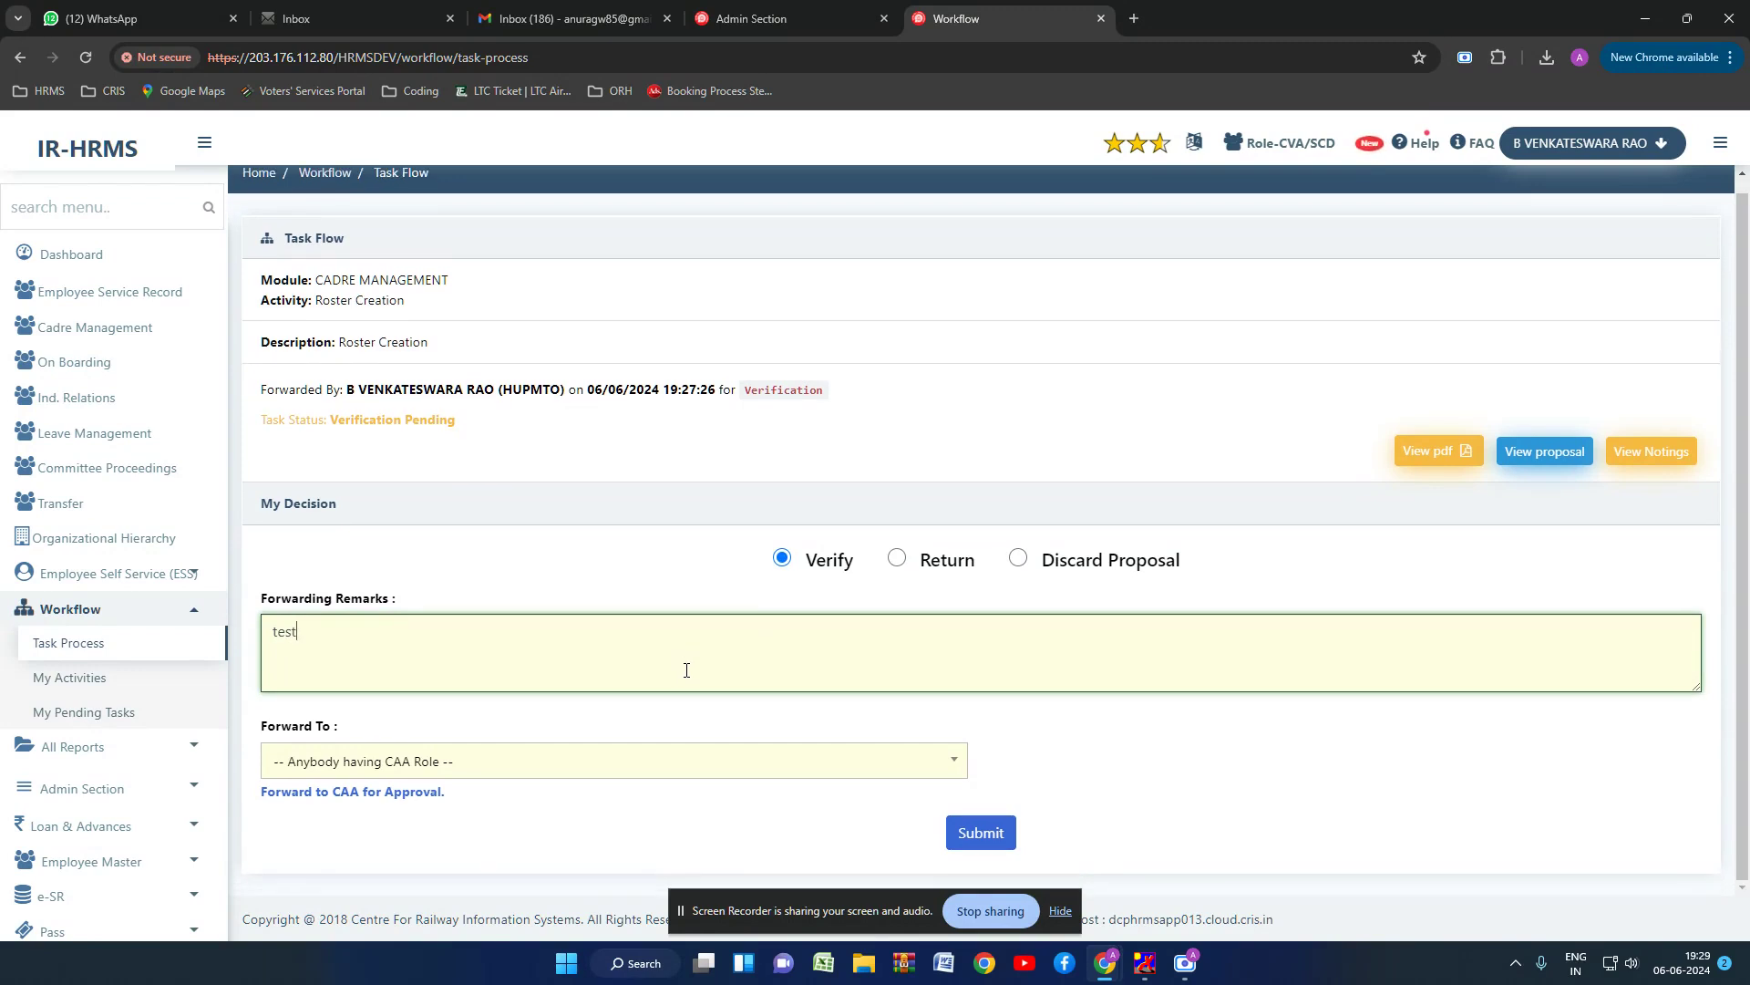
left_click(977, 832)
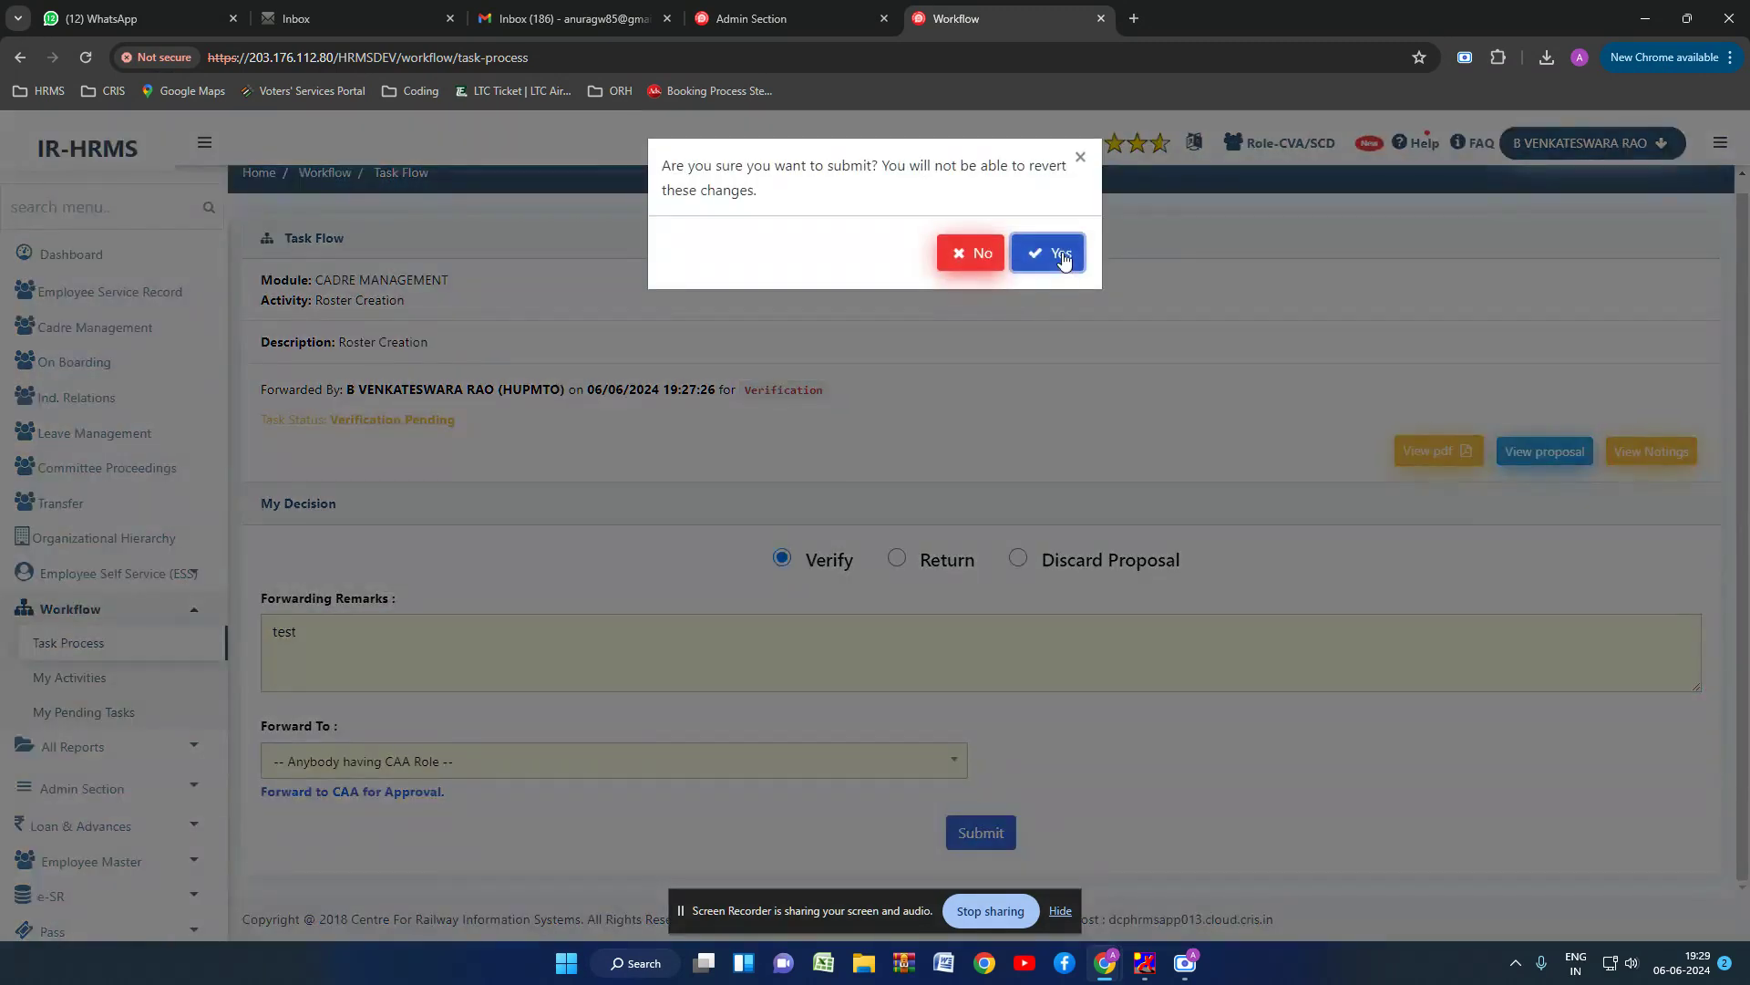
left_click(1063, 253)
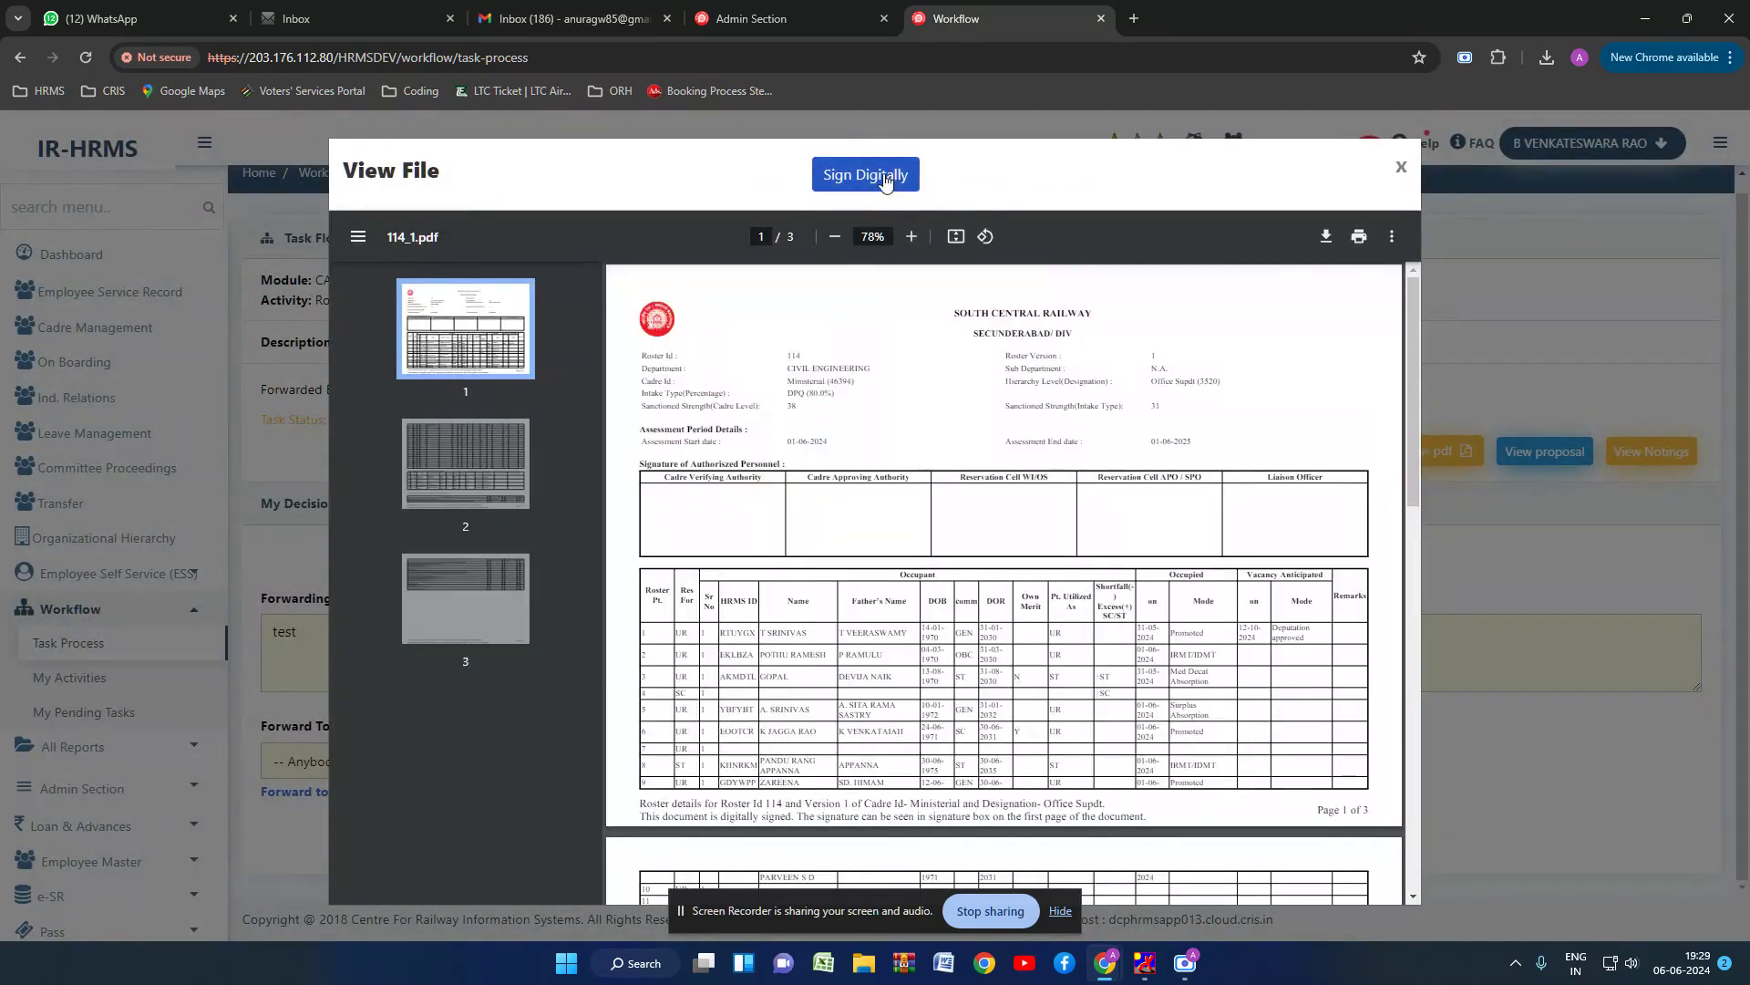
Digitally sign the roster PDF using the signature password and acknowledge the success message
left_click(884, 176)
left_click(1061, 241)
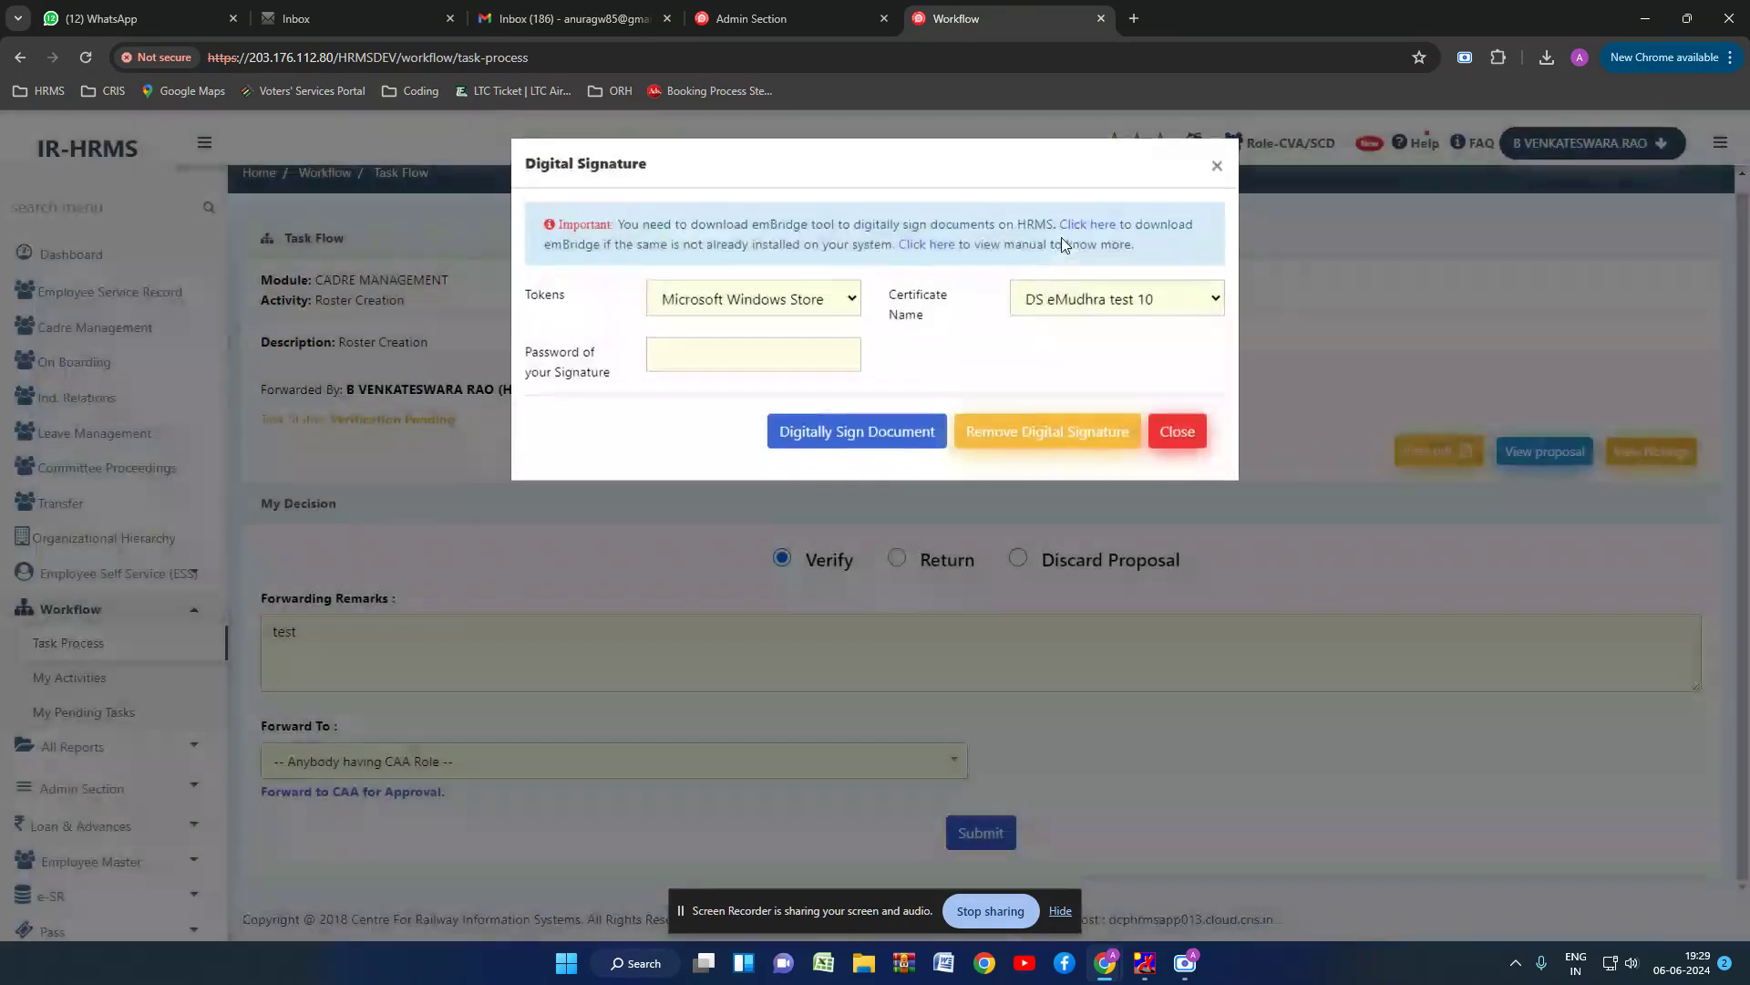
left_click(832, 354)
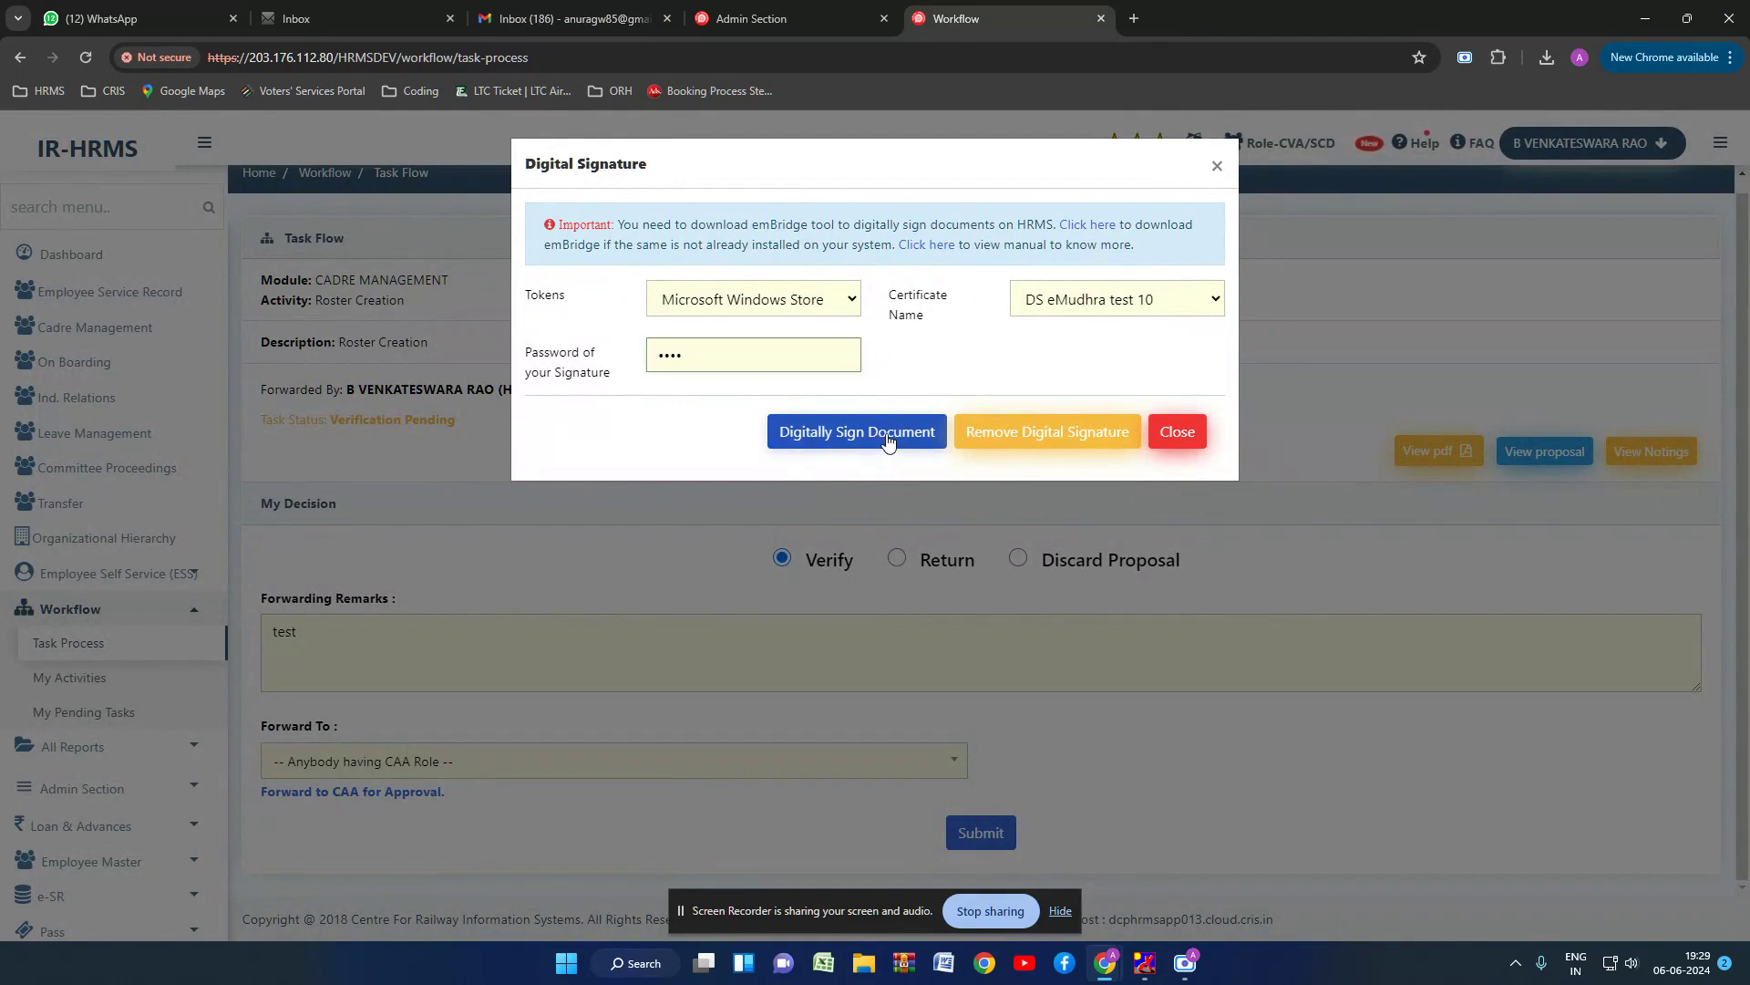
left_click(889, 441)
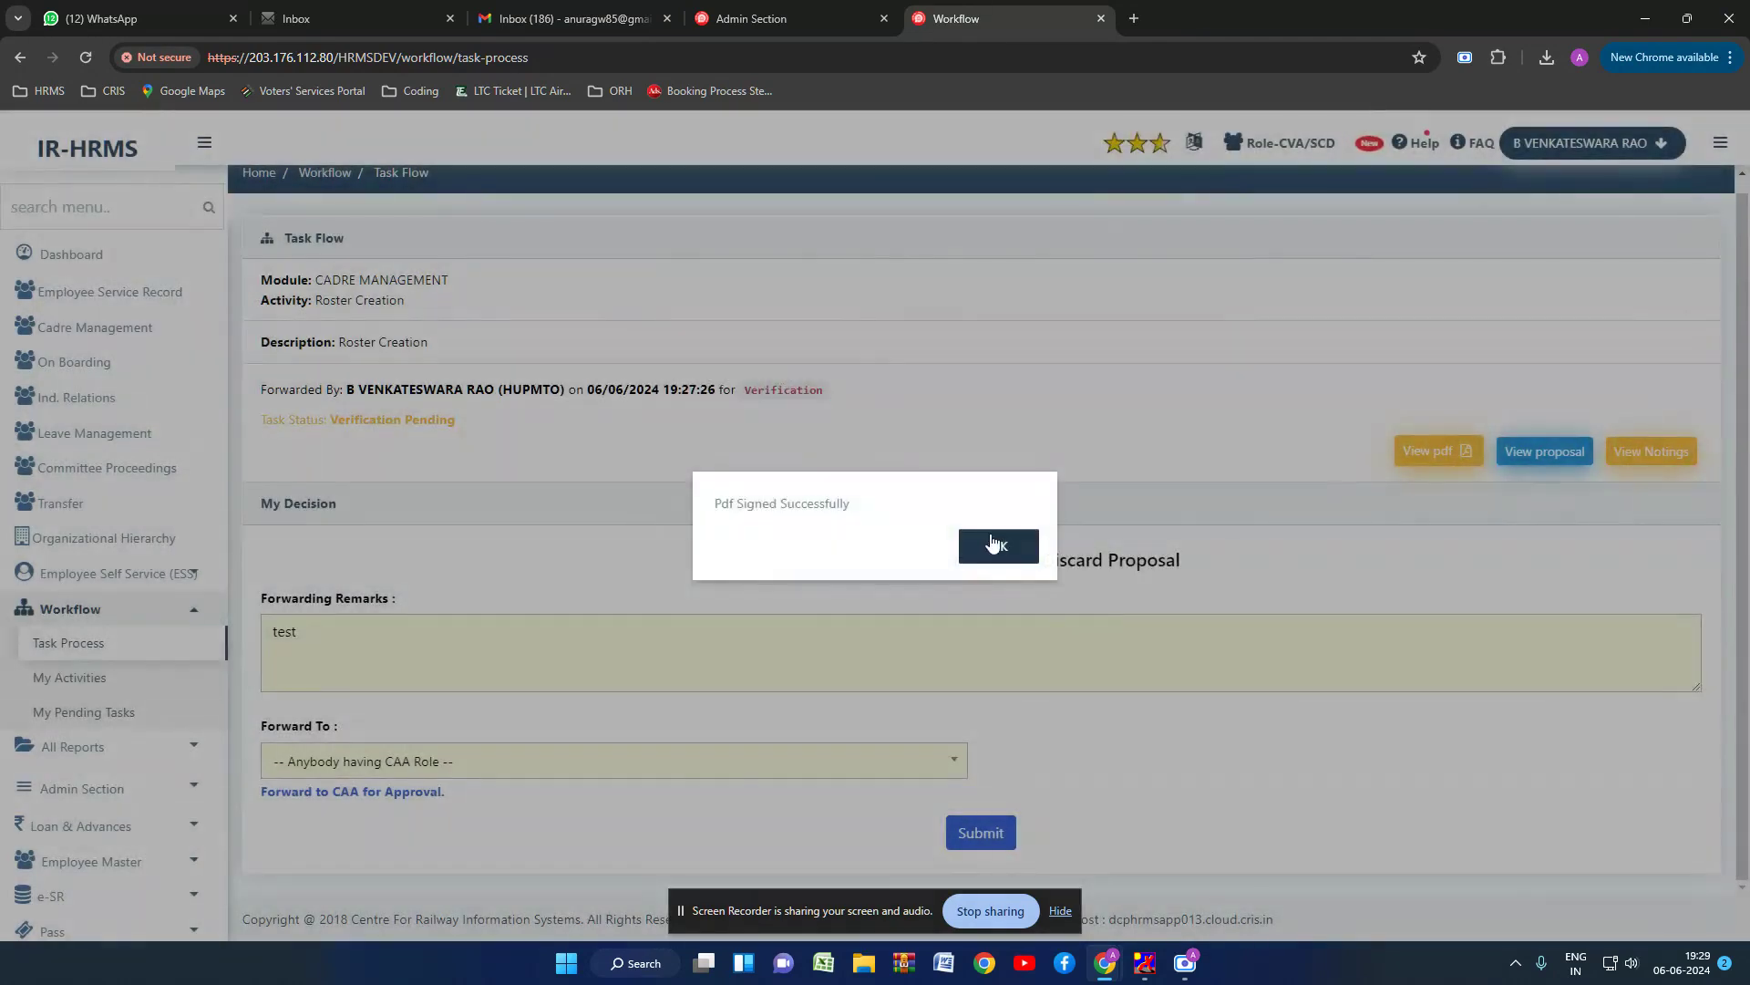
left_click(997, 545)
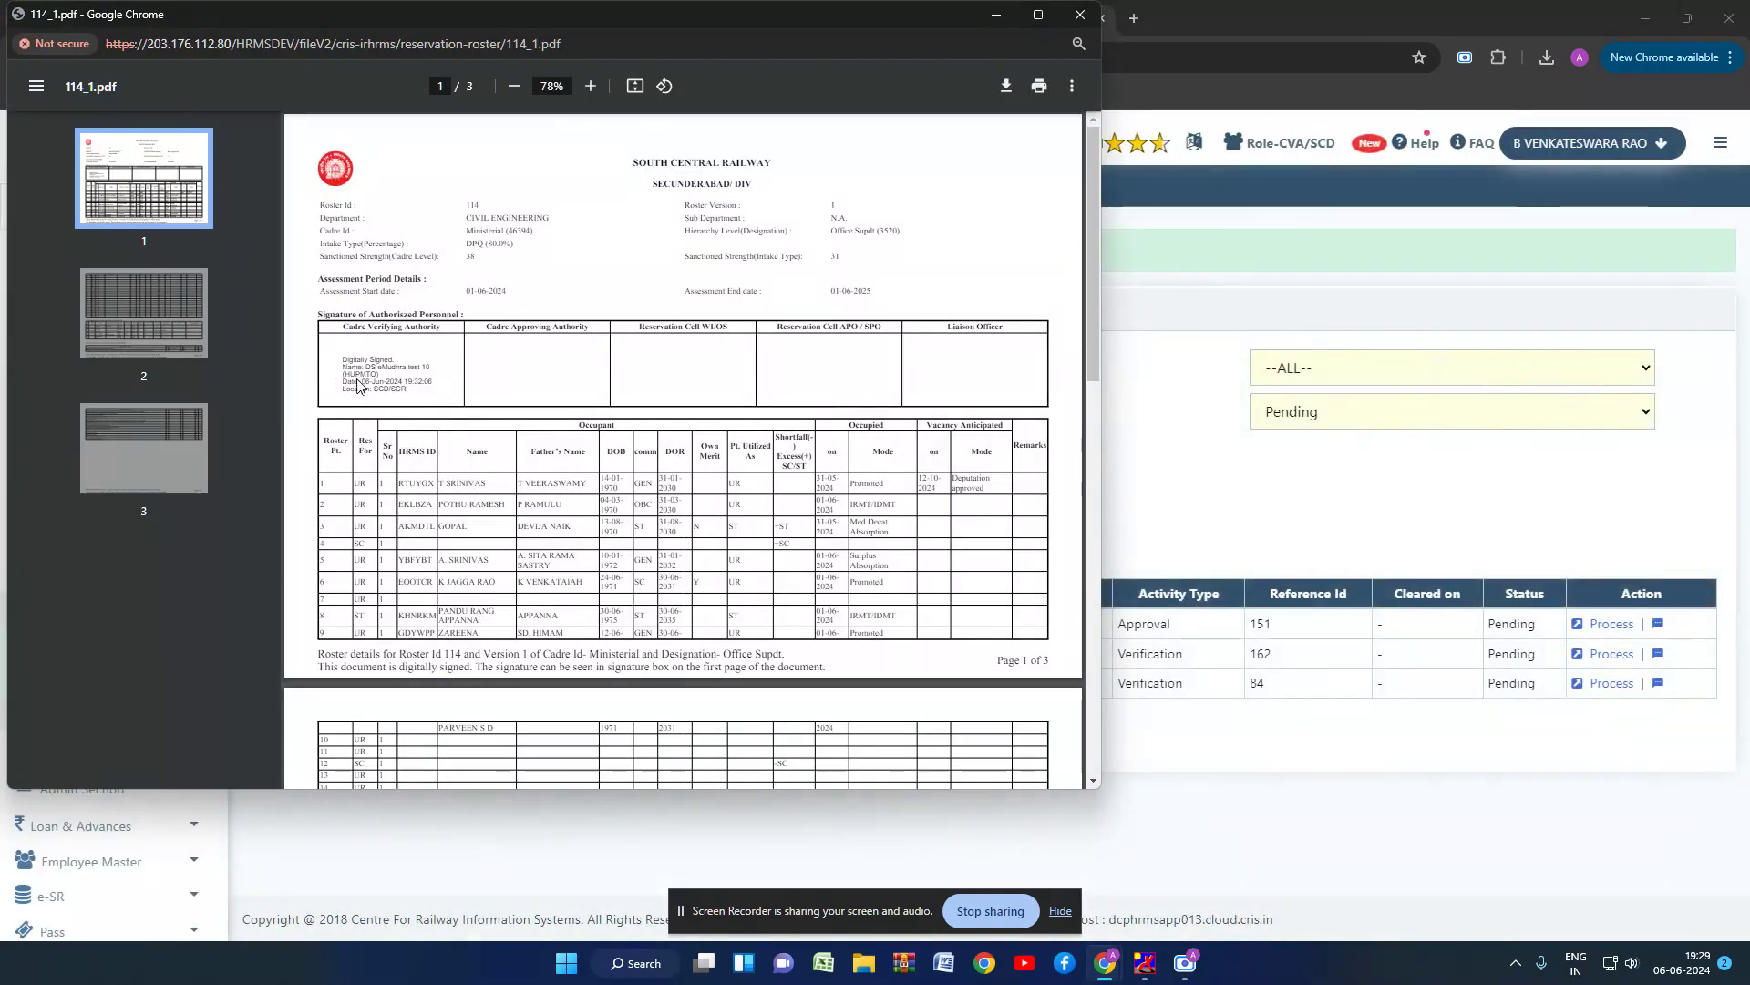
left_click(1081, 15)
mouse_move(1281, 144)
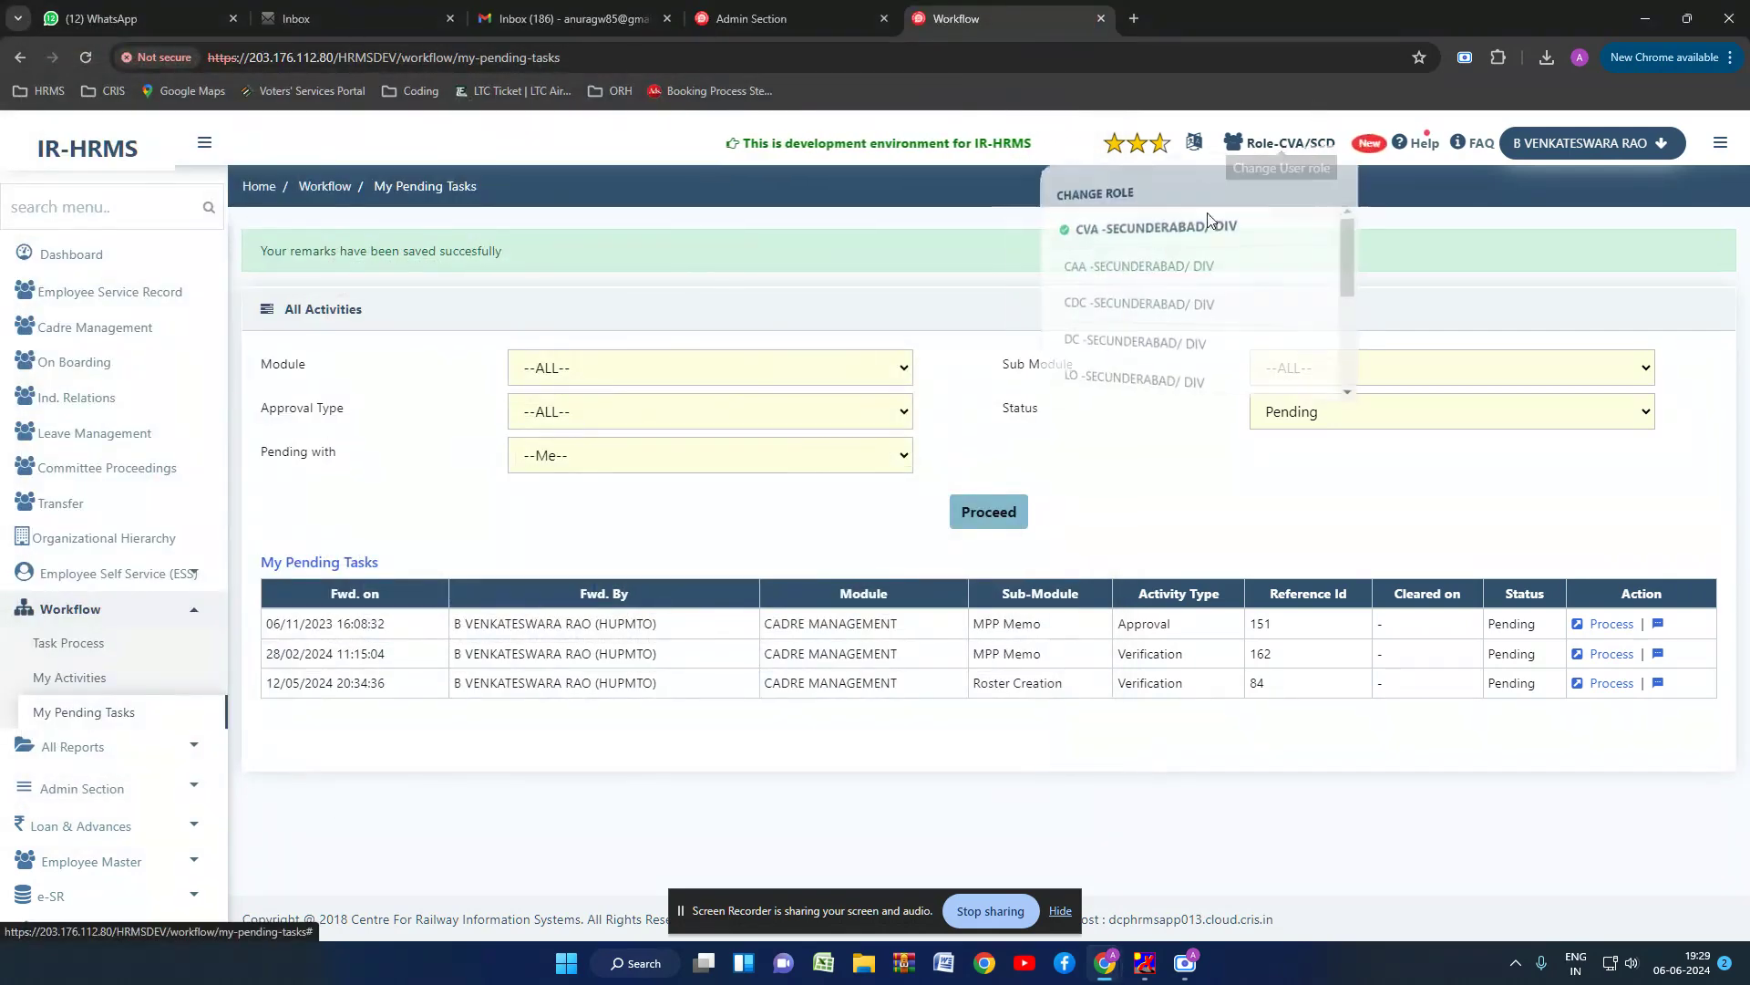
left_click(1138, 265)
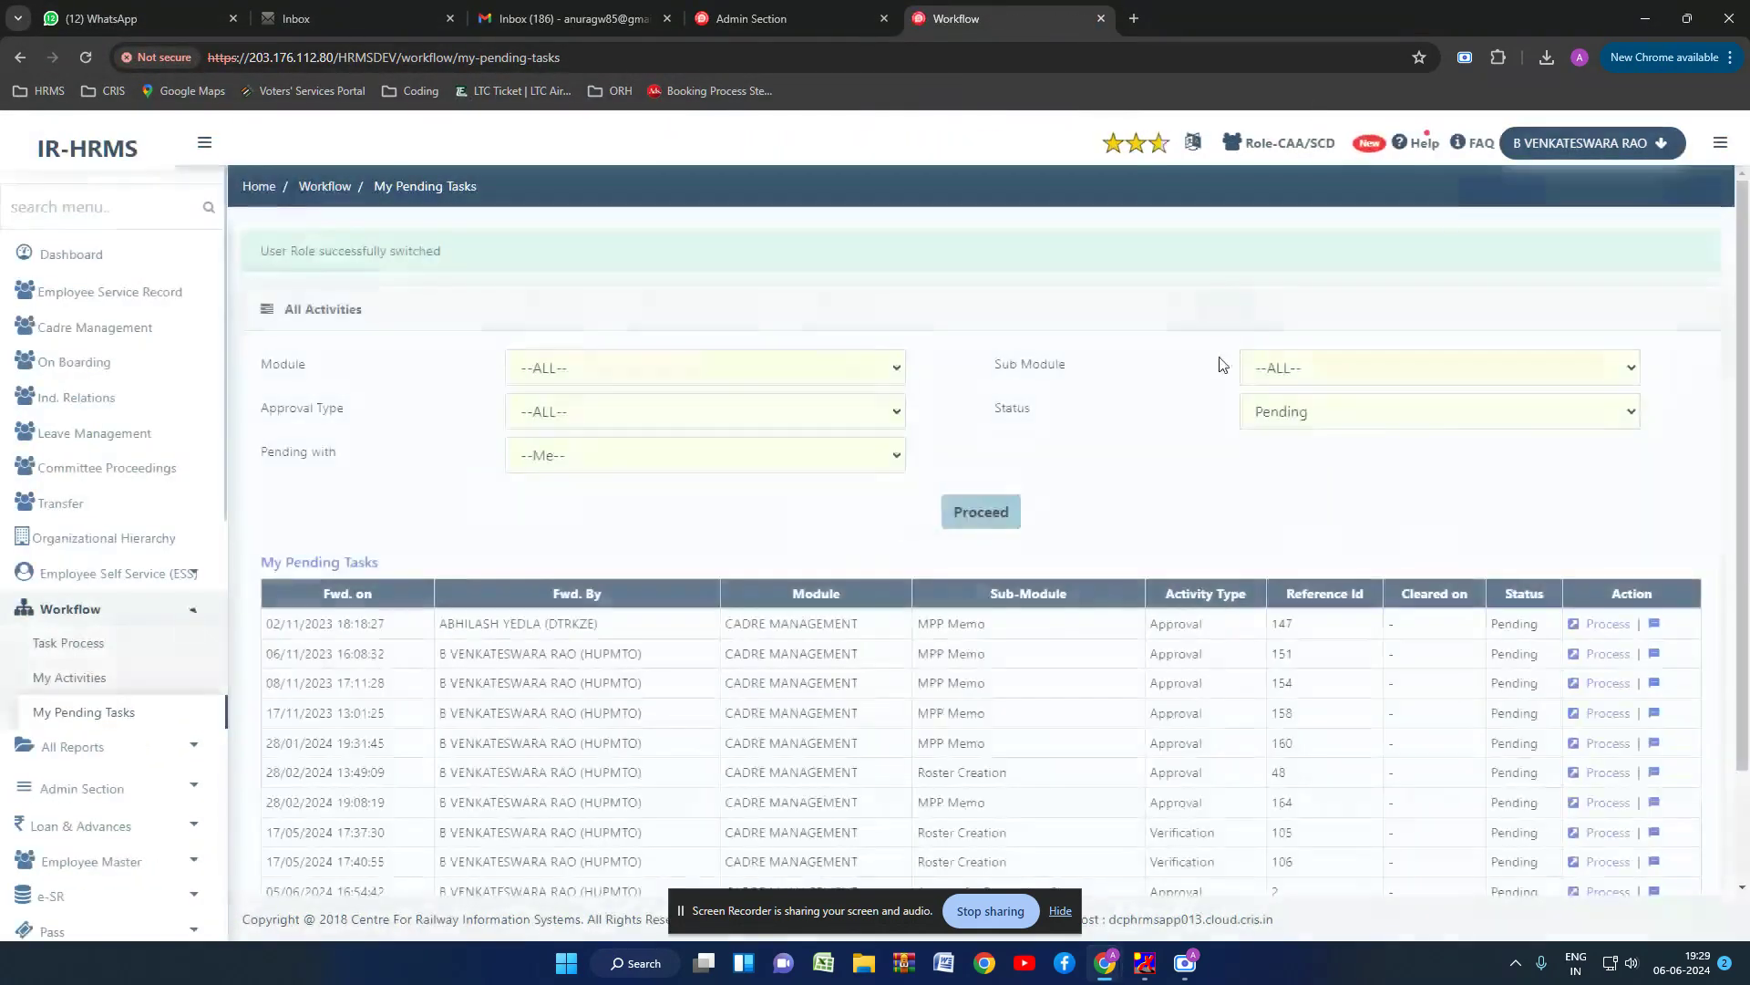
scroll(1223, 593, "down", 2)
left_click(1602, 786)
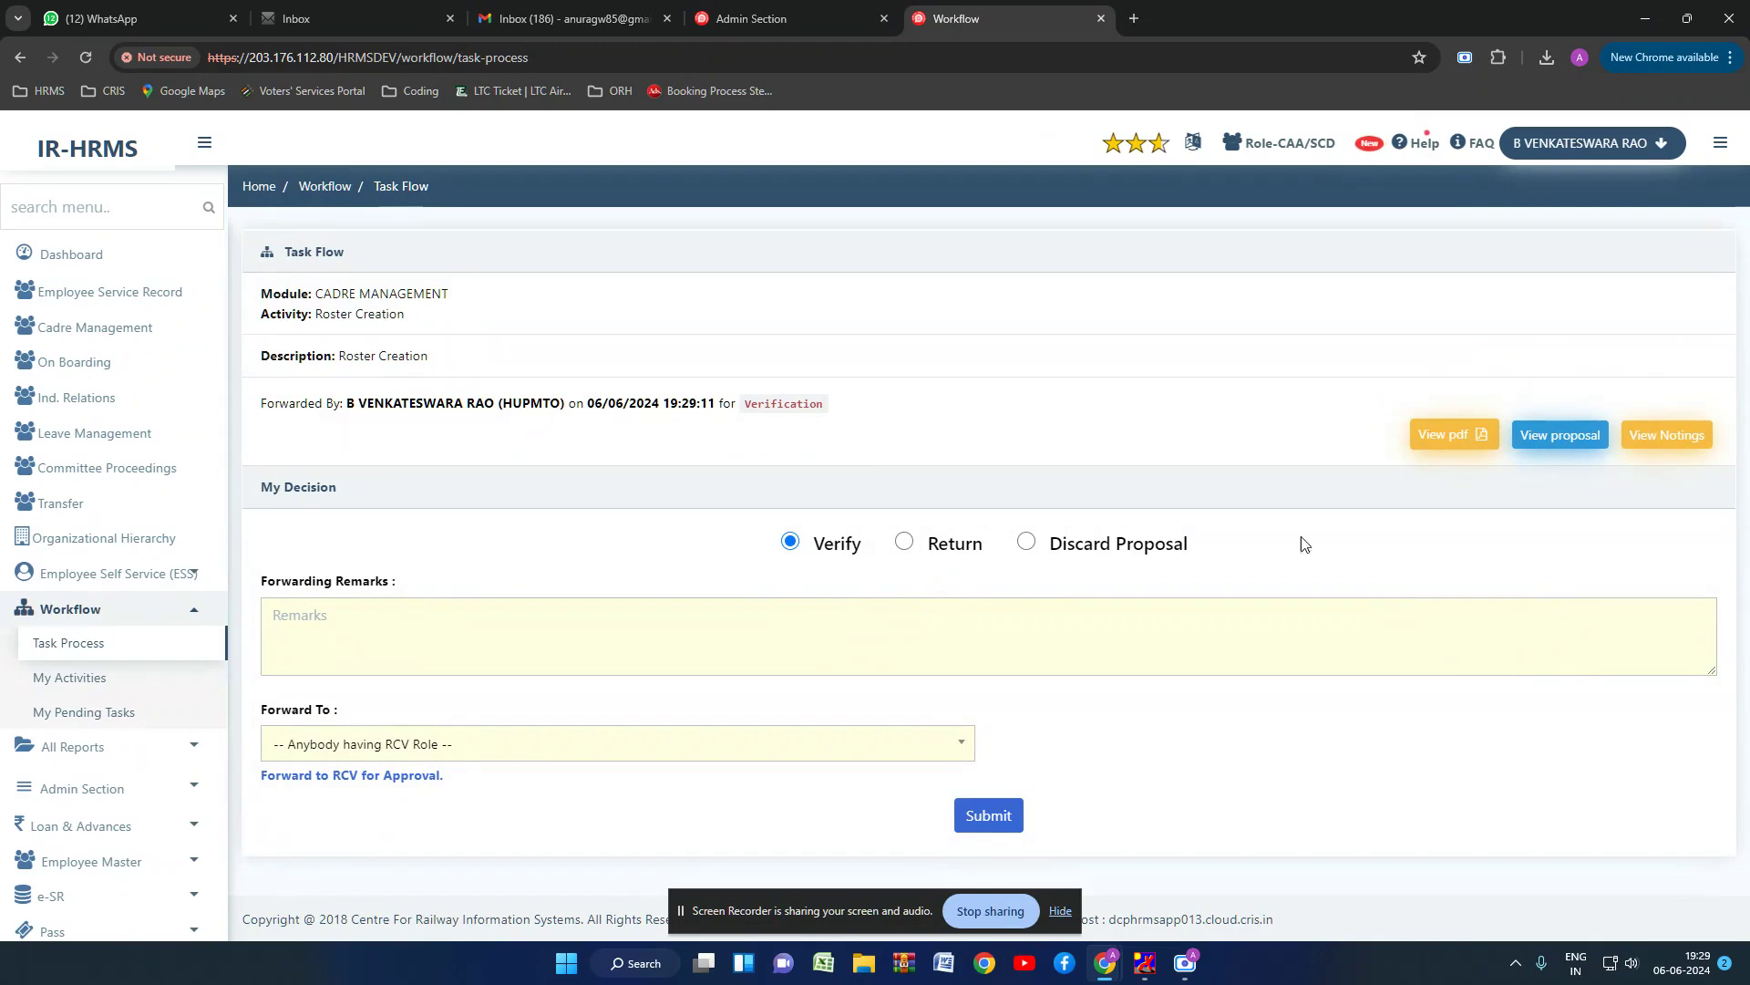
left_click(1448, 441)
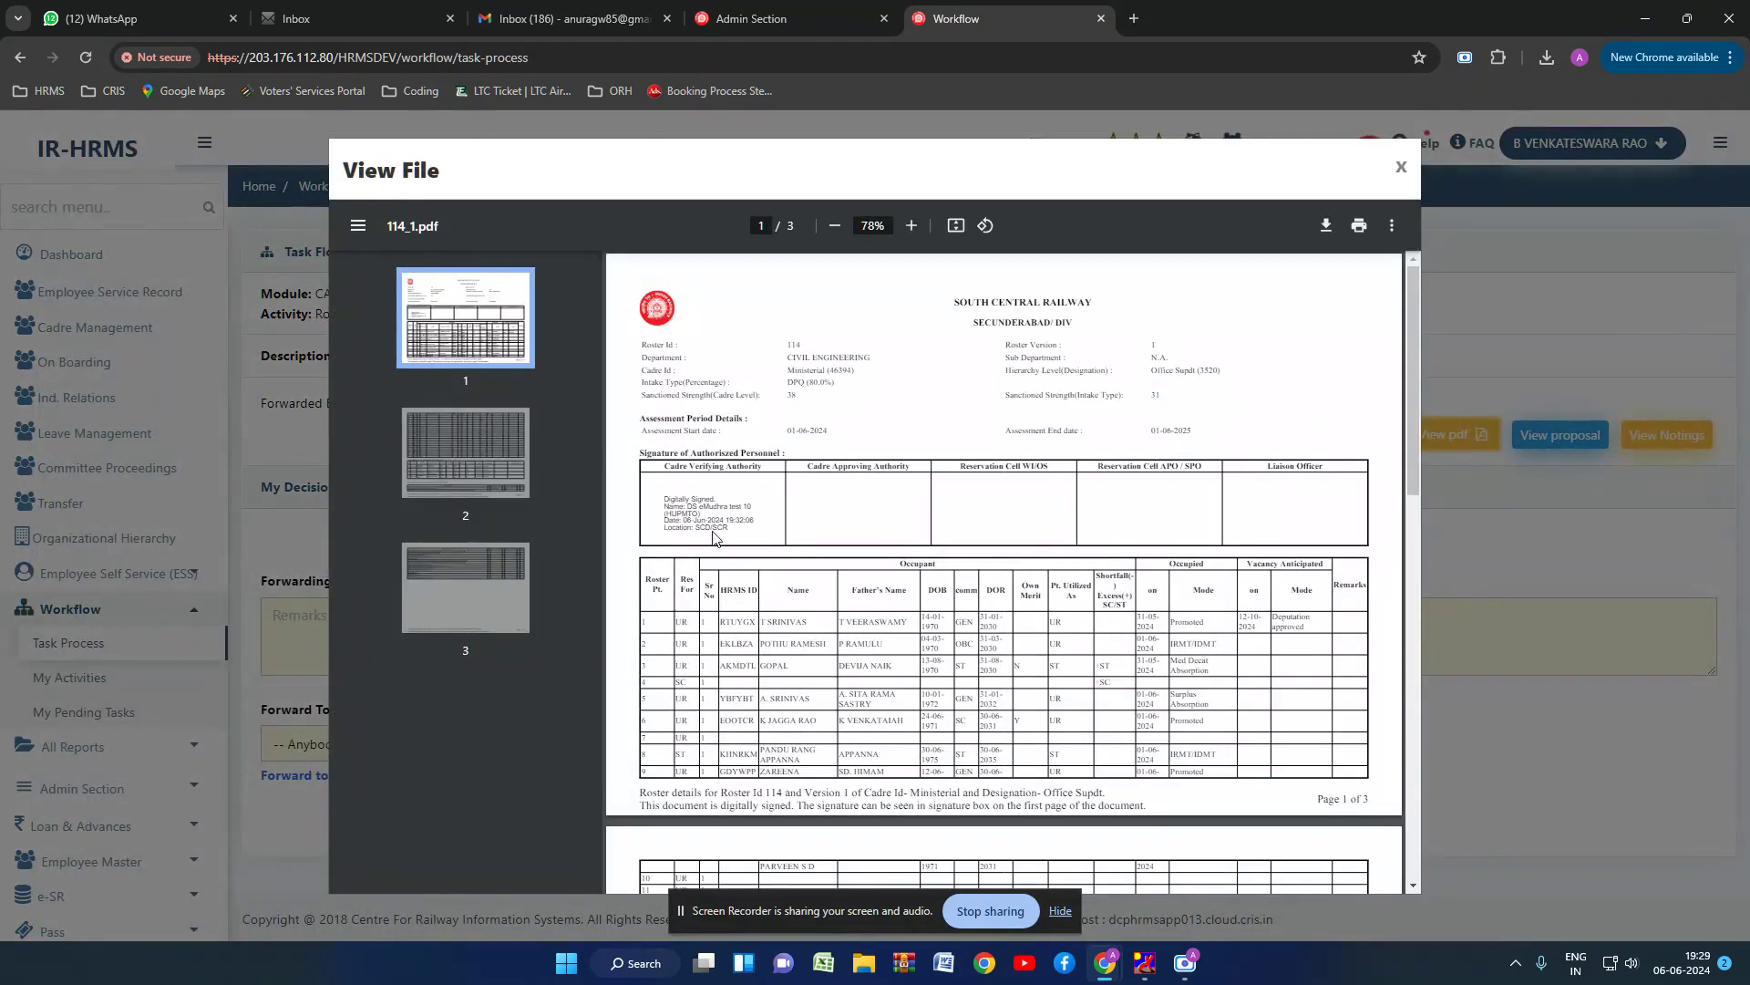
left_click(1401, 172)
left_click(1563, 435)
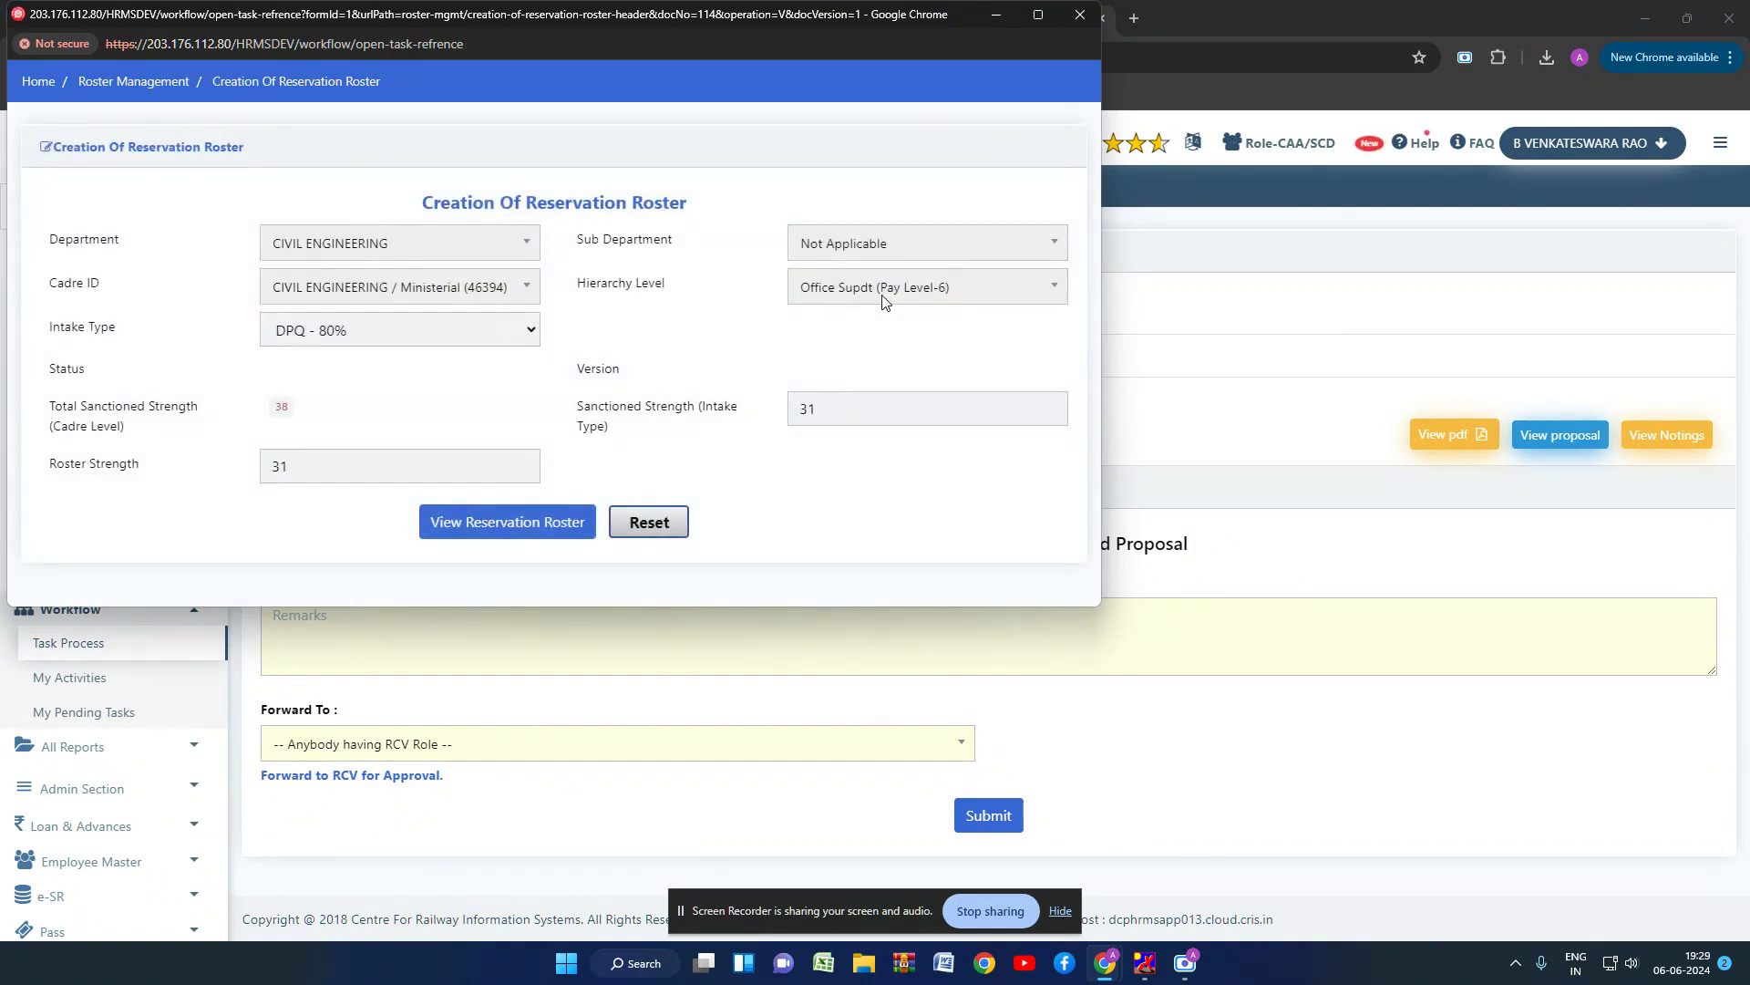
scroll(875, 304, "down", 10)
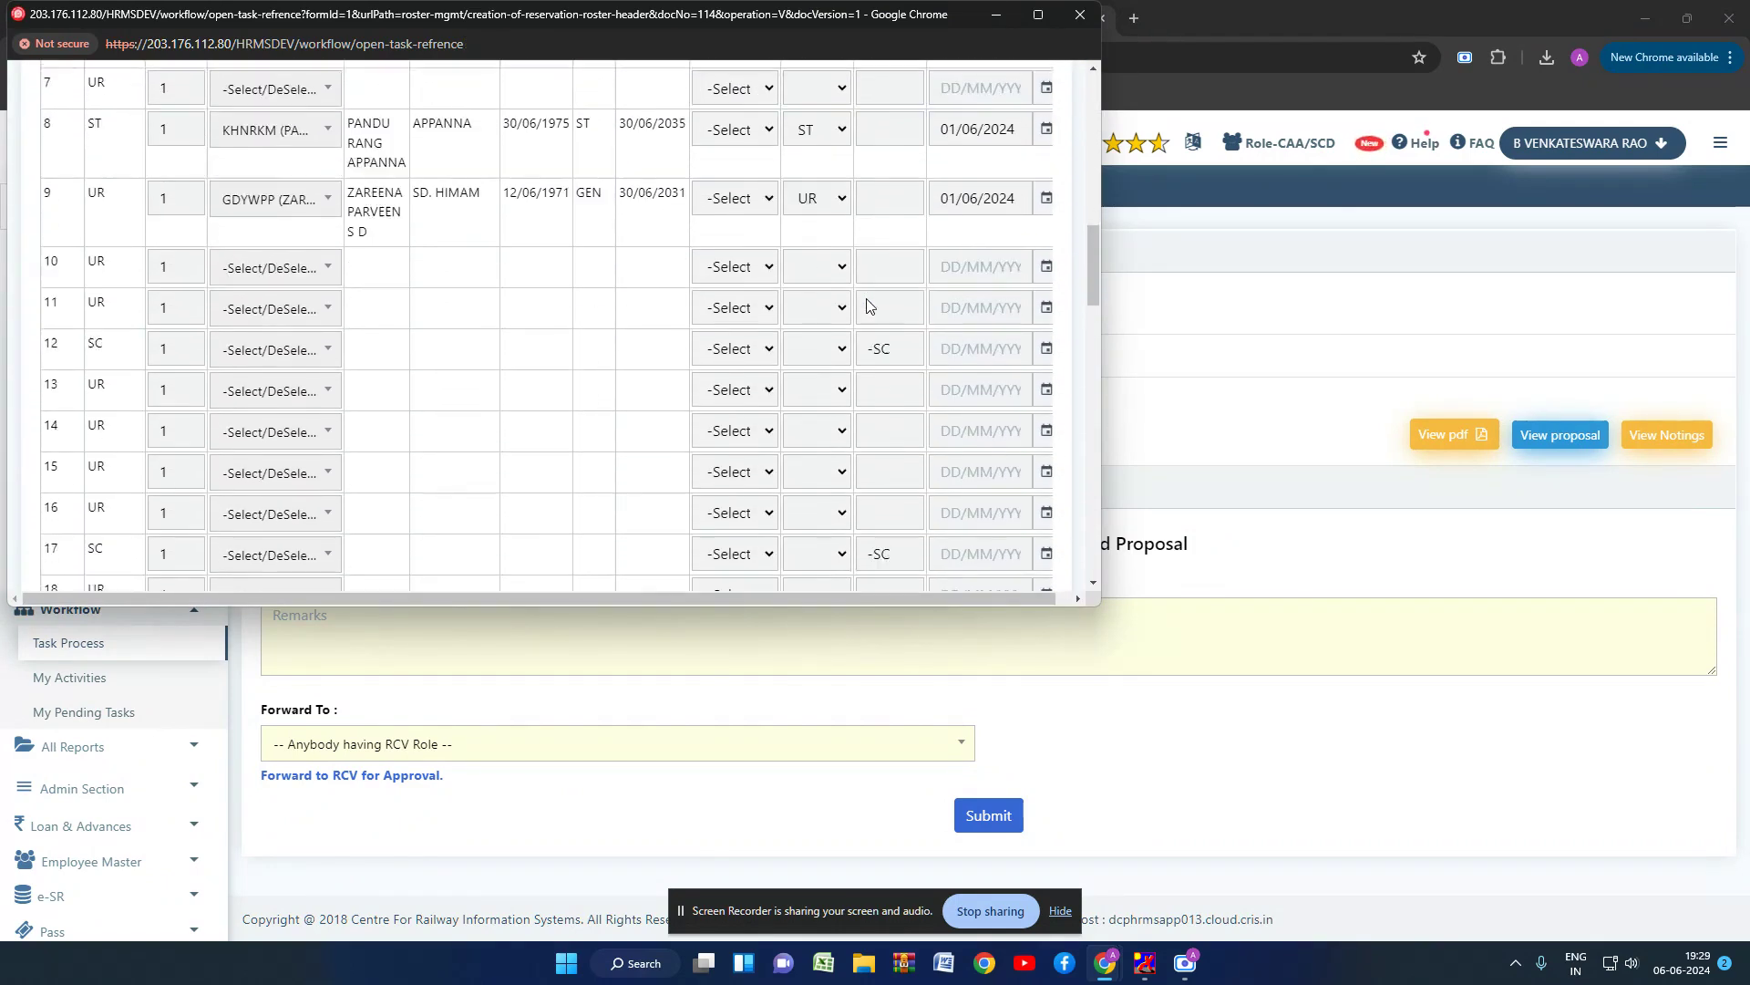
scroll(867, 305, "down", 15)
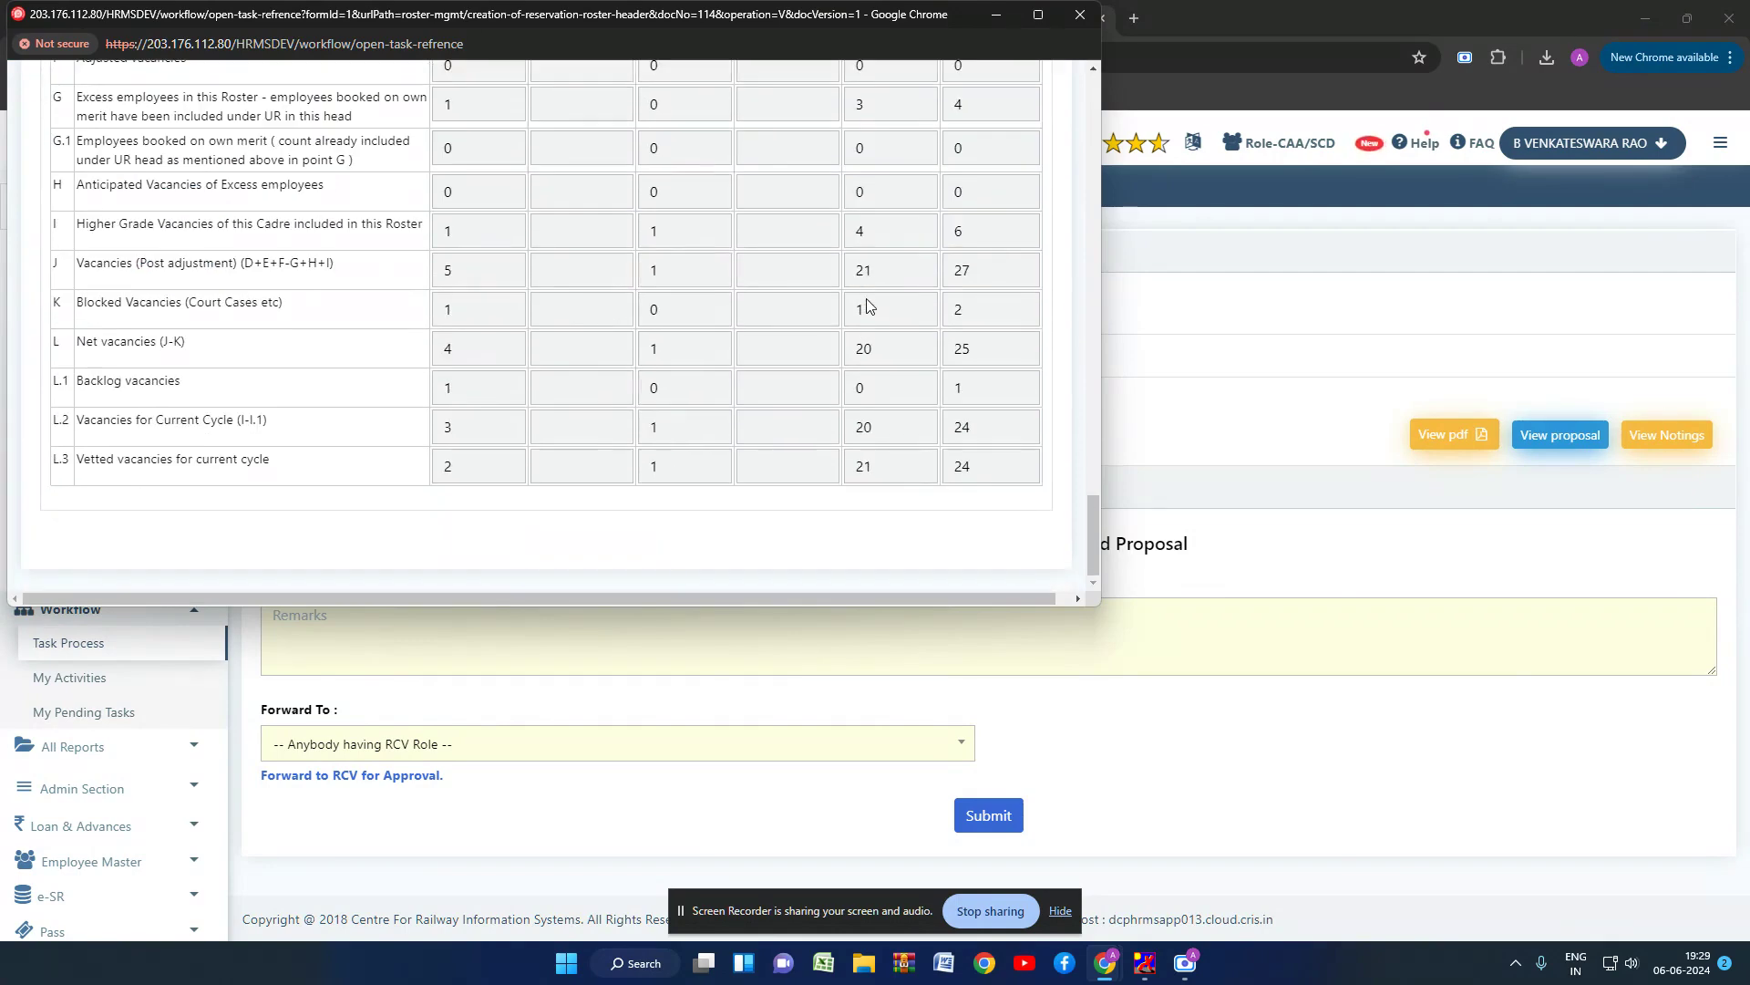
left_click(1079, 14)
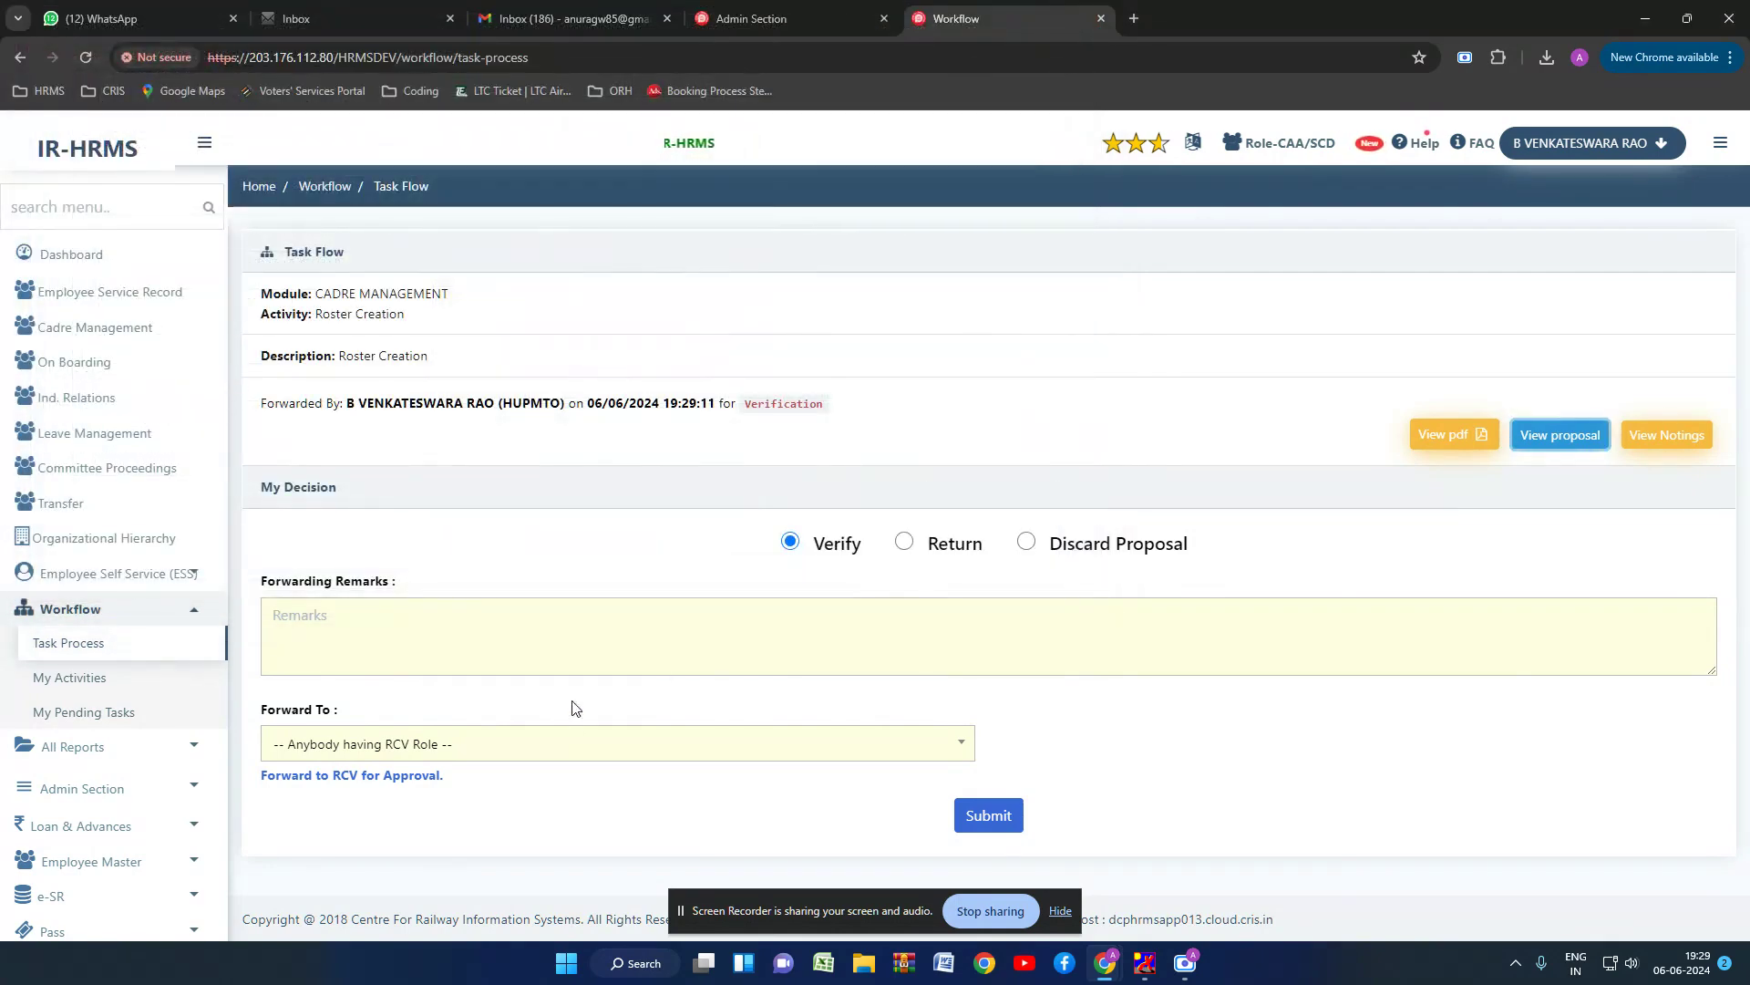
Enter the remarks 'nm' and submit the CAA verification of roster 114
left_click(625, 643)
type("nm.,")
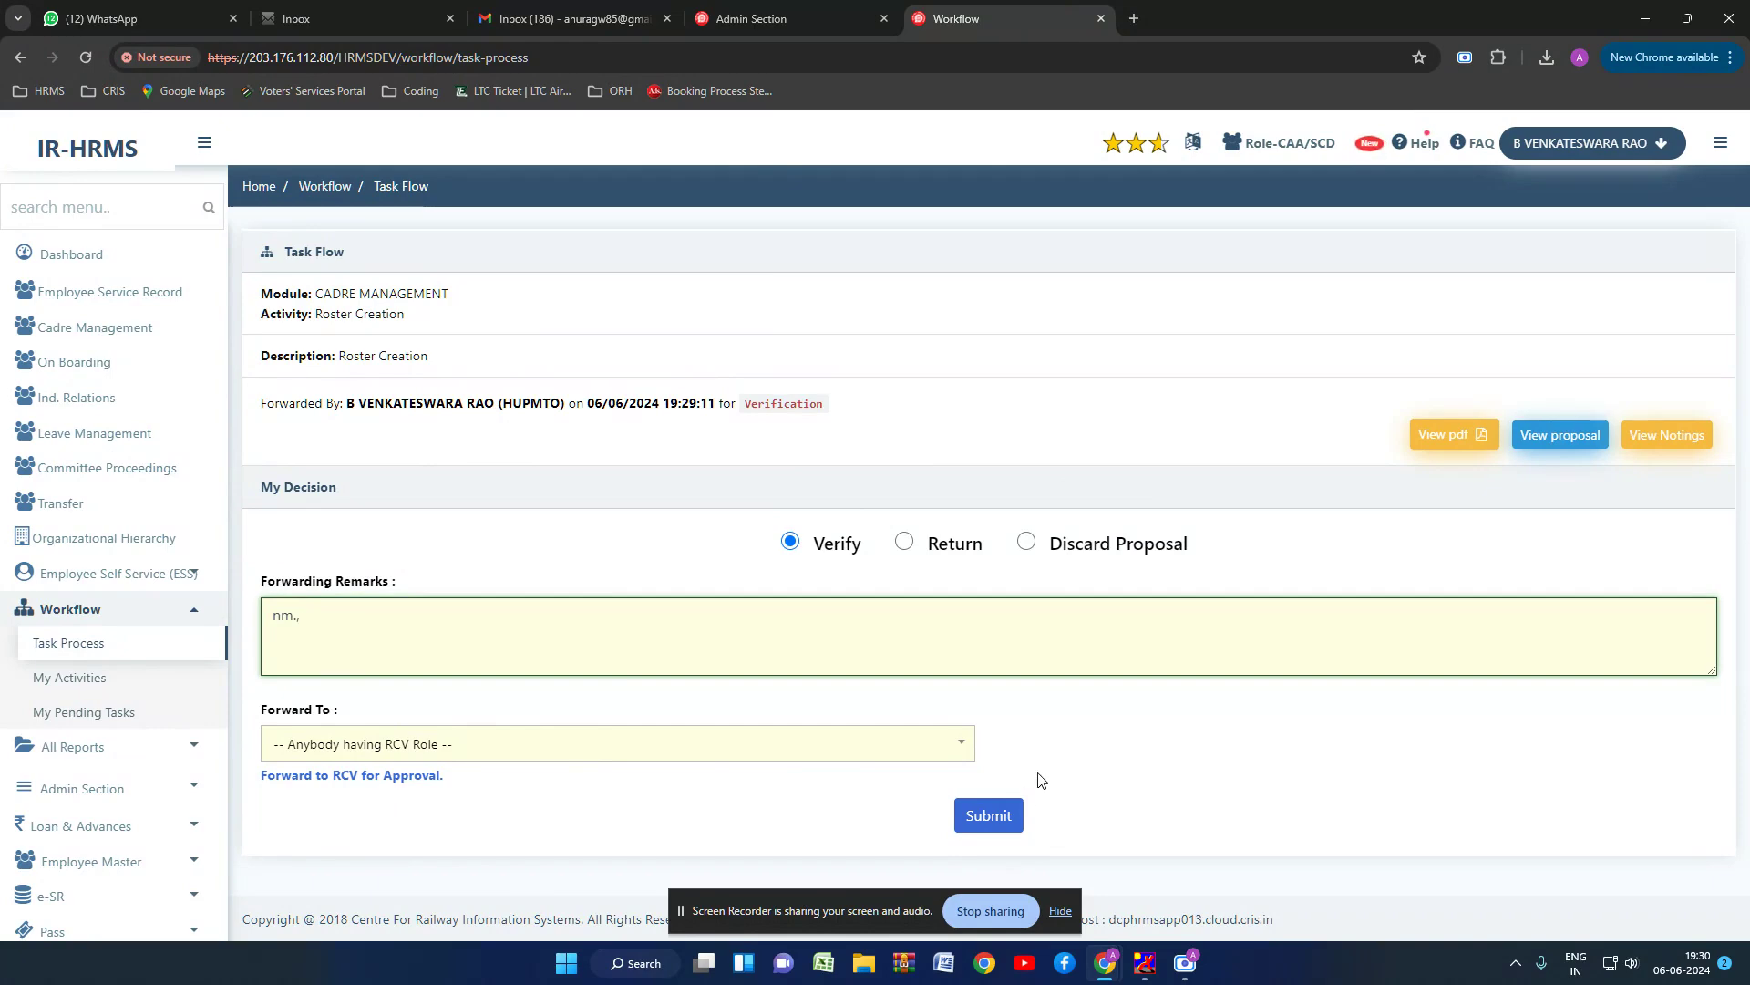
left_click(1010, 817)
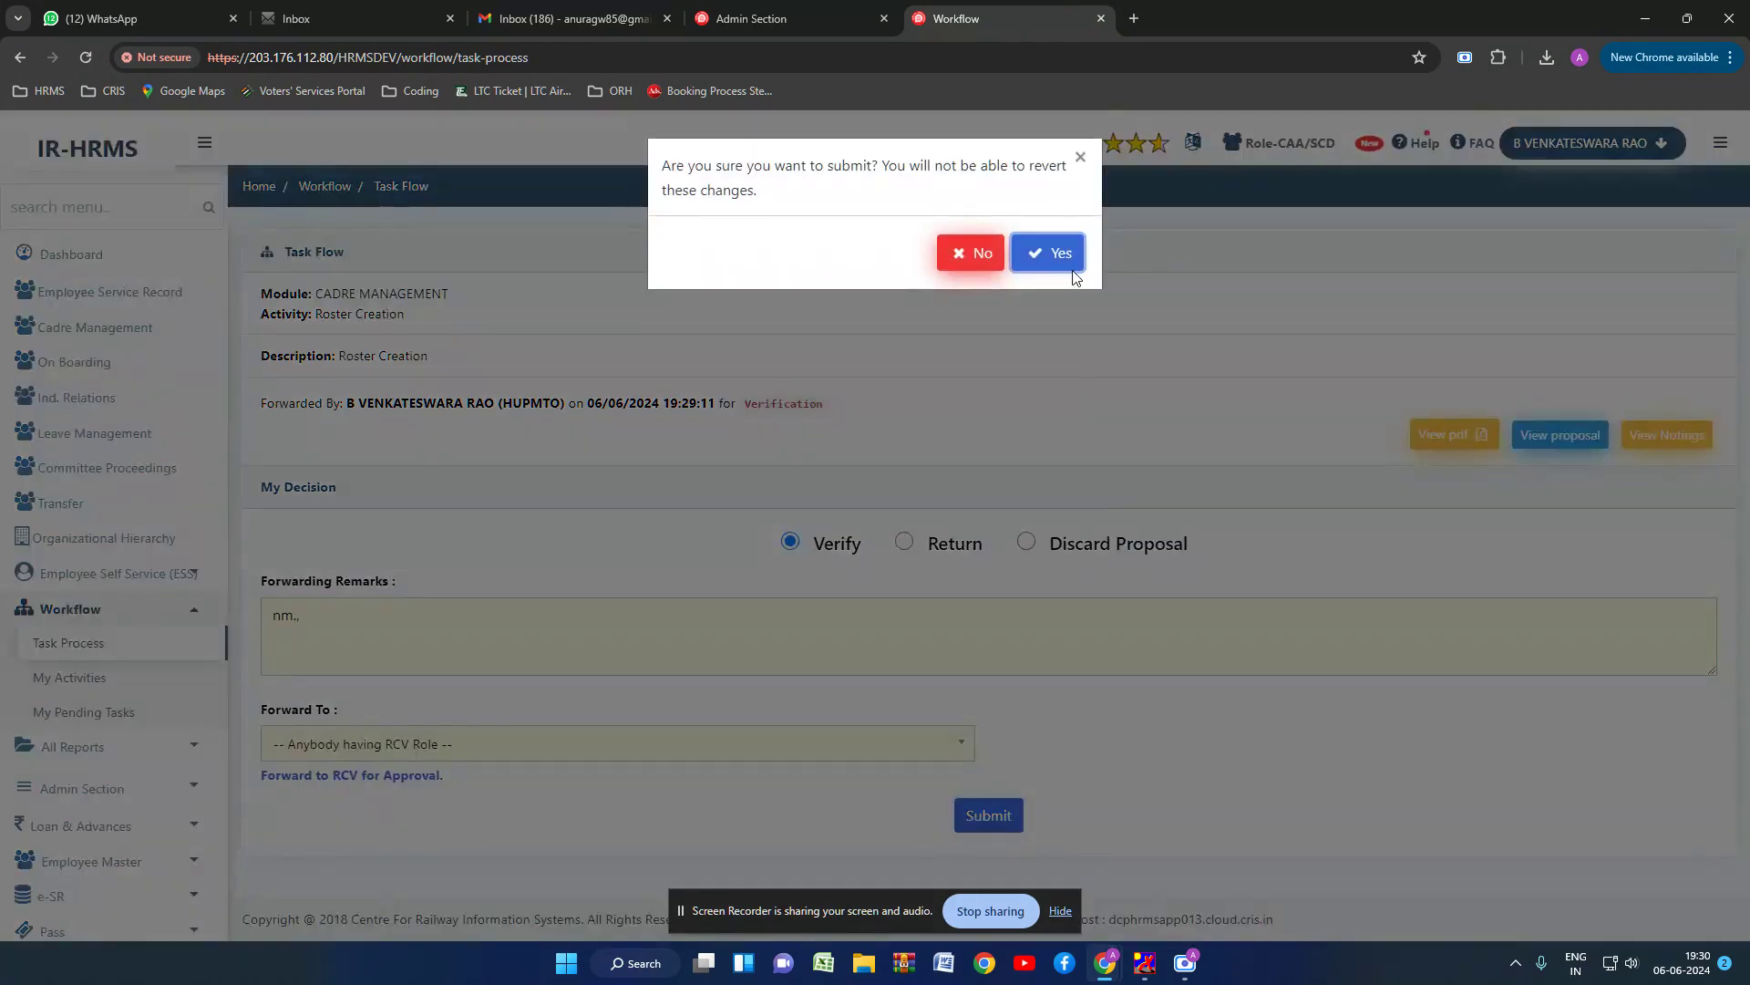
left_click(1072, 255)
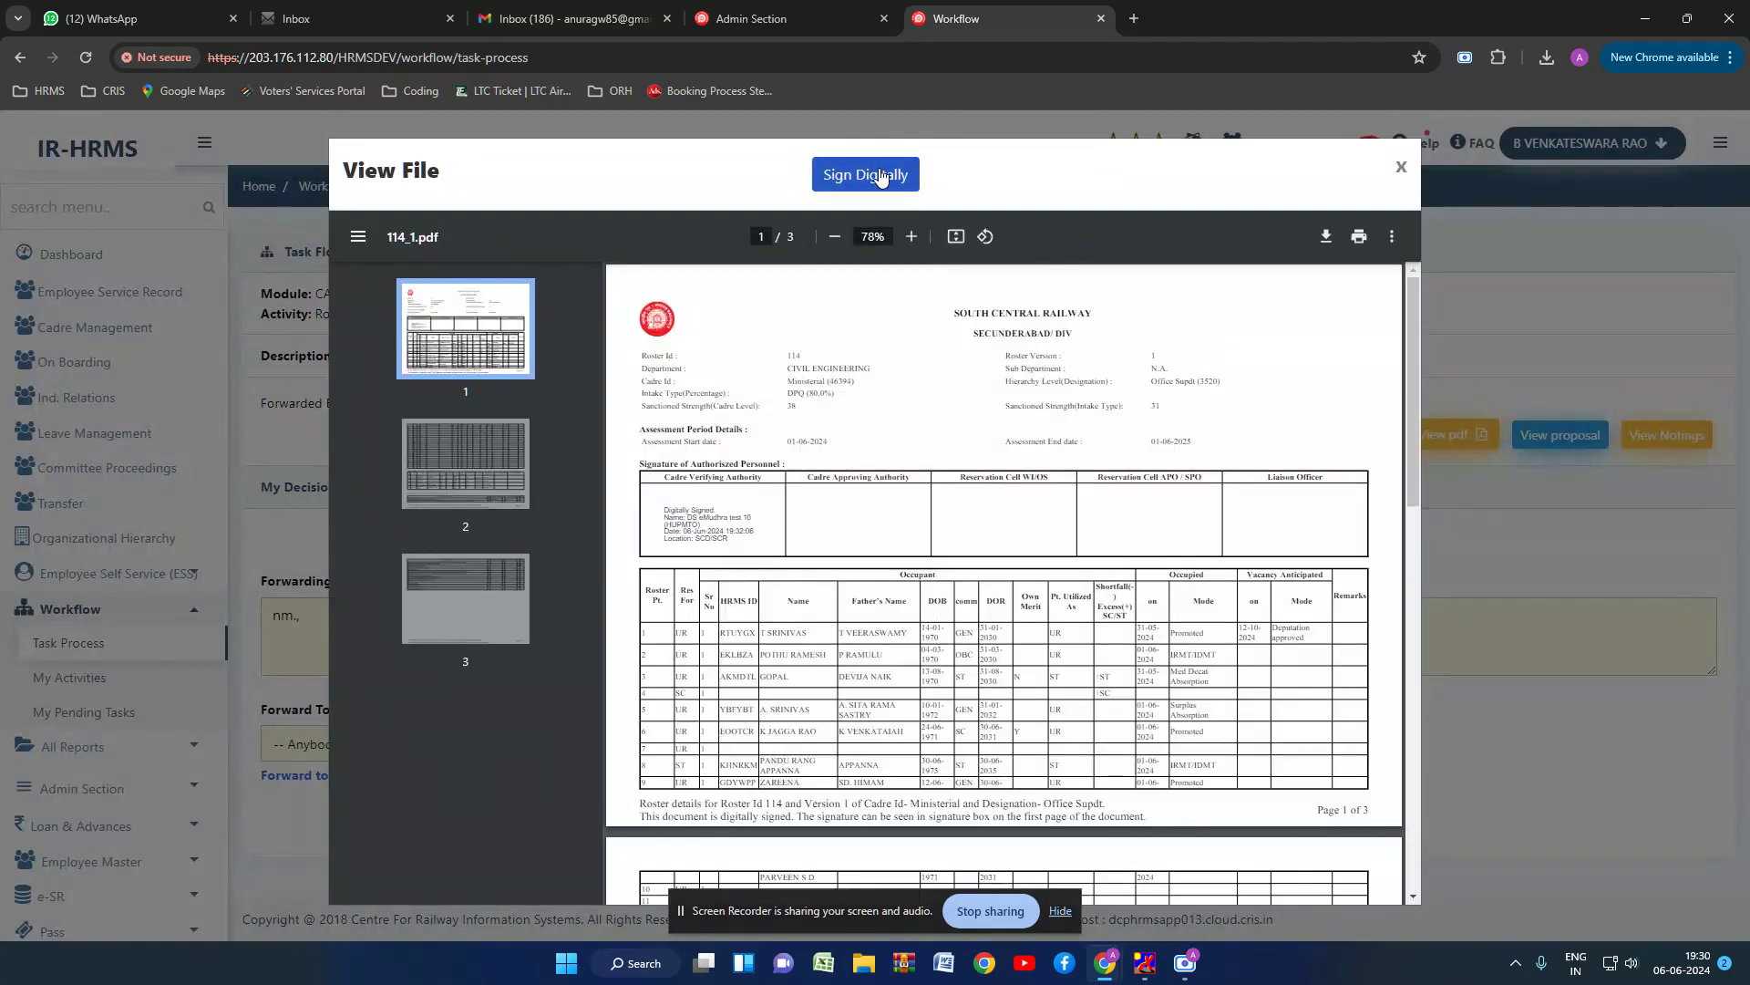
Digitally sign the roster 114 PDF as CAA and close the signed document
left_click(895, 174)
left_click(1044, 254)
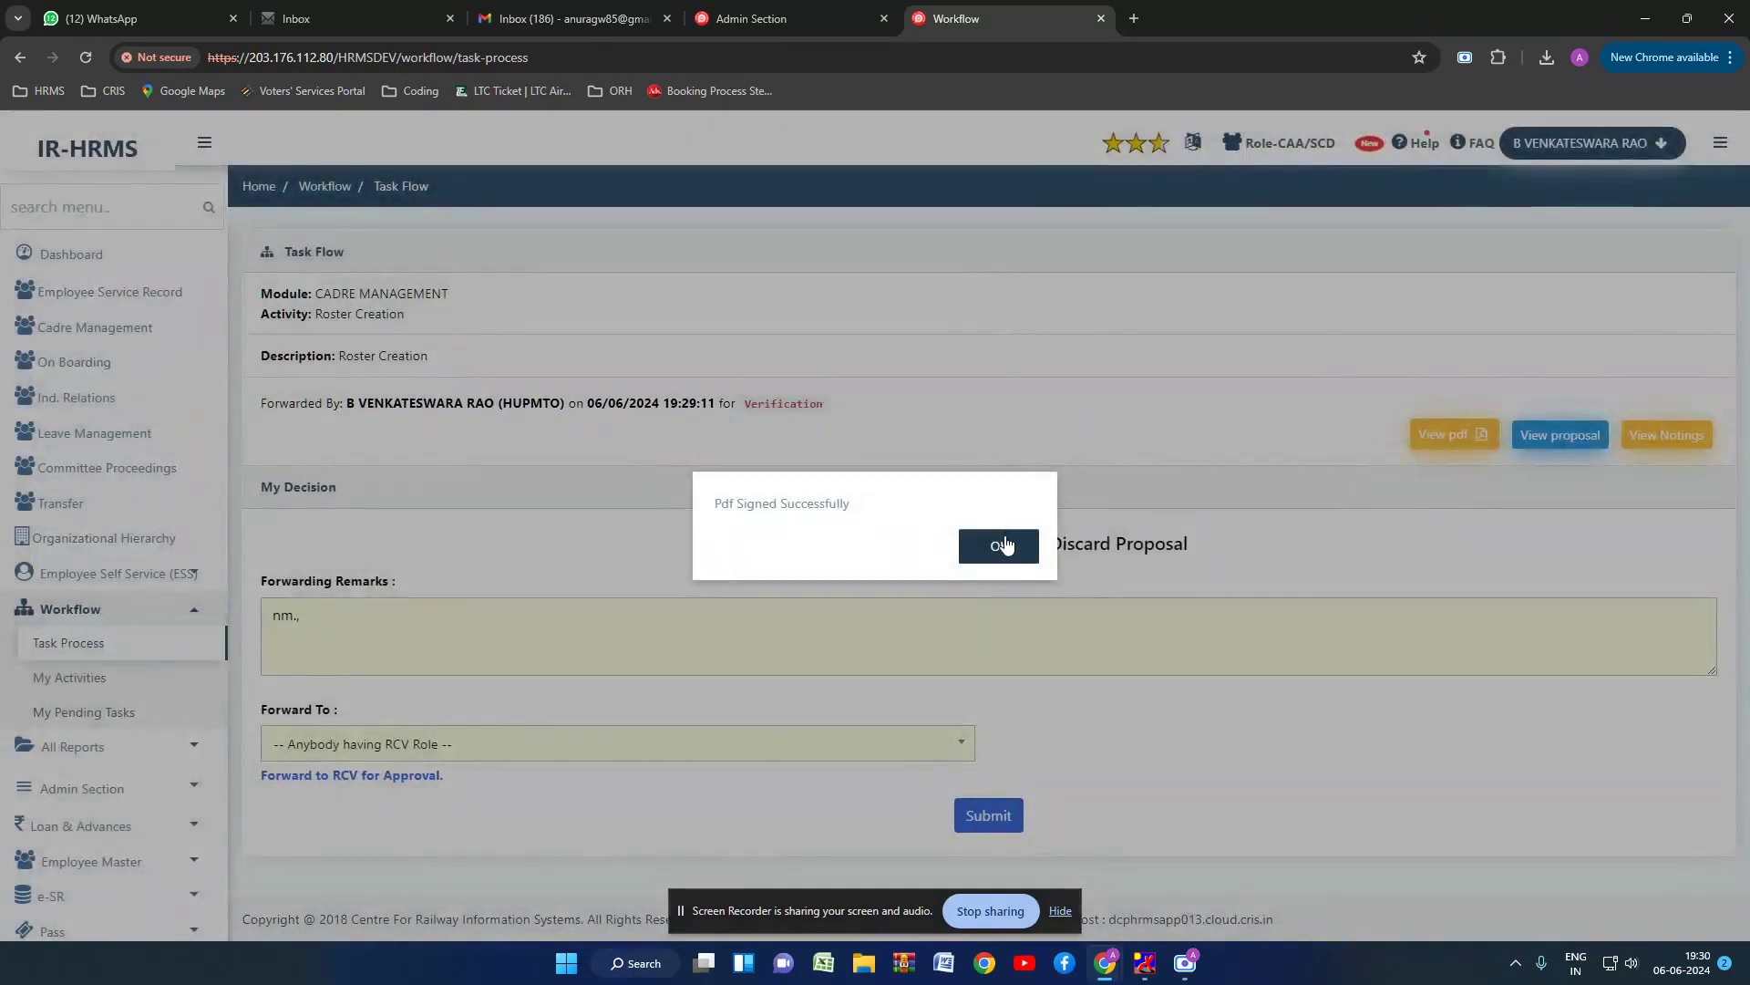
left_click(1000, 545)
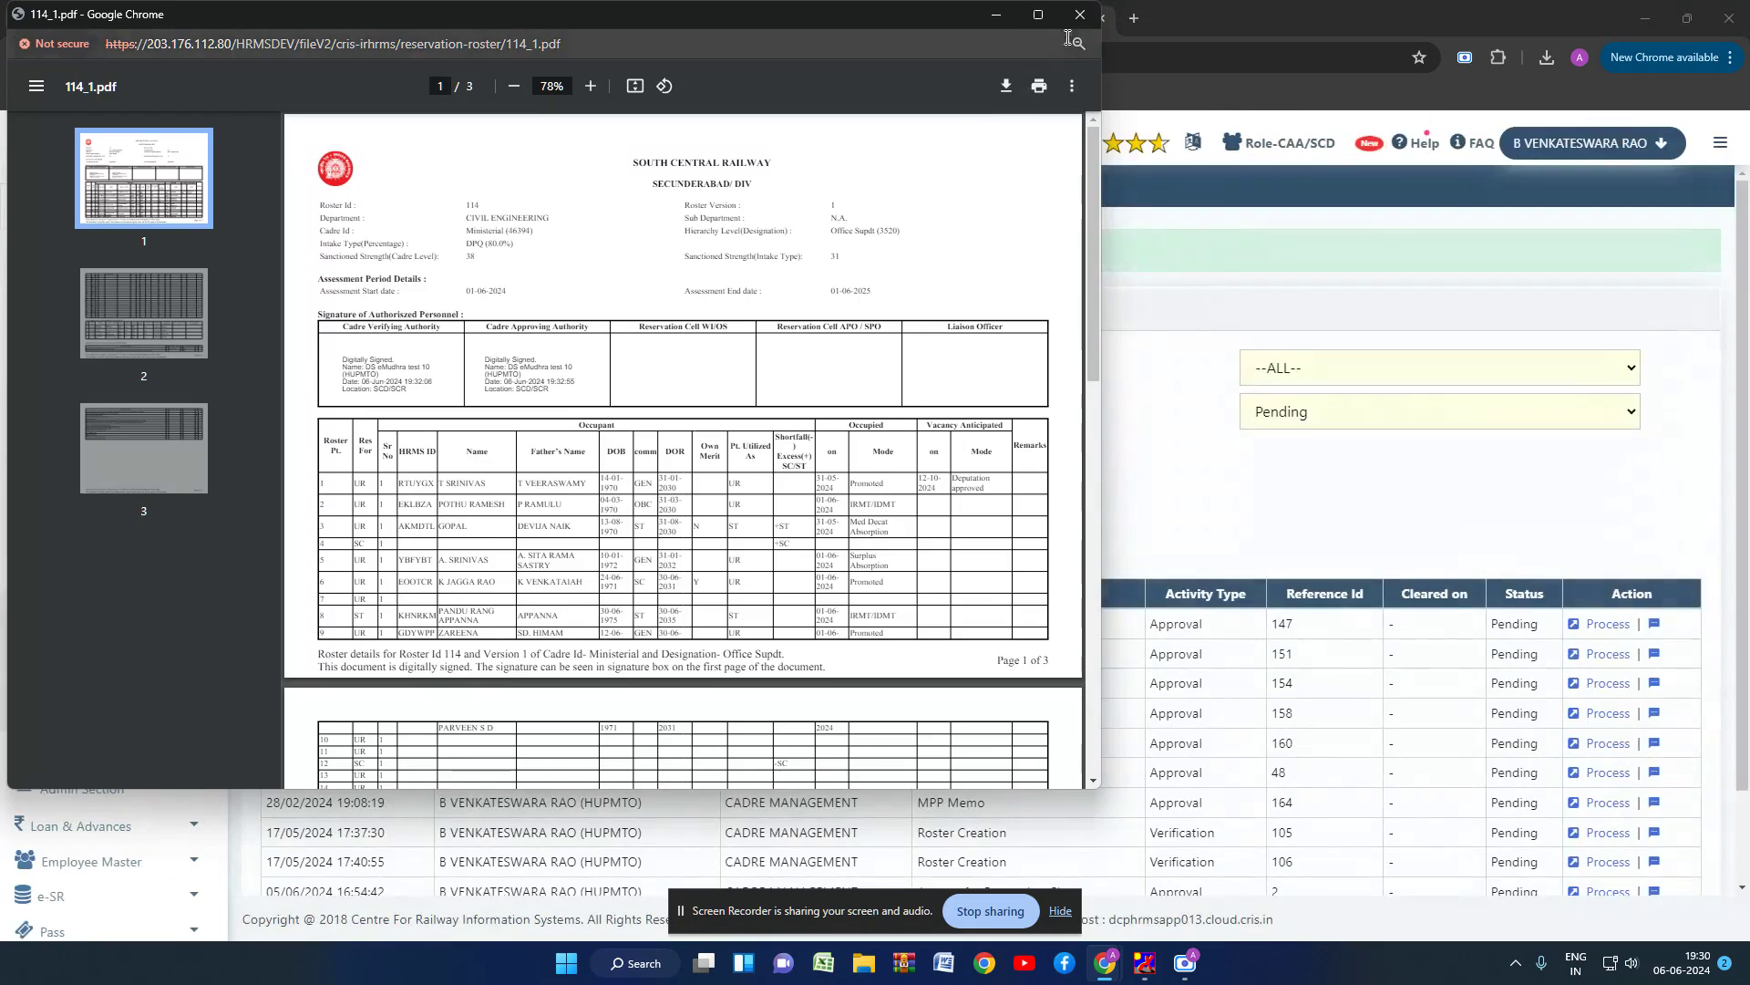
left_click(1081, 14)
left_click(1276, 144)
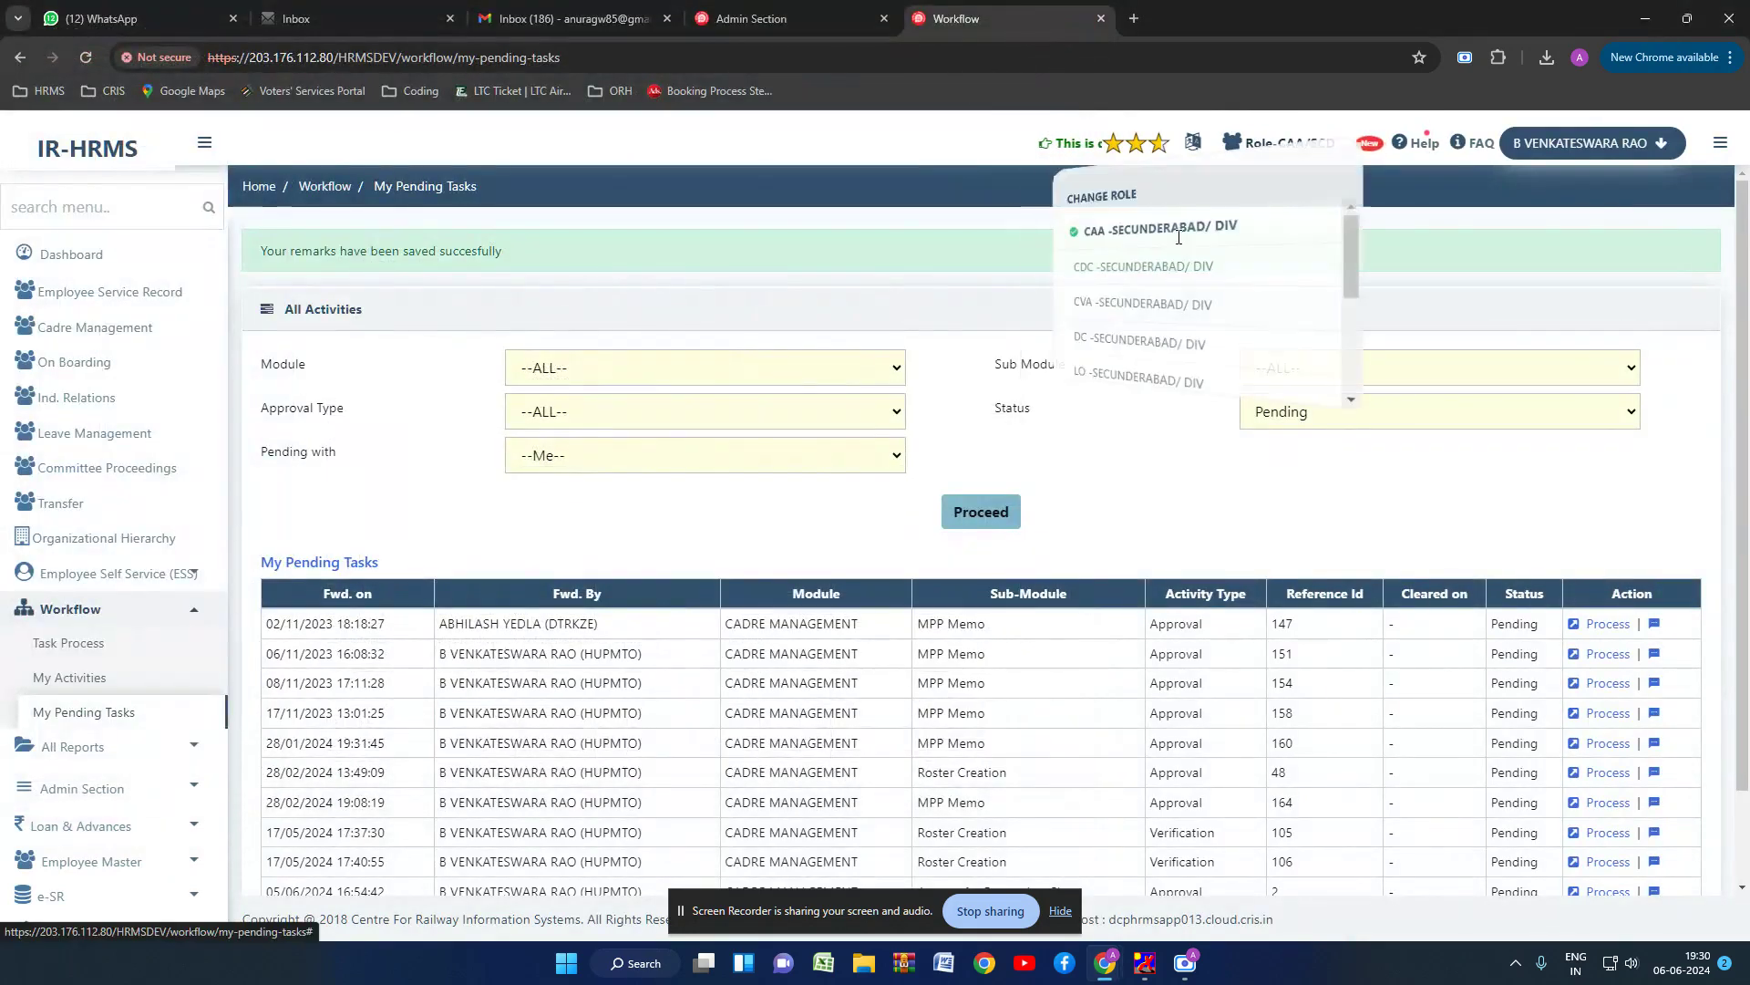
As RCV, open the pending roster task and submit it with remarks 'm,,/m,m'
scroll(1159, 297, "down", 2)
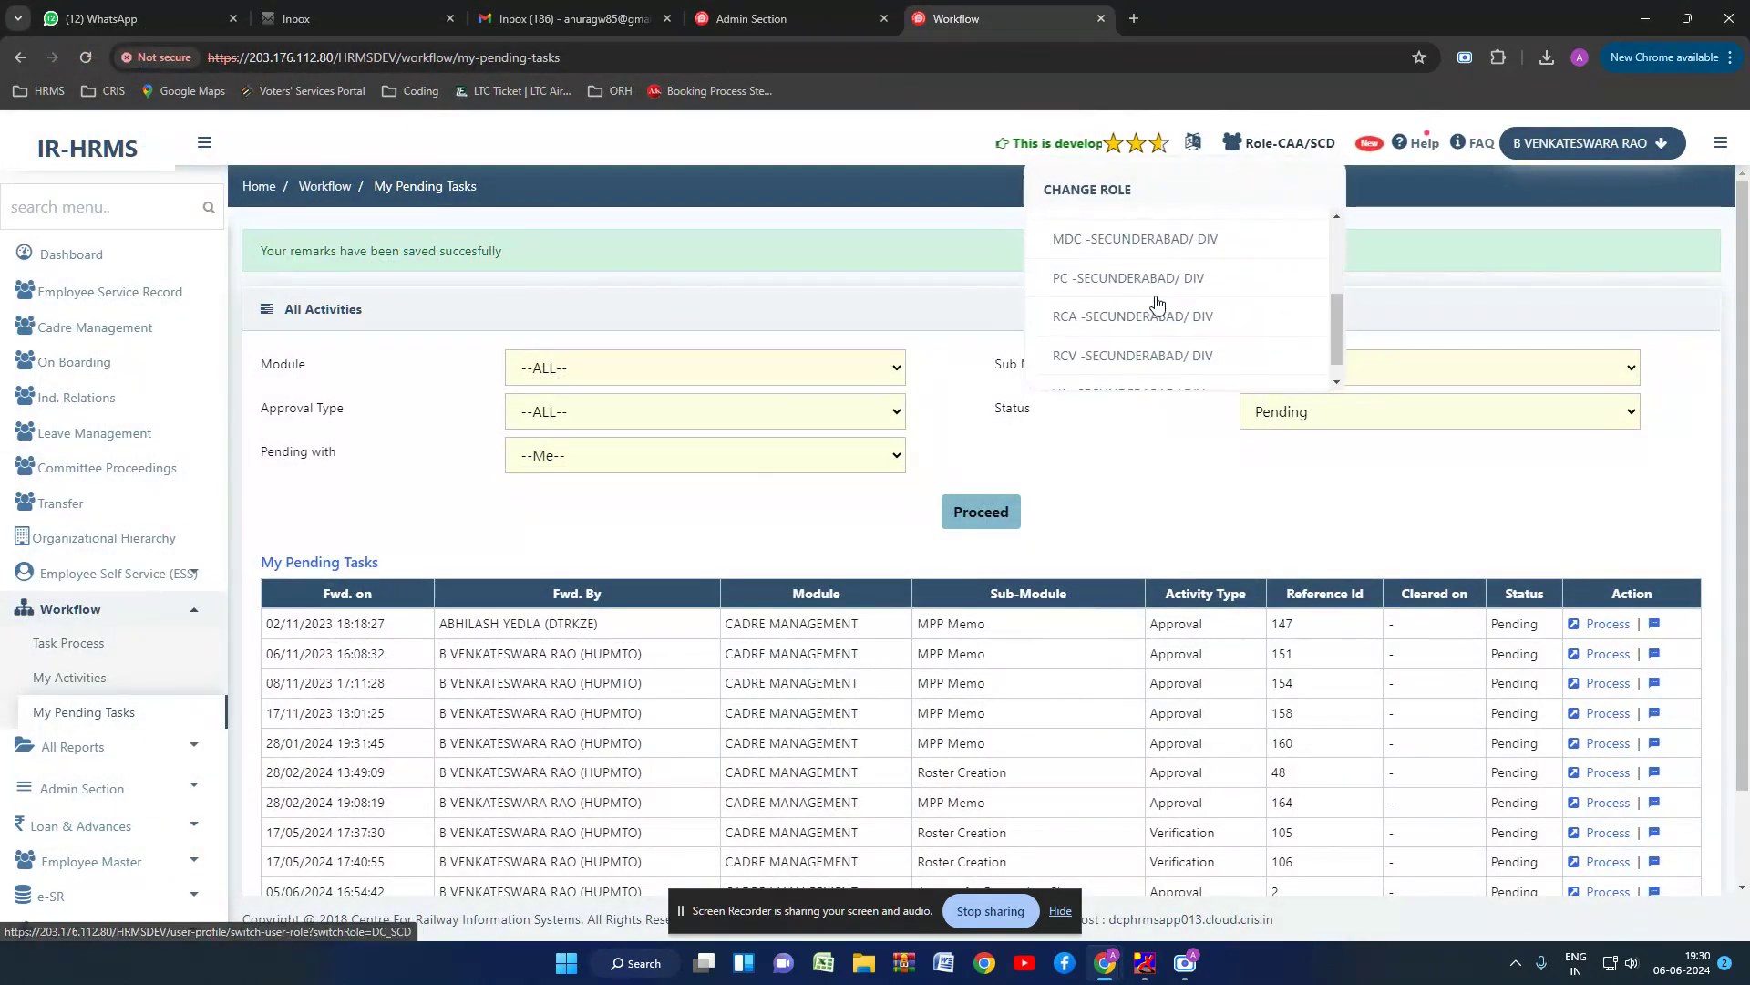
left_click(1085, 355)
left_click(1603, 655)
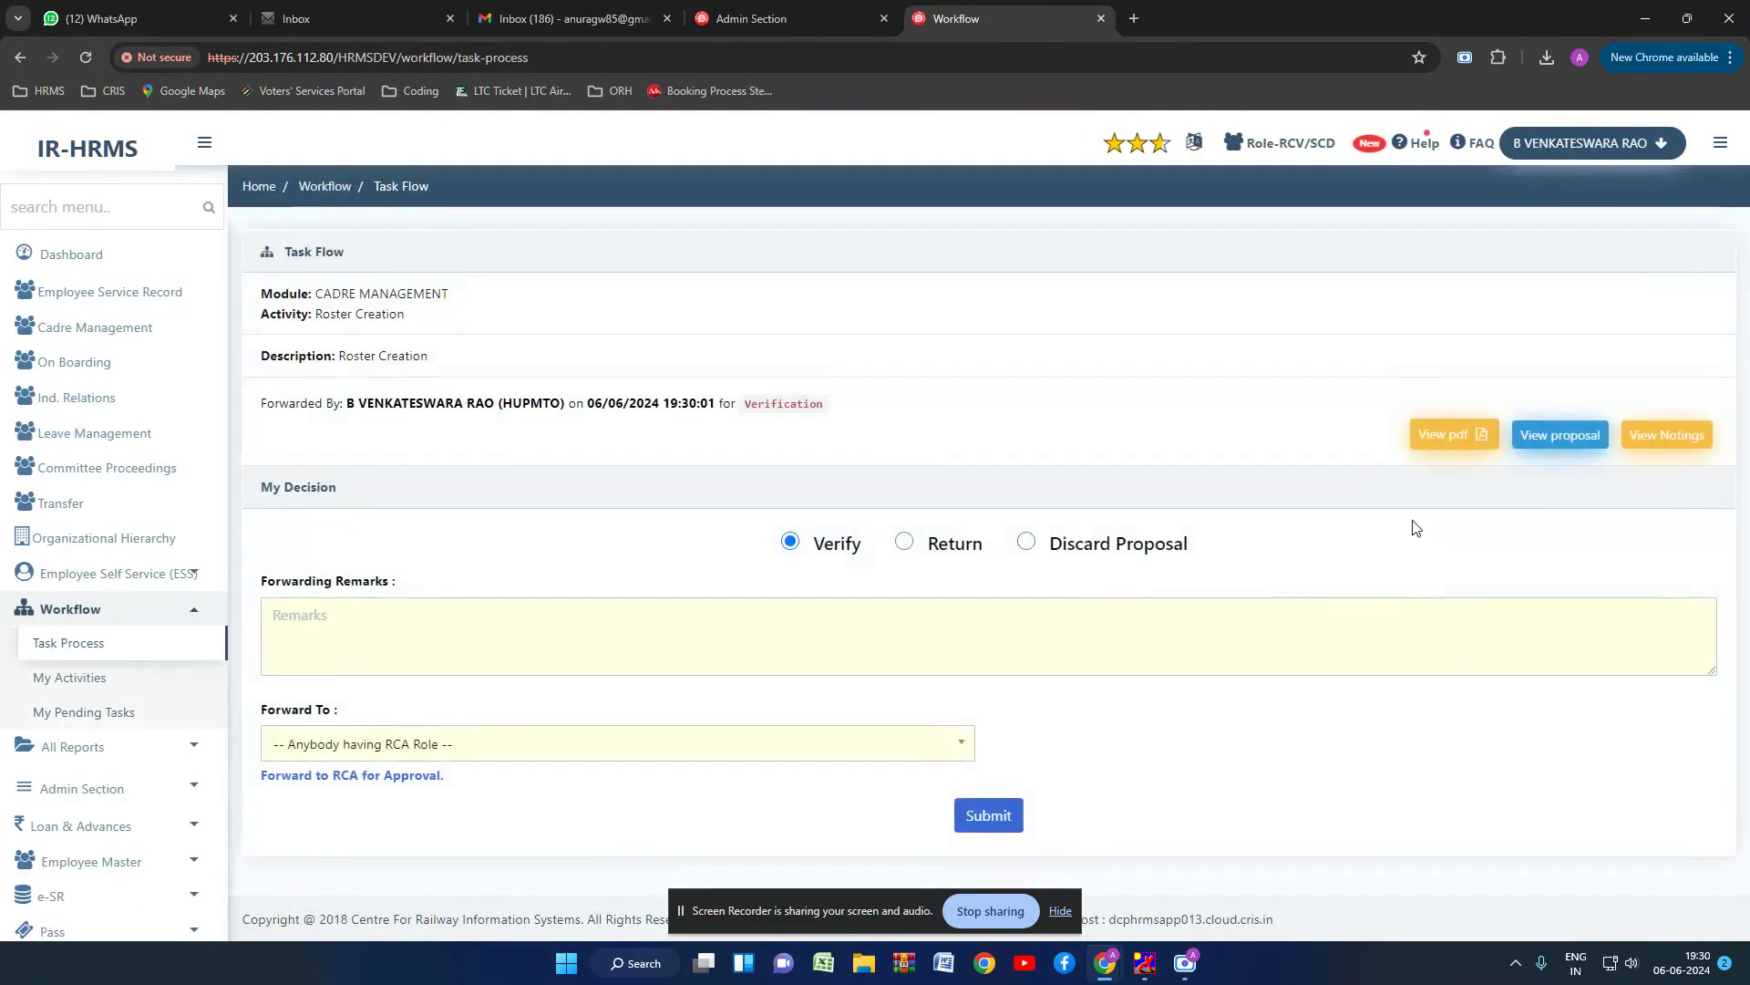
type("m,,/m,m")
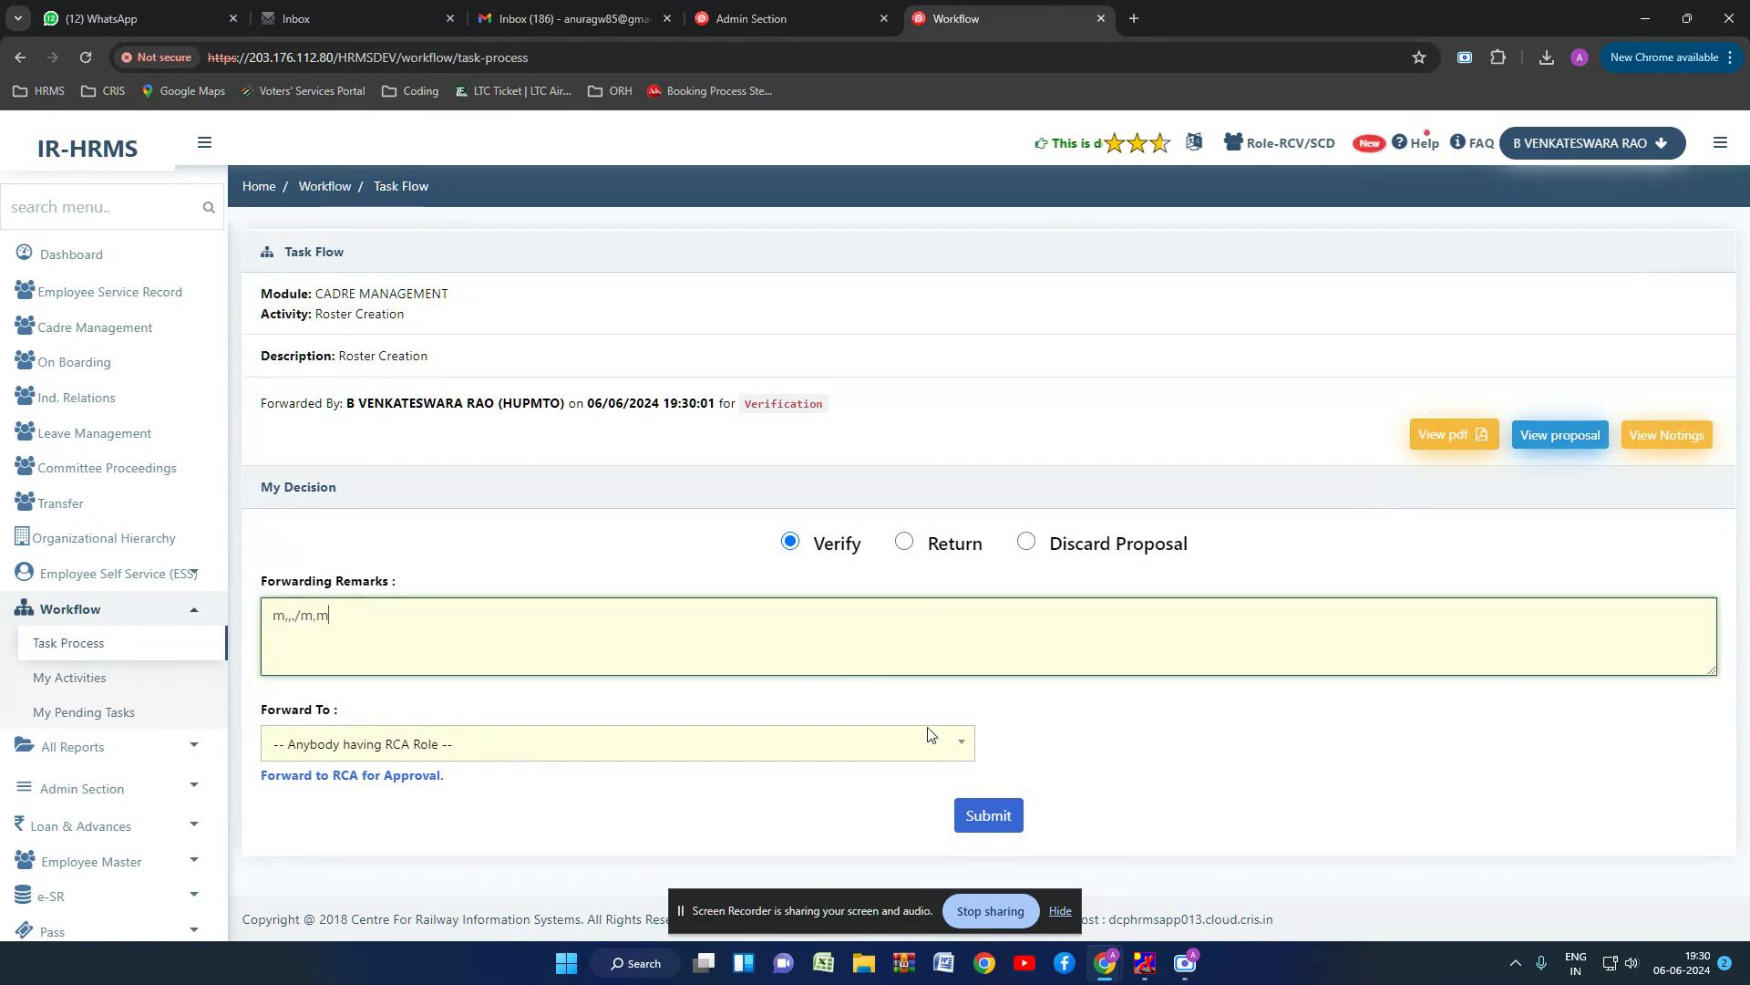
left_click(984, 812)
left_click(1031, 258)
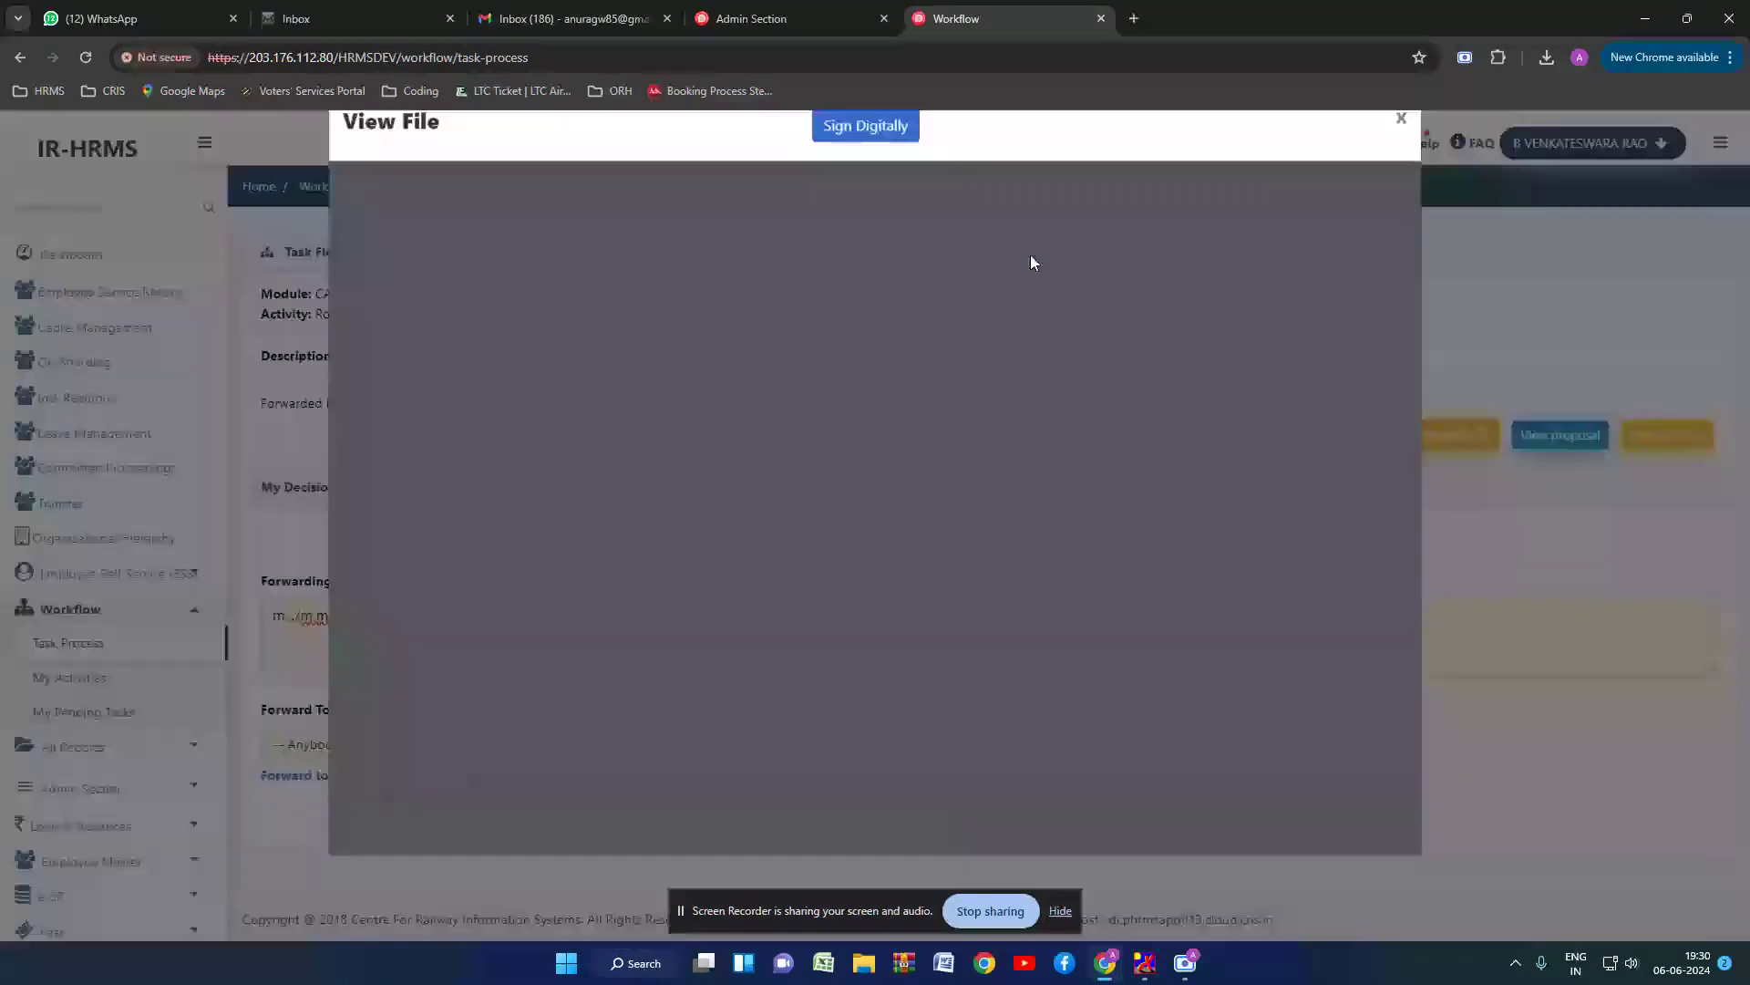
Digitally sign the roster PDF in the Reservation Cell WI/OS box and close it
left_click(903, 173)
left_click(1047, 254)
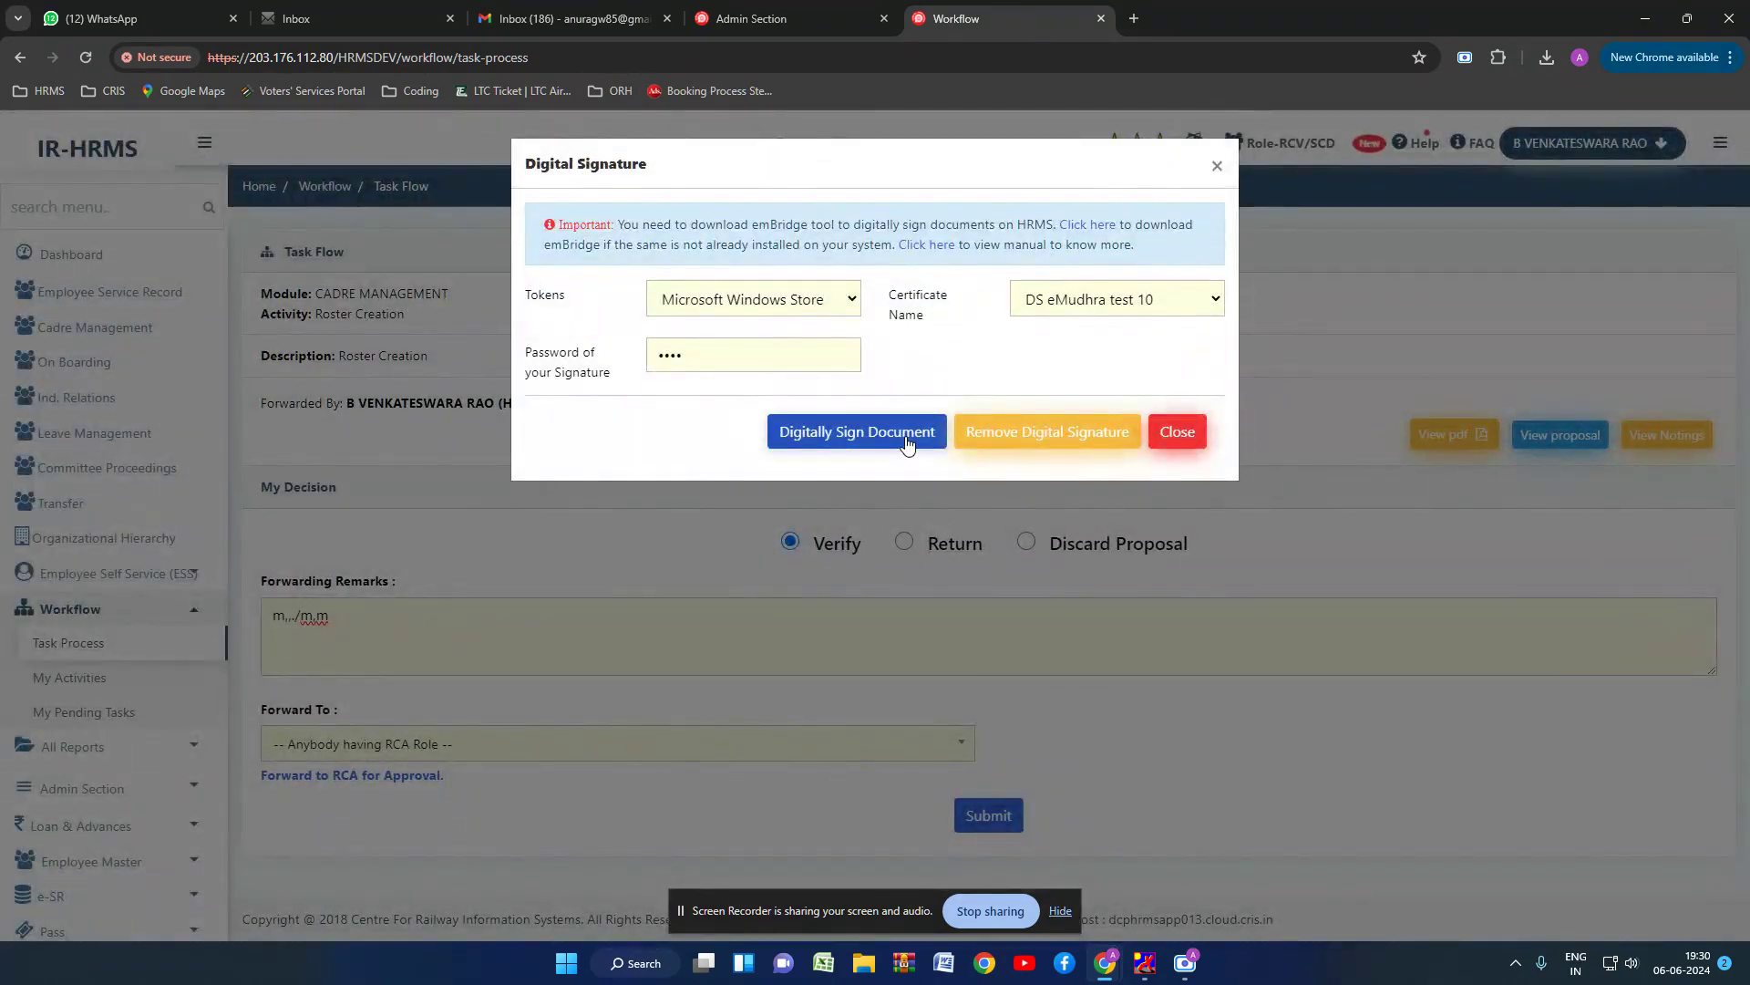
left_click(906, 439)
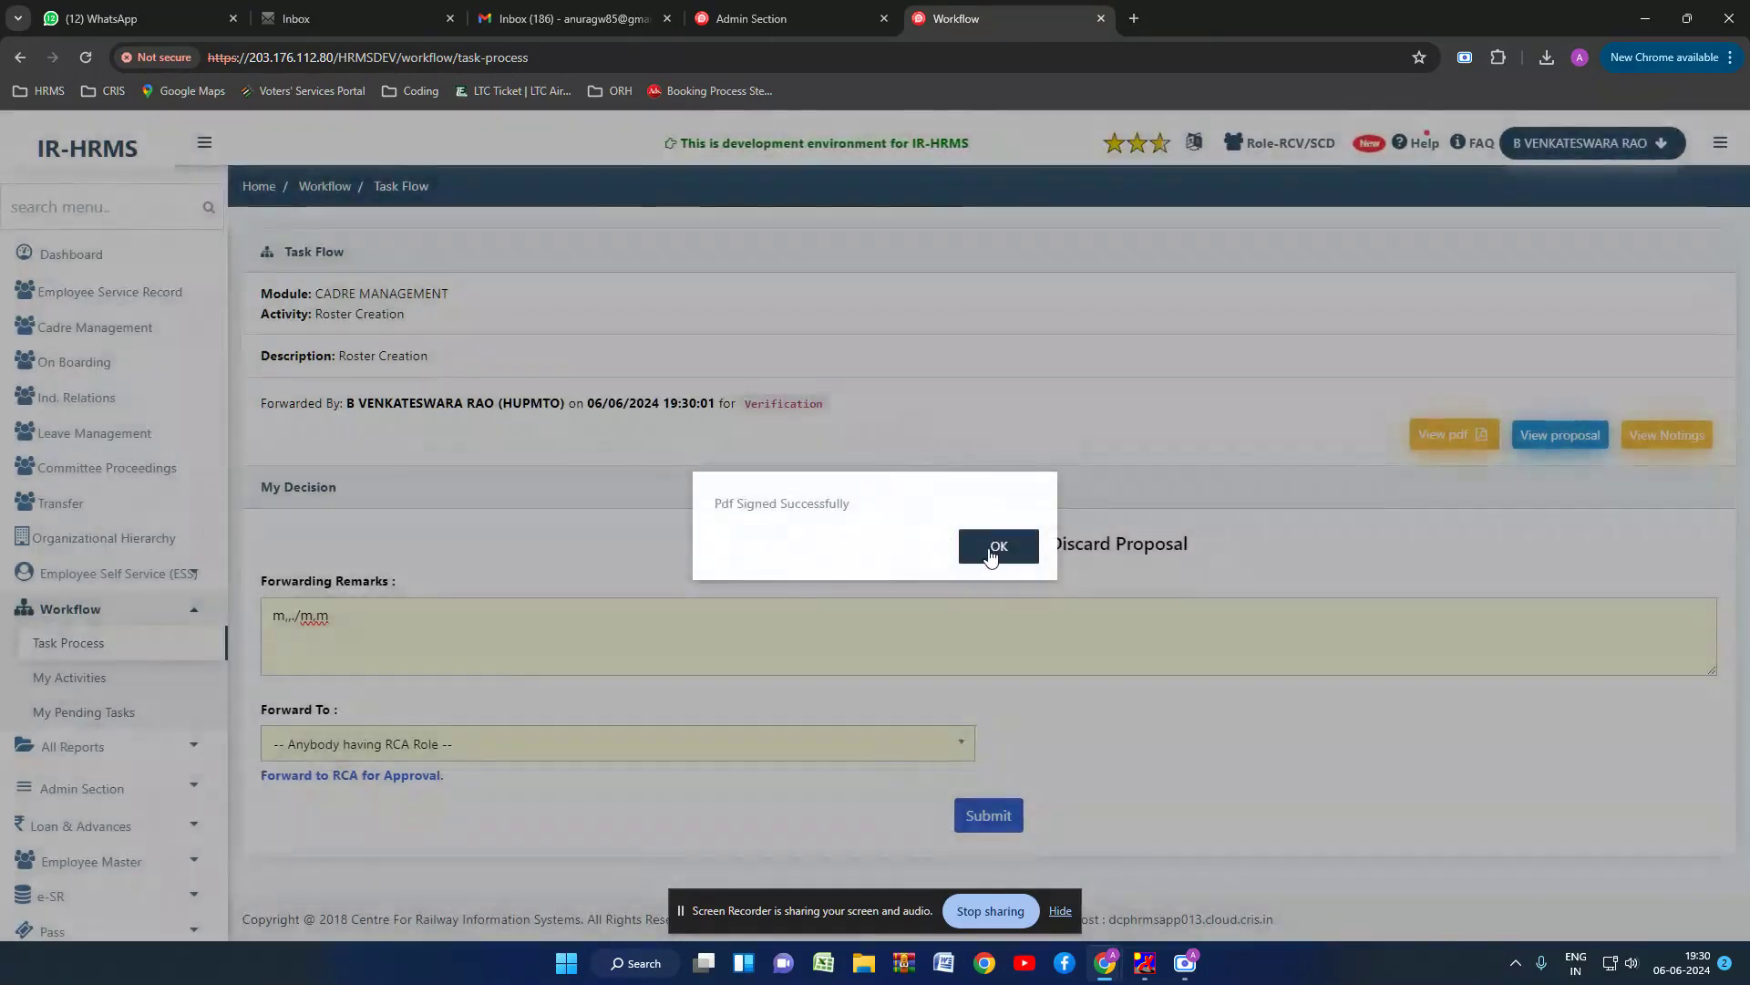
left_click(994, 545)
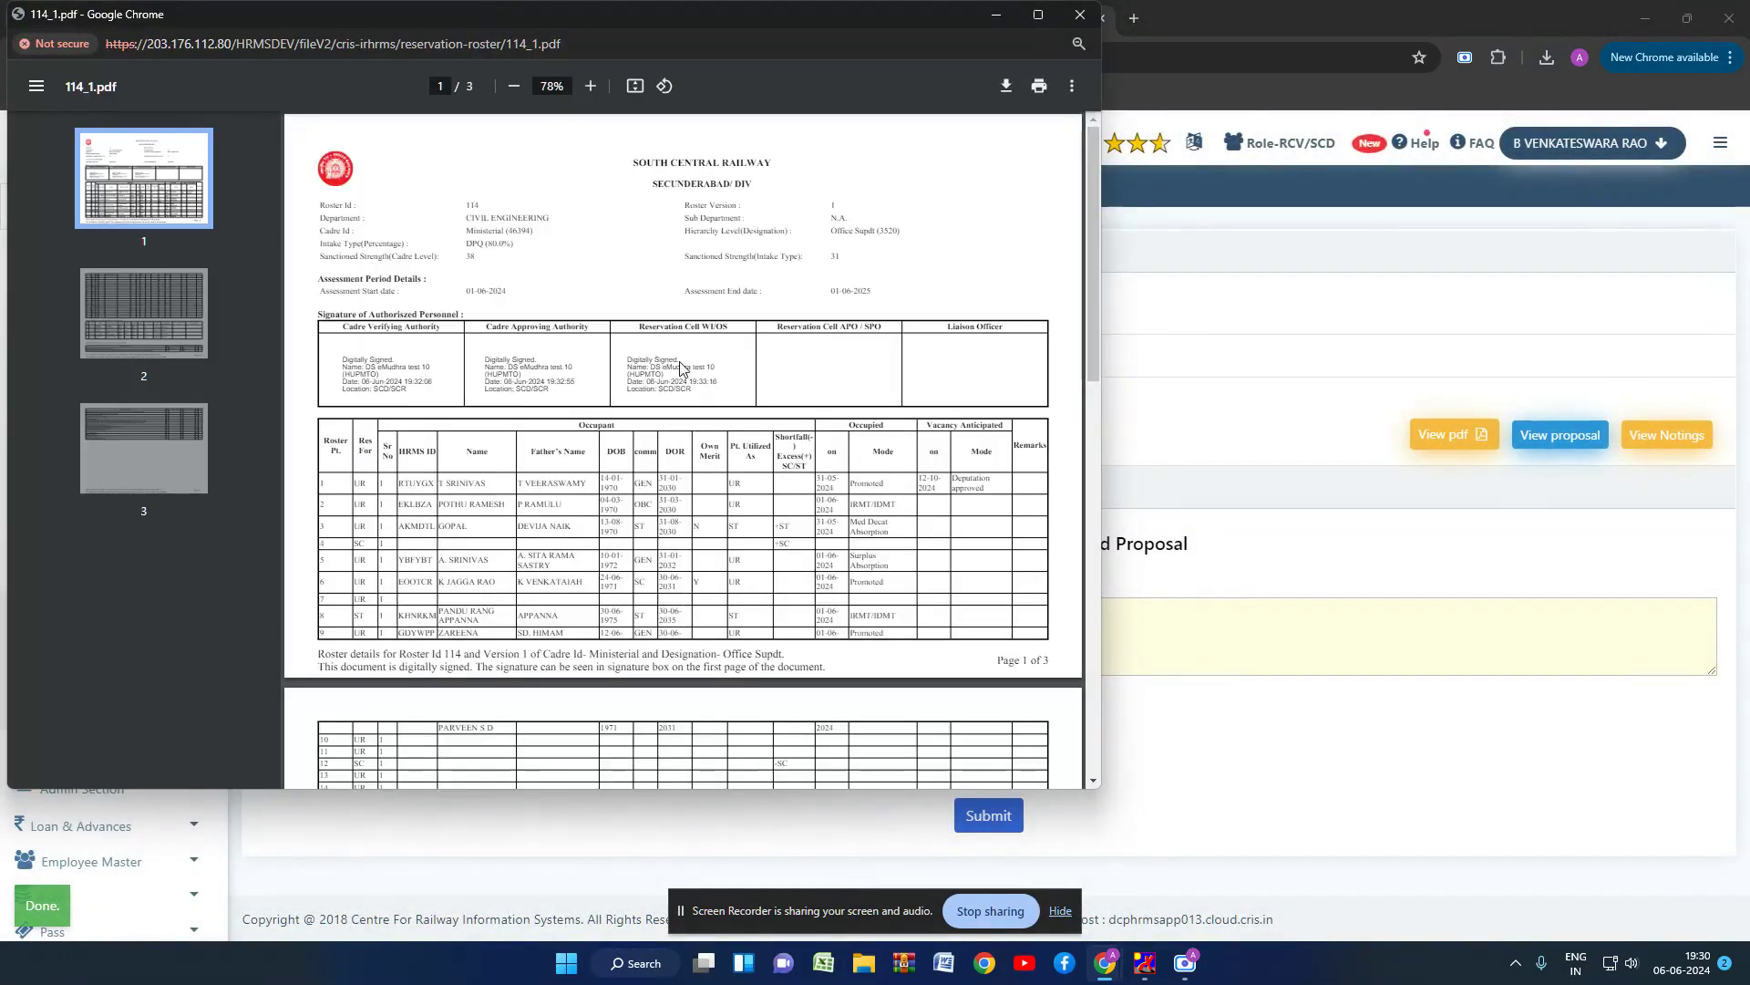
left_click(1082, 19)
left_click(1277, 144)
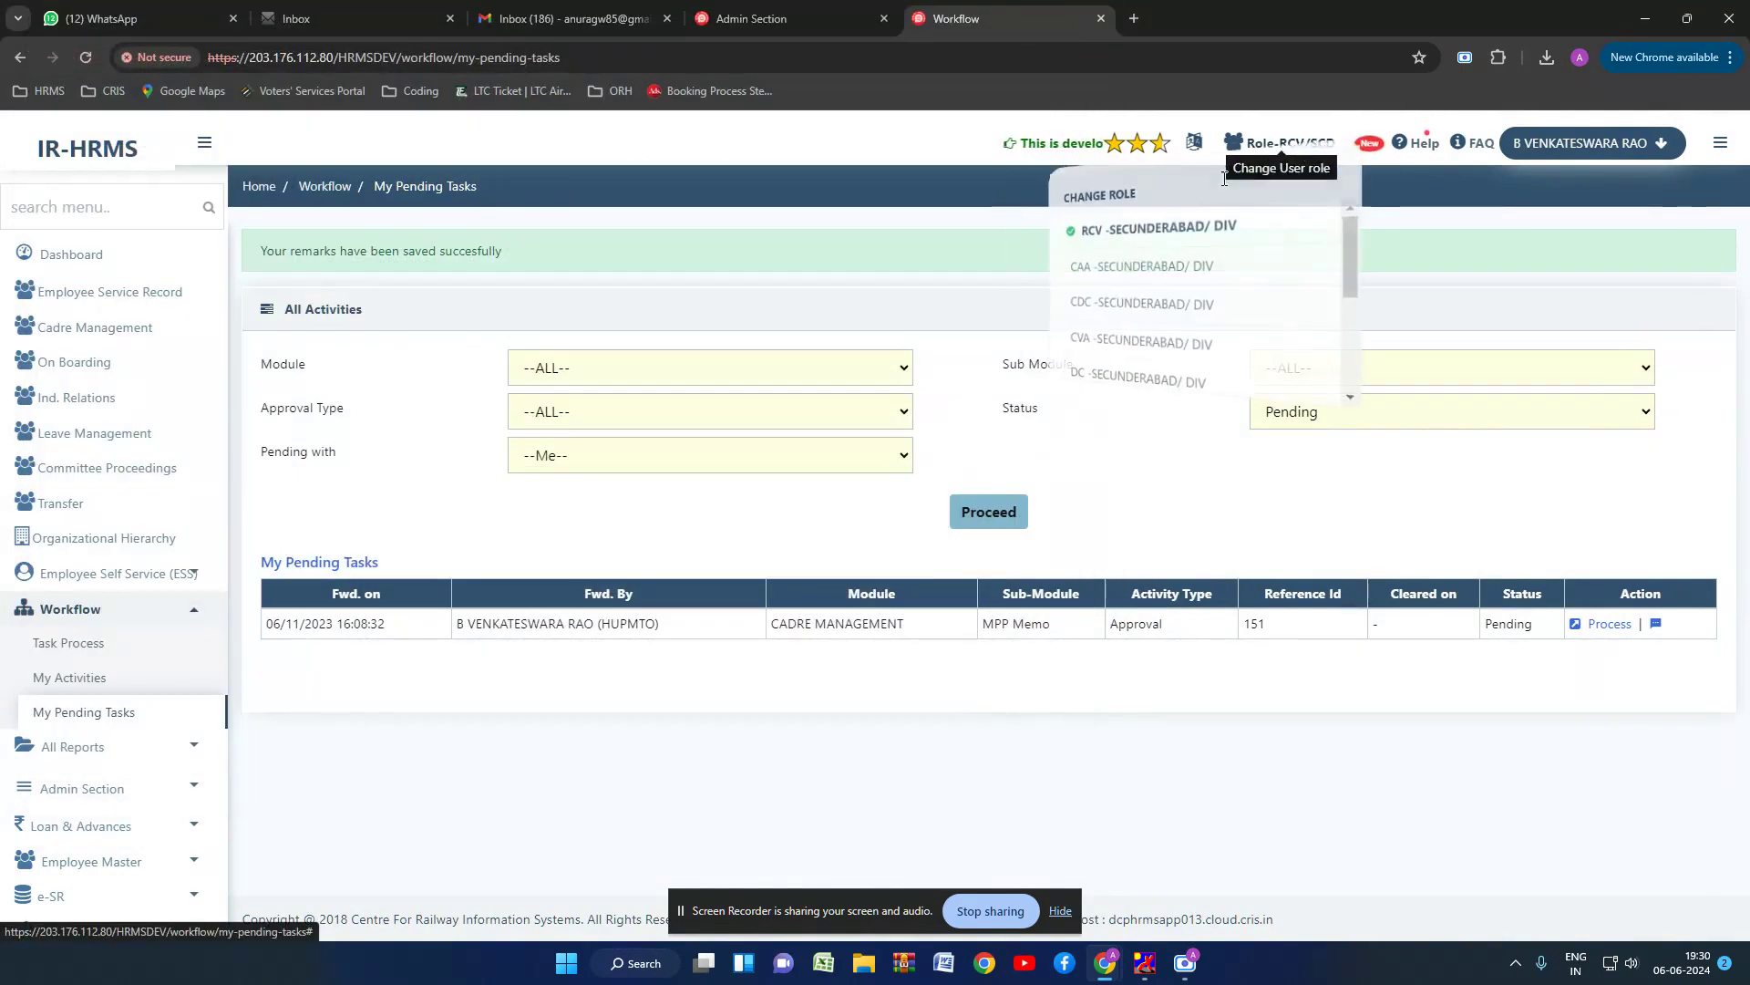
As RCA, open the roster 114 verification task and submit remarks ';;.'
scroll(1131, 292, "down", 4)
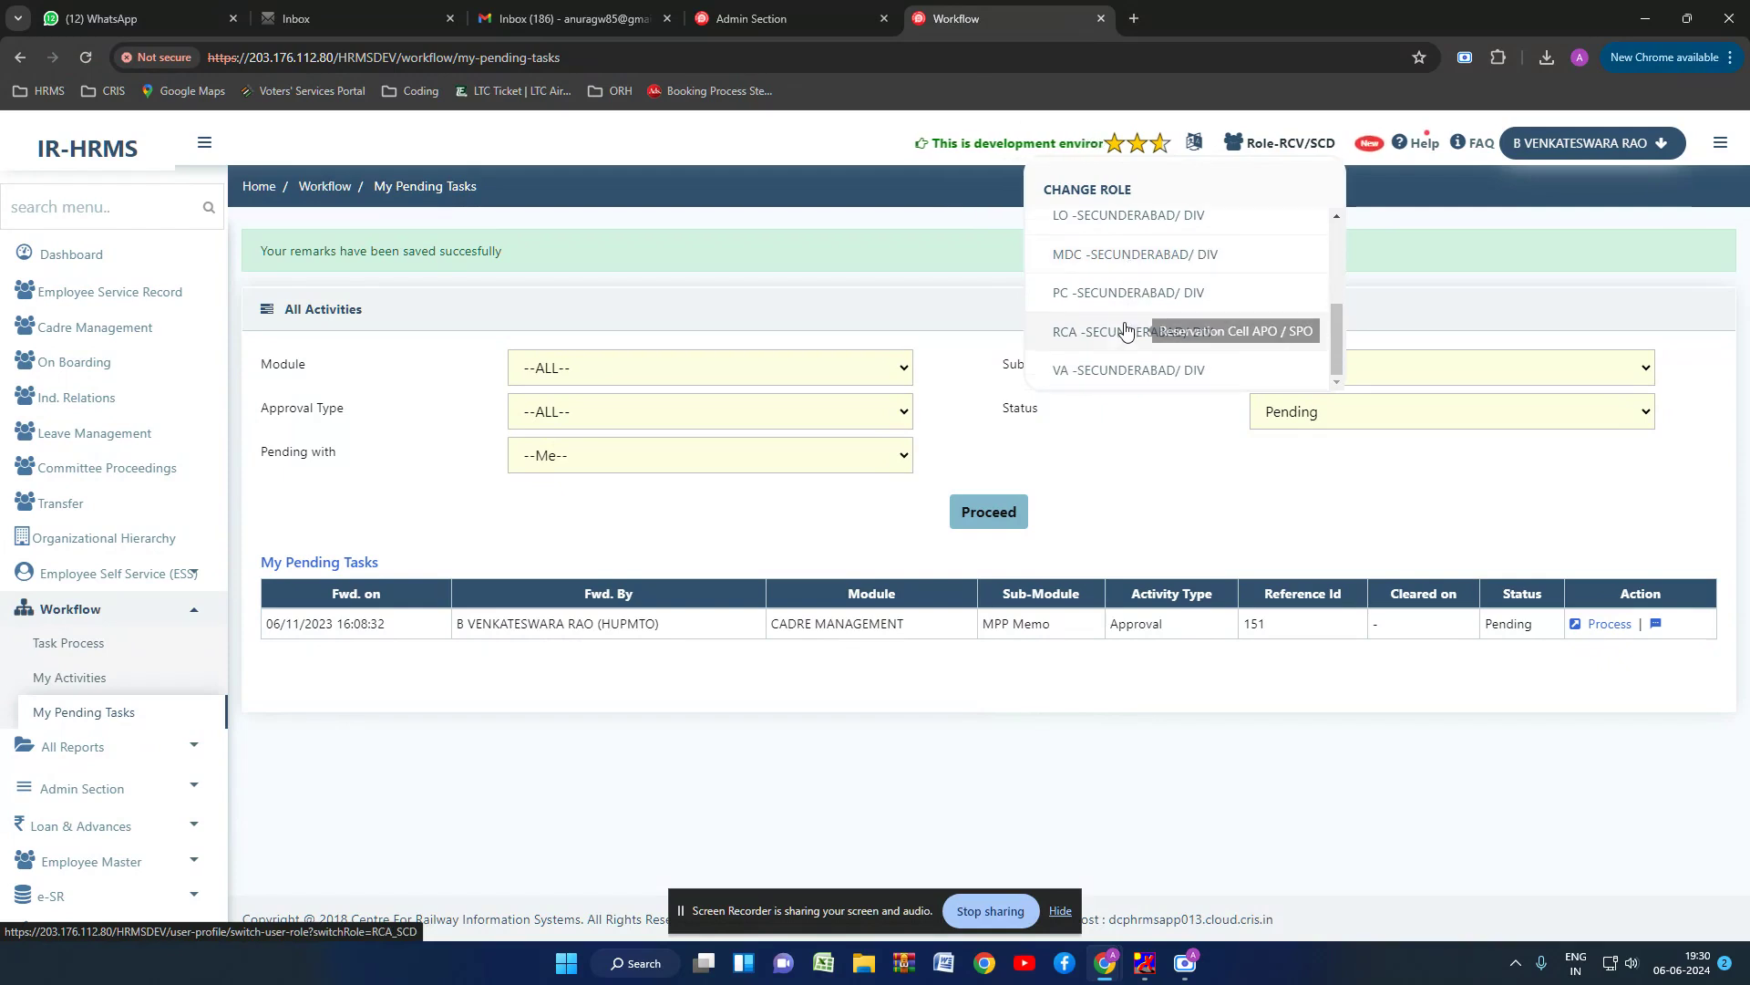
left_click(1126, 332)
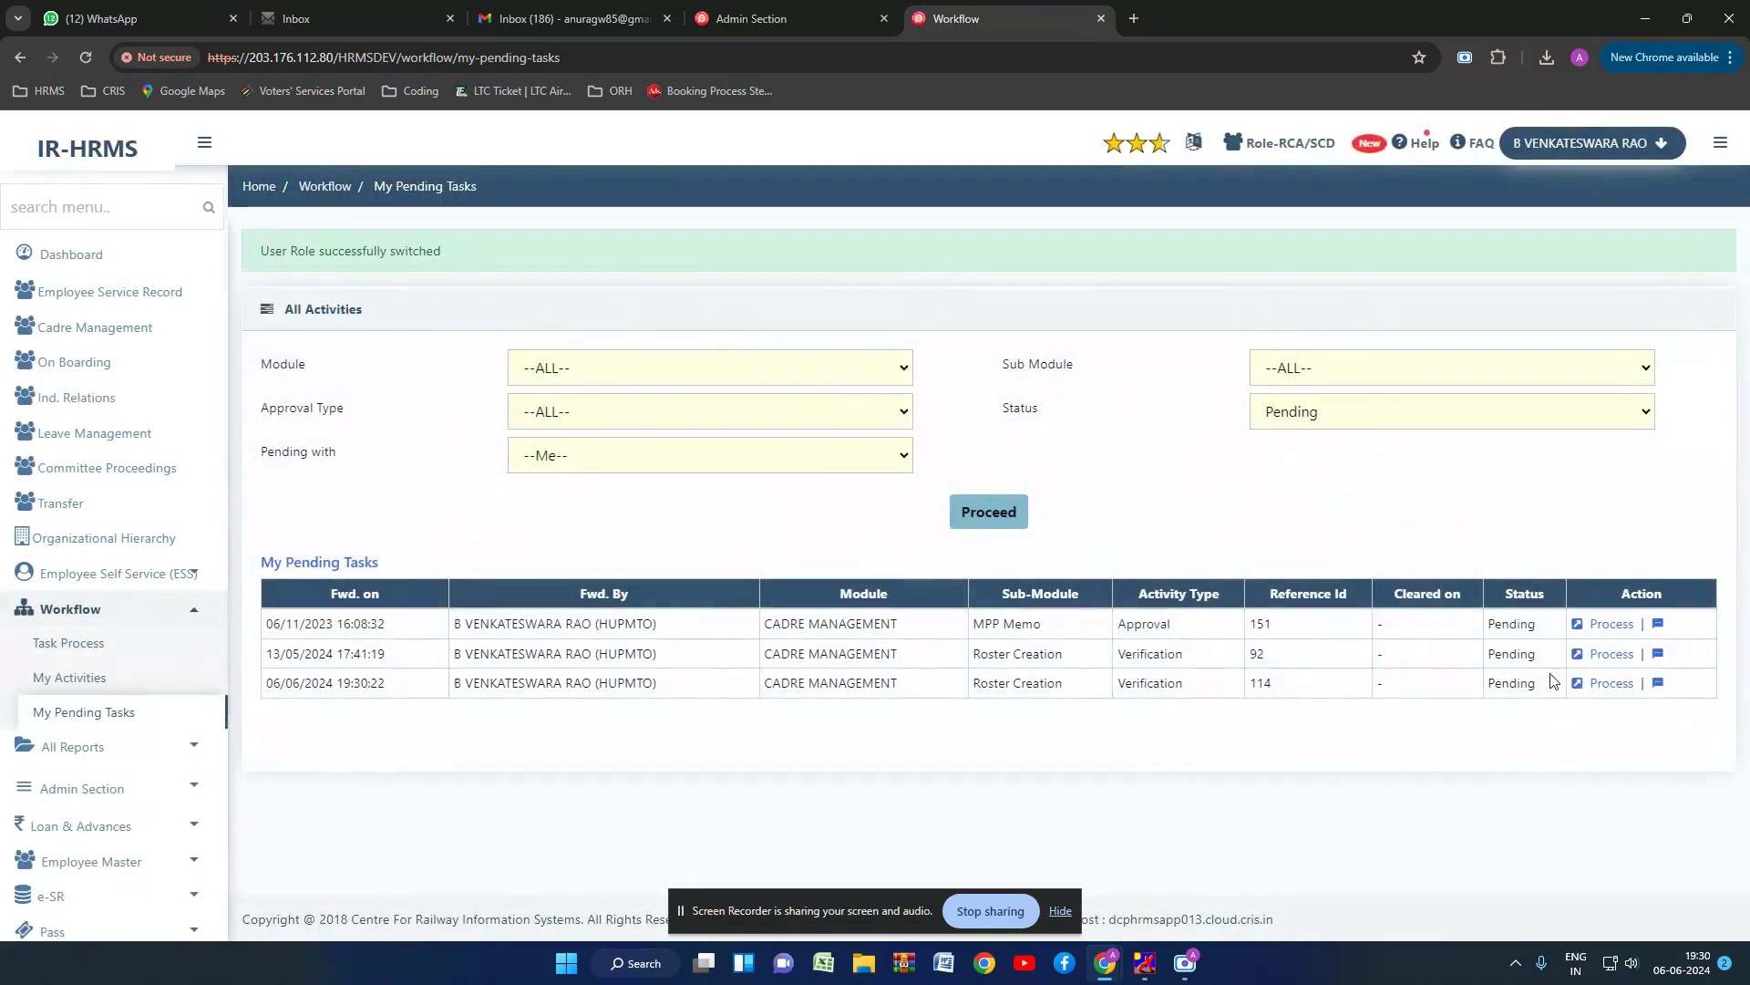
left_click(1614, 685)
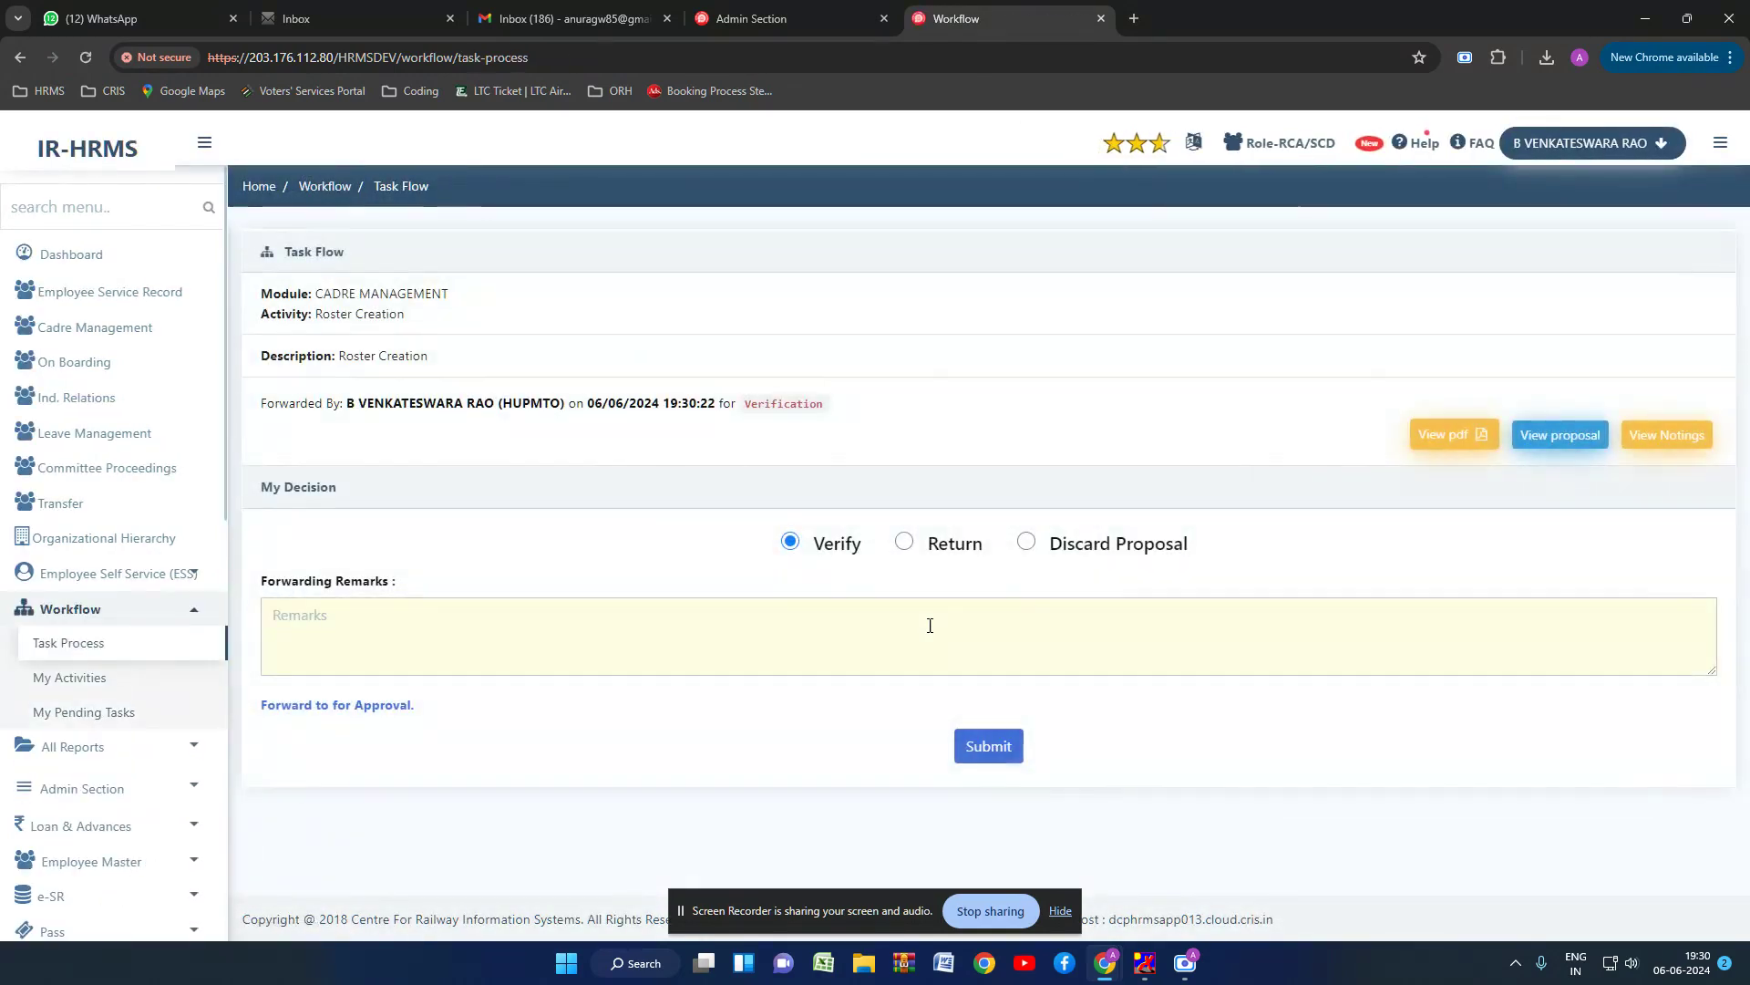
type(";;.")
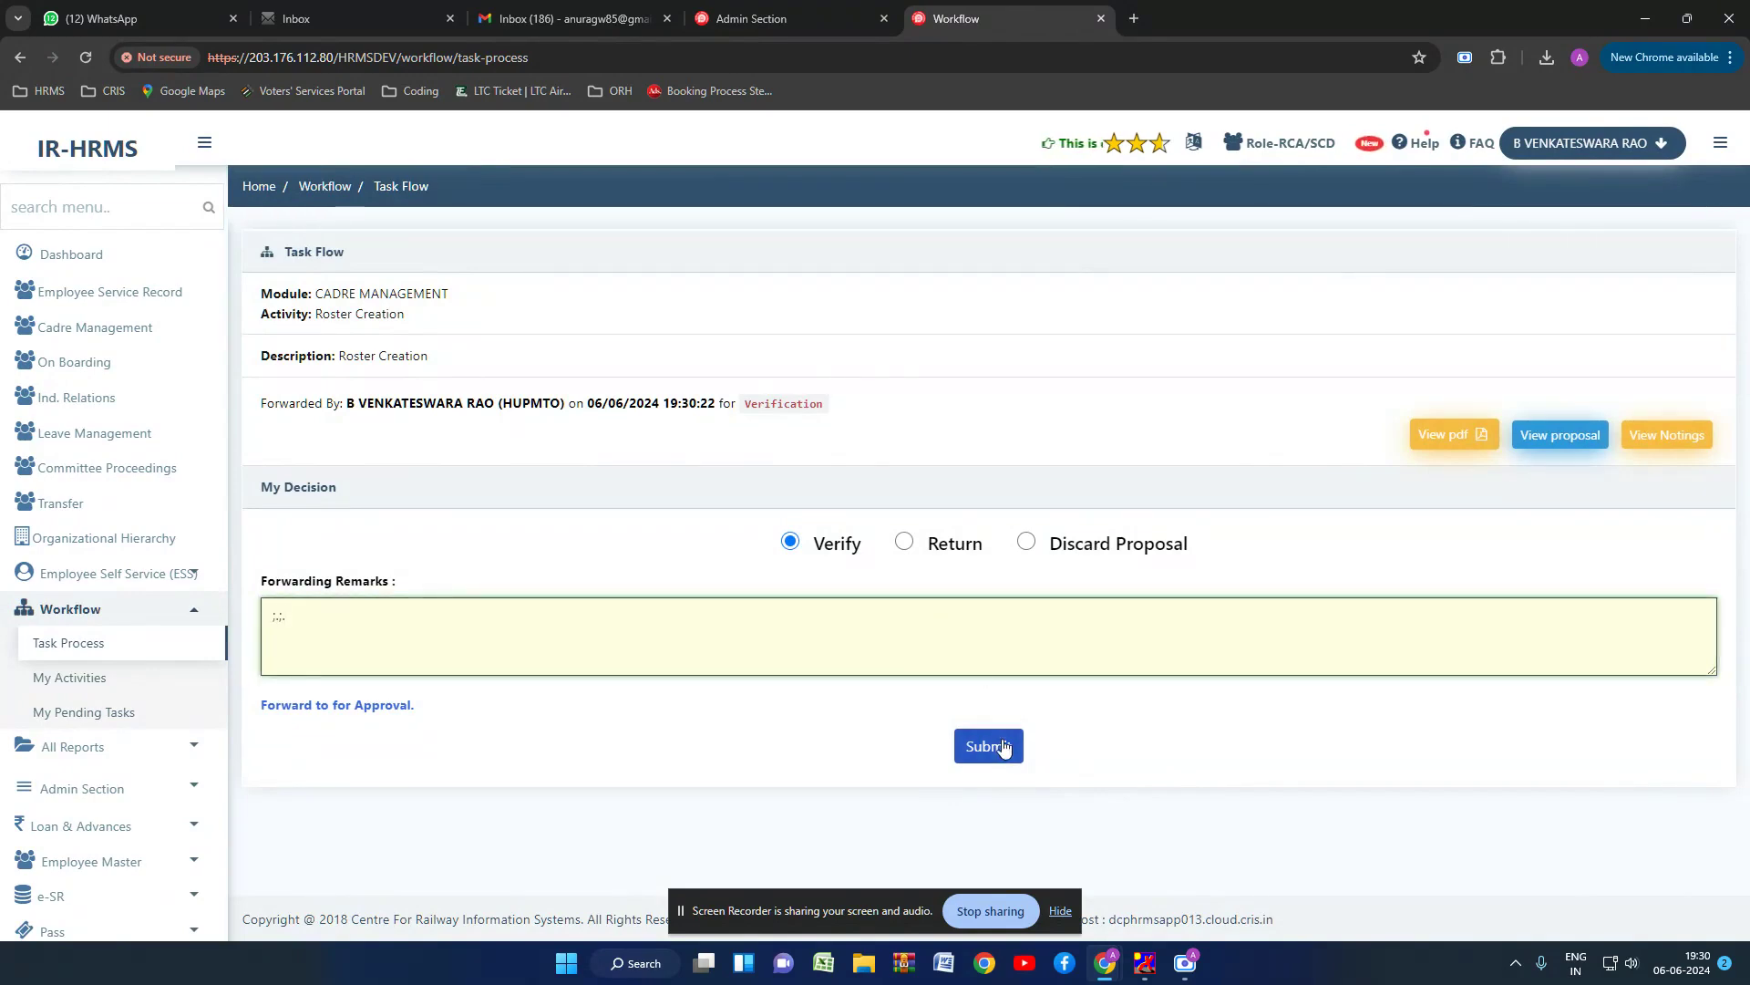
left_click(1003, 749)
left_click(1051, 240)
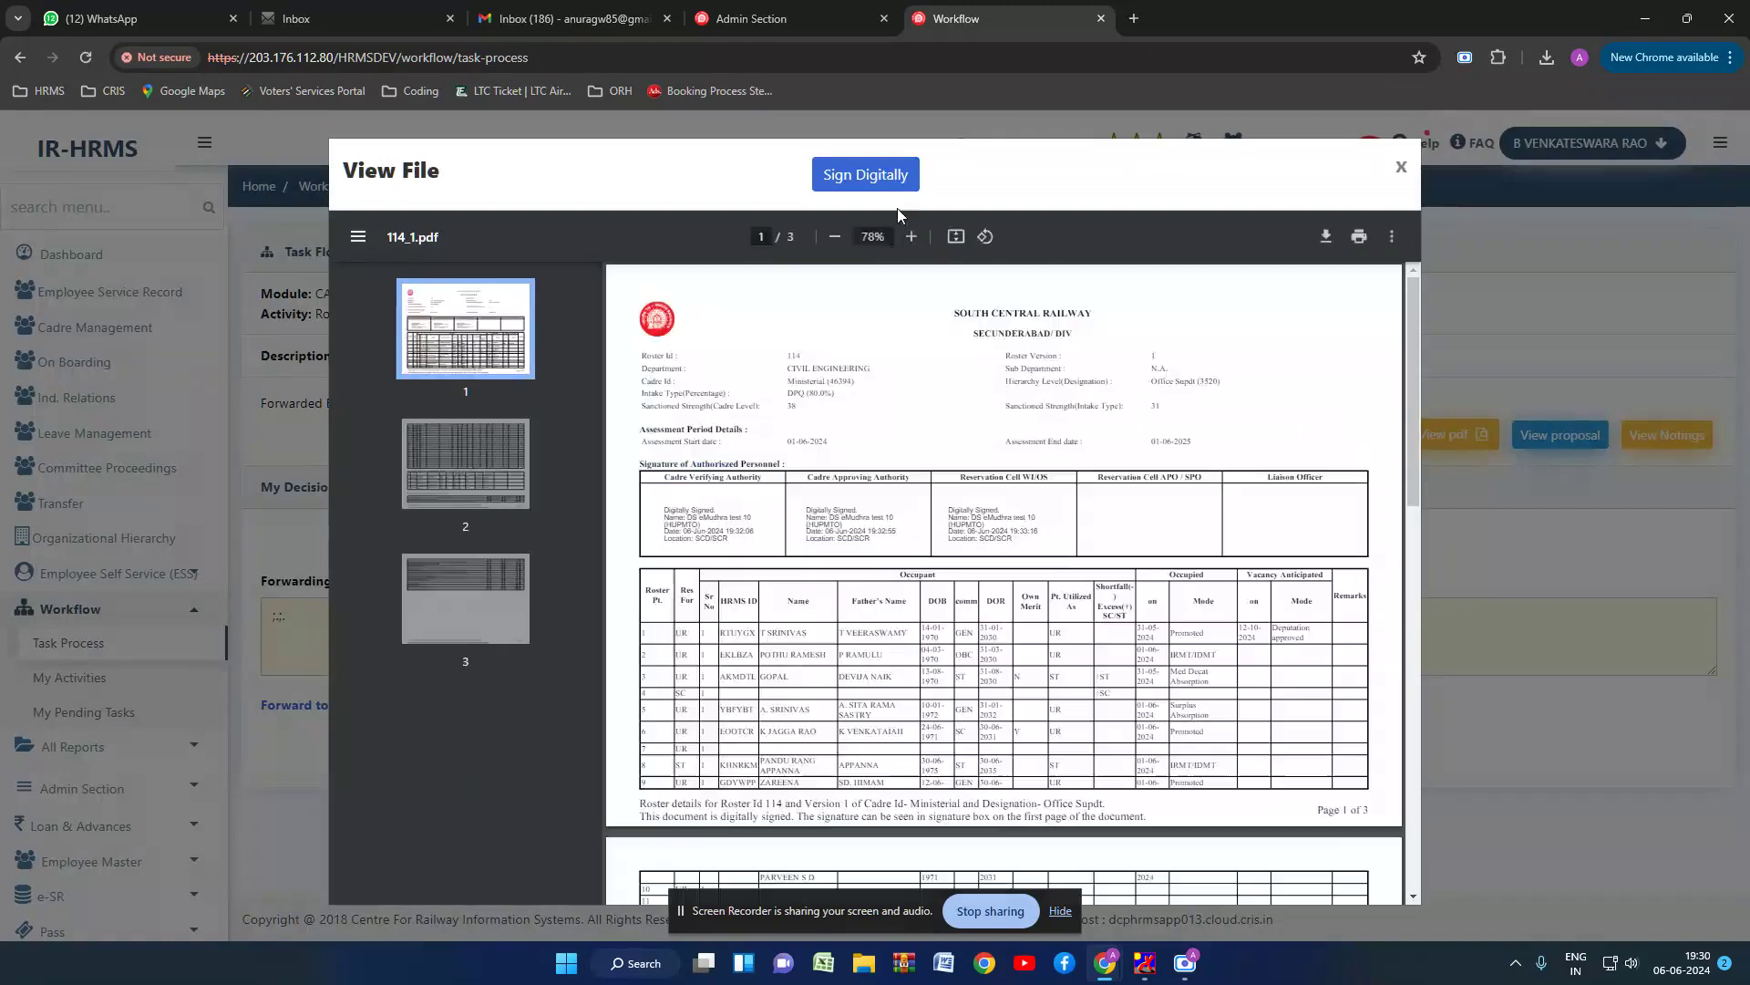
Digitally sign roster 114's PDF in the Reservation Cell APO/SPO box and close it
left_click(903, 175)
left_click(1050, 253)
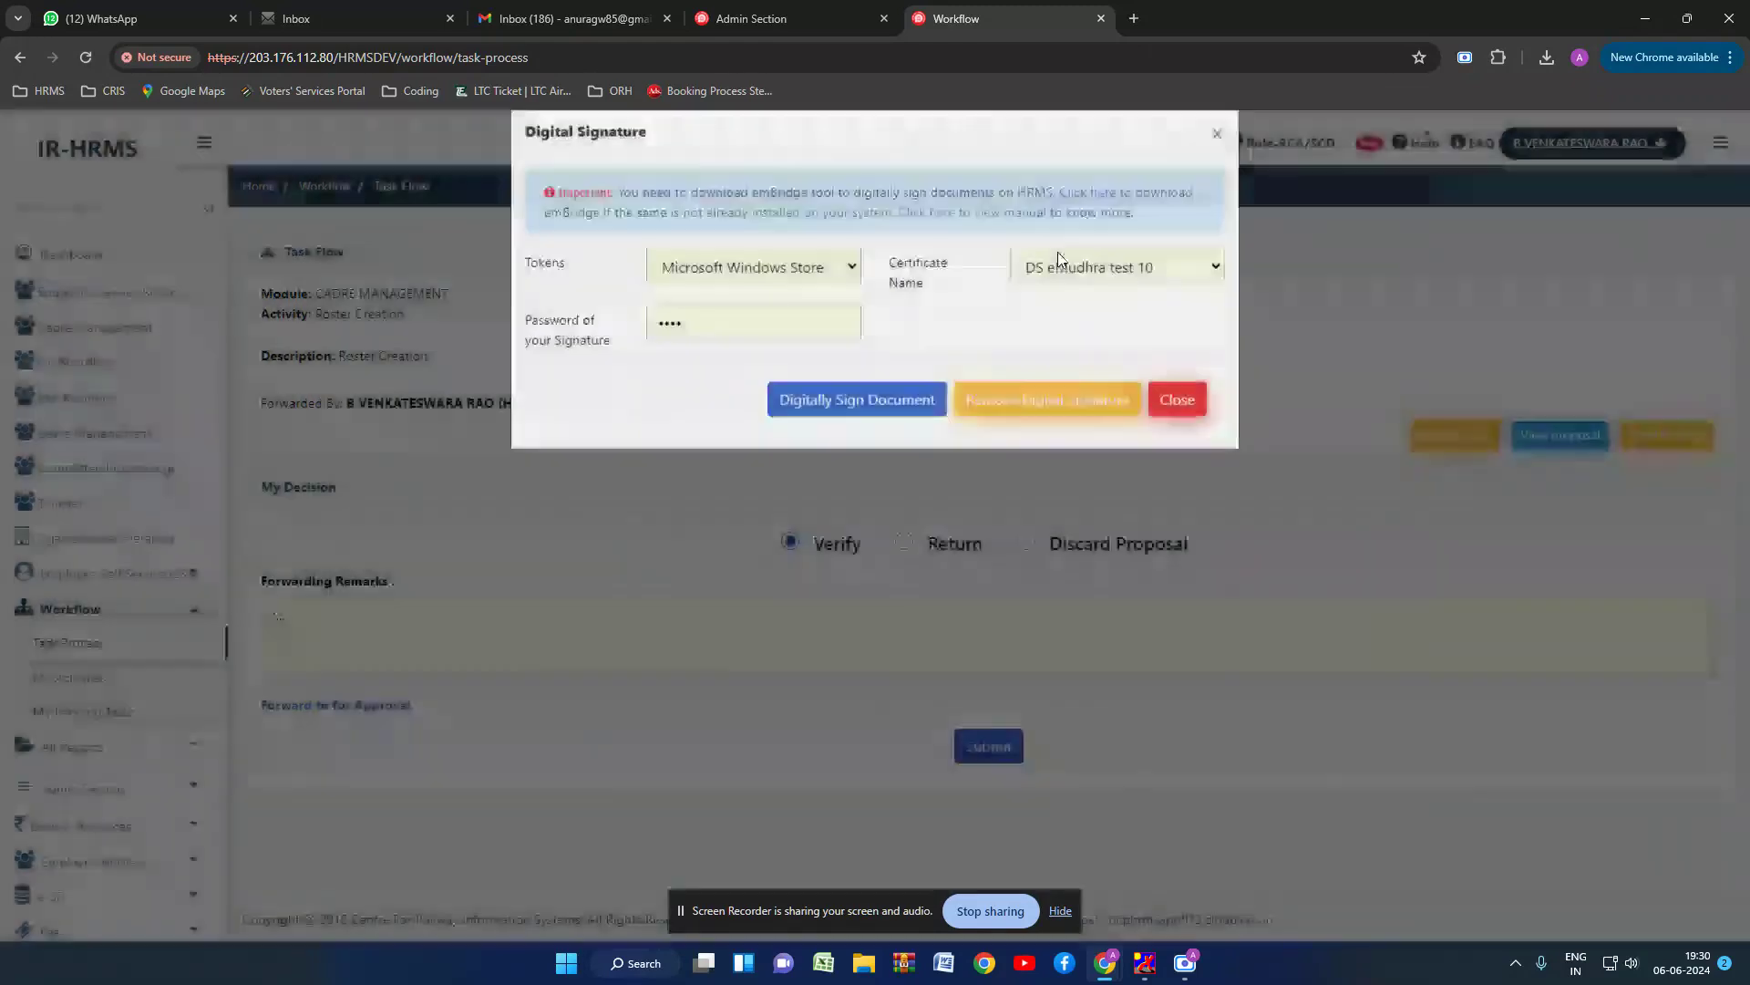
left_click(893, 427)
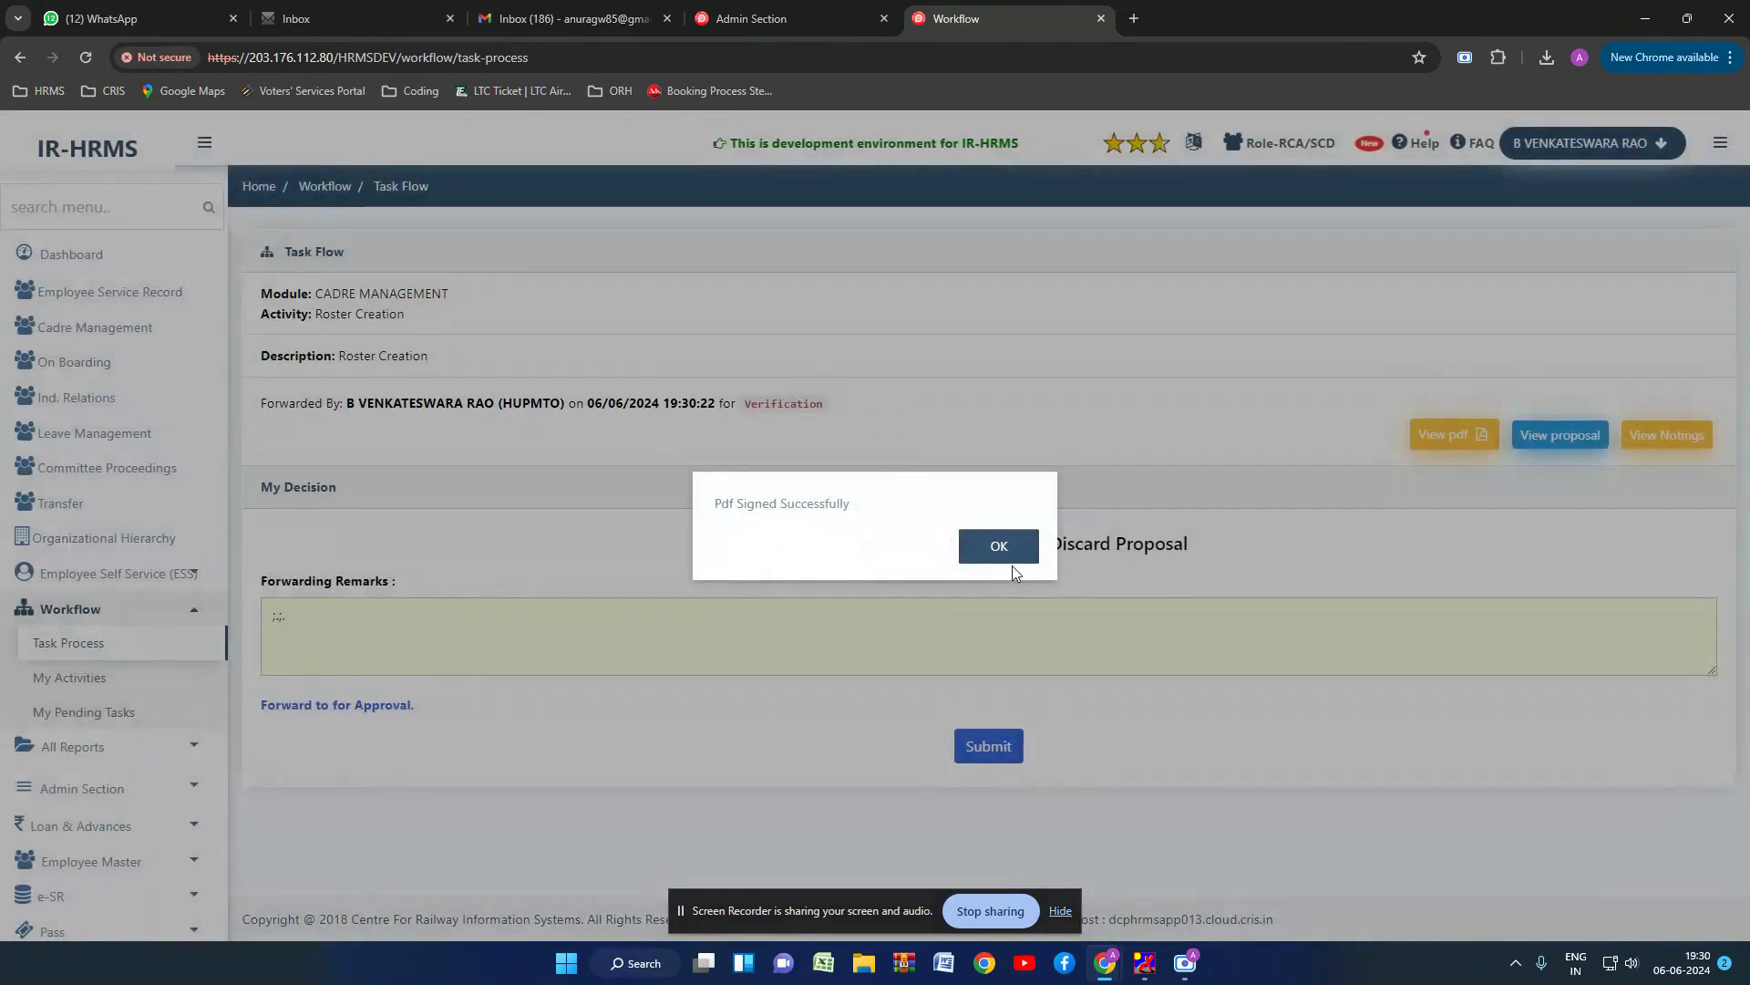
left_click(1009, 558)
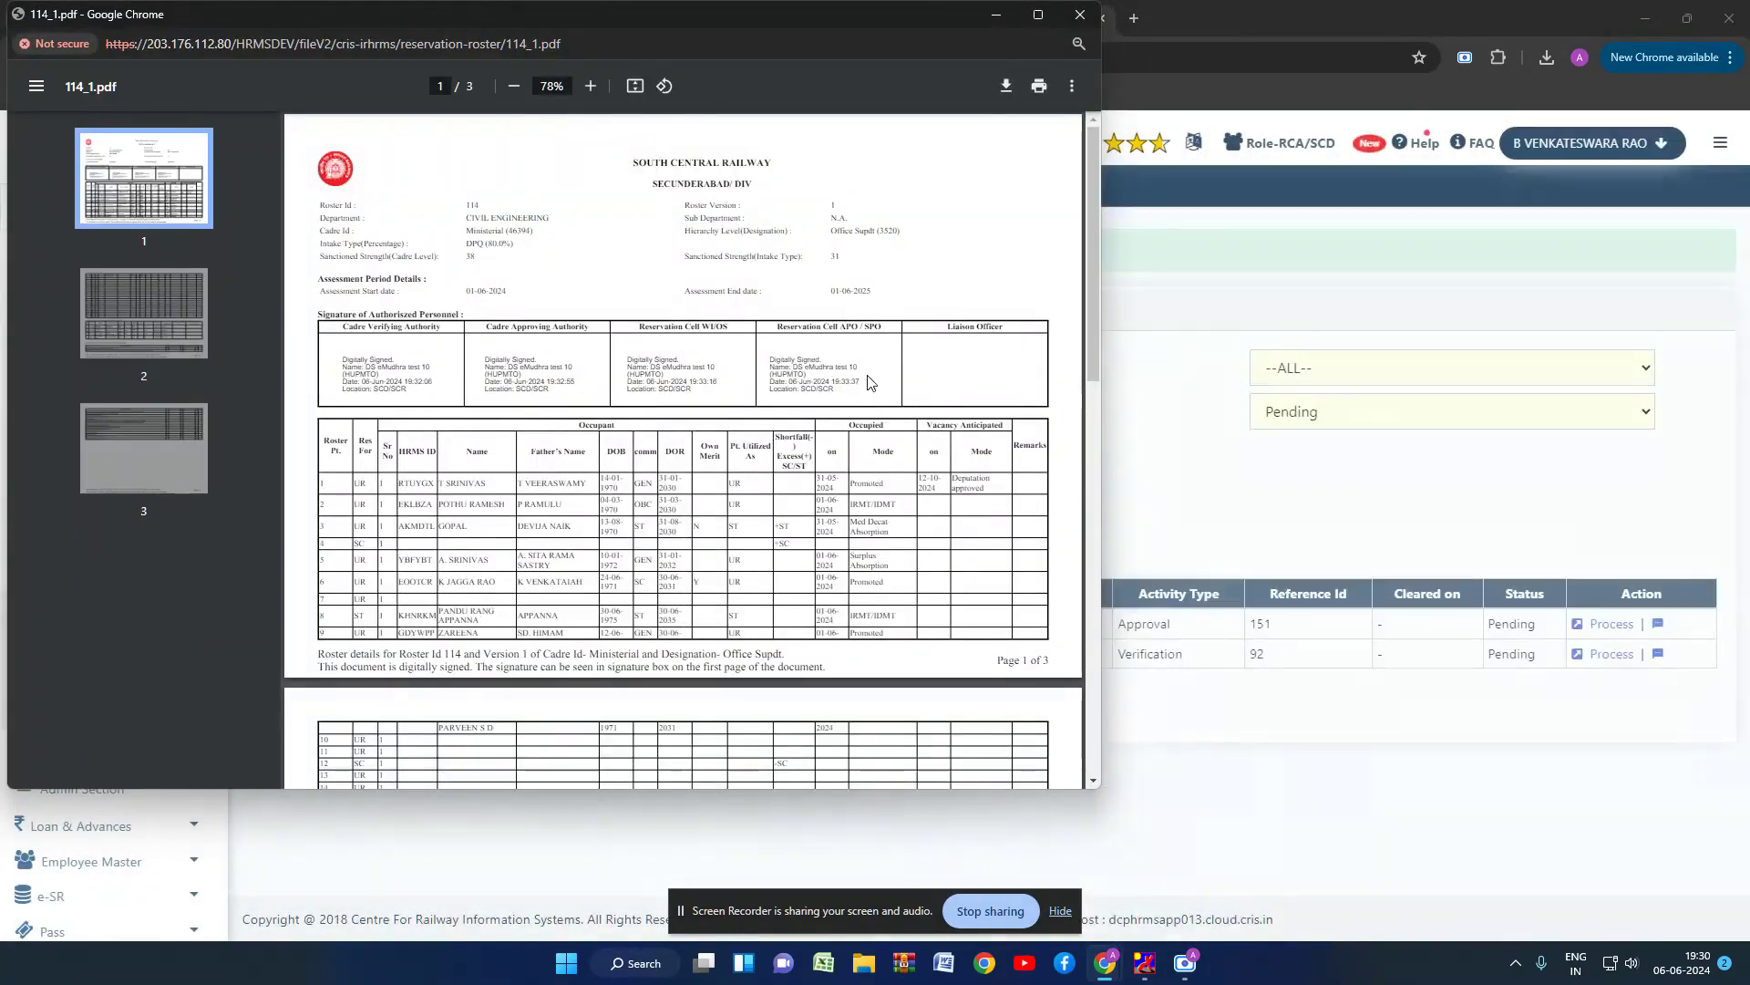
left_click(1083, 15)
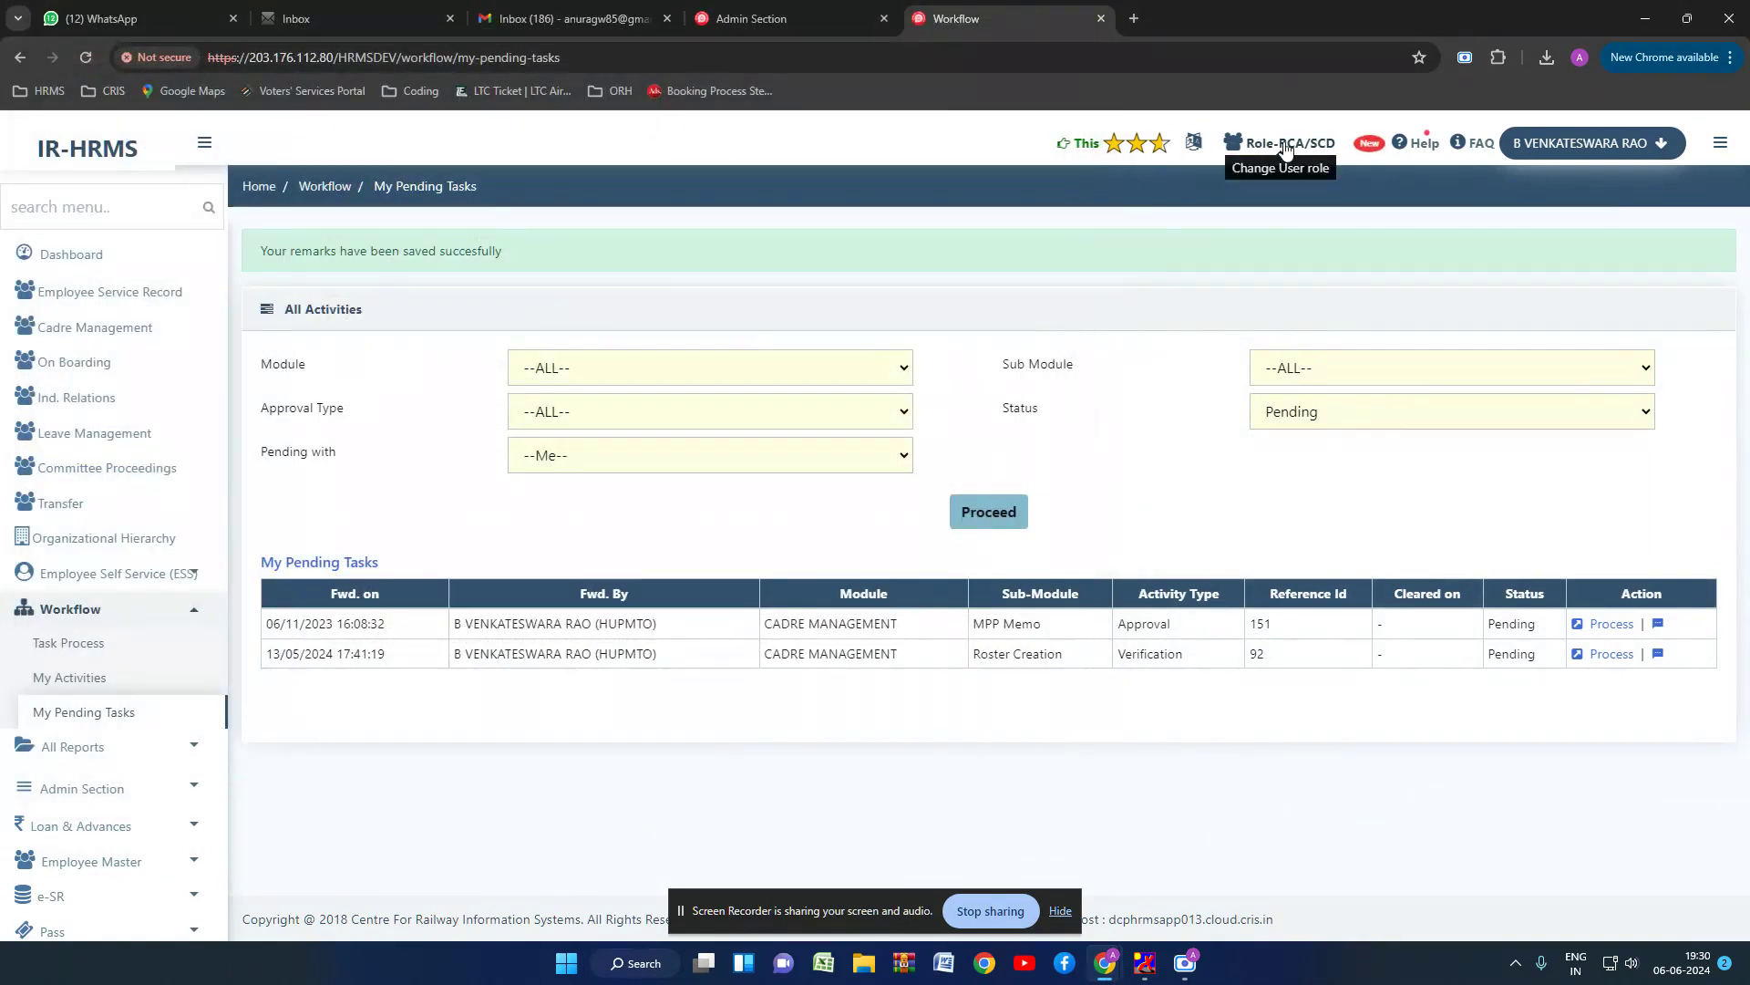
As LO, open roster 114 and submit its approval with remarks 'hjklkhl'
left_click(1281, 143)
scroll(1174, 319, "down", 2)
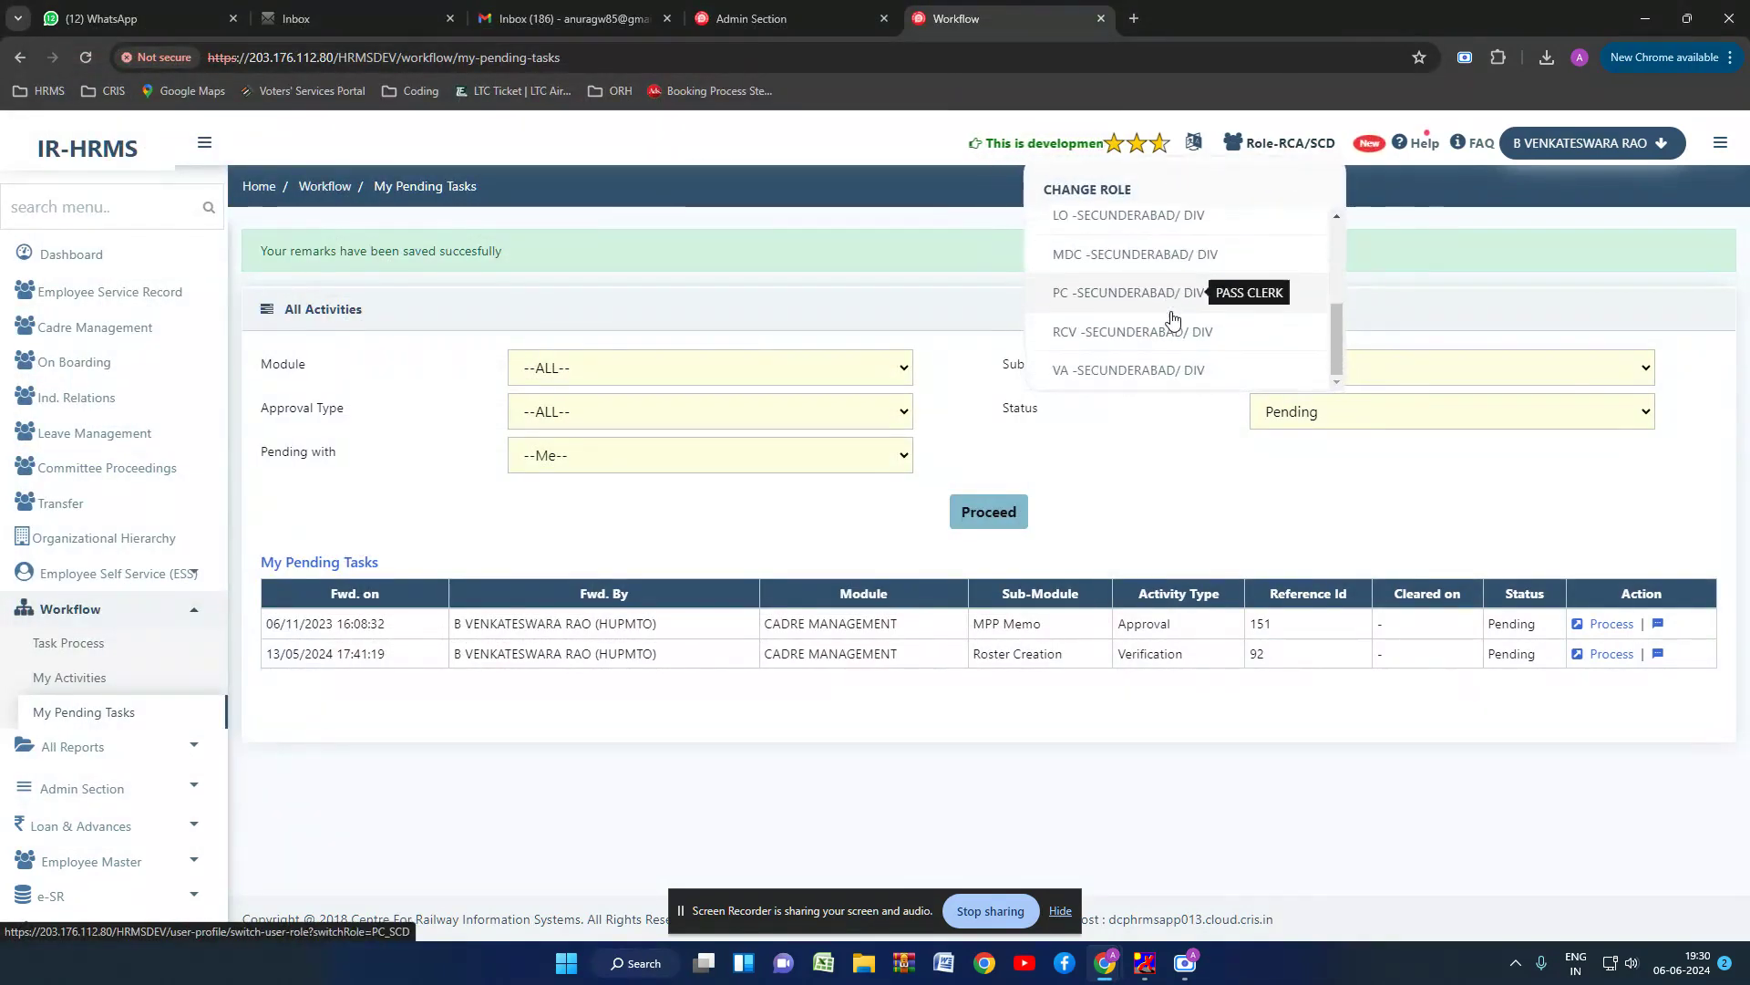
left_click(1158, 239)
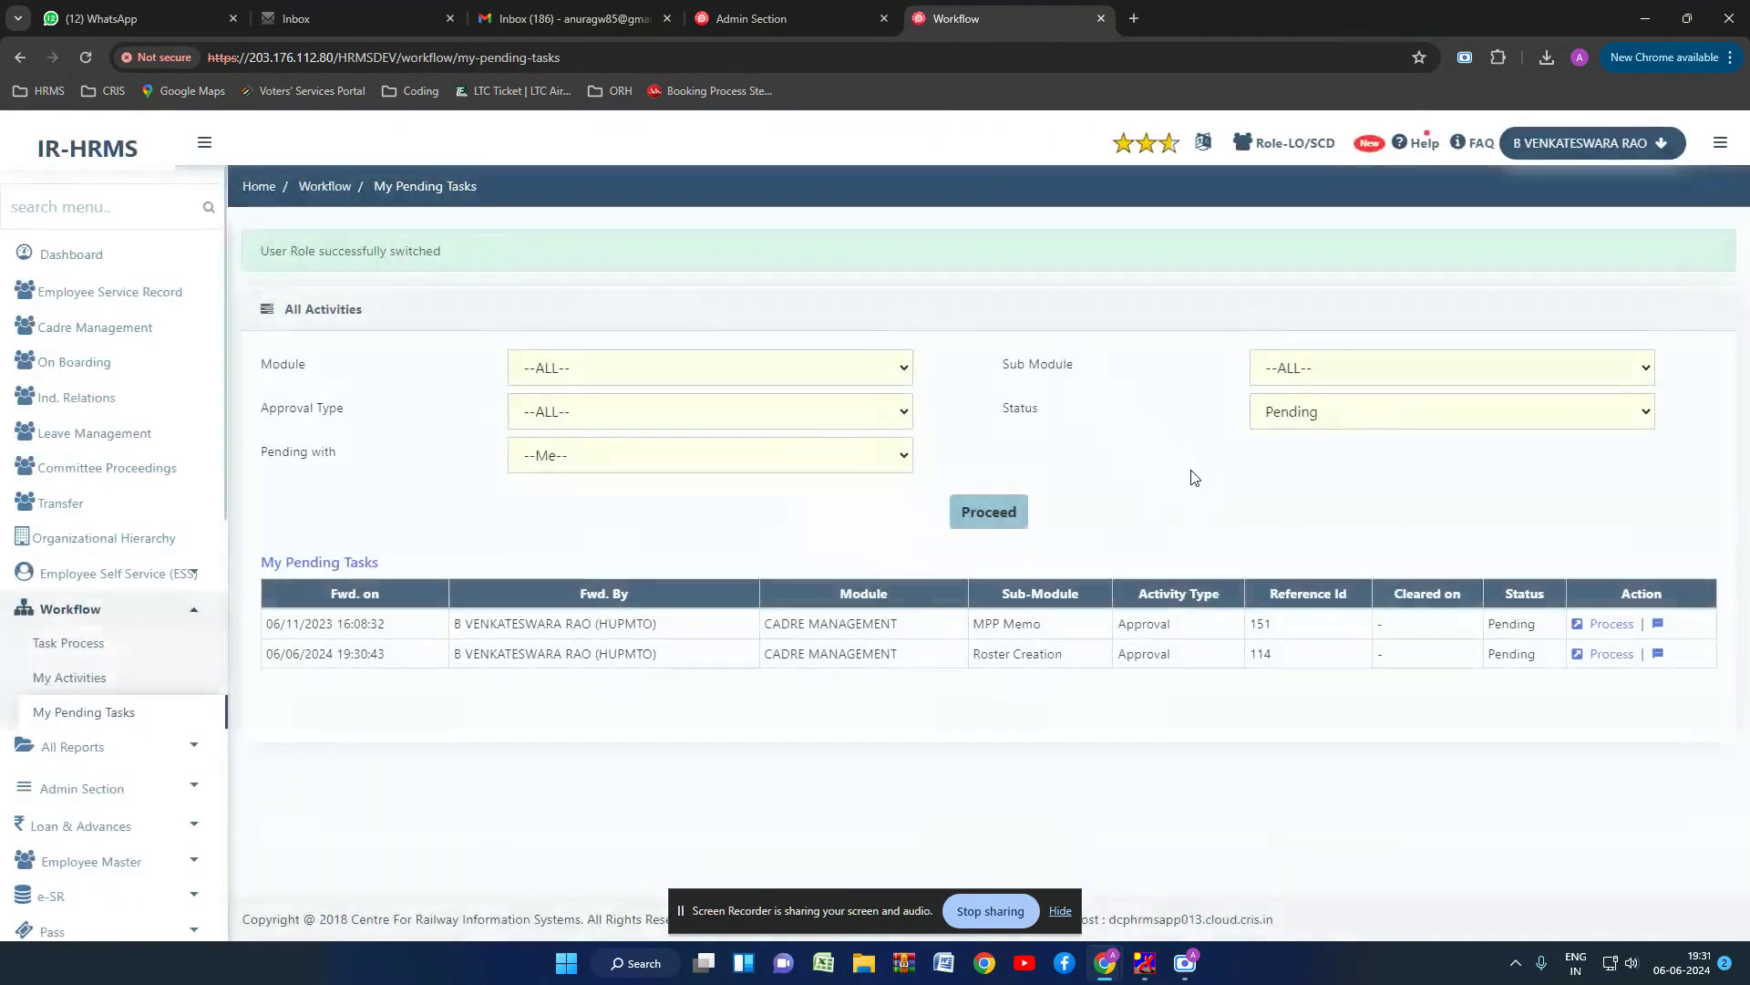
left_click(1584, 655)
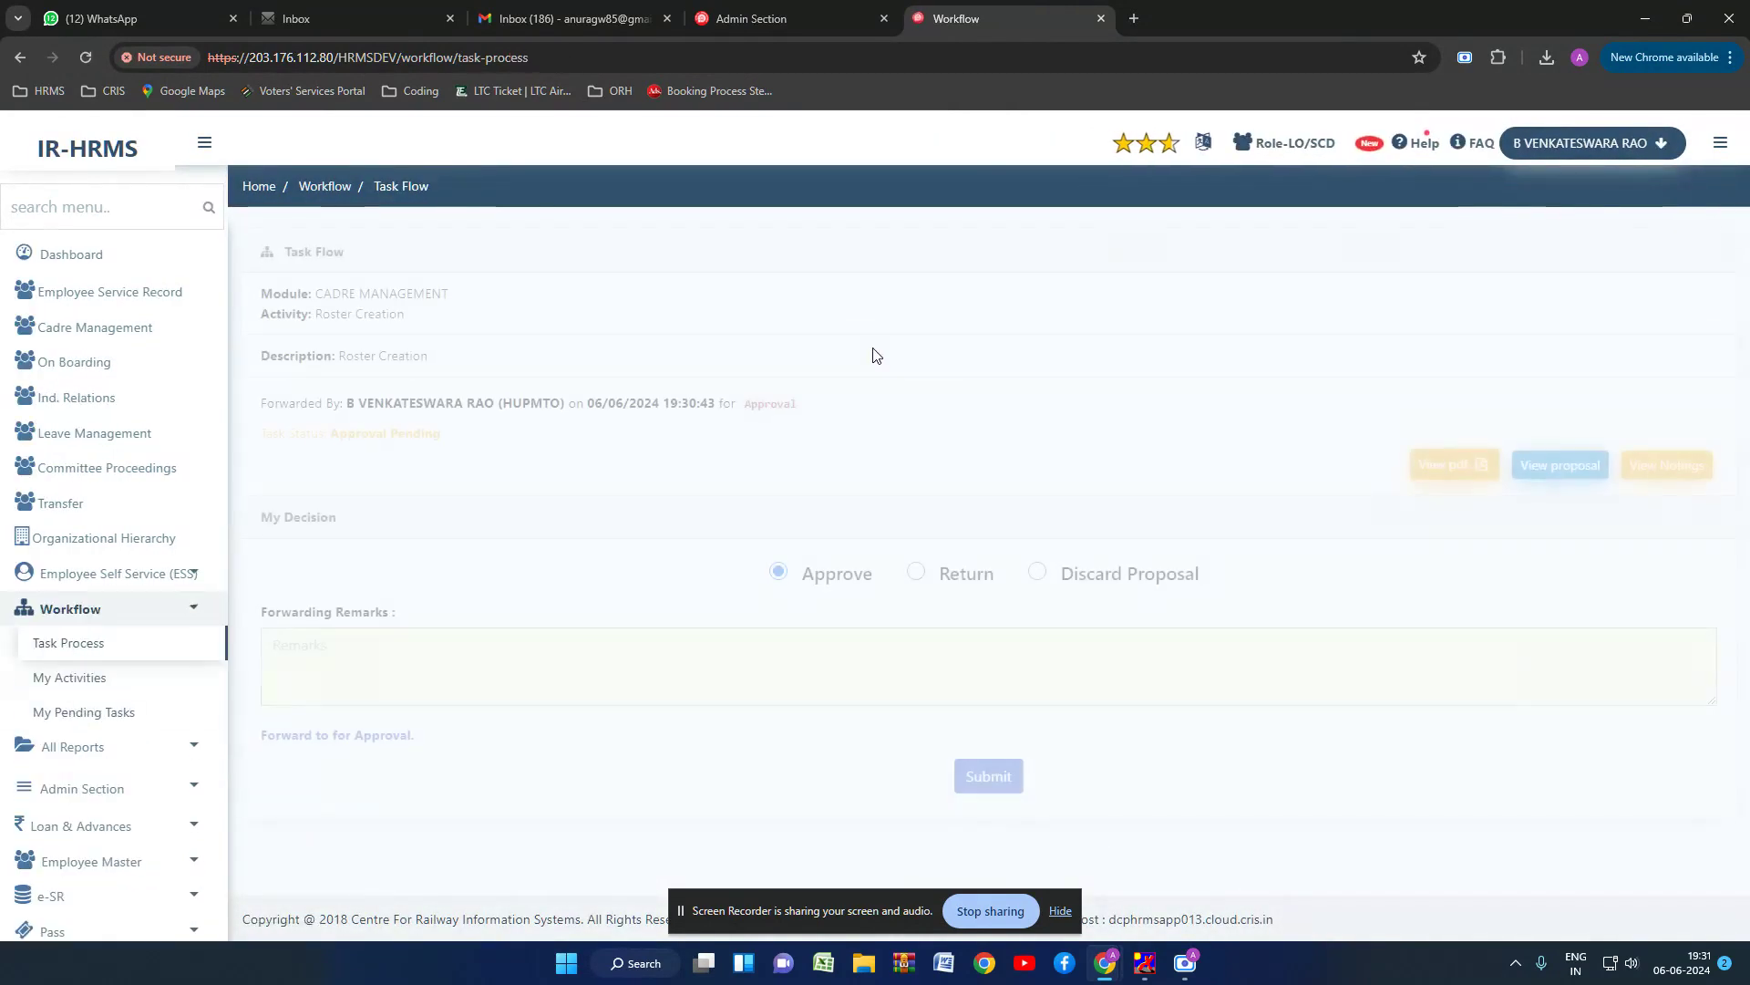
left_click(593, 665)
type("hjklkhl")
left_click(974, 780)
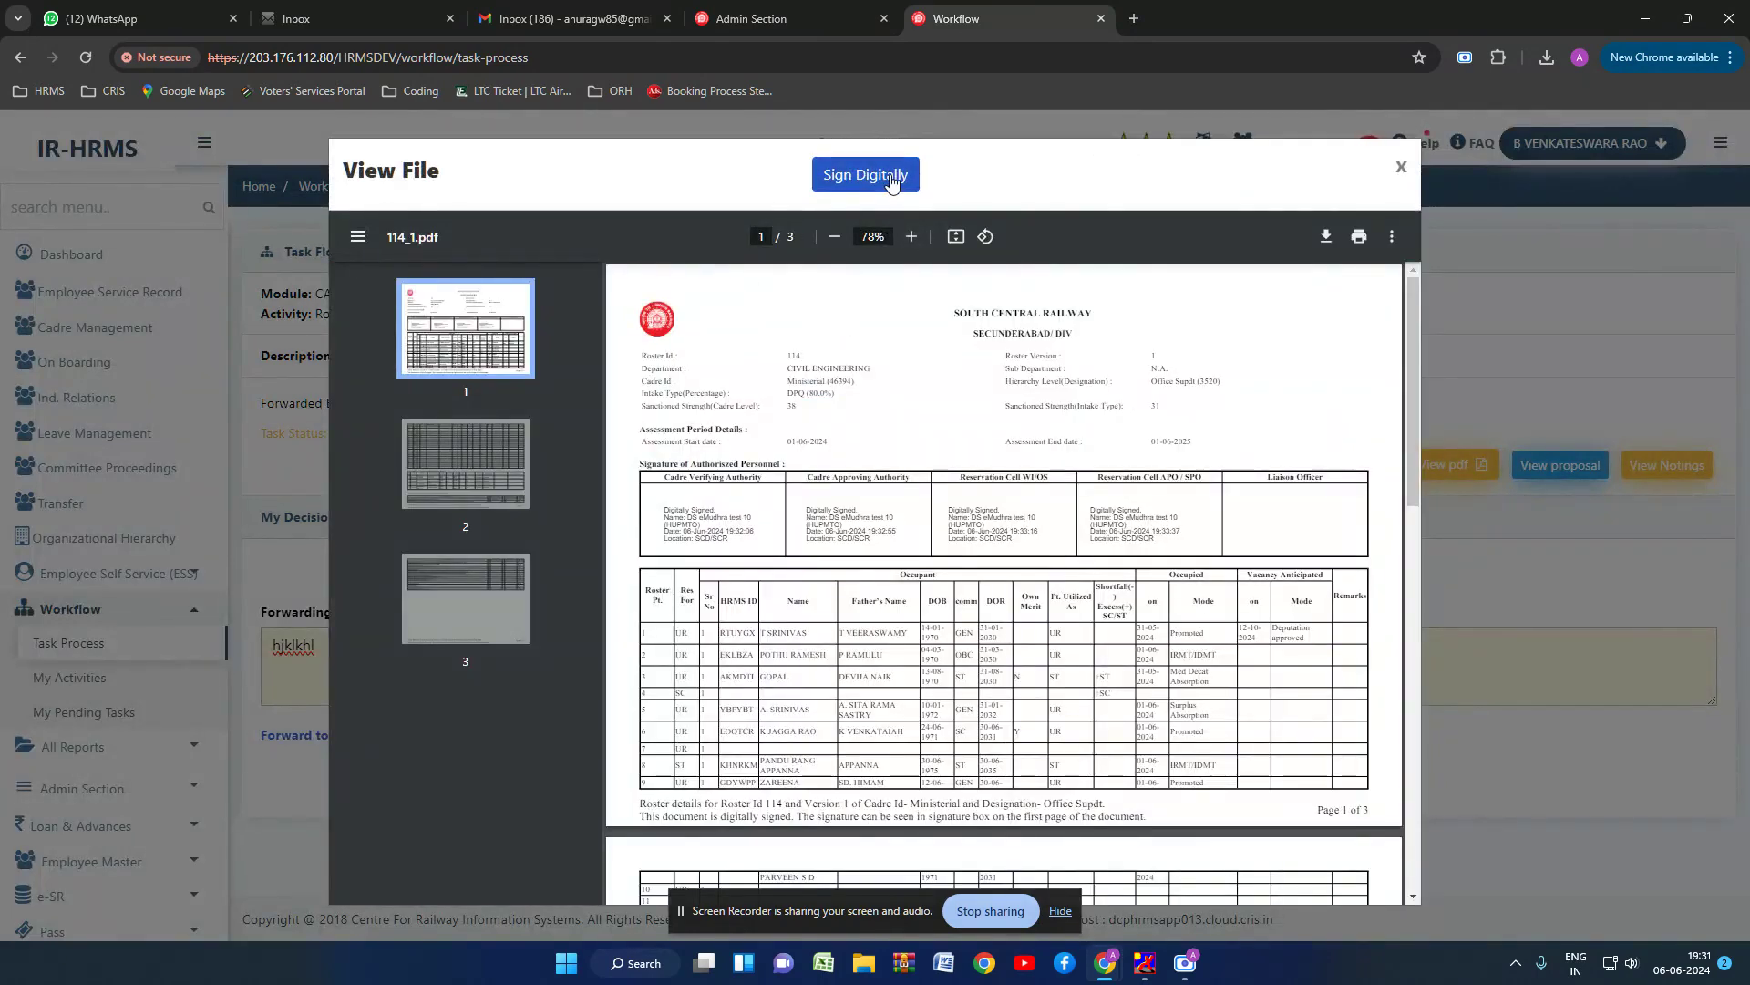
Digitally sign the roster 114 PDF with the chosen certificate and close it
left_click(890, 178)
left_click(1045, 250)
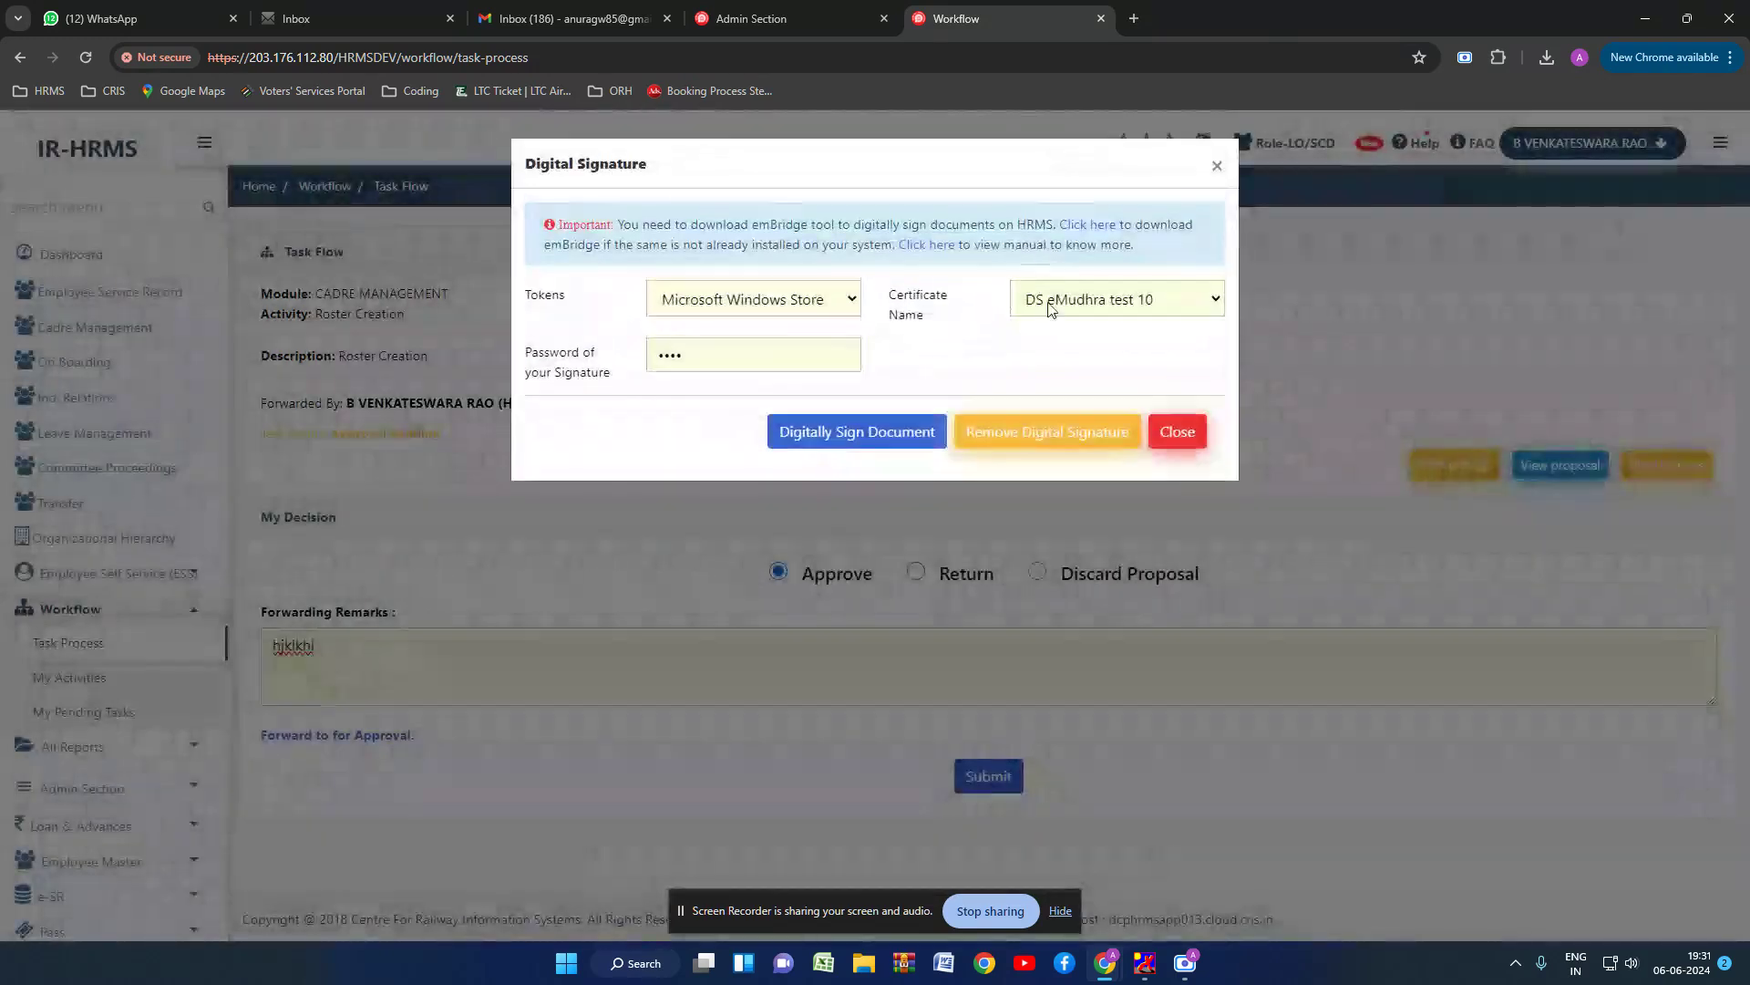
left_click(892, 434)
left_click(1005, 545)
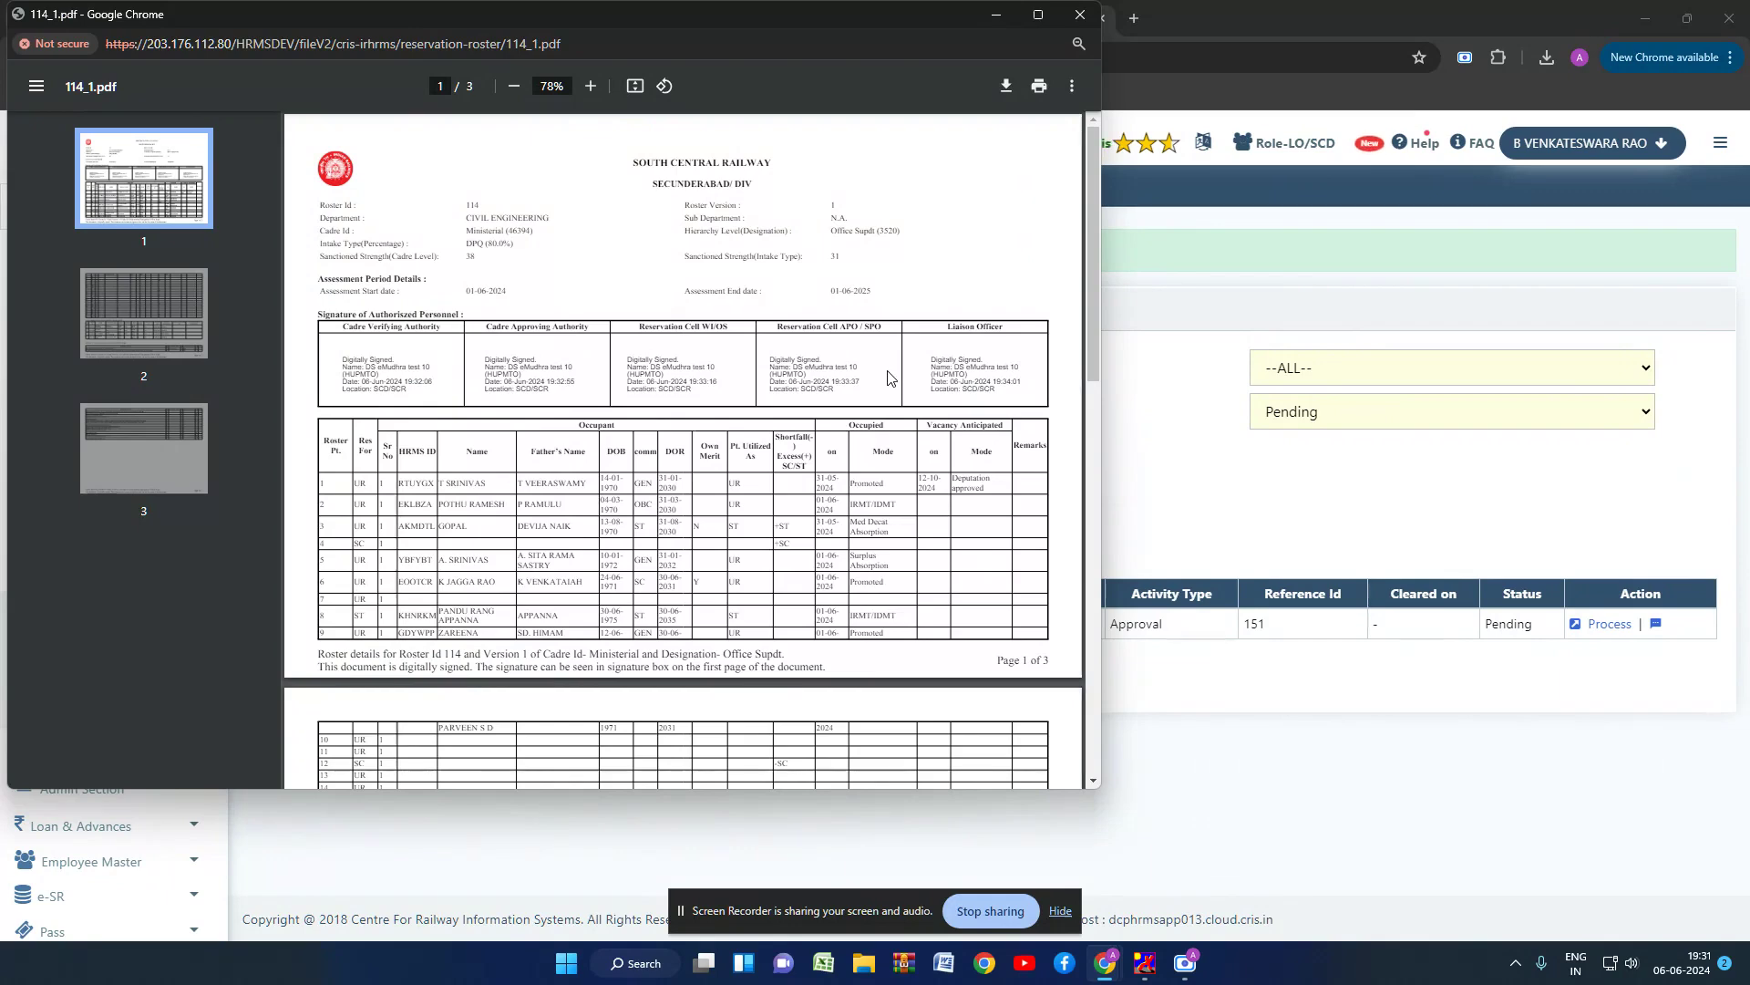
left_click(1081, 14)
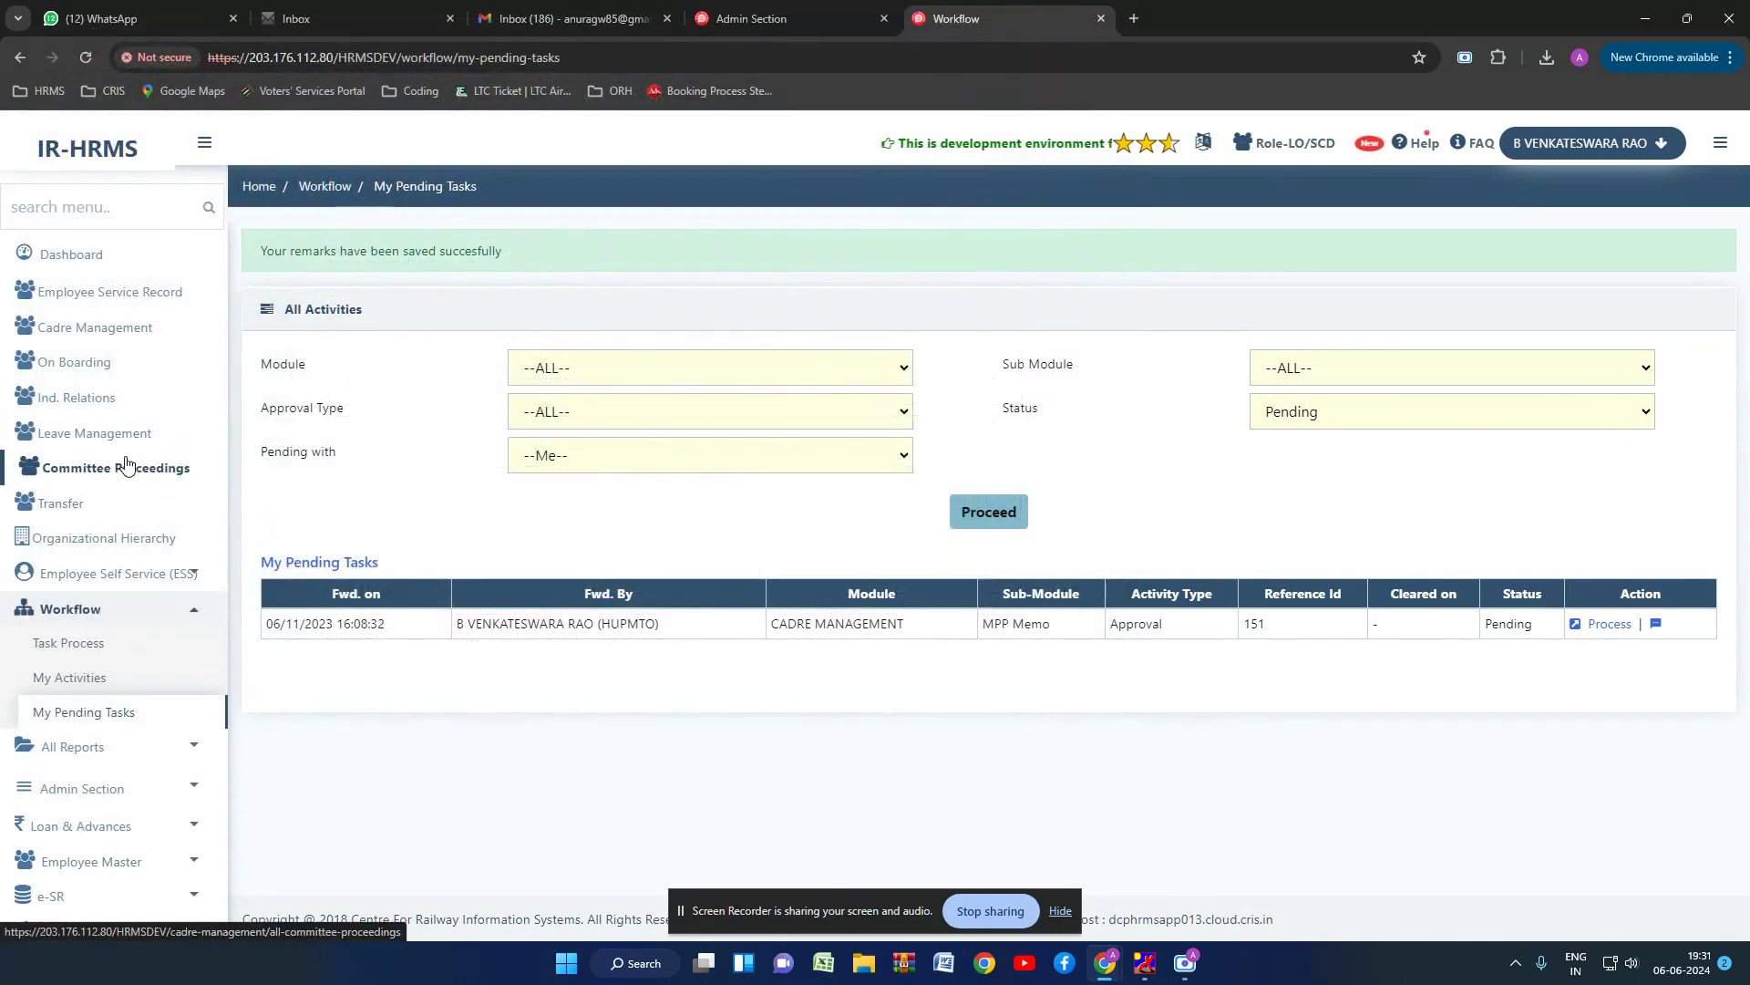
List all rosters under Cadre Management > Manage Reservation Rosters to find roster 114 Approved
left_click(115, 336)
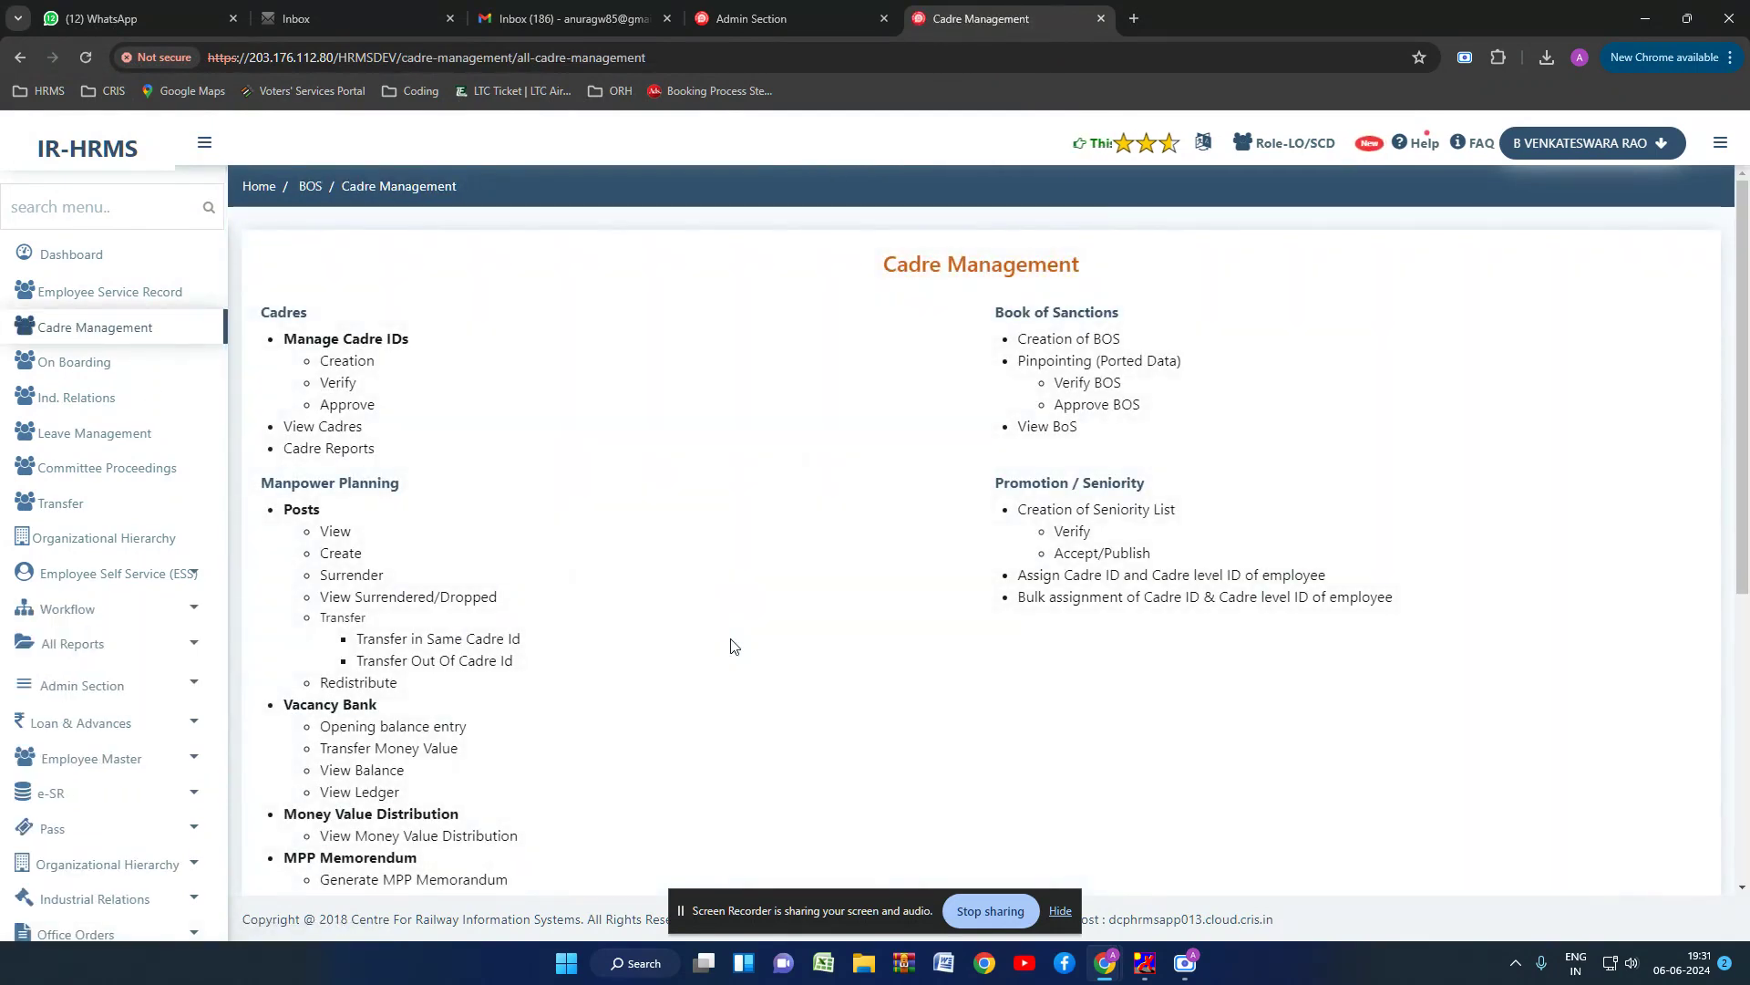
scroll(734, 646, "down", 1)
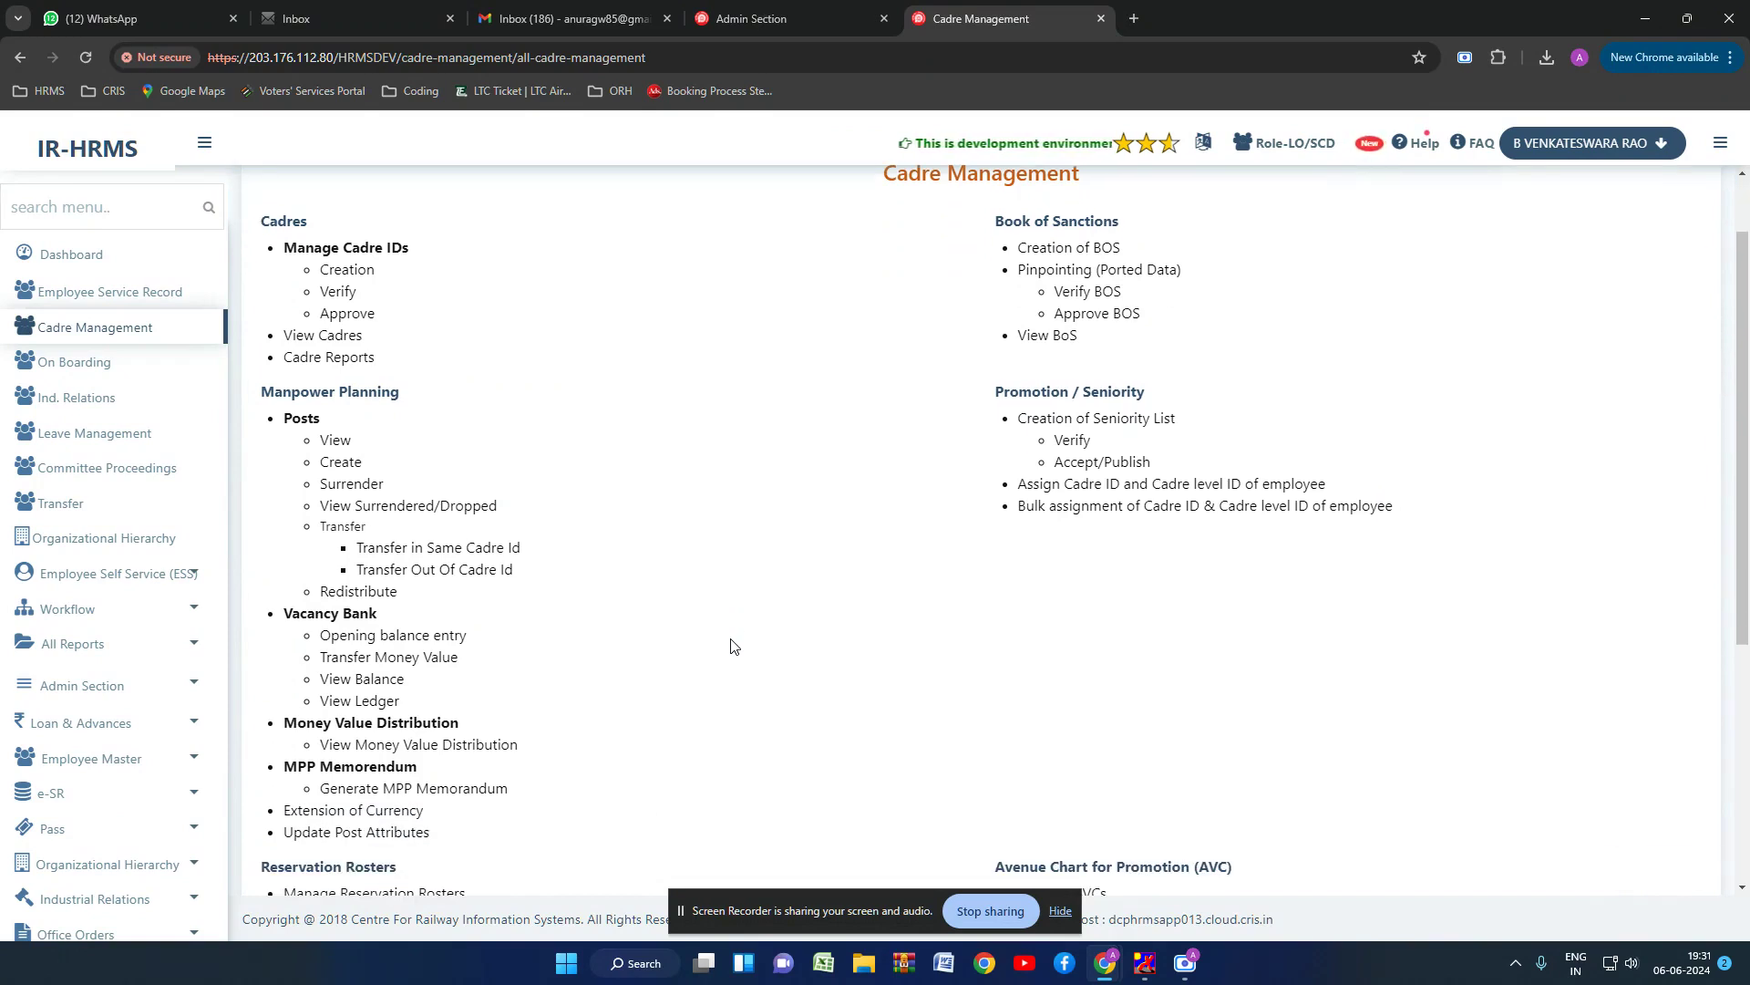
scroll(734, 646, "down", 2)
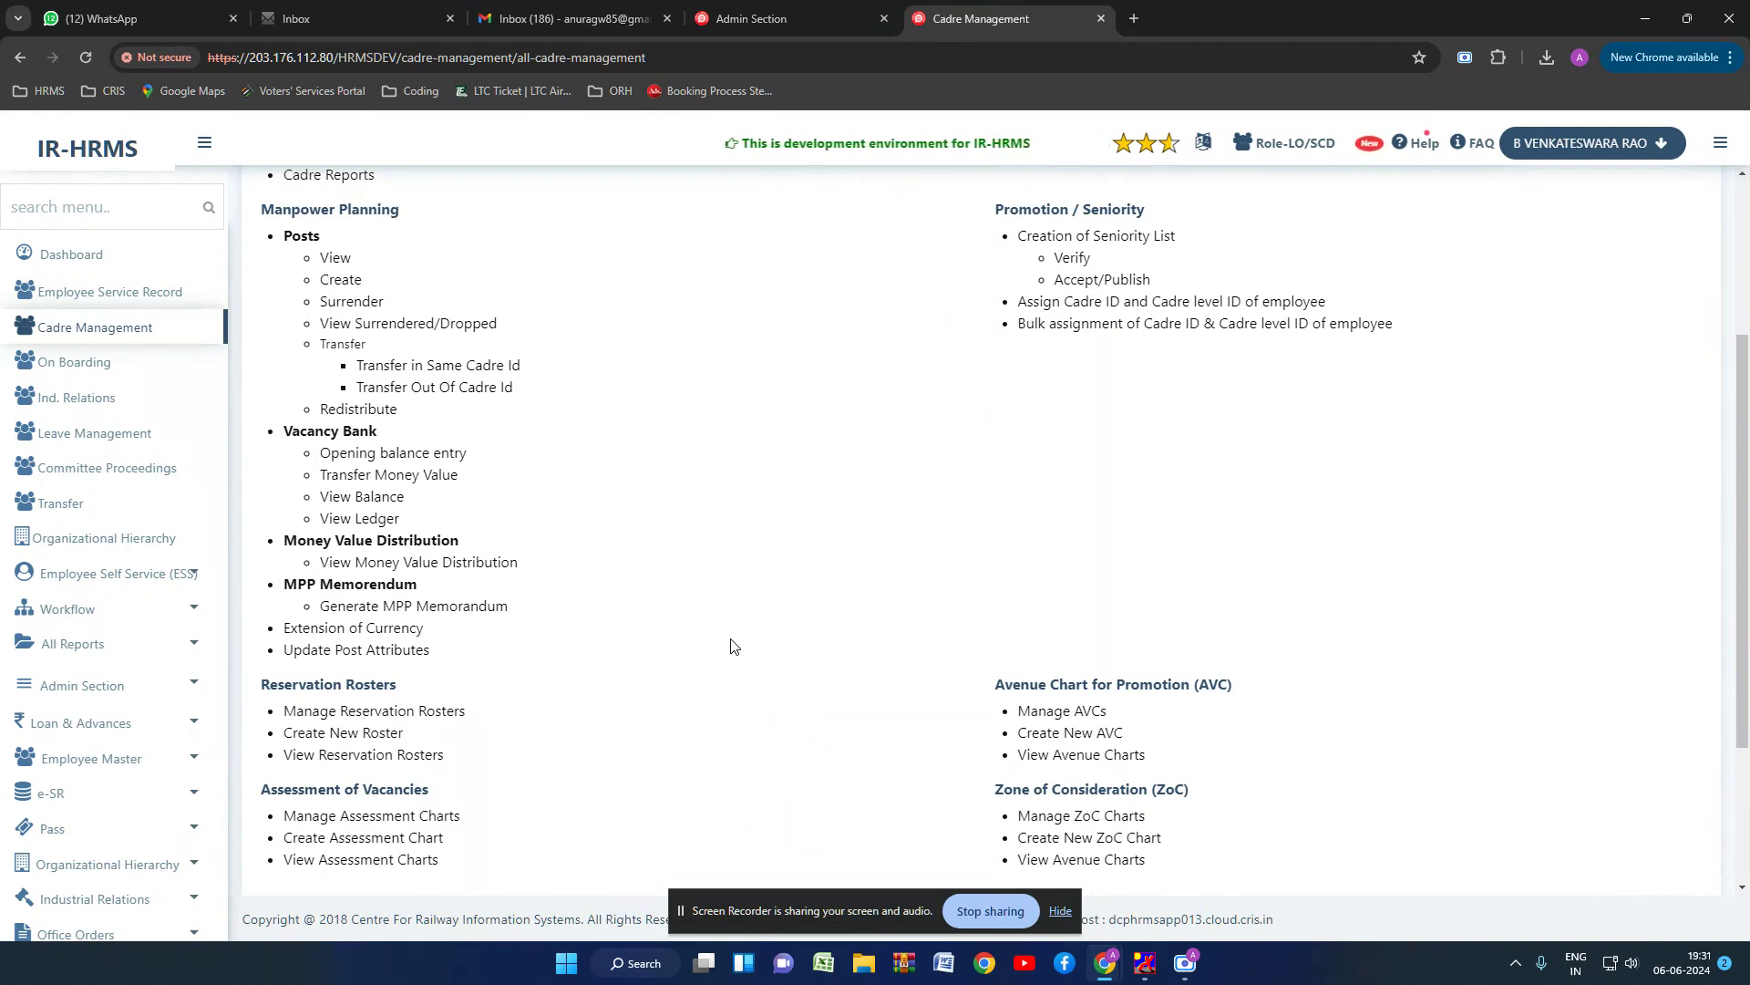
left_click(439, 711)
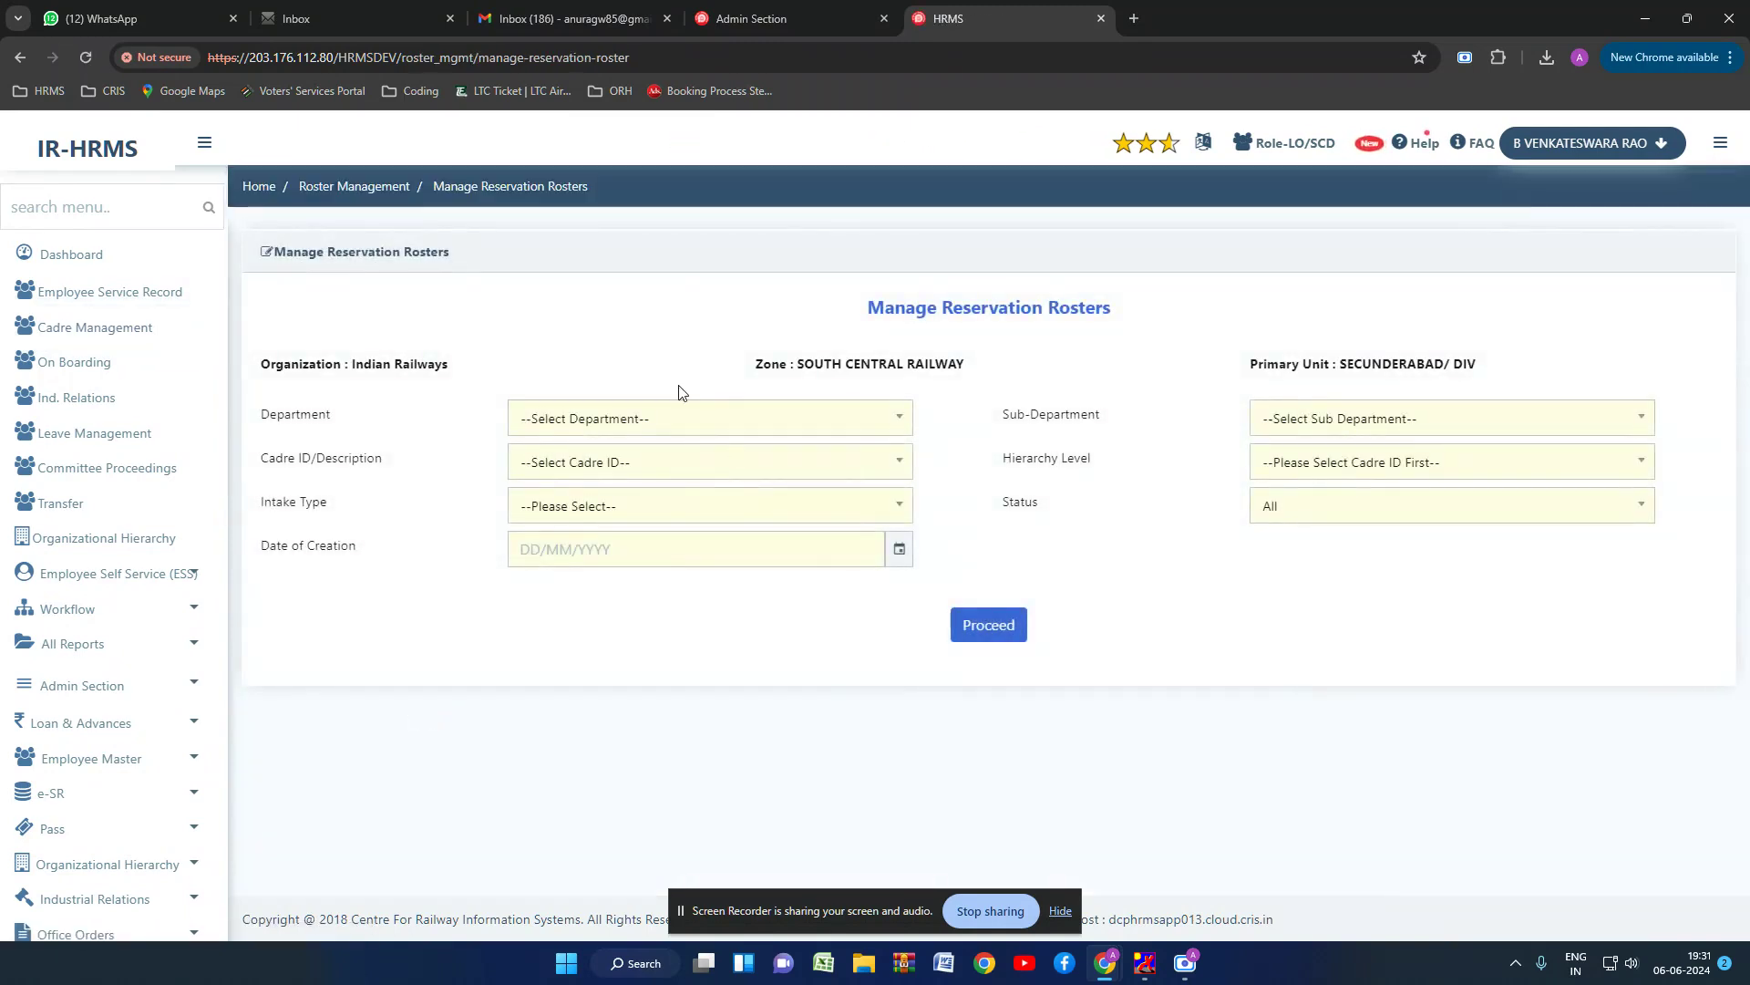
left_click(982, 629)
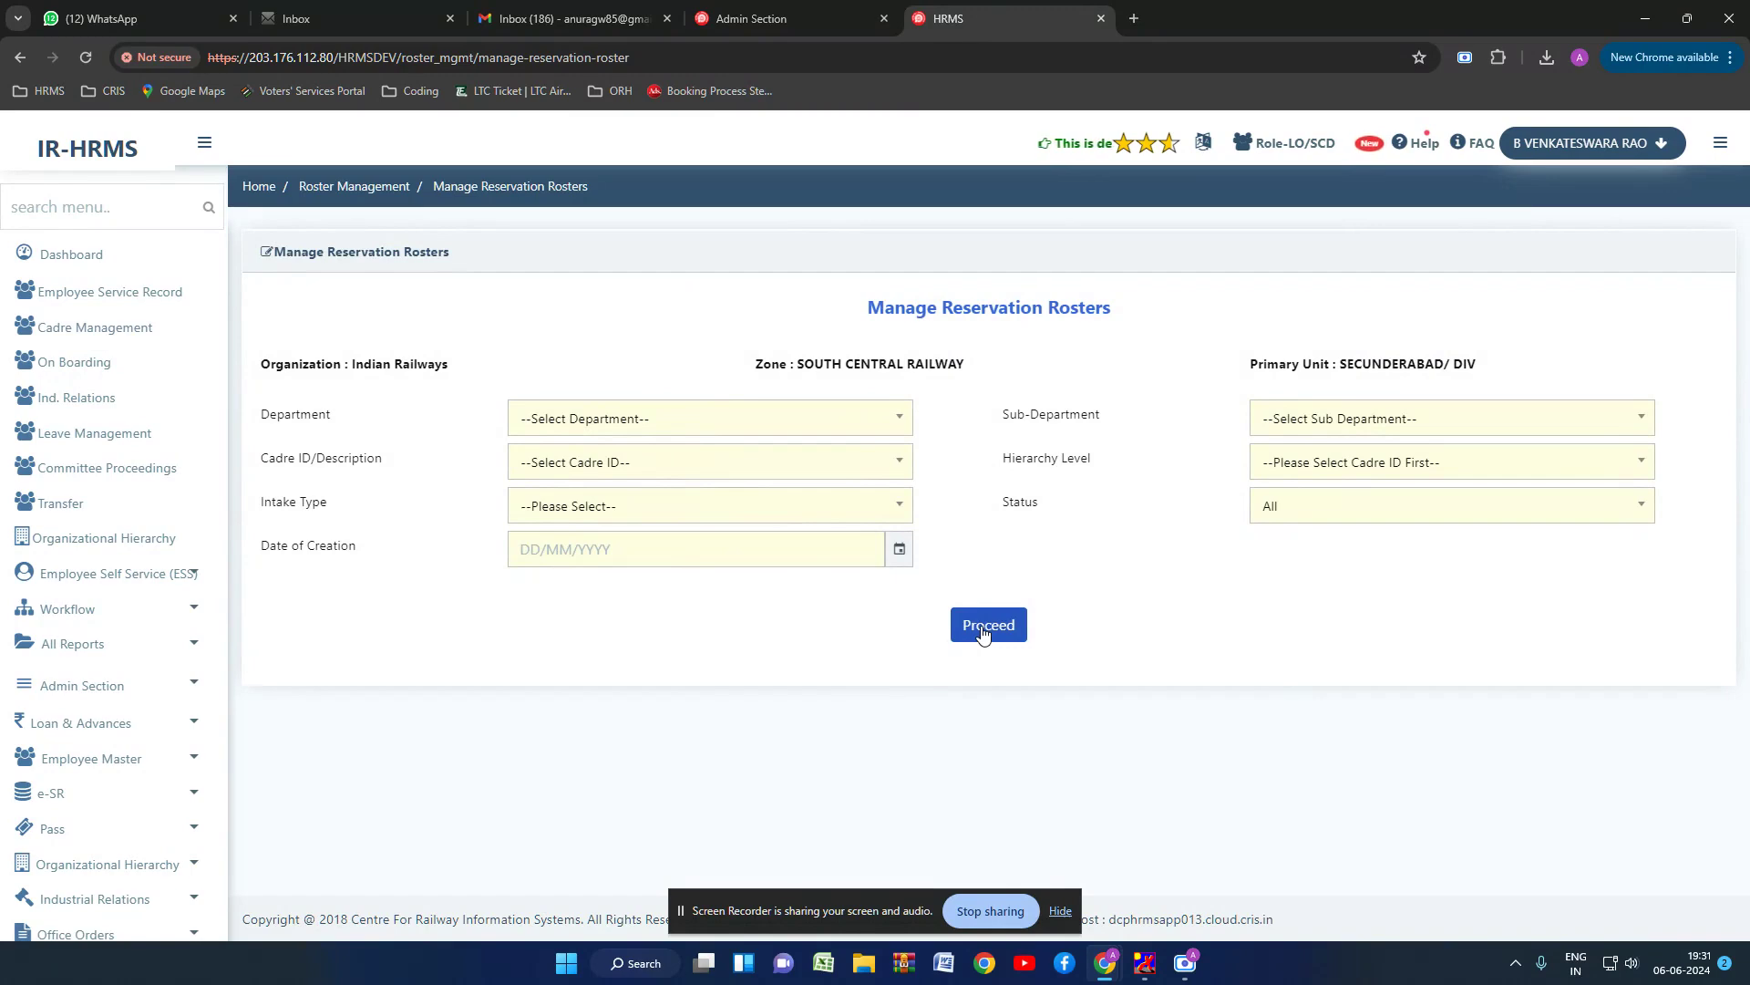
scroll(1176, 586, "down", 2)
scroll(1175, 586, "down", 2)
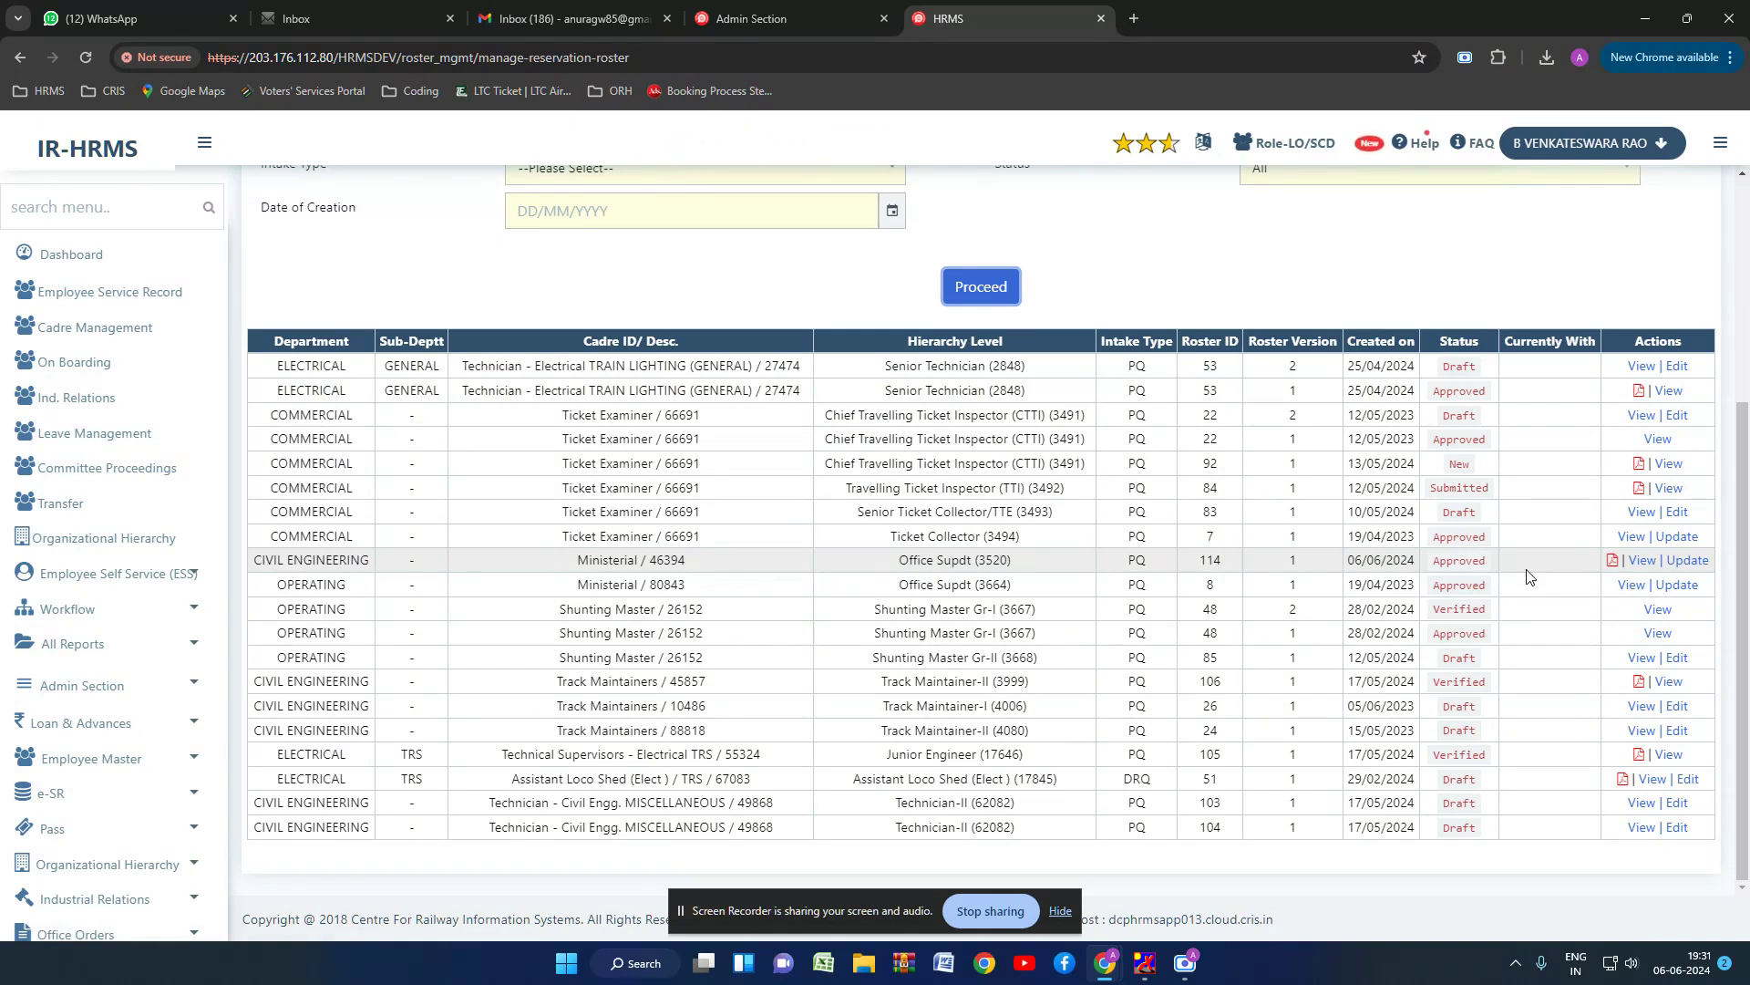
left_click(1614, 563)
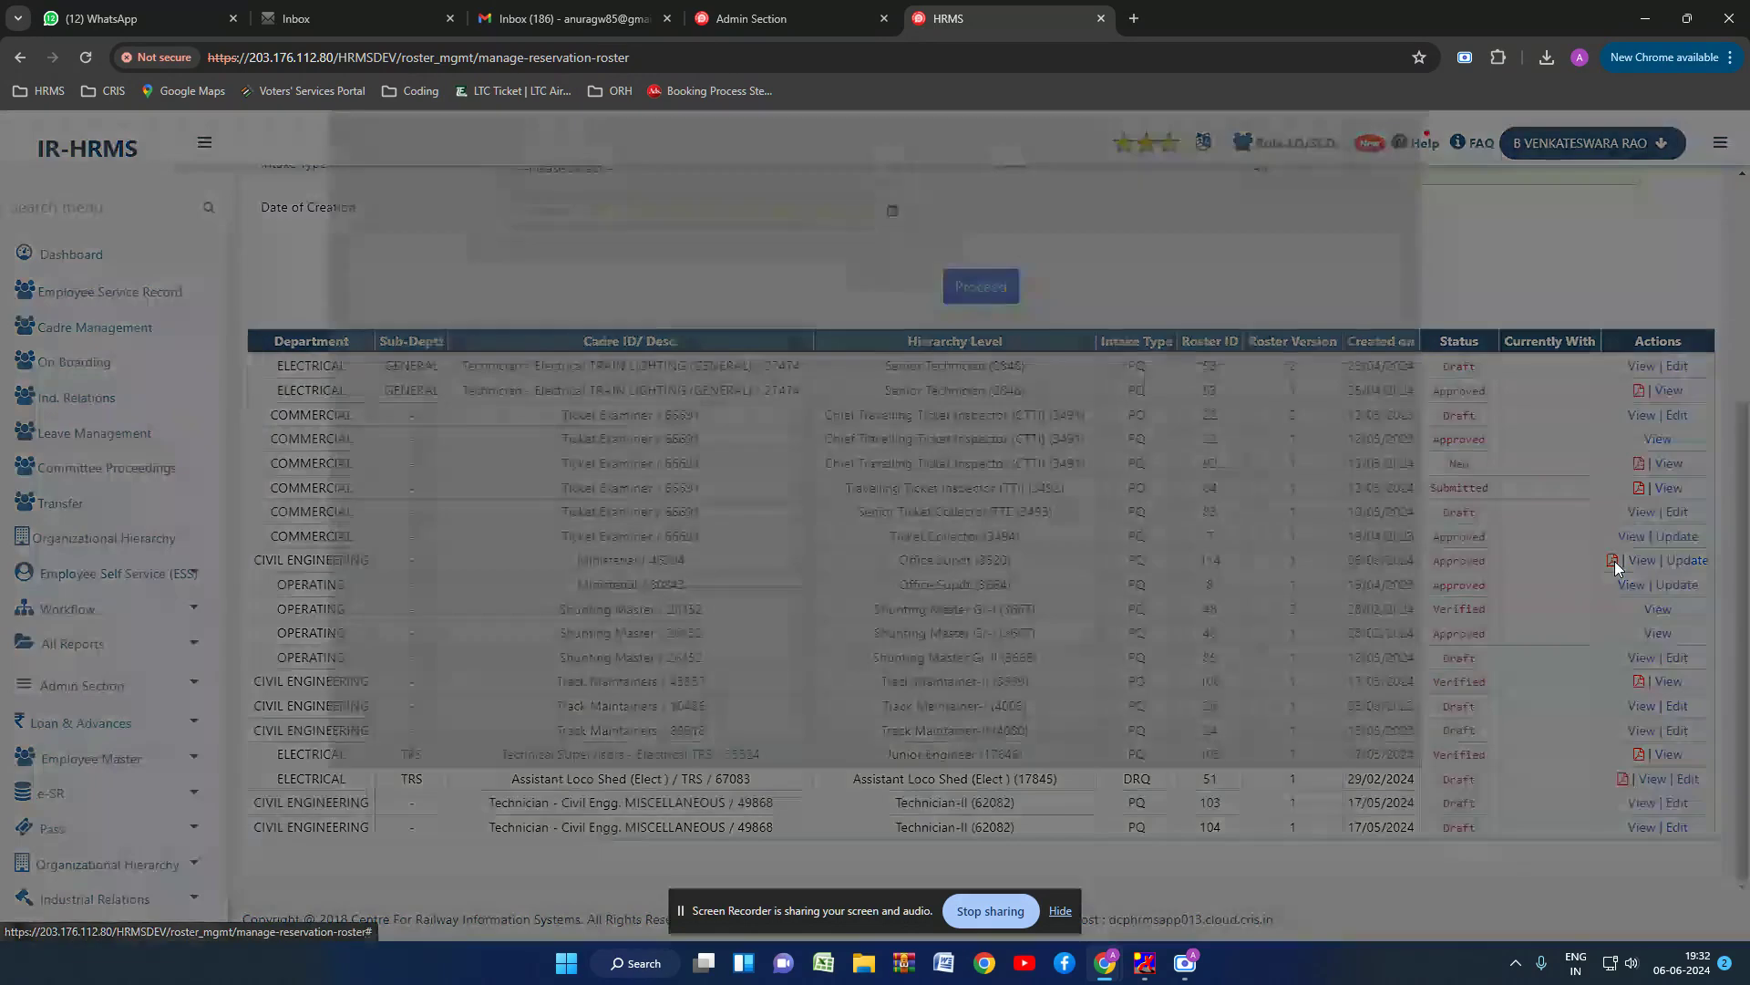
scroll(1203, 500, "down", 3)
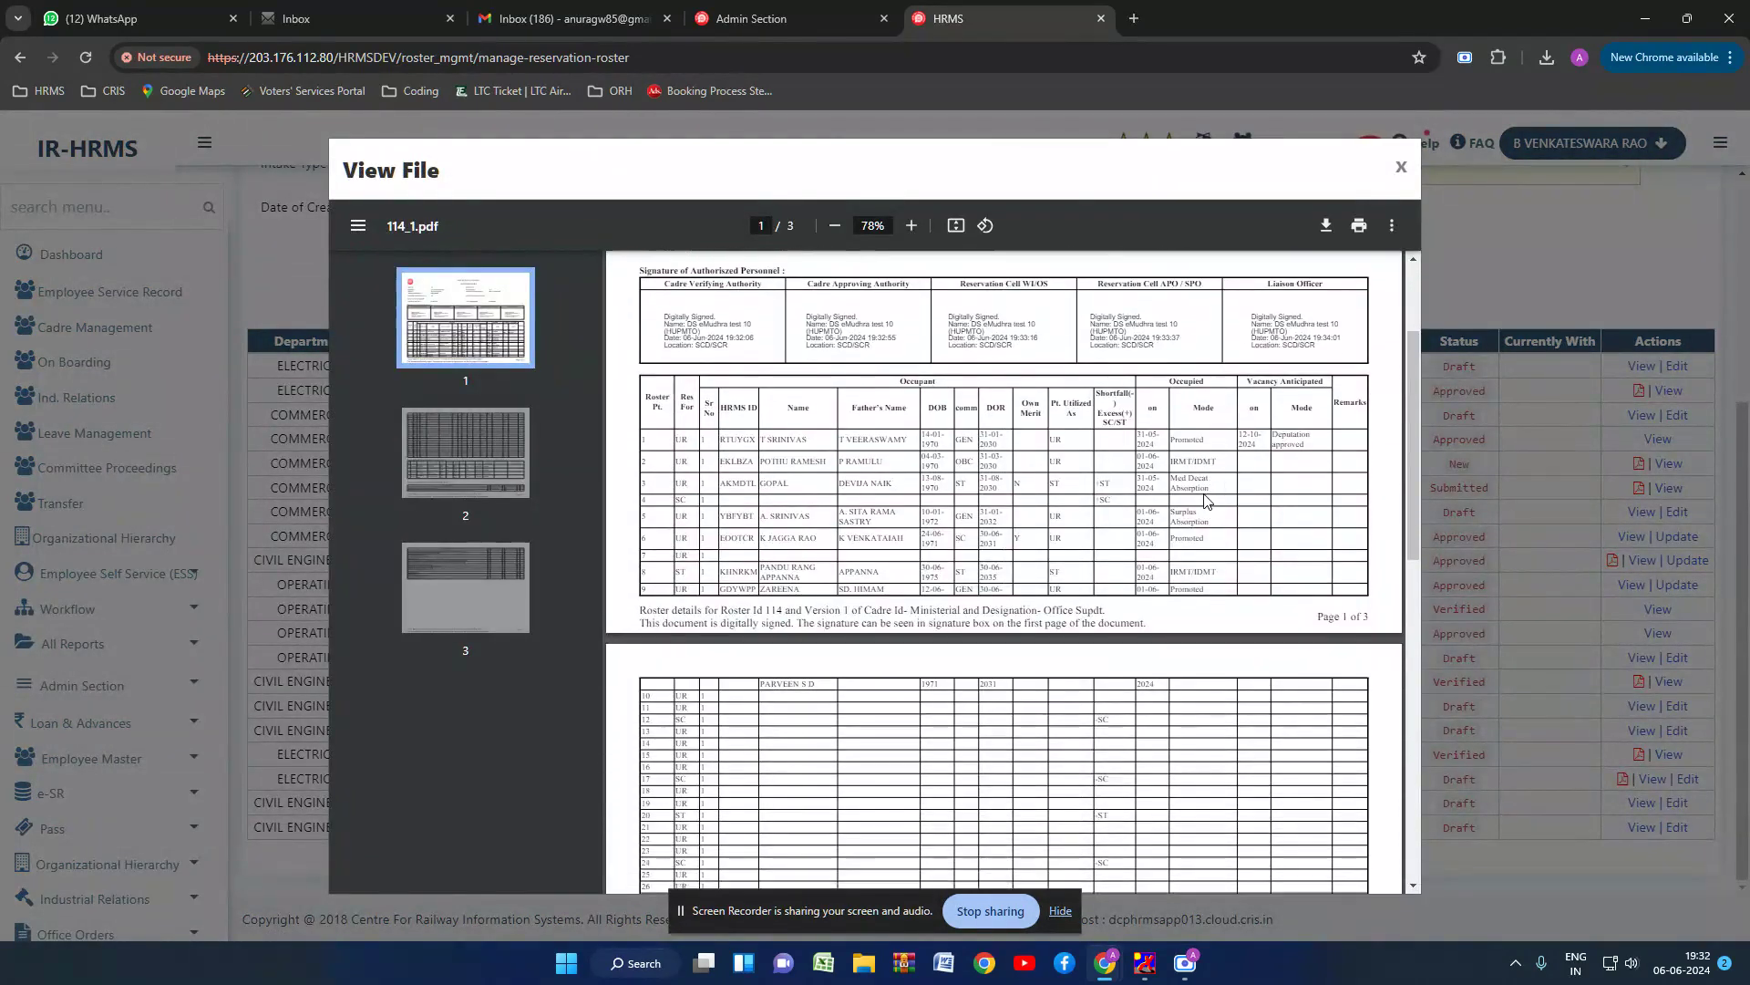
scroll(1203, 500, "up", 3)
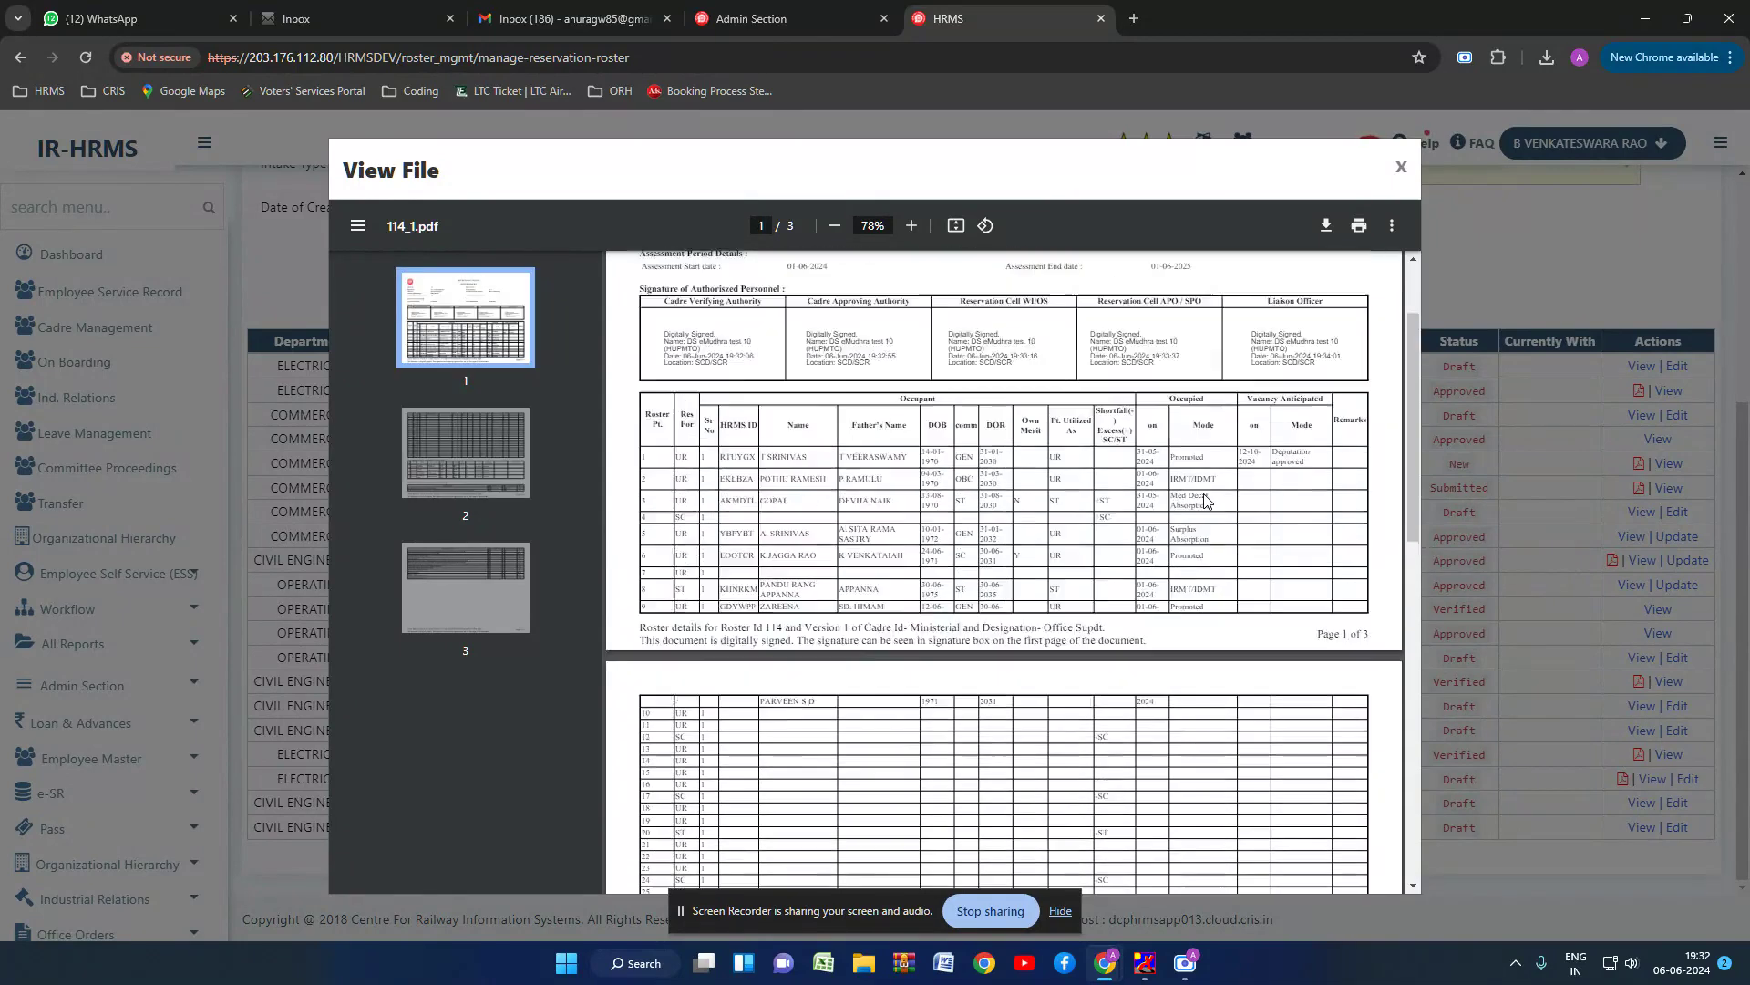
left_click(1400, 173)
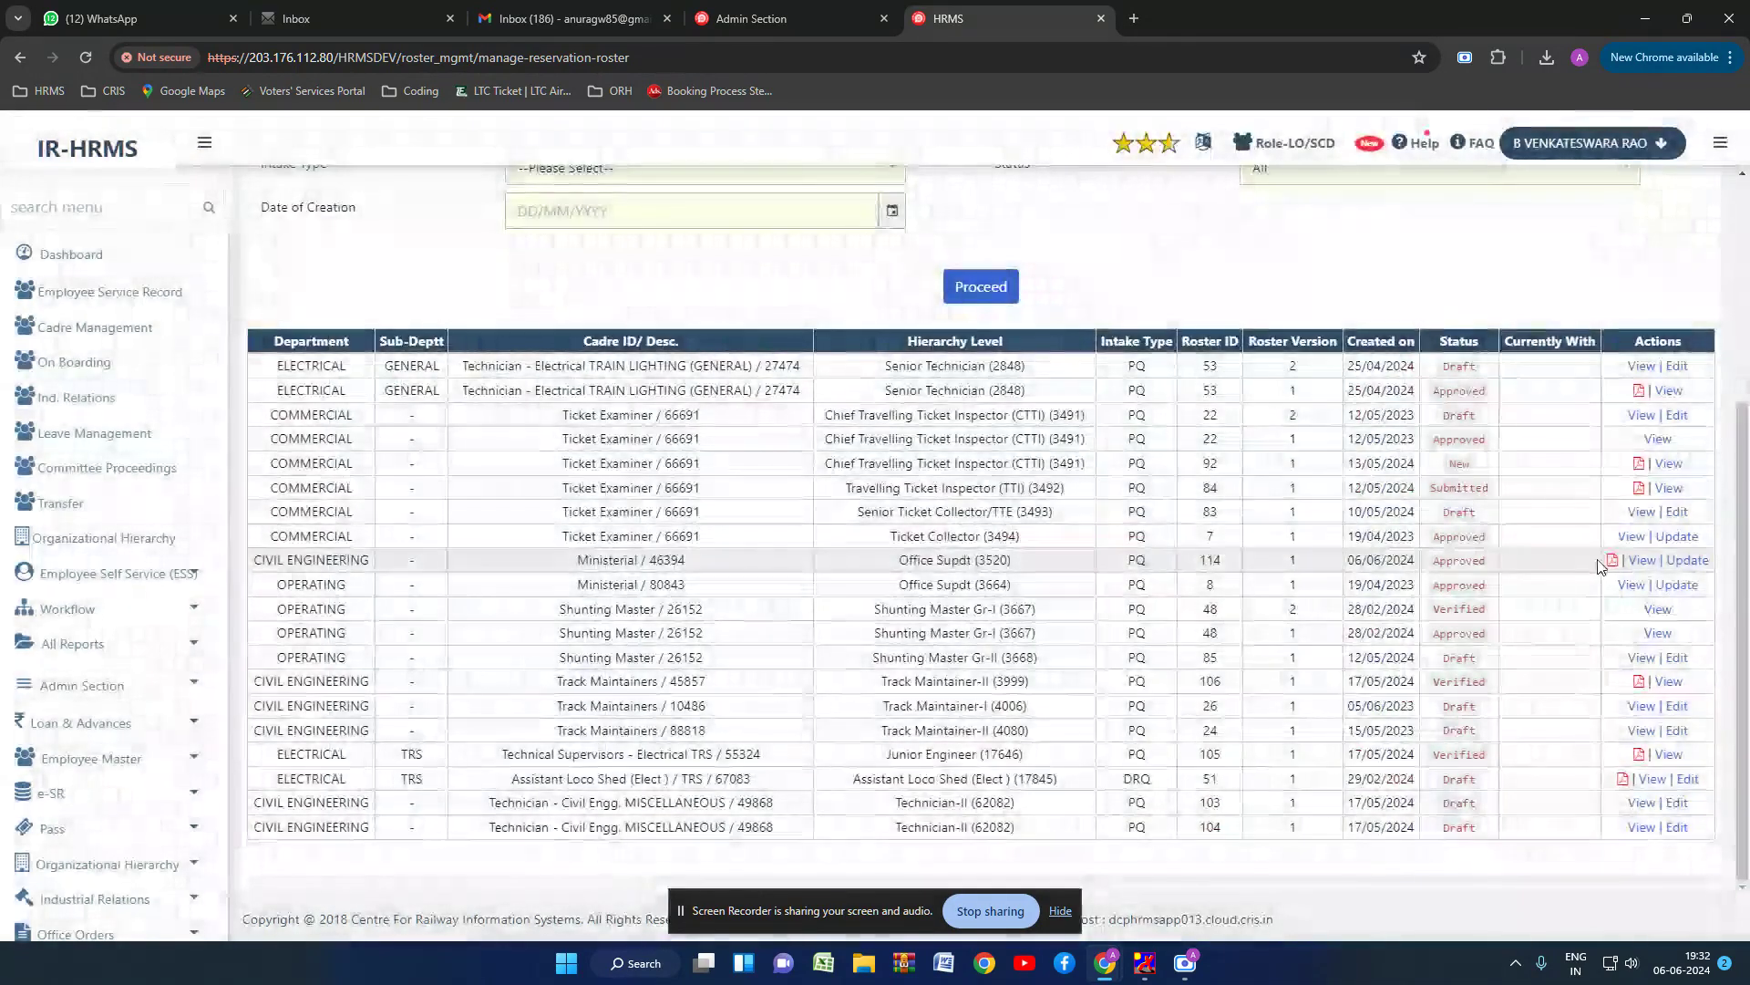
left_click(1641, 560)
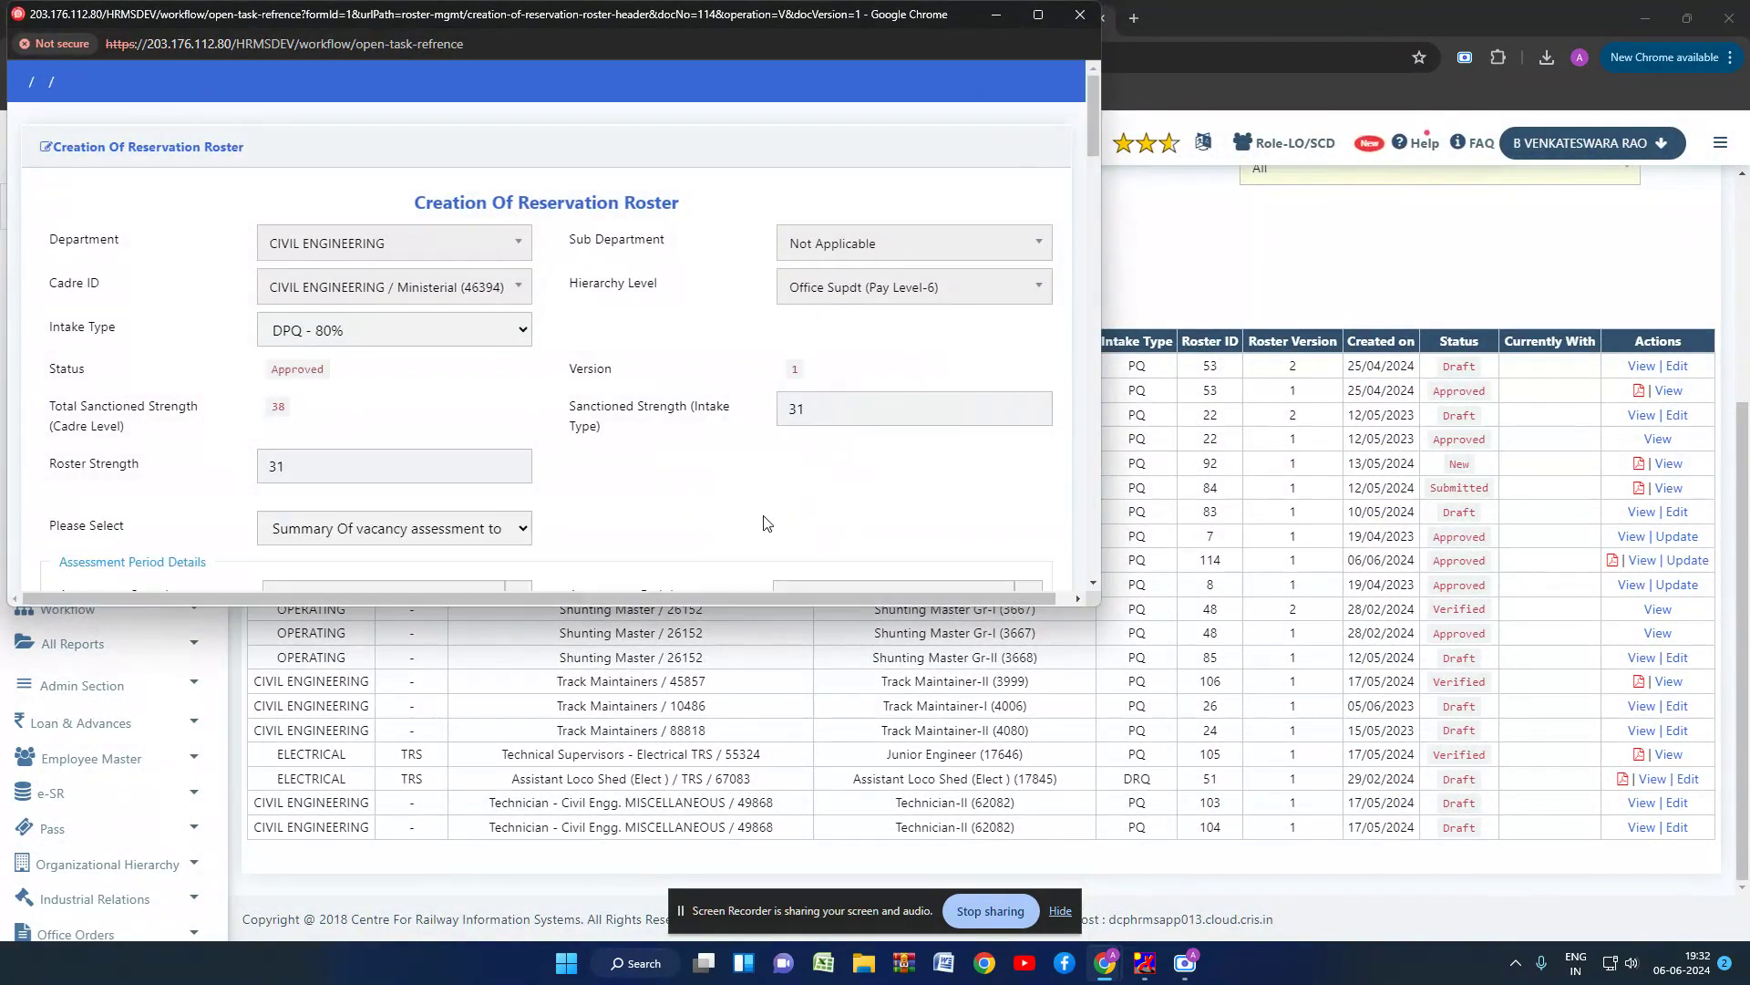
scroll(820, 410, "down", 10)
scroll(820, 404, "up", 4)
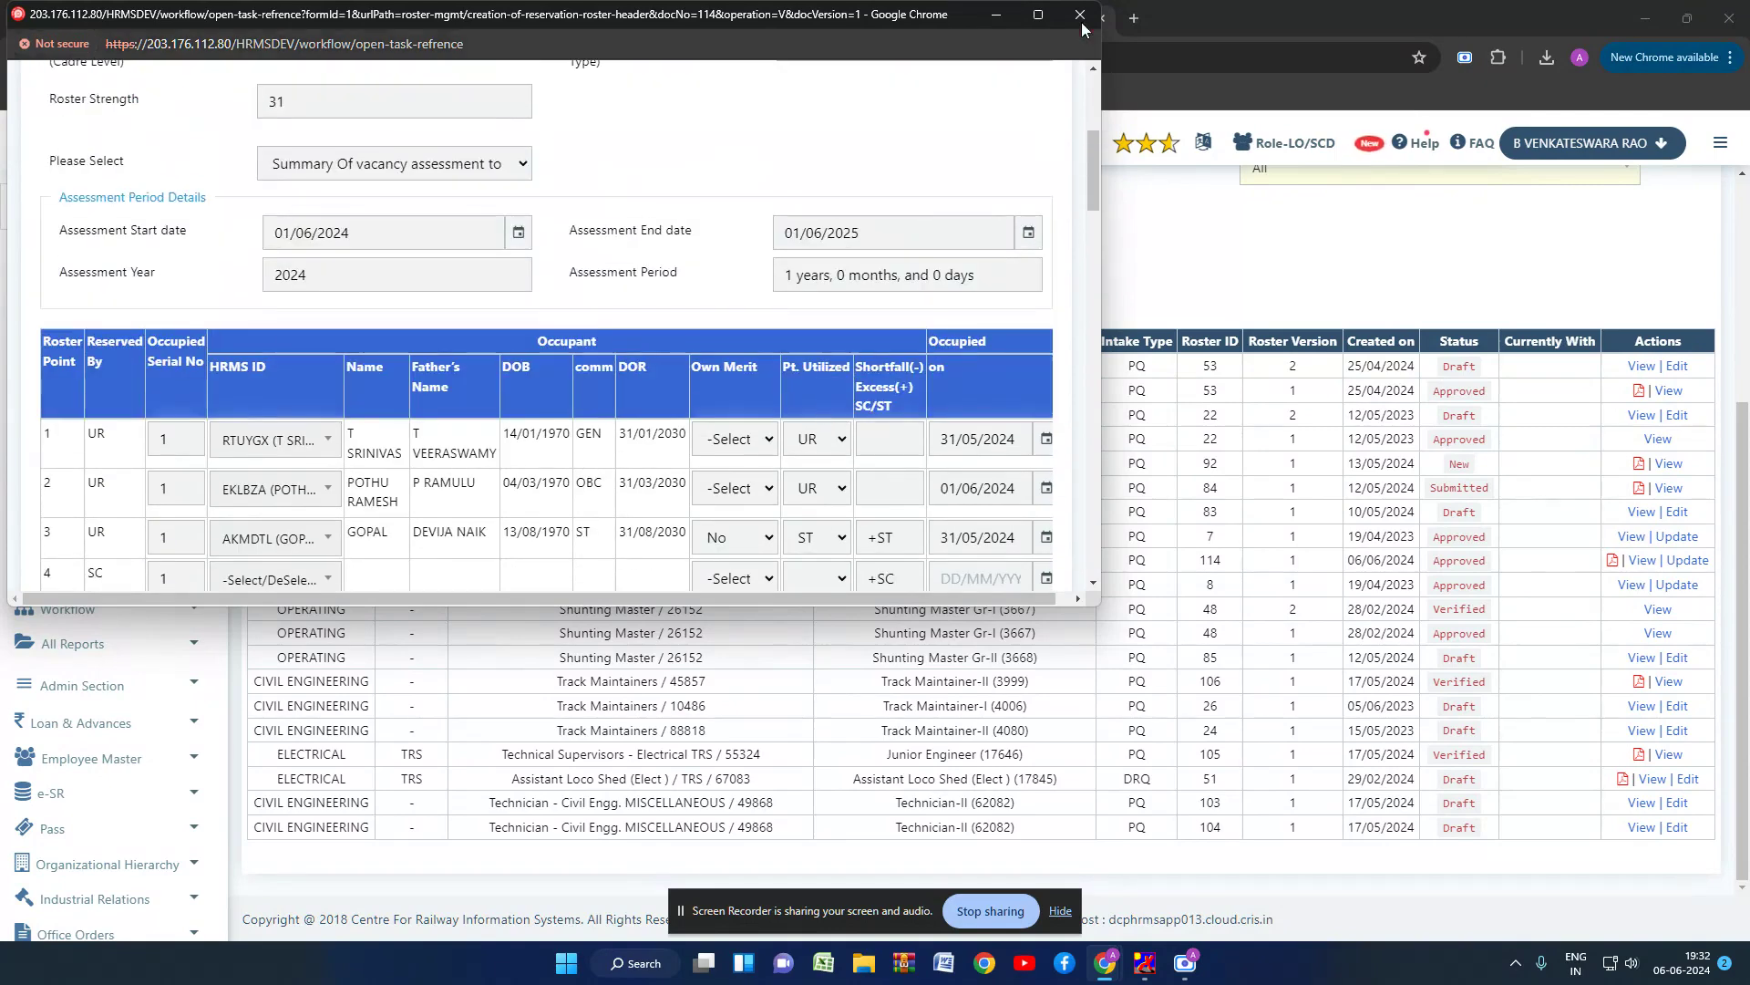
left_click(1081, 16)
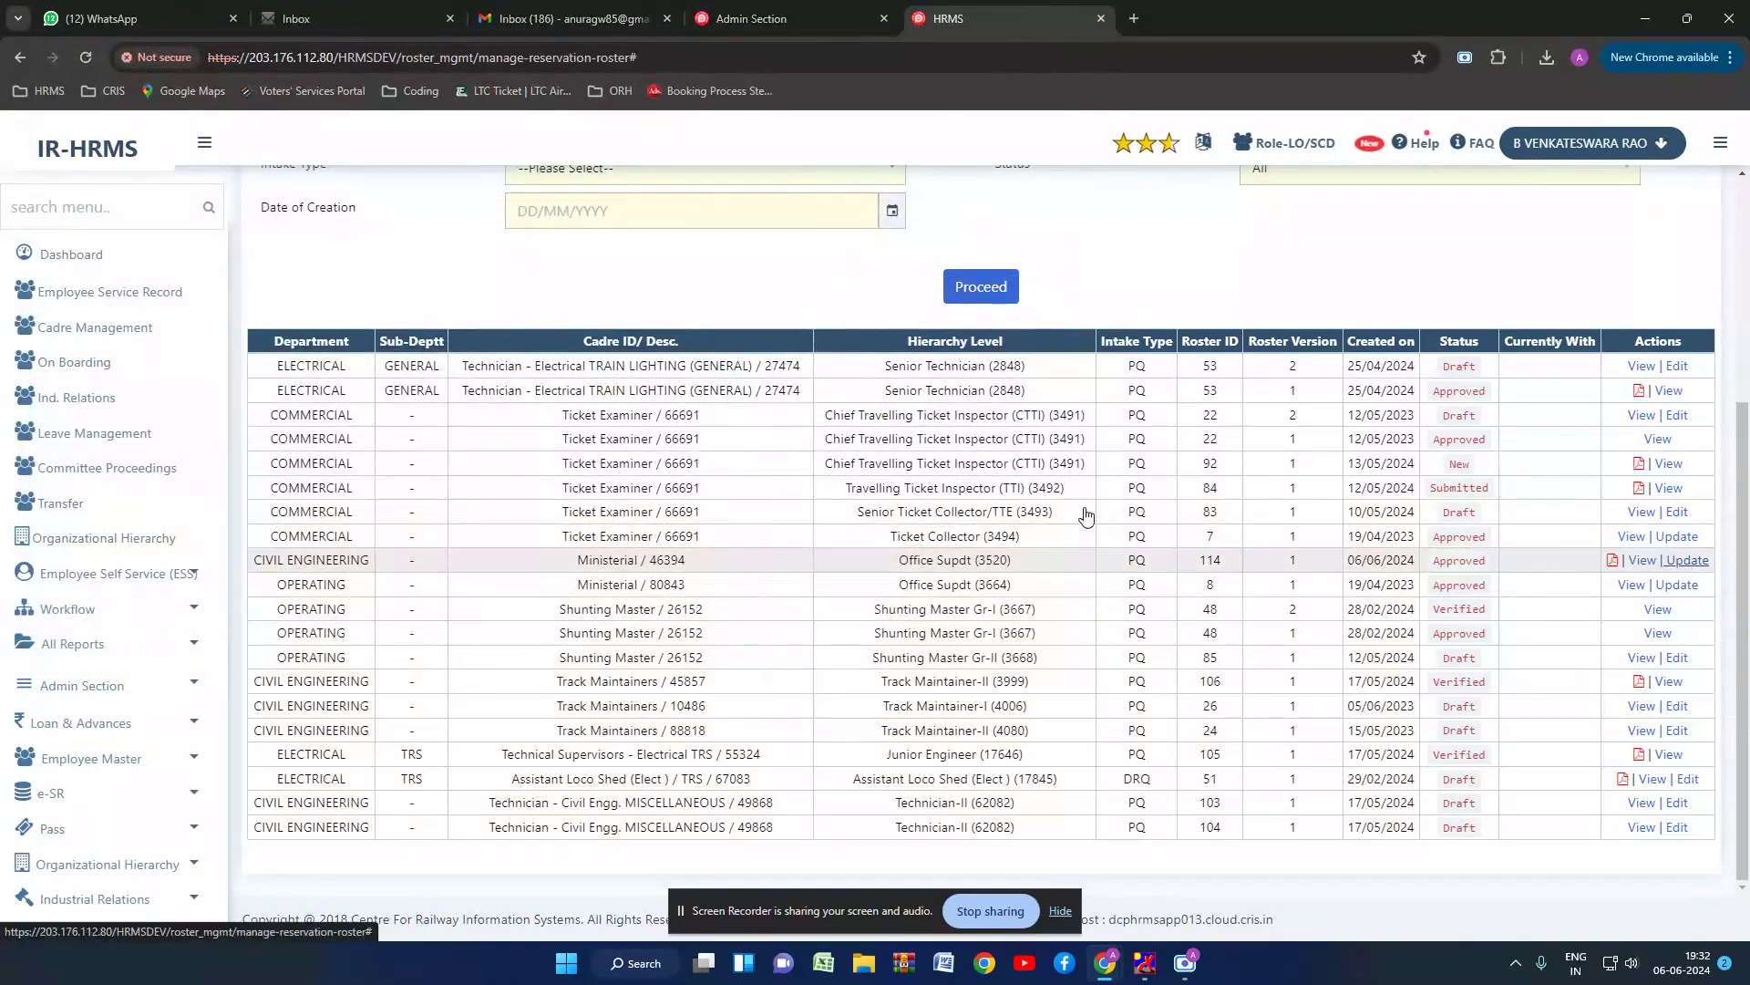
left_click(968, 295)
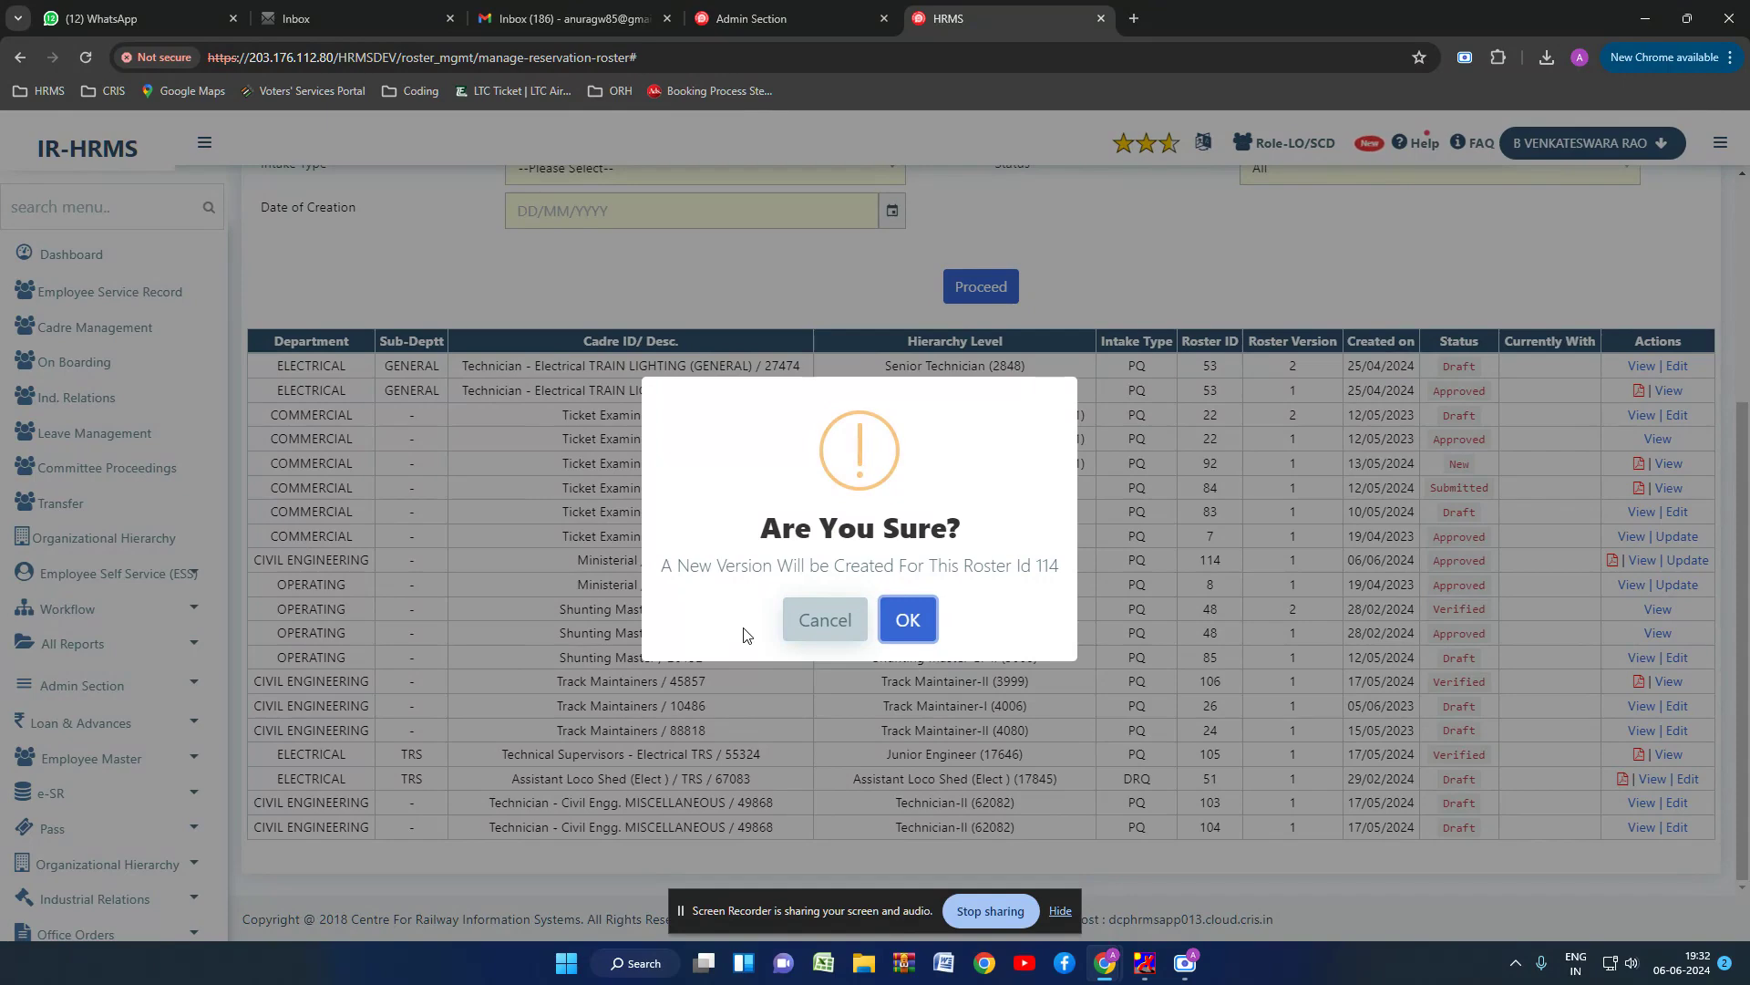
left_click(821, 623)
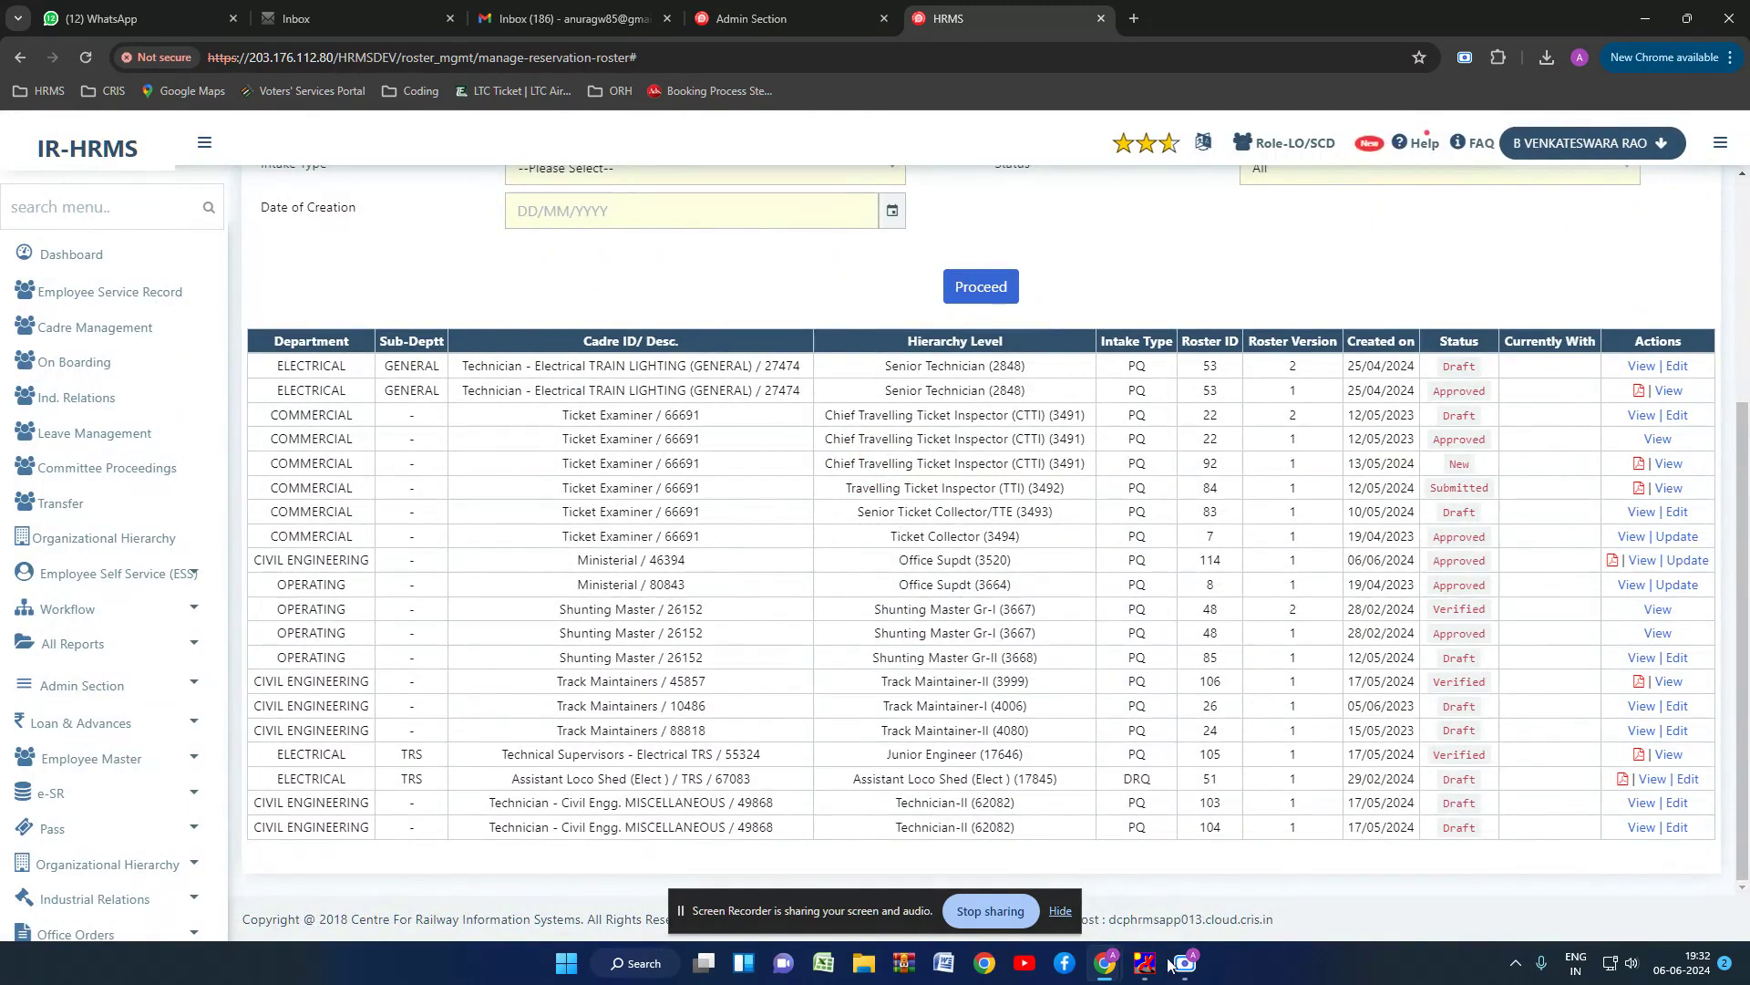
mouse_move(1186, 966)
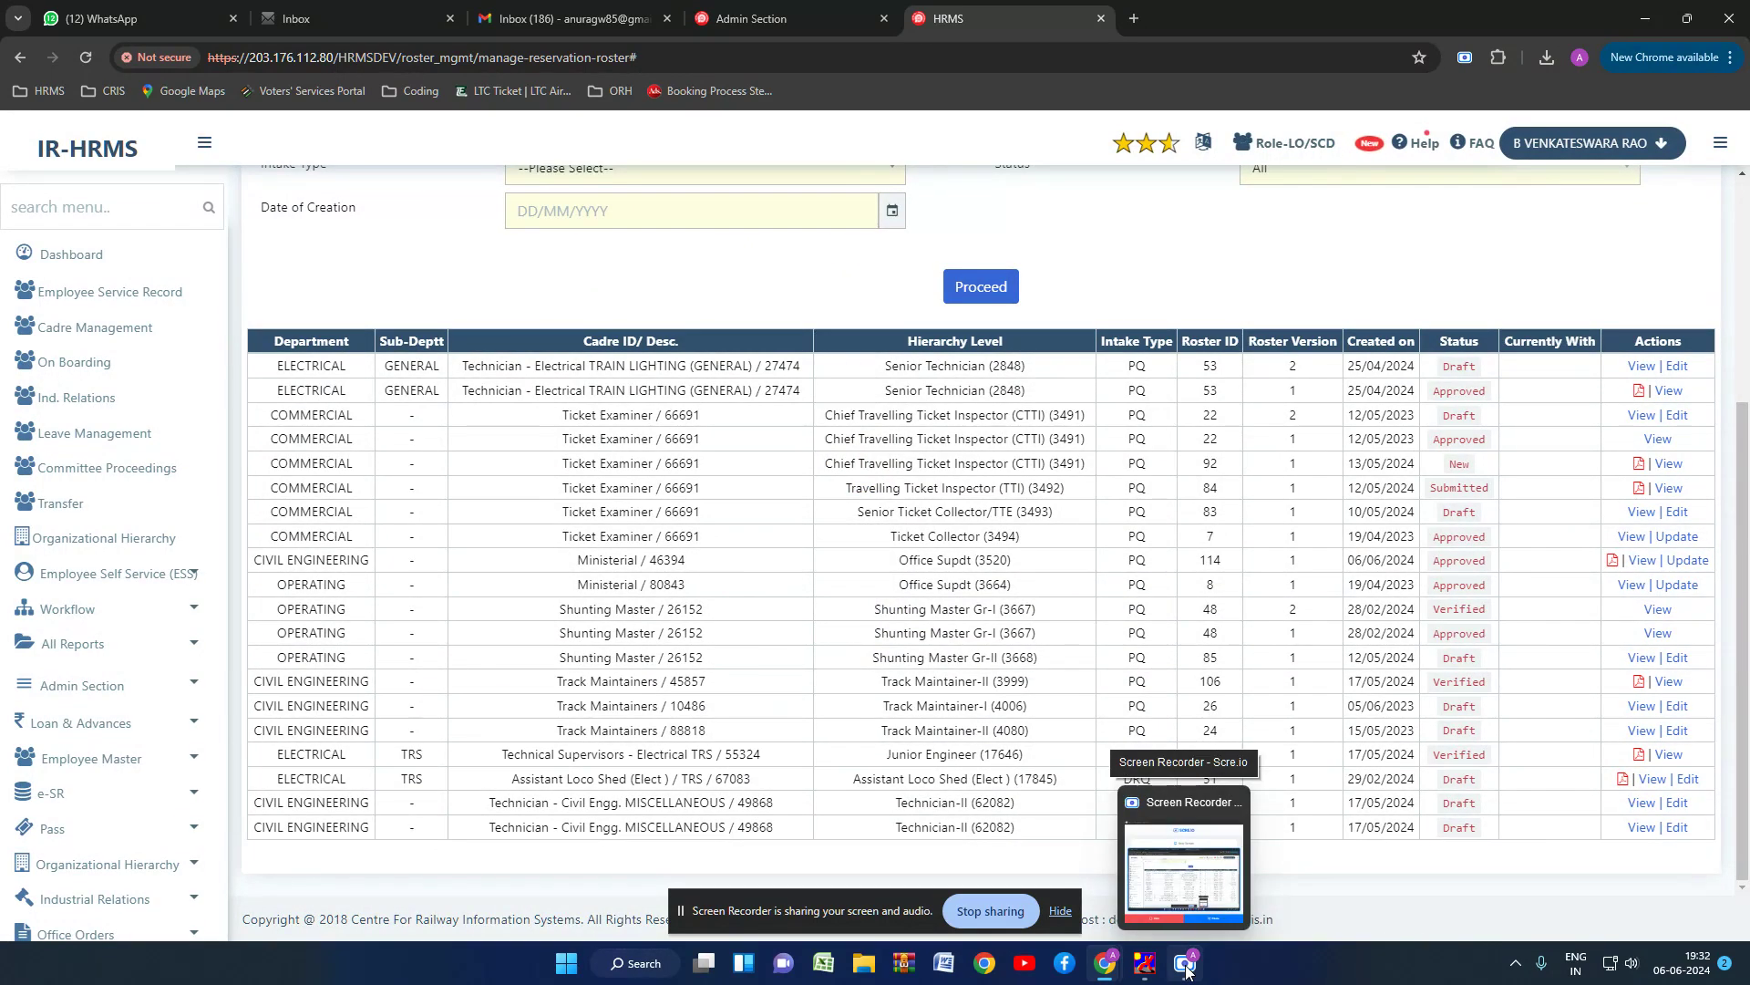
left_click(1187, 968)
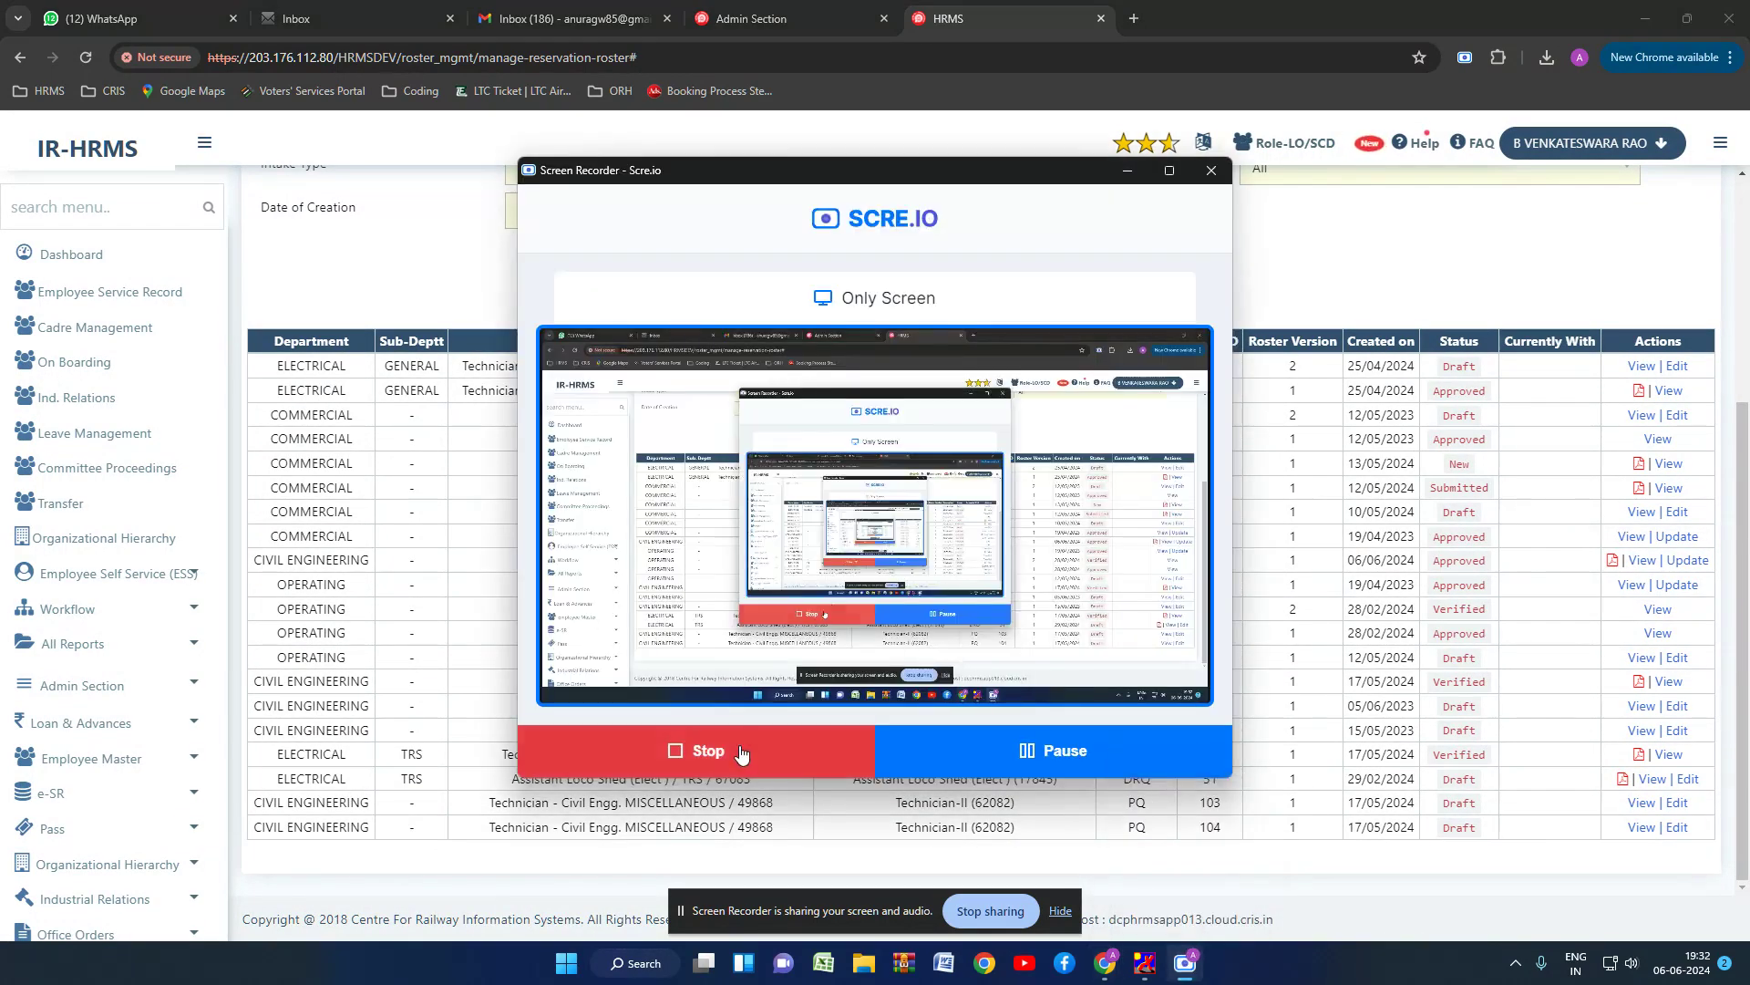